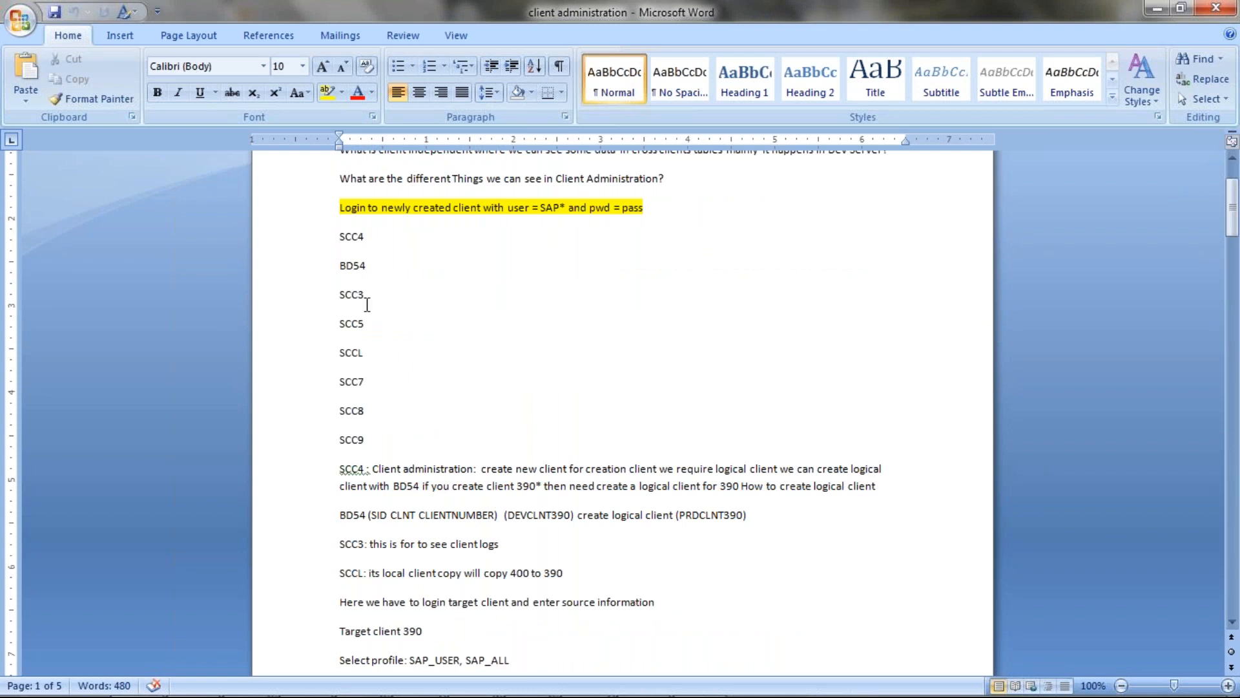
# Highlight the SCC4, SCCL and BD54 transaction codes in the client administration notes.
pyautogui.moveTo(336, 237); pyautogui.dragTo(369, 354)
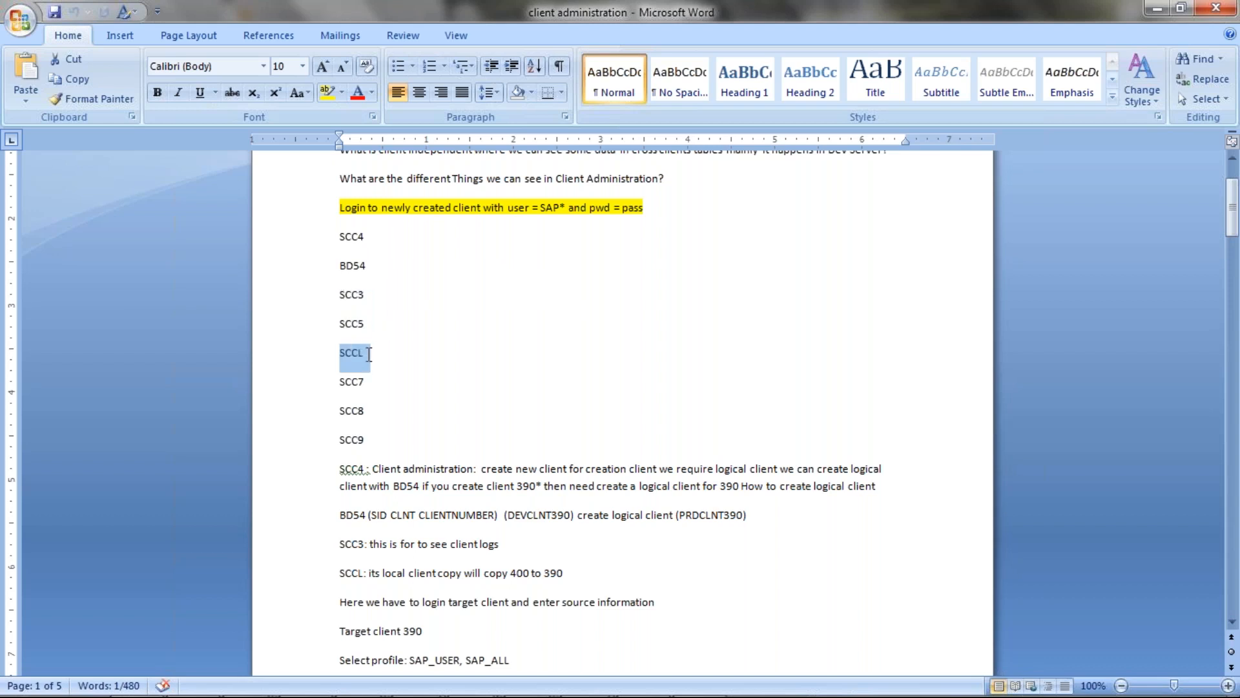
pyautogui.moveTo(338, 236); pyautogui.dragTo(363, 236)
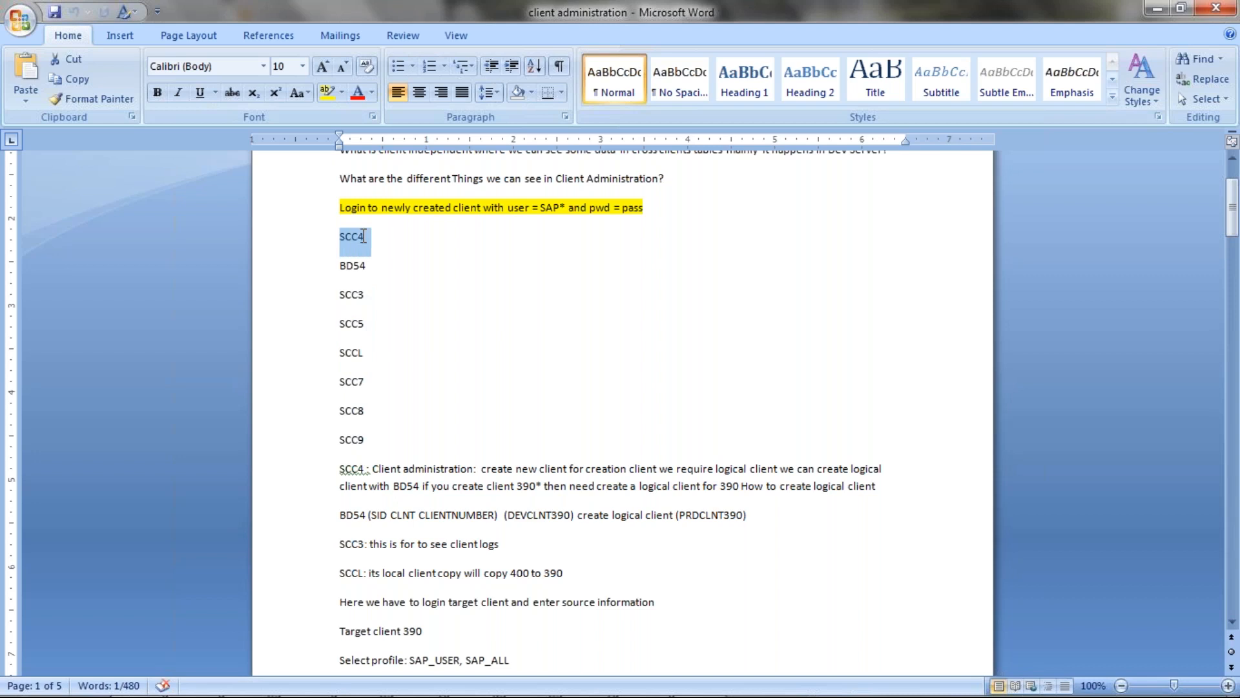
pyautogui.moveTo(339, 265); pyautogui.dragTo(372, 264)
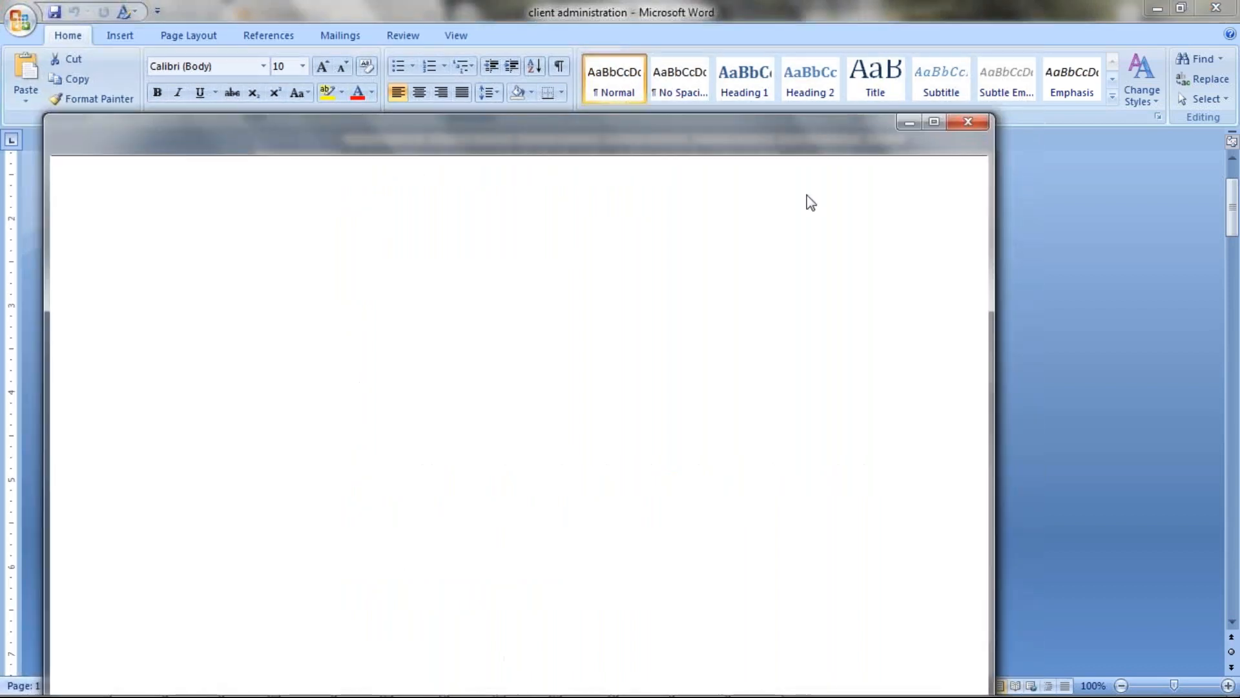
# Minimize the blank popup and the black window so the Word notes show again.
pyautogui.click(905, 124)
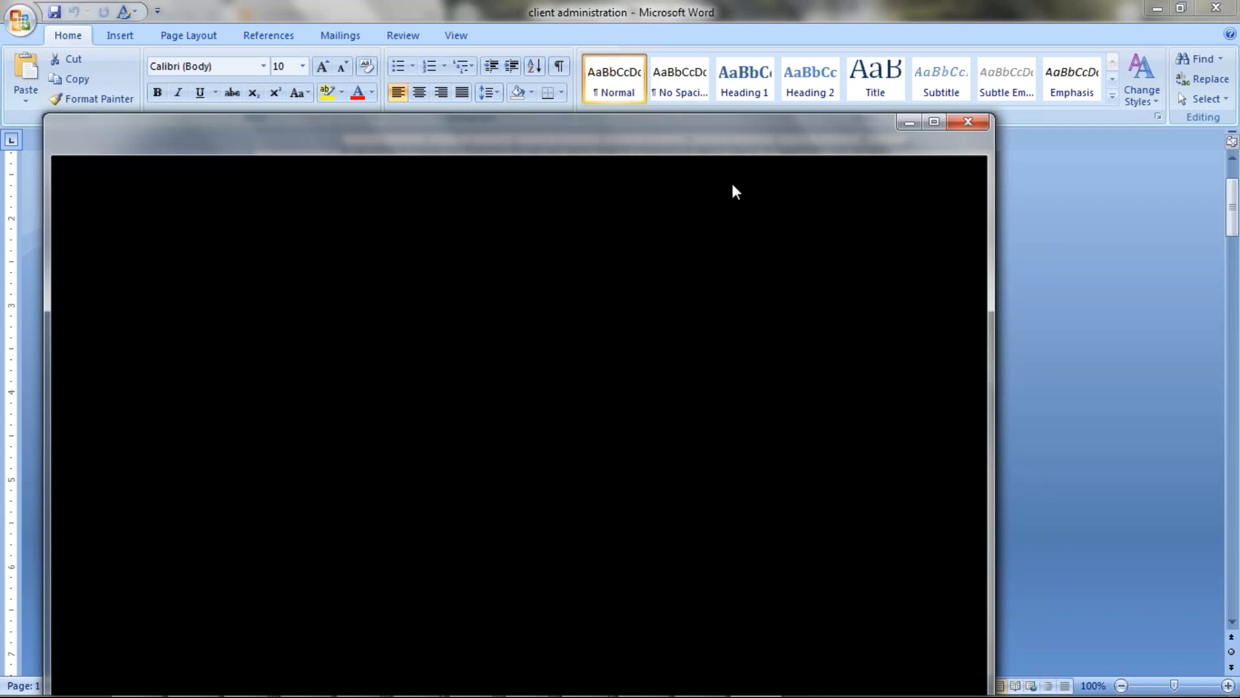
pyautogui.click(909, 124)
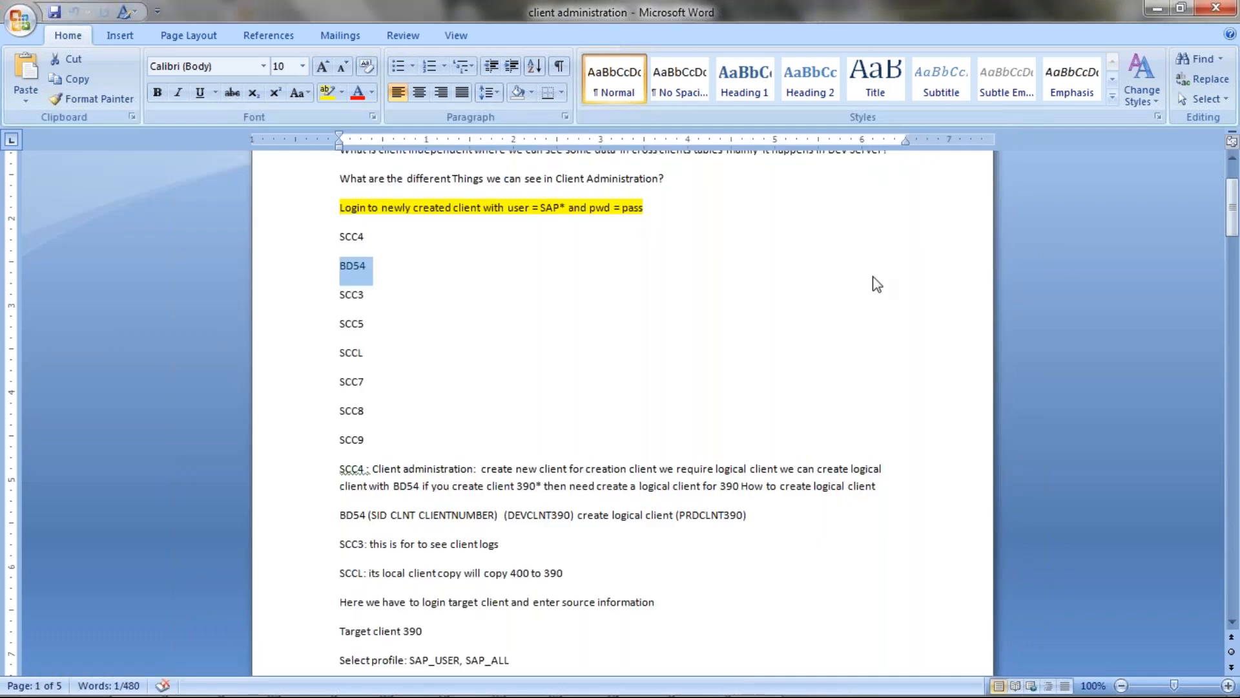
pyautogui.click(342, 296)
pyautogui.moveTo(342, 295); pyautogui.dragTo(372, 297)
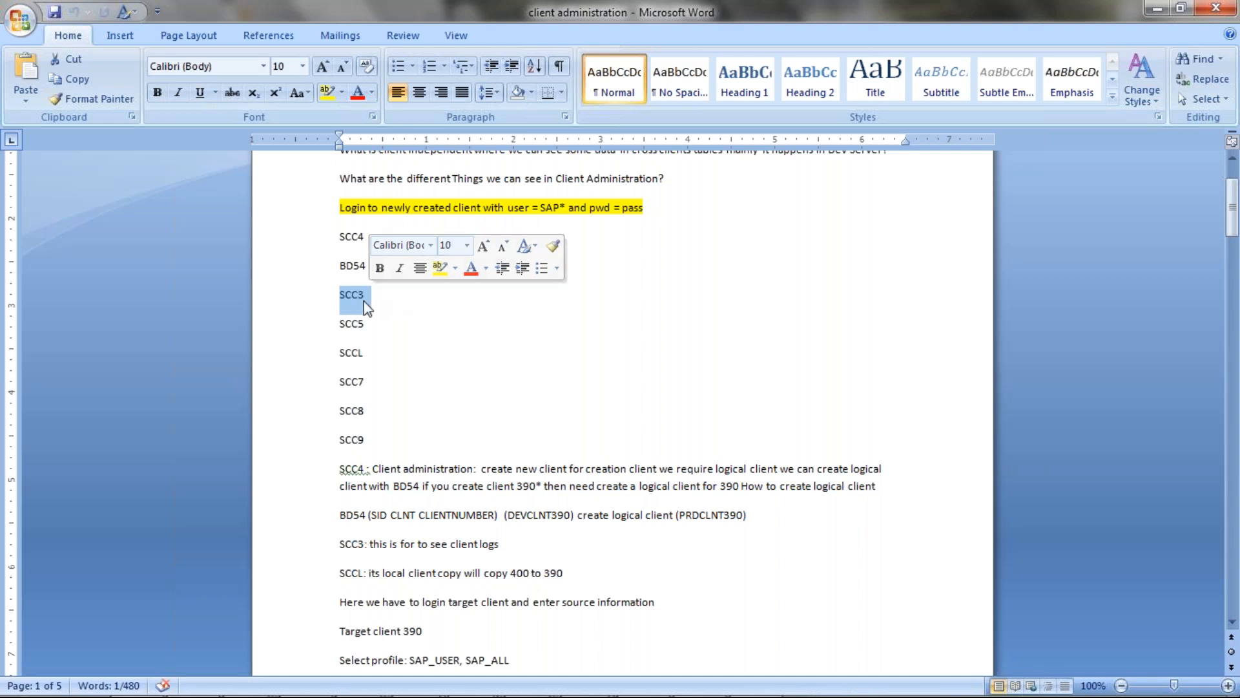
pyautogui.moveTo(339, 324); pyautogui.dragTo(363, 325)
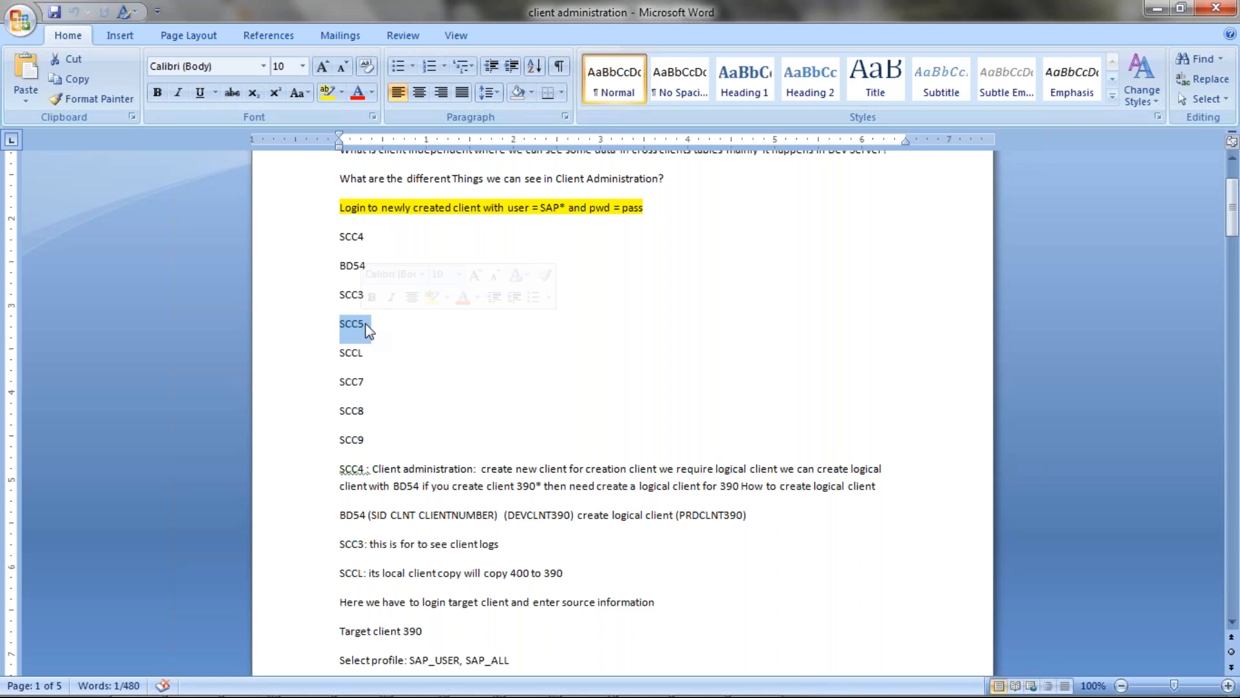
pyautogui.moveTo(340, 353); pyautogui.dragTo(372, 365)
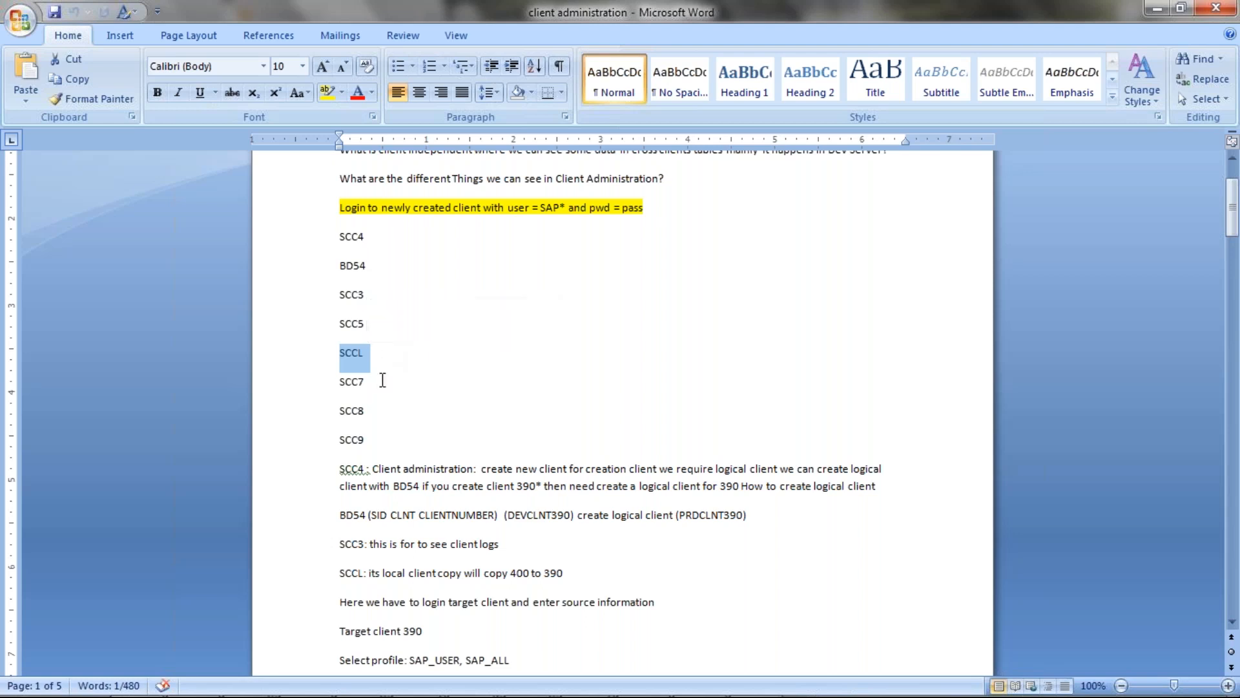
pyautogui.moveTo(340, 386); pyautogui.dragTo(365, 441)
pyautogui.click(342, 409)
pyautogui.click(342, 439)
# Change the SCC7 line to SCC8 and the old SCC8 line to SCC7.
pyautogui.click(364, 380)
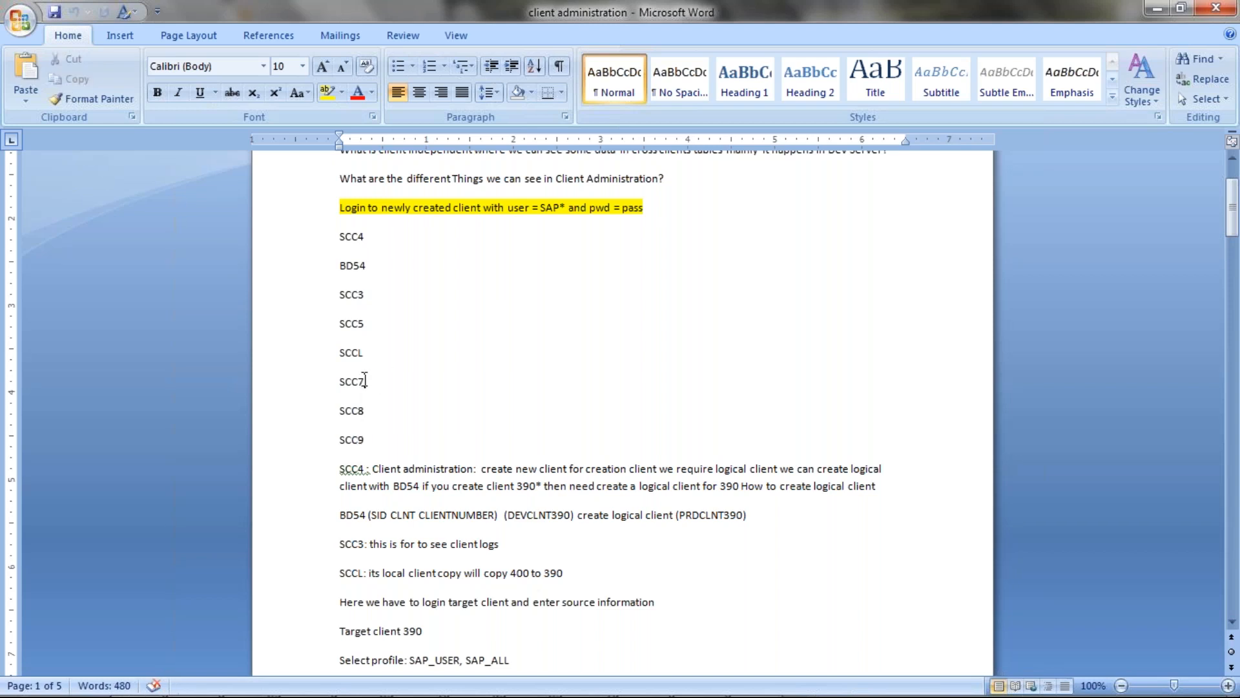
pyautogui.press('BackSpace')
pyautogui.write('8')
pyautogui.click(374, 414)
pyautogui.press('BackSpace')
pyautogui.write('7')
# Label the swapped lines 'SCC8 Export' and 'SCC7 Import'.
pyautogui.moveTo(340, 382); pyautogui.dragTo(381, 385)
pyautogui.click(380, 381)
pyautogui.write('Export')
pyautogui.click(380, 408)
pyautogui.write('Import')
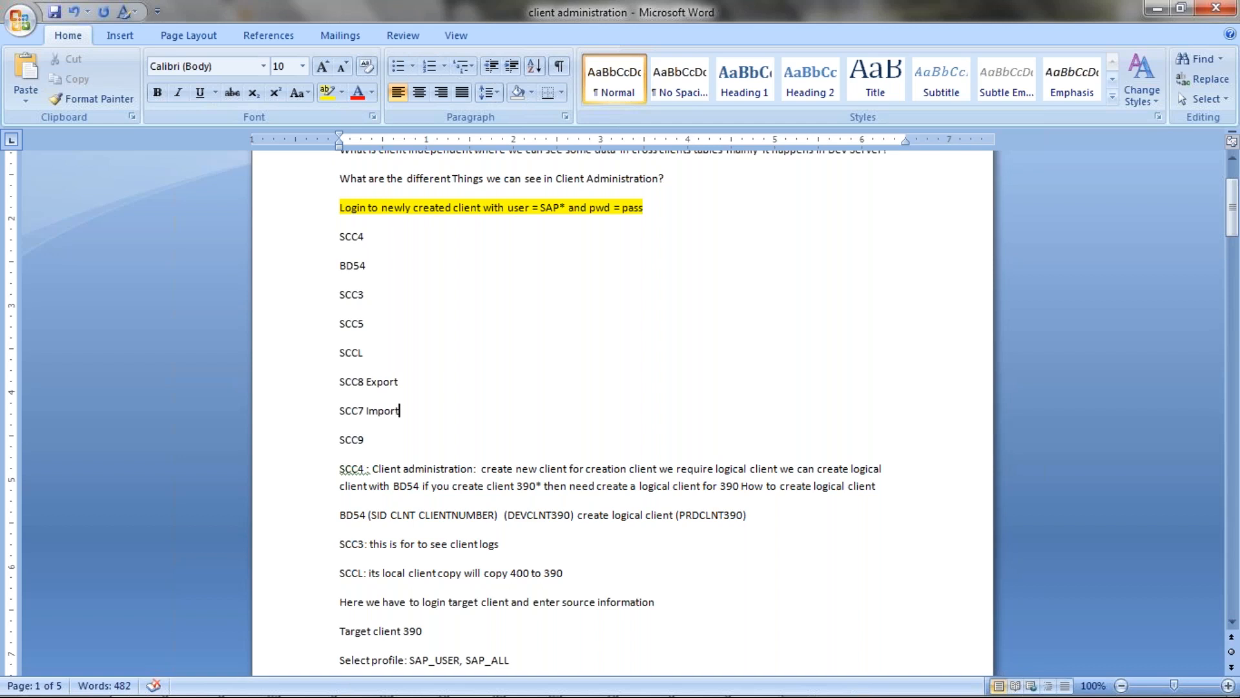
pyautogui.click(368, 323)
pyautogui.click(365, 353)
pyautogui.moveTo(343, 383); pyautogui.dragTo(402, 383)
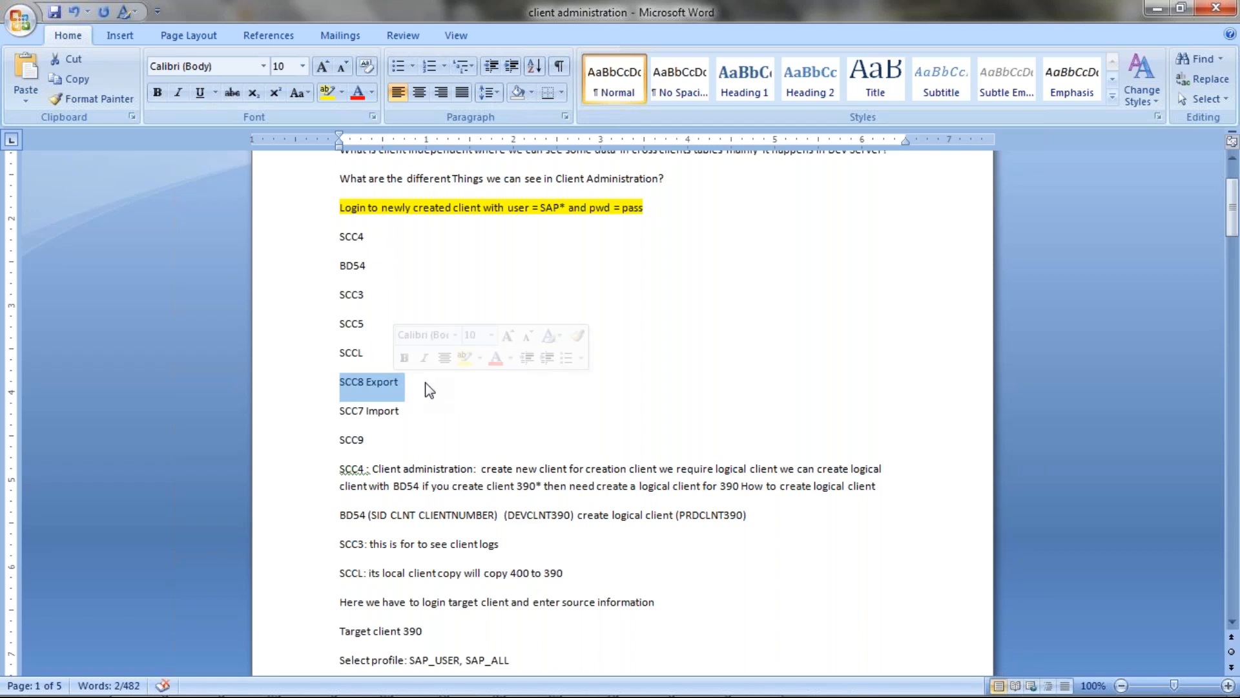
pyautogui.click(432, 385)
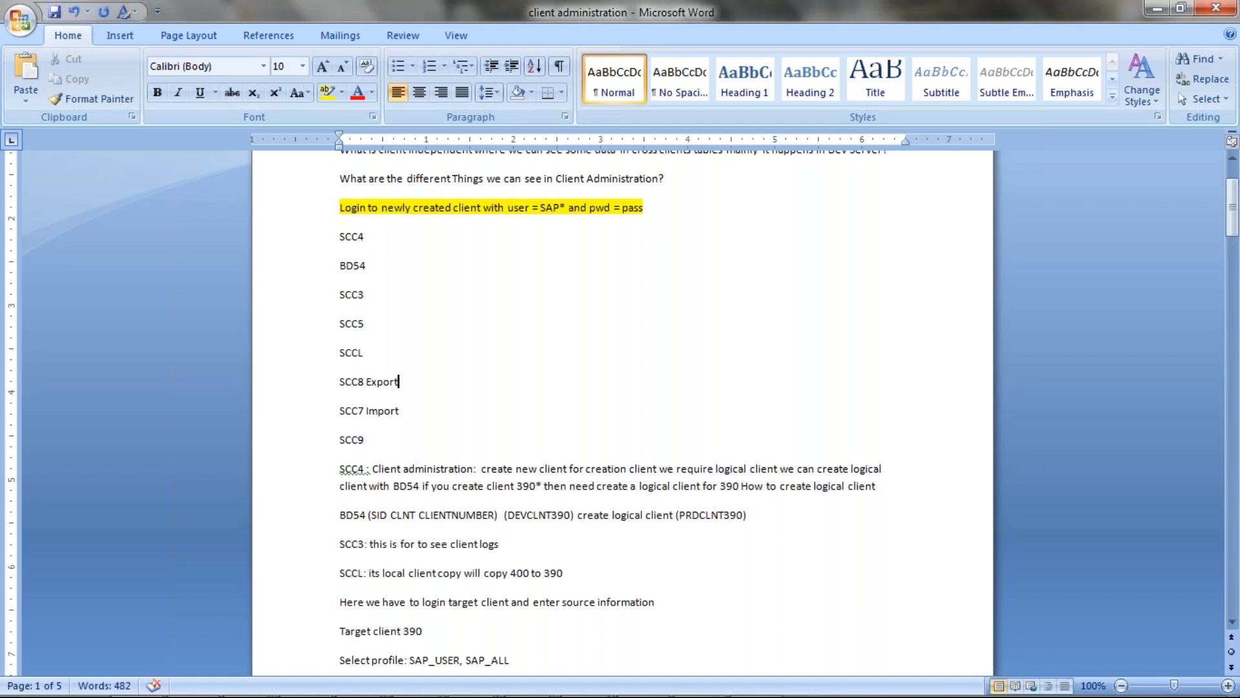
# Append 'u have login to Source client' to the SCC8 Export line.
pyautogui.write('u have login to Source client')
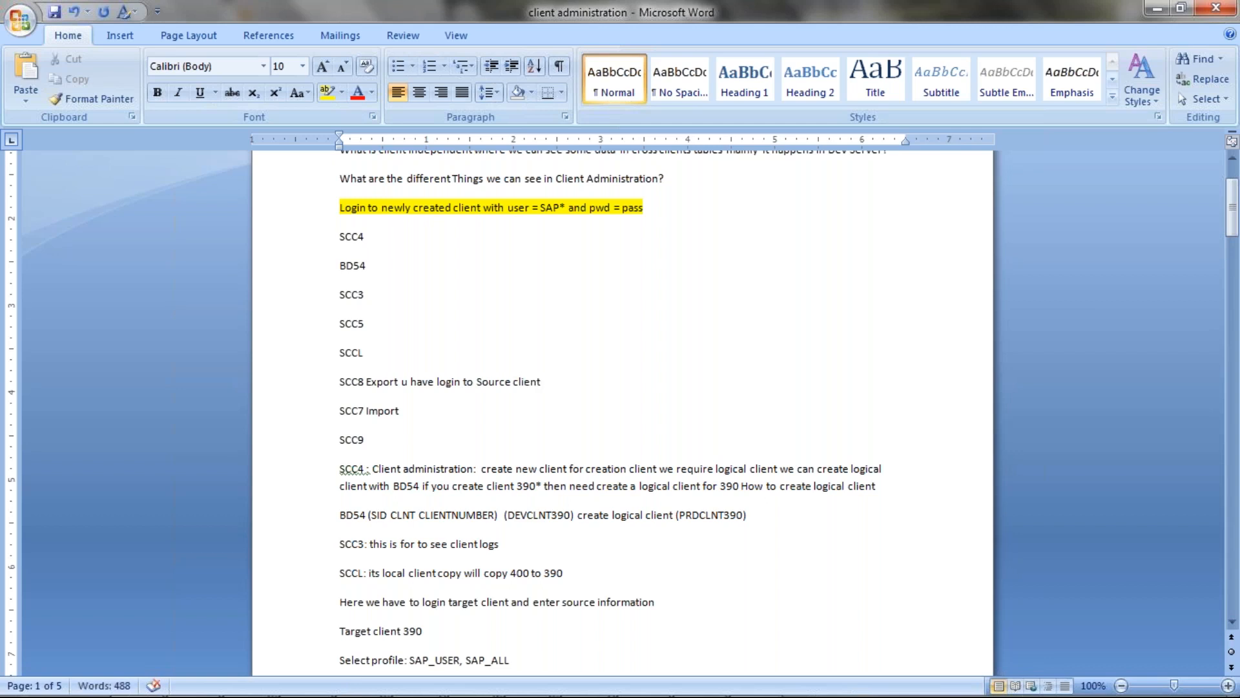
pyautogui.moveTo(437, 381); pyautogui.dragTo(527, 376)
pyautogui.click(346, 381)
pyautogui.moveTo(345, 381); pyautogui.dragTo(546, 379)
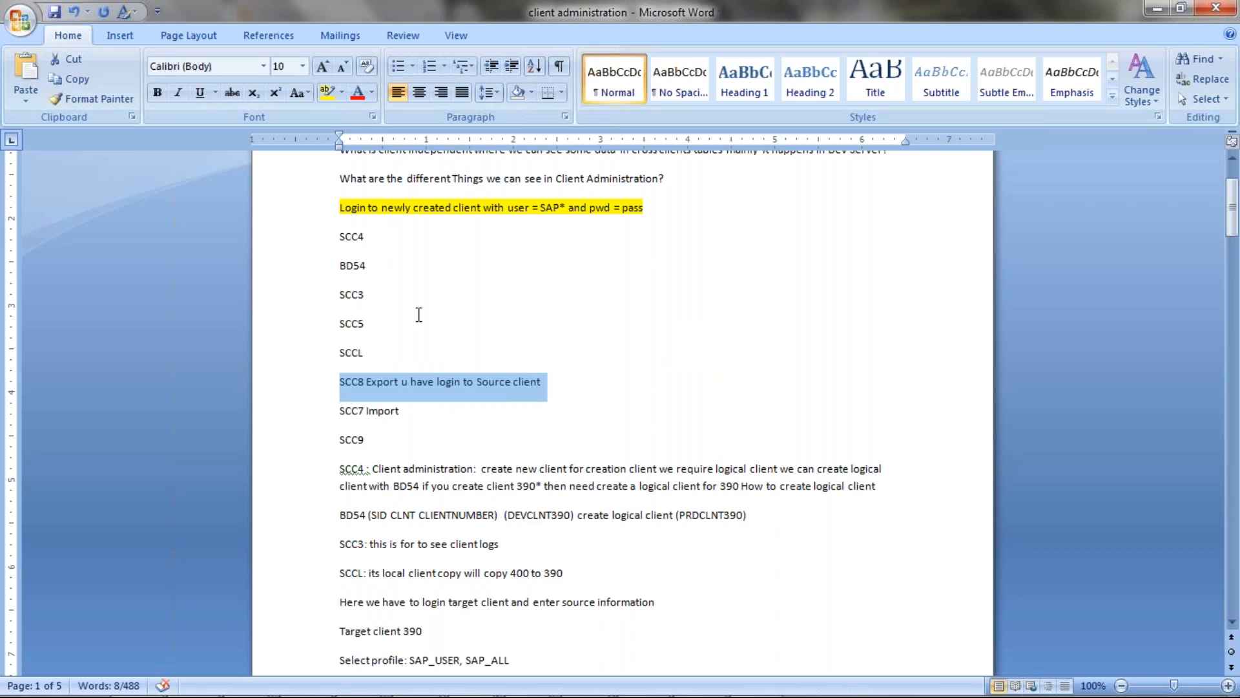
pyautogui.click(365, 236)
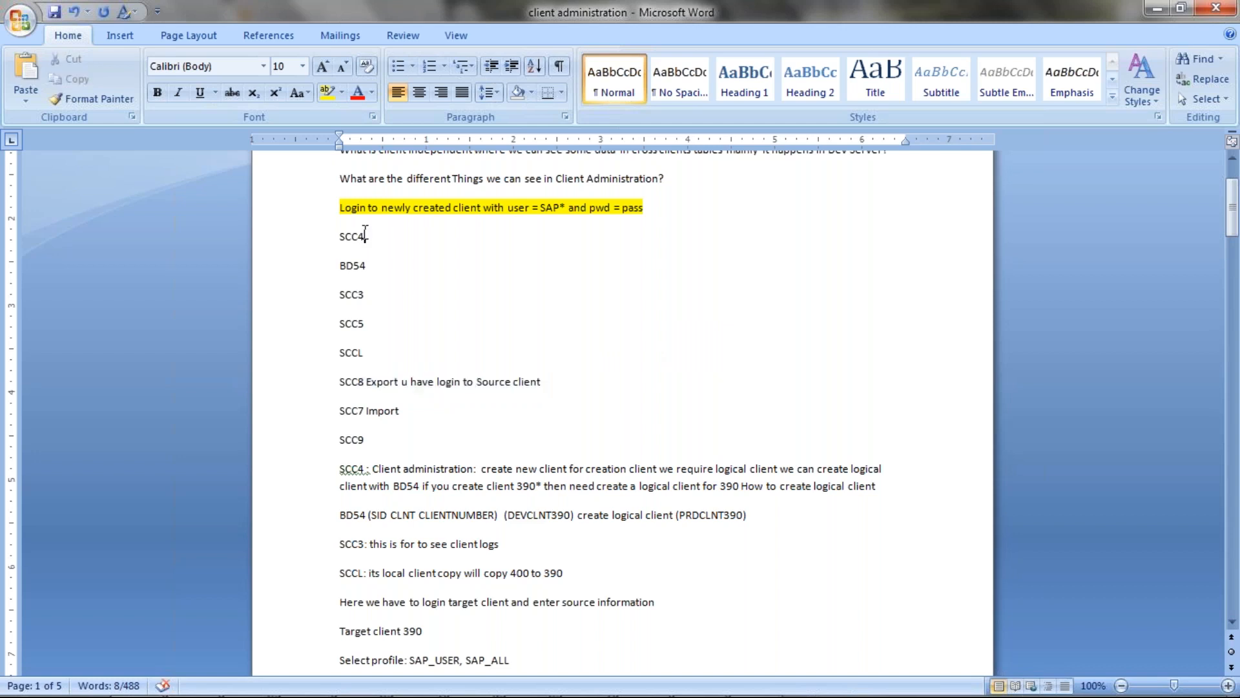
pyautogui.click(368, 323)
pyautogui.click(369, 236)
pyautogui.click(367, 329)
pyautogui.click(362, 356)
pyautogui.moveTo(339, 379); pyautogui.dragTo(365, 381)
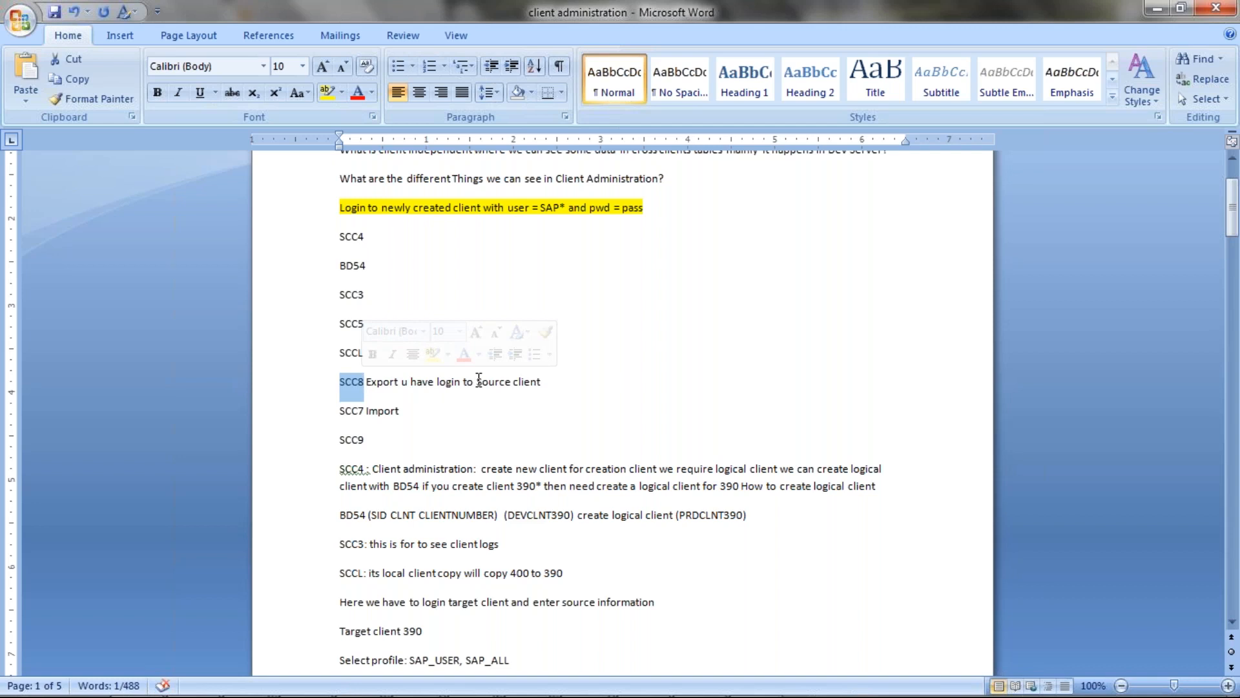
# Extend the SCC8 note with 'the system from which u need to copy'.
pyautogui.moveTo(479, 380); pyautogui.dragTo(548, 381)
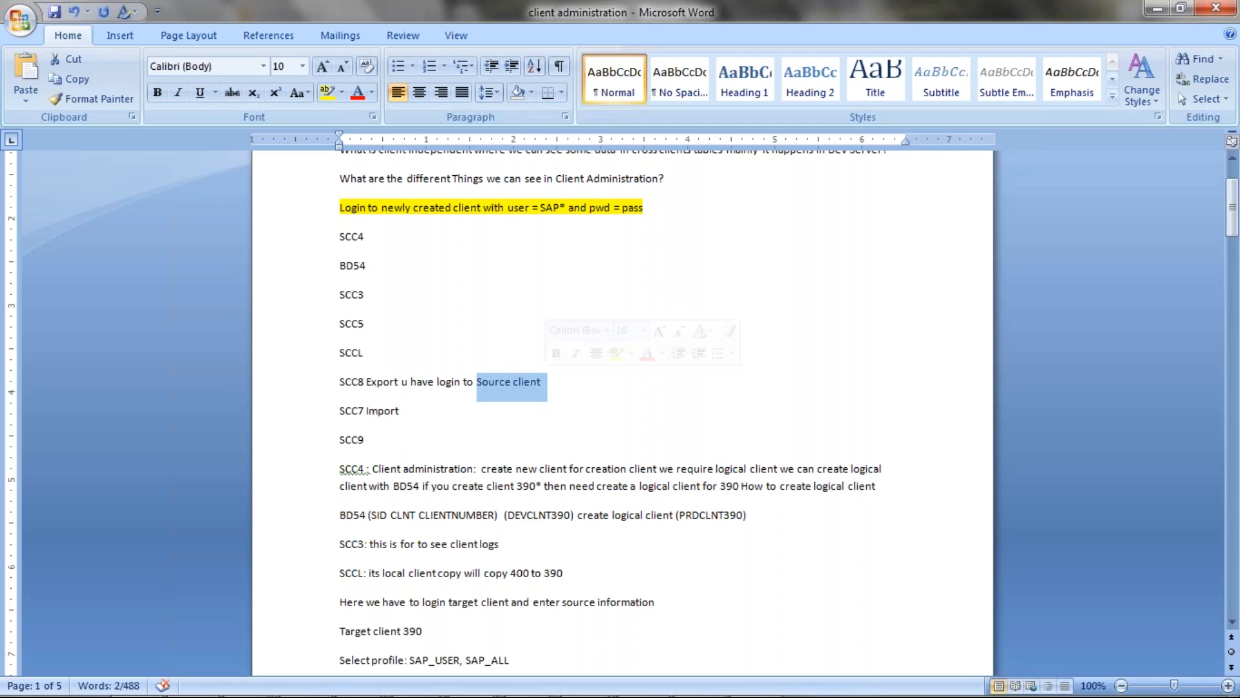
pyautogui.press('Right')
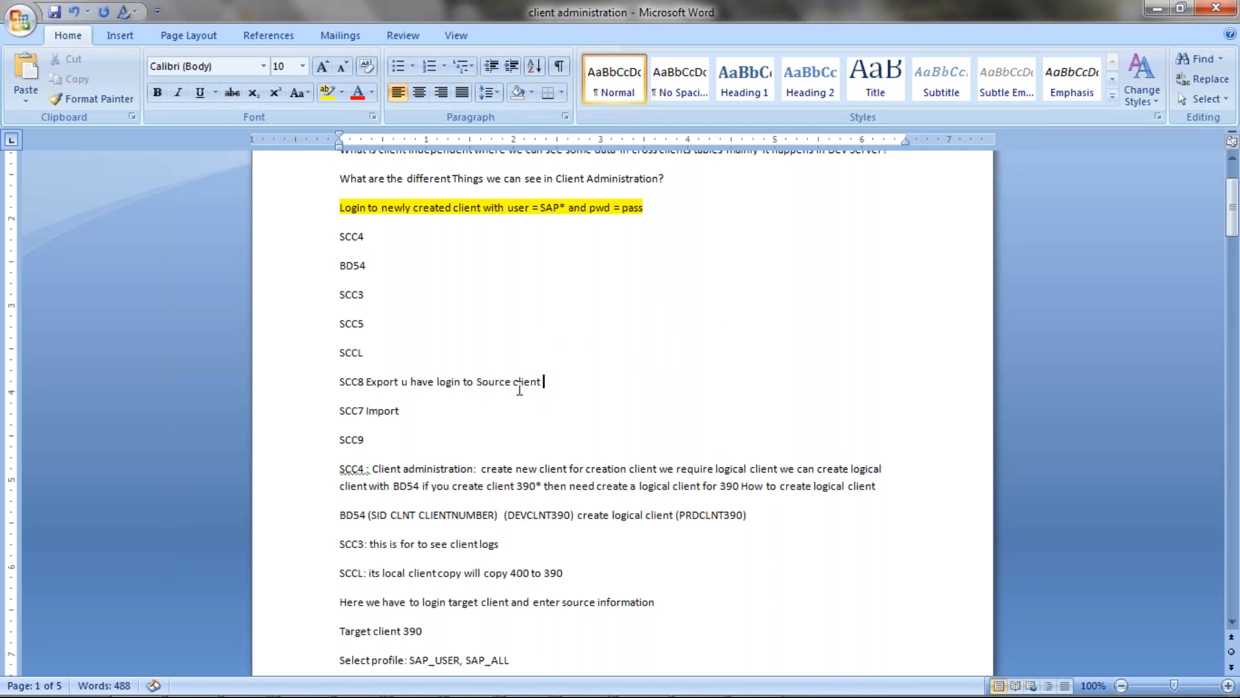
pyautogui.write('the system from wch')
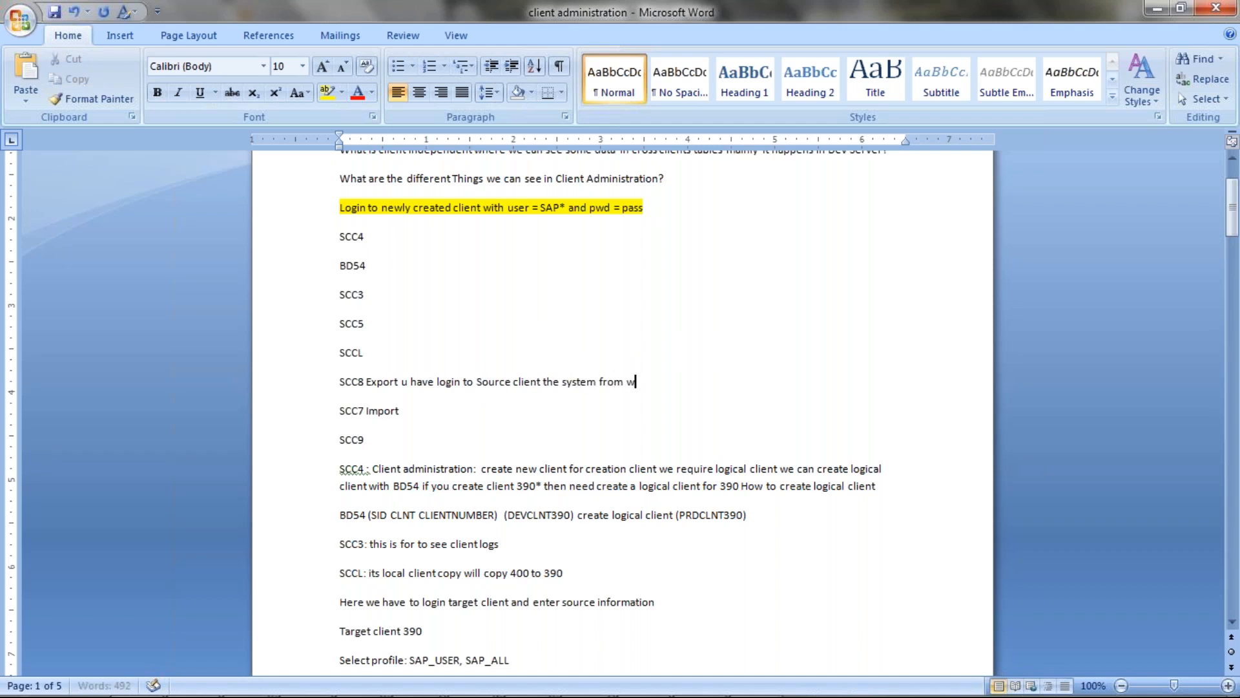
pyautogui.press('BackSpace')
pyautogui.press('BackSpace')
pyautogui.write('hich u need to copy')
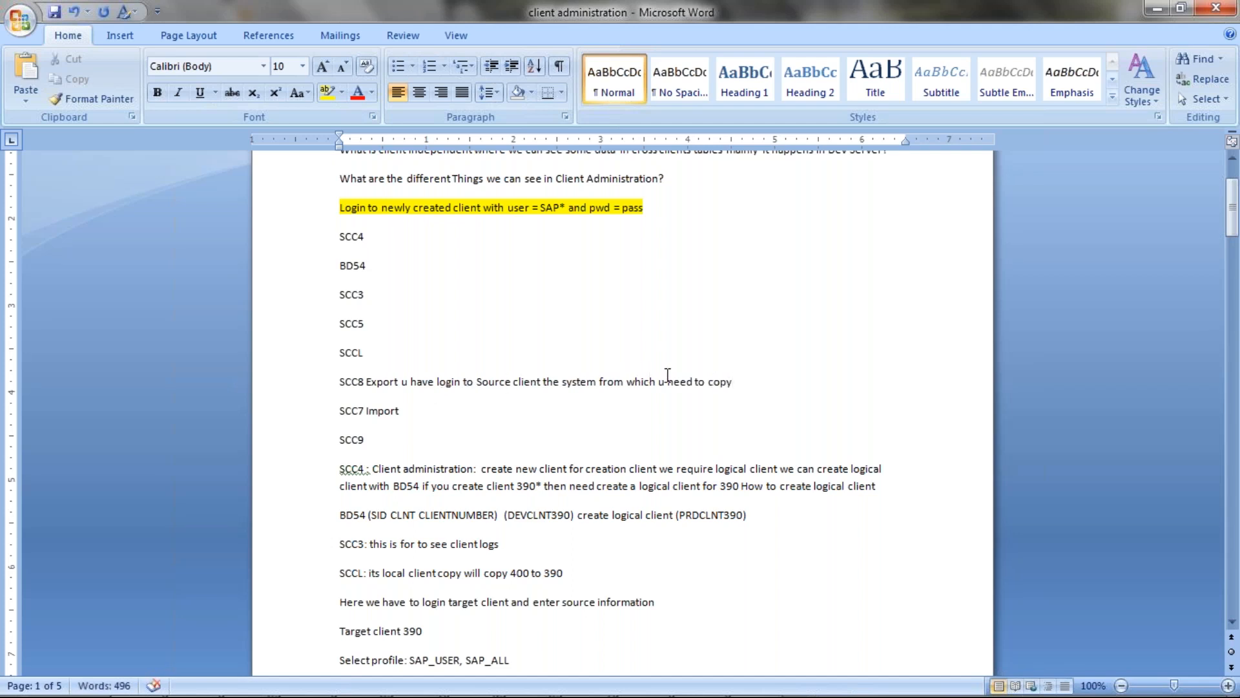
# Finish the SCC8 note with 'the content take a export of that'.
pyautogui.write('the conetns')
pyautogui.press('BackSpace')
pyautogui.press('BackSpace')
pyautogui.press('BackSpace')
pyautogui.press('BackSpace')
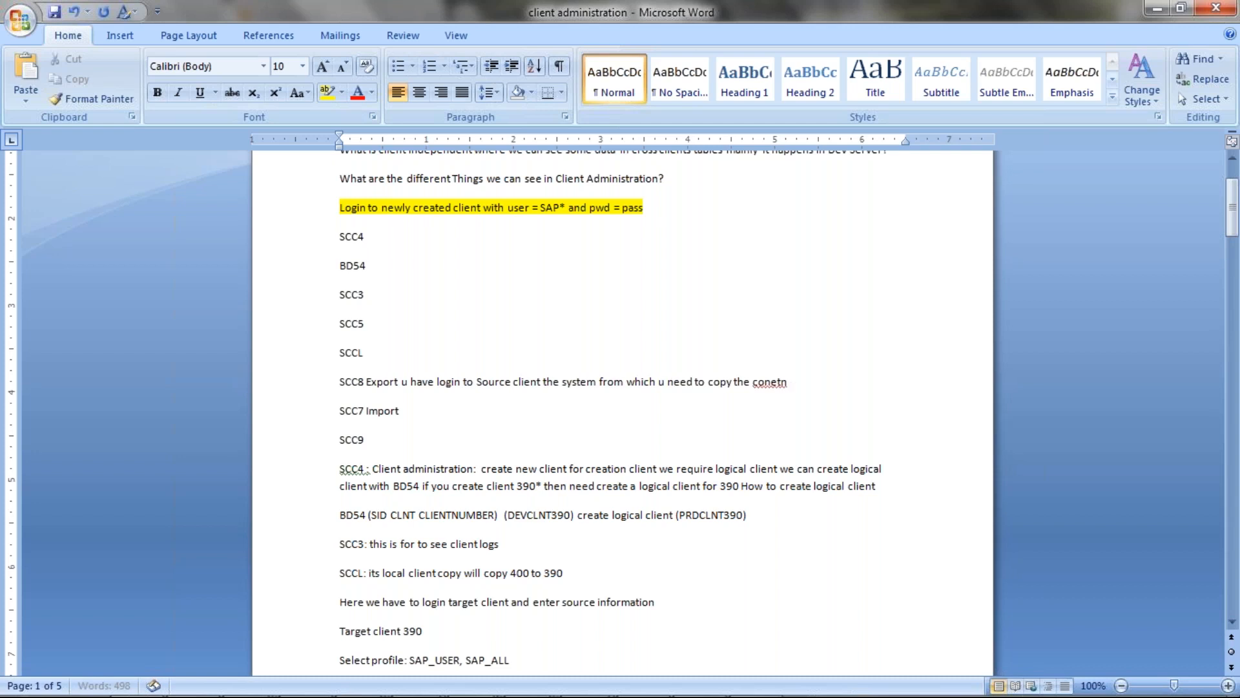
pyautogui.press('BackSpace')
pyautogui.write('tent take a')
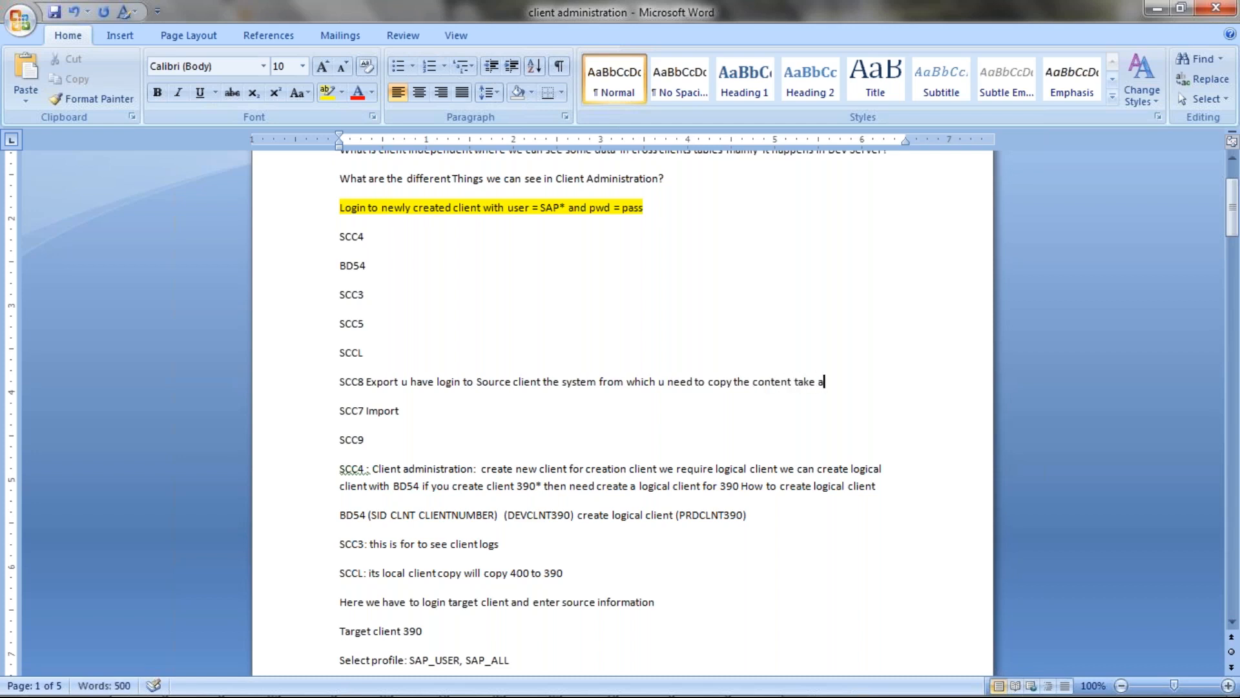
pyautogui.write(' export of that')
pyautogui.moveTo(341, 383); pyautogui.dragTo(890, 396)
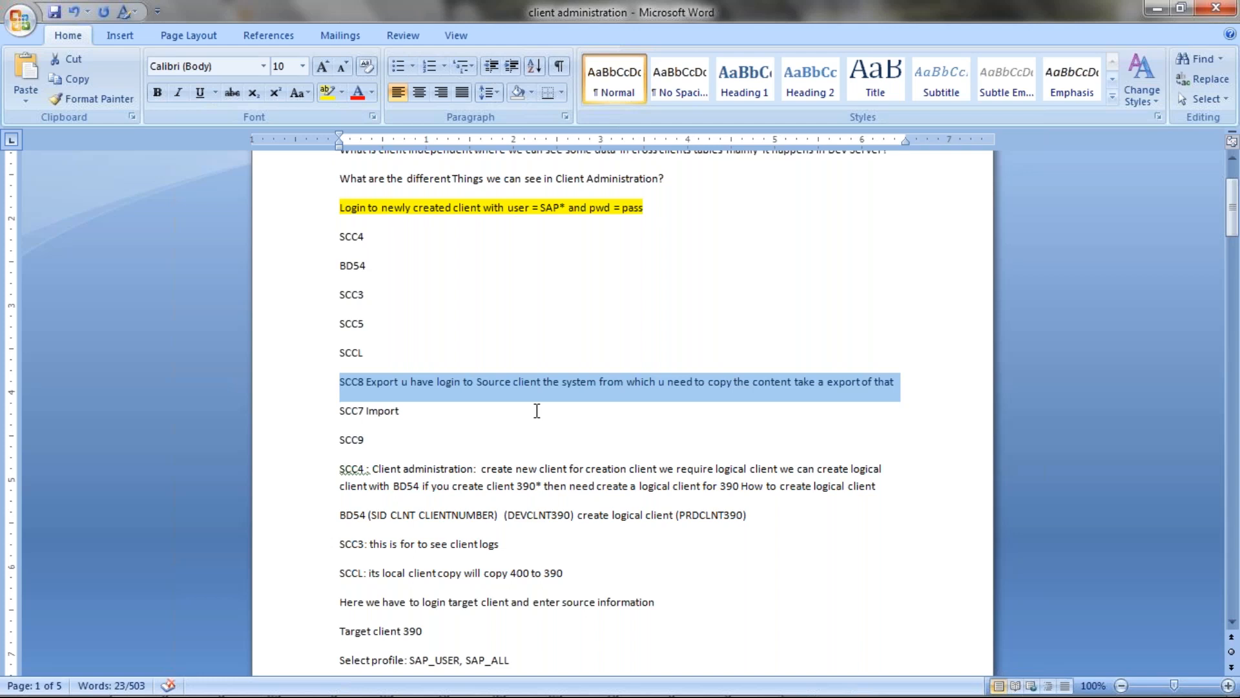
pyautogui.scroll(-3, 532, 410)
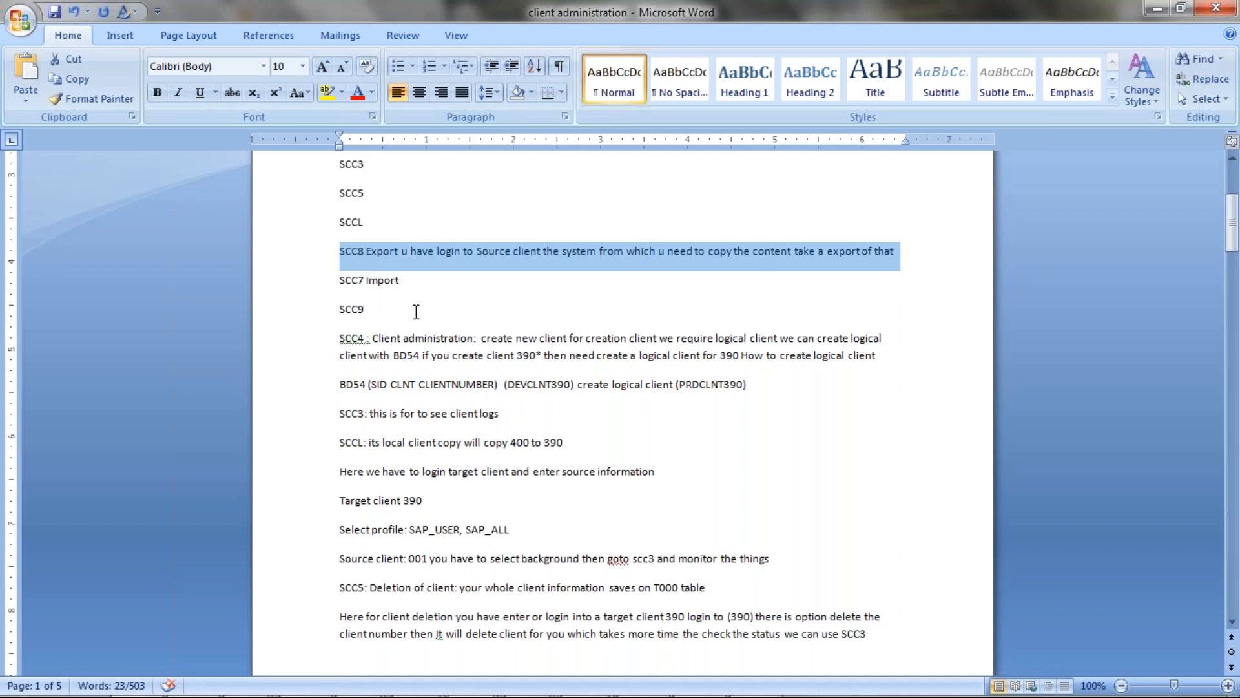
pyautogui.scroll(-8, 344, 279)
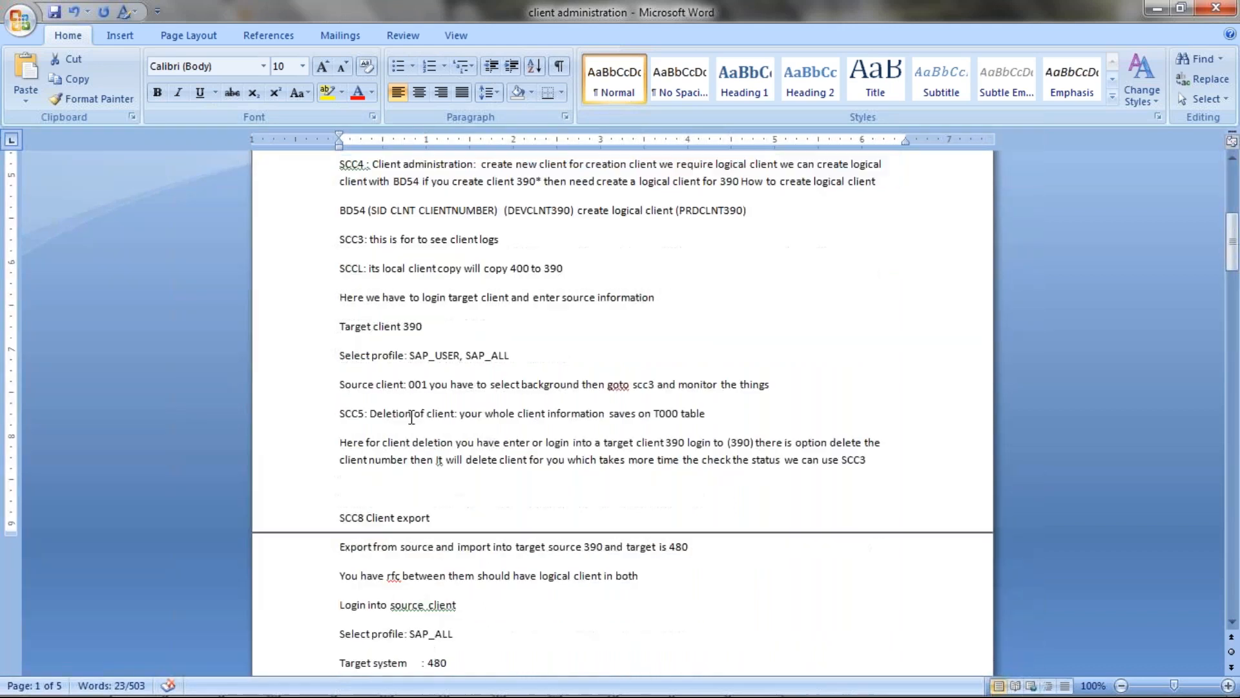
pyautogui.moveTo(341, 387); pyautogui.dragTo(430, 386)
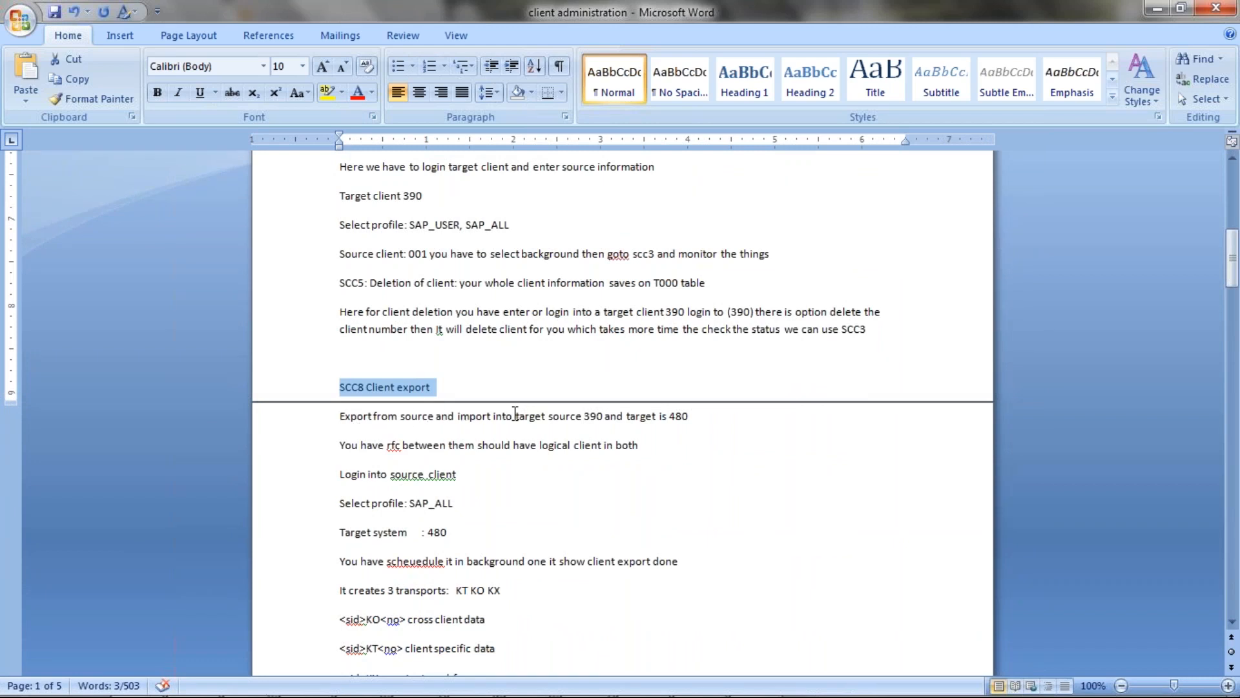
pyautogui.click(603, 416)
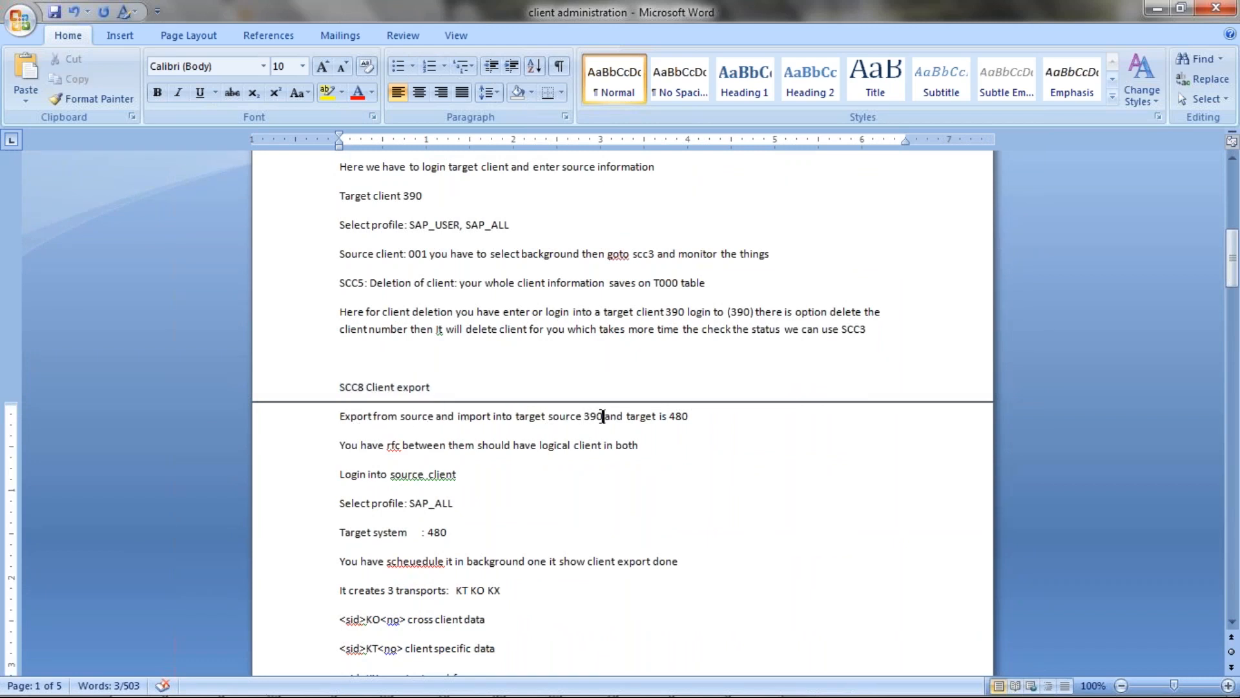
pyautogui.moveTo(586, 421); pyautogui.dragTo(689, 416)
pyautogui.moveTo(581, 414); pyautogui.dragTo(603, 415)
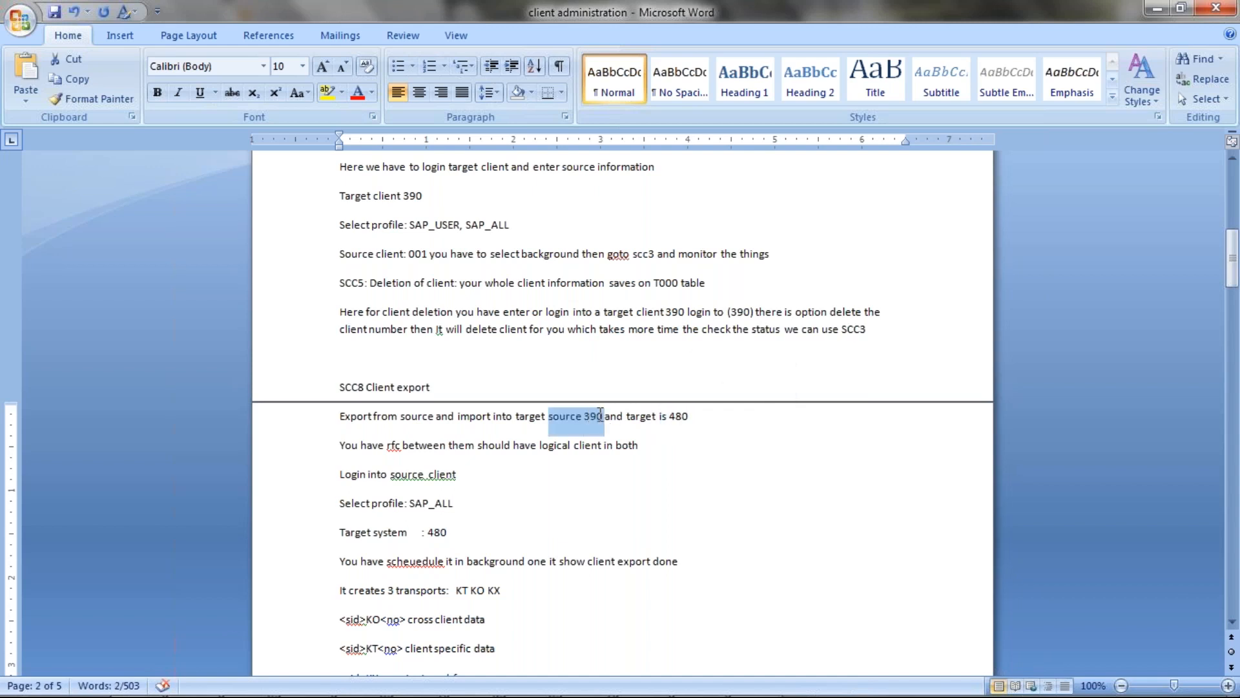
pyautogui.click(676, 415)
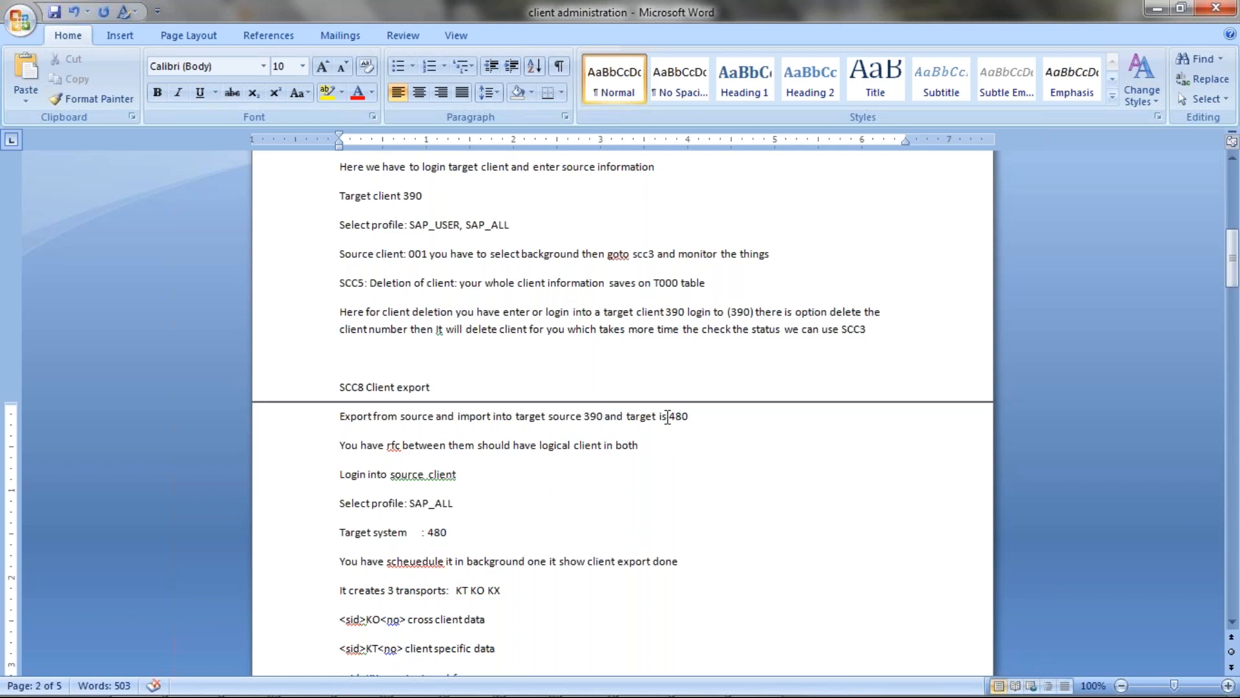
pyautogui.moveTo(669, 416); pyautogui.dragTo(694, 418)
pyautogui.moveTo(337, 444); pyautogui.dragTo(617, 445)
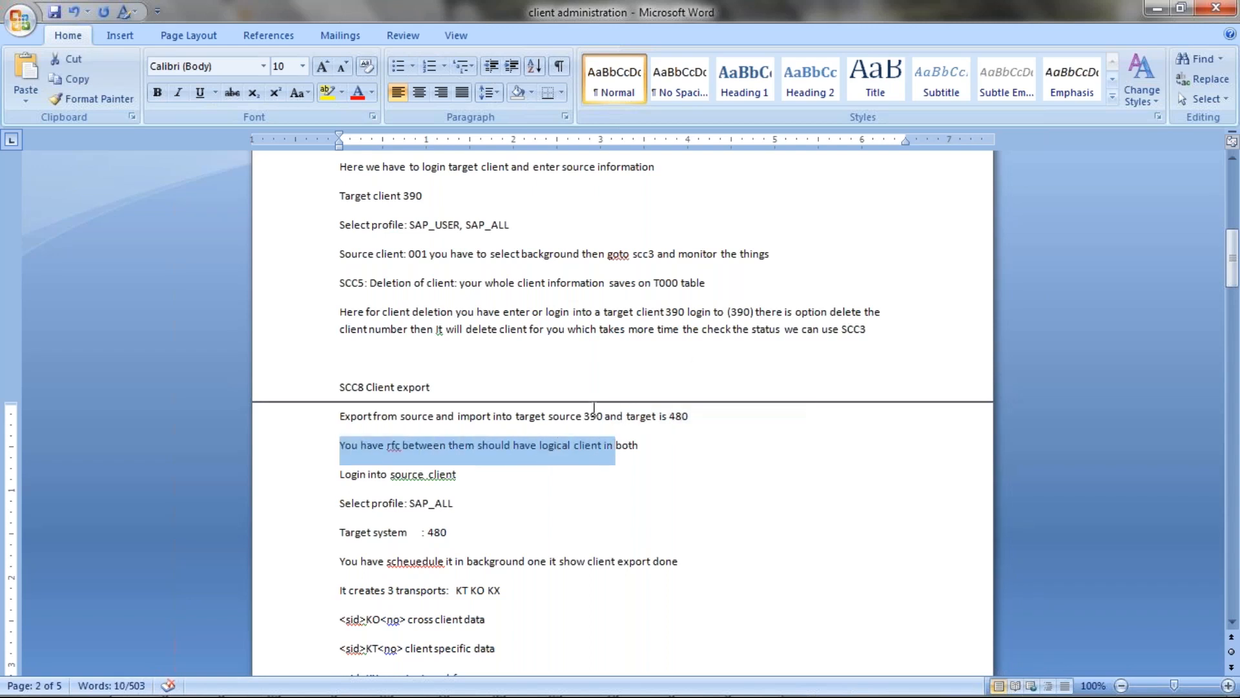
pyautogui.click(584, 415)
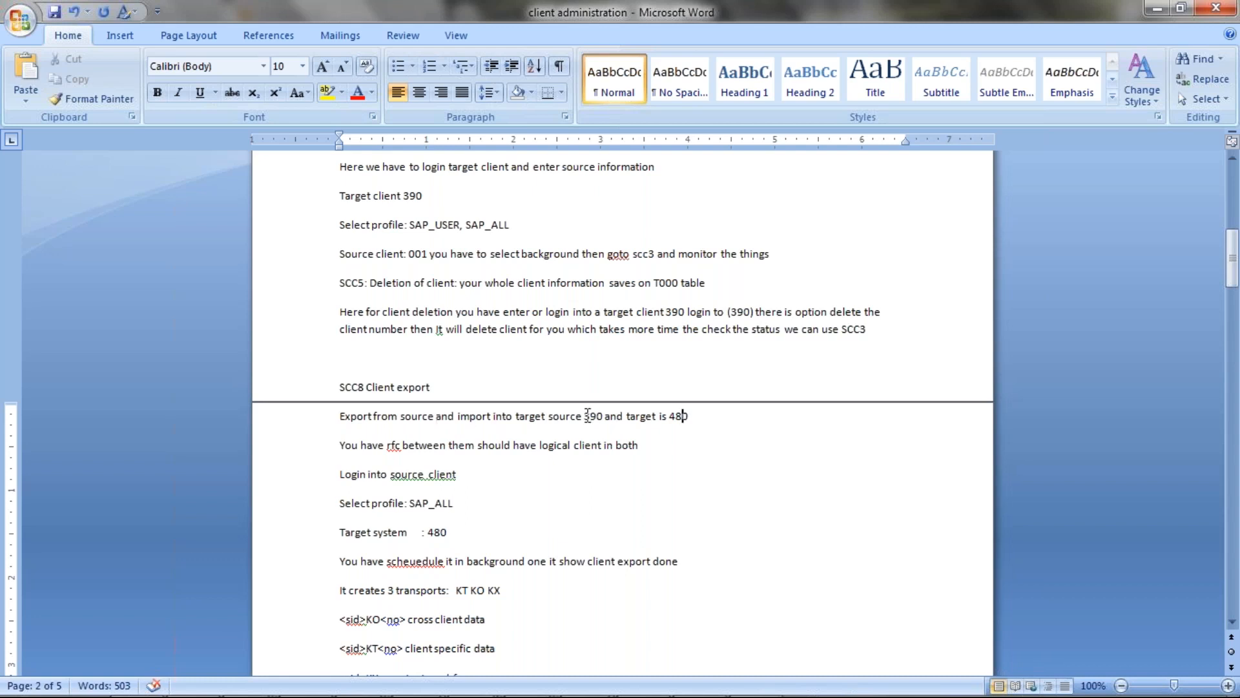
pyautogui.doubleClick(590, 415)
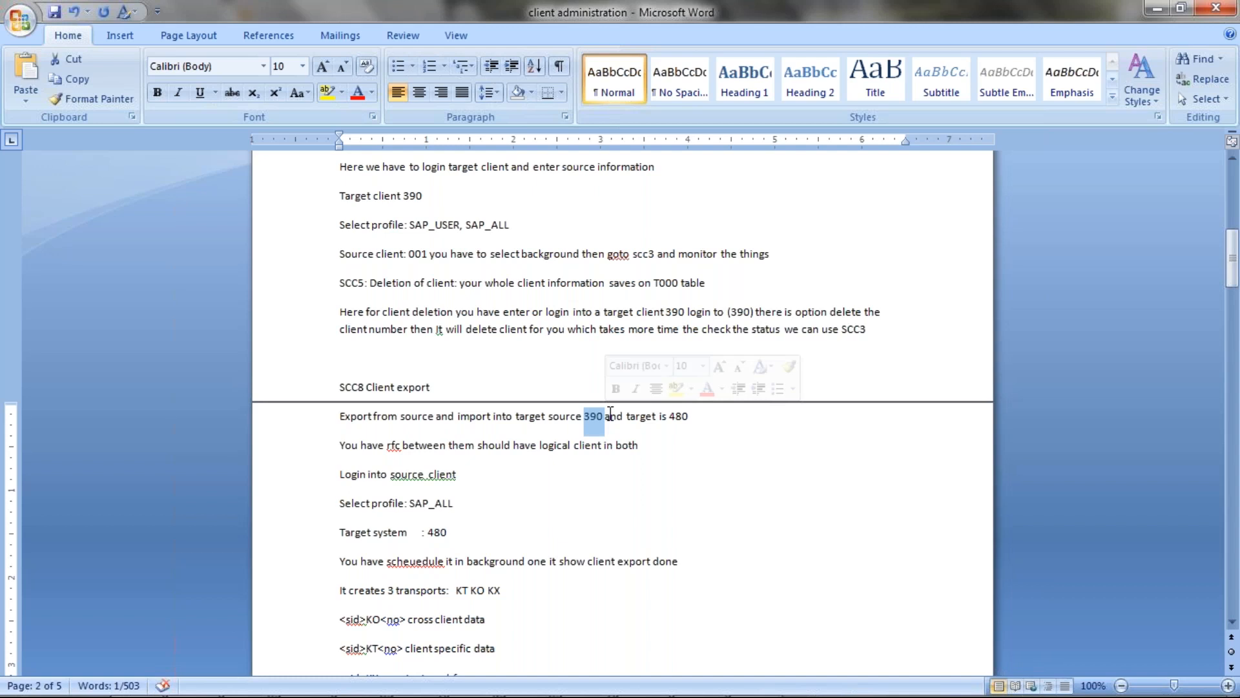
pyautogui.click(407, 416)
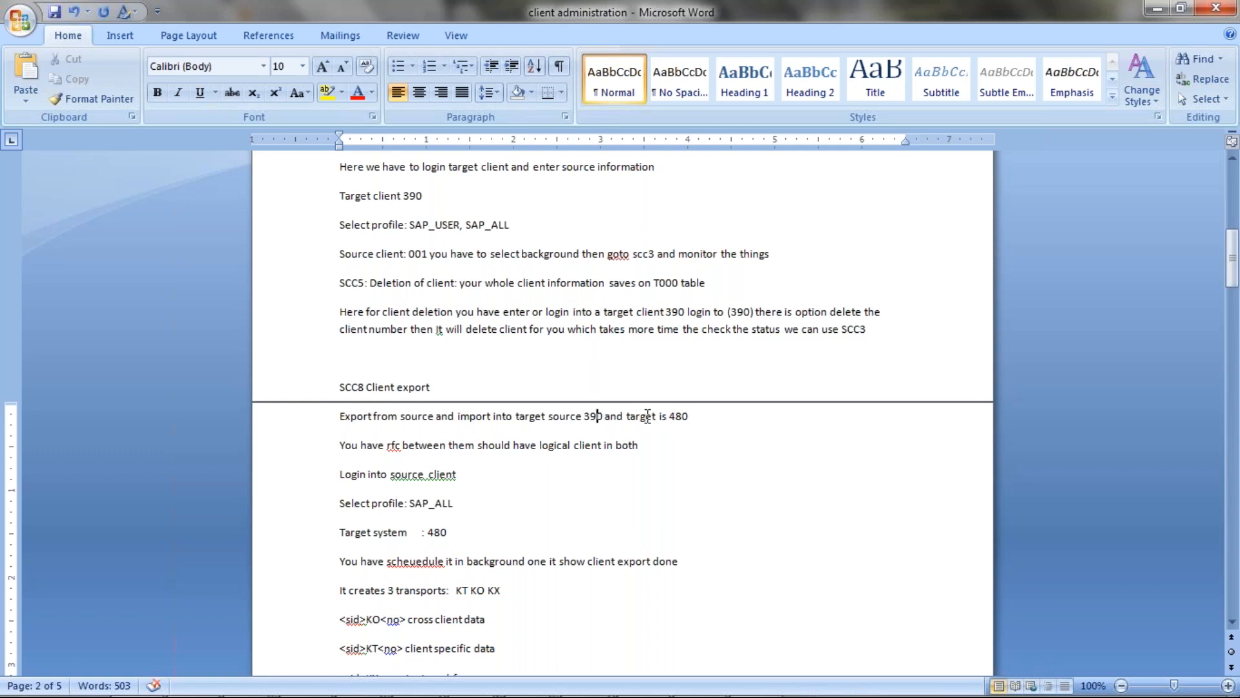
pyautogui.moveTo(340, 445); pyautogui.dragTo(639, 444)
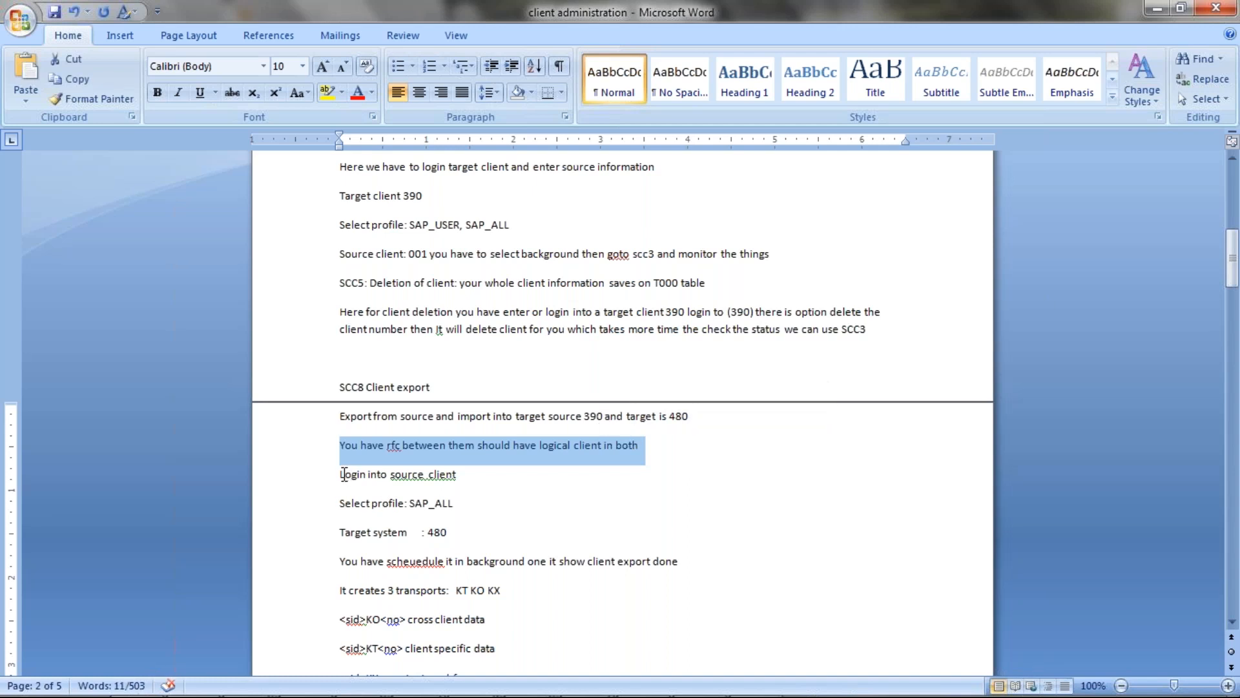
pyautogui.moveTo(341, 475); pyautogui.dragTo(476, 472)
pyautogui.moveTo(339, 503); pyautogui.dragTo(460, 506)
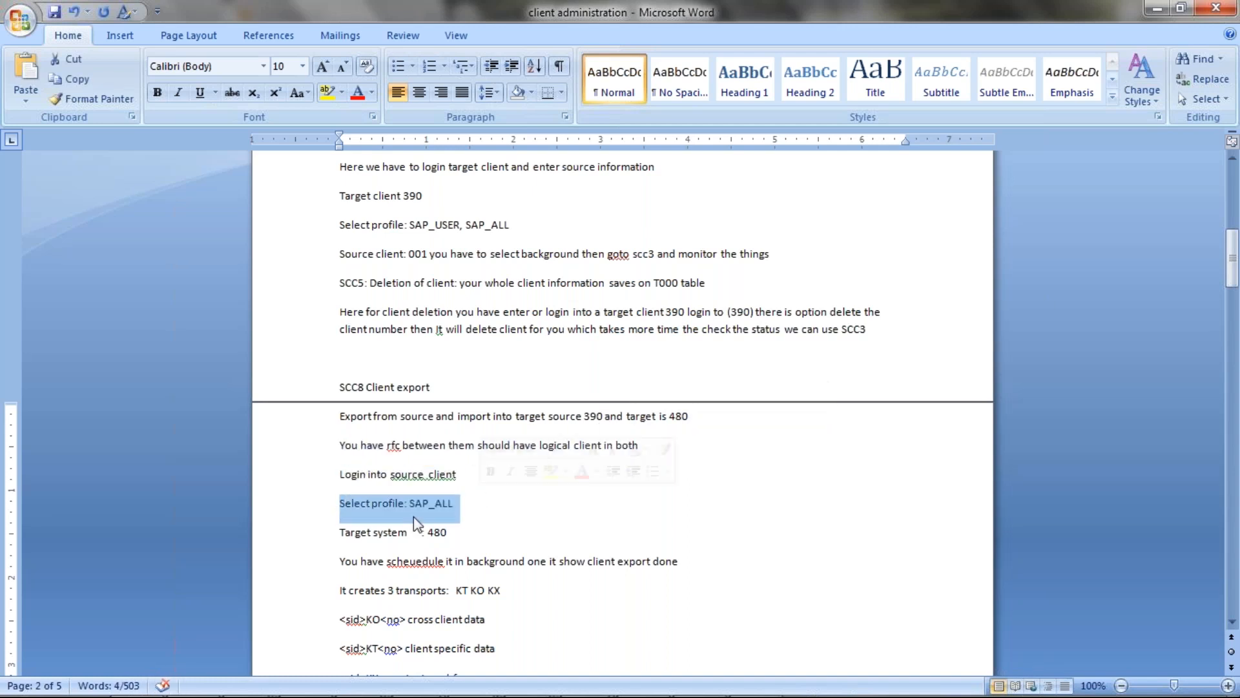
pyautogui.click(341, 535)
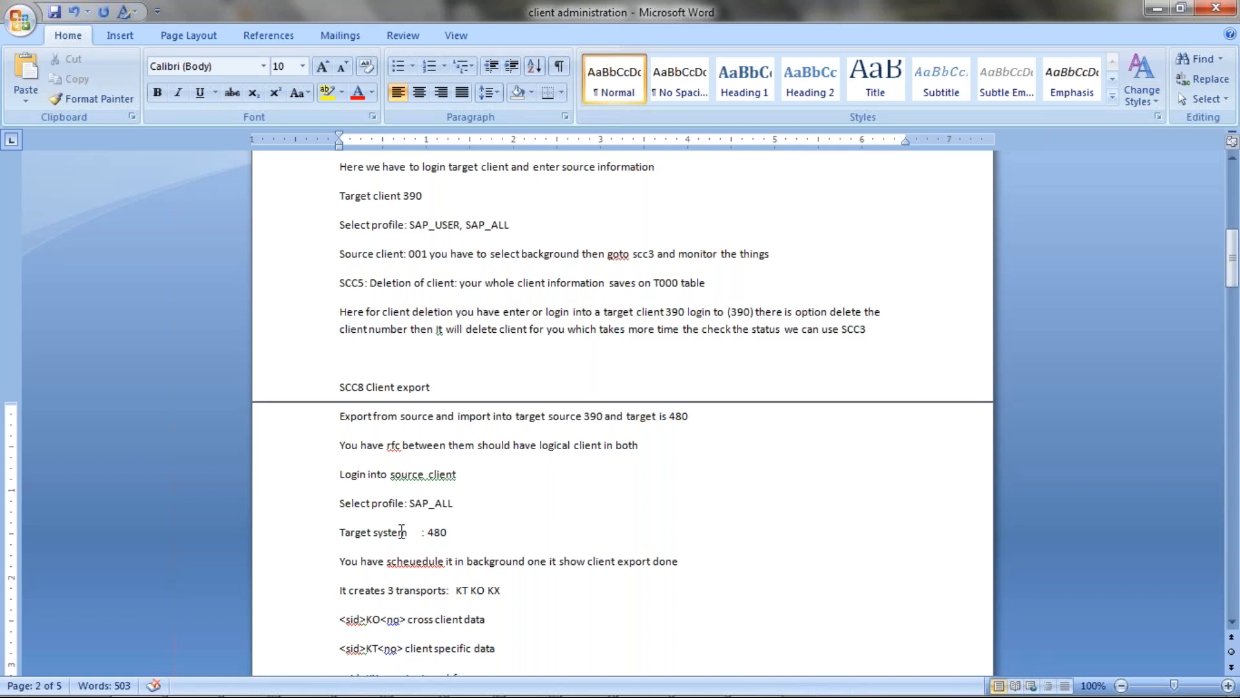
pyautogui.moveTo(340, 532); pyautogui.dragTo(455, 531)
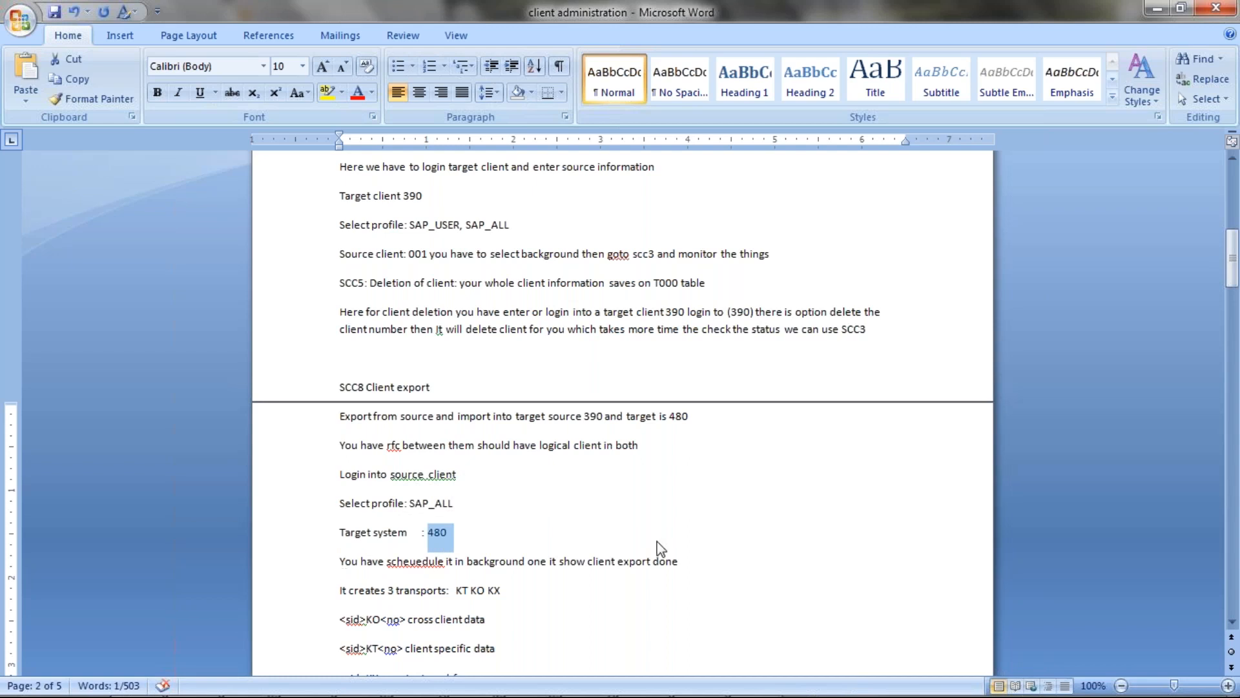
pyautogui.moveTo(454, 590); pyautogui.dragTo(502, 589)
pyautogui.scroll(-3, 452, 575)
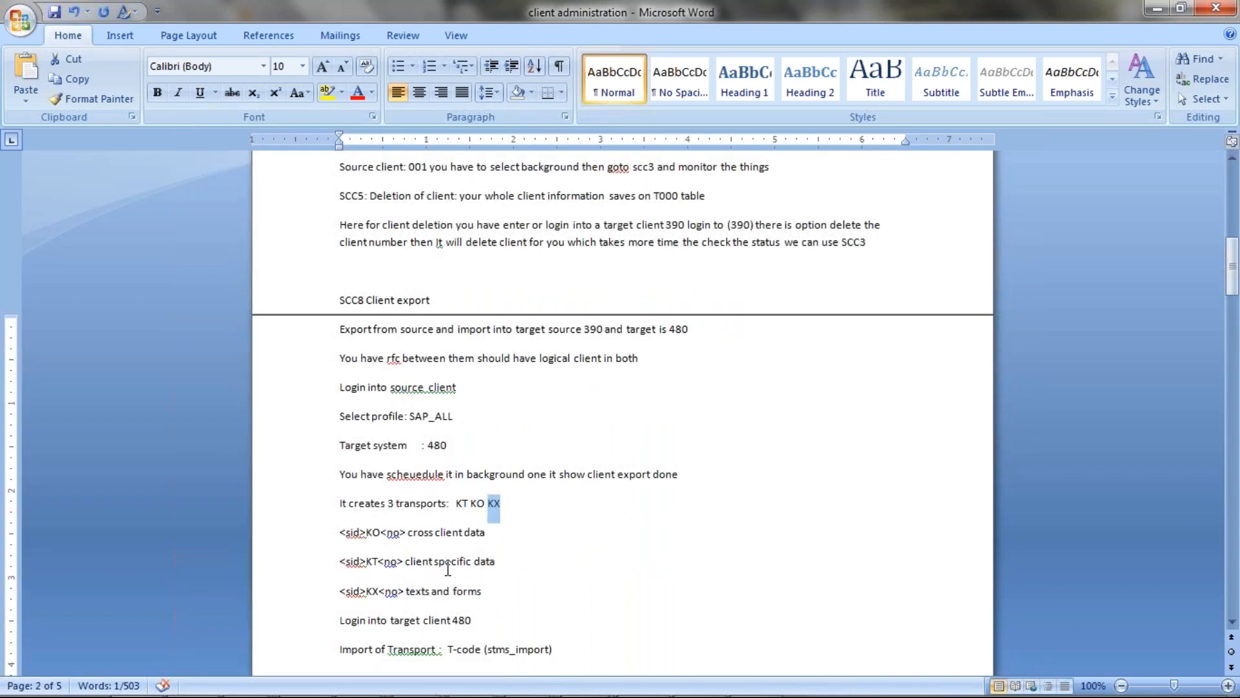
pyautogui.moveTo(338, 563); pyautogui.dragTo(444, 561)
pyautogui.click(489, 561)
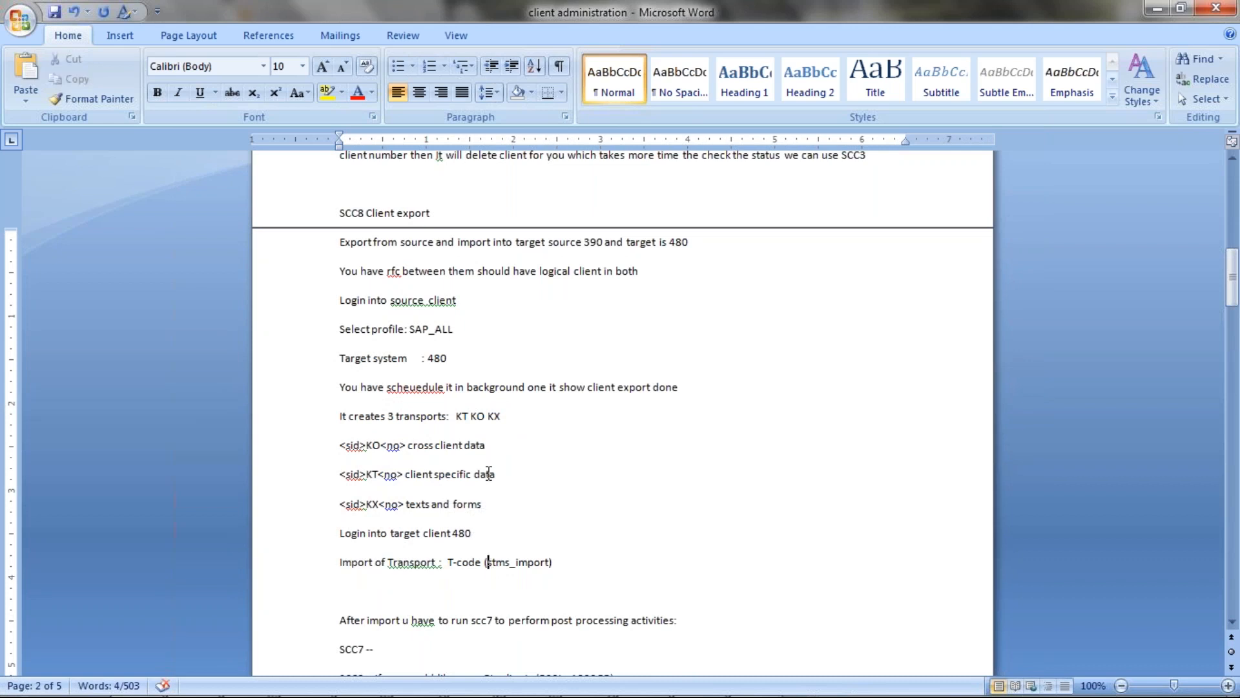
pyautogui.moveTo(427, 359); pyautogui.dragTo(462, 359)
pyautogui.moveTo(484, 562); pyautogui.dragTo(552, 561)
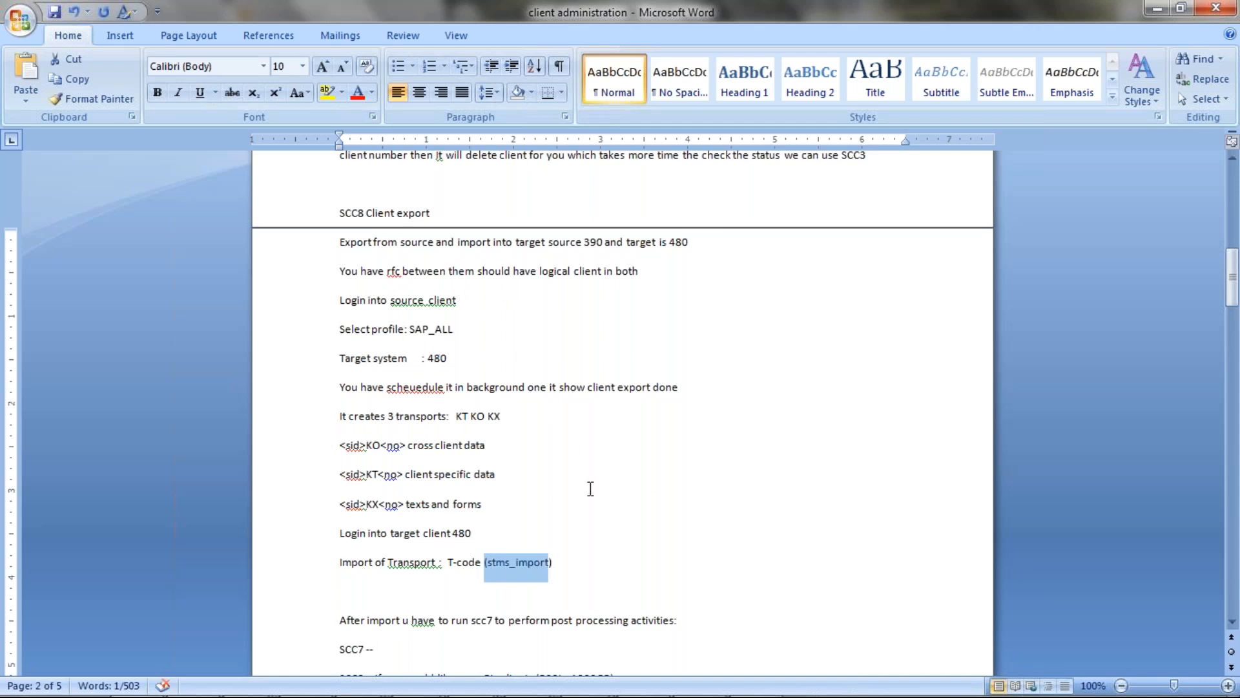
pyautogui.scroll(-1, 396, 520)
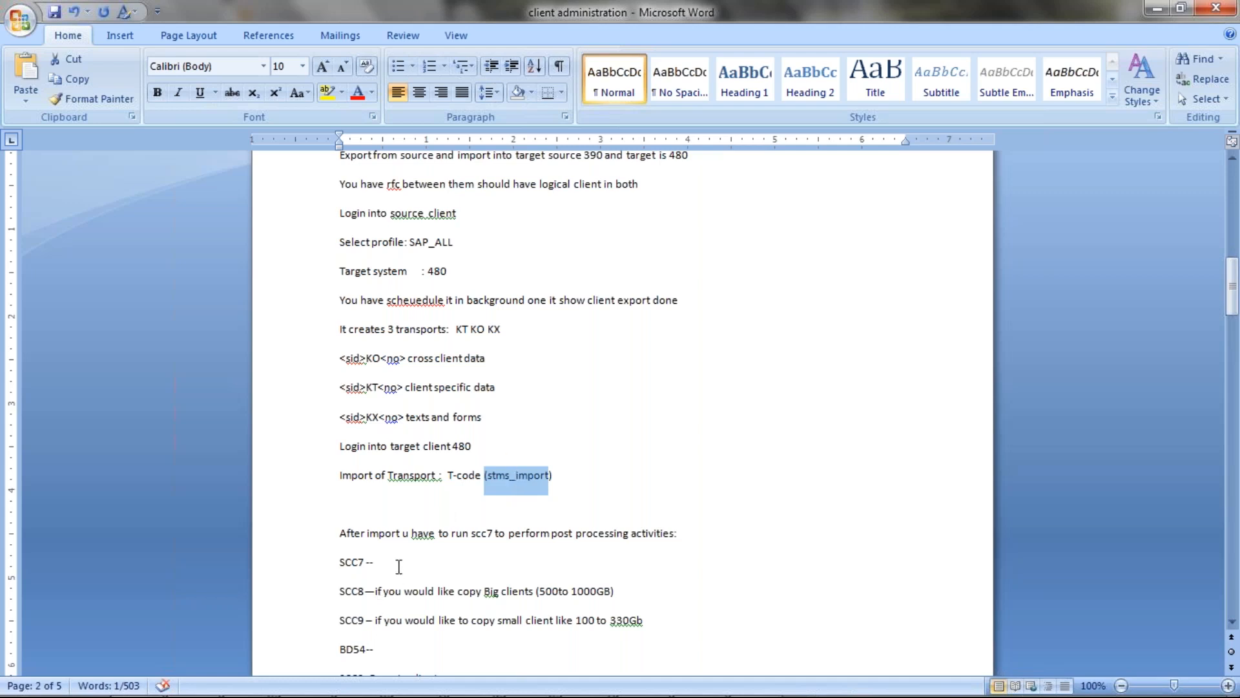
# Complete the SCC7 line with 'should run on Target server post processing'.
pyautogui.click(397, 566)
pyautogui.write('sho')
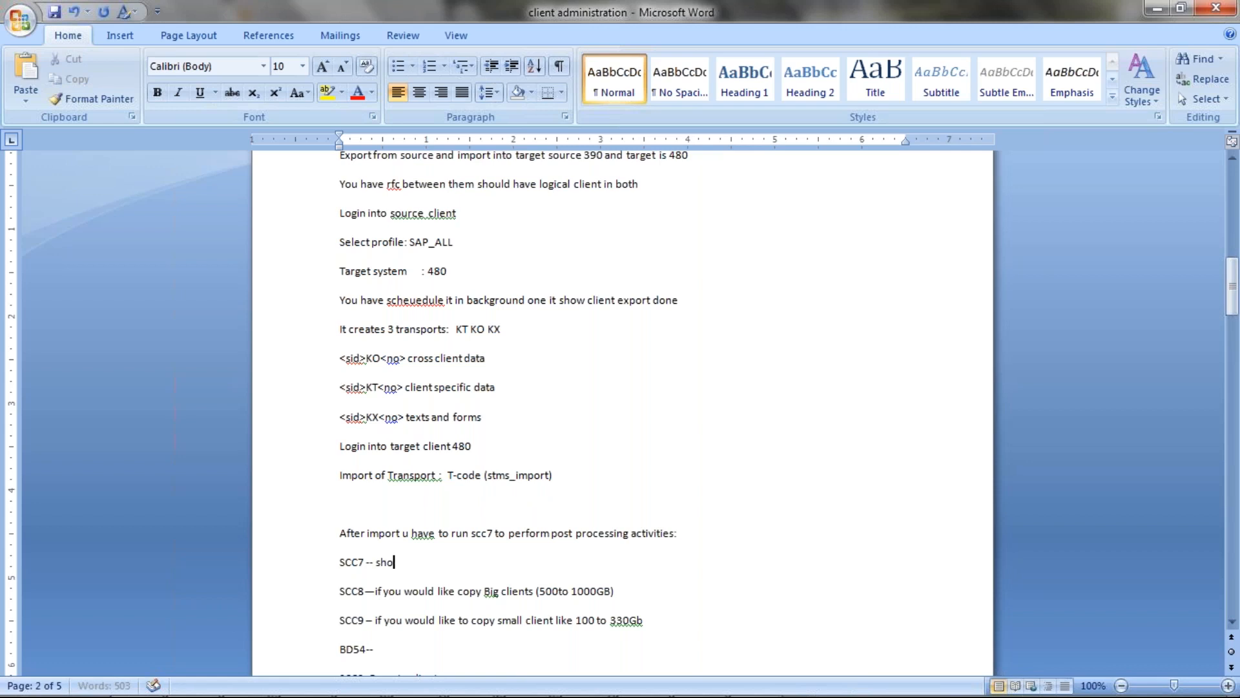
pyautogui.write('uld t')
pyautogui.write('run on')
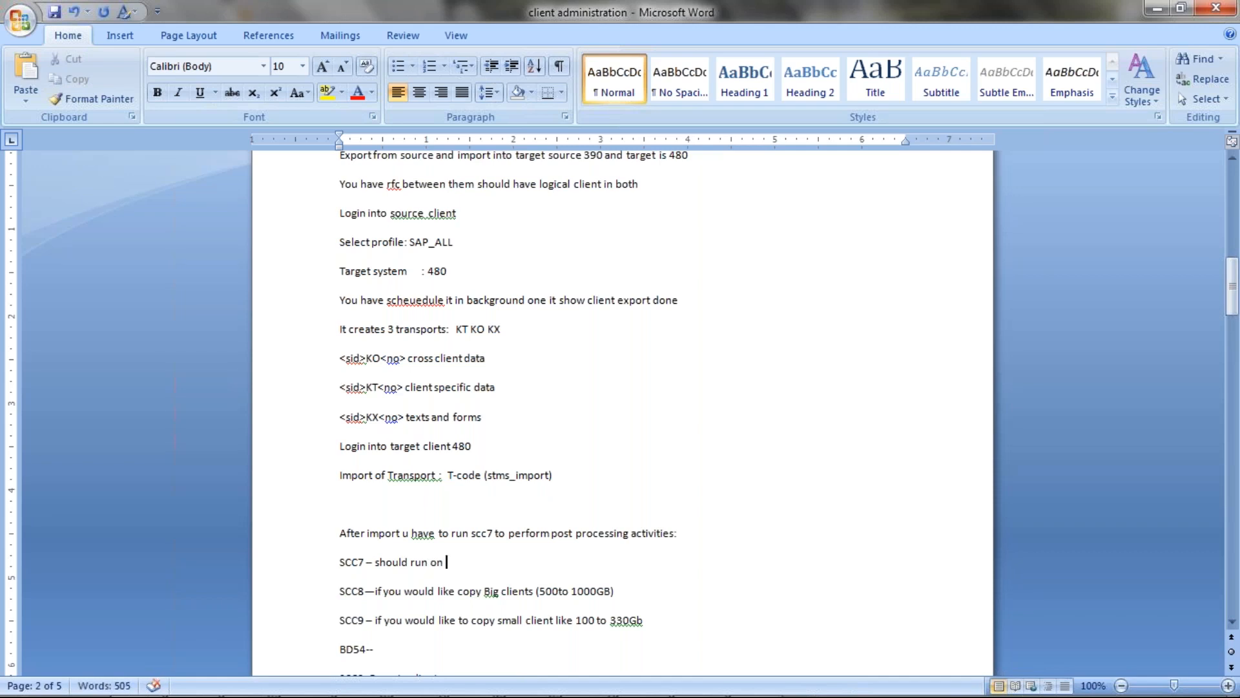
pyautogui.write(' Target serveer post proc')
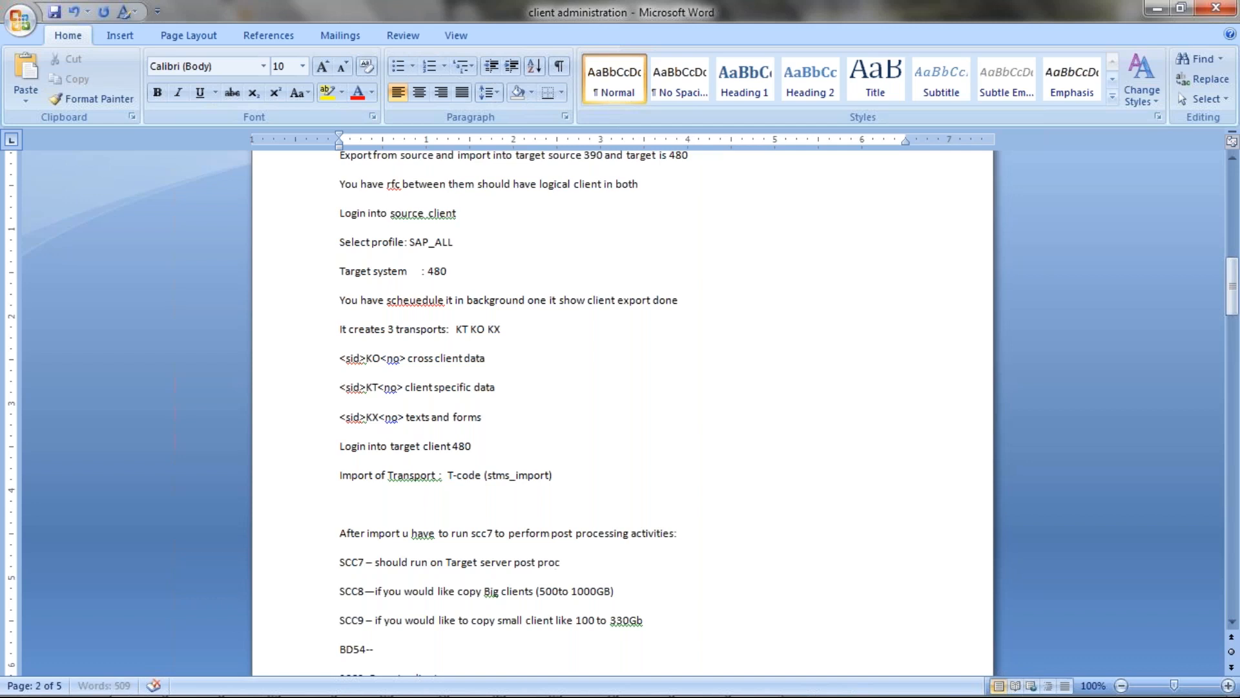
pyautogui.write('essing')
pyautogui.moveTo(426, 694)
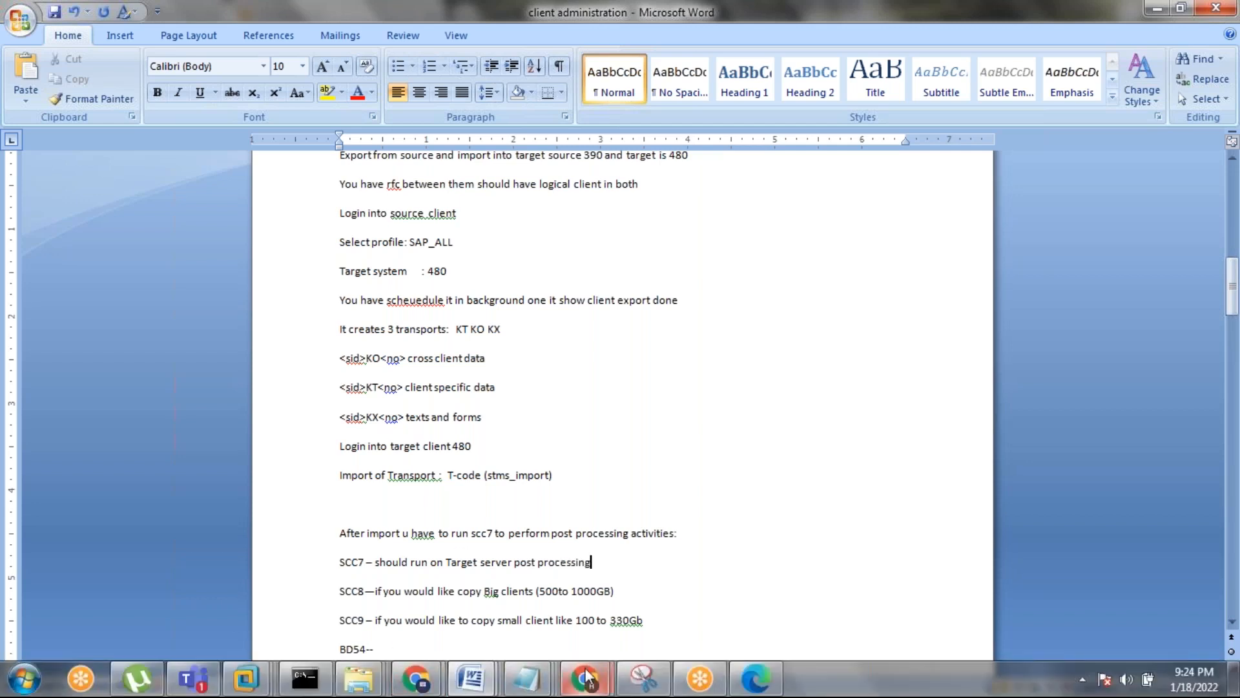
# Switch to the ECCTEST virtual machine and run transaction SCC8 for Client Export.
pyautogui.click(242, 683)
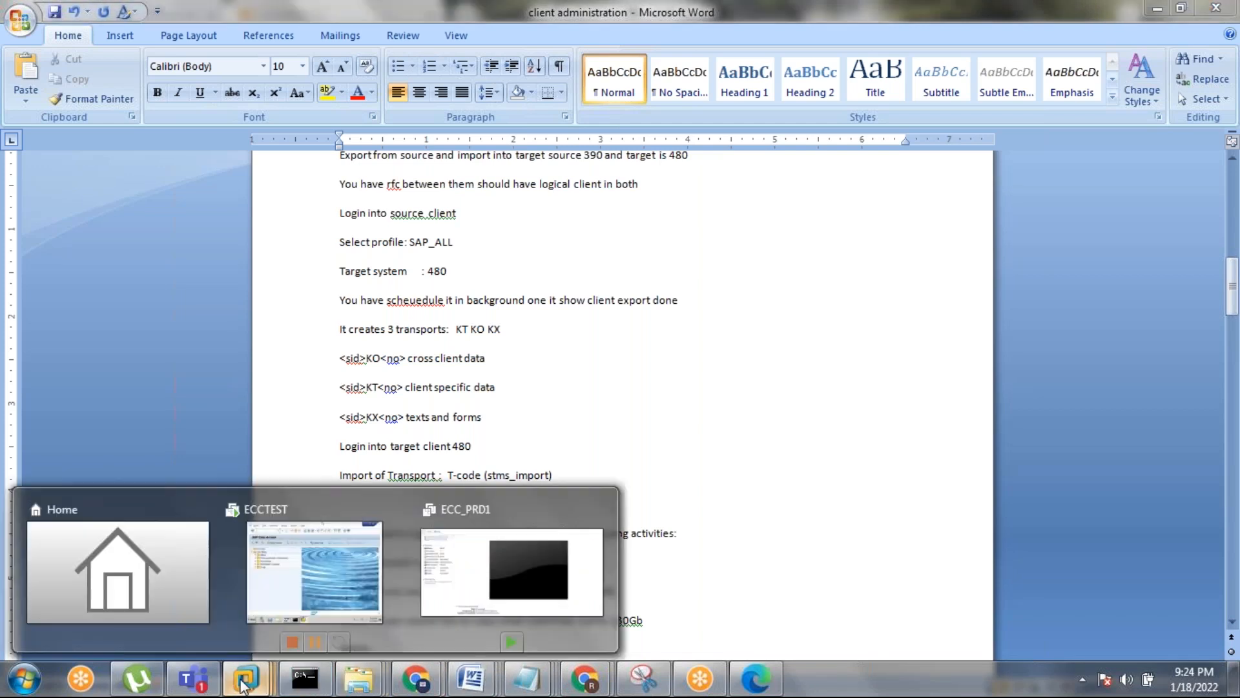
pyautogui.click(358, 553)
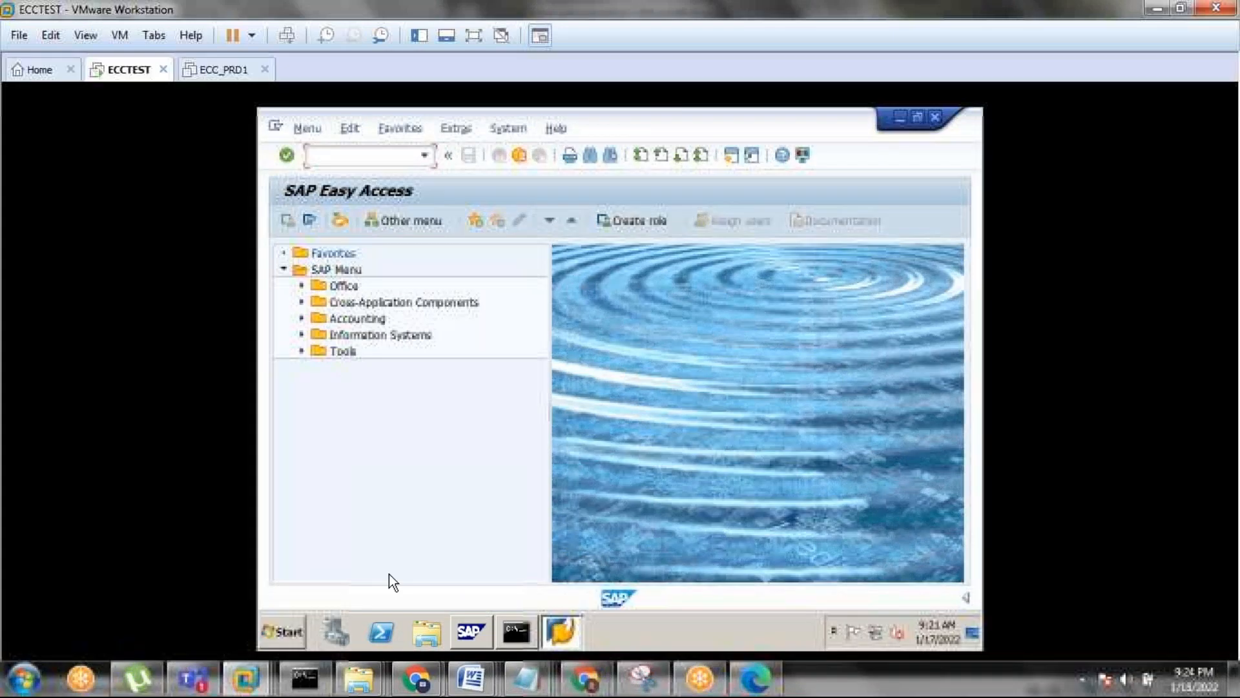
pyautogui.write('scc8')
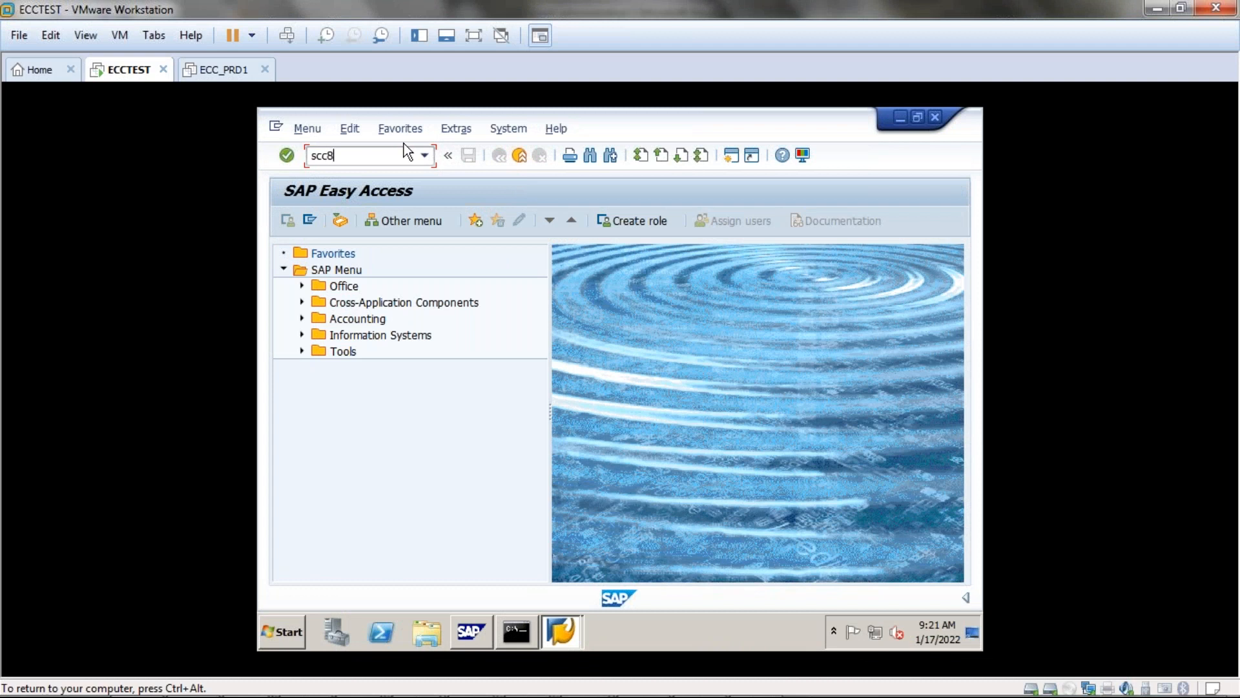
pyautogui.press('Return')
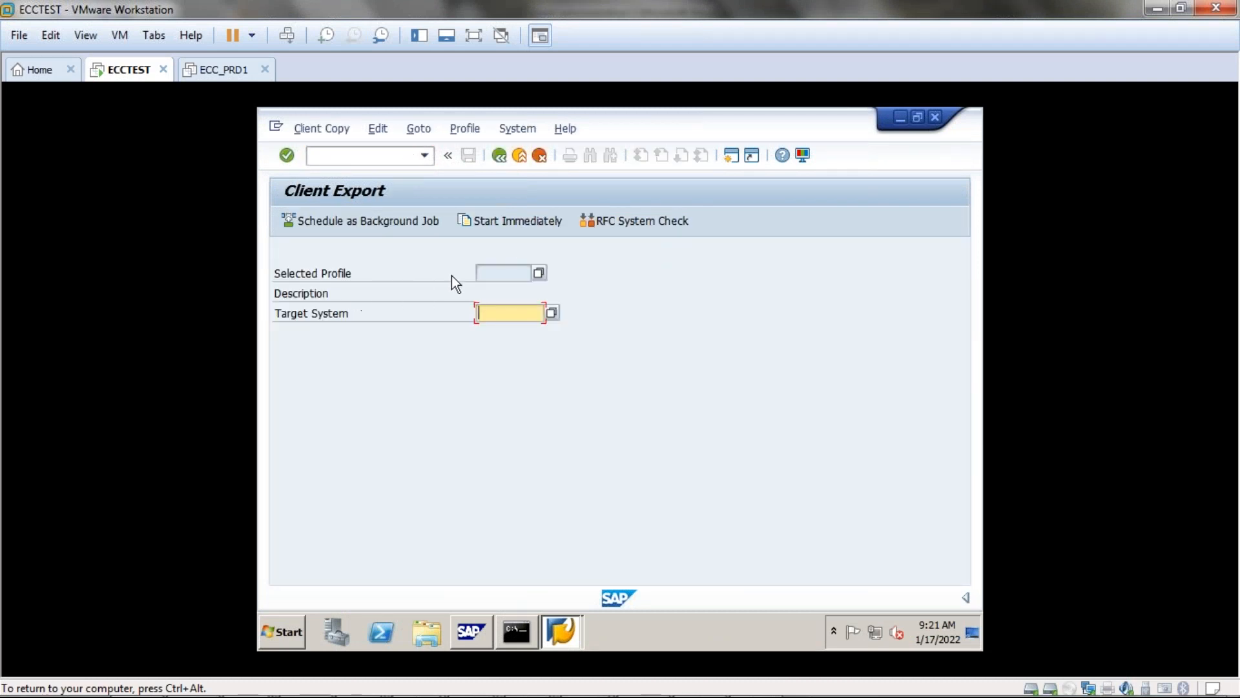
# Choose SAP_USER as the copy profile and begin selecting the target system.
pyautogui.click(538, 274)
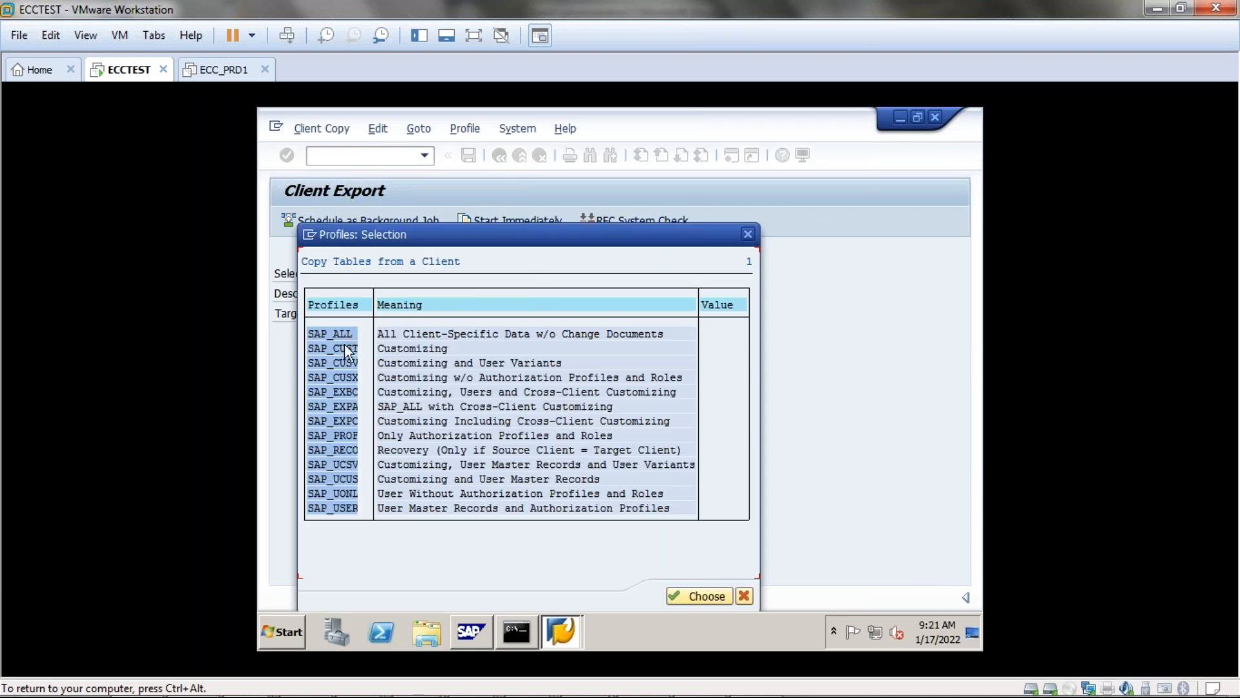
pyautogui.click(352, 508)
pyautogui.click(703, 607)
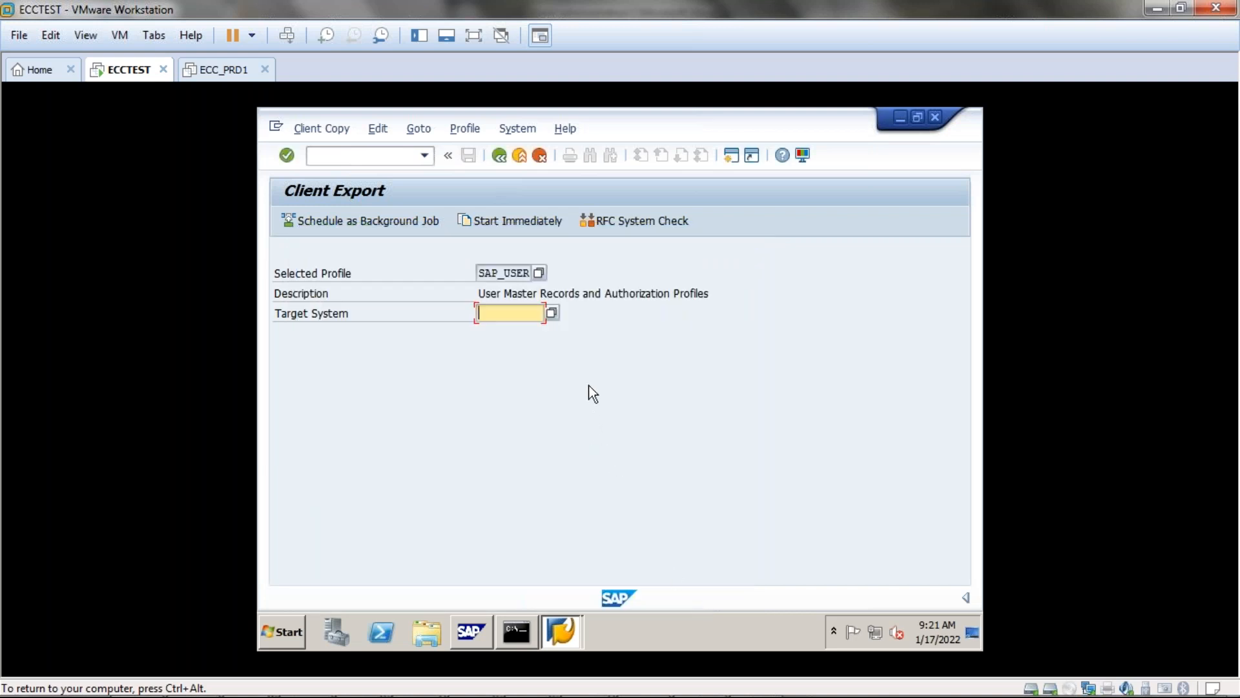
pyautogui.click(551, 313)
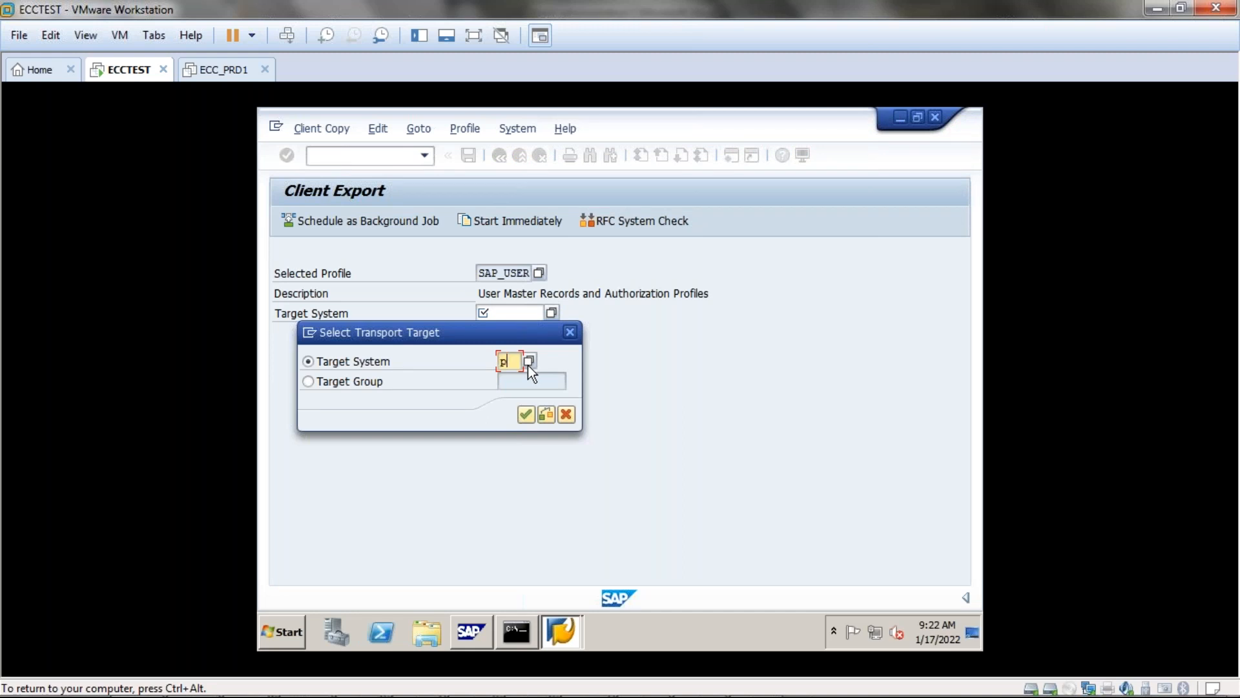
# Try PRD as the transport target; dismiss the unknown-system error and cancel.
pyautogui.click(526, 414)
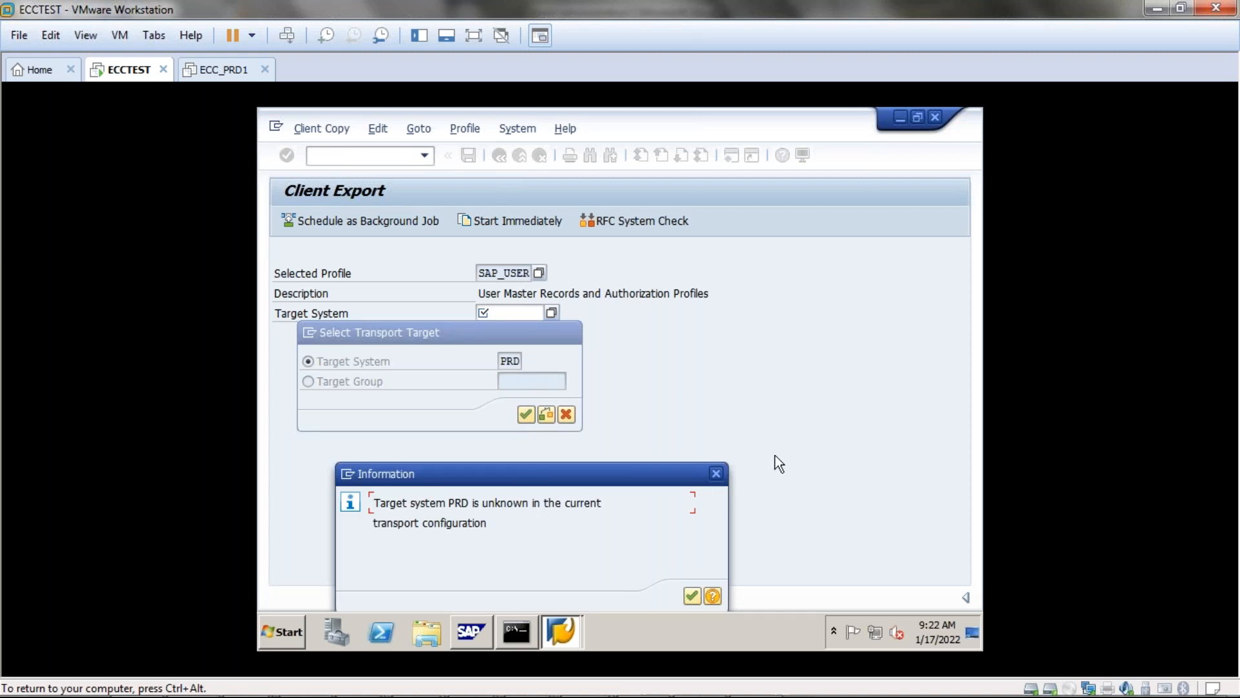
pyautogui.click(715, 474)
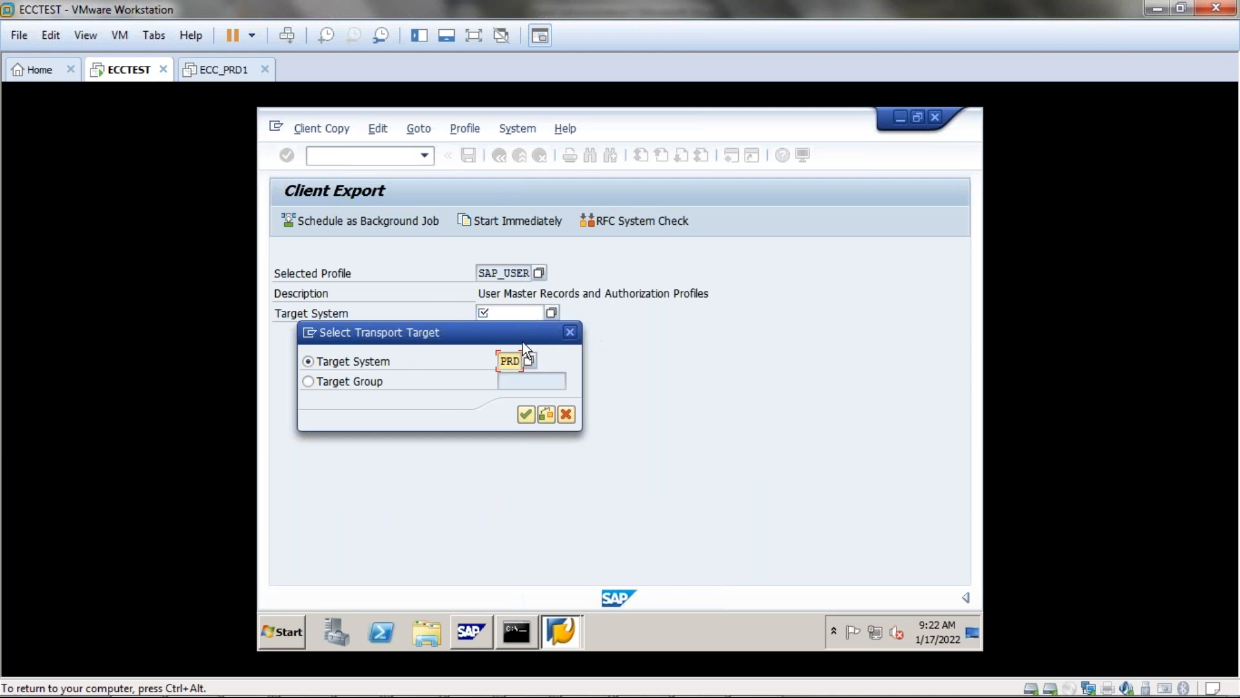
pyautogui.click(570, 332)
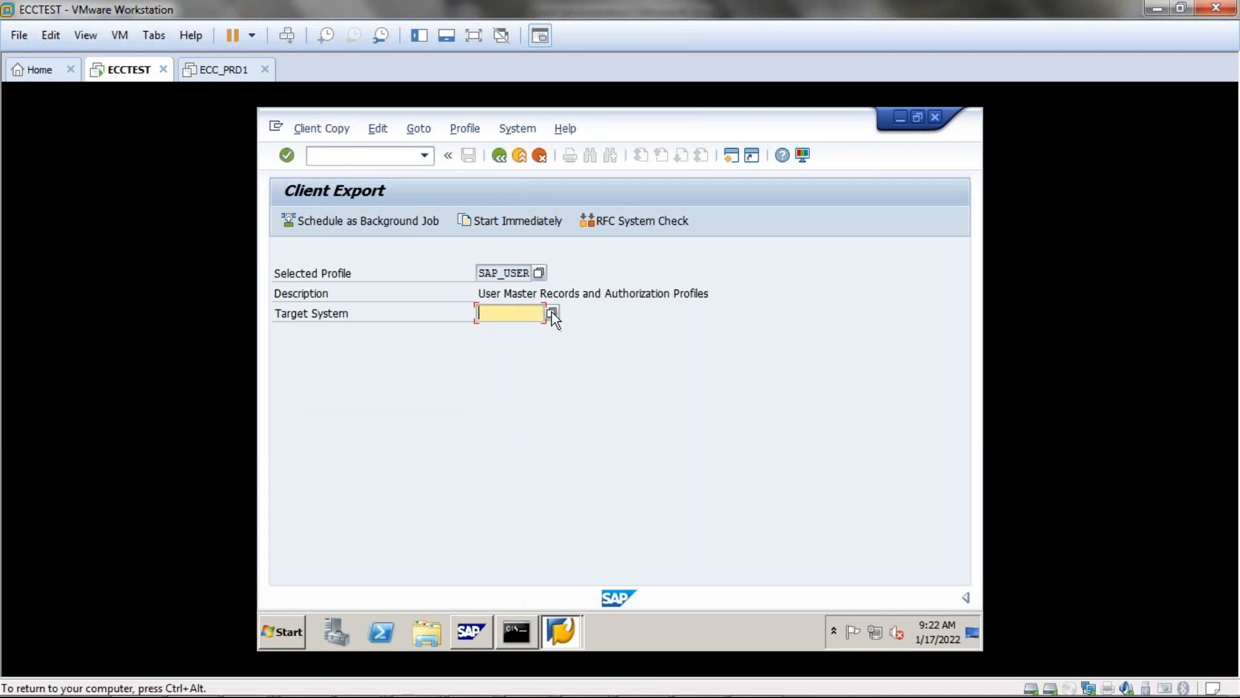
# Try a target group instead, which fails with a syntax error, then attempt the export anyway.
pyautogui.click(552, 313)
pyautogui.click(343, 387)
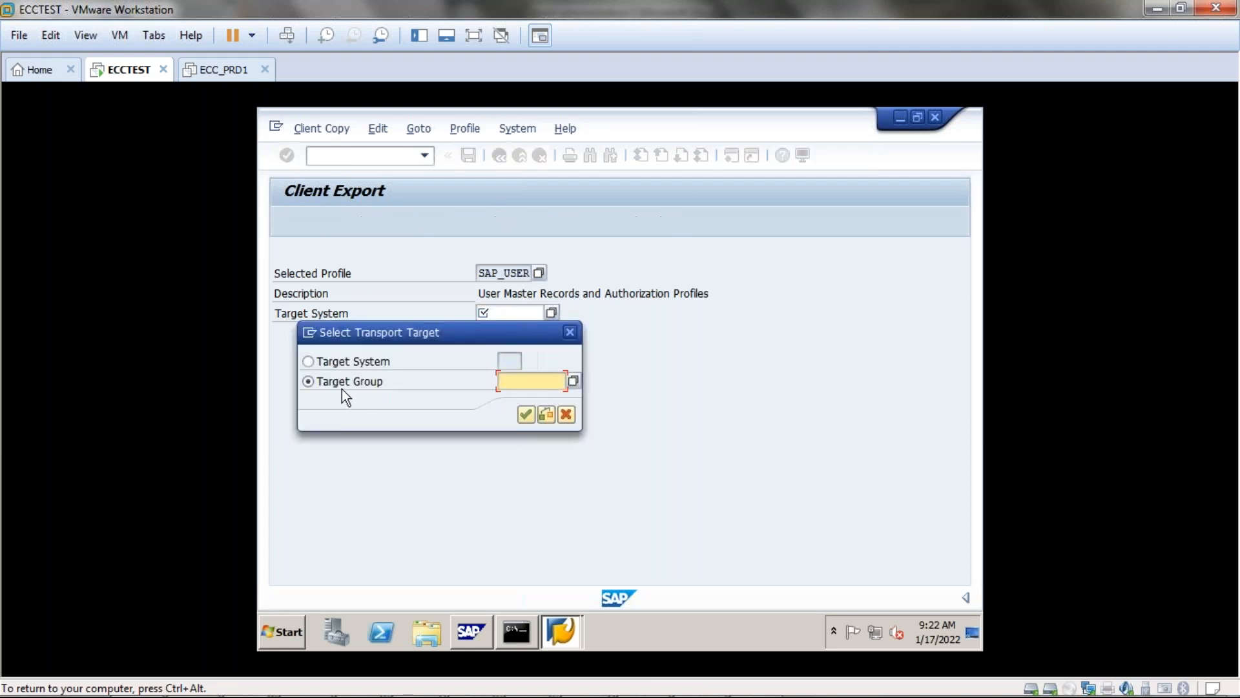
pyautogui.click(572, 383)
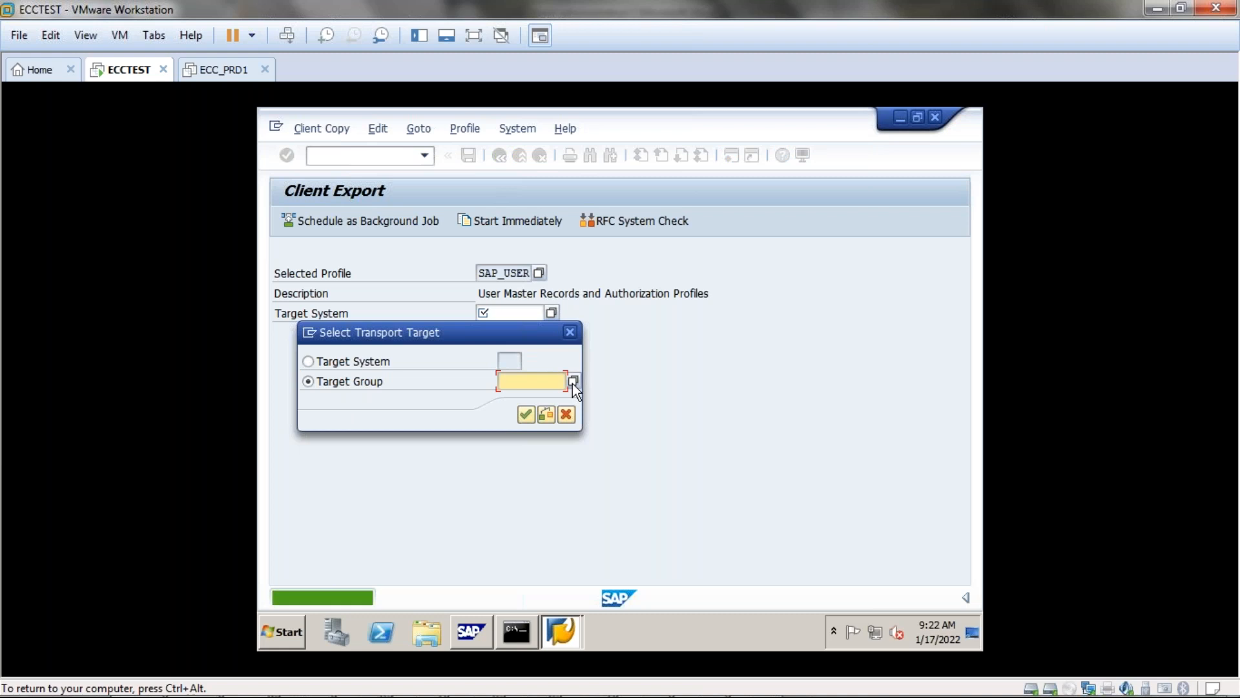
pyautogui.click(527, 415)
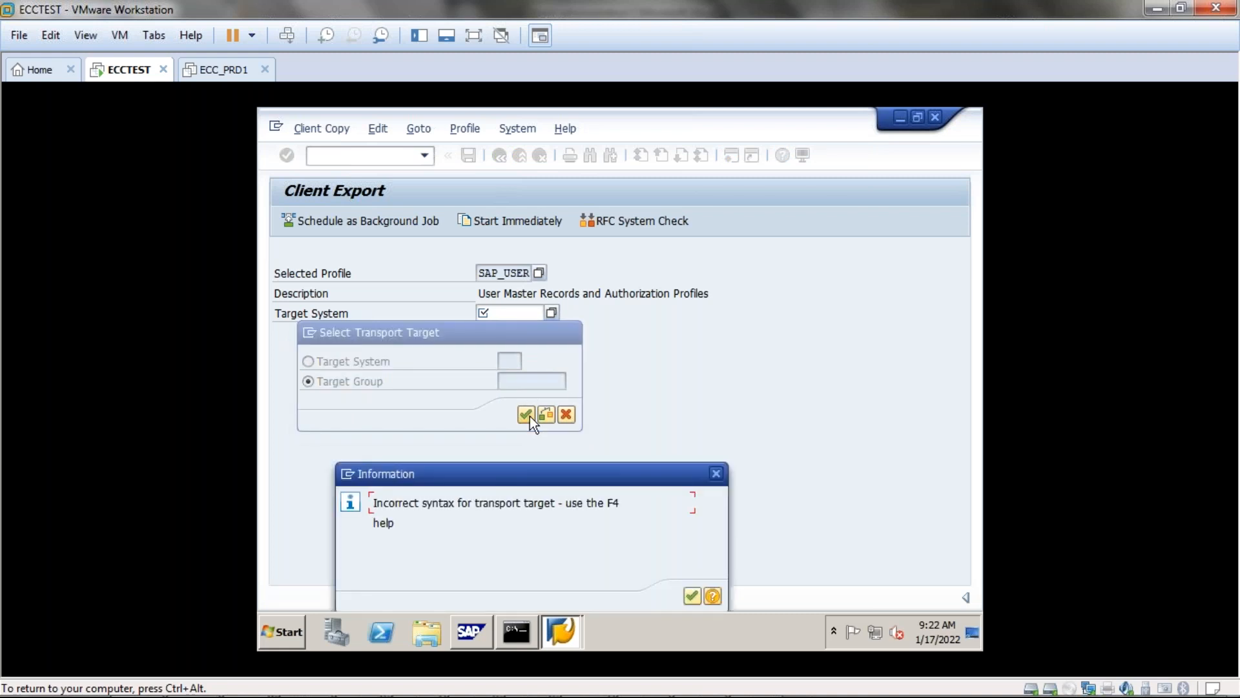
pyautogui.click(717, 473)
pyautogui.click(567, 414)
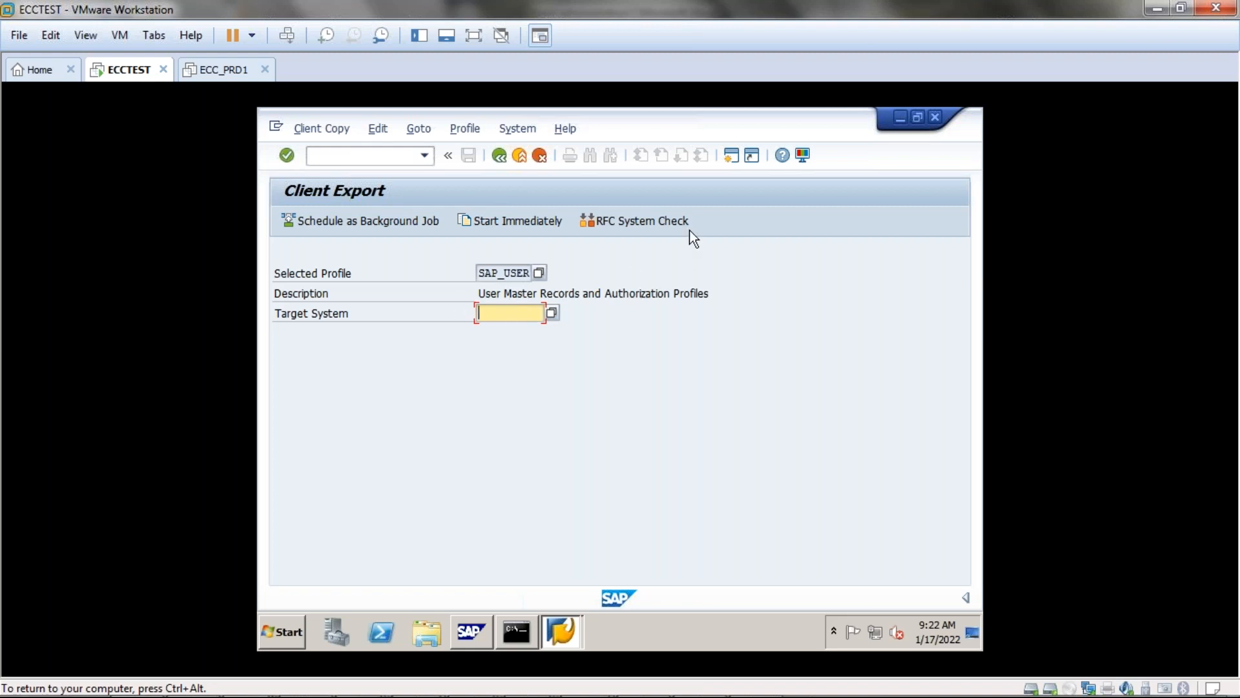
pyautogui.click(507, 226)
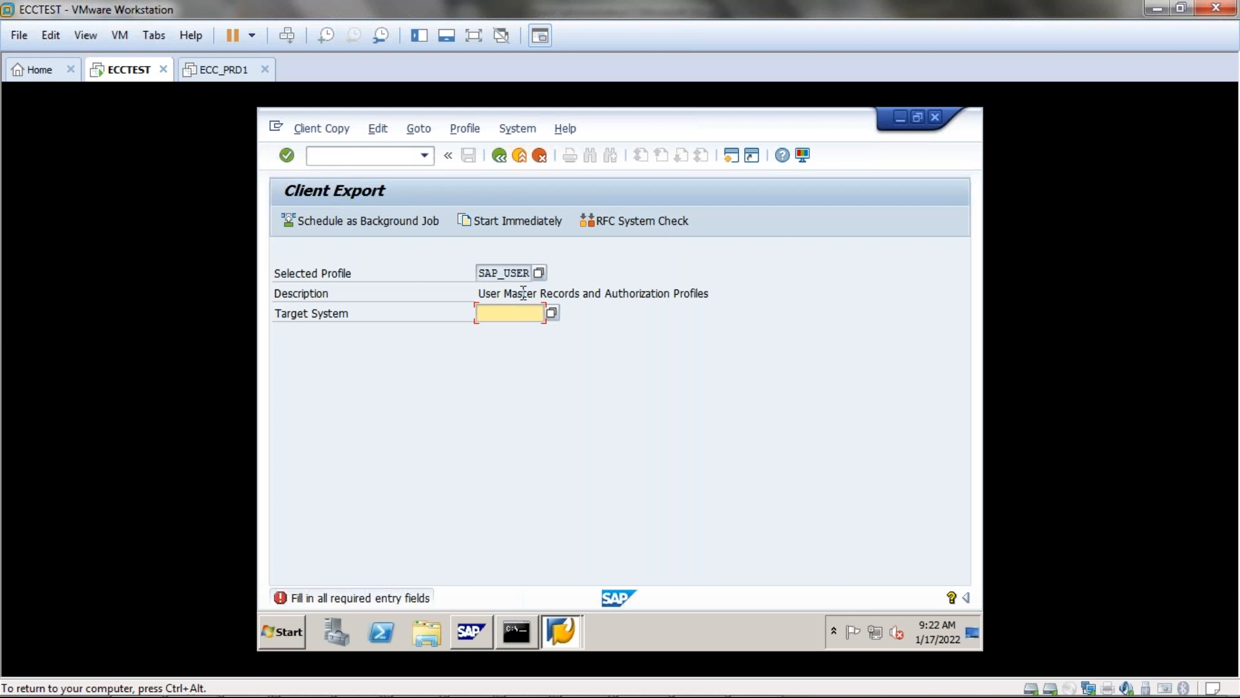
pyautogui.click(388, 157)
# Open SCC4 and view the details of client 340 DEMO client.
pyautogui.write('/nscc4')
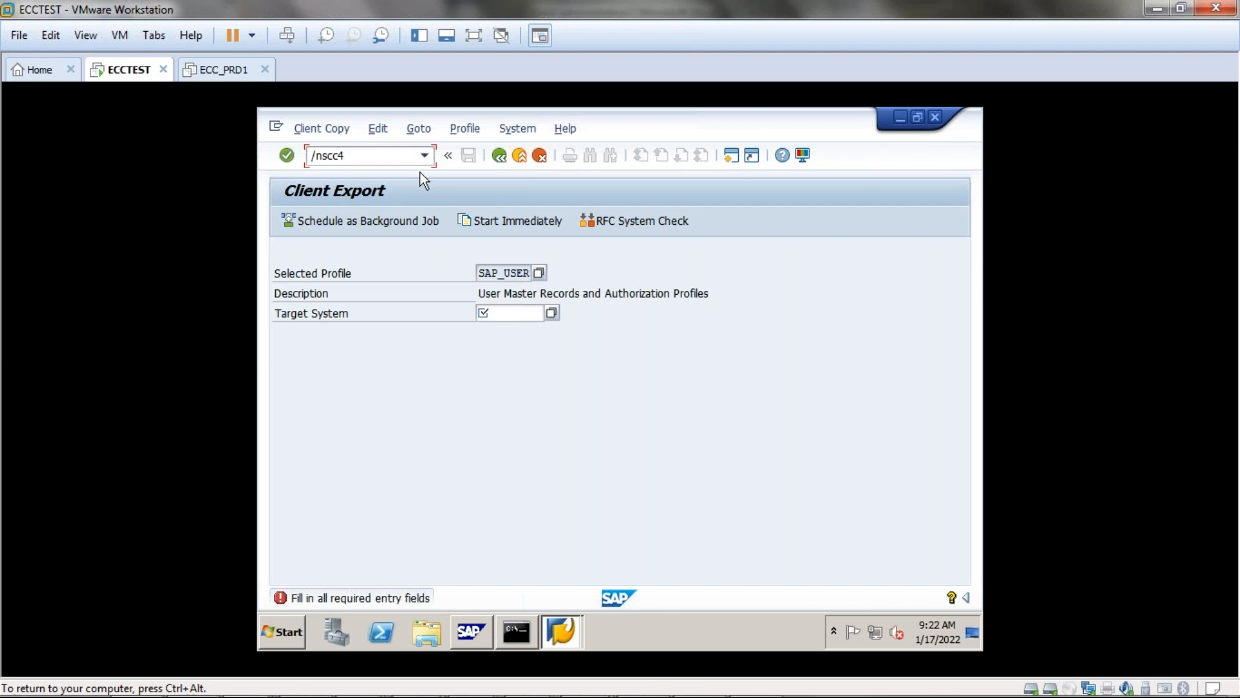
pyautogui.press('Return')
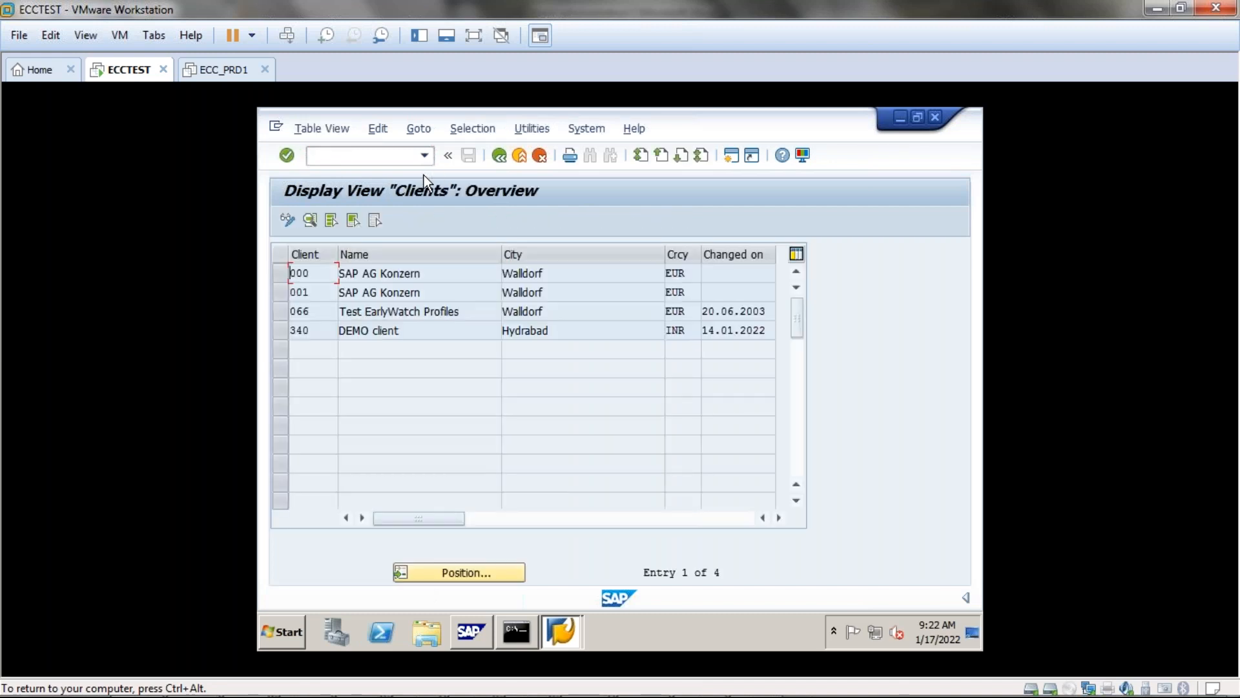
pyautogui.click(277, 332)
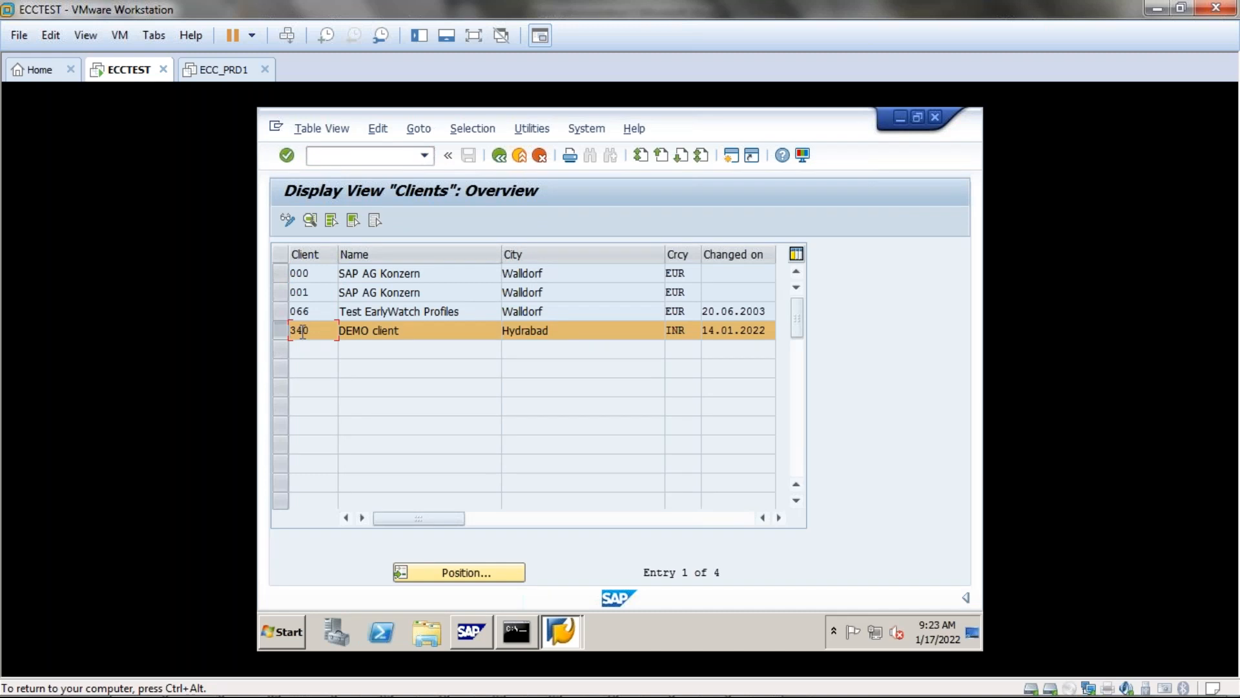
pyautogui.doubleClick(303, 331)
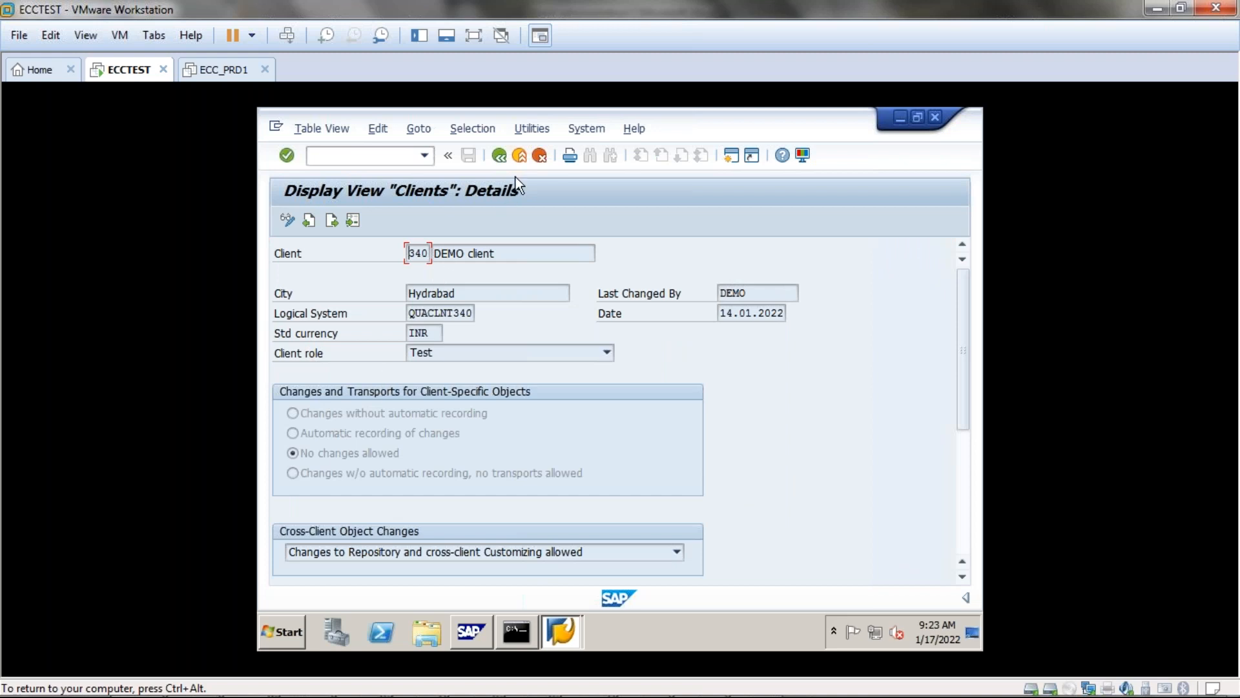
pyautogui.click(499, 155)
# Reopen the Client Export screen with /nscc8.
pyautogui.click(414, 157)
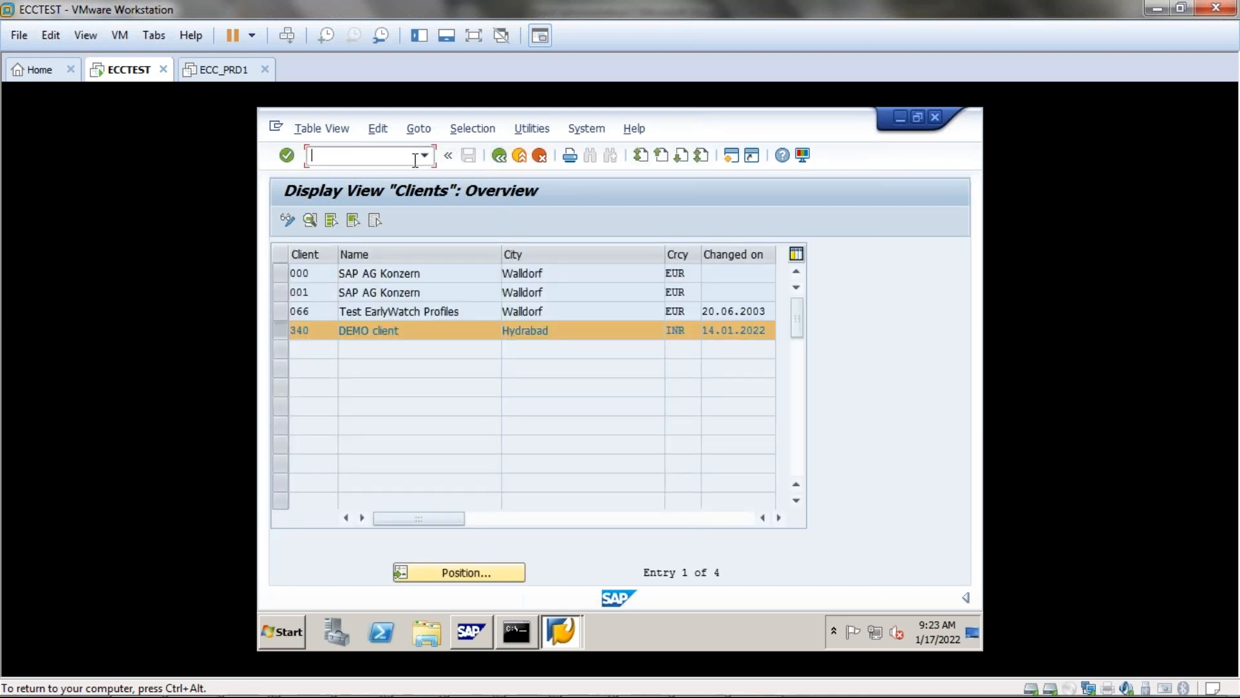
pyautogui.write('/nscc8')
pyautogui.press('Return')
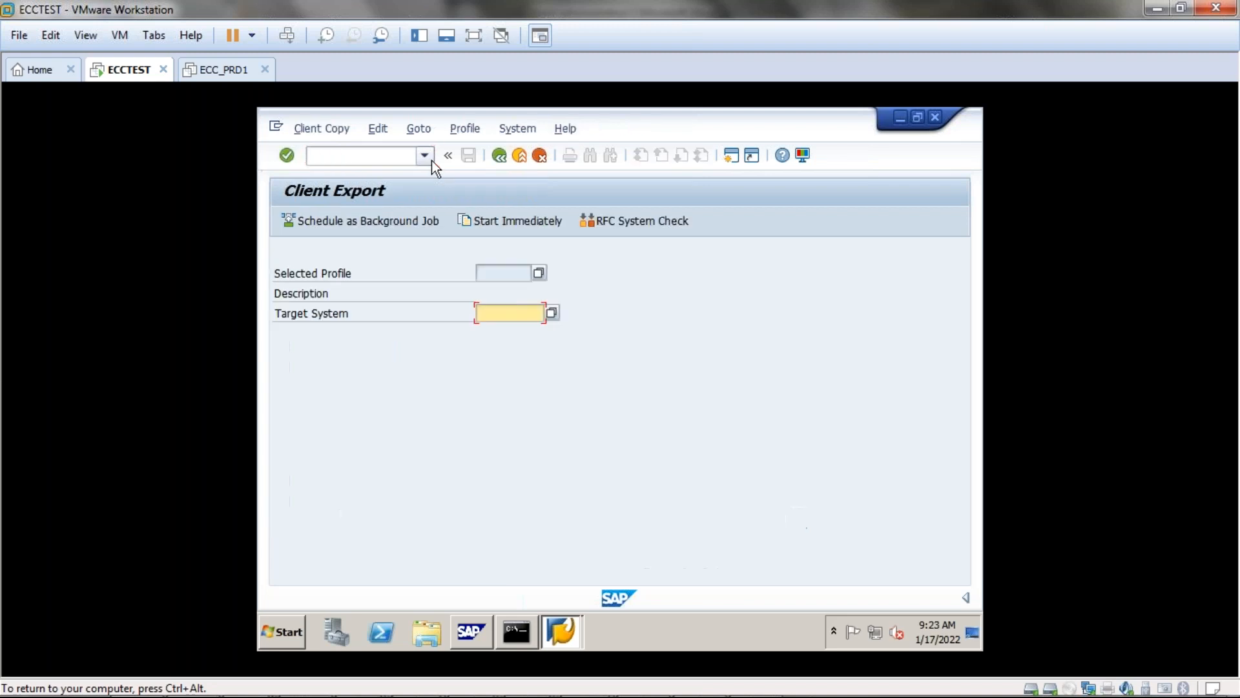
# Set the client export target system to QUA.
pyautogui.click(548, 314)
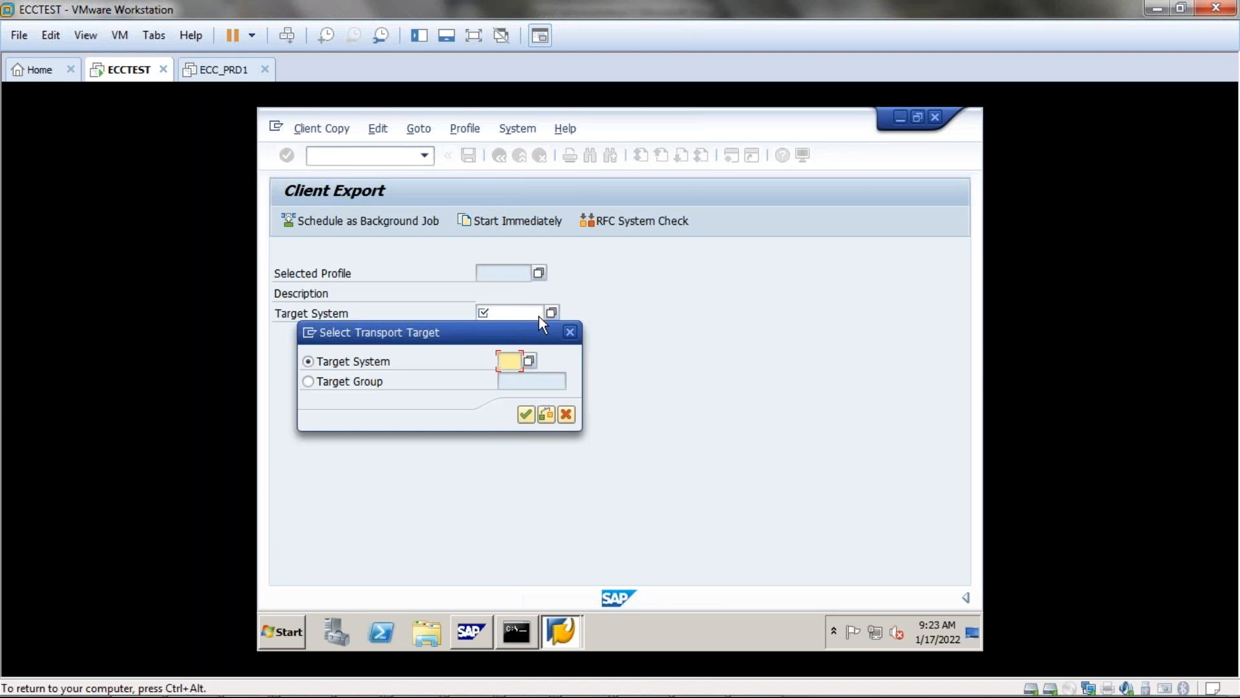
pyautogui.write('QUA')
pyautogui.press('Return')
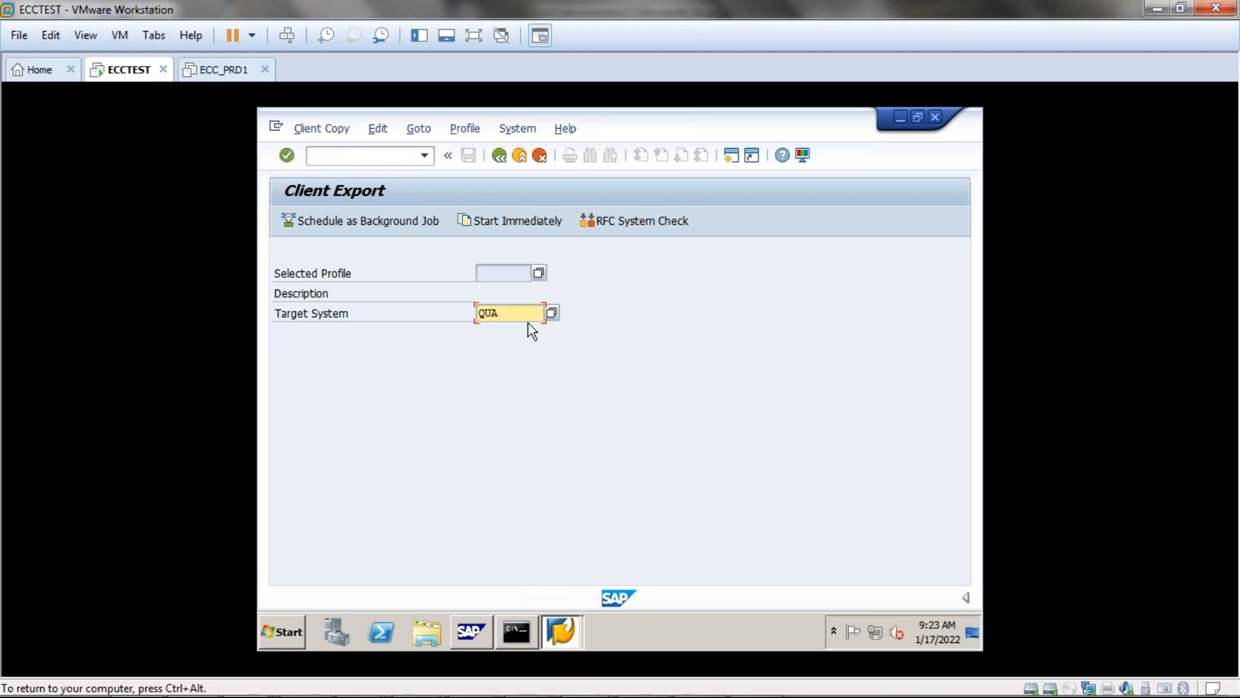
# Select SAP_USER as the export profile, replacing an initial SAP_ALL pick.
pyautogui.click(539, 270)
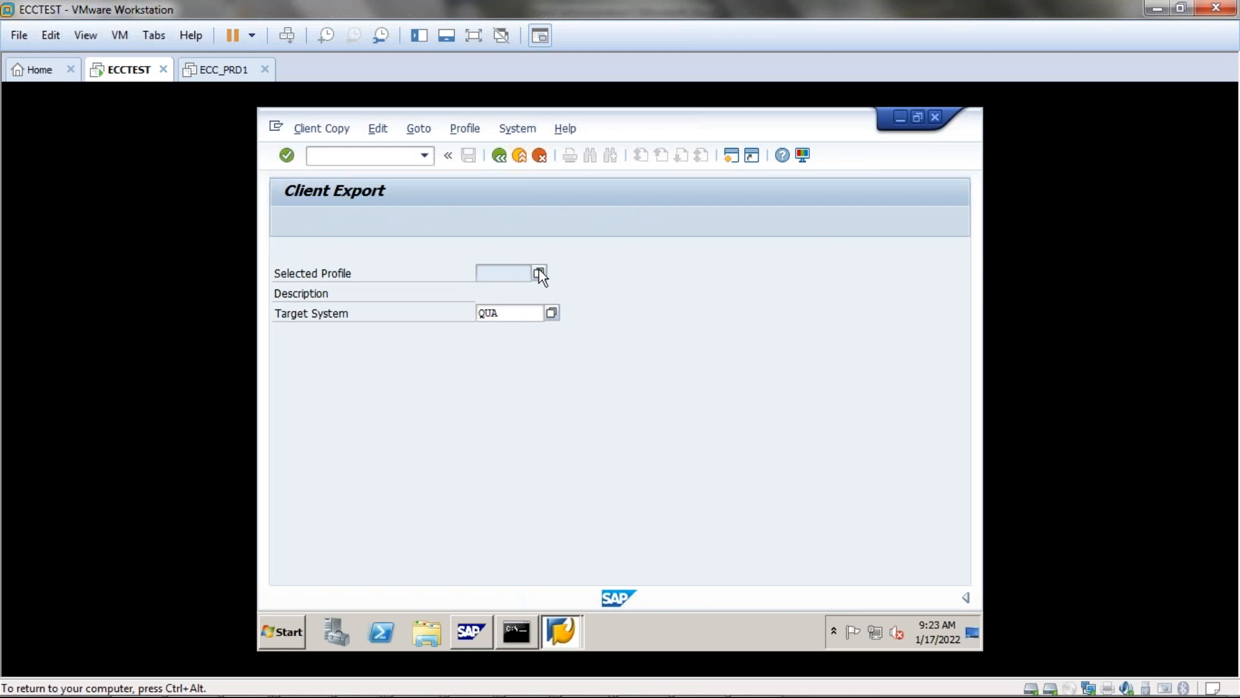
pyautogui.doubleClick(329, 332)
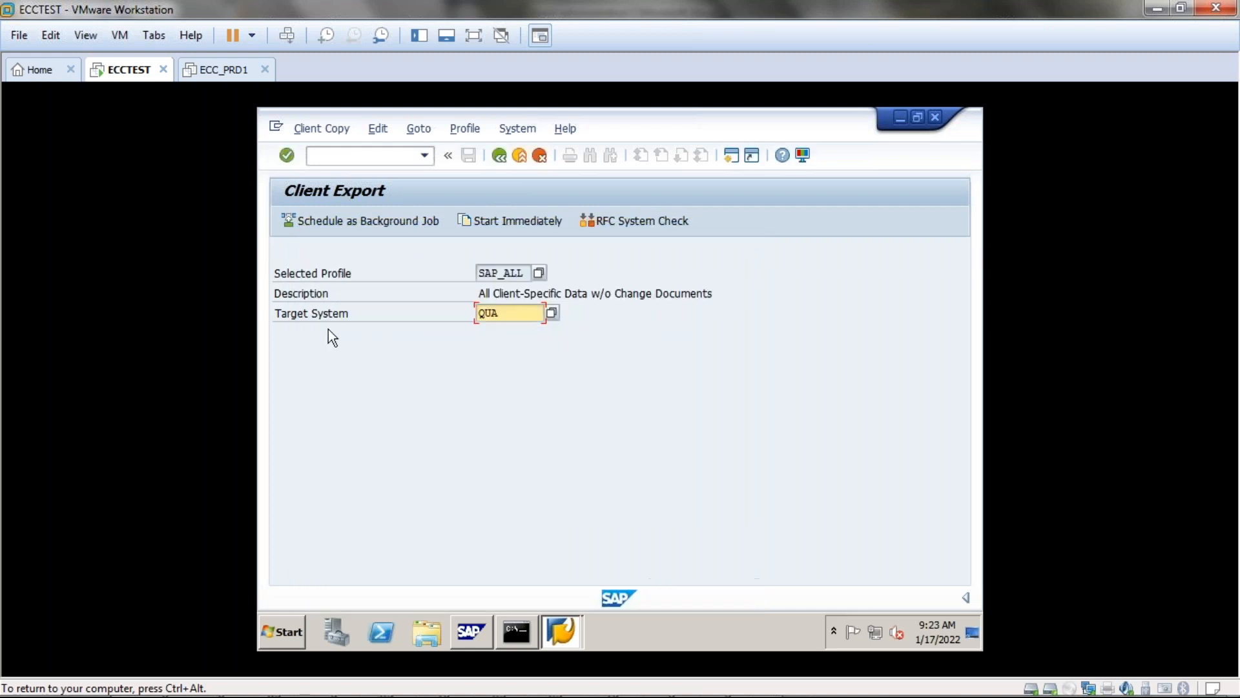
pyautogui.click(539, 272)
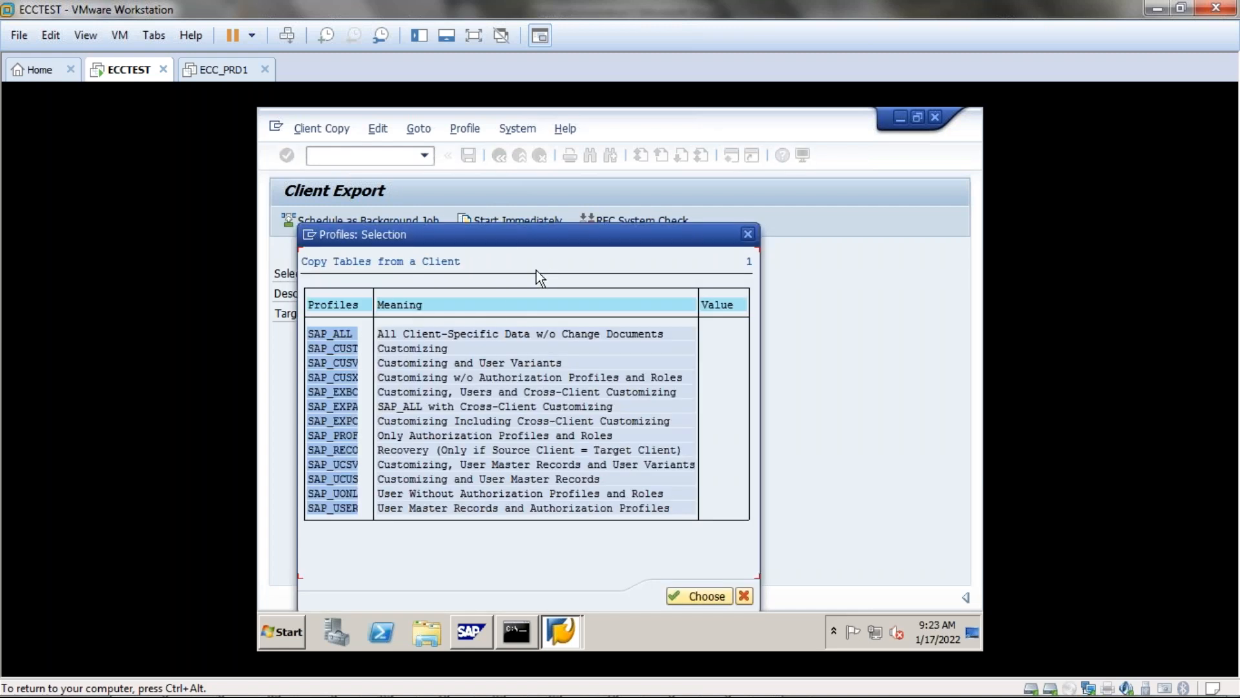
pyautogui.doubleClick(343, 507)
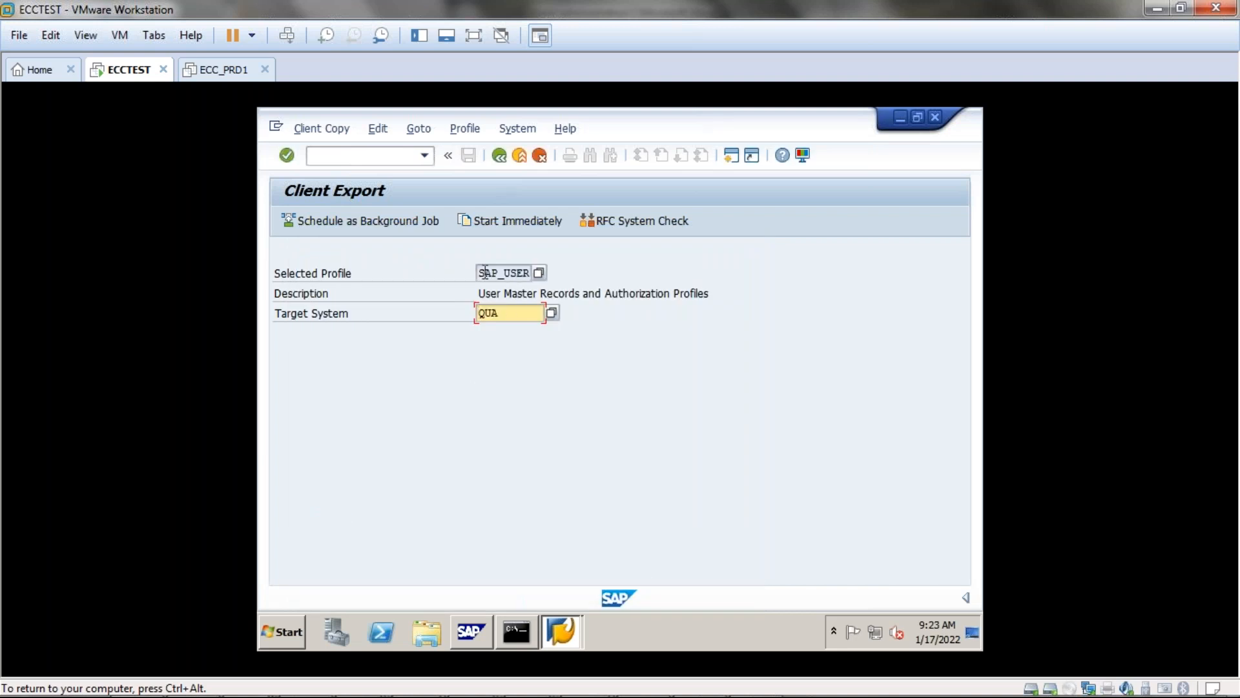
pyautogui.moveTo(484, 272); pyautogui.dragTo(531, 273)
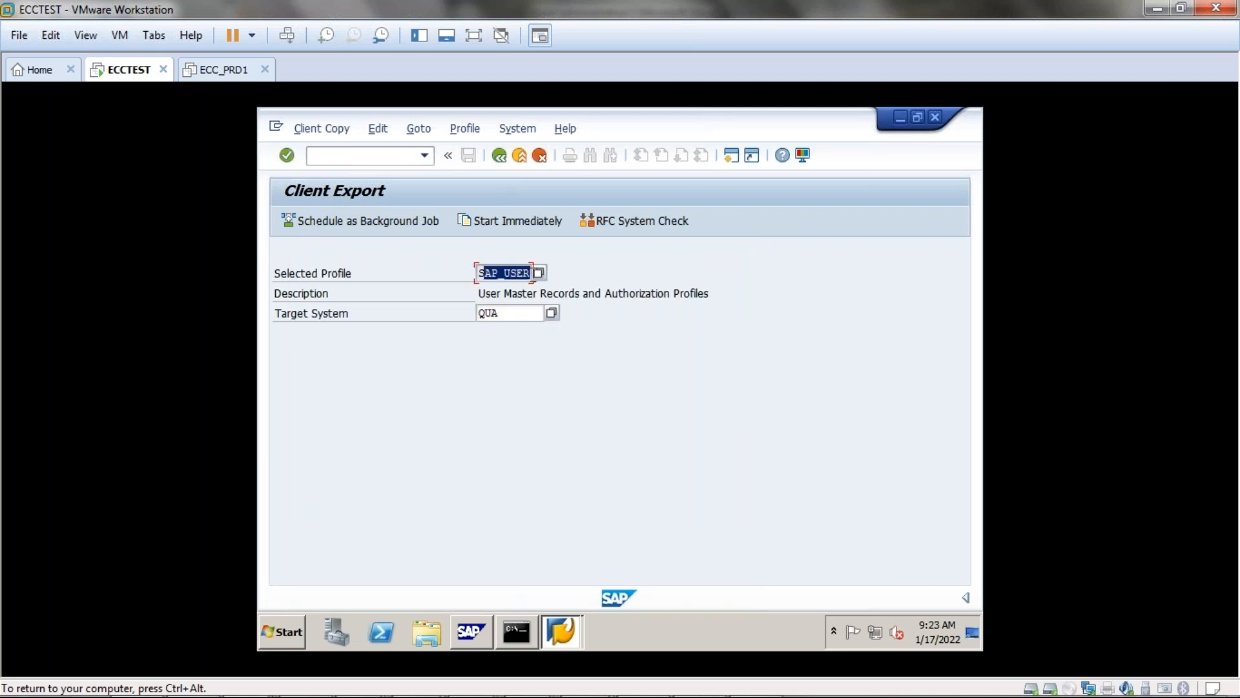
pyautogui.moveTo(478, 313); pyautogui.dragTo(508, 314)
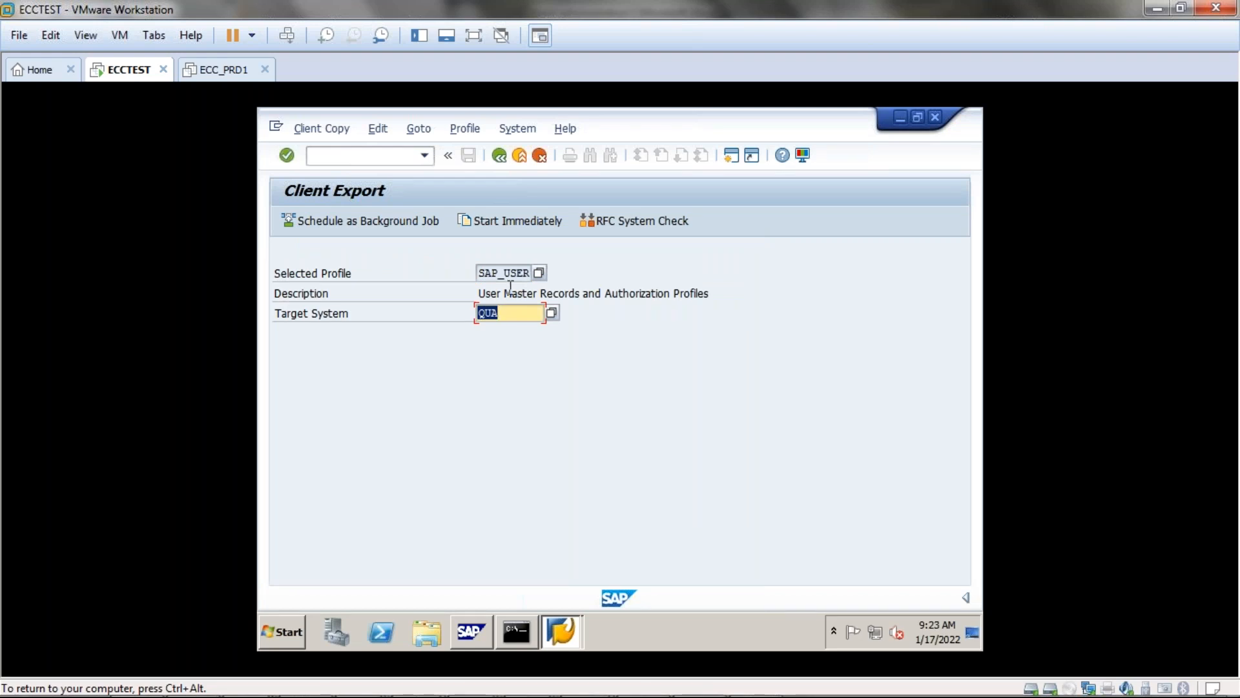
# Start the client export of source client 001 on system QUA and accept its parameters.
pyautogui.click(479, 223)
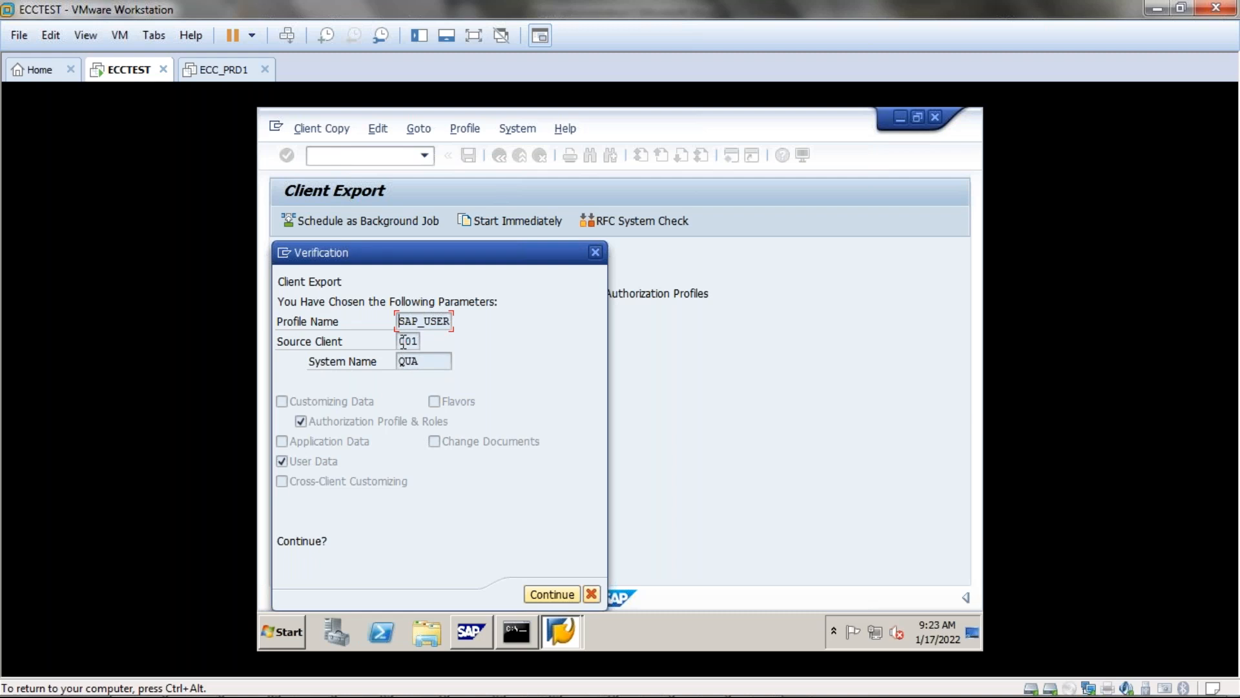
pyautogui.moveTo(403, 341); pyautogui.dragTo(471, 315)
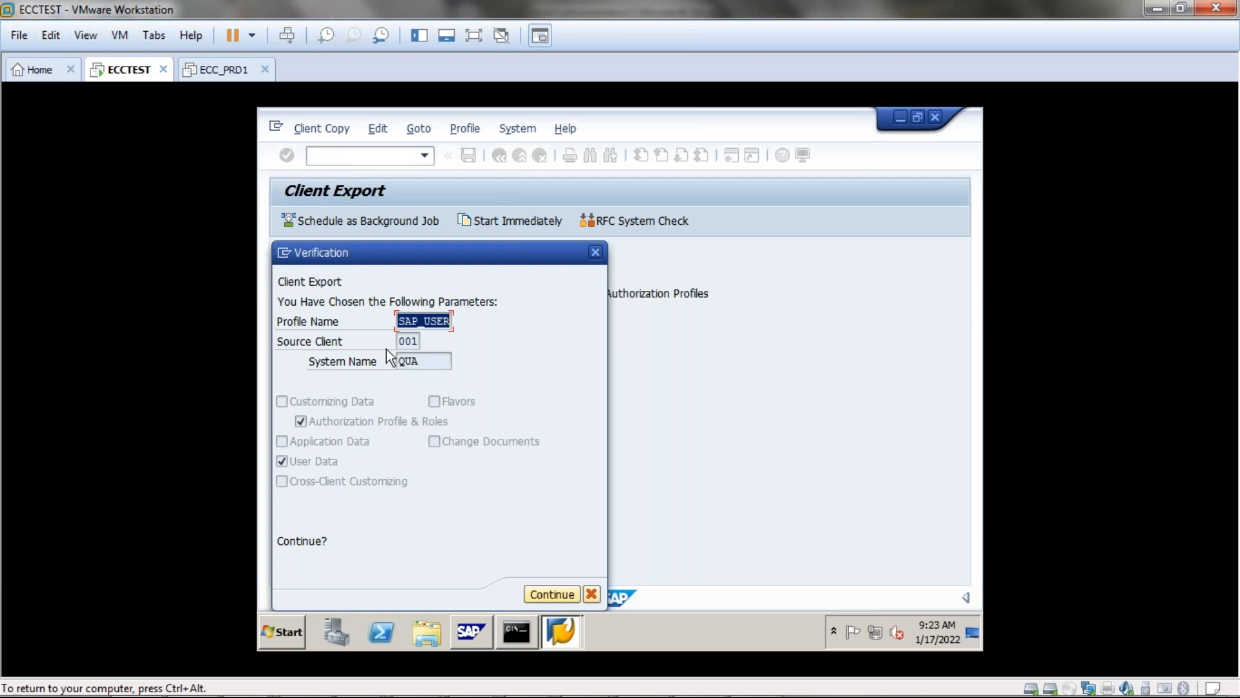
pyautogui.moveTo(427, 359); pyautogui.dragTo(398, 359)
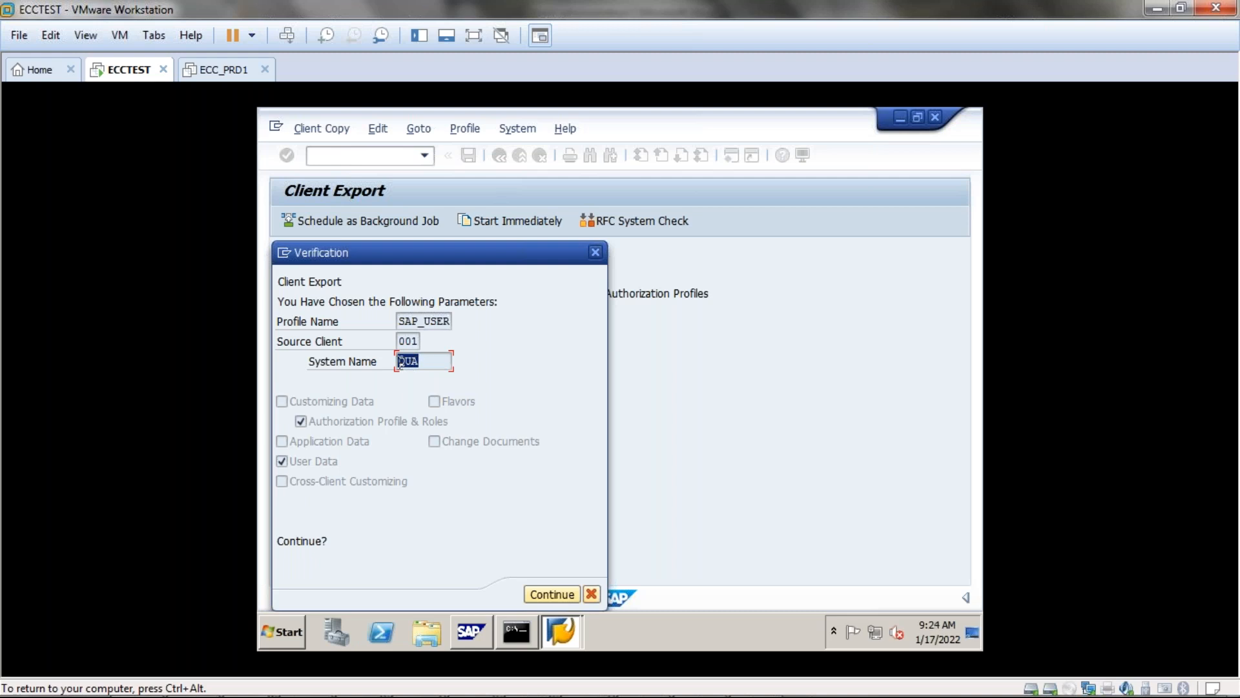
pyautogui.click(559, 591)
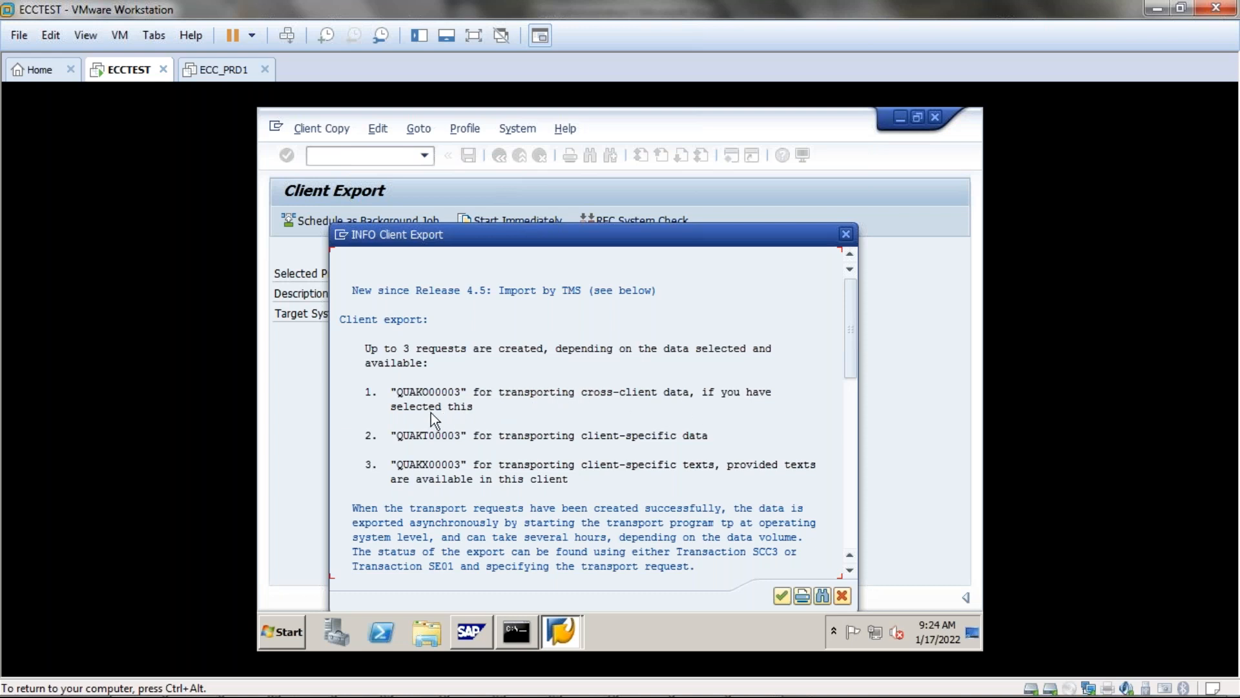
# Review requests QUAKO00003 and QUAKT00003 and the import notes, then accept the Client Export notice.
pyautogui.click(424, 397)
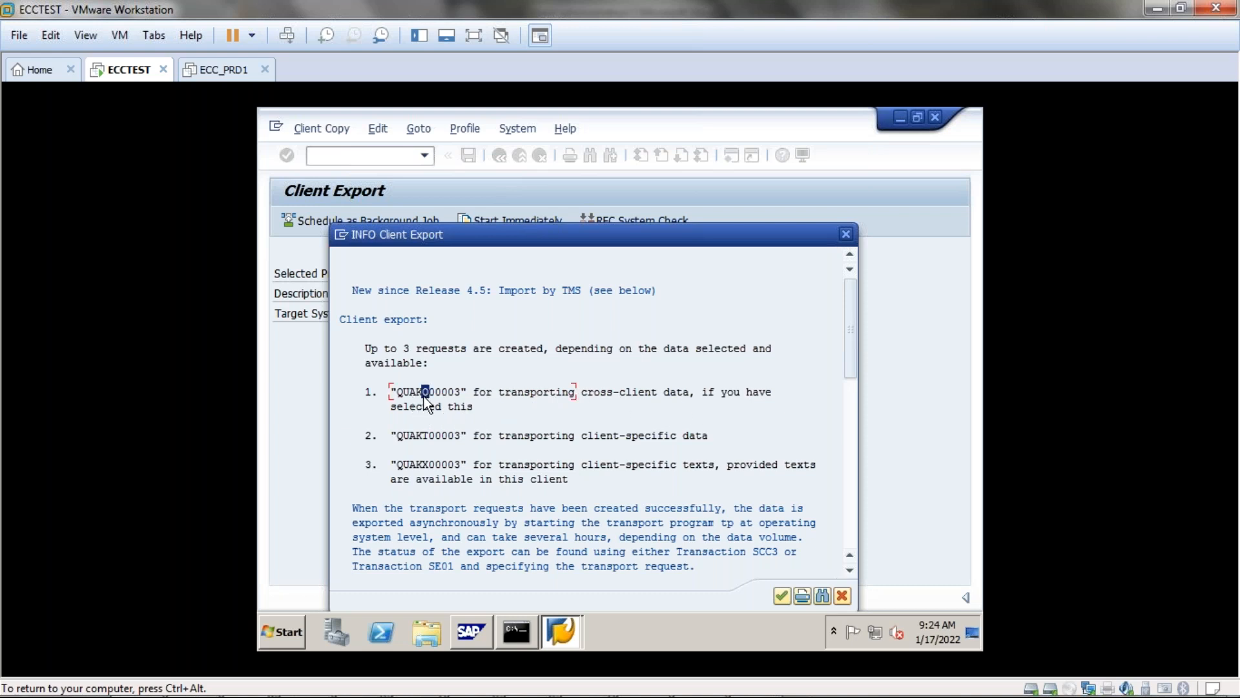
pyautogui.click(421, 438)
pyautogui.scroll(-1, 521, 496)
pyautogui.scroll(-5, 521, 496)
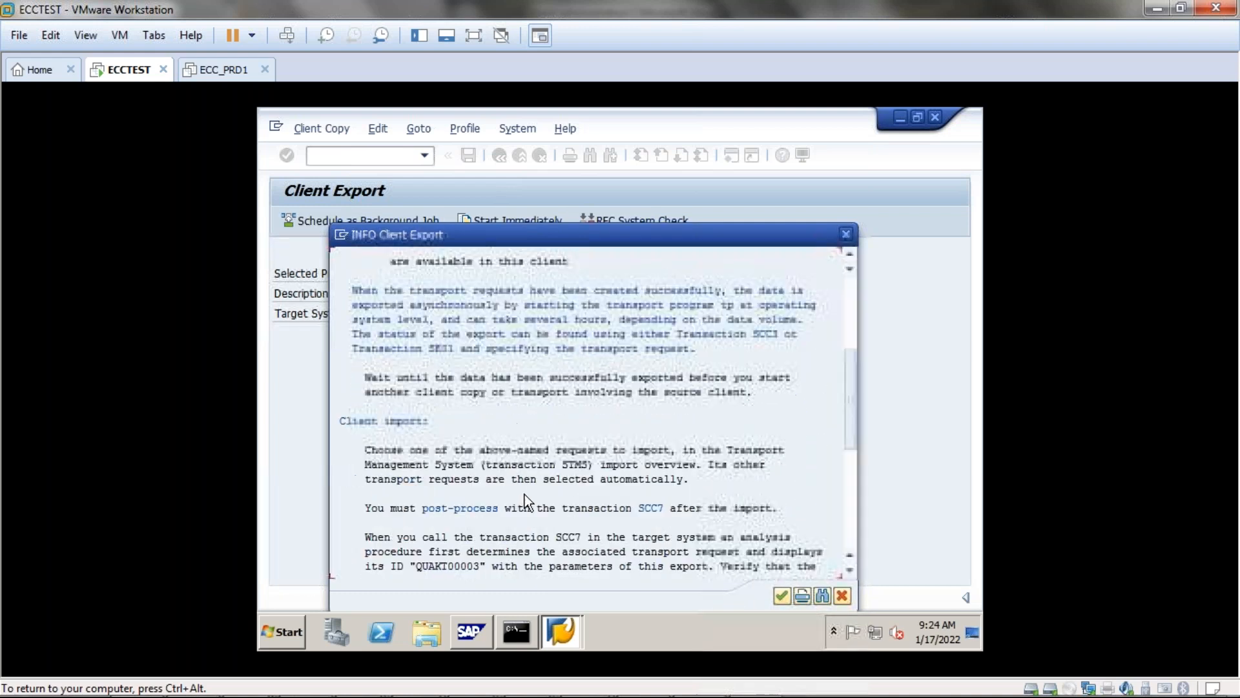
pyautogui.scroll(-2, 525, 494)
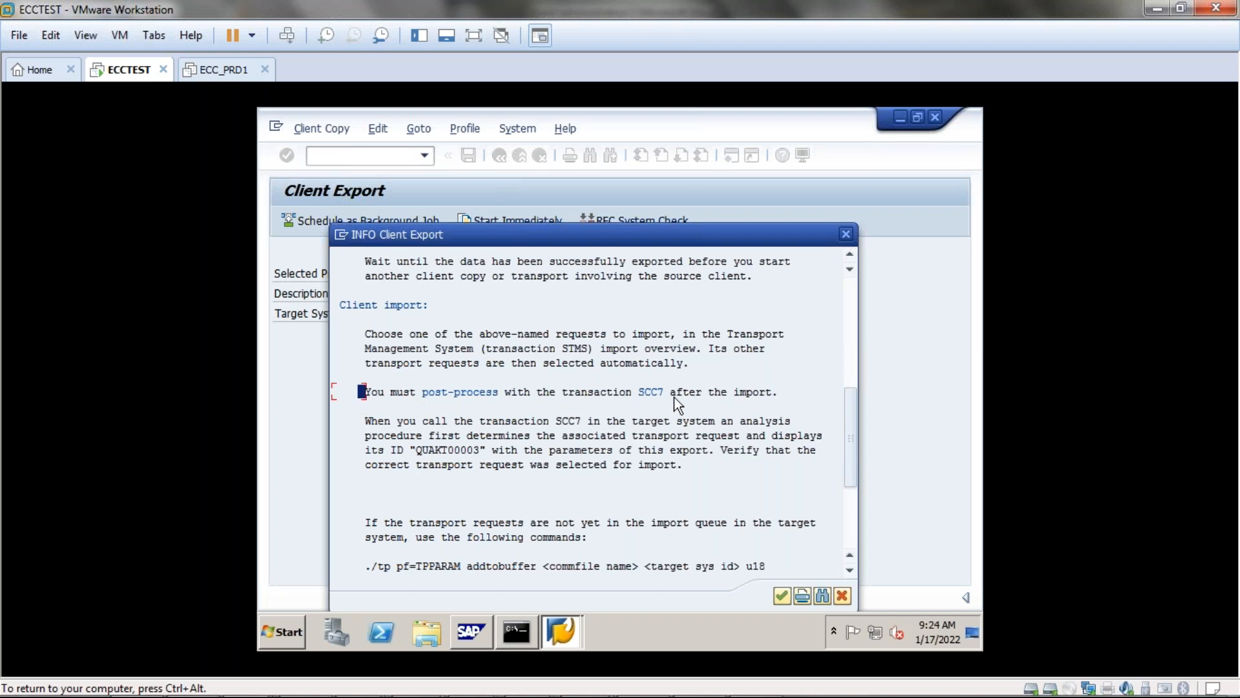
pyautogui.scroll(-1, 683, 481)
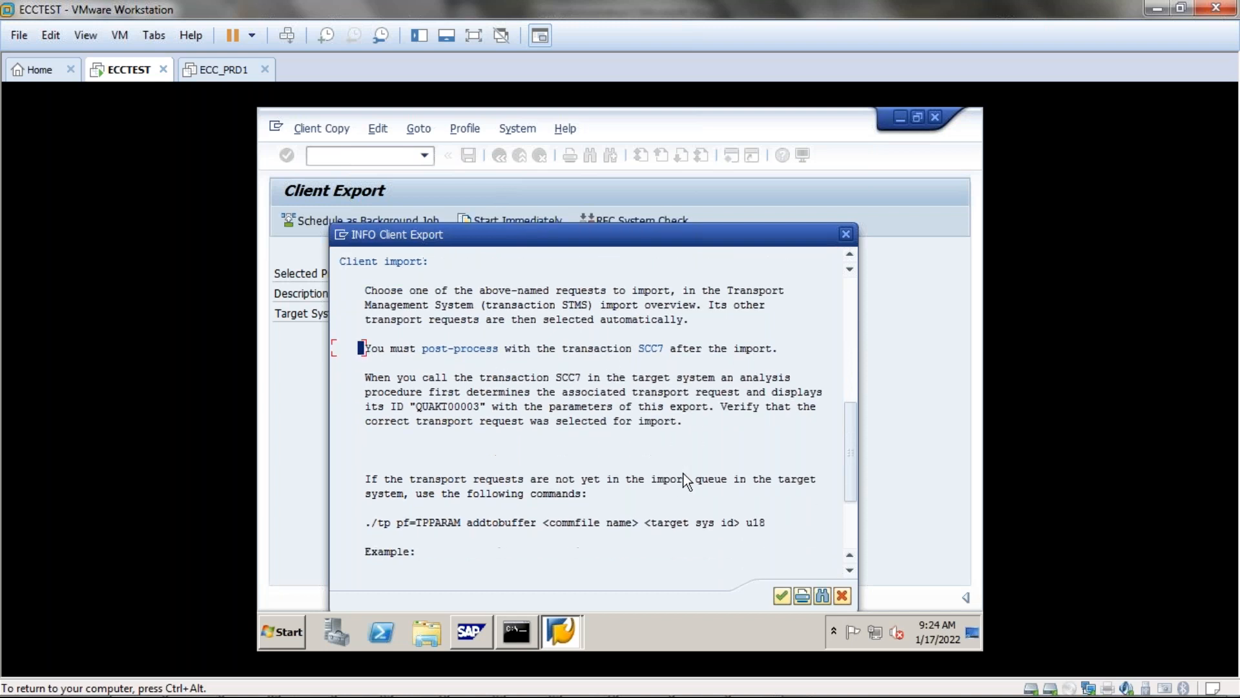
pyautogui.click(781, 594)
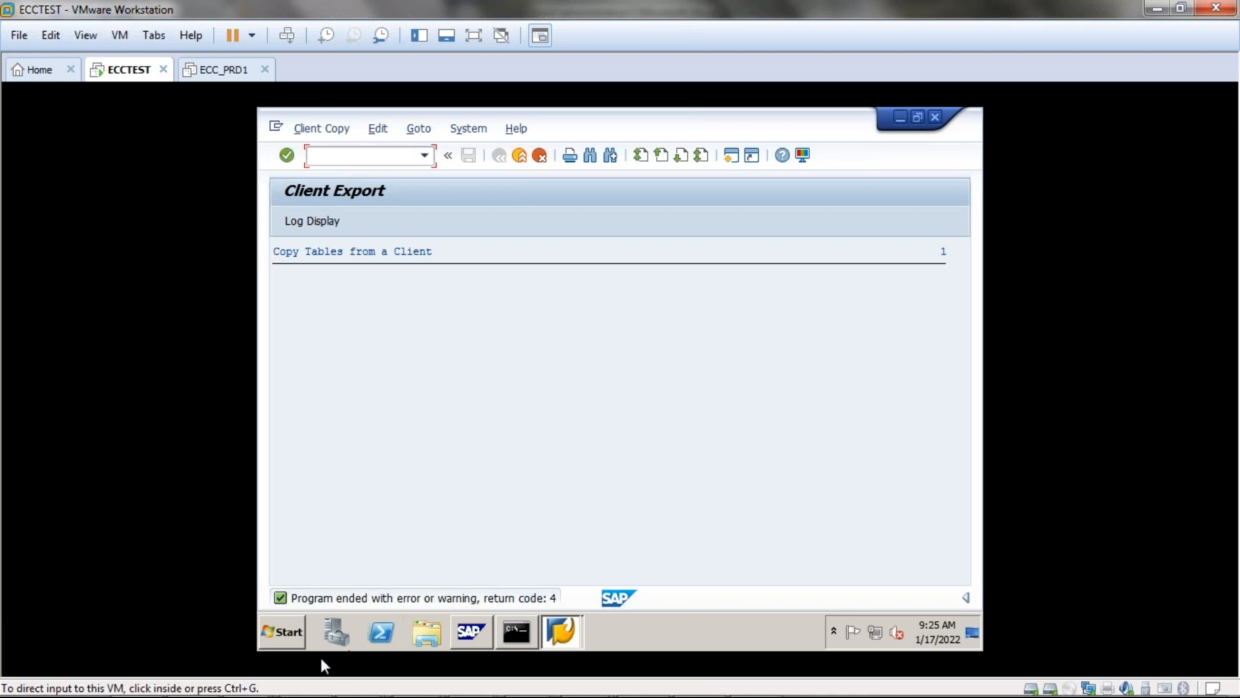
pyautogui.doubleClick(541, 599)
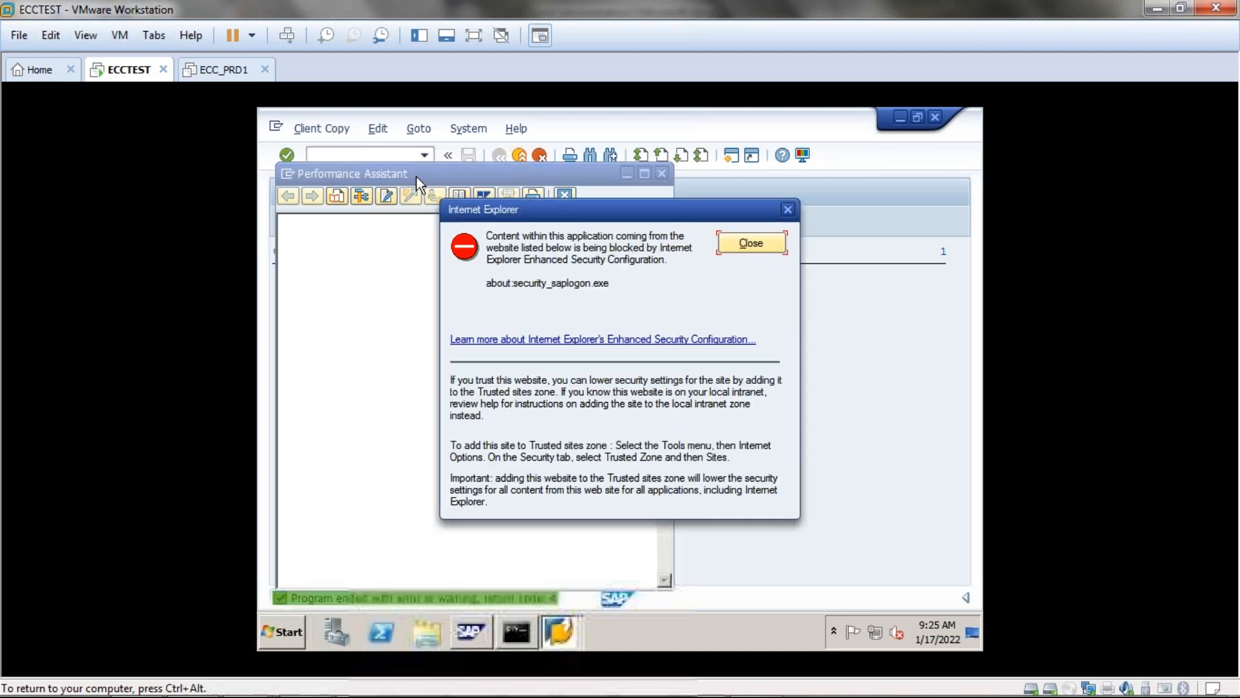
pyautogui.click(775, 247)
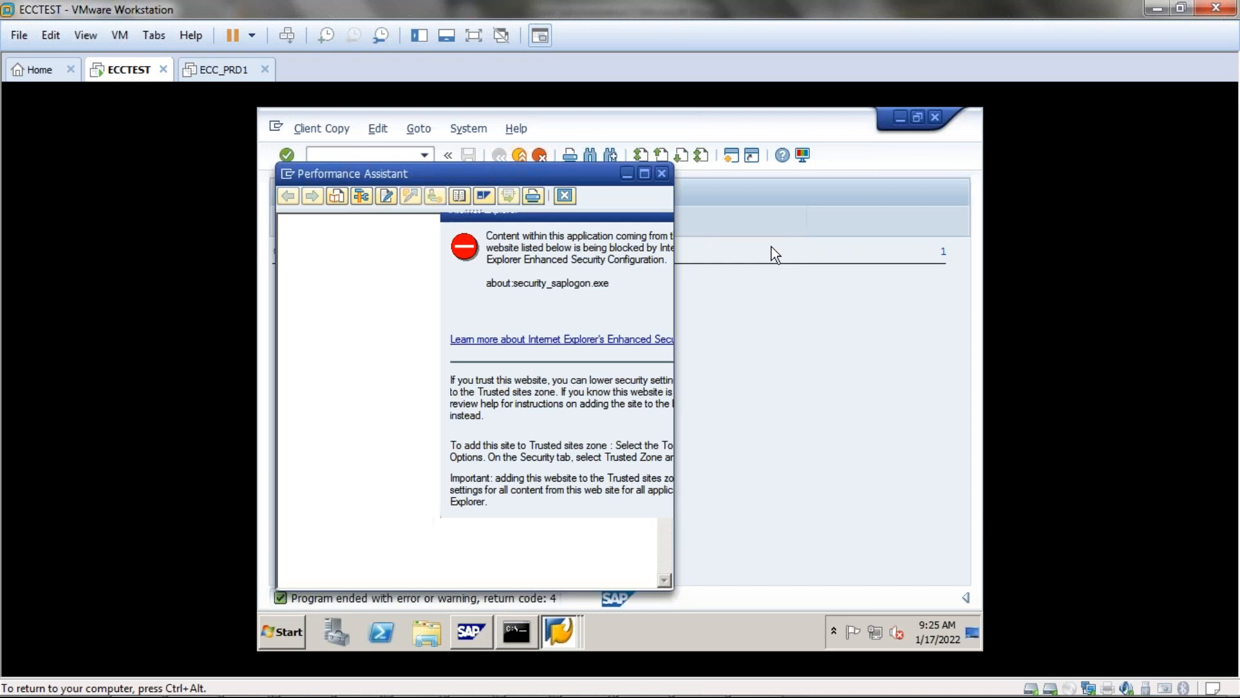
pyautogui.click(661, 174)
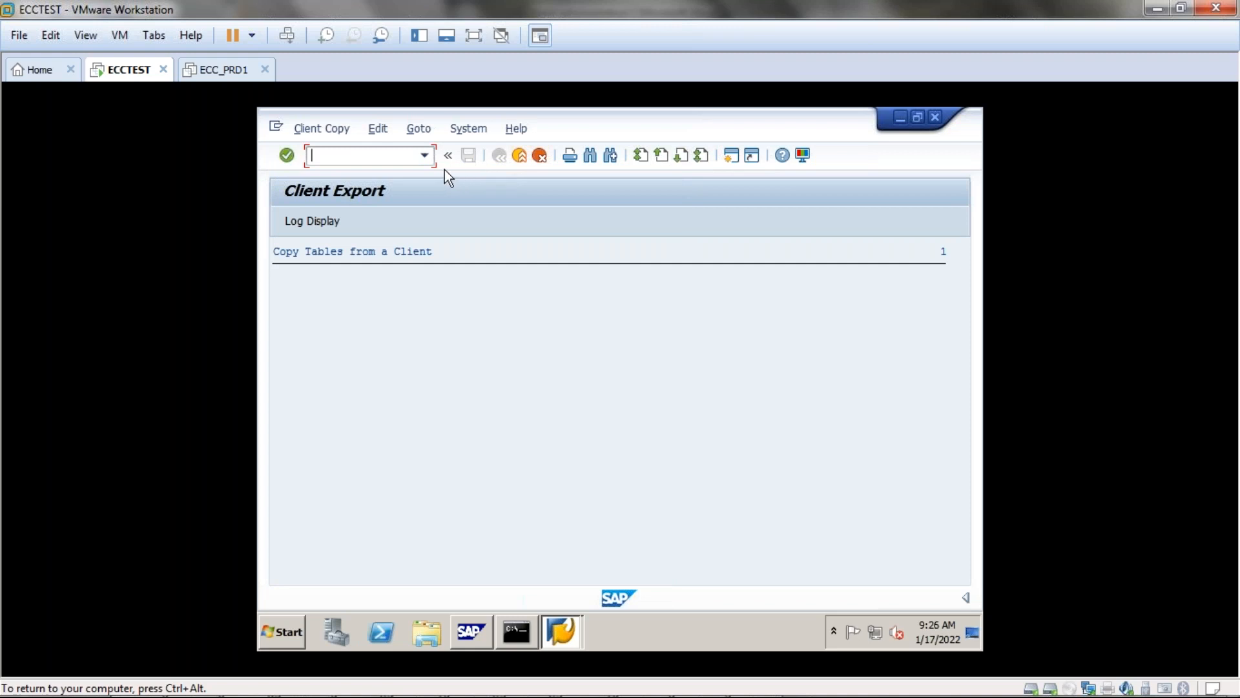
# Open the SCC3 log analysis and show the client copy logs for all clients.
pyautogui.write('/nscc3')
pyautogui.press('Return')
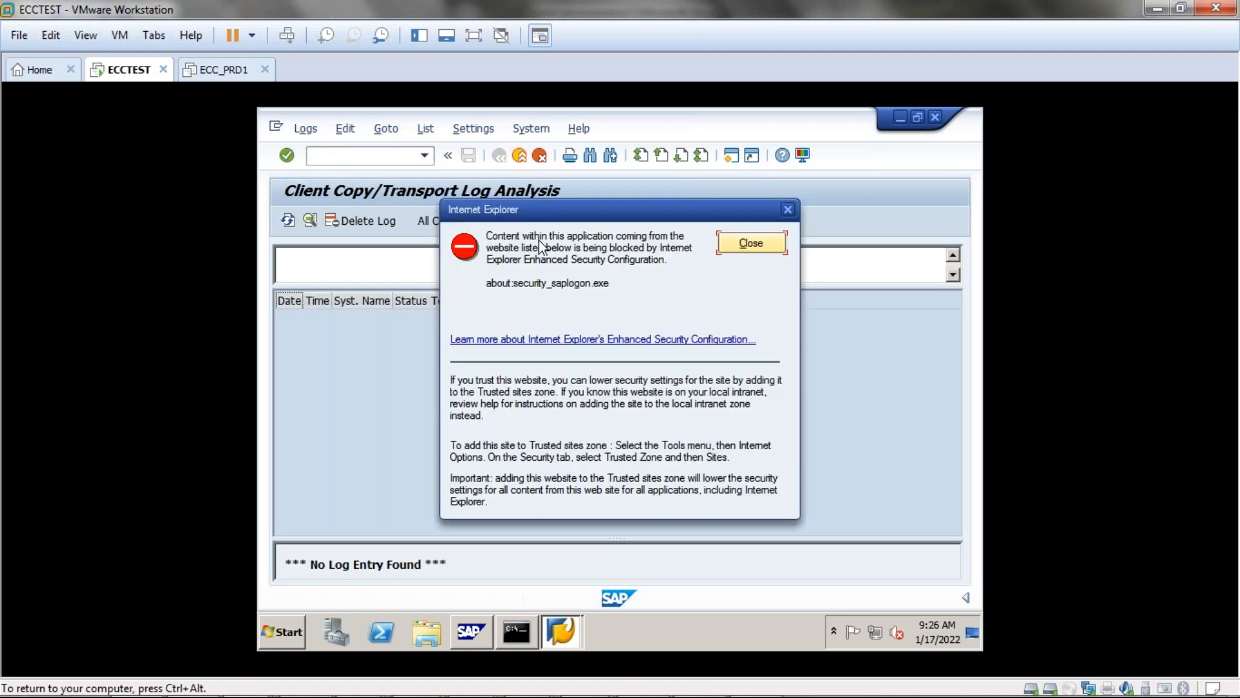
pyautogui.click(782, 240)
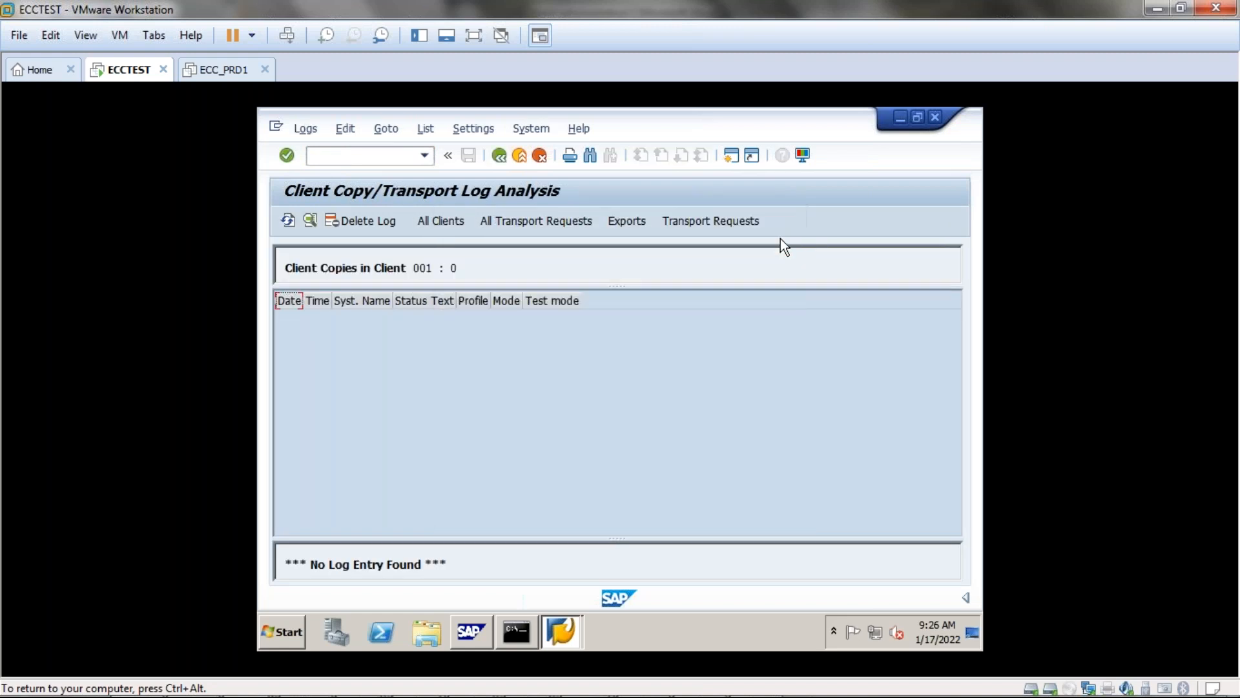
pyautogui.click(440, 223)
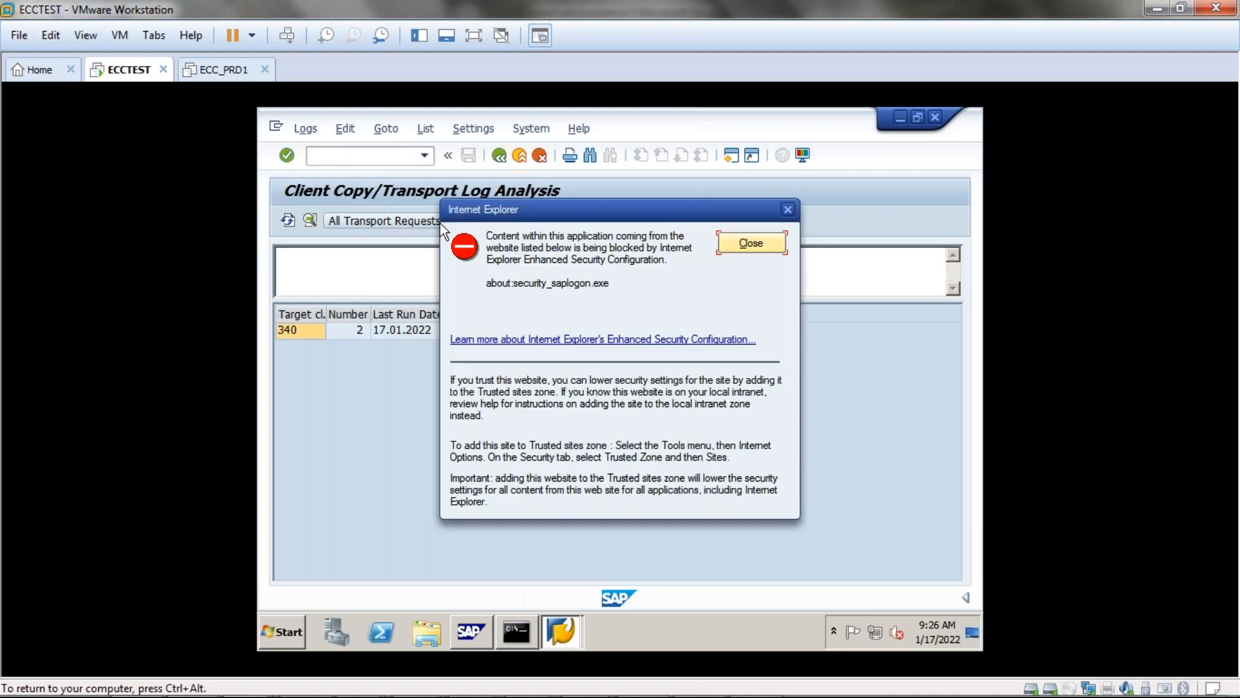
pyautogui.click(787, 209)
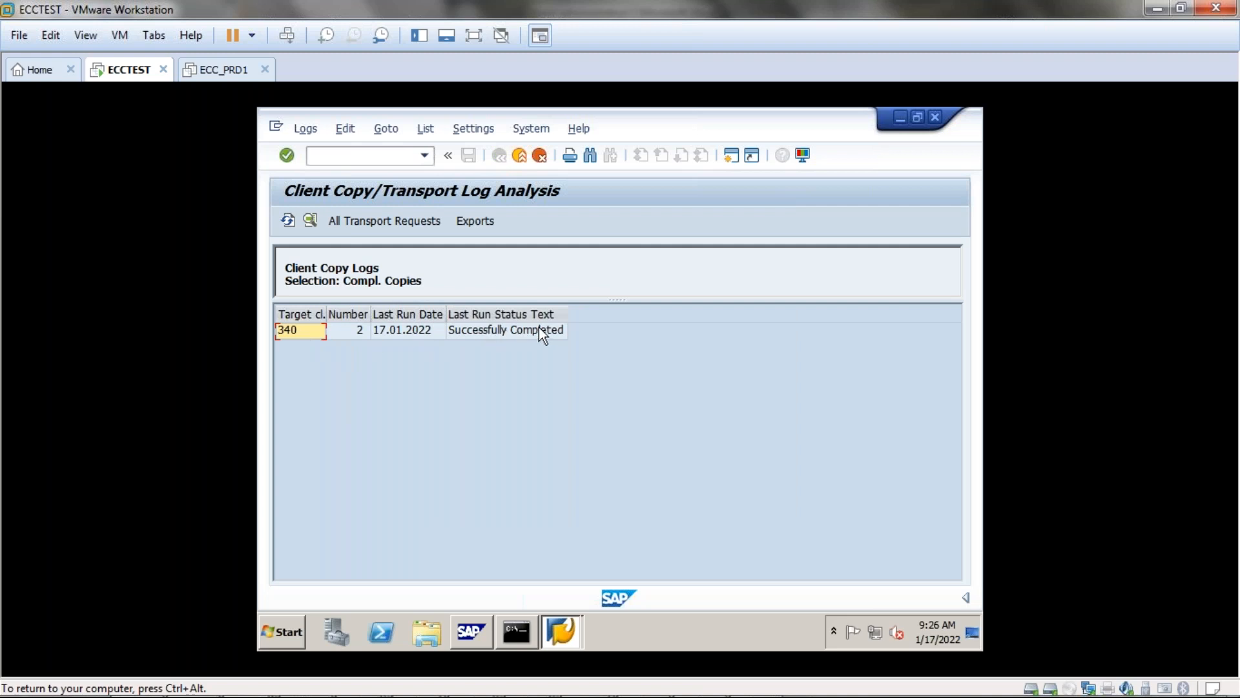
# Check the export logs and the transport request copy logs, then exit to SAP Easy Access.
pyautogui.click(463, 220)
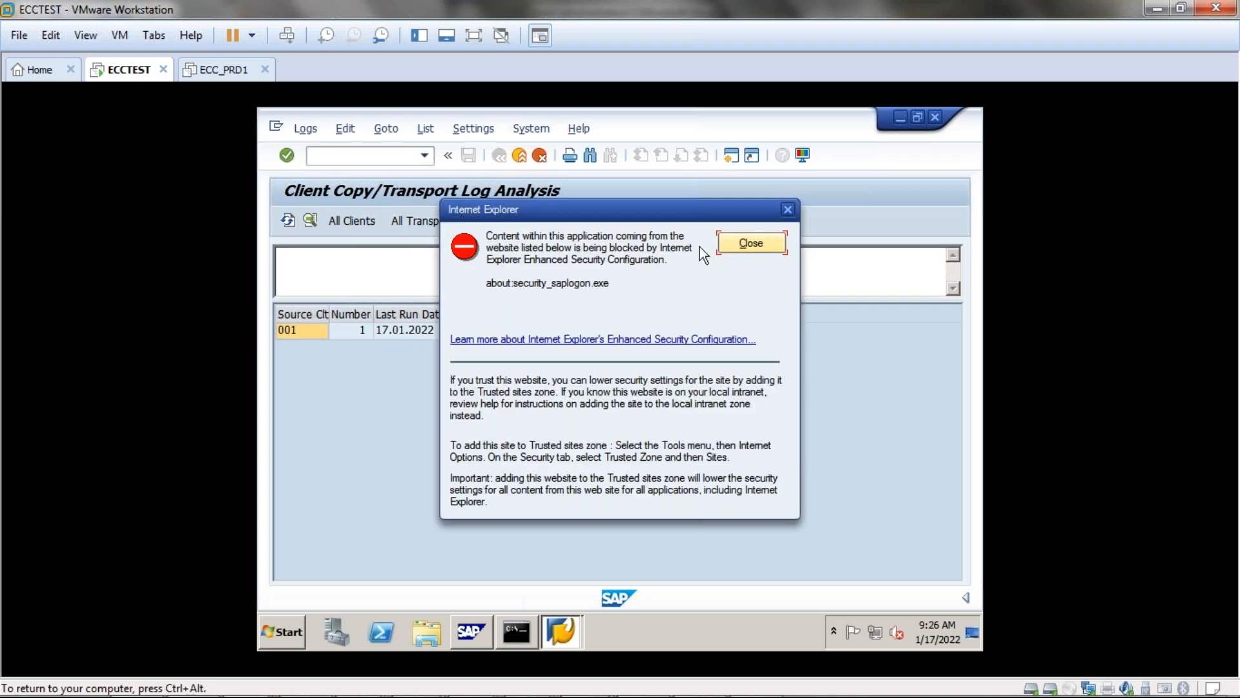
pyautogui.click(791, 205)
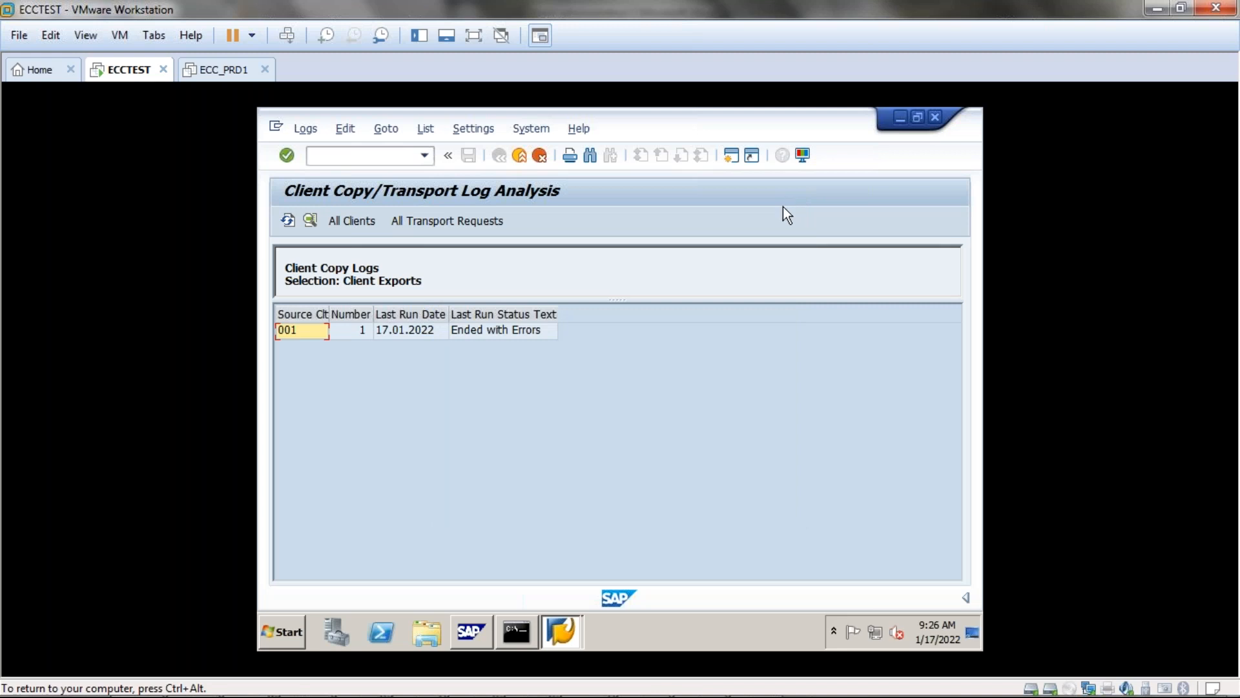
pyautogui.click(358, 222)
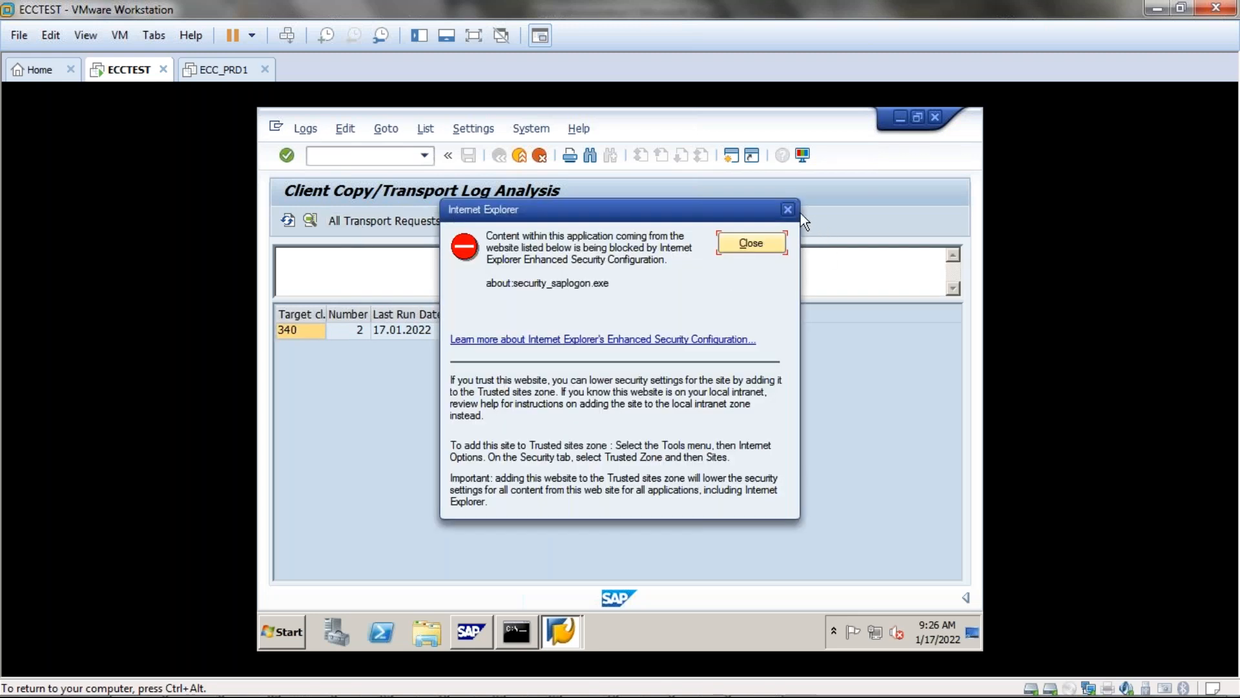
pyautogui.click(786, 210)
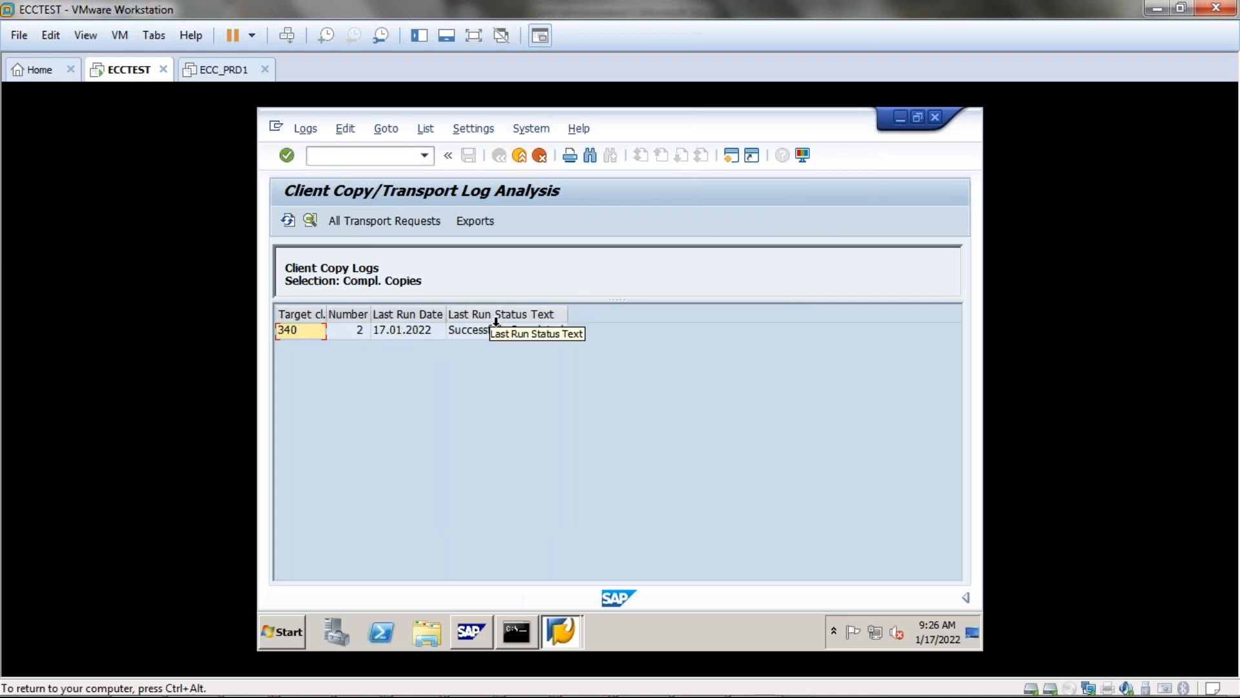
pyautogui.click(348, 223)
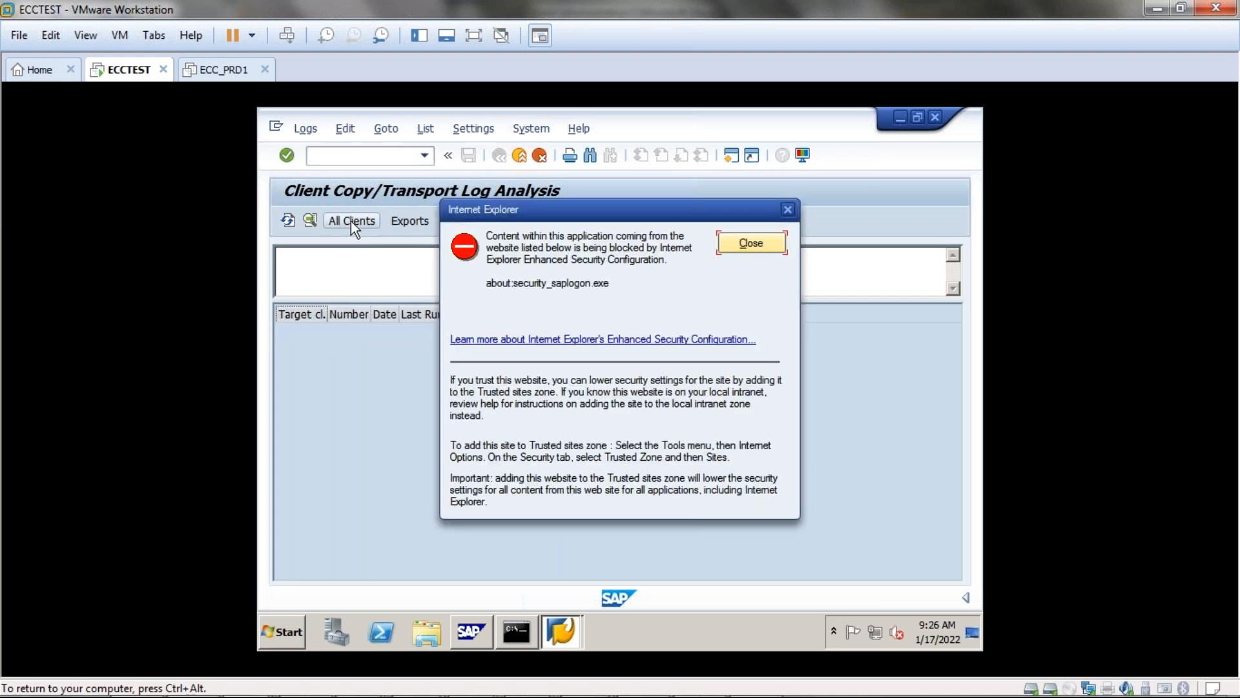
pyautogui.click(787, 210)
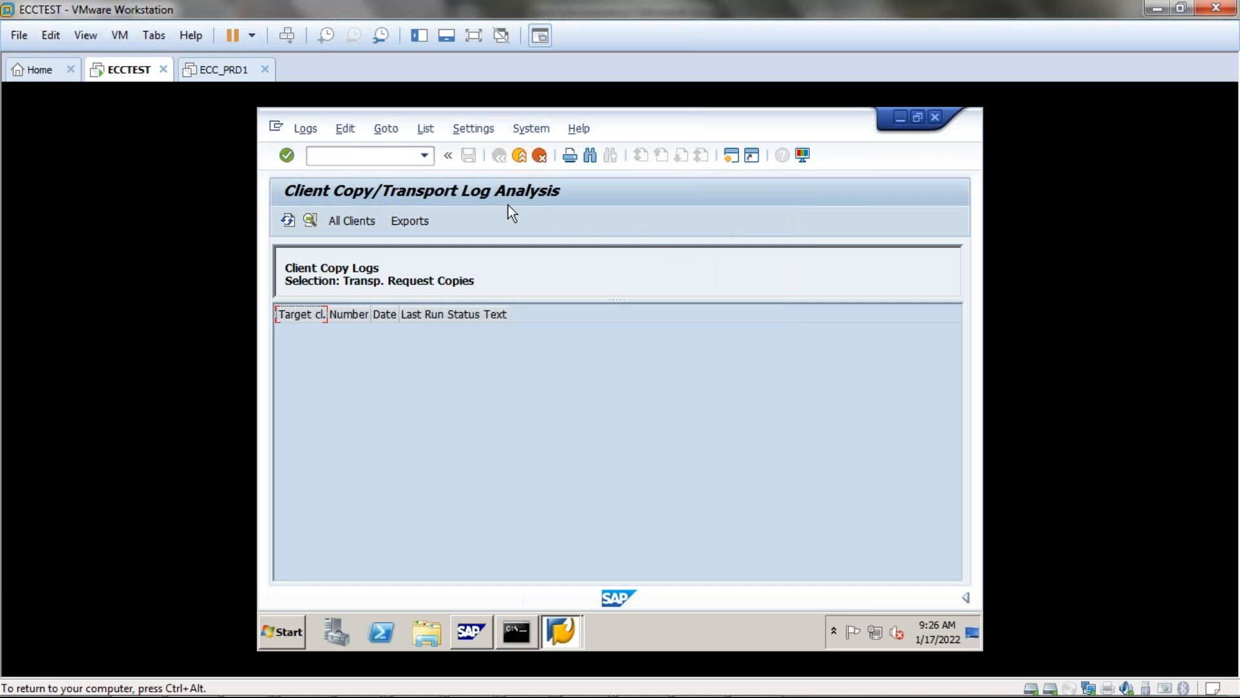
pyautogui.click(520, 156)
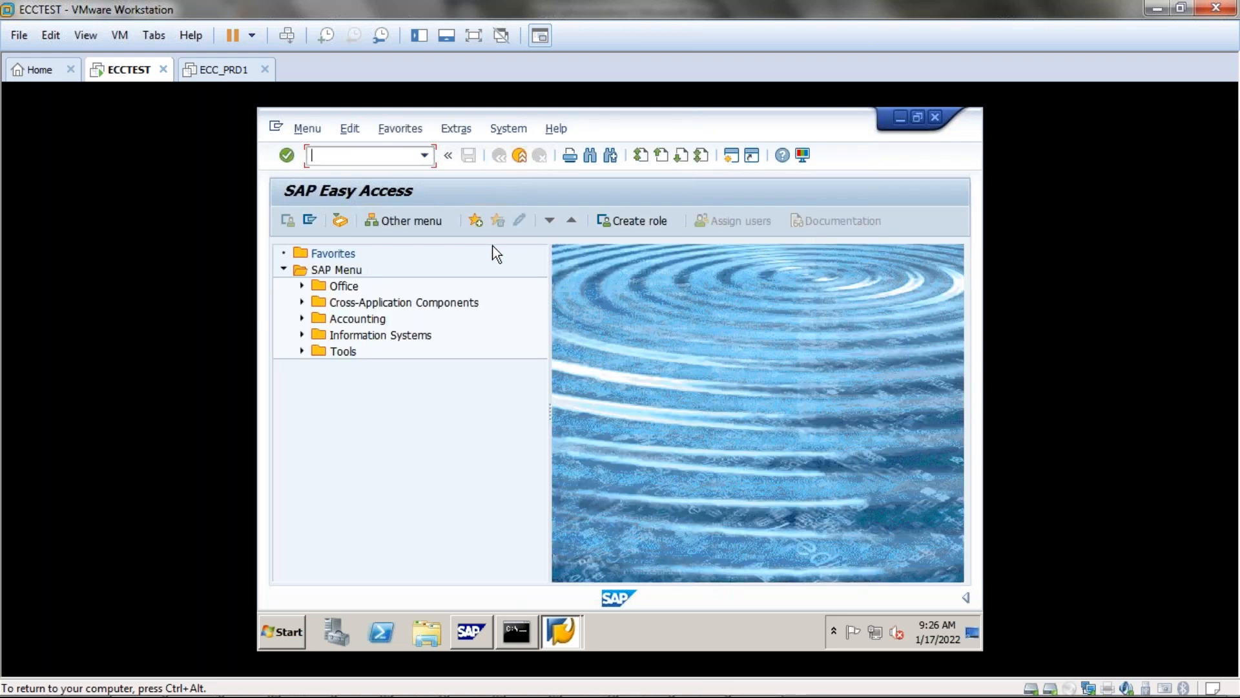
pyautogui.write('stms_import')
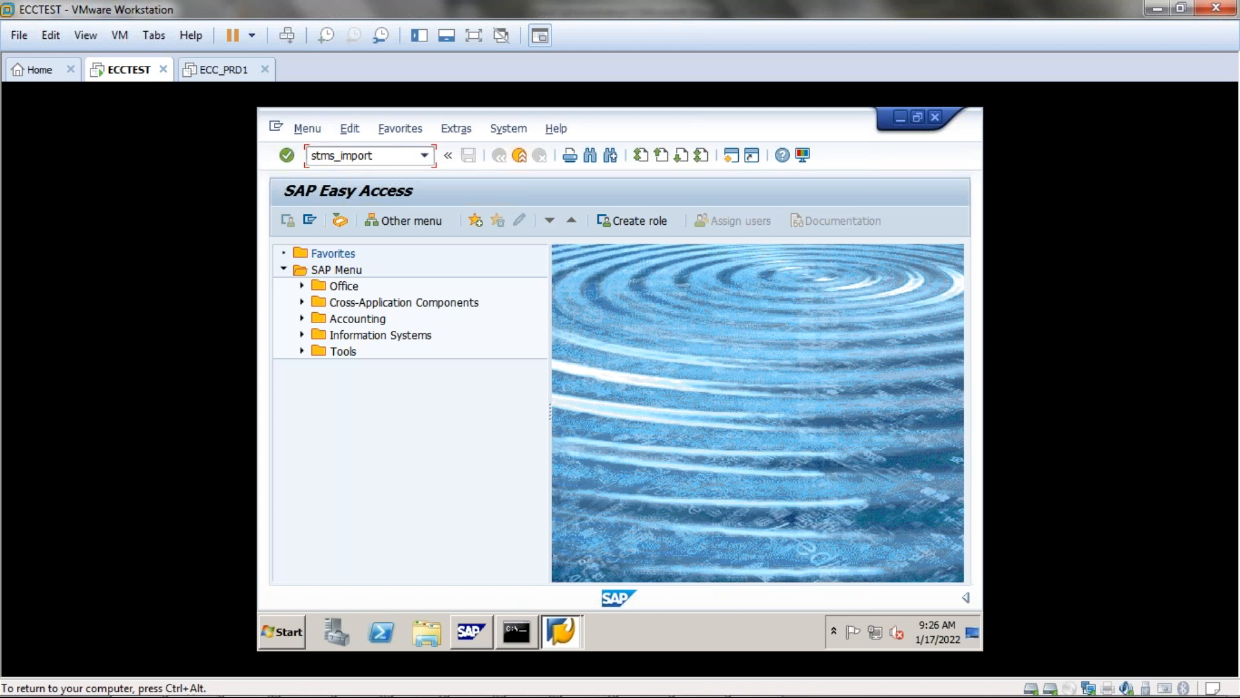
pyautogui.press('Return')
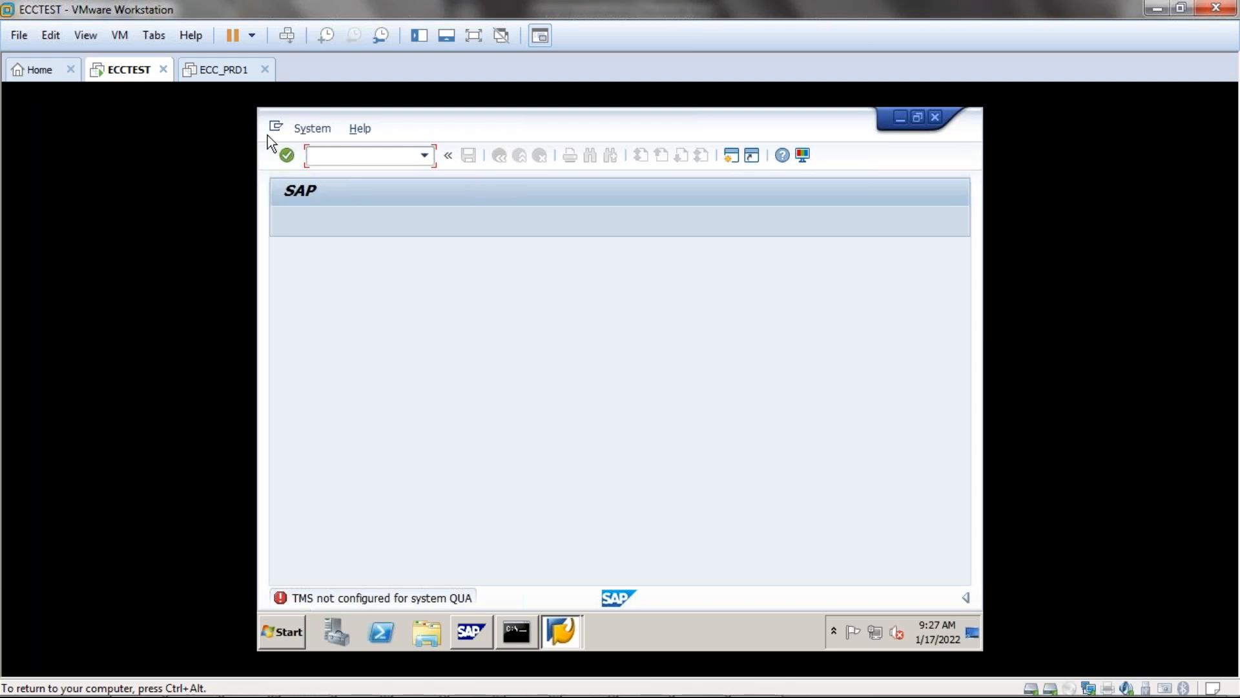
pyautogui.click(293, 157)
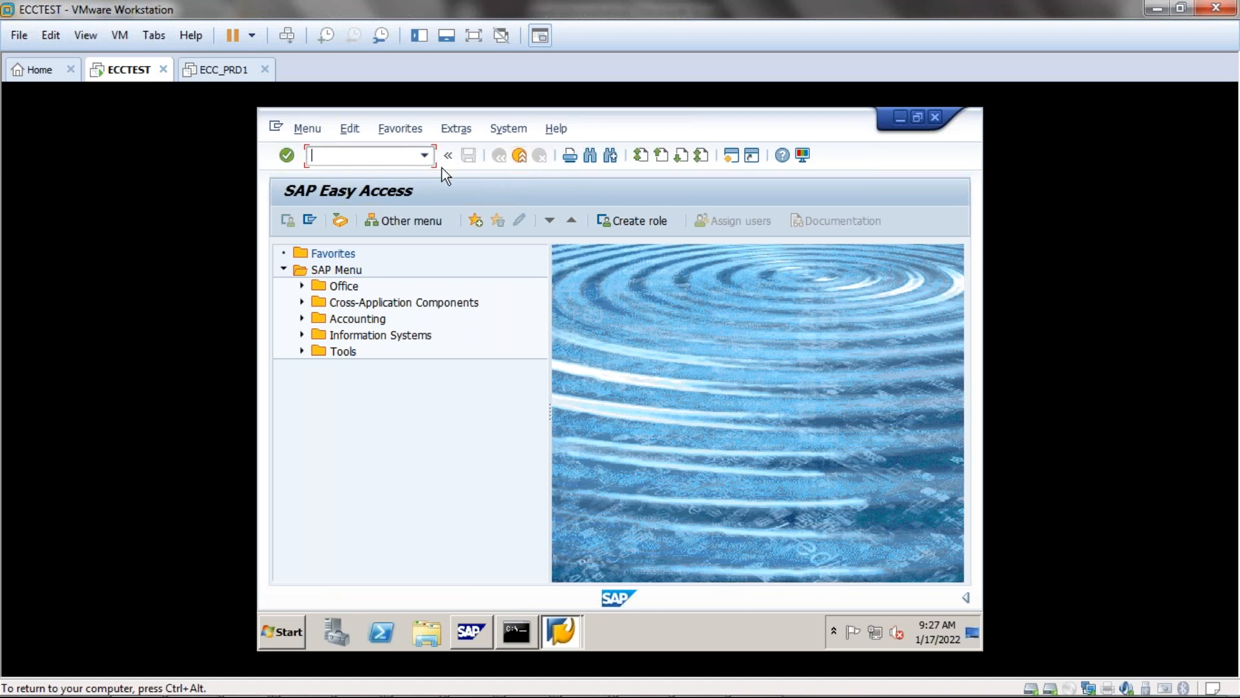
# Run SCC7 post-import processing for QUAKT00003 immediately, acknowledging the data-loss warning and verification.
pyautogui.click(424, 156)
pyautogui.click(355, 158)
pyautogui.write('/nscc7')
pyautogui.press('Return')
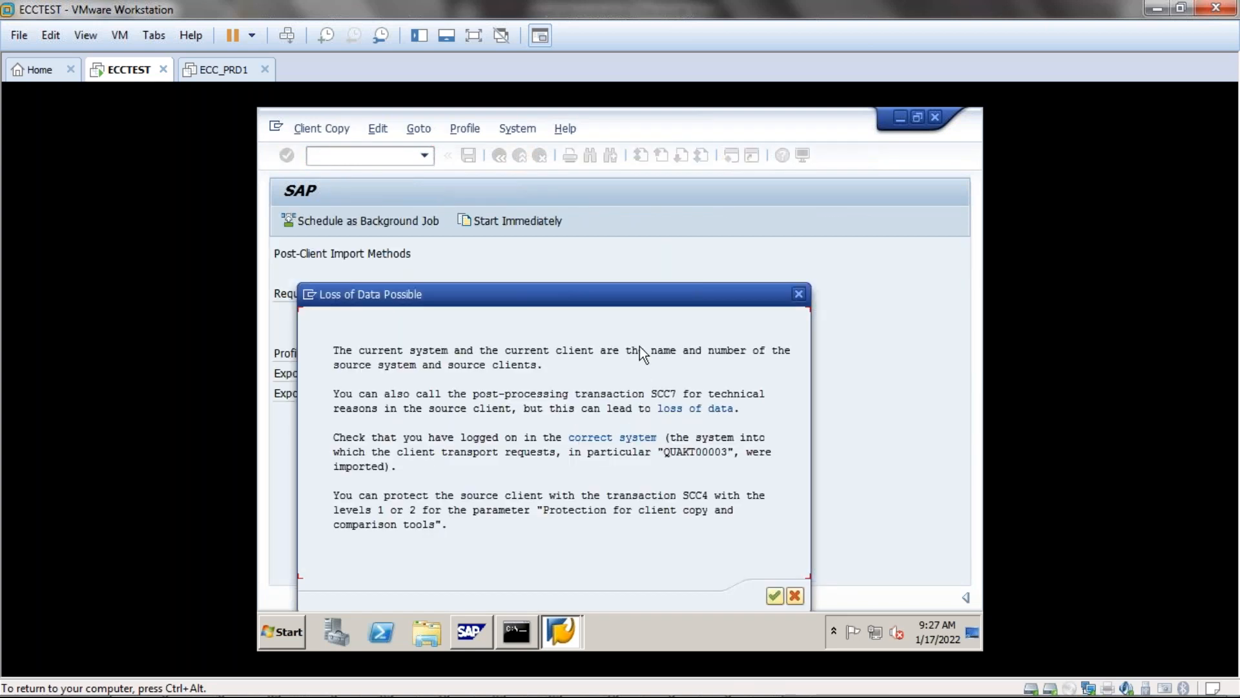
pyautogui.moveTo(632, 297); pyautogui.dragTo(659, 136)
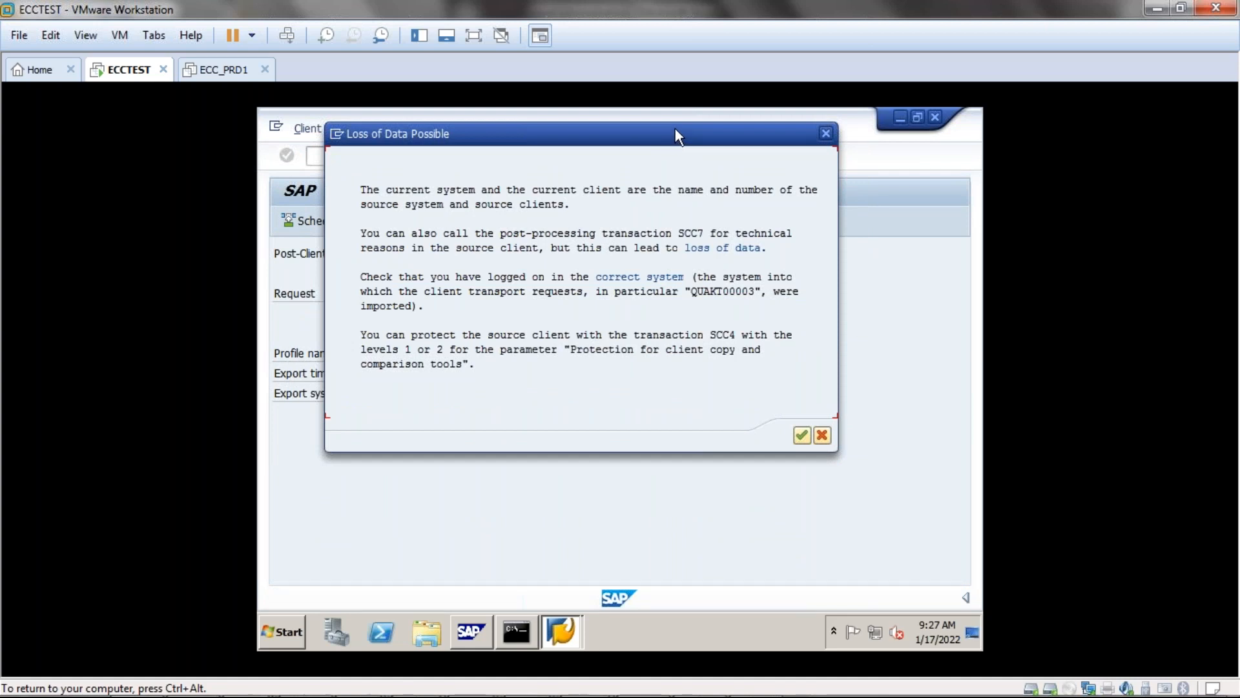
pyautogui.click(800, 436)
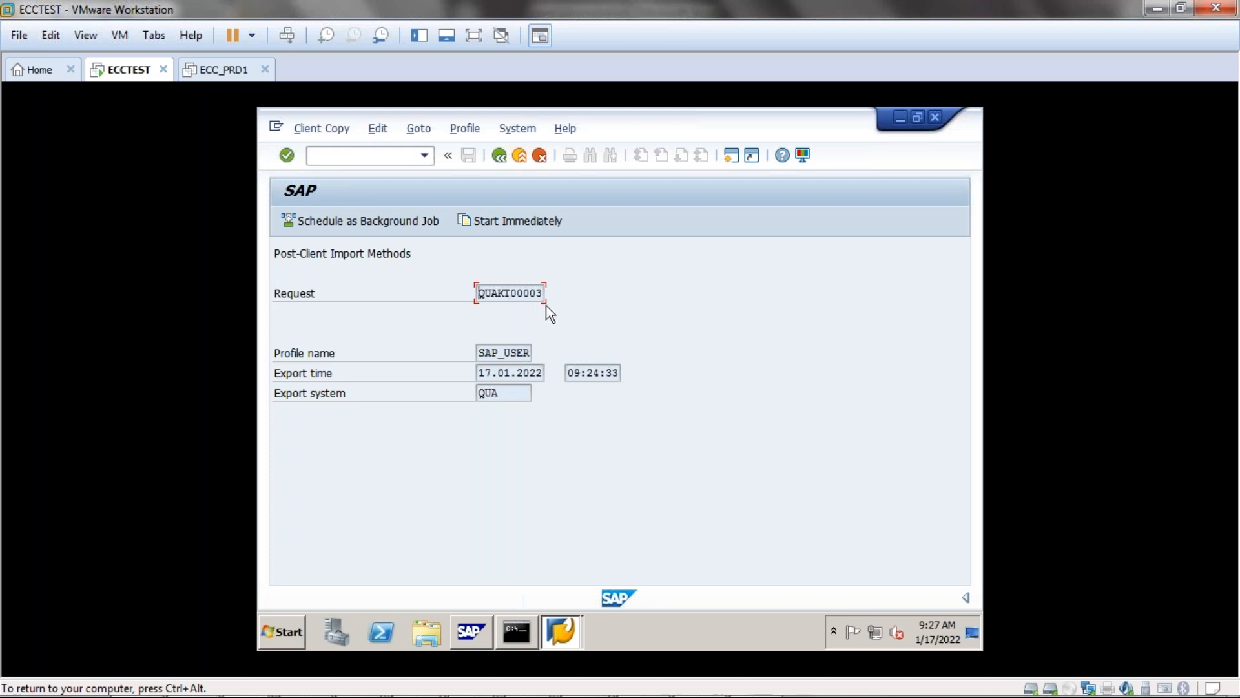
pyautogui.click(508, 220)
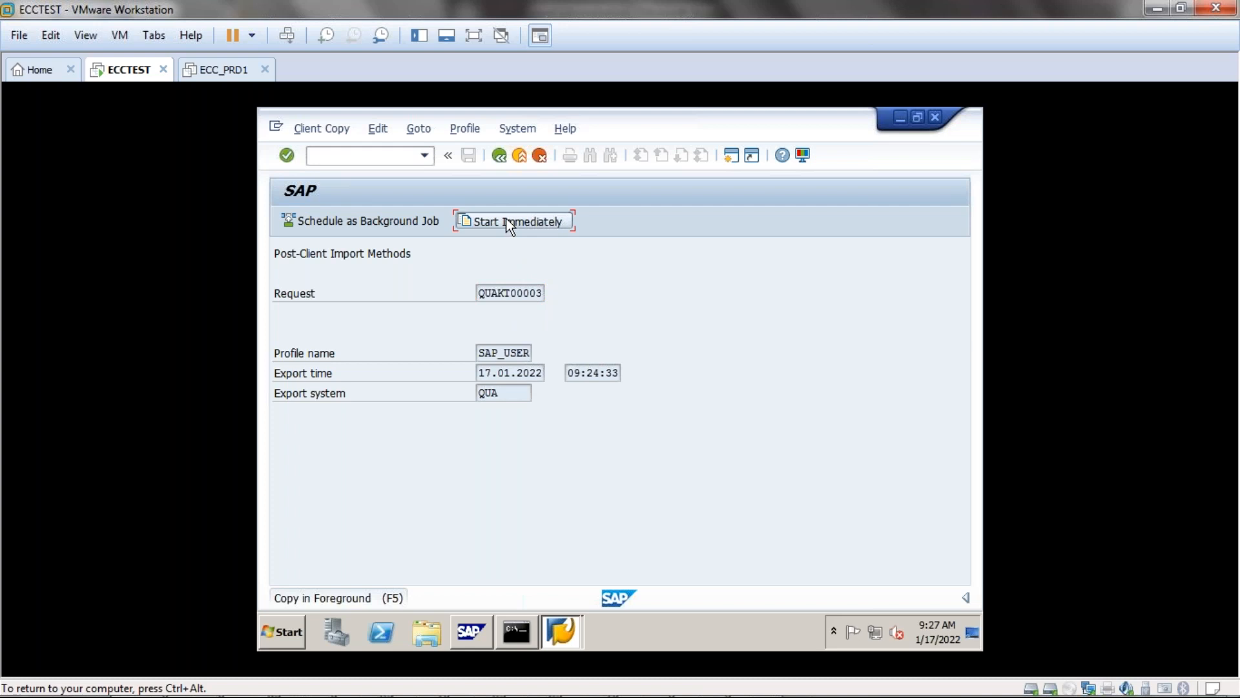
pyautogui.click(509, 223)
pyautogui.moveTo(510, 226); pyautogui.dragTo(538, 179)
pyautogui.click(567, 551)
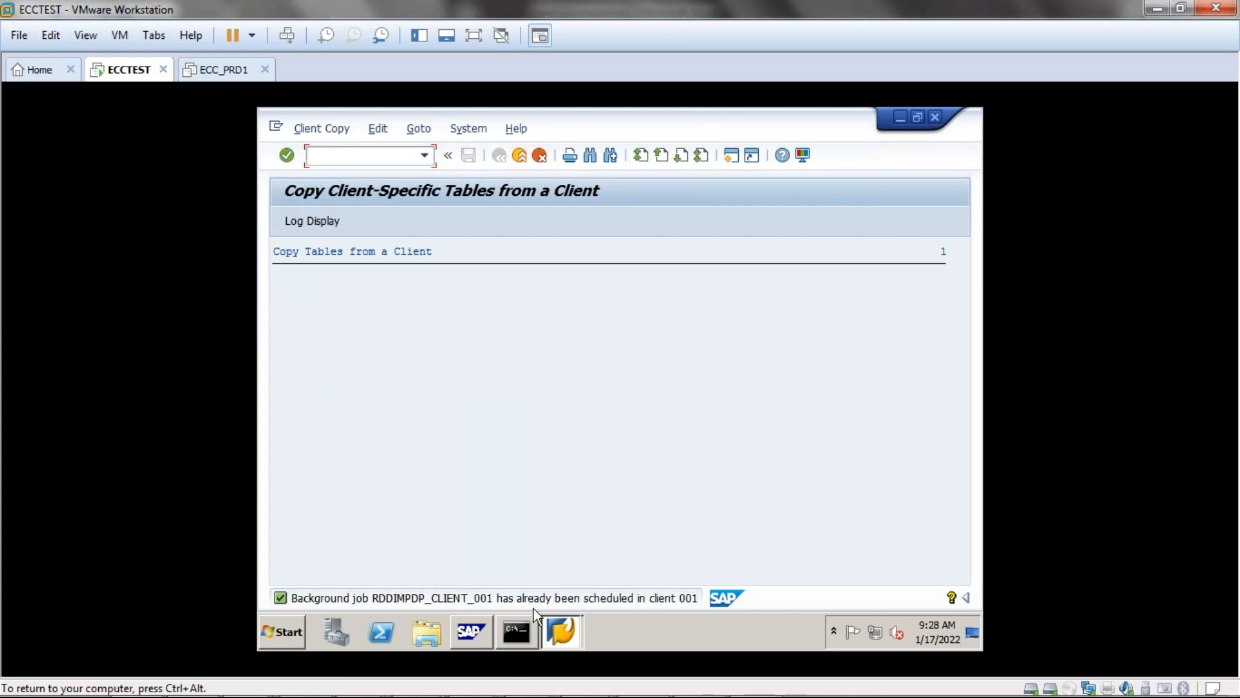
# Open Log Display and drill into the client 001 import log entry for QUAKT00003.
pyautogui.click(313, 221)
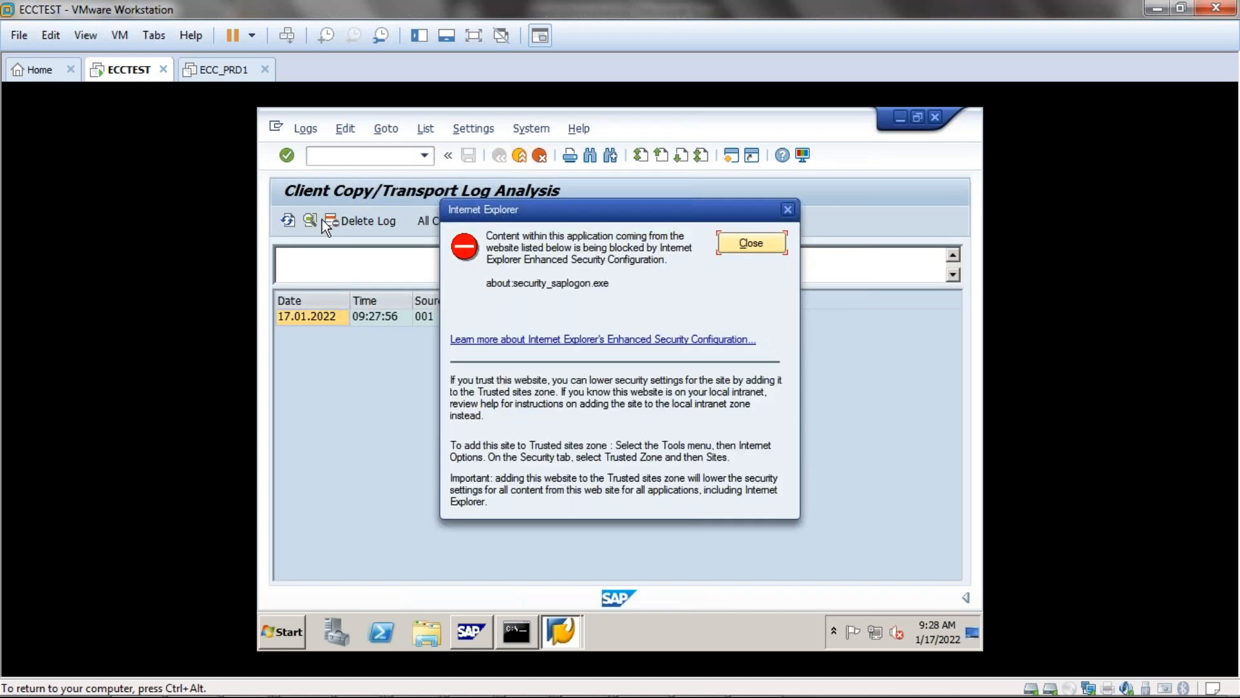
pyautogui.click(789, 210)
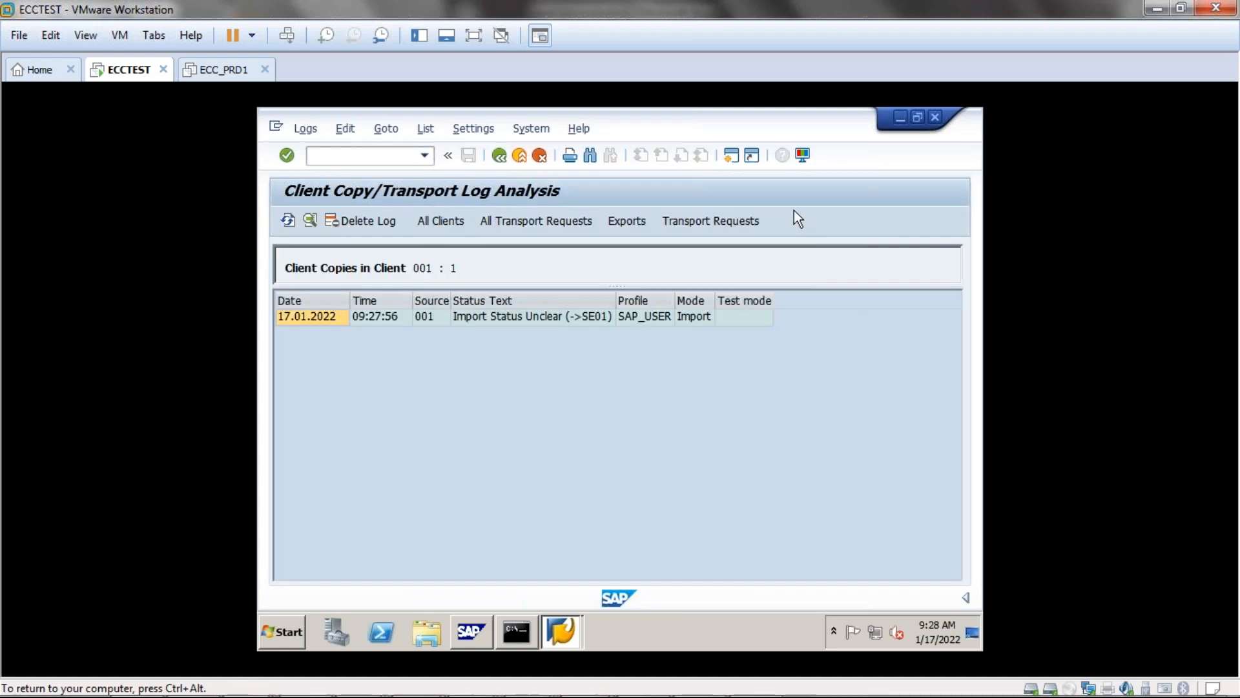
pyautogui.doubleClick(486, 317)
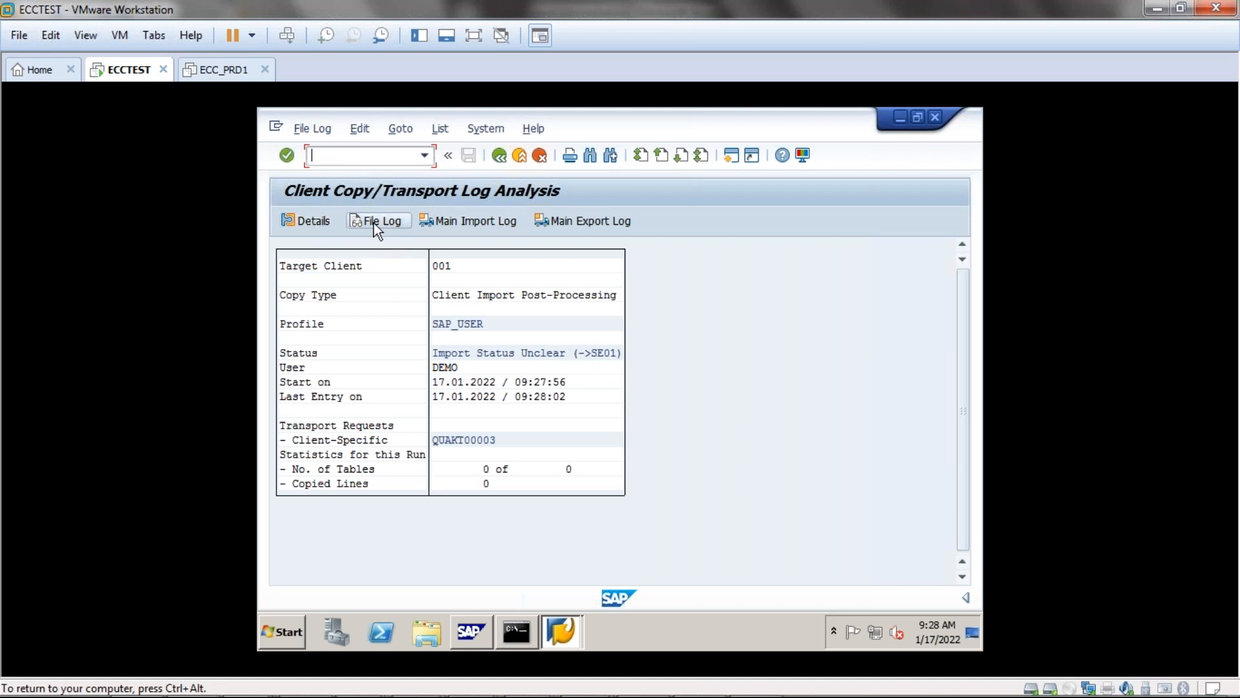
# Open Details for the client copy run and request its System Log.
pyautogui.click(314, 221)
pyautogui.click(311, 223)
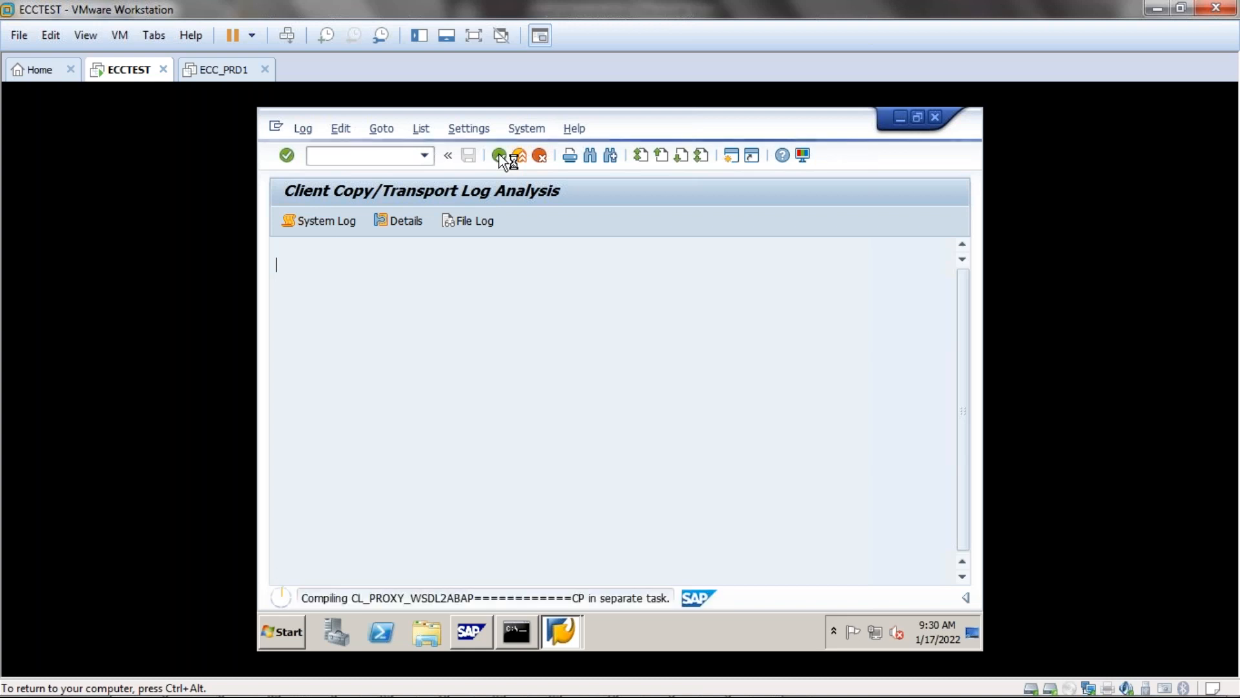
pyautogui.click(276, 126)
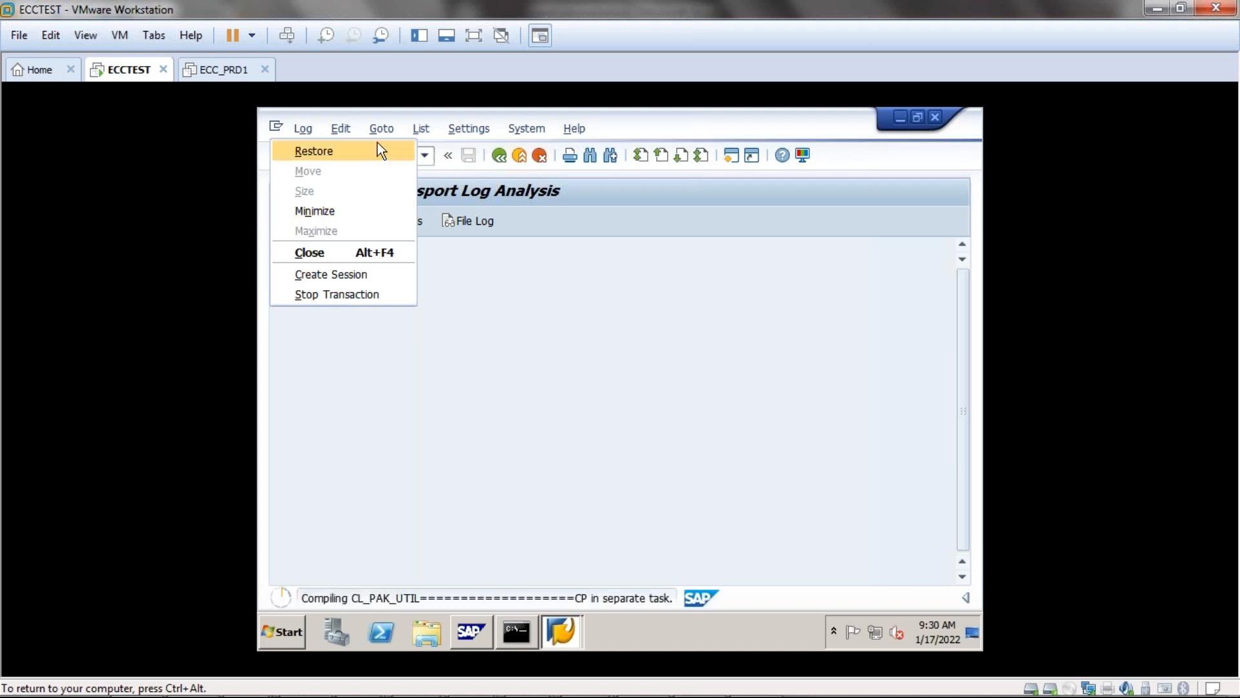
pyautogui.click(525, 354)
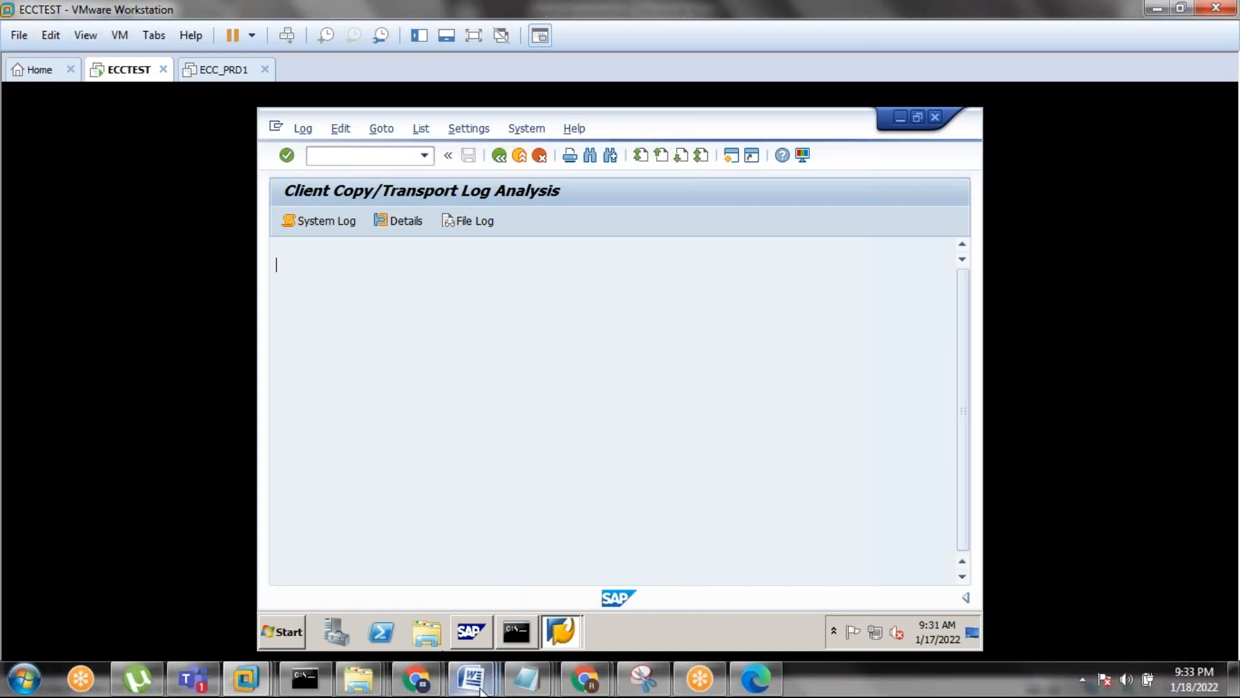
# Bring up the client administration notes in Word and highlight the transaction codes under discussion.
pyautogui.click(476, 686)
pyautogui.click(348, 595)
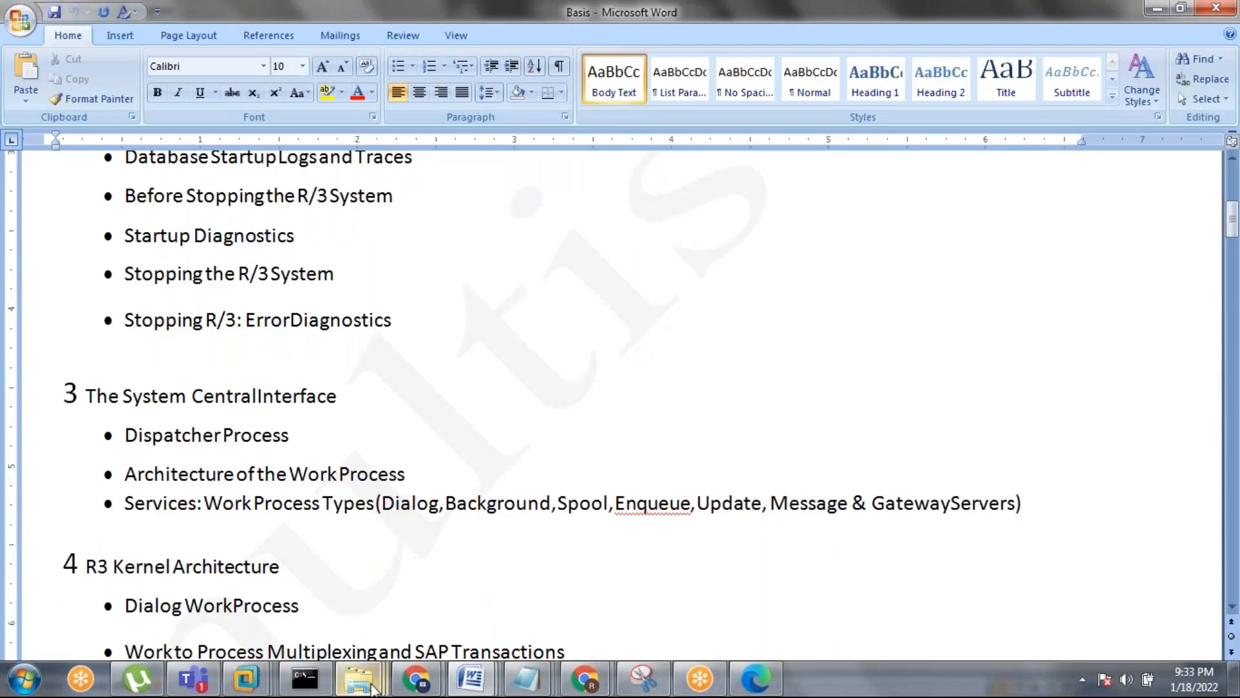
pyautogui.moveTo(471, 679)
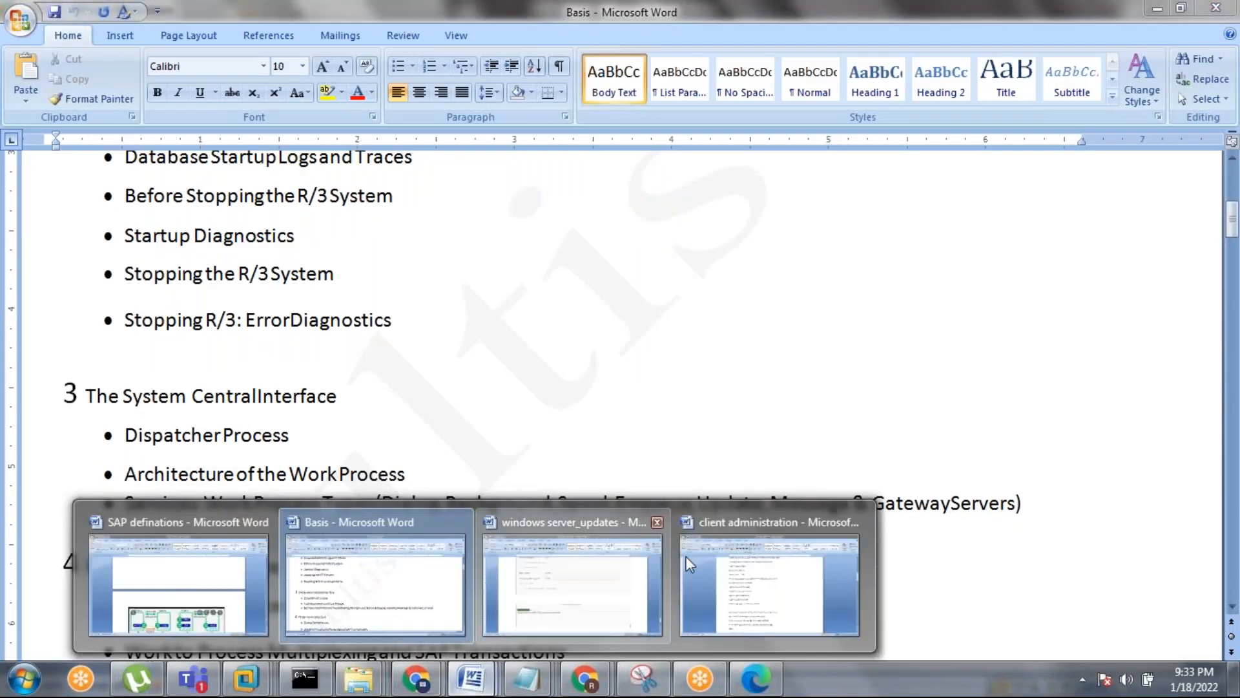
pyautogui.click(708, 562)
pyautogui.scroll(-1, 493, 522)
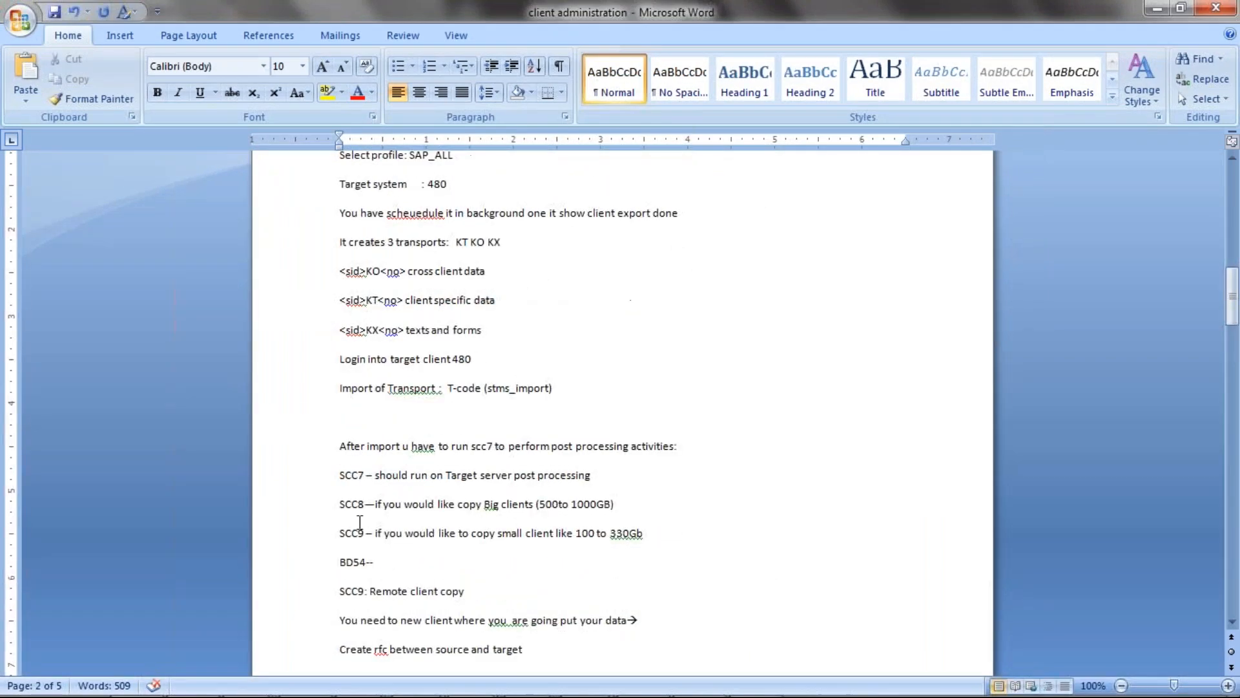
pyautogui.moveTo(335, 481); pyautogui.dragTo(368, 530)
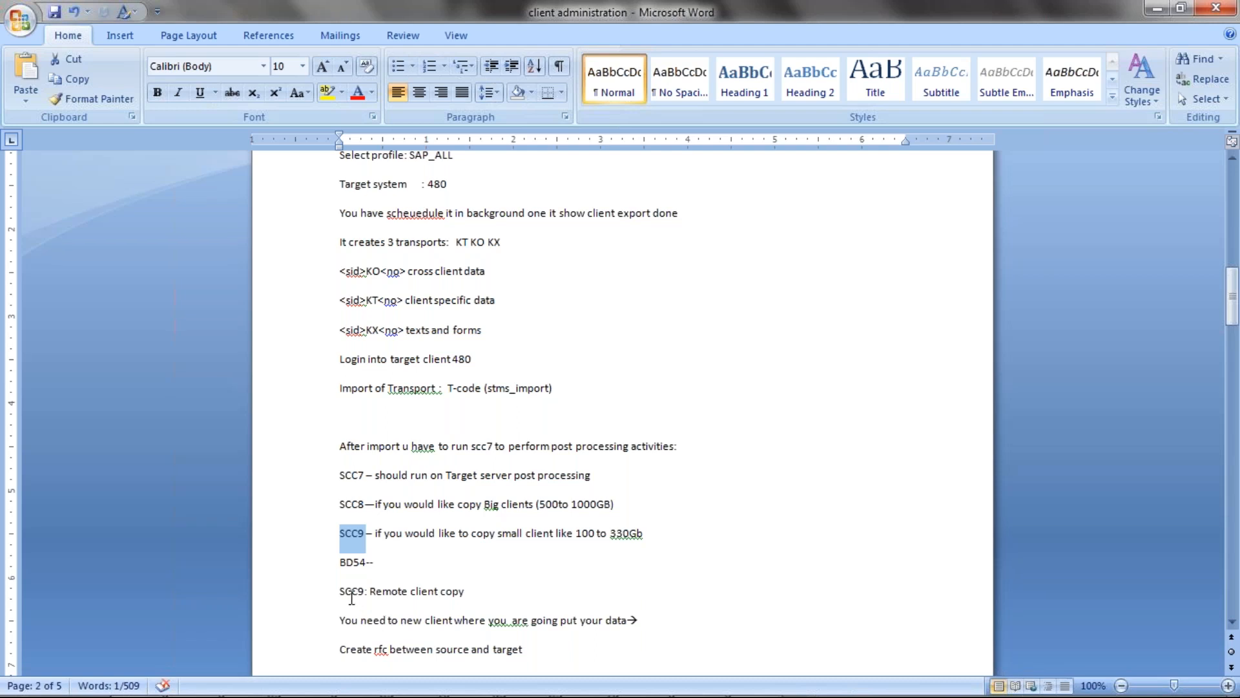
# Append 'two physical servers' to the SCC9: Remote client copy line.
pyautogui.click(495, 590)
pyautogui.write('teo')
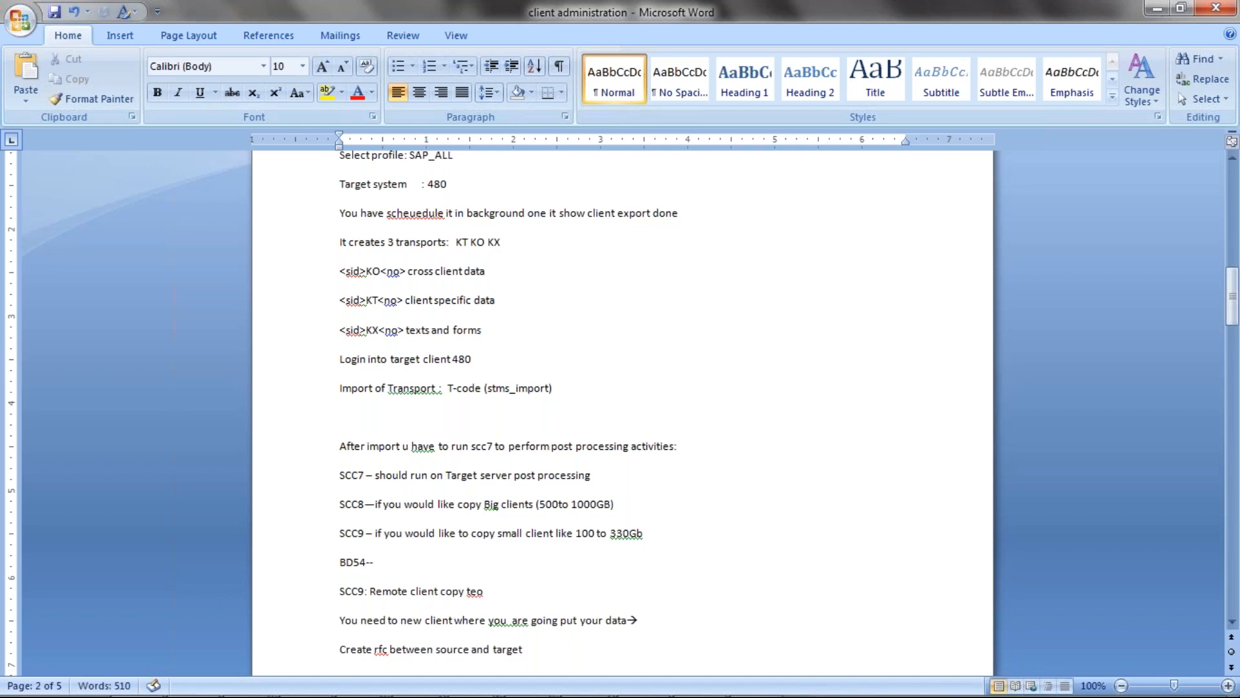
pyautogui.press('BackSpace')
pyautogui.press('BackSpace')
pyautogui.press('BackSpace')
pyautogui.write('wp')
pyautogui.press('BackSpace')
pyautogui.write('o physical servers')
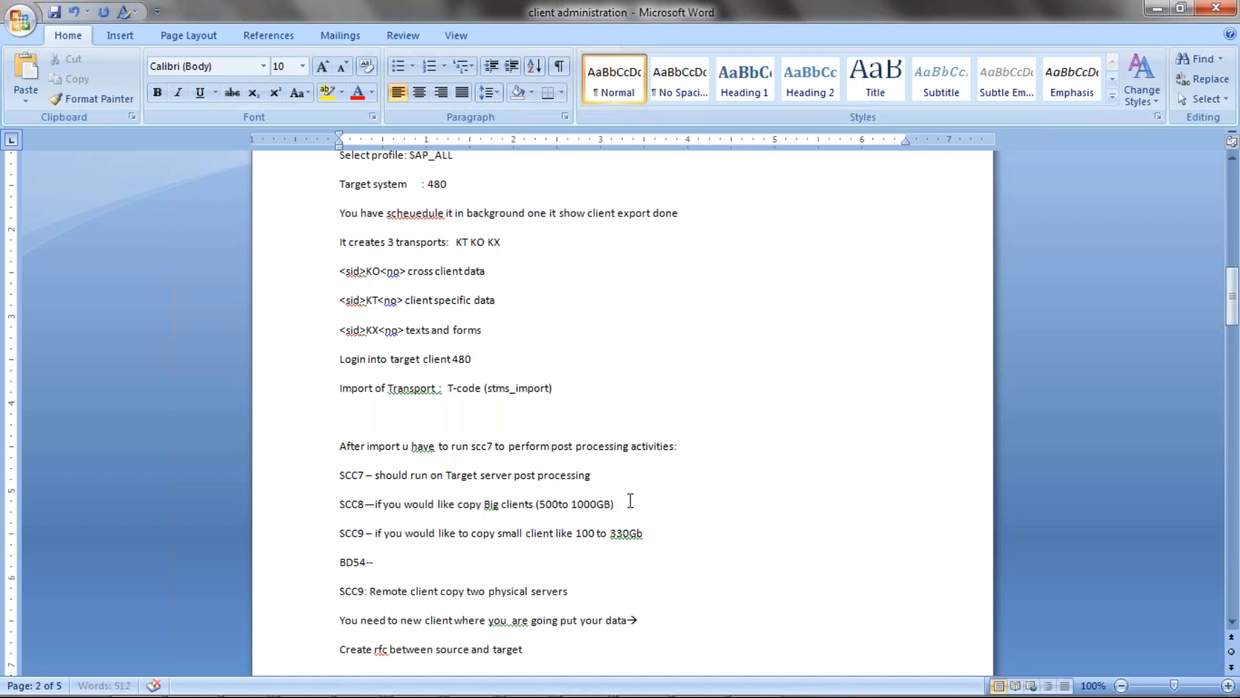
pyautogui.write('two phys')
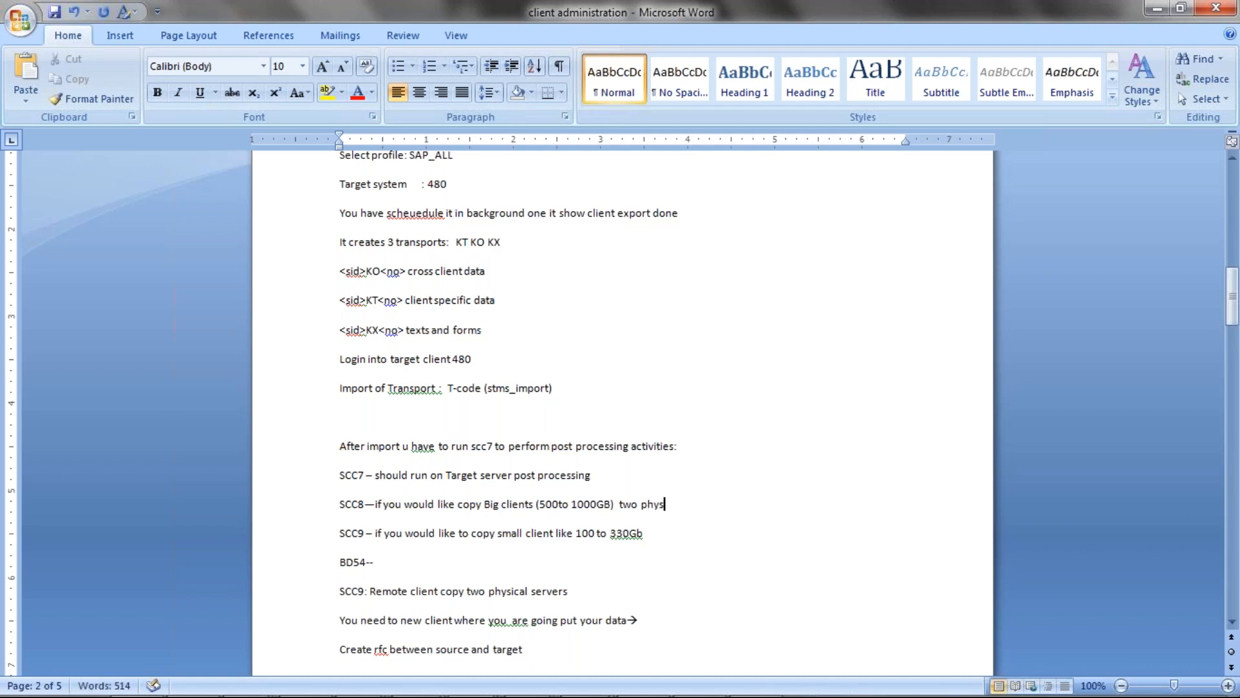
# Add 'two physical servers' to the end of the SCC8 big-client copy line.
pyautogui.write('ical servers')
pyautogui.moveTo(620, 503); pyautogui.dragTo(719, 502)
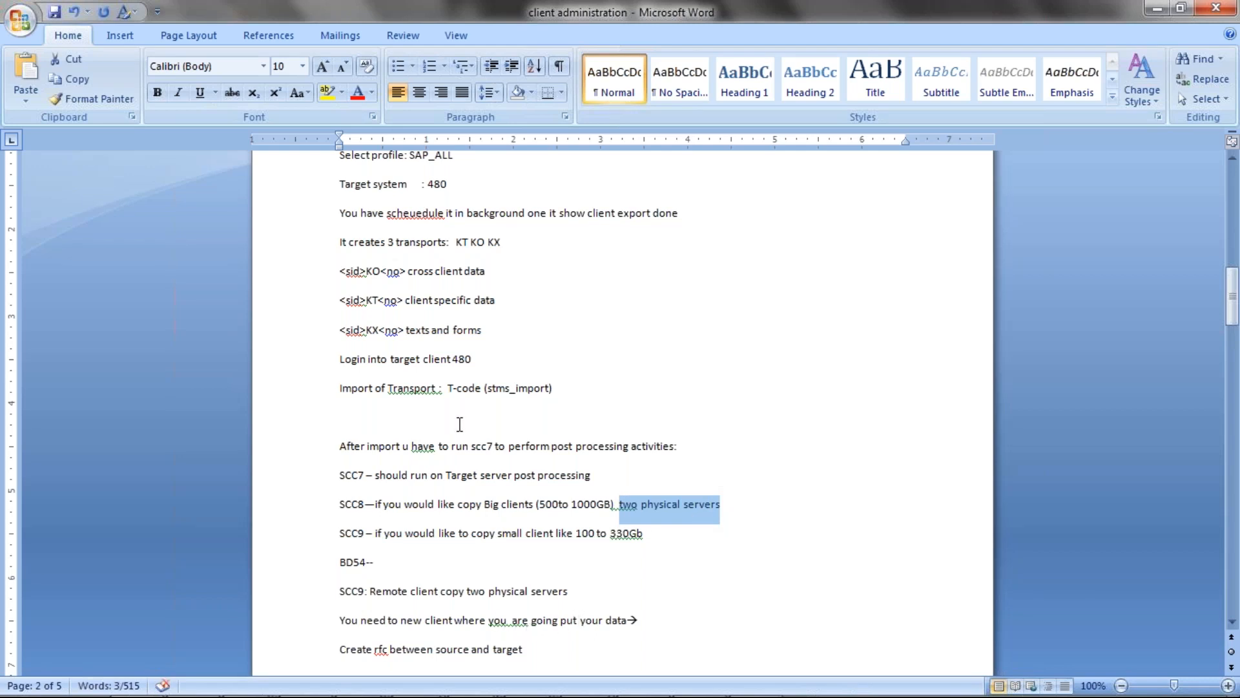
pyautogui.scroll(5, 460, 423)
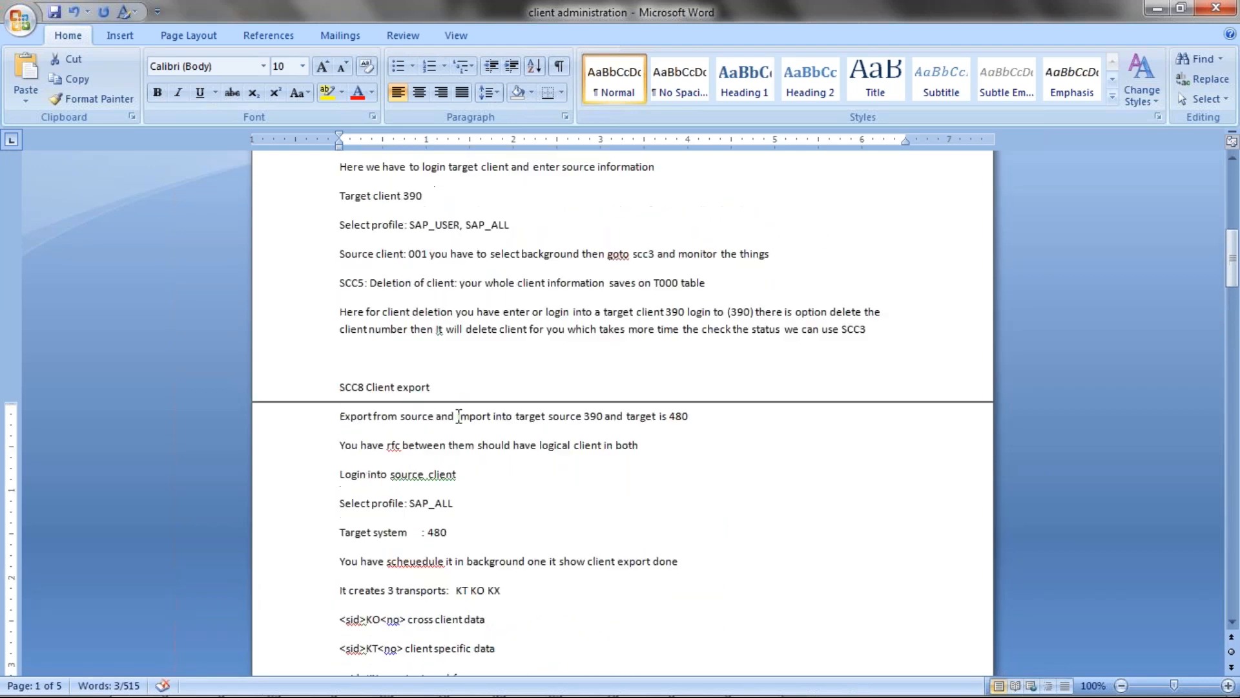
pyautogui.click(572, 226)
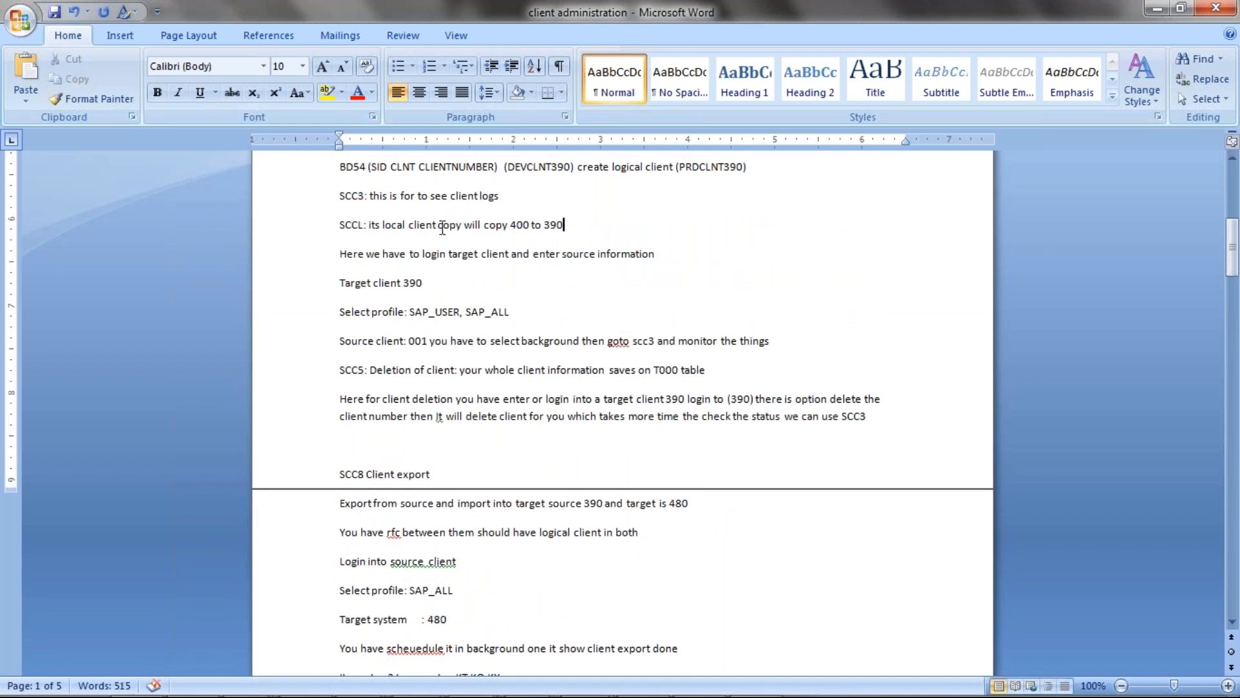
pyautogui.moveTo(337, 226); pyautogui.dragTo(587, 225)
pyautogui.scroll(-5, 530, 504)
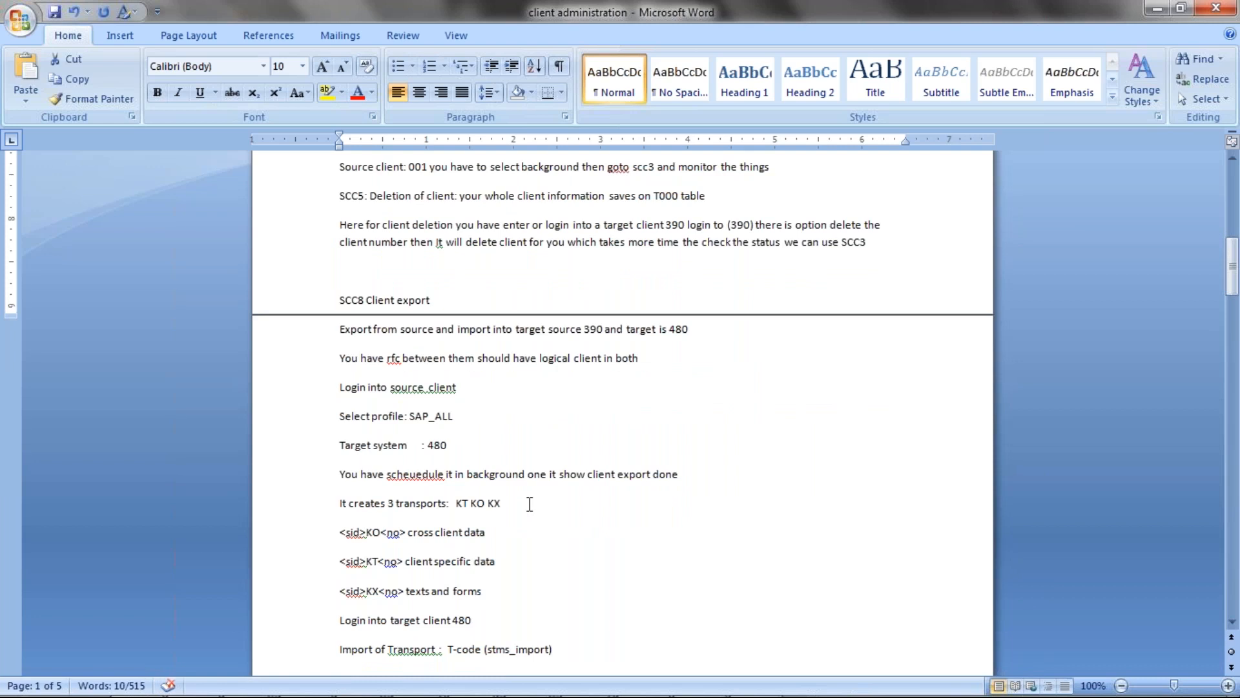
pyautogui.scroll(-4, 530, 504)
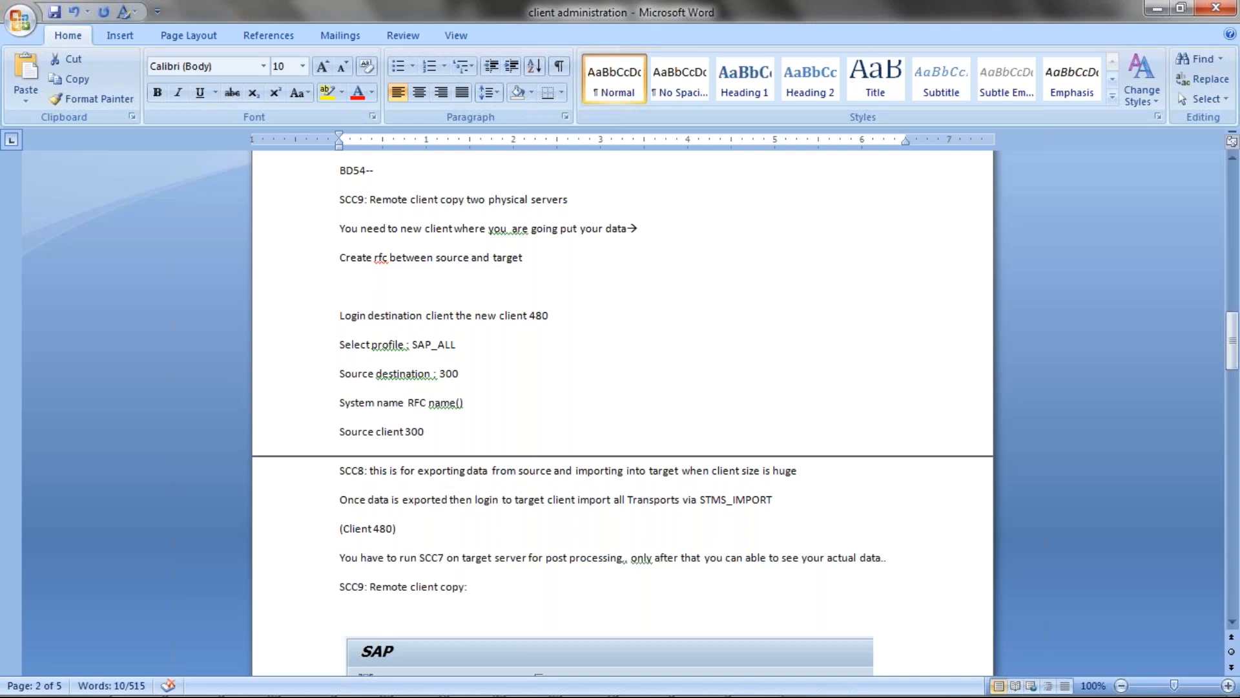
pyautogui.scroll(-2, 530, 507)
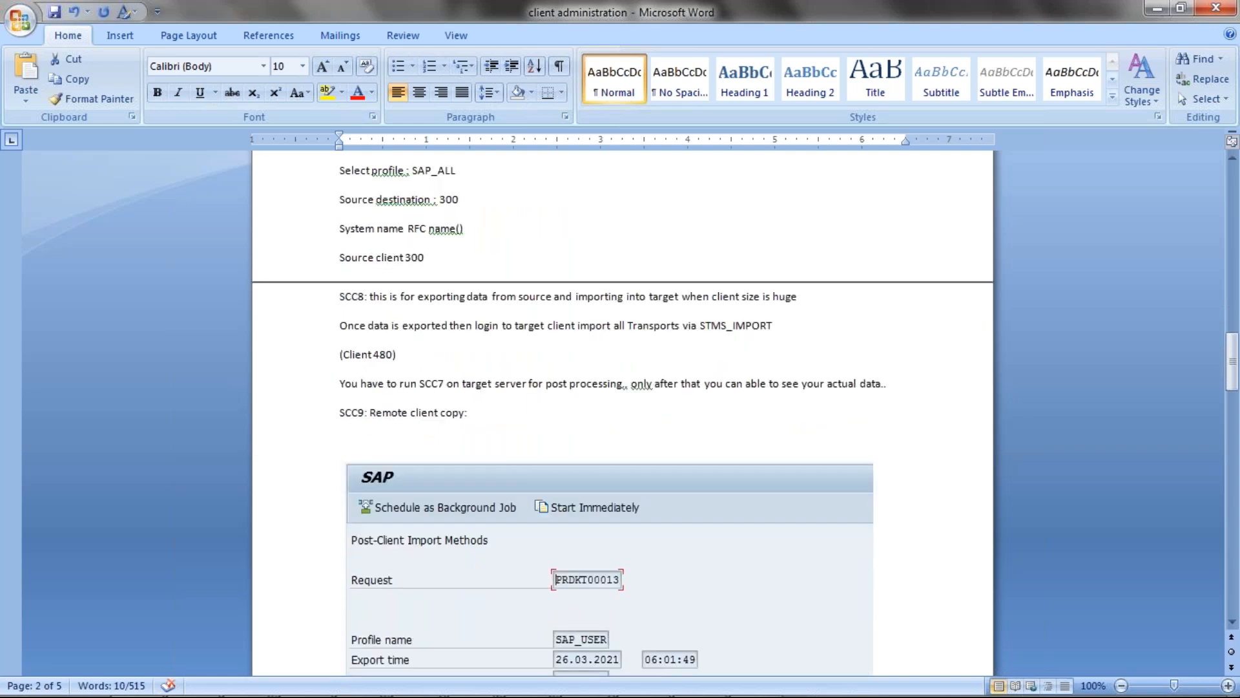
pyautogui.scroll(-4, 622, 414)
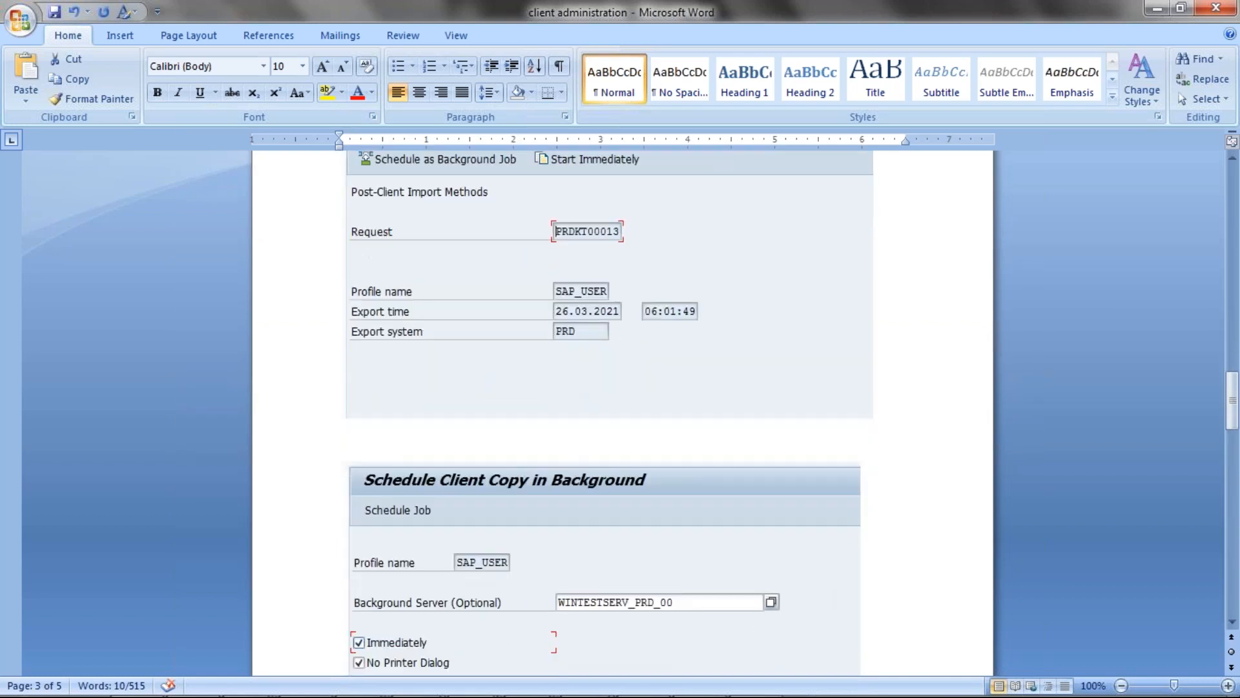
pyautogui.scroll(-3, 623, 413)
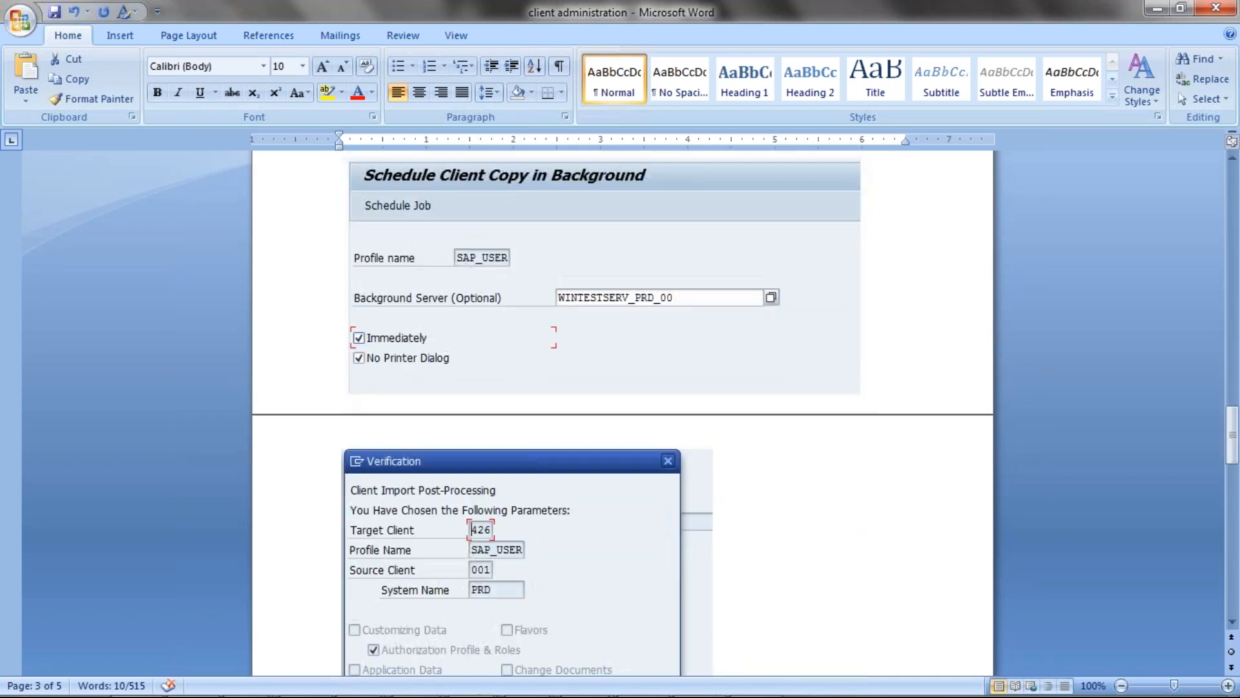
pyautogui.scroll(-9, 623, 414)
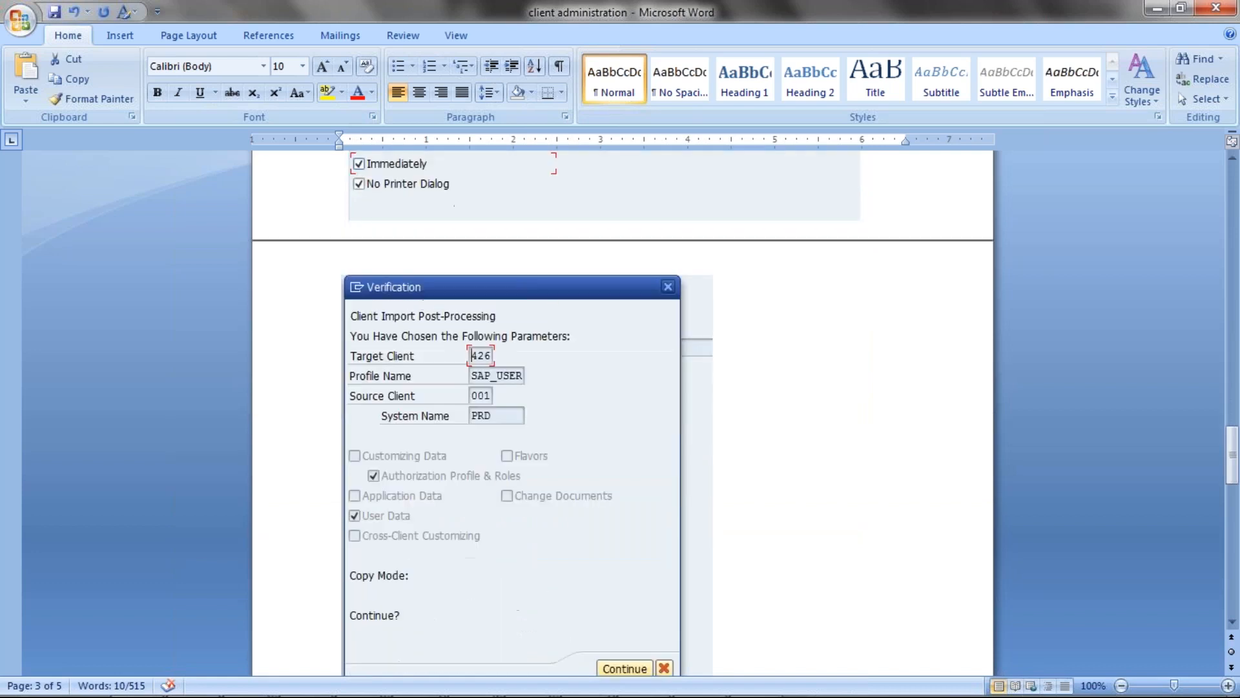
pyautogui.scroll(-6, 516, 518)
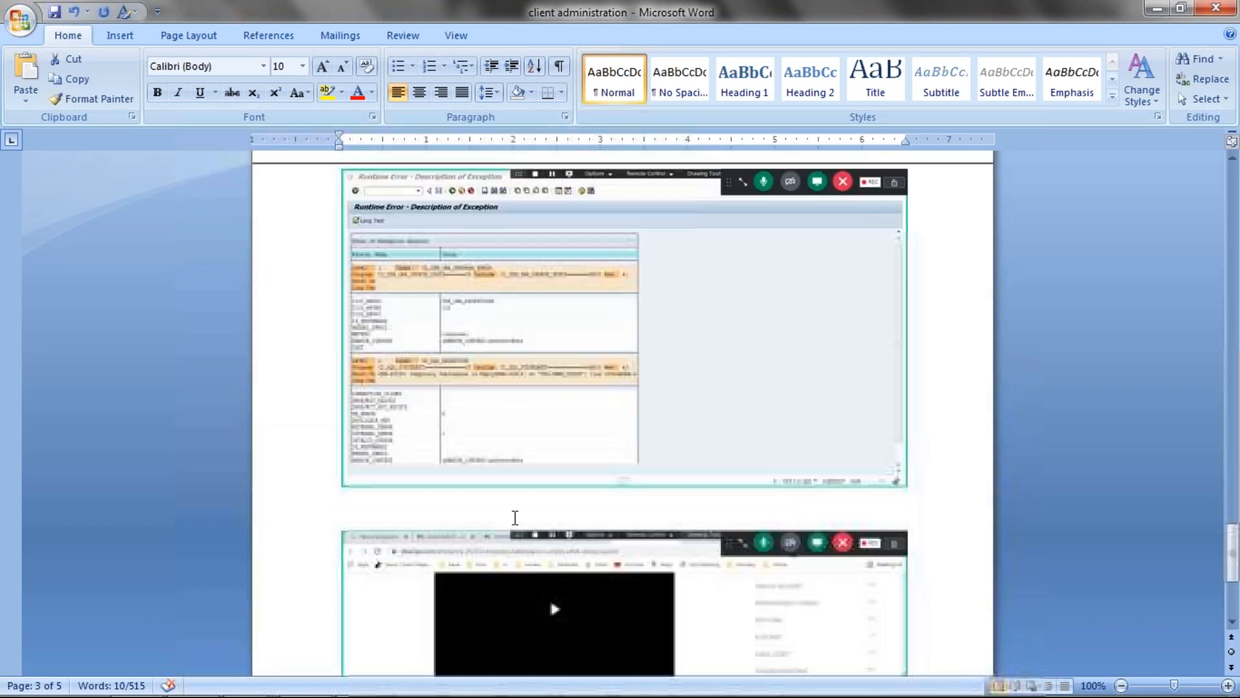
pyautogui.scroll(3, 520, 514)
pyautogui.scroll(15, 521, 515)
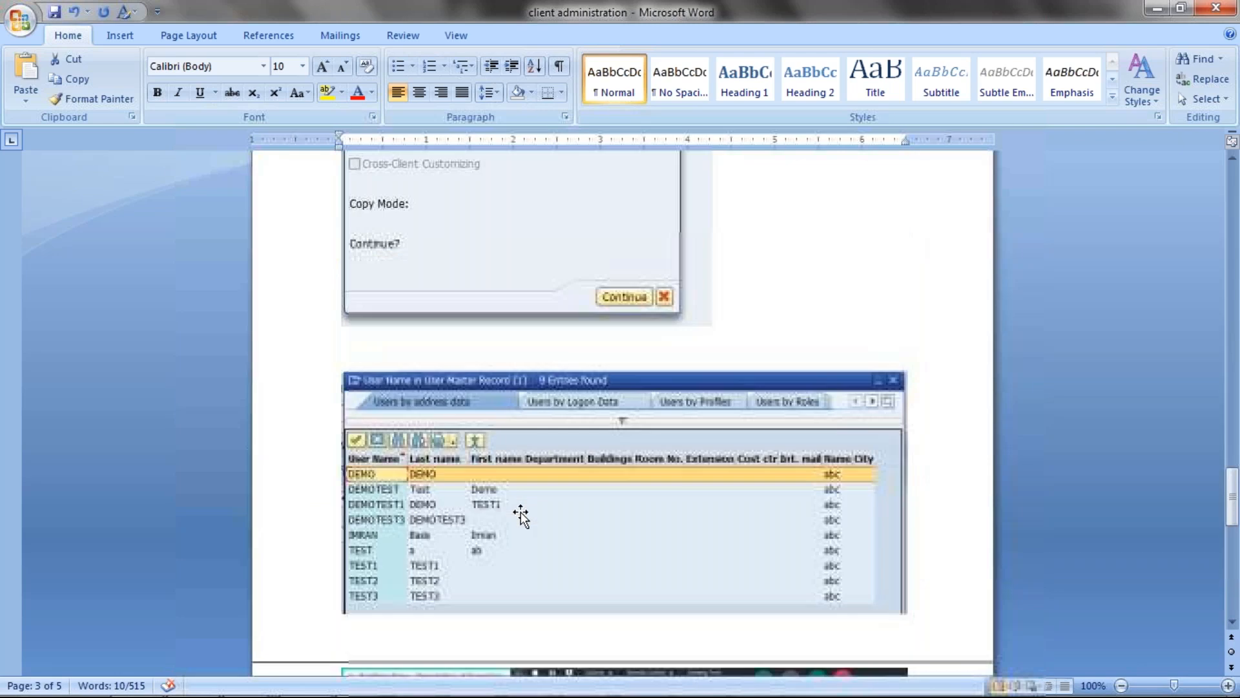
pyautogui.scroll(7, 520, 515)
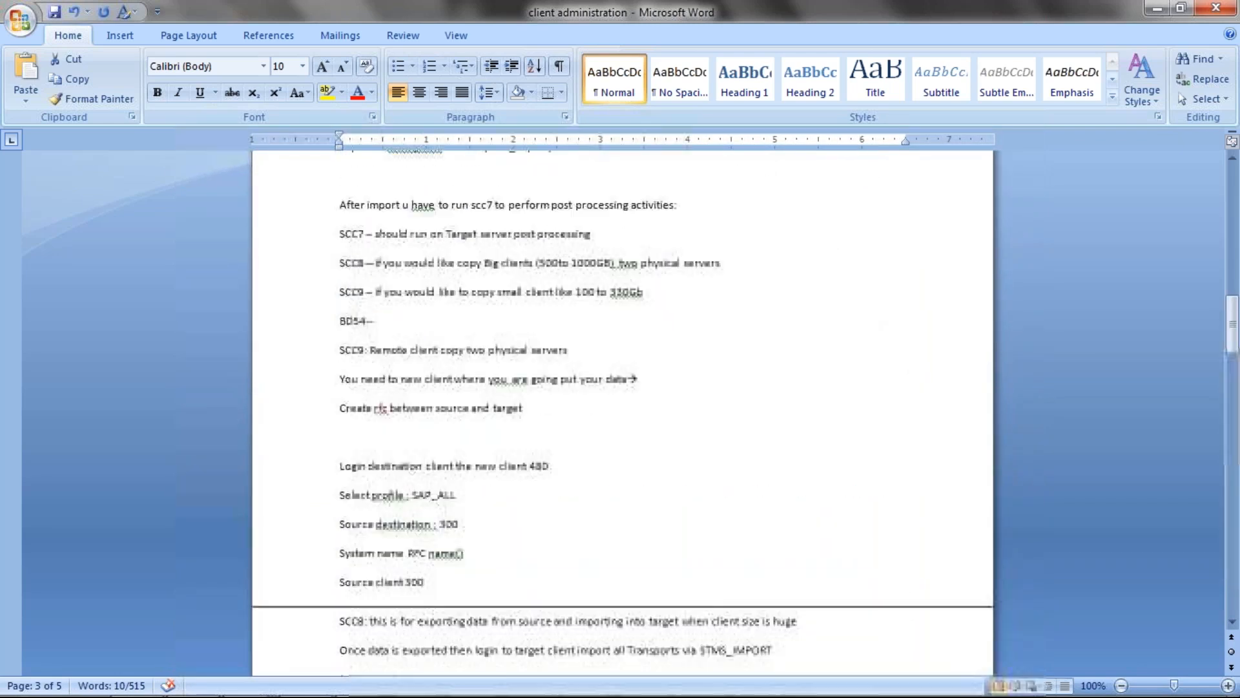
pyautogui.moveTo(498, 679)
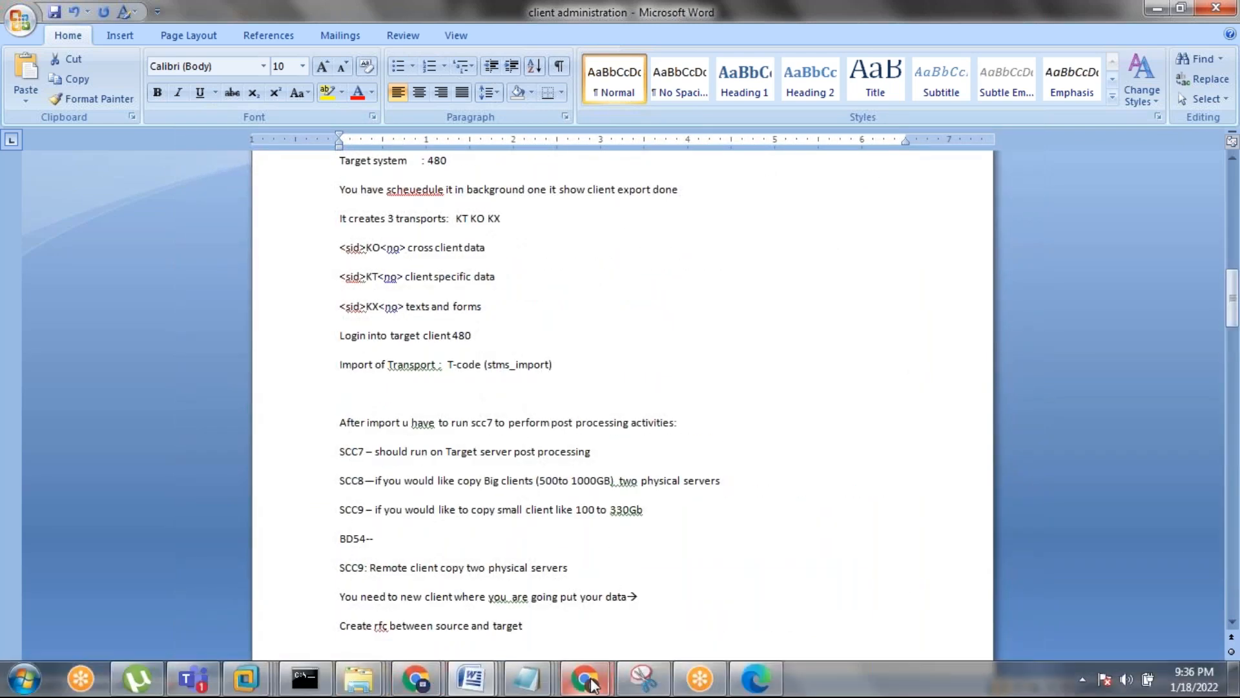
pyautogui.click(245, 679)
# Switch to the ECCTEST virtual machine running SAP in VMware.
pyautogui.click(432, 620)
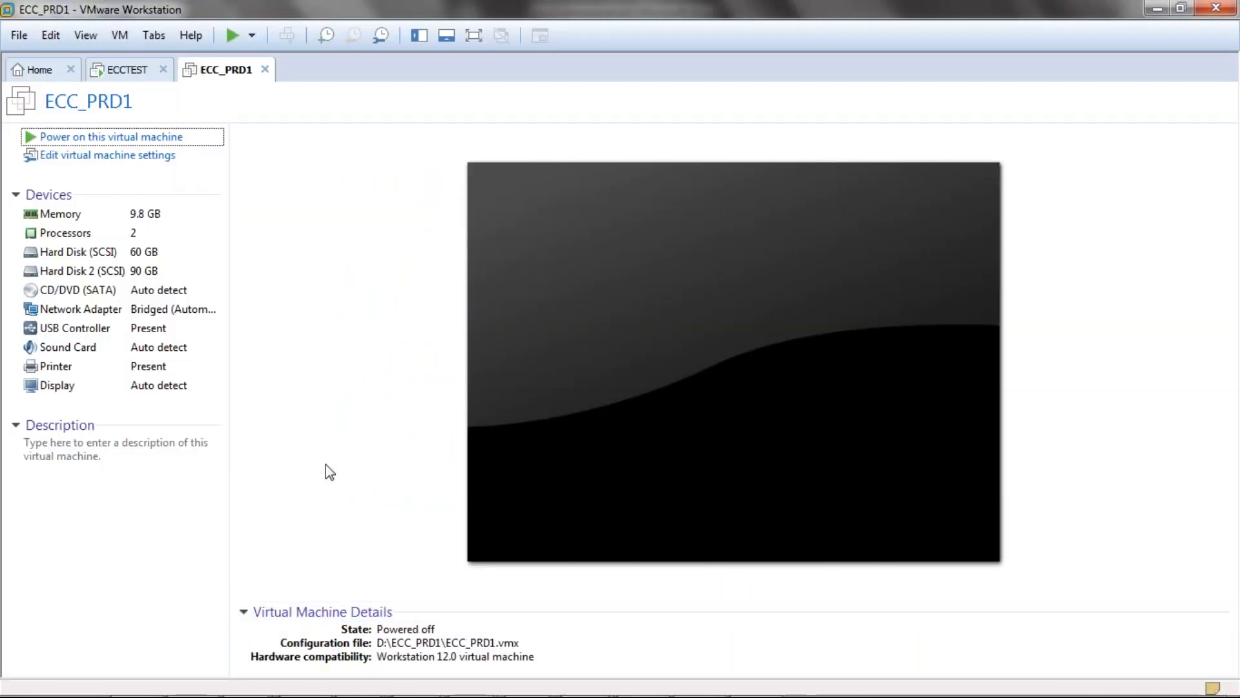
pyautogui.moveTo(261, 681)
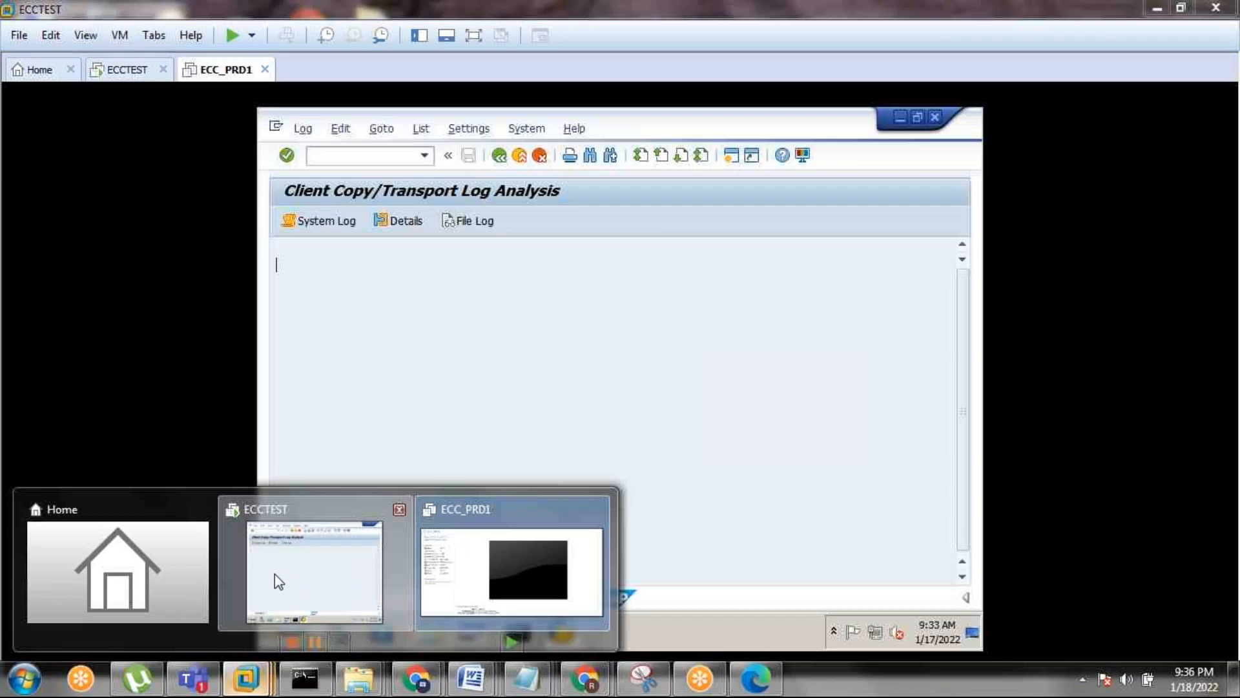
pyautogui.click(274, 573)
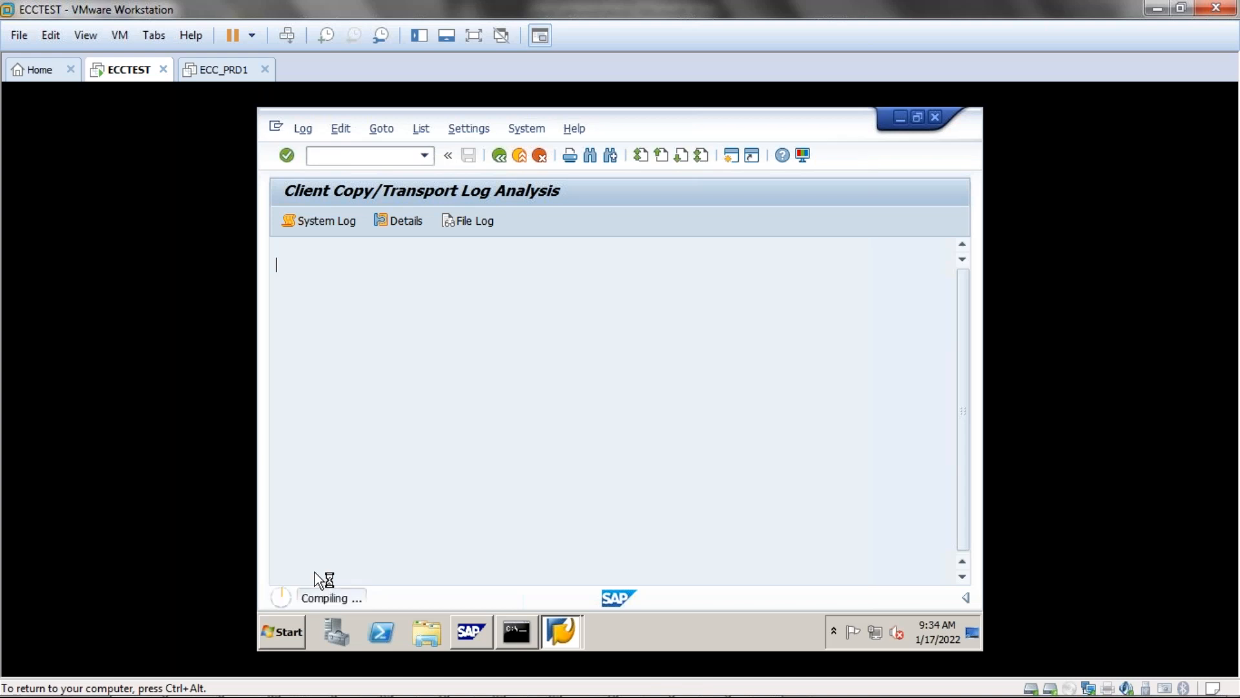
# Stop the still-compiling log analysis transaction twice via the system menu.
pyautogui.click(276, 127)
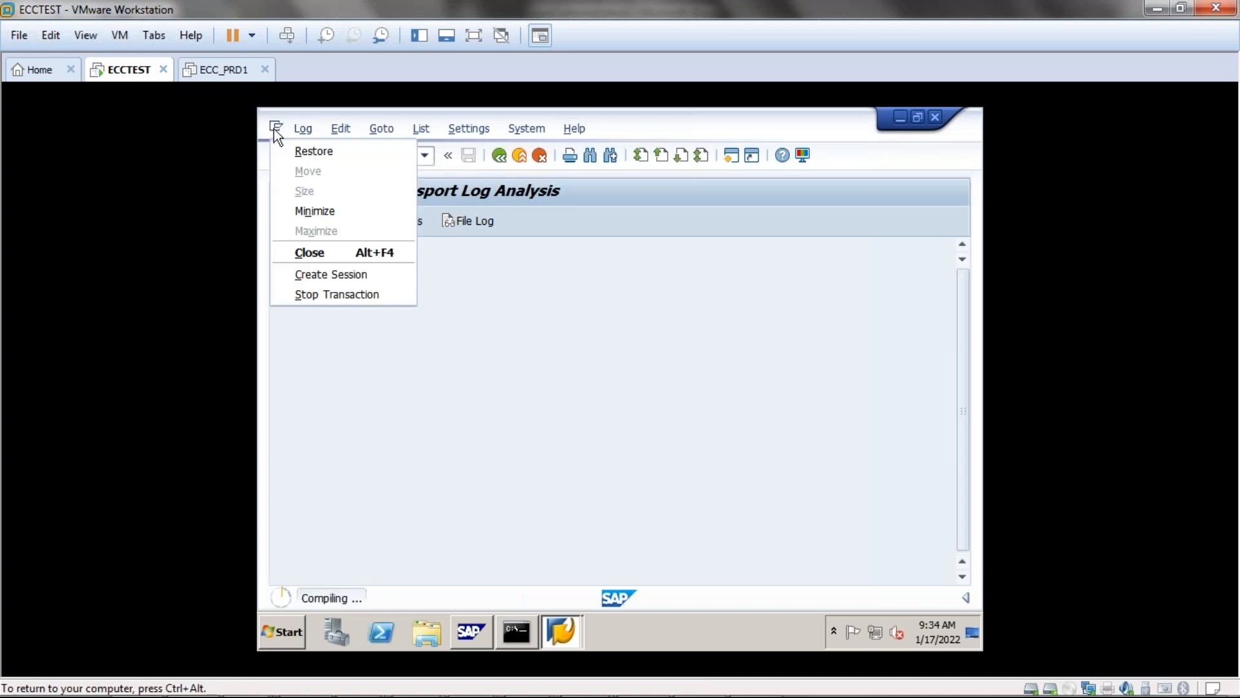
pyautogui.click(319, 296)
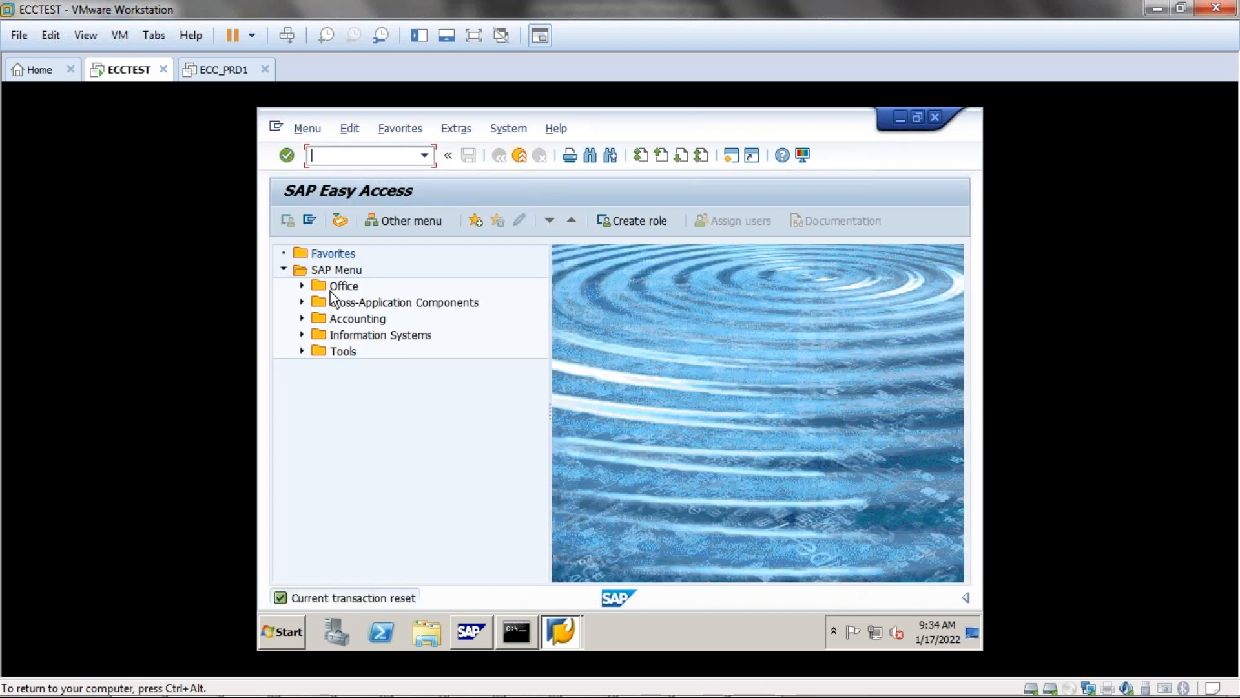
pyautogui.click(277, 129)
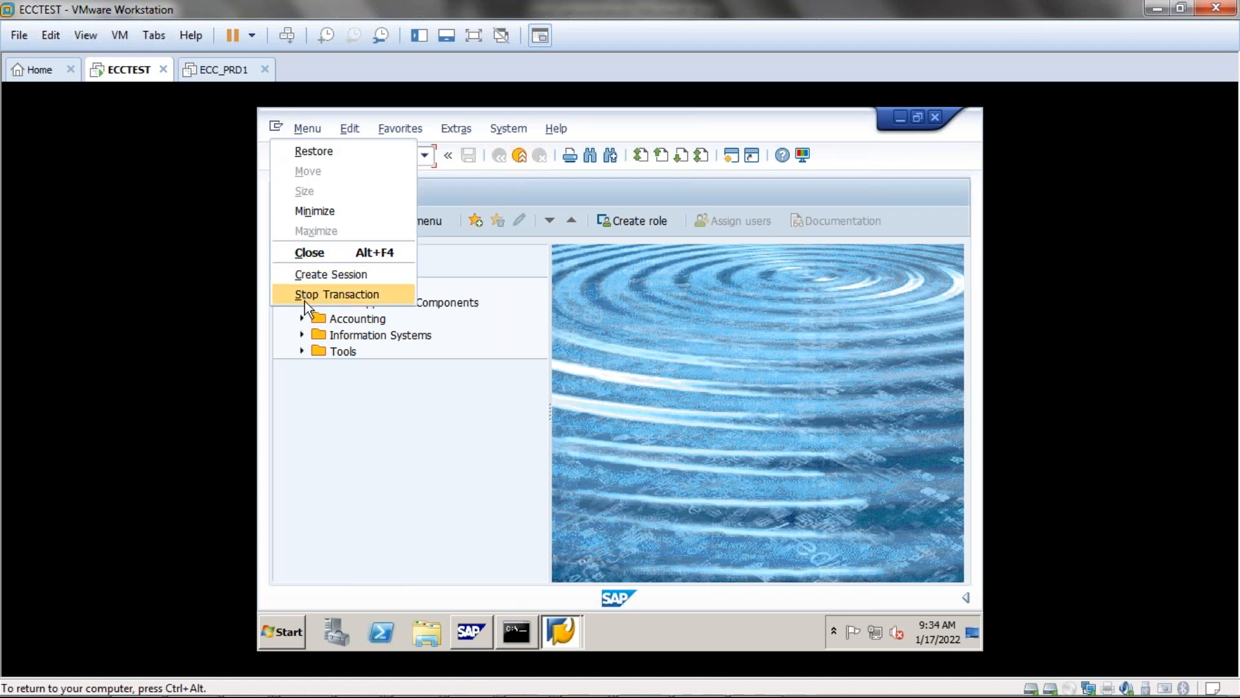
pyautogui.click(410, 396)
# Open SCC9 for target client 001, choose profile SAP_USER, and check the empty source destination list.
pyautogui.click(397, 160)
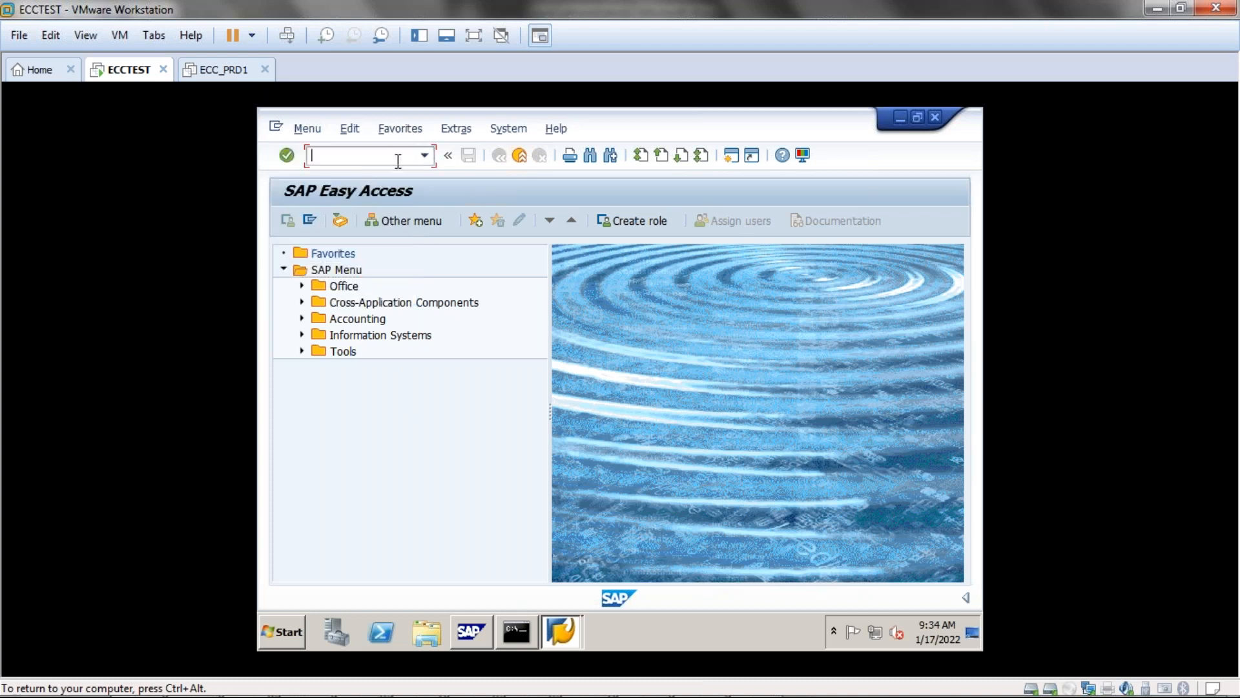
pyautogui.write('scc9')
pyautogui.press('Return')
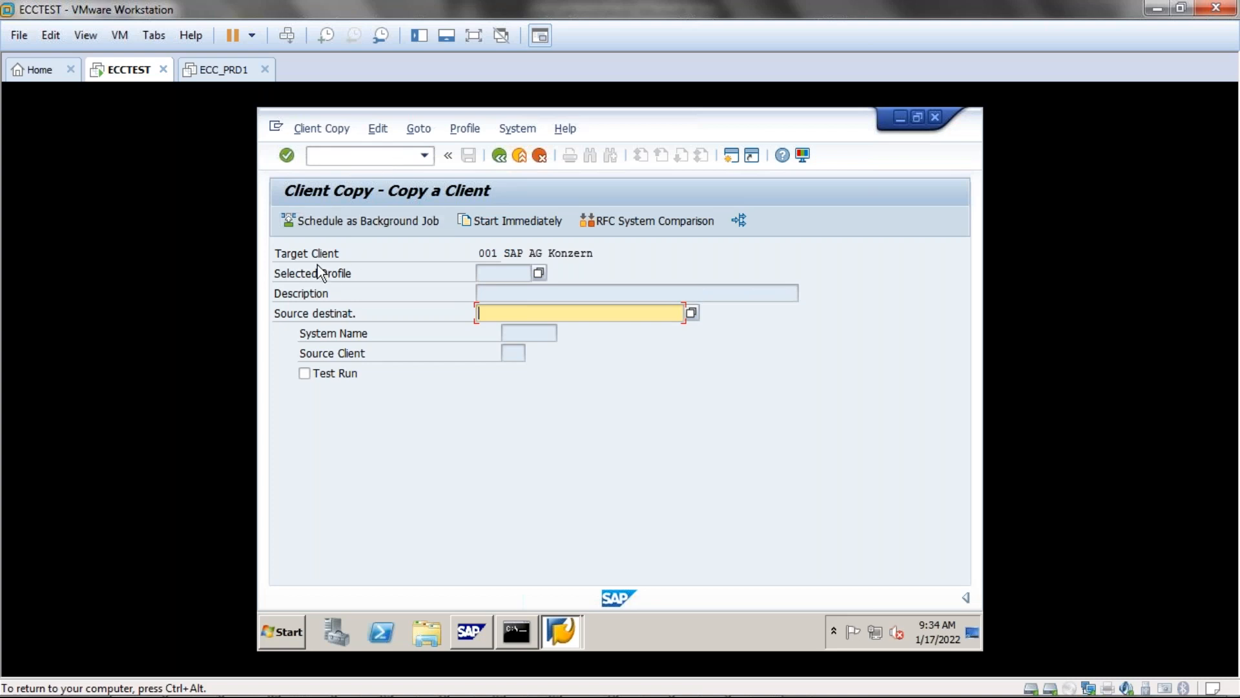
pyautogui.click(540, 276)
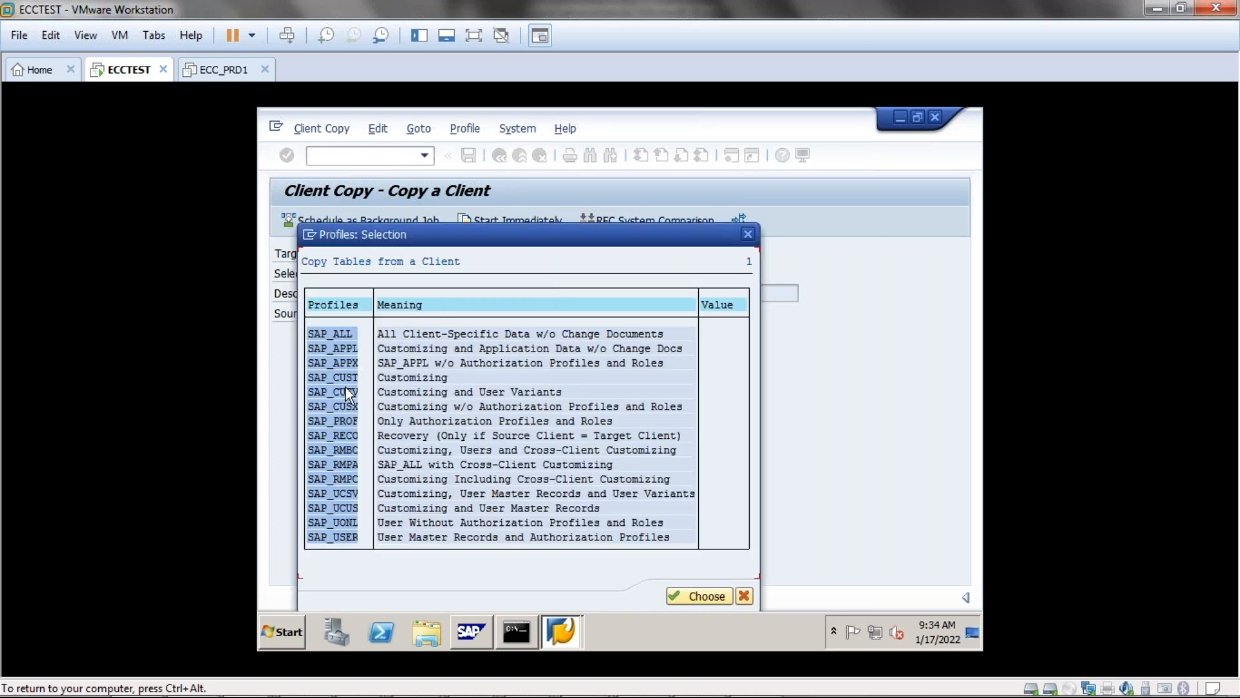
pyautogui.doubleClick(331, 536)
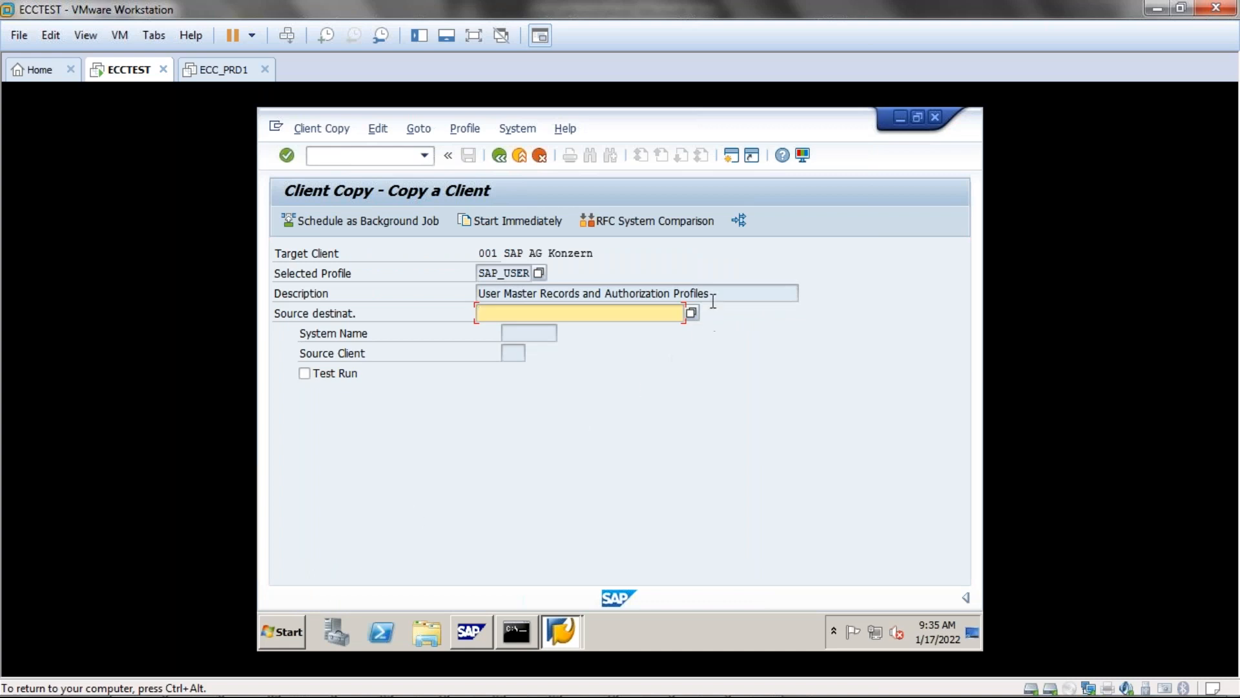
pyautogui.click(689, 313)
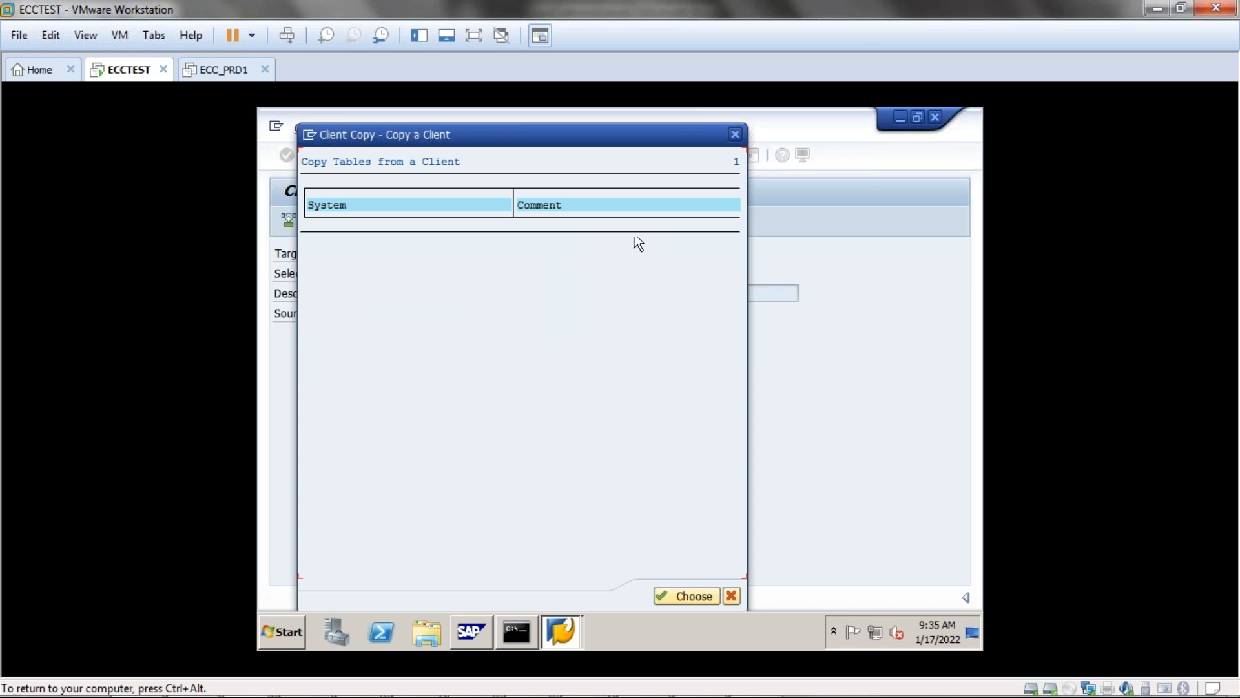
pyautogui.click(735, 133)
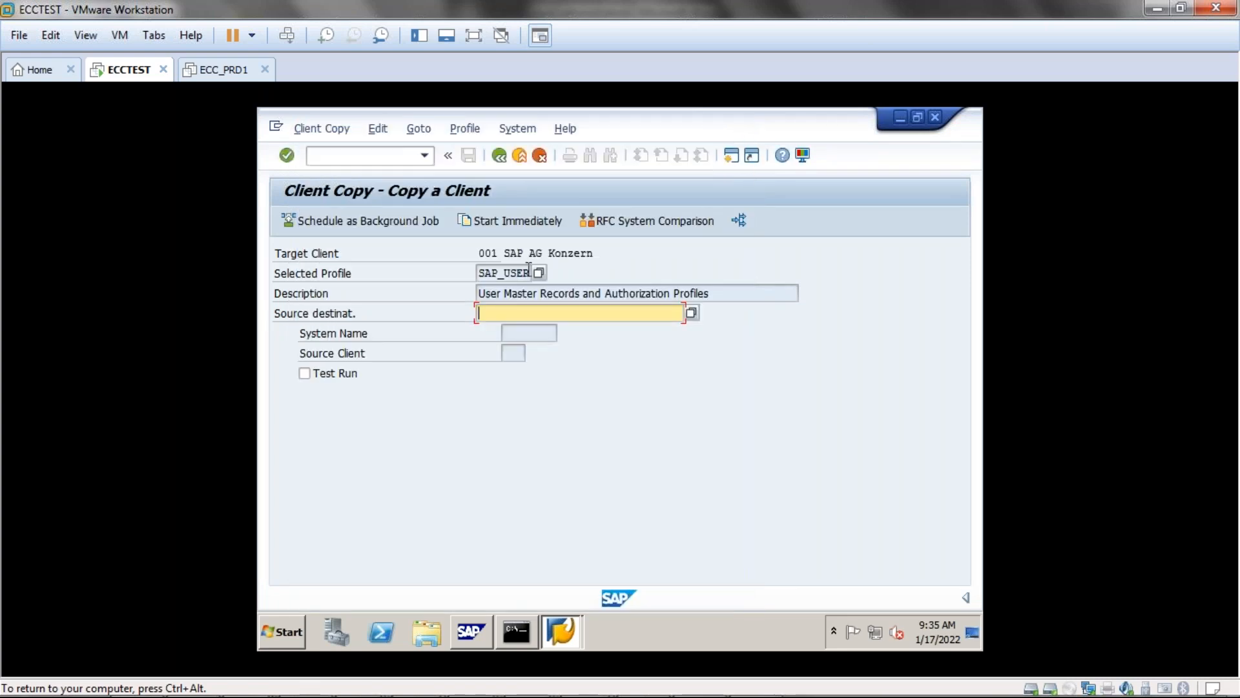
# Recheck the empty source destination list, visit System Name and Source Client, then release the VM.
pyautogui.click(692, 313)
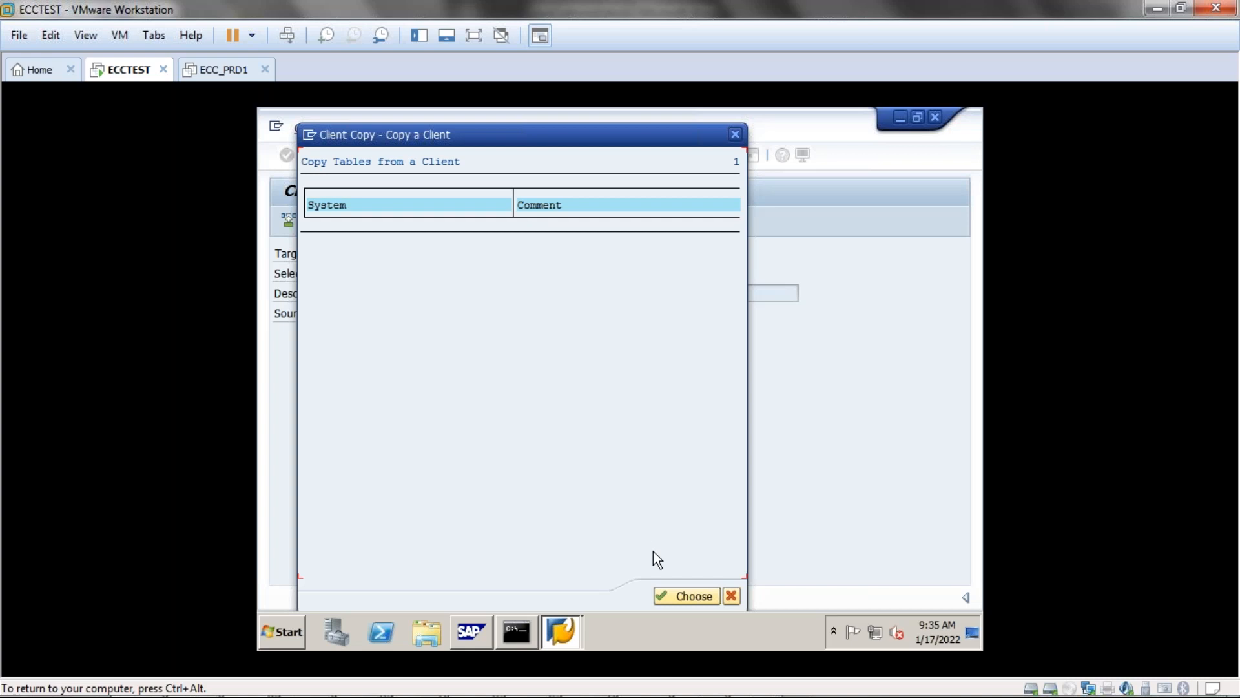
pyautogui.click(686, 597)
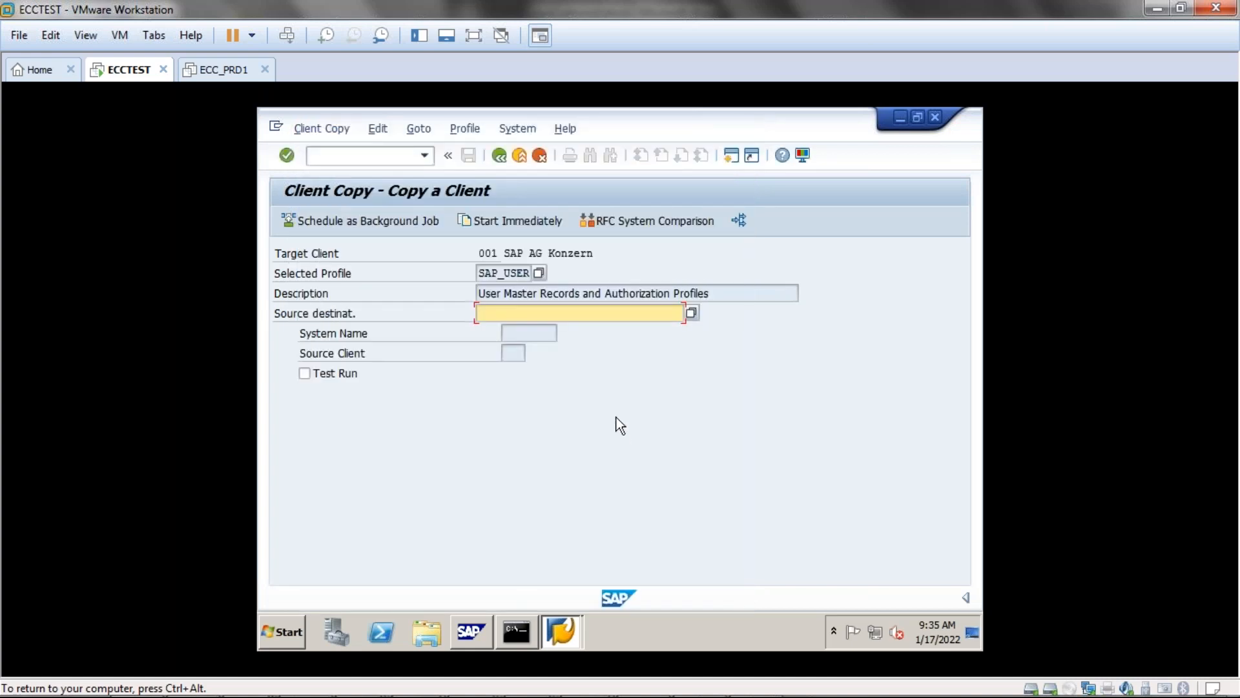
pyautogui.click(510, 332)
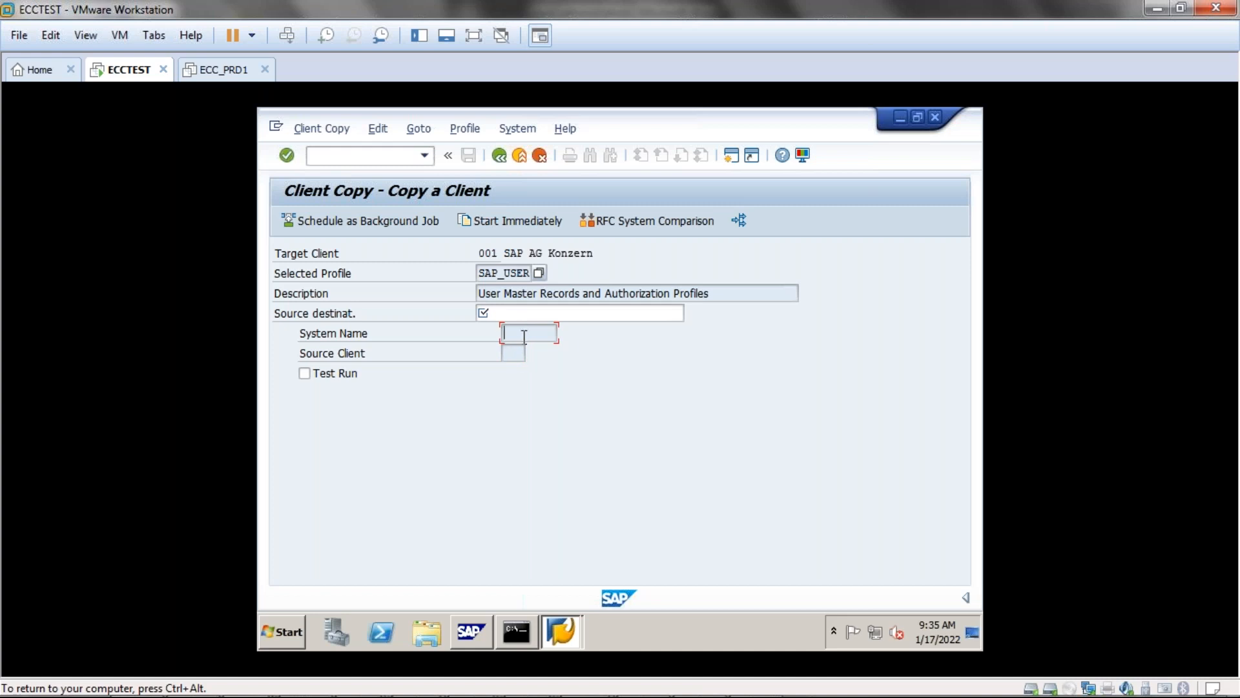
pyautogui.click(515, 357)
pyautogui.hotkey('ctrl', 'alt')
# Bring the client administration notes forward from the Word taskbar and scroll to the top.
pyautogui.moveTo(472, 679)
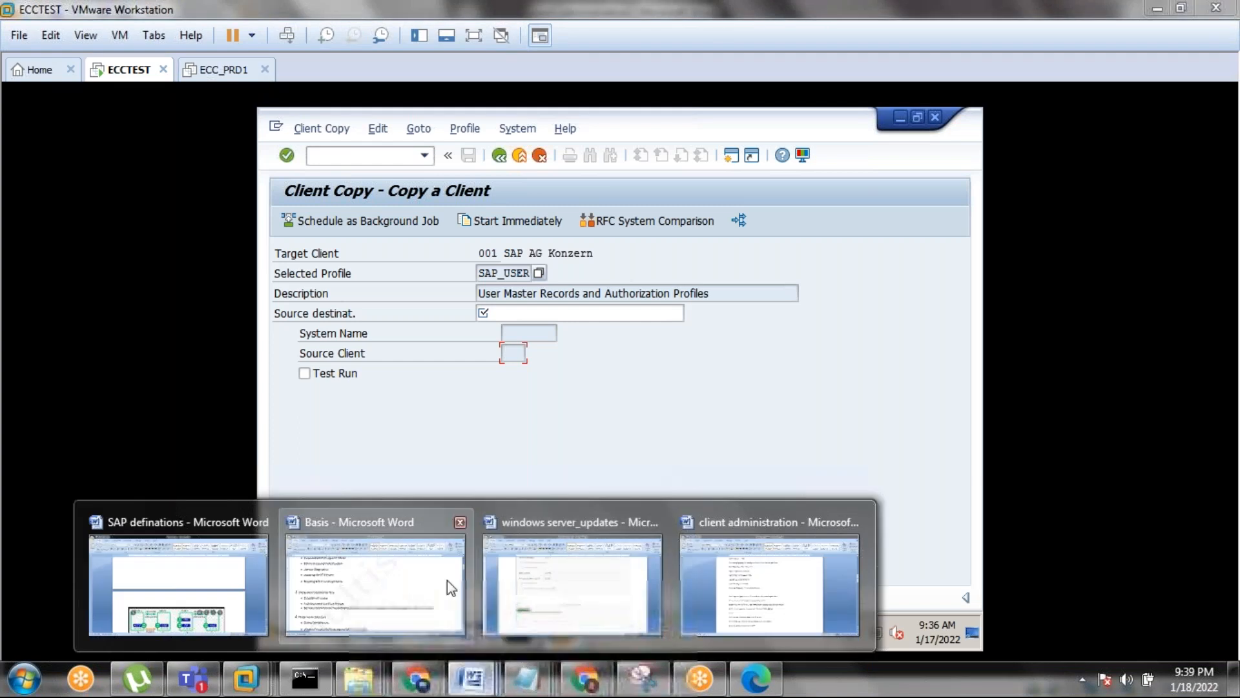
pyautogui.click(424, 575)
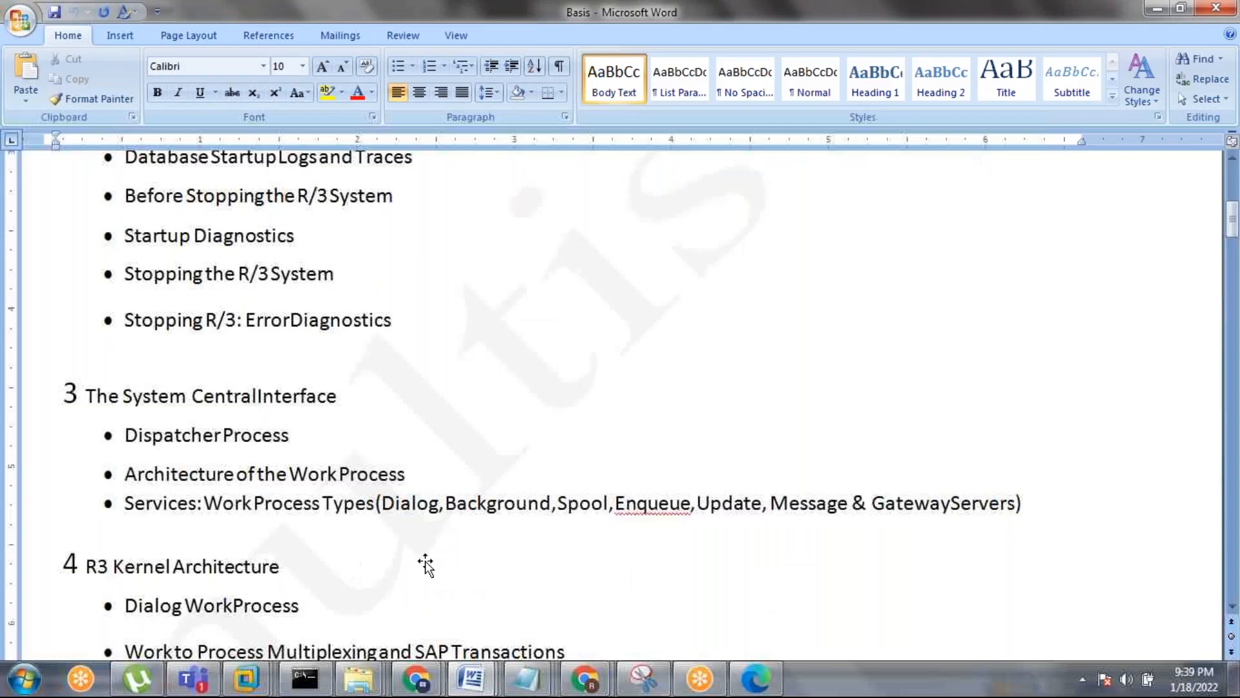
pyautogui.moveTo(472, 678)
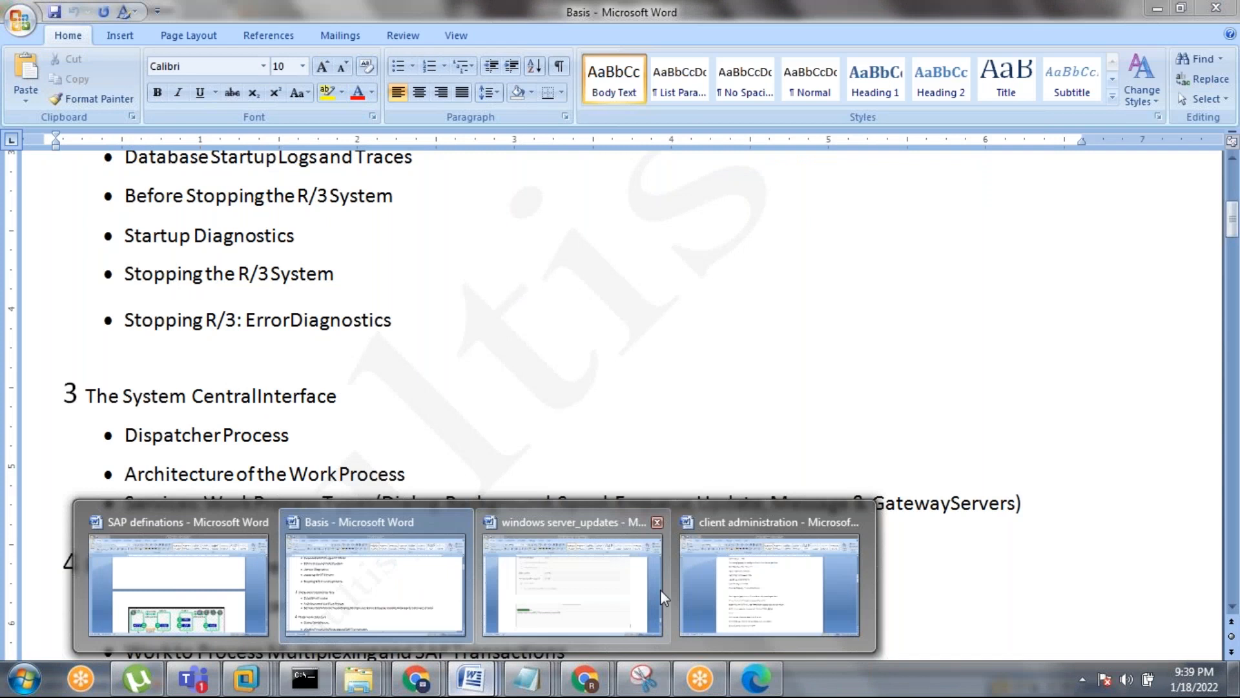
pyautogui.click(710, 589)
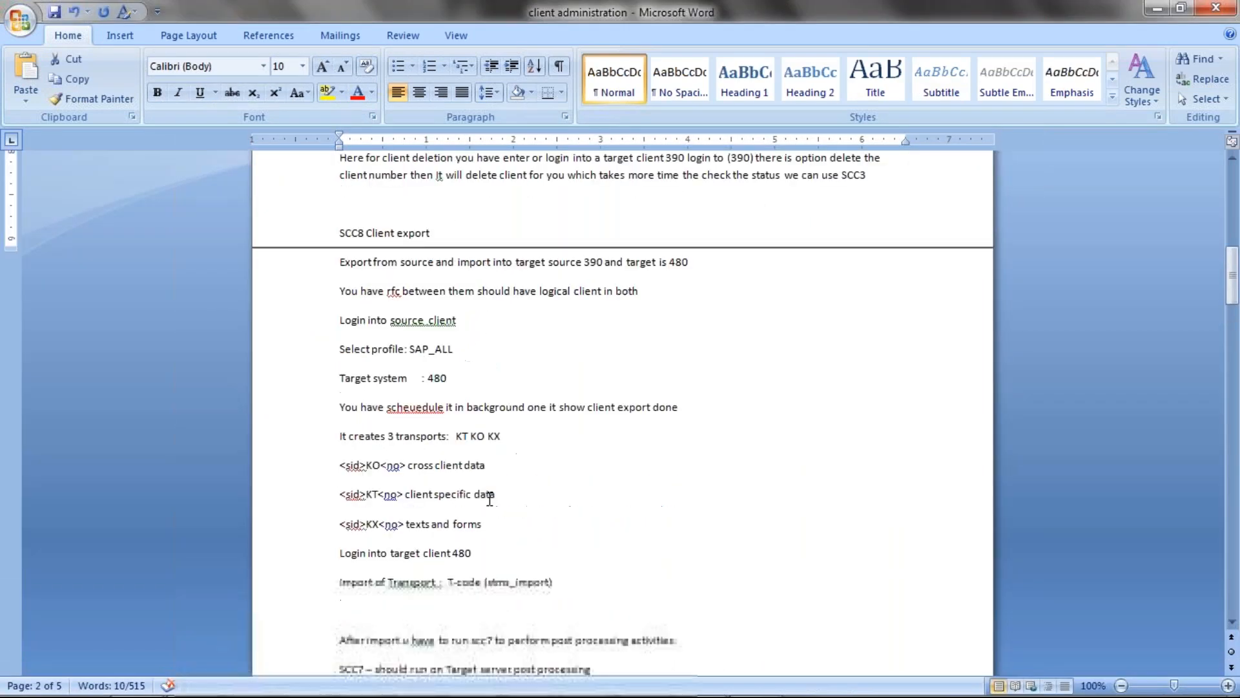
pyautogui.scroll(20, 489, 499)
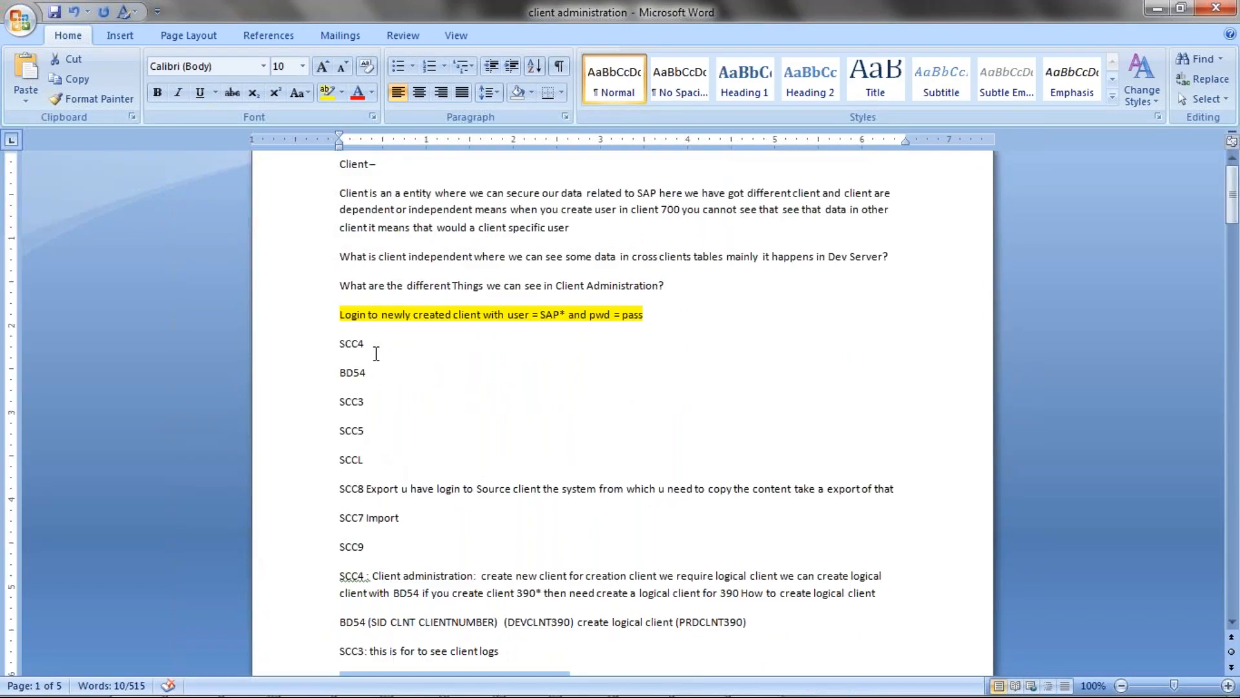
# Highlight the transaction code list from SCC4 through SCC9, pointing out the SCCL entry.
pyautogui.moveTo(340, 575); pyautogui.dragTo(399, 518)
pyautogui.click(343, 546)
pyautogui.click(342, 517)
pyautogui.moveTo(340, 460); pyautogui.dragTo(366, 455)
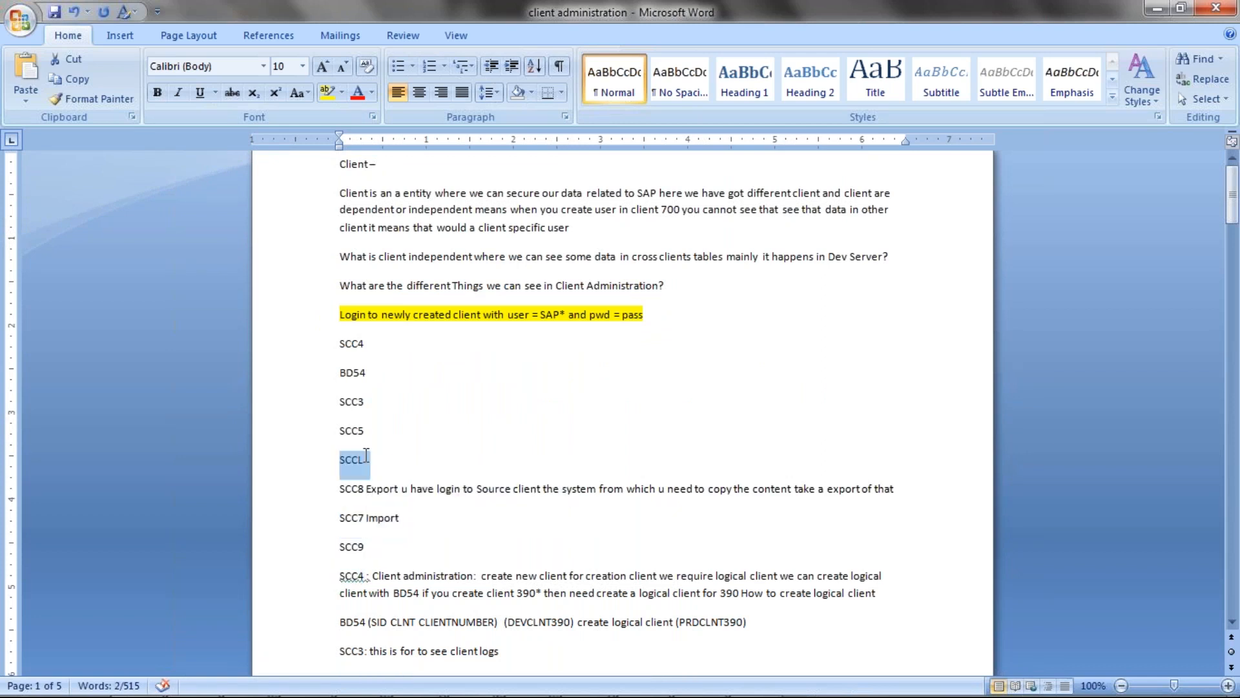
pyautogui.moveTo(339, 343); pyautogui.dragTo(368, 556)
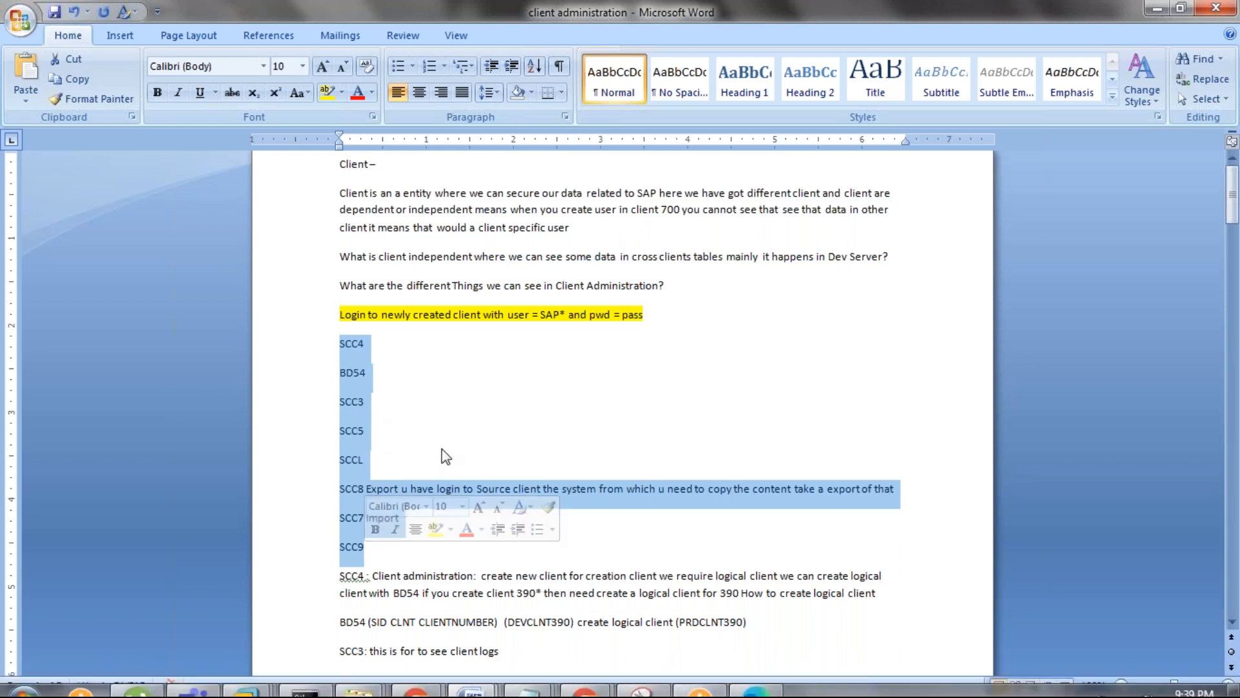
# Scroll down to the SCCL local copy notes for client 400 to 390 with SAP_USER or SAP_ALL profiles.
pyautogui.scroll(-6, 446, 456)
pyautogui.scroll(6, 446, 456)
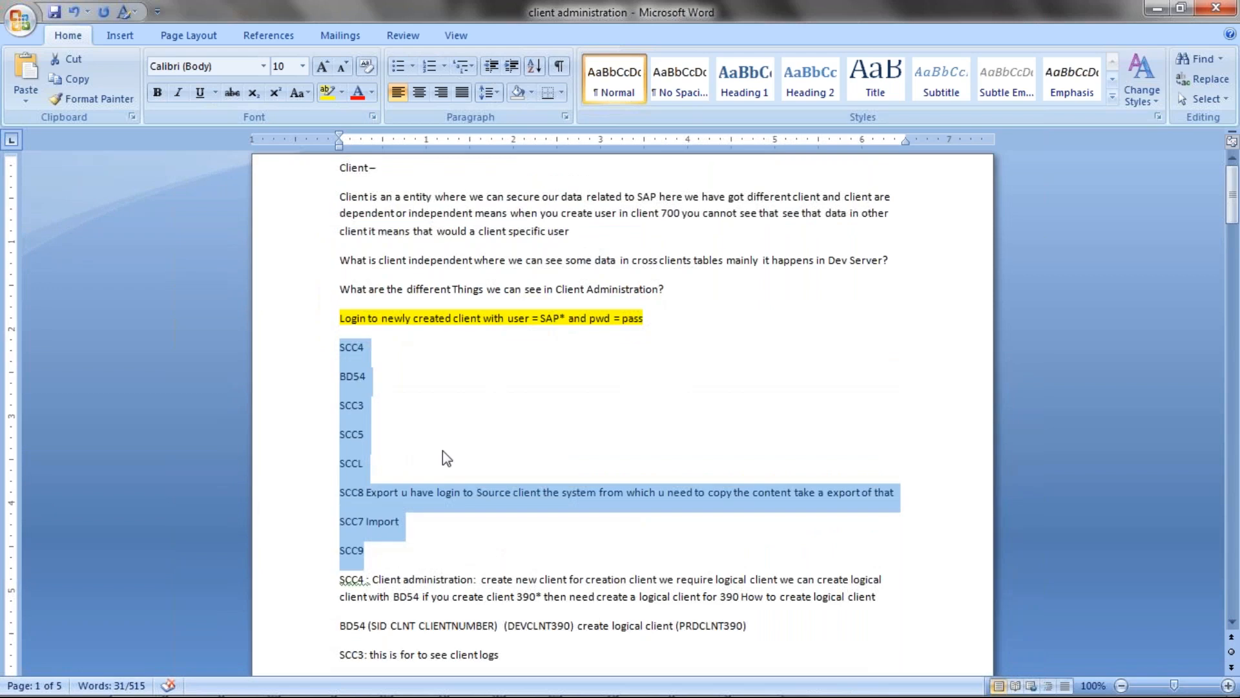
pyautogui.scroll(-6, 443, 451)
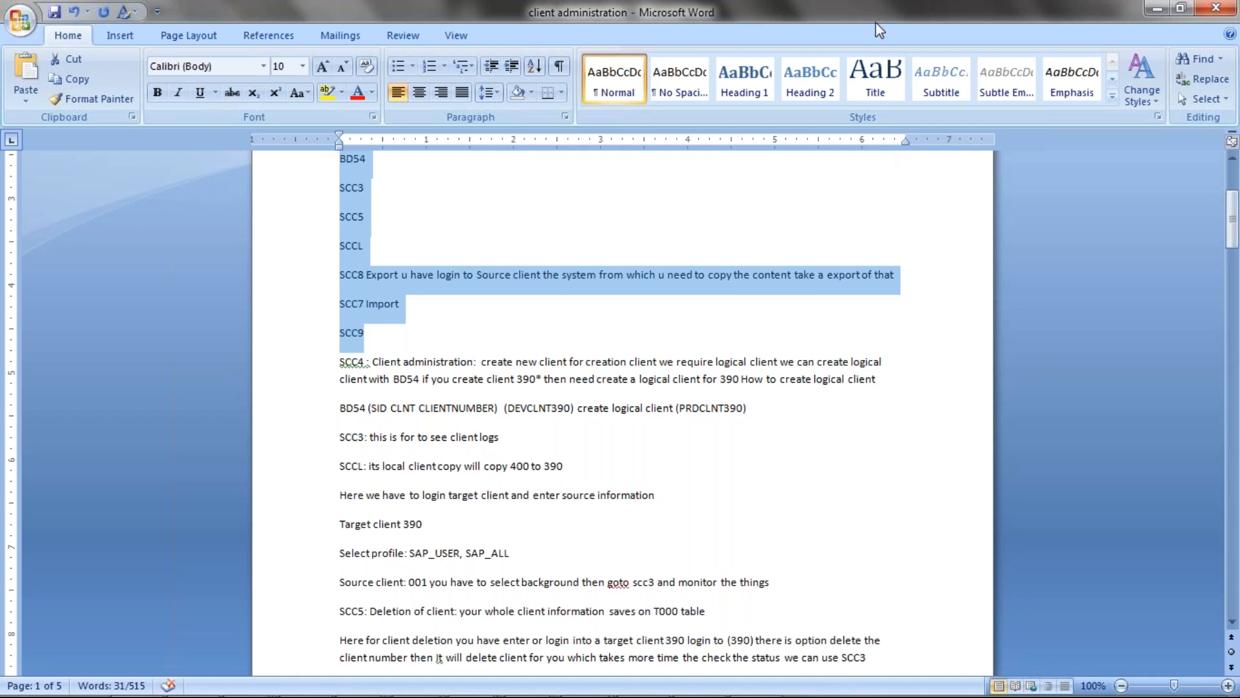
pyautogui.hotkey('alt', 'Tab')
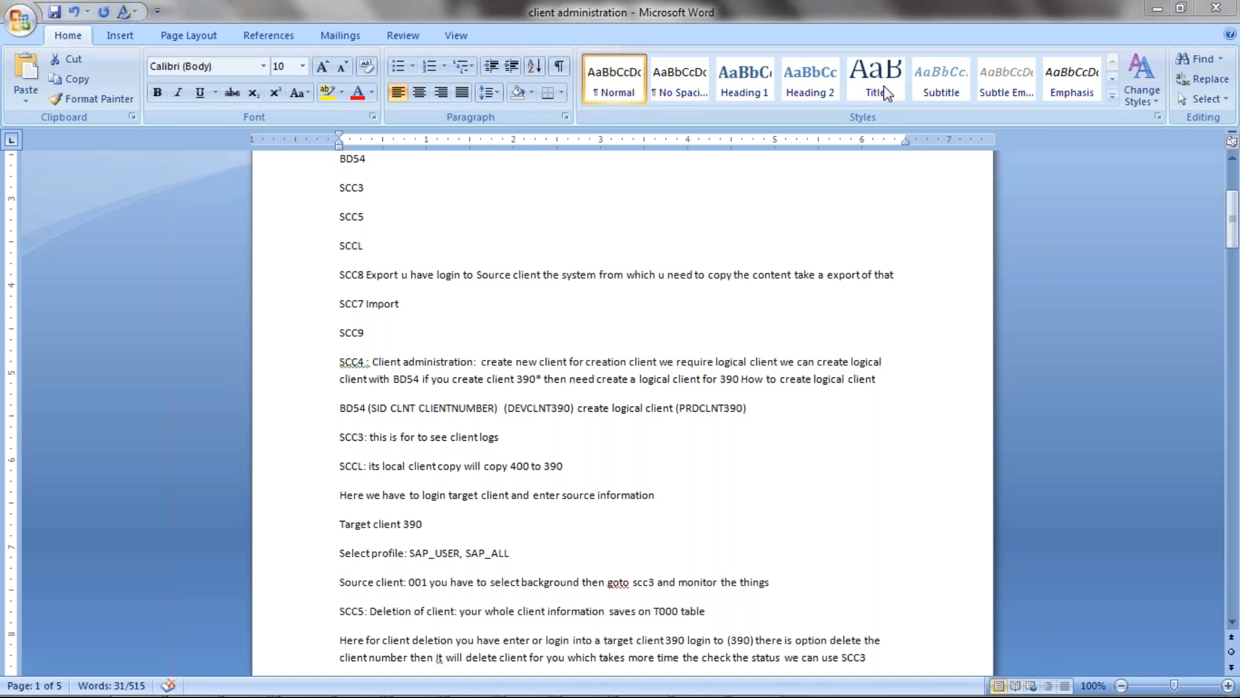
# Focus the client administration document and scroll down through the SCC client copy notes.
pyautogui.click(360, 366)
pyautogui.click(420, 343)
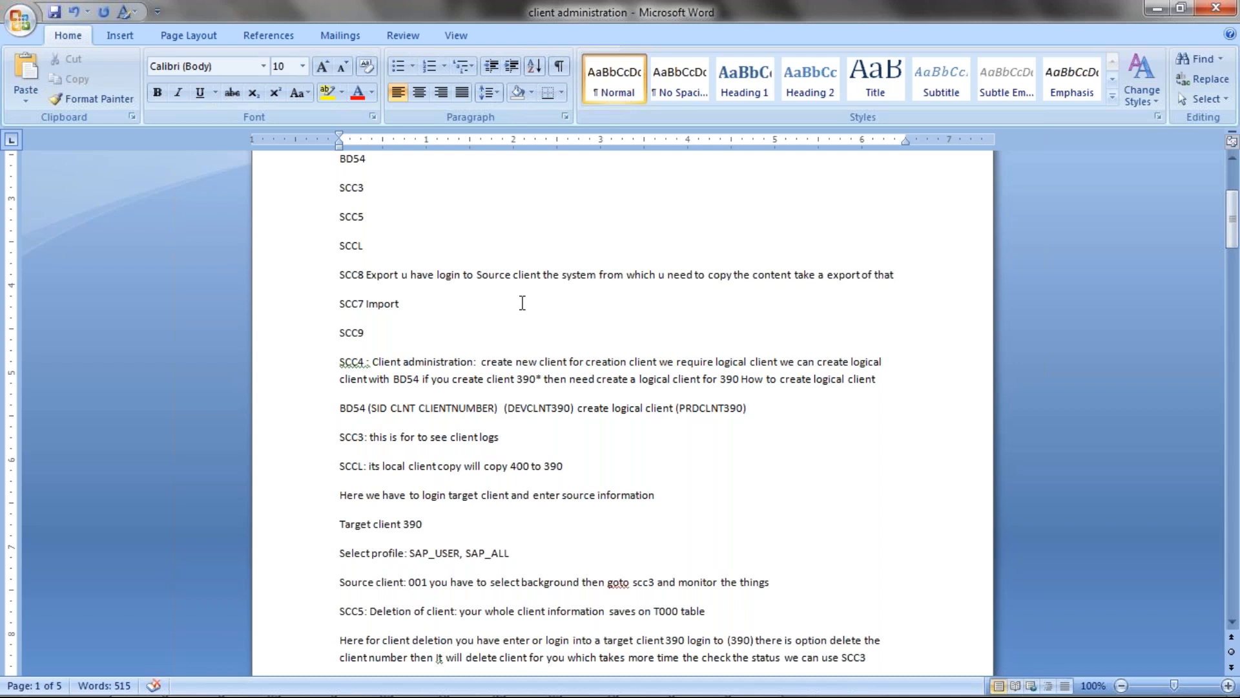
pyautogui.scroll(-1, 394, 639)
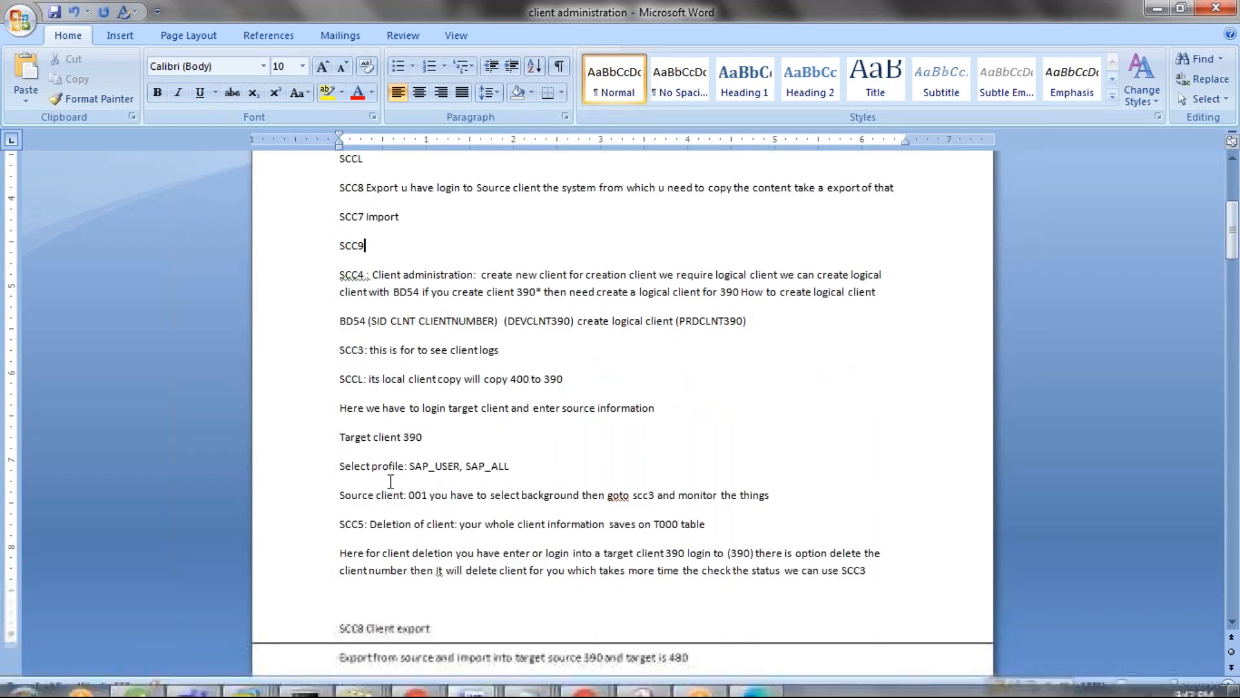
pyautogui.scroll(-1, 404, 523)
pyautogui.scroll(-7, 392, 498)
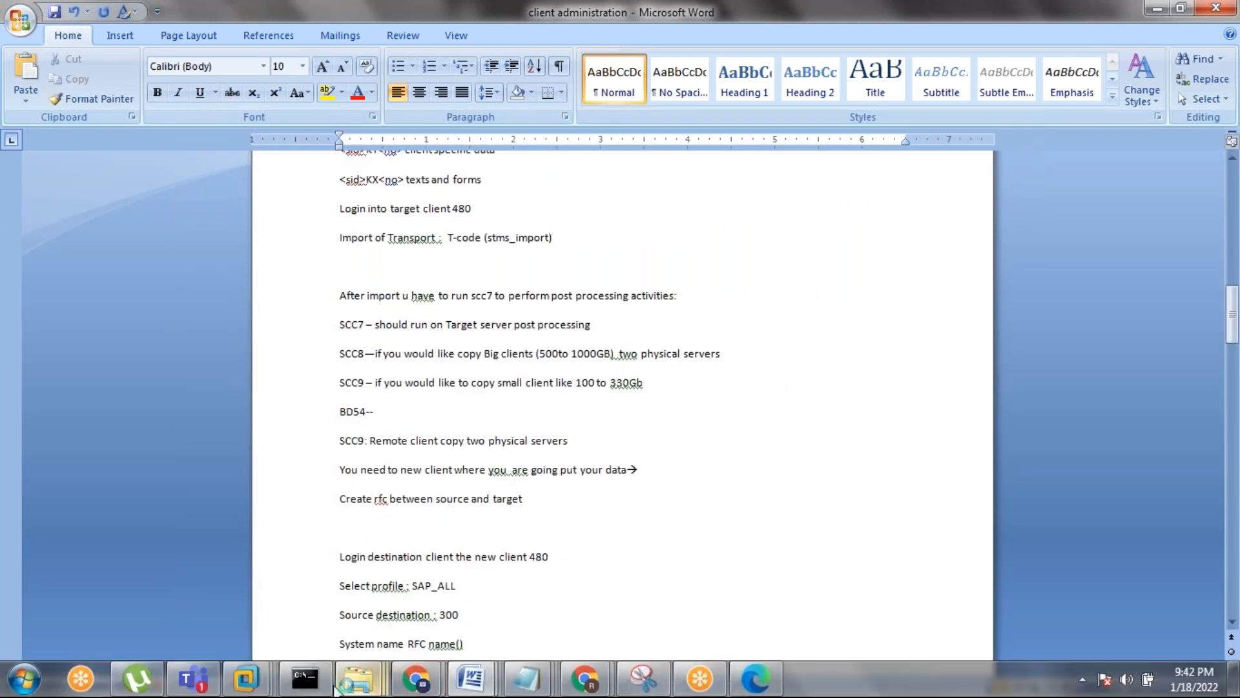
# Switch to the ECCTEST virtual machine and dismiss the Citrix update prompt.
pyautogui.moveTo(246, 678)
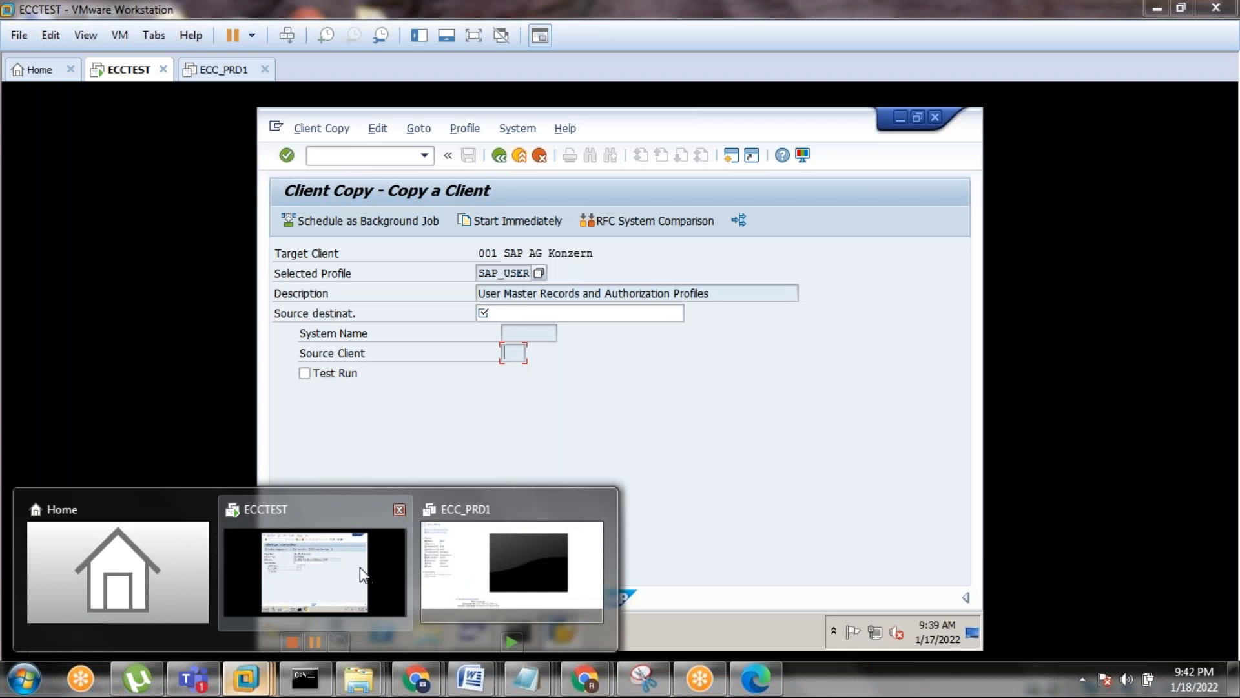
pyautogui.click(359, 568)
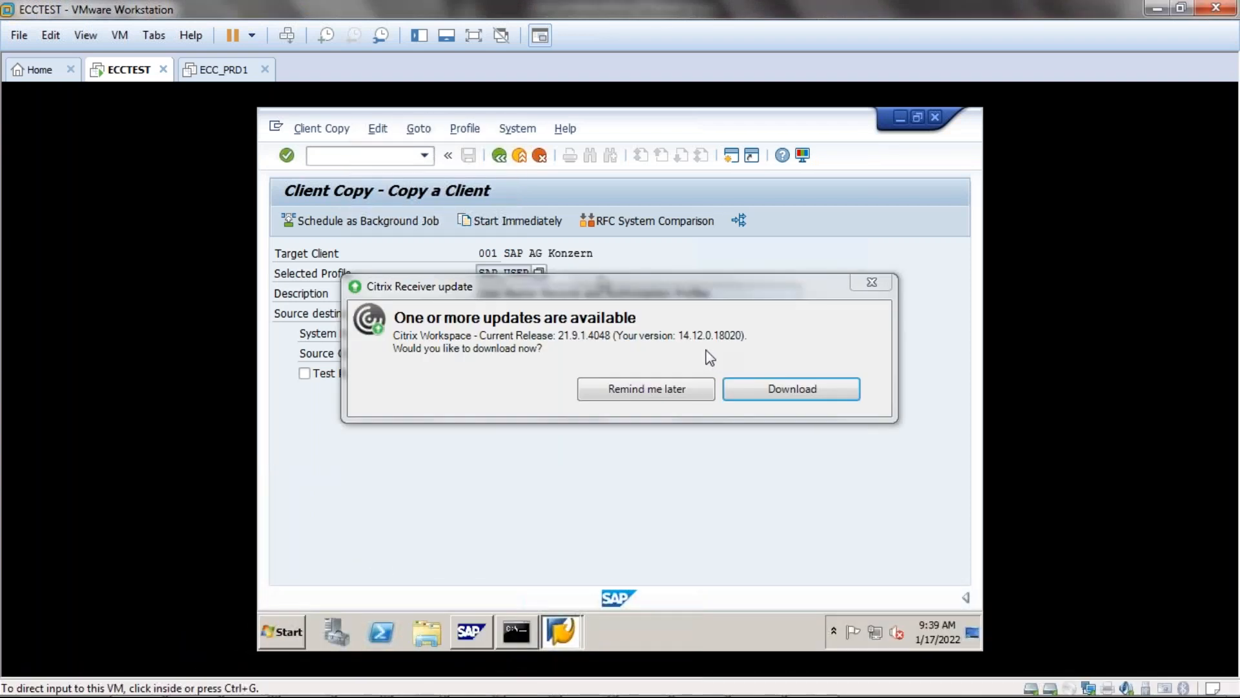
pyautogui.click(871, 283)
# Start Role Maintenance with /npfcg and reposition the SAP window.
pyautogui.click(332, 157)
pyautogui.write('/')
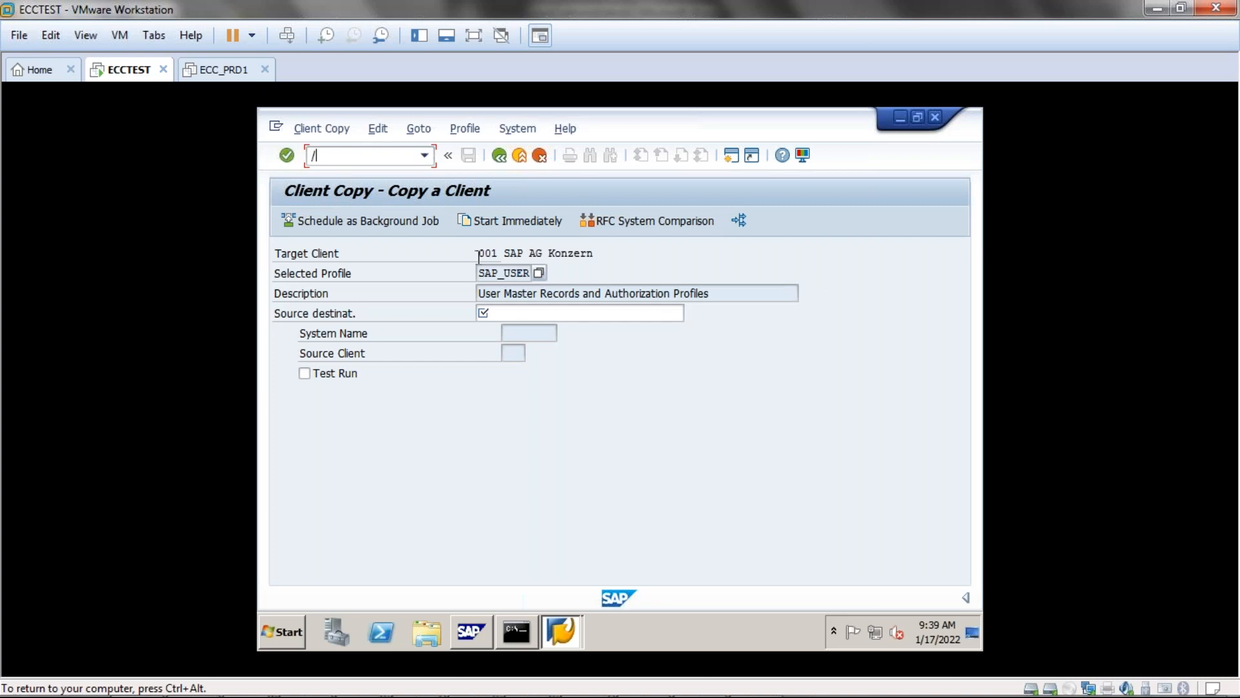
pyautogui.write('npfcg')
pyautogui.press('Return')
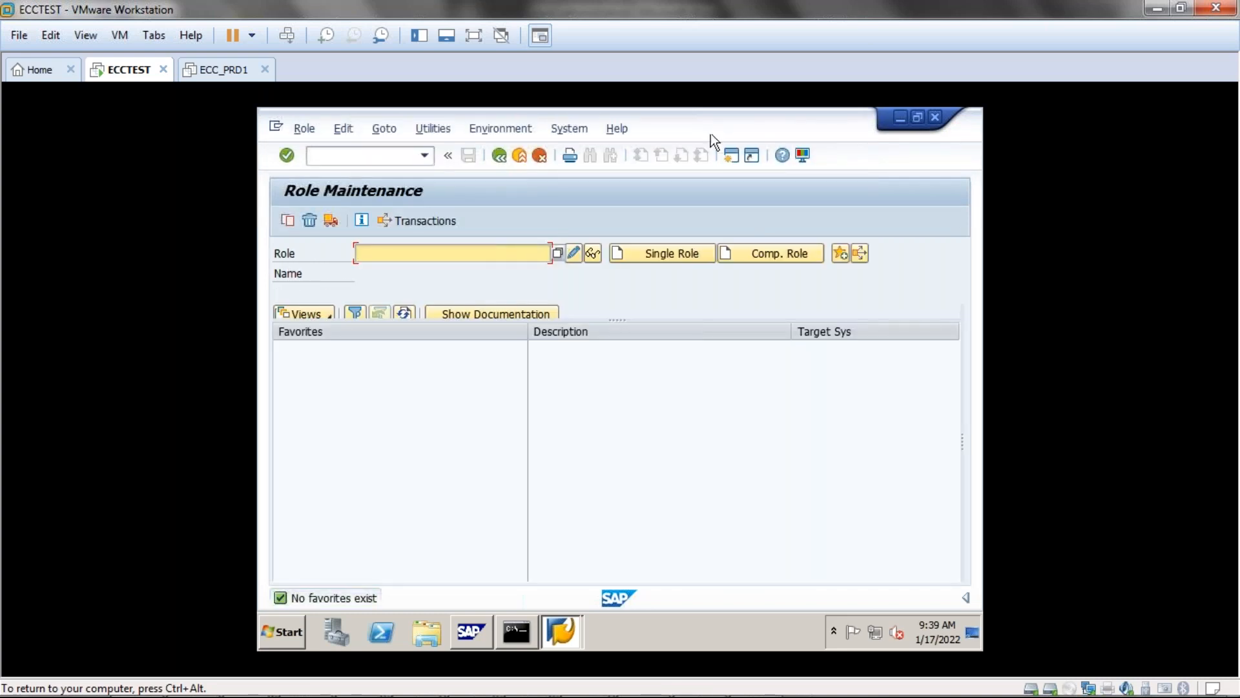
pyautogui.moveTo(722, 124); pyautogui.dragTo(664, 121)
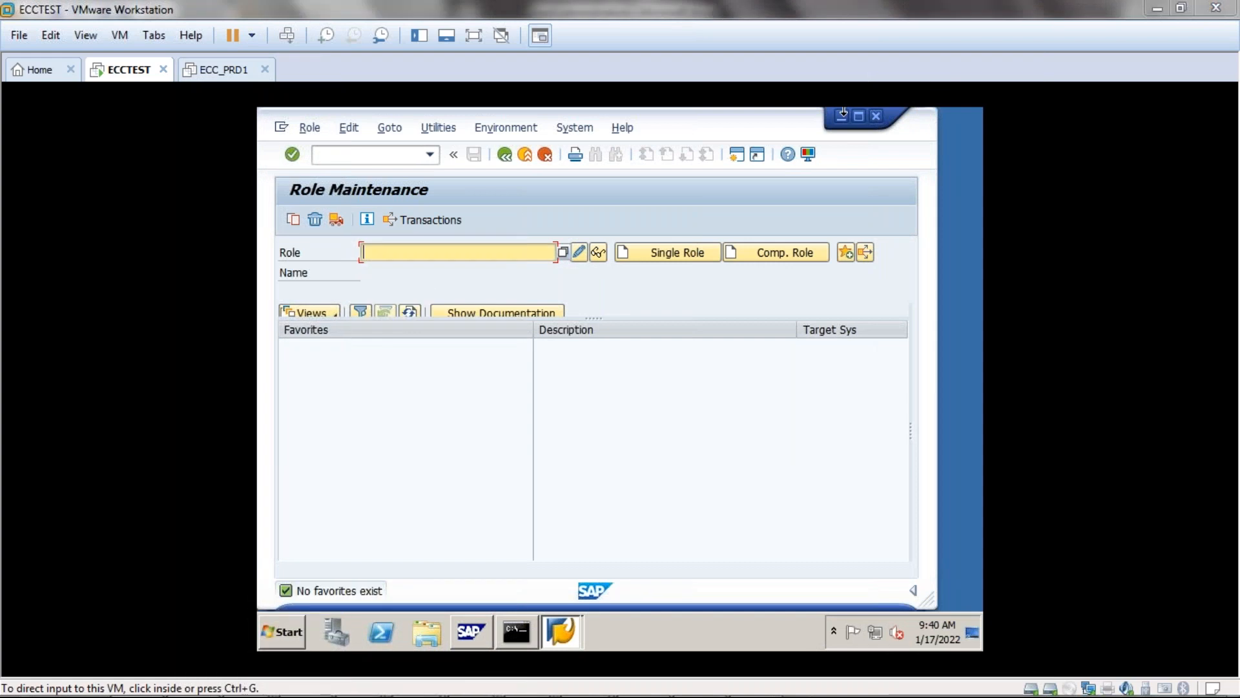
# Bring the Avadesh_basis Explorer window forward and open Roles_authorizations in Word.
pyautogui.moveTo(485, 690)
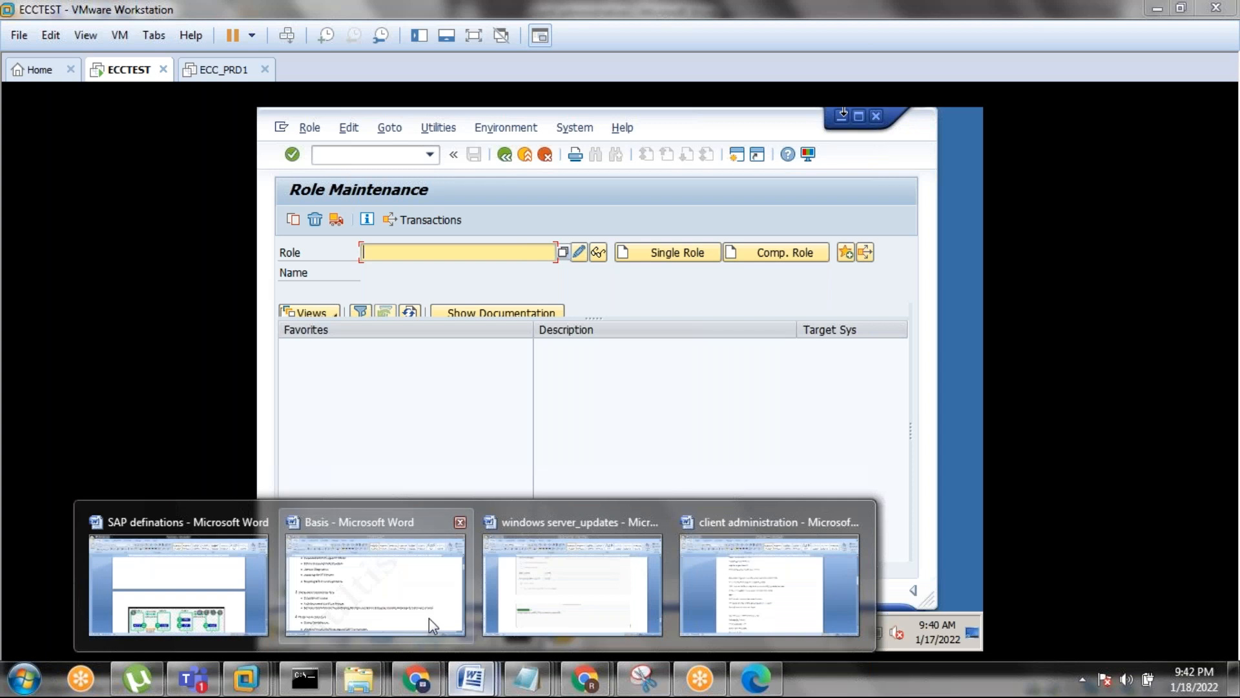
pyautogui.moveTo(431, 619)
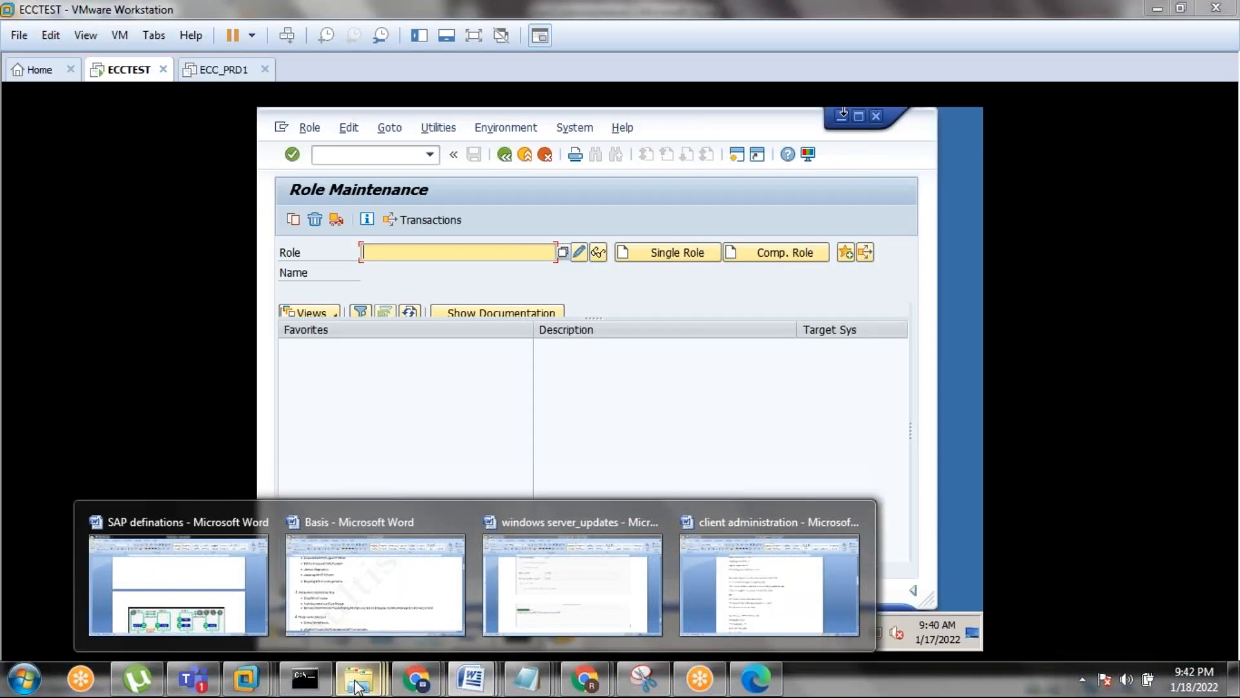
pyautogui.moveTo(356, 662)
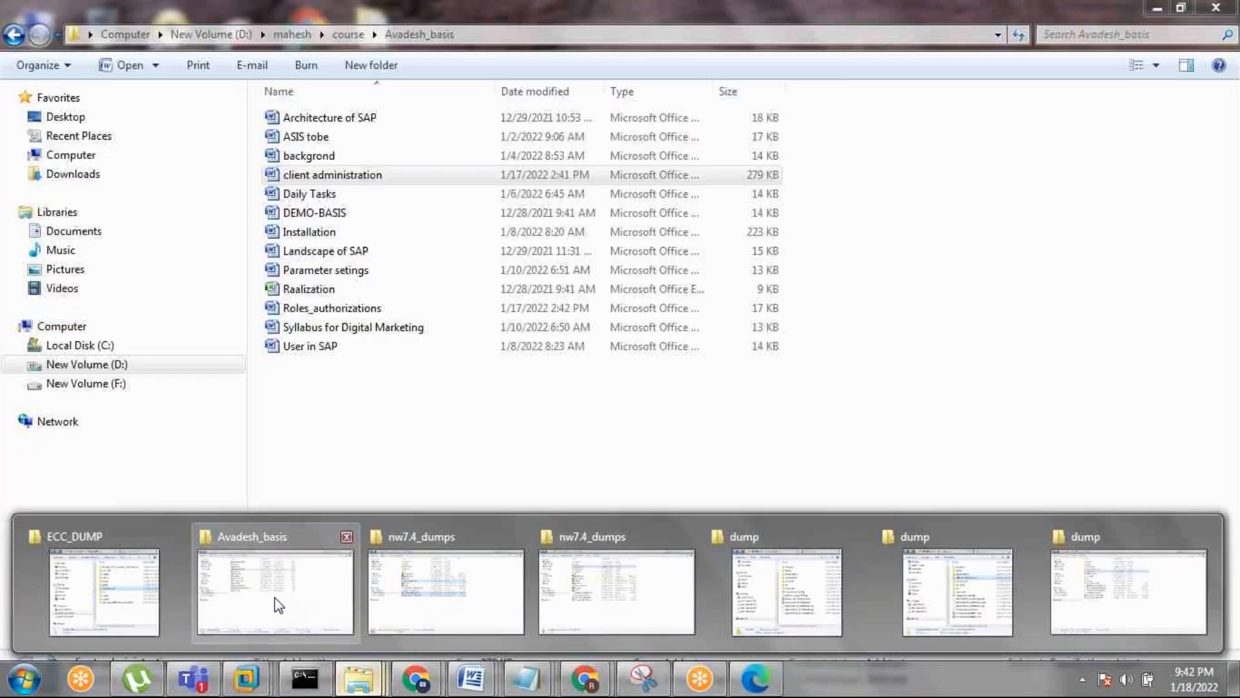
pyautogui.moveTo(688, 600)
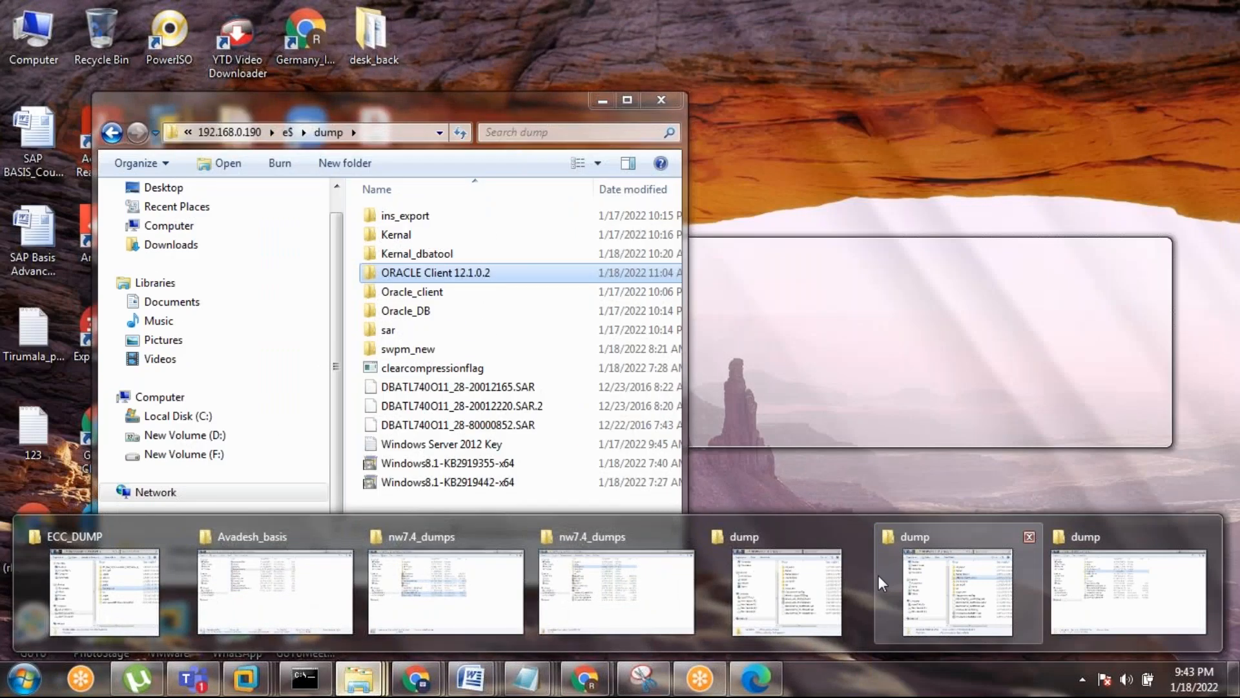
pyautogui.moveTo(774, 587)
pyautogui.click(294, 585)
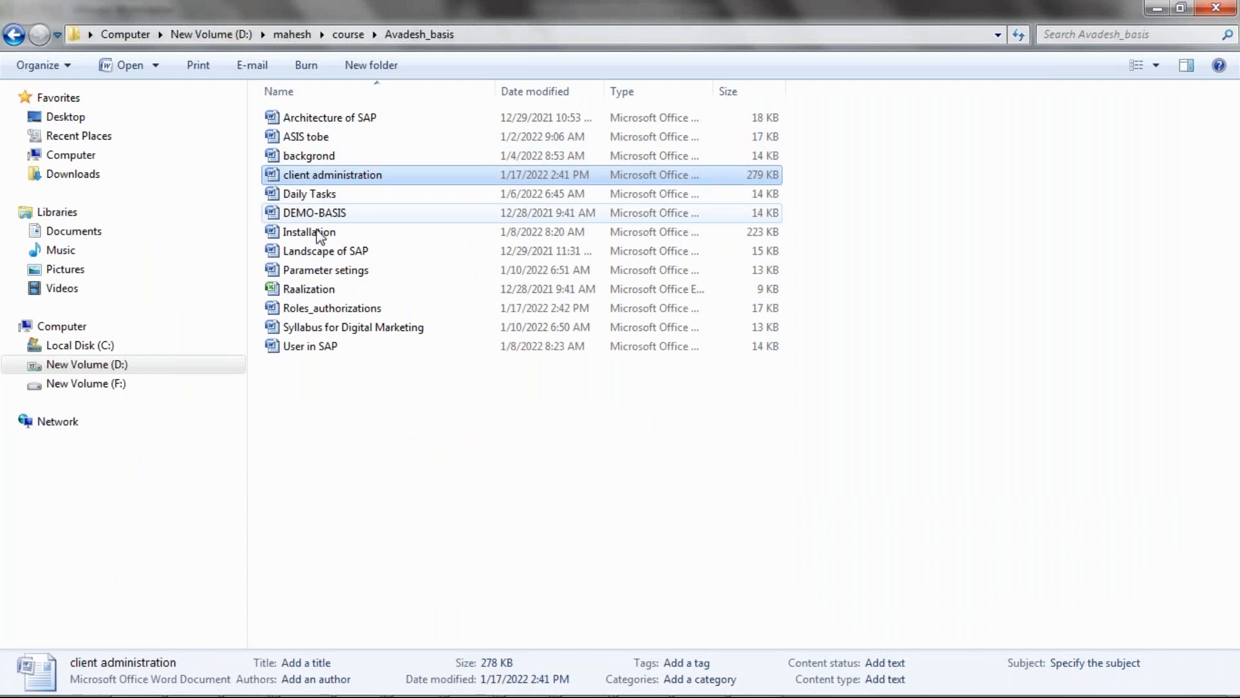
pyautogui.doubleClick(324, 310)
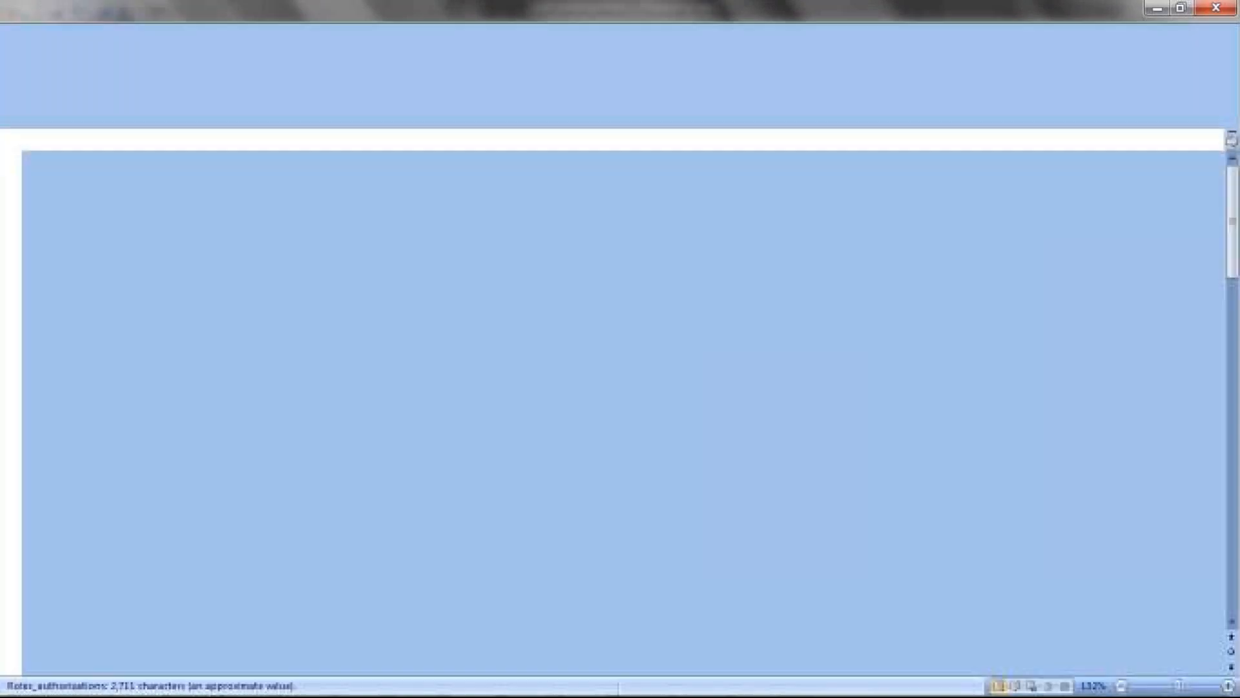
pyautogui.scroll(-8, 326, 313)
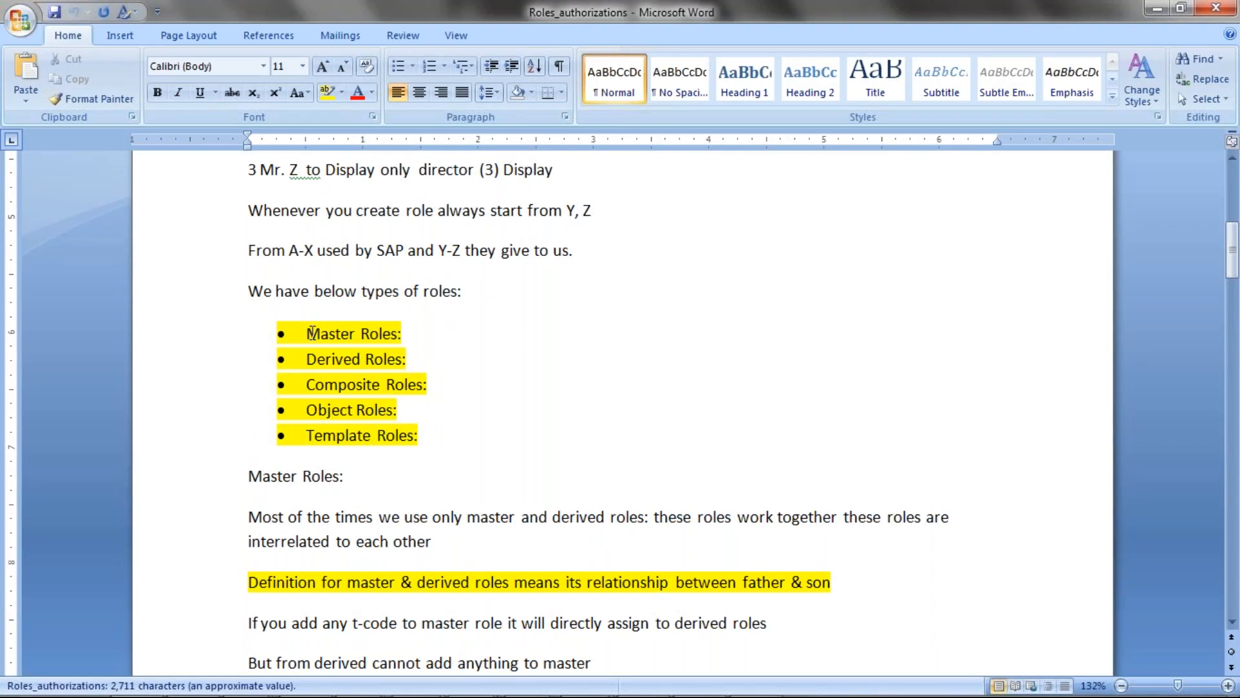
pyautogui.moveTo(308, 334); pyautogui.dragTo(407, 334)
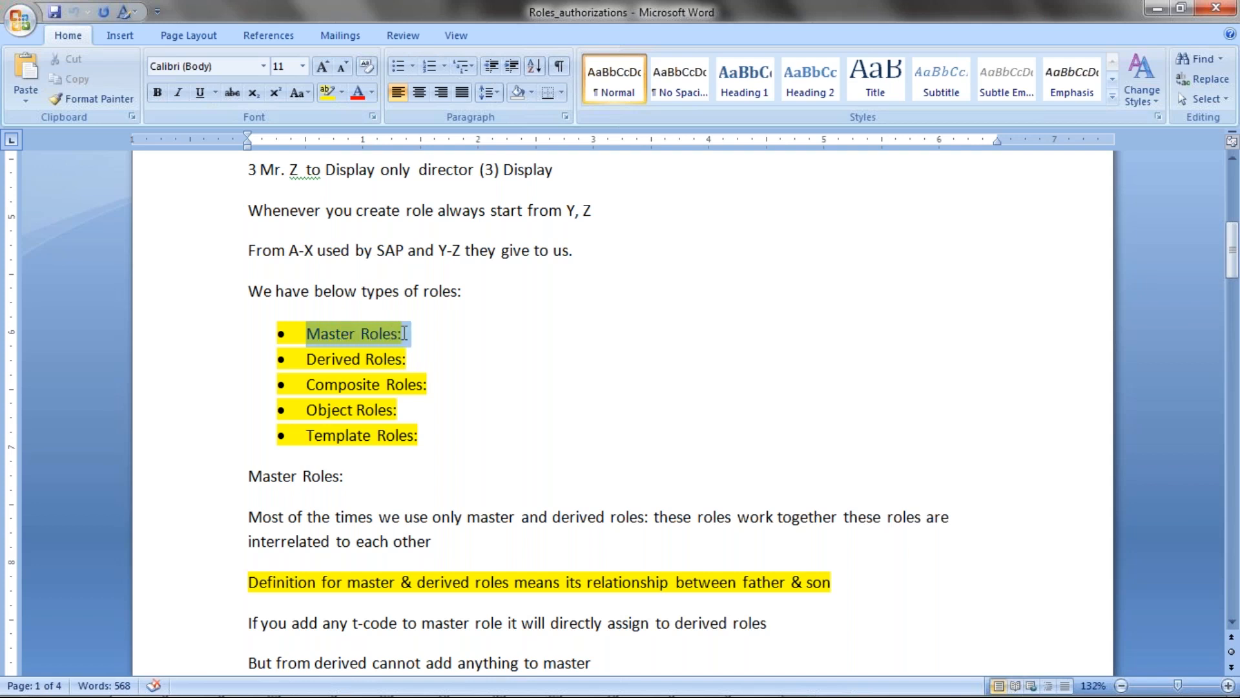
pyautogui.click(310, 357)
pyautogui.moveTo(310, 357); pyautogui.dragTo(413, 358)
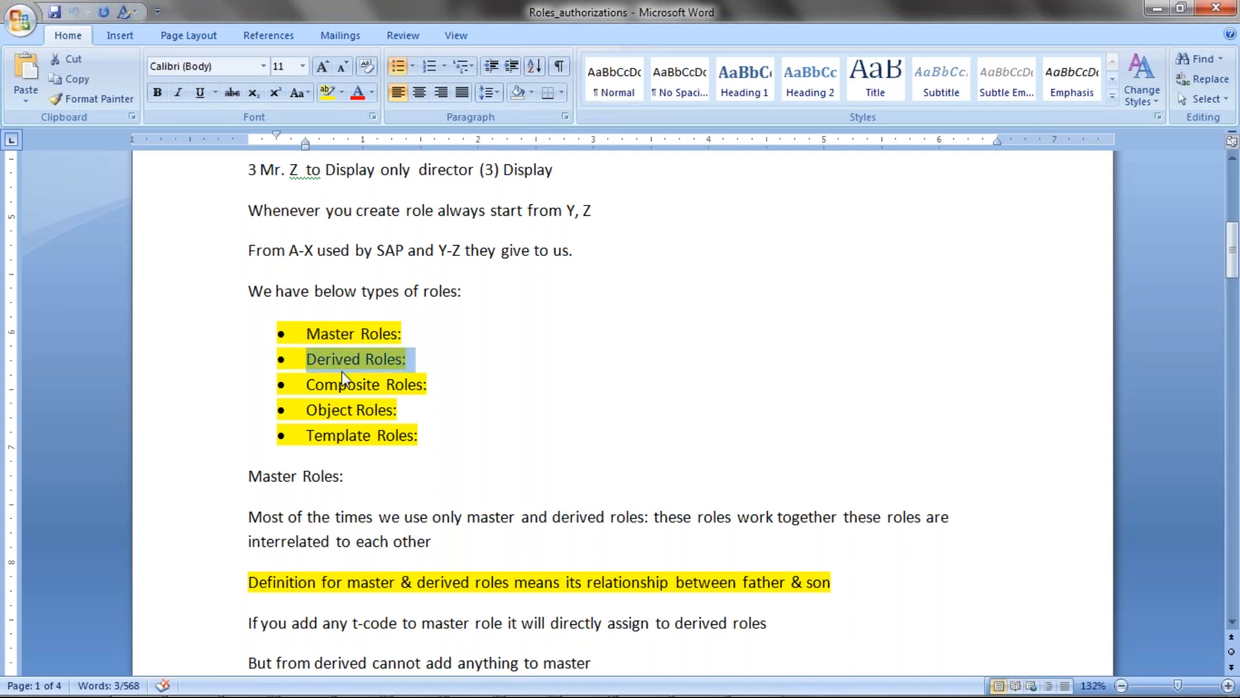
pyautogui.moveTo(310, 380); pyautogui.dragTo(429, 386)
pyautogui.click(425, 384)
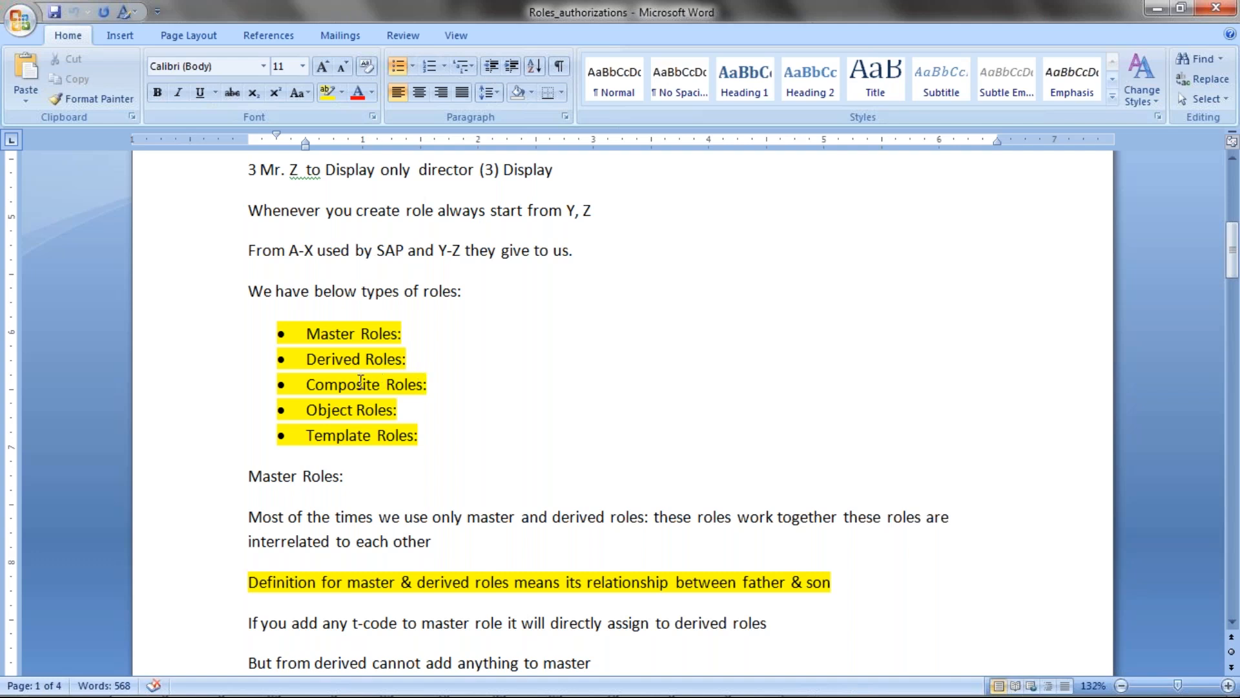
pyautogui.moveTo(309, 333); pyautogui.dragTo(413, 334)
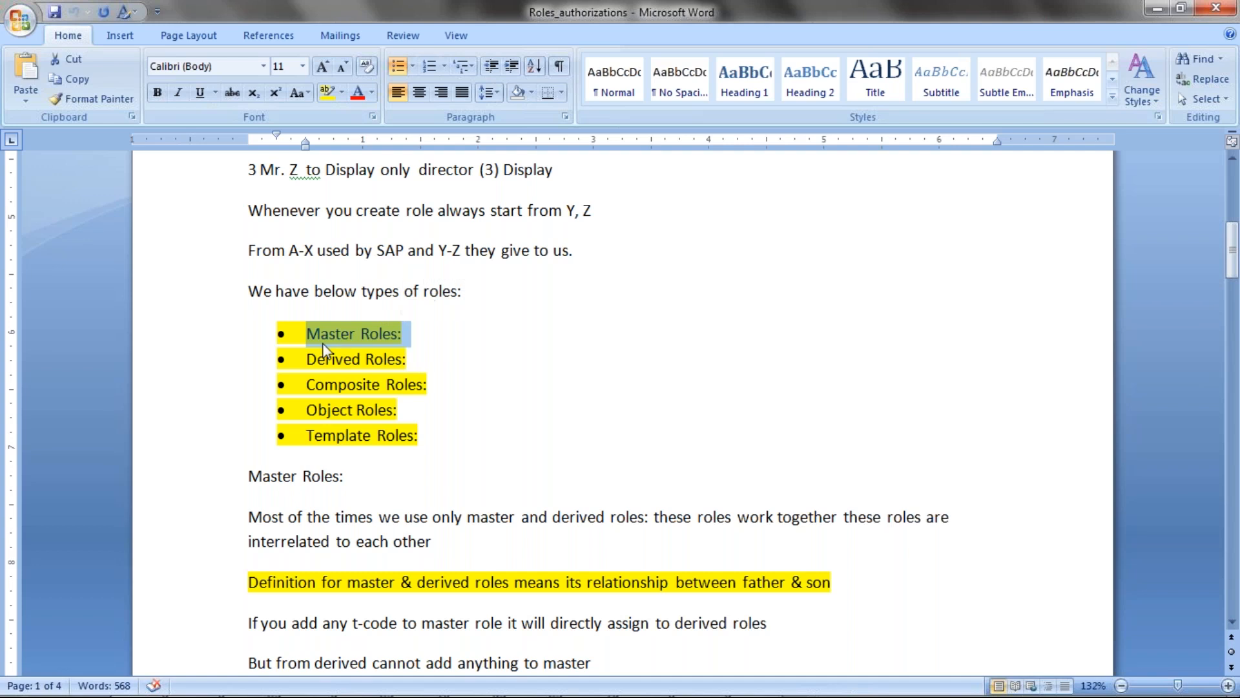
pyautogui.moveTo(308, 359); pyautogui.dragTo(414, 358)
pyautogui.moveTo(307, 384); pyautogui.dragTo(436, 382)
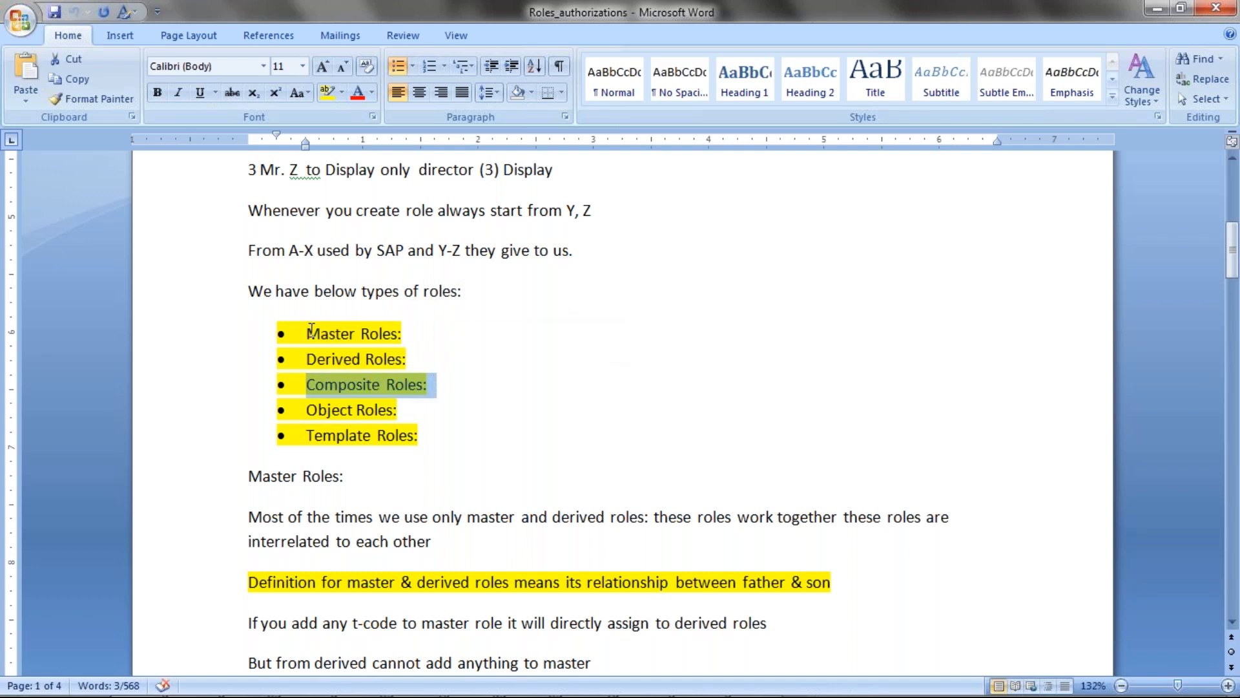
pyautogui.moveTo(306, 333); pyautogui.dragTo(399, 333)
pyautogui.click(304, 359)
pyautogui.moveTo(304, 359); pyautogui.dragTo(352, 358)
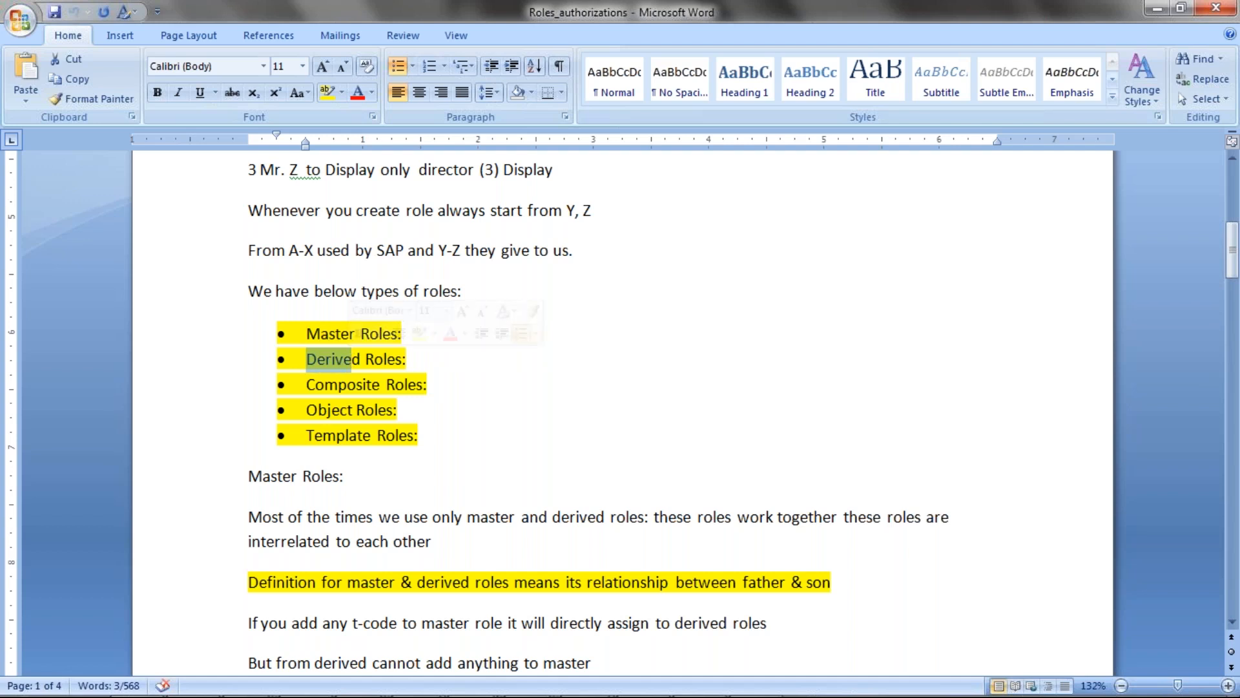
pyautogui.click(322, 333)
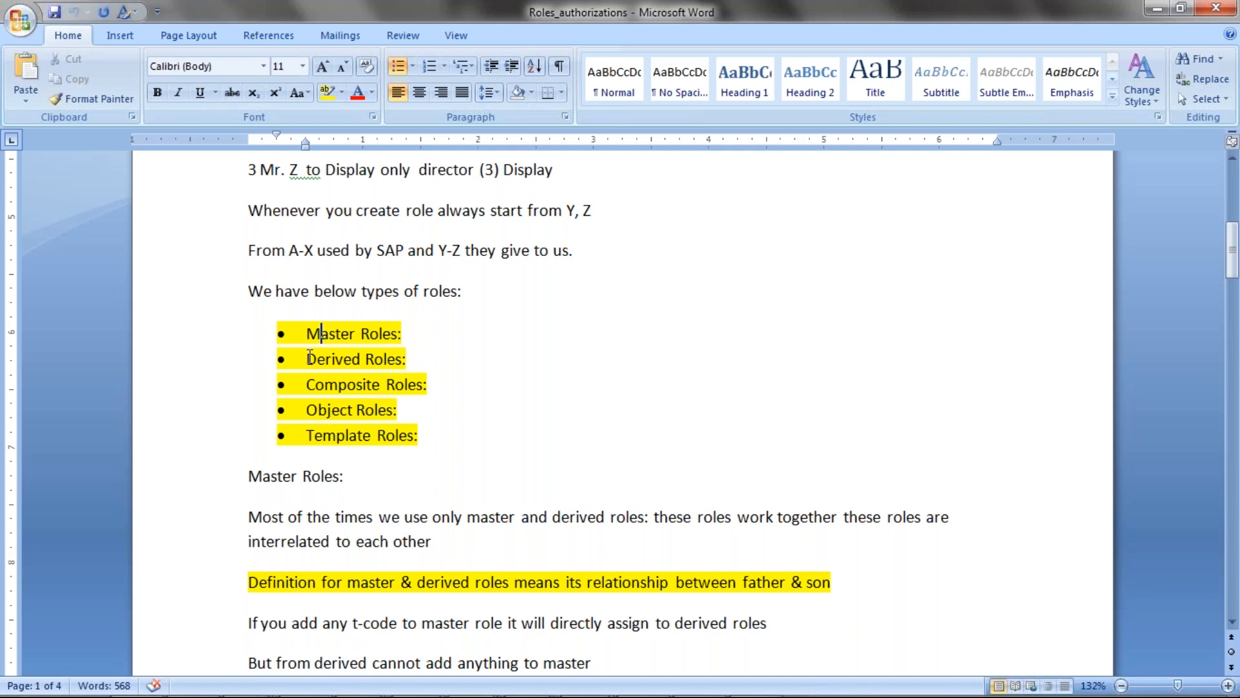
pyautogui.moveTo(310, 359); pyautogui.dragTo(402, 359)
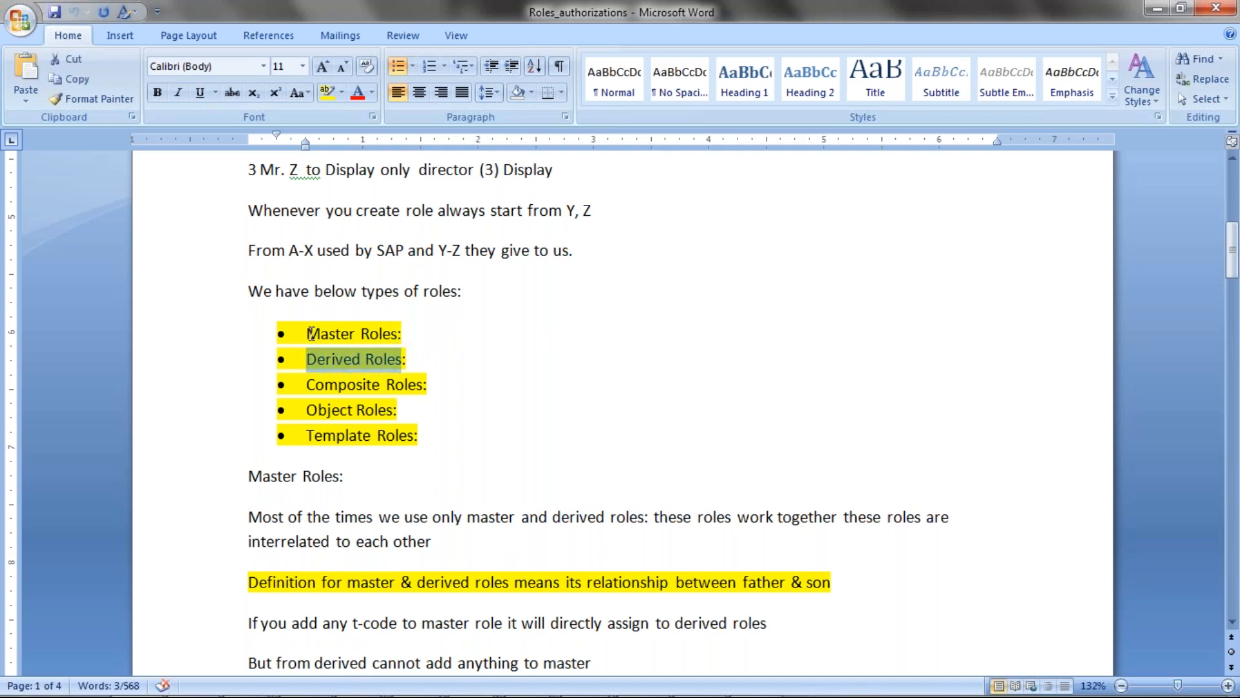
pyautogui.moveTo(309, 333); pyautogui.dragTo(336, 354)
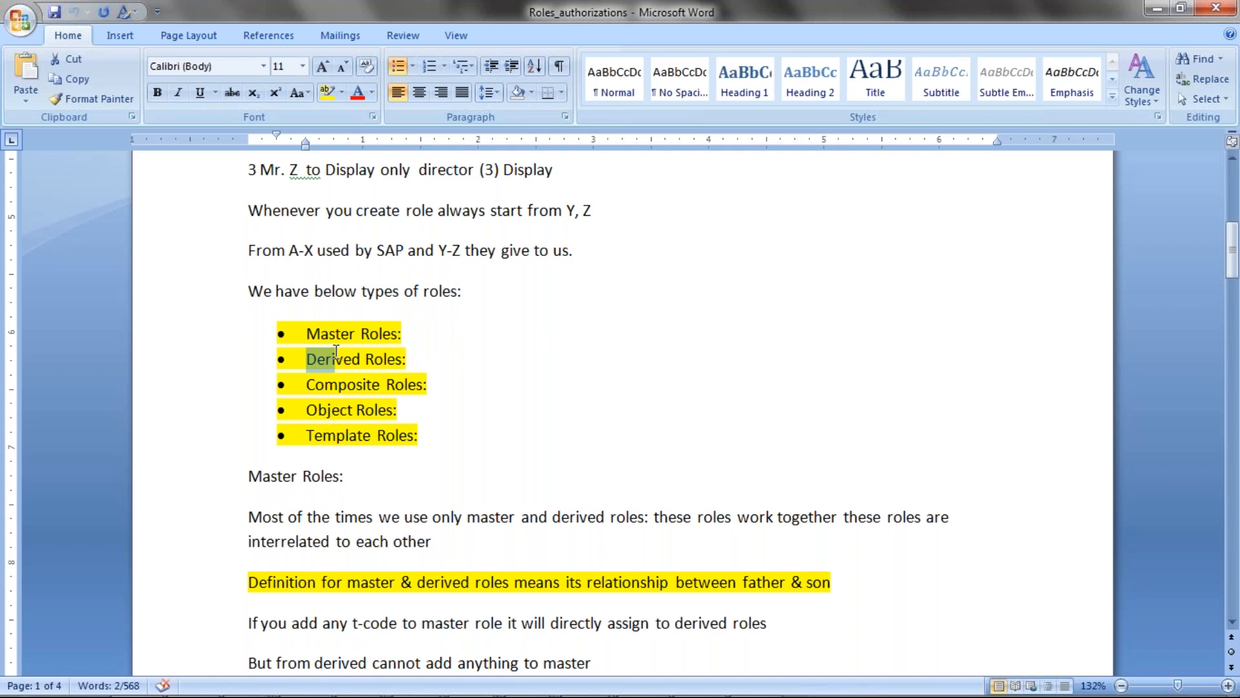
pyautogui.click(326, 360)
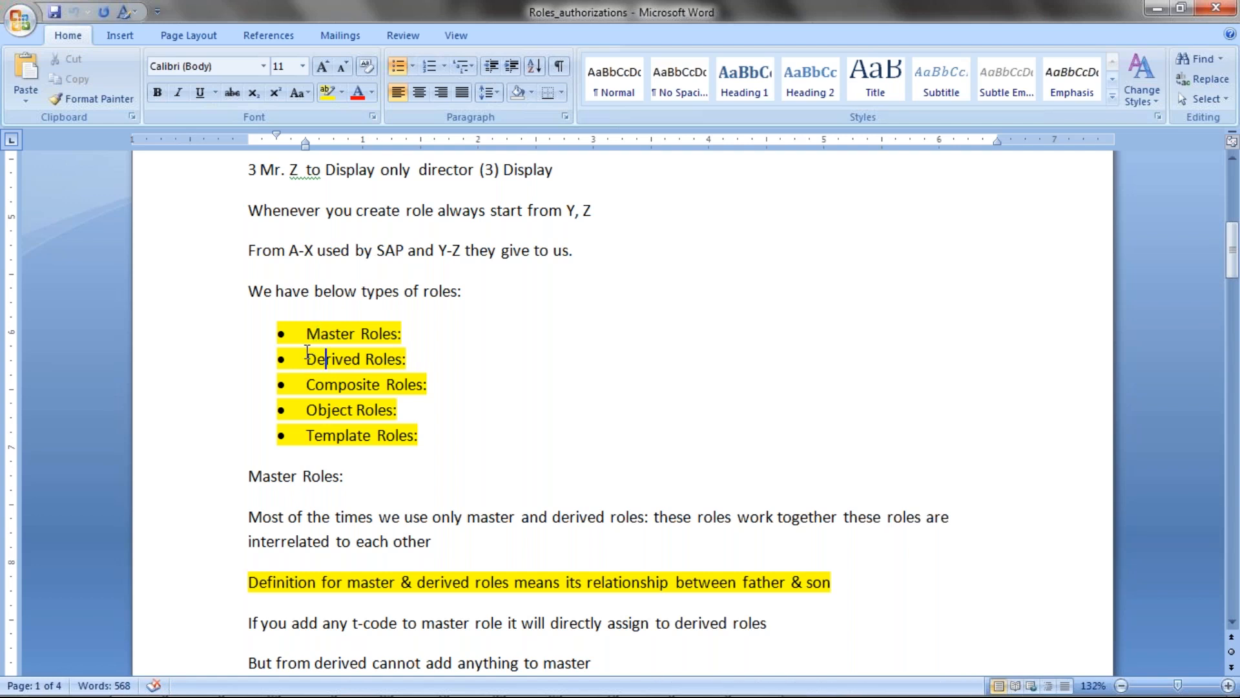
pyautogui.moveTo(306, 333); pyautogui.dragTo(402, 333)
pyautogui.moveTo(307, 358); pyautogui.dragTo(391, 357)
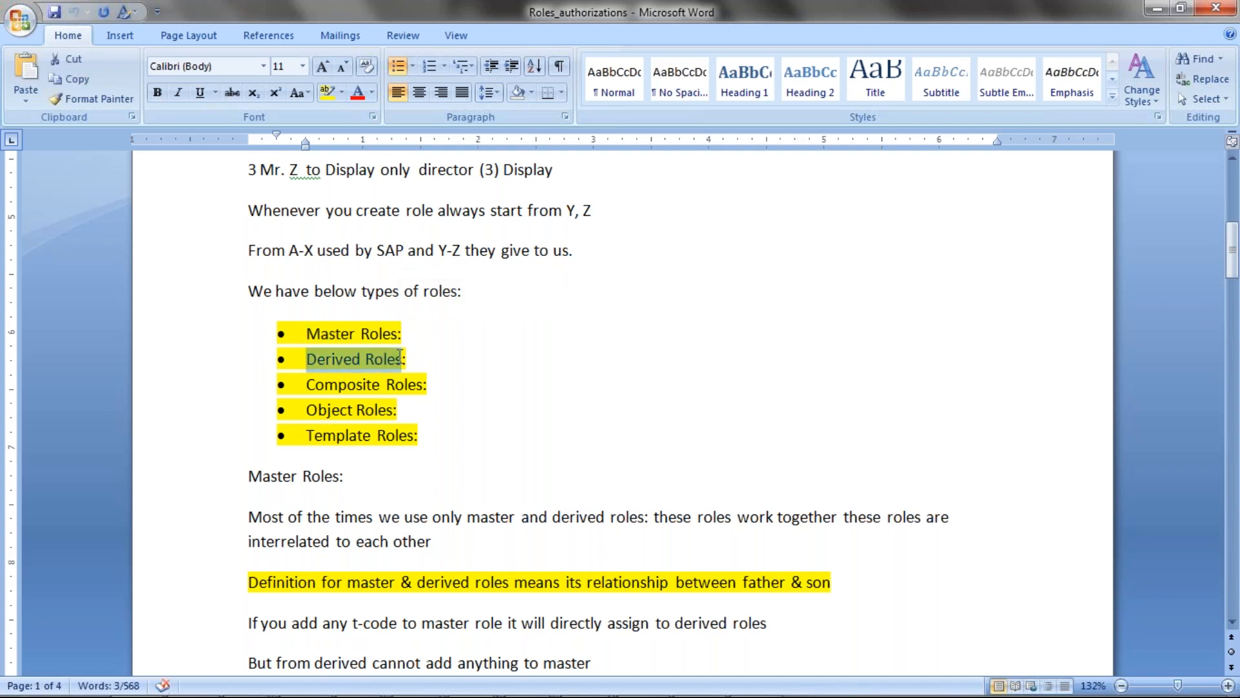
pyautogui.moveTo(307, 333); pyautogui.dragTo(348, 356)
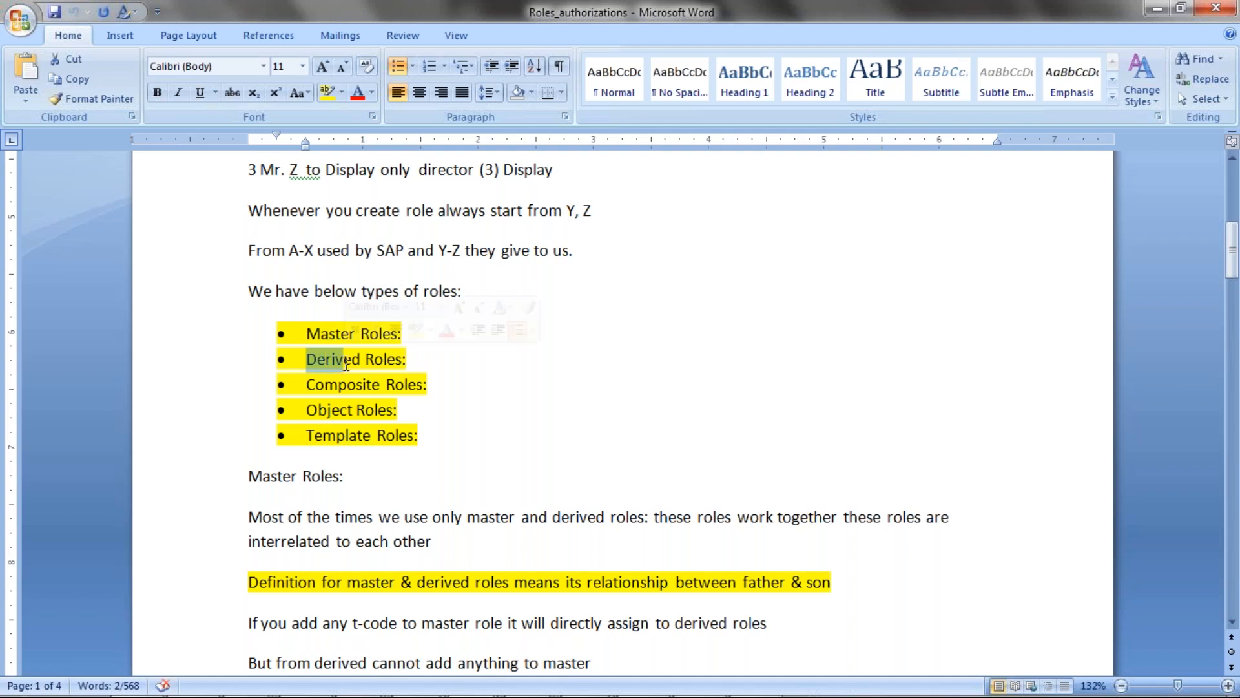
pyautogui.moveTo(307, 384); pyautogui.dragTo(426, 384)
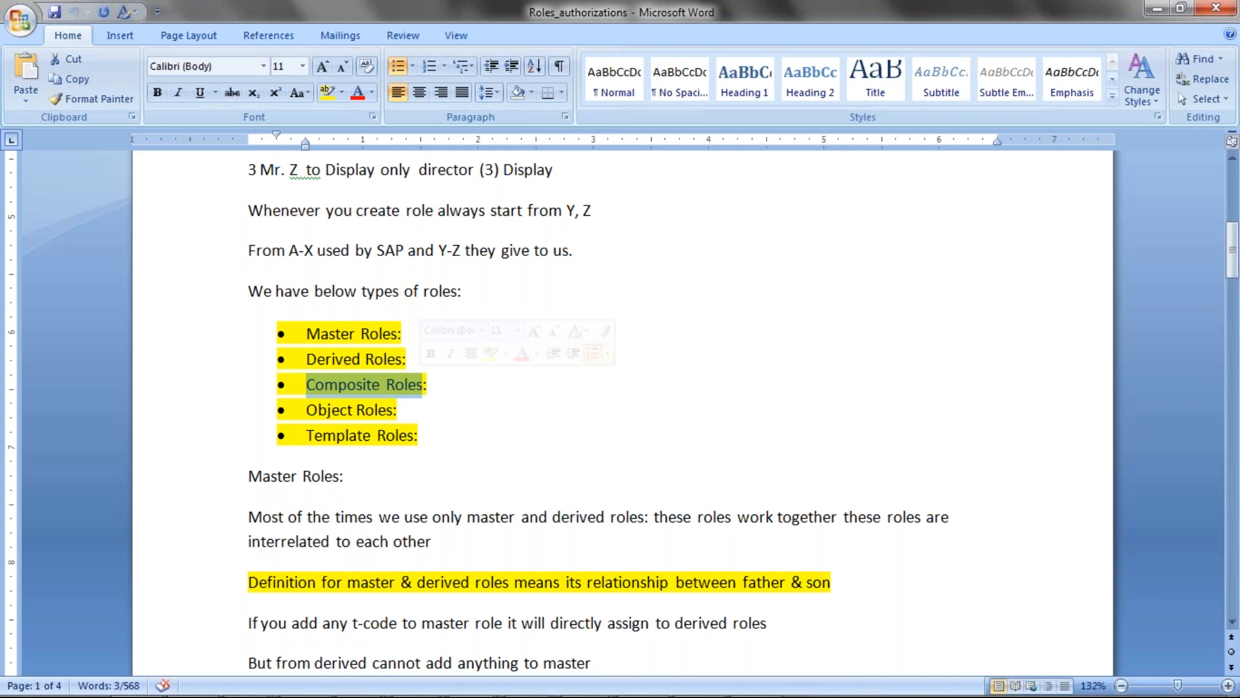
# After 'Composite Roles:', add 'the bunch of derived roles is known as Composite role it may be one or 100'.
pyautogui.click(449, 381)
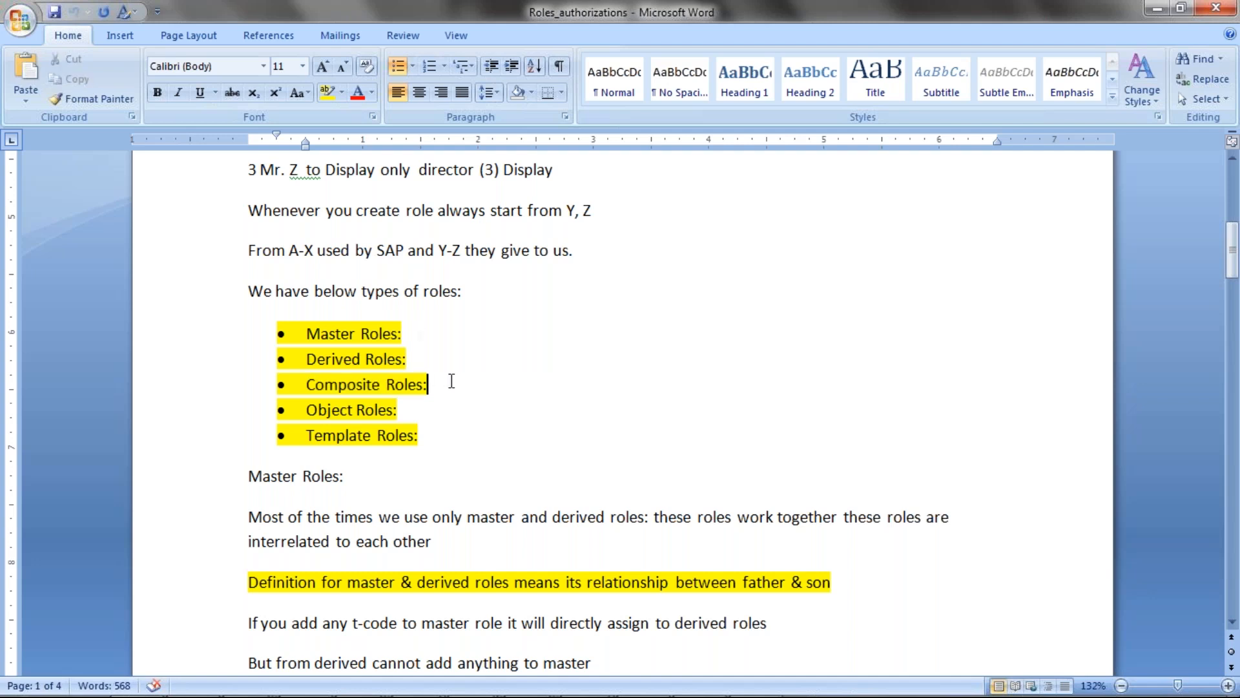
pyautogui.write('the bu')
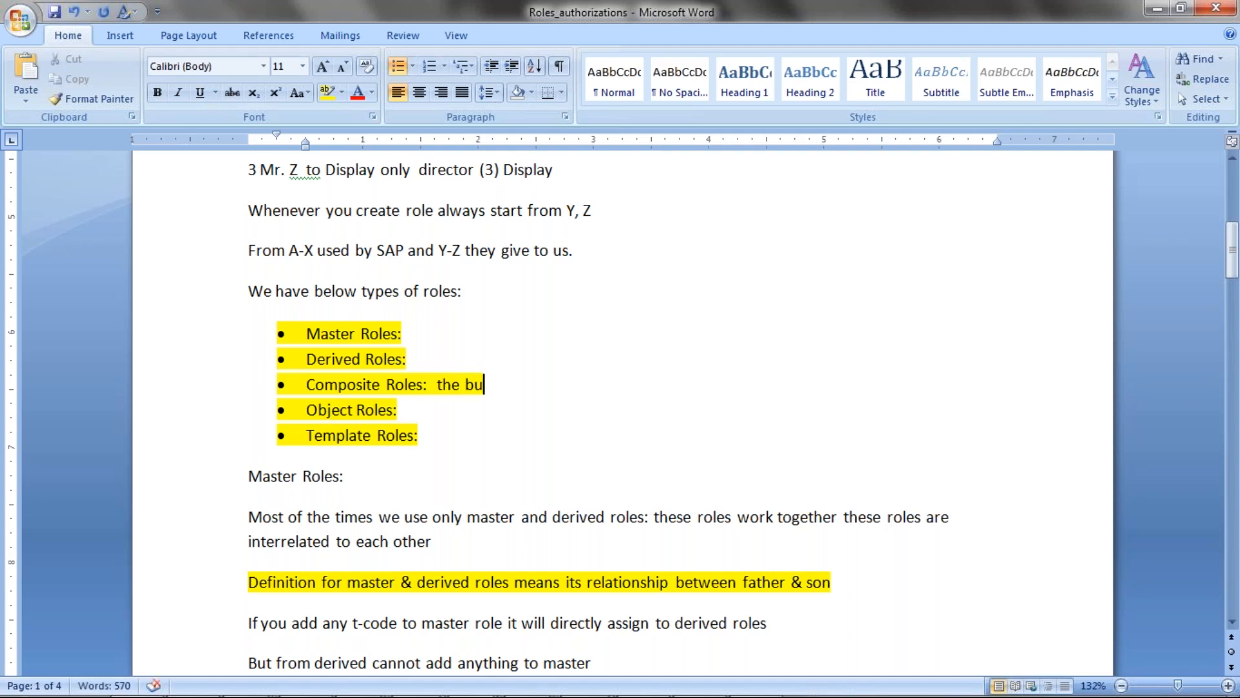
pyautogui.write('nch of derives')
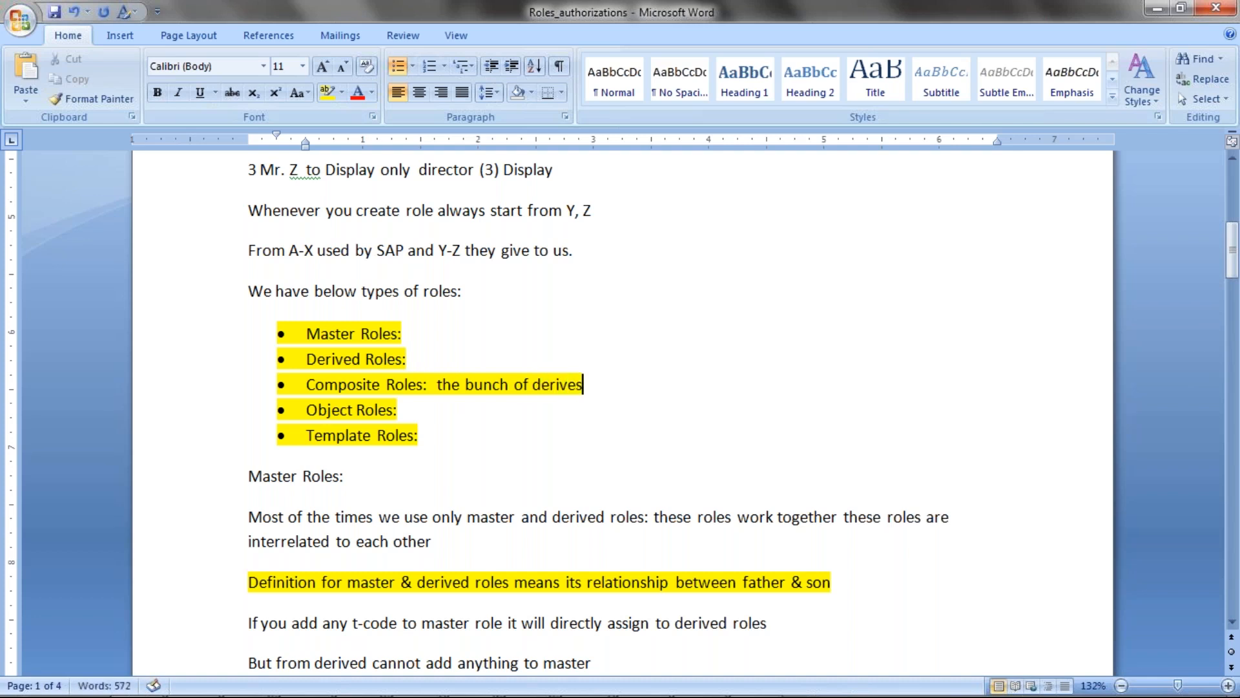
pyautogui.press('BackSpace')
pyautogui.write('d roles')
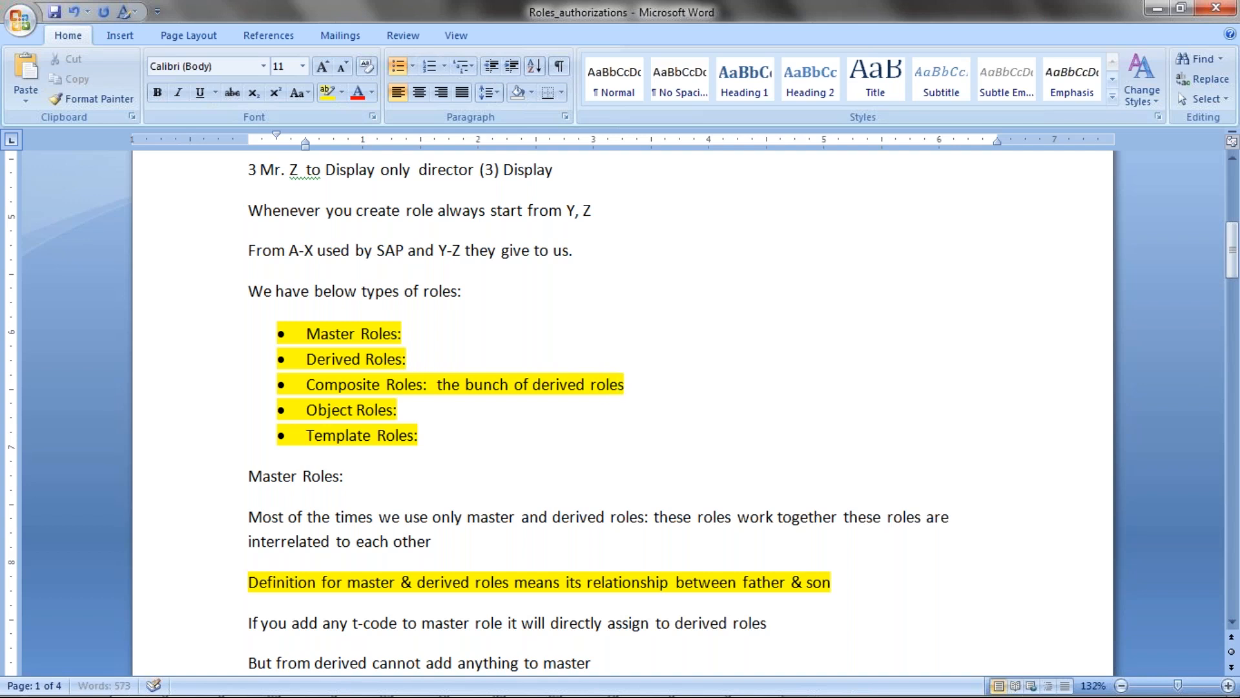
pyautogui.write(' is known as ')
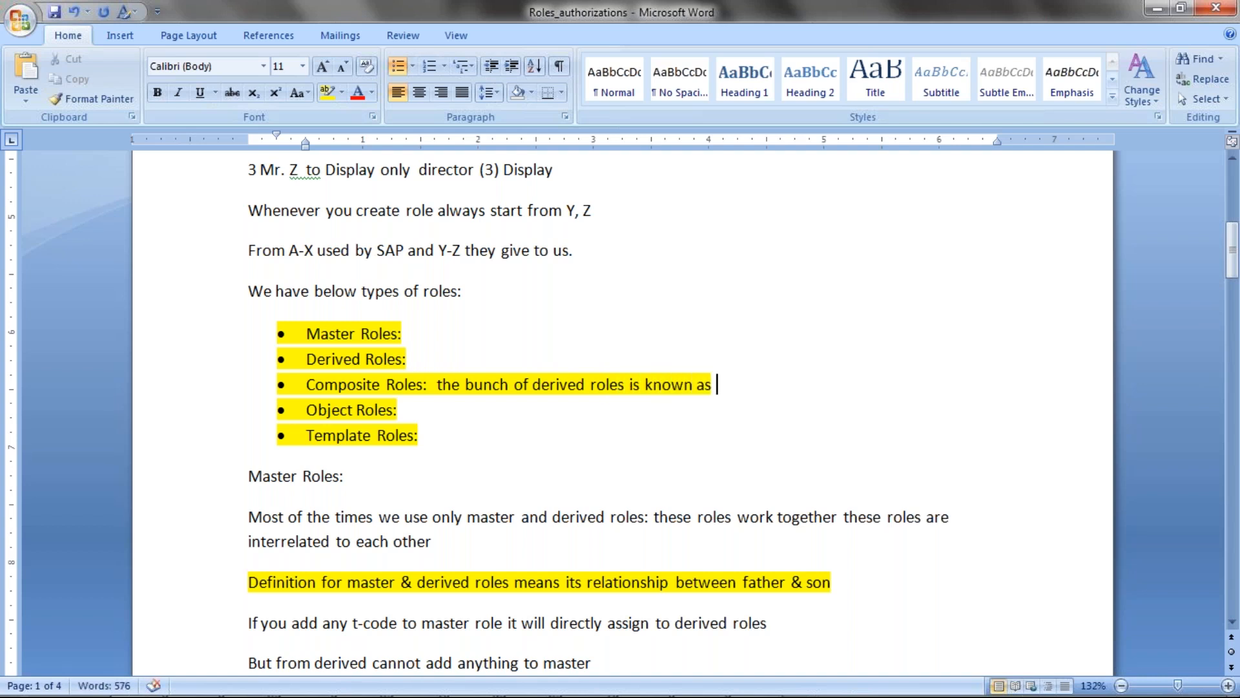
pyautogui.write('Composite role it ma')
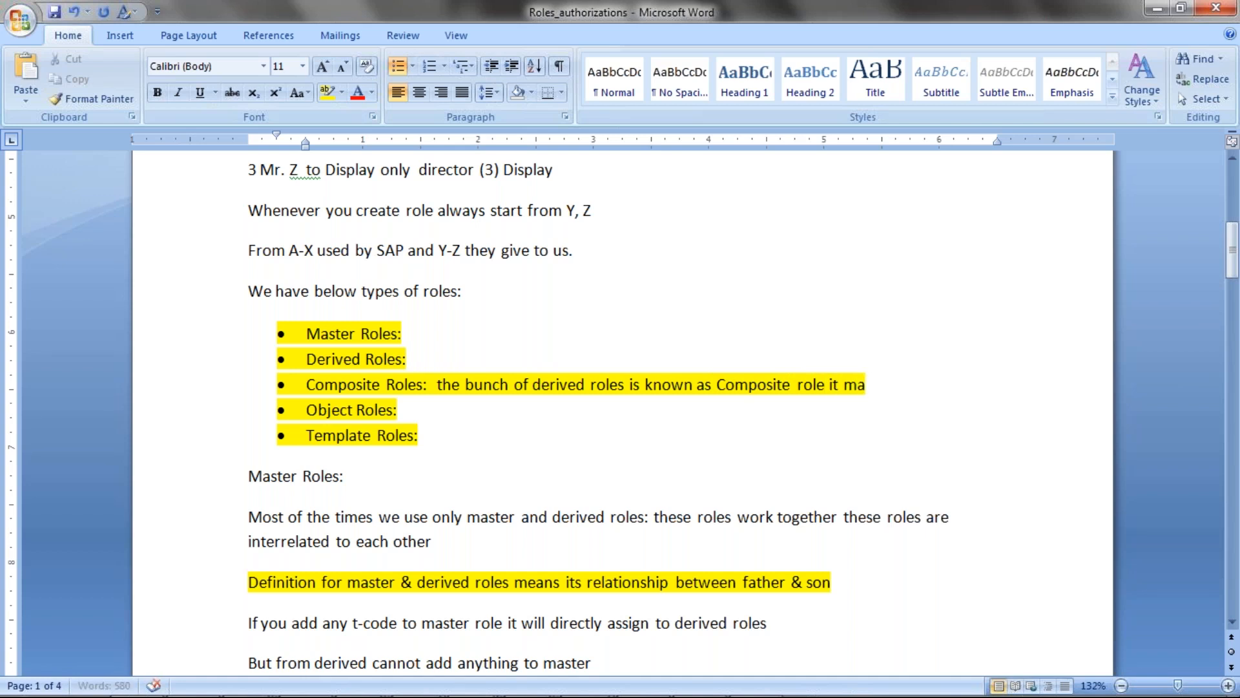
pyautogui.write('y be one or 100')
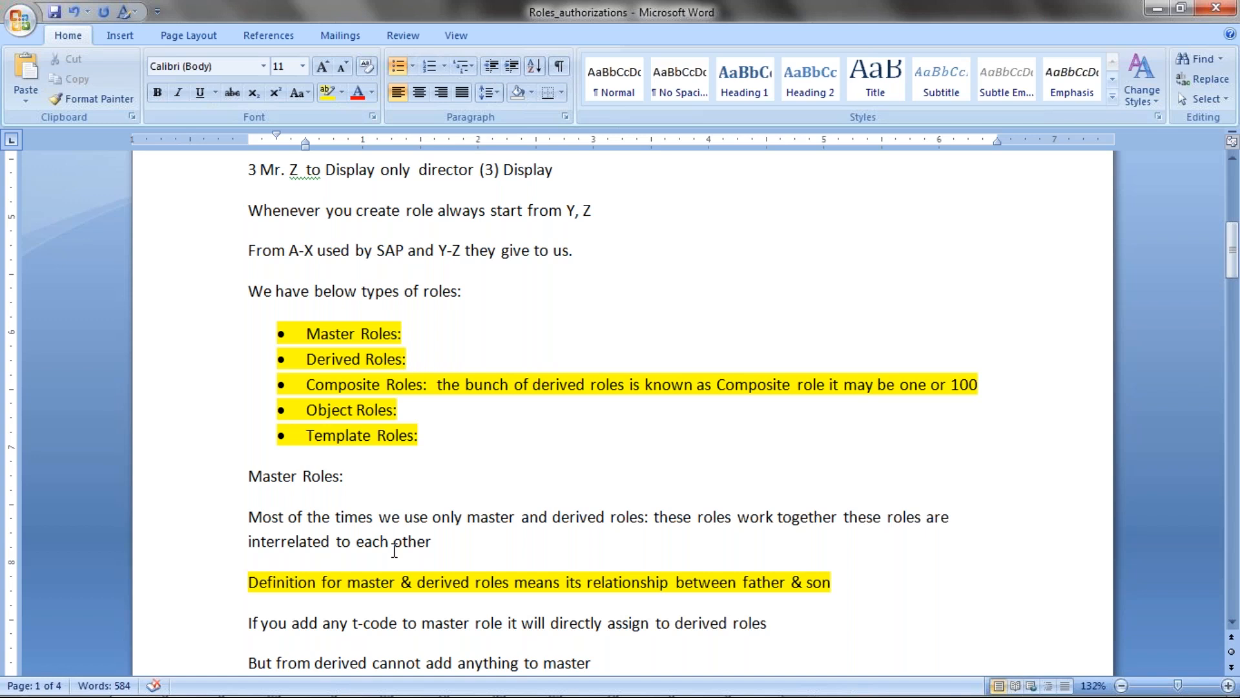
pyautogui.moveTo(305, 410); pyautogui.dragTo(403, 412)
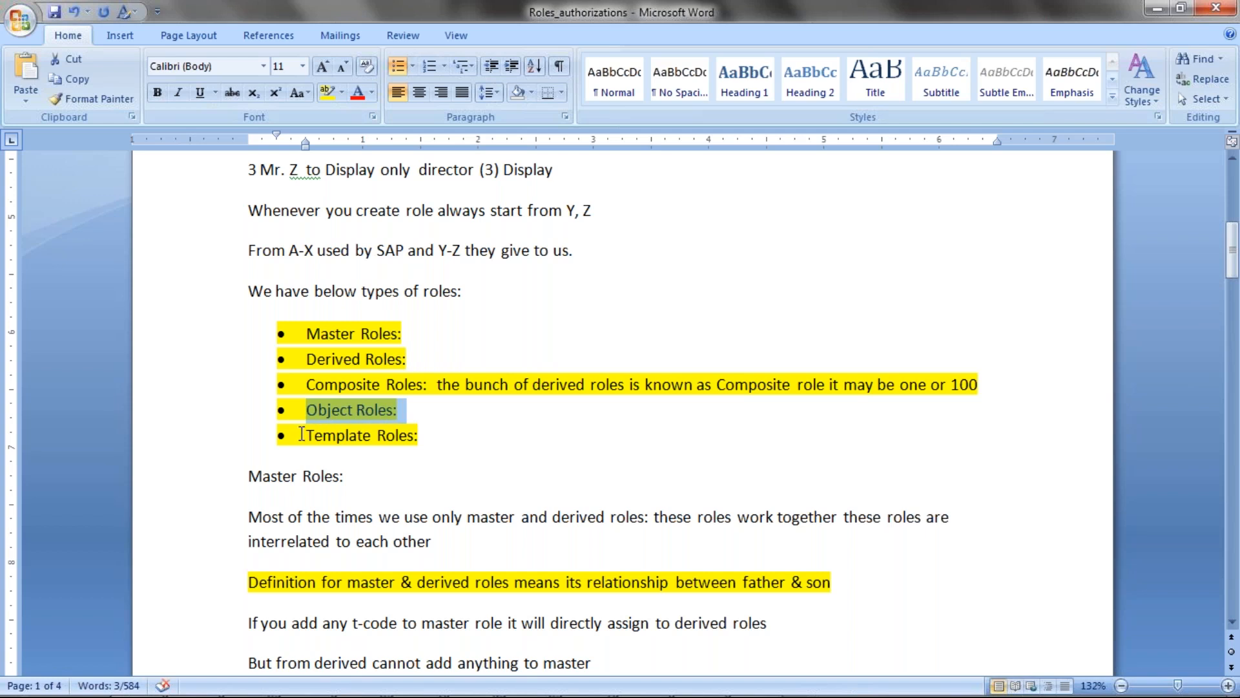
pyautogui.moveTo(308, 434); pyautogui.dragTo(421, 432)
pyautogui.click(359, 436)
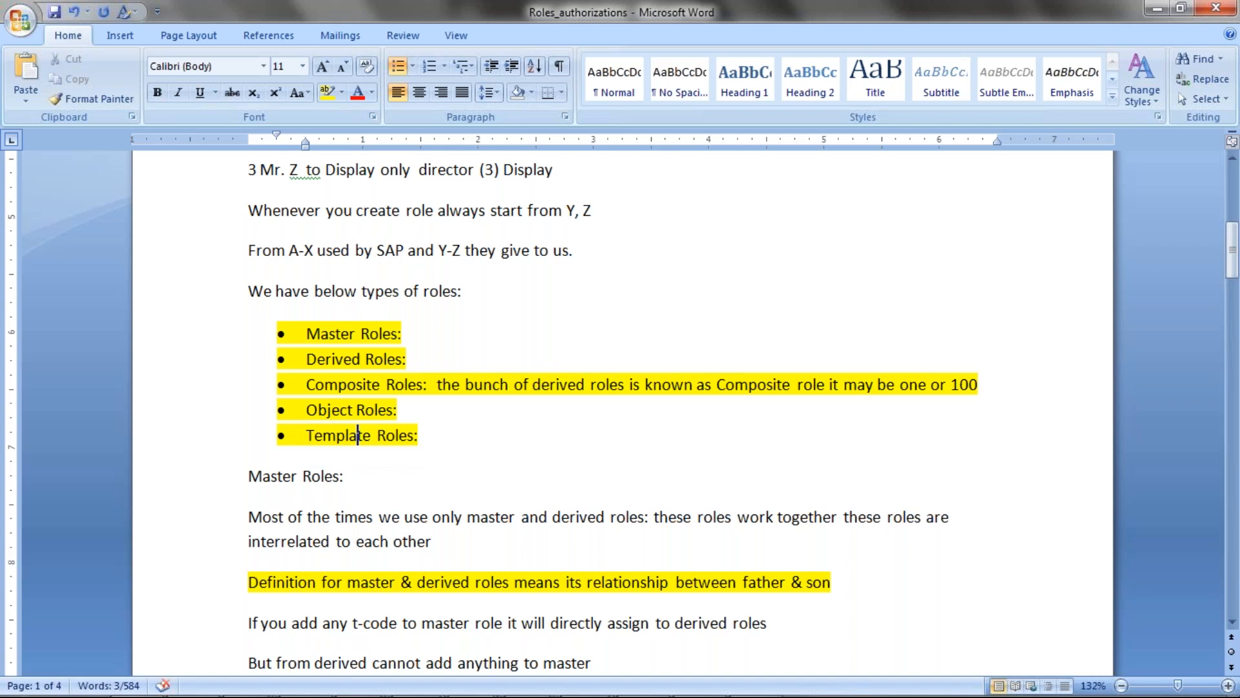
pyautogui.moveTo(308, 433); pyautogui.dragTo(415, 432)
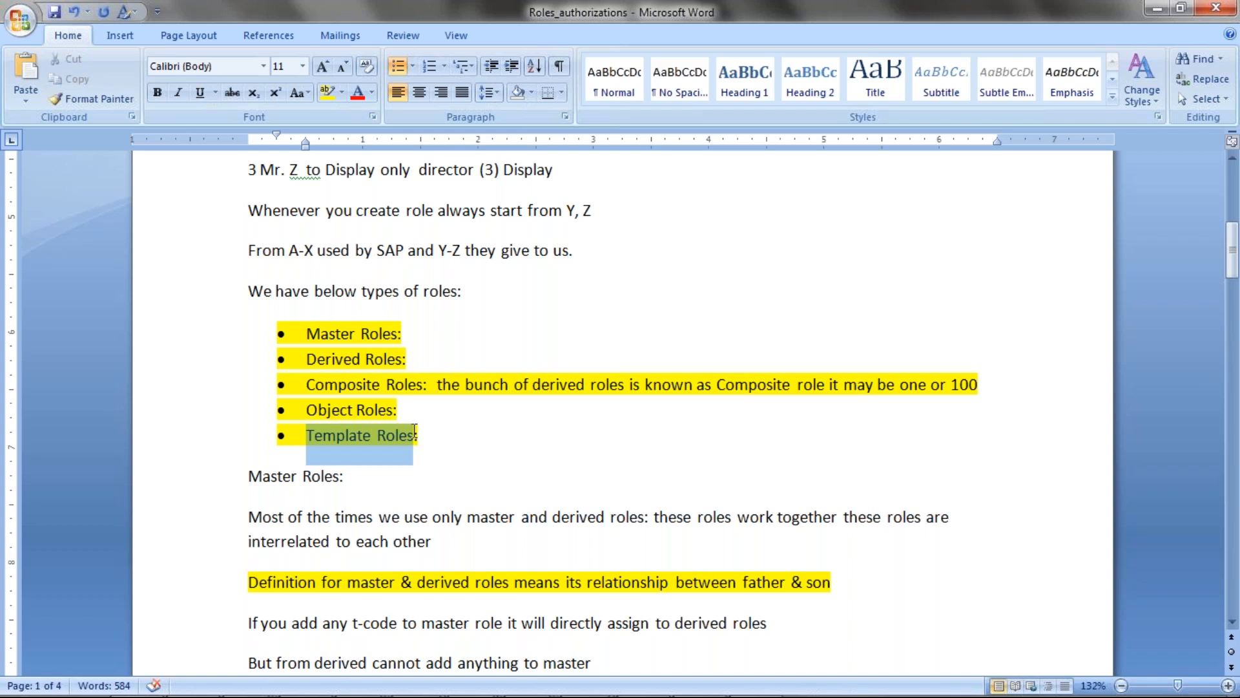
pyautogui.moveTo(414, 431); pyautogui.dragTo(415, 432)
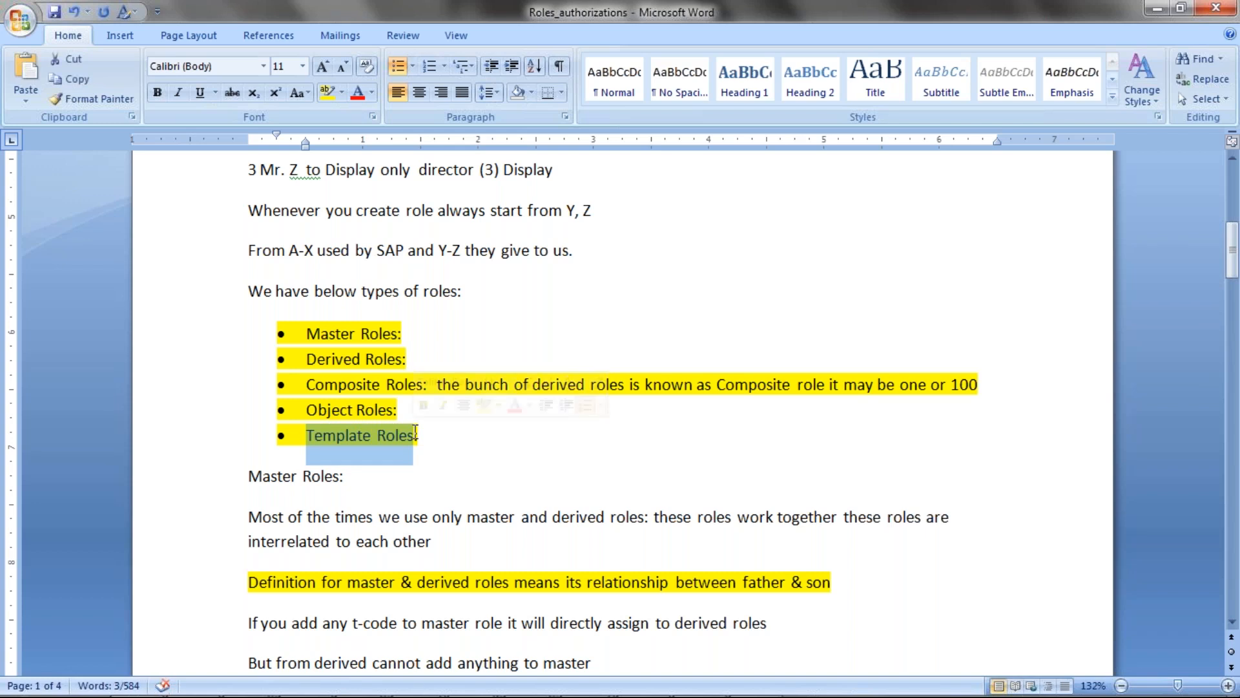
pyautogui.click(414, 431)
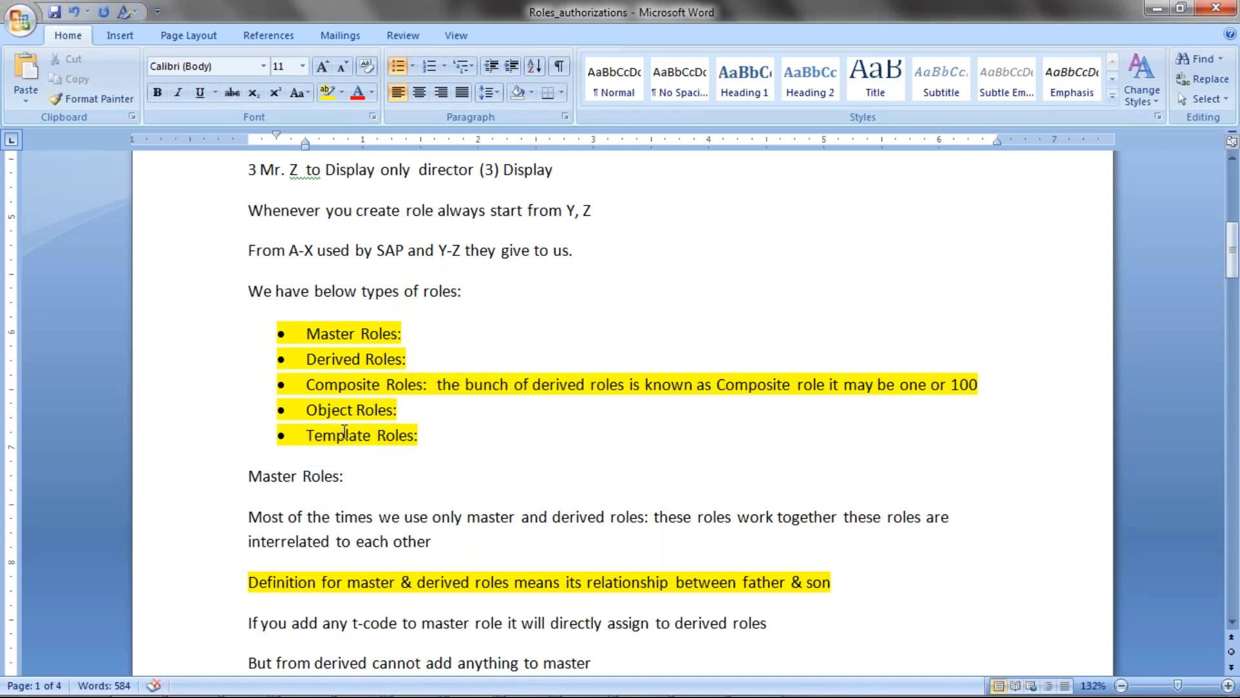
pyautogui.moveTo(312, 408); pyautogui.dragTo(394, 409)
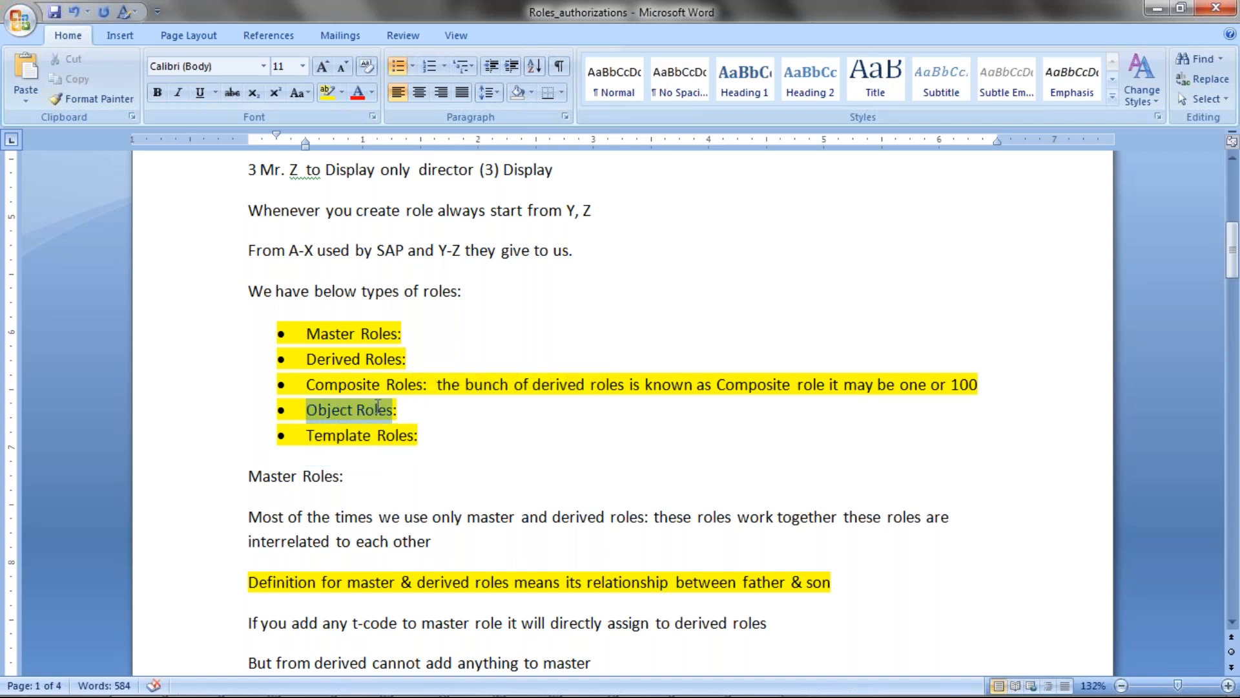
pyautogui.click(311, 433)
pyautogui.moveTo(311, 433); pyautogui.dragTo(380, 434)
pyautogui.moveTo(307, 408); pyautogui.dragTo(394, 409)
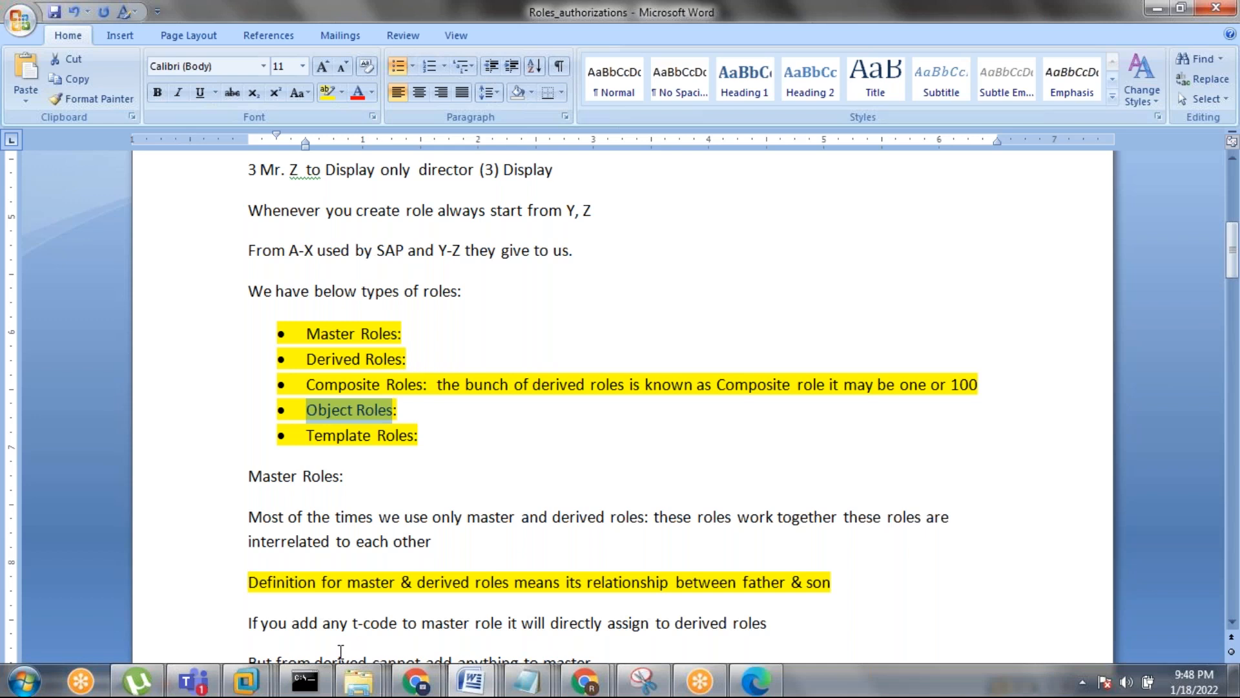
# On ECCTEST, search roles matching z*, find only ZM_MM_PUR_DETAILS, and close the results.
pyautogui.click(245, 679)
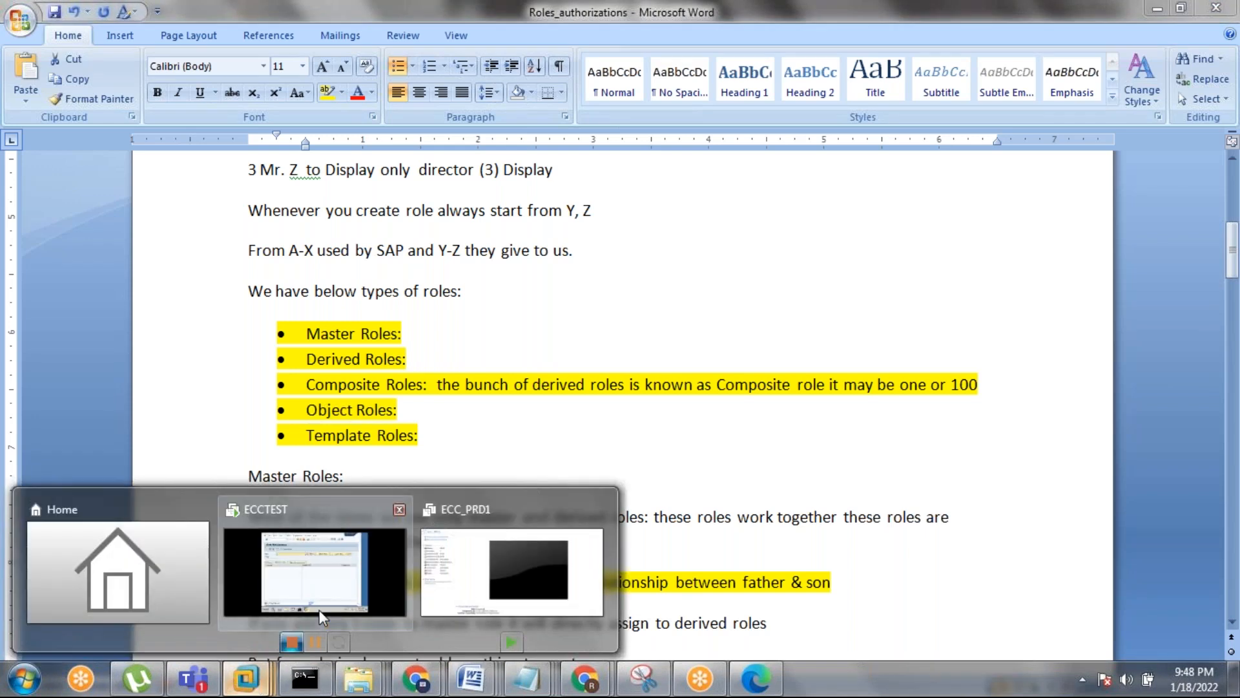
pyautogui.click(359, 584)
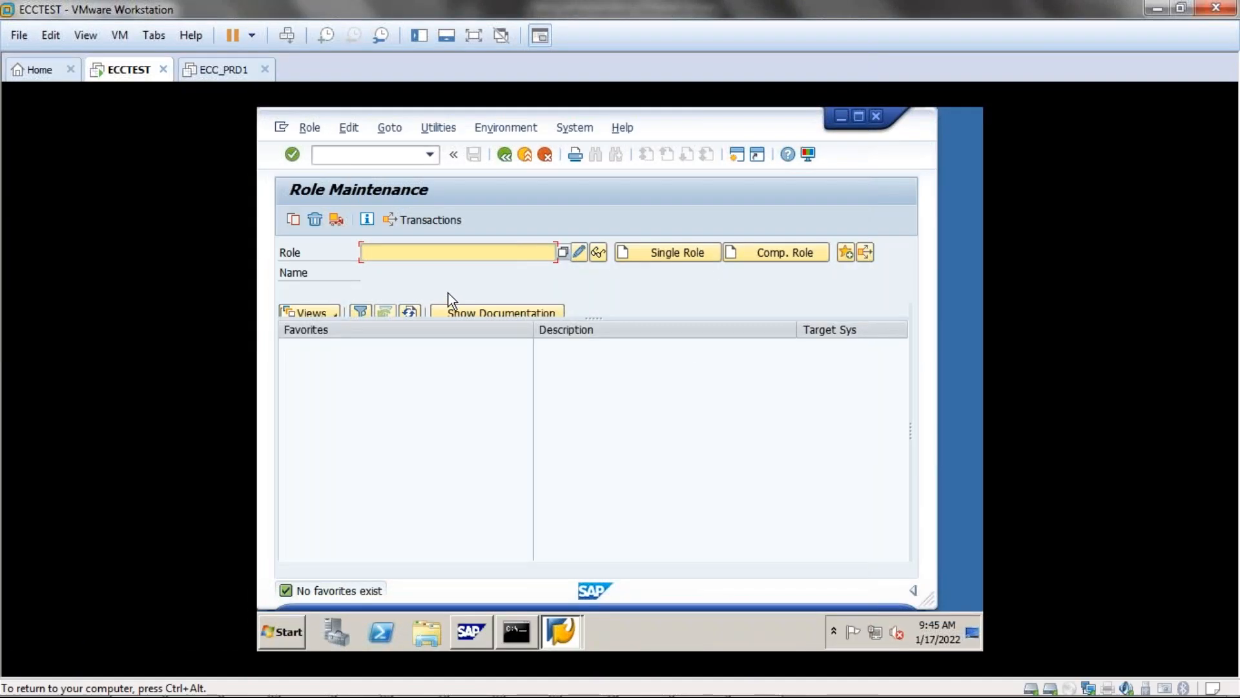
pyautogui.write('z')
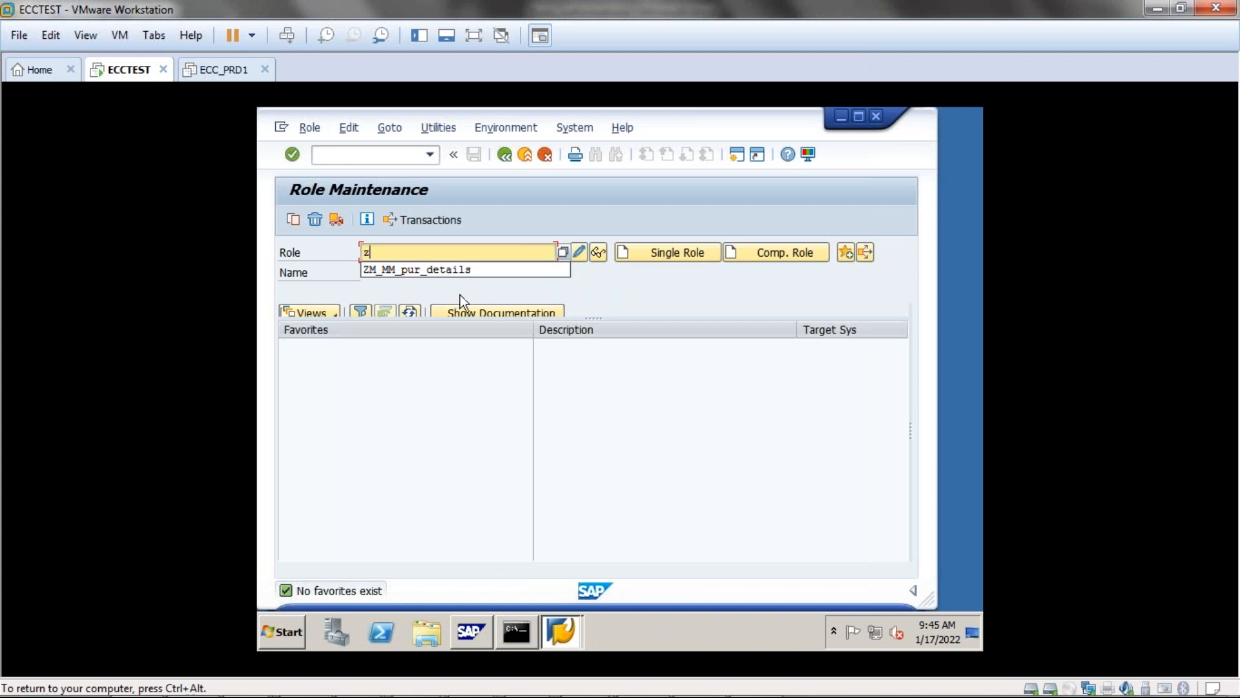
pyautogui.write('*')
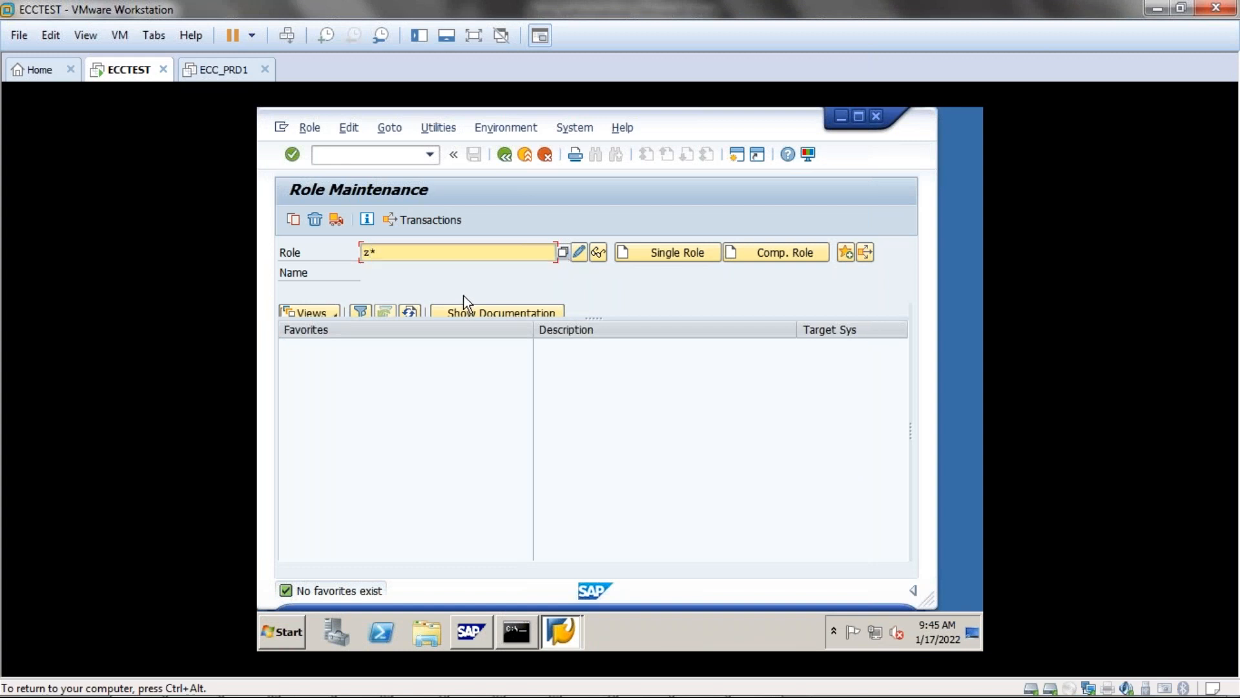
pyautogui.click(578, 253)
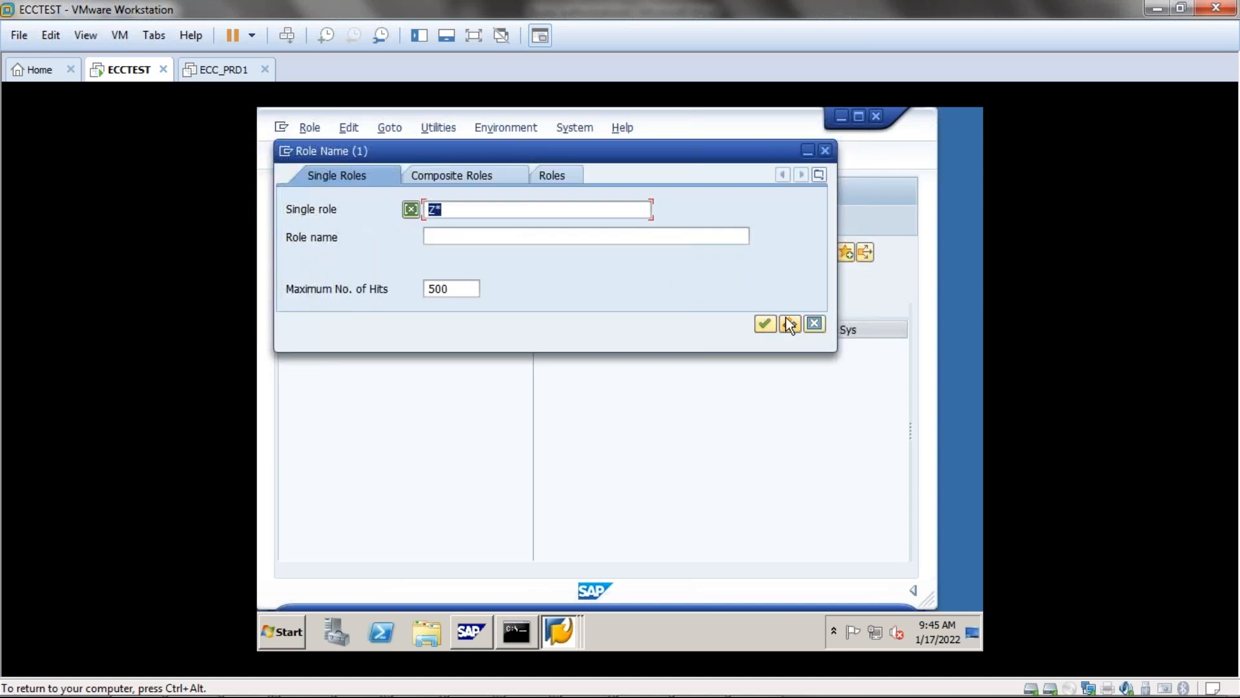
pyautogui.click(772, 328)
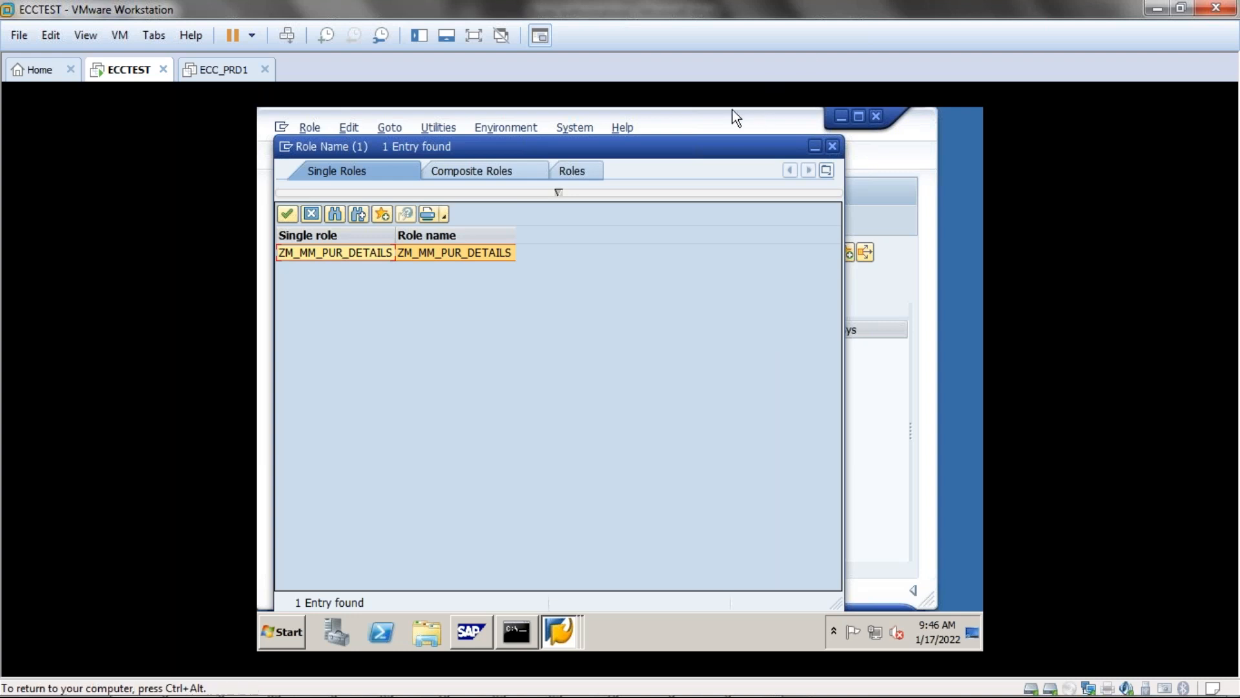
pyautogui.moveTo(680, 144); pyautogui.dragTo(709, 145)
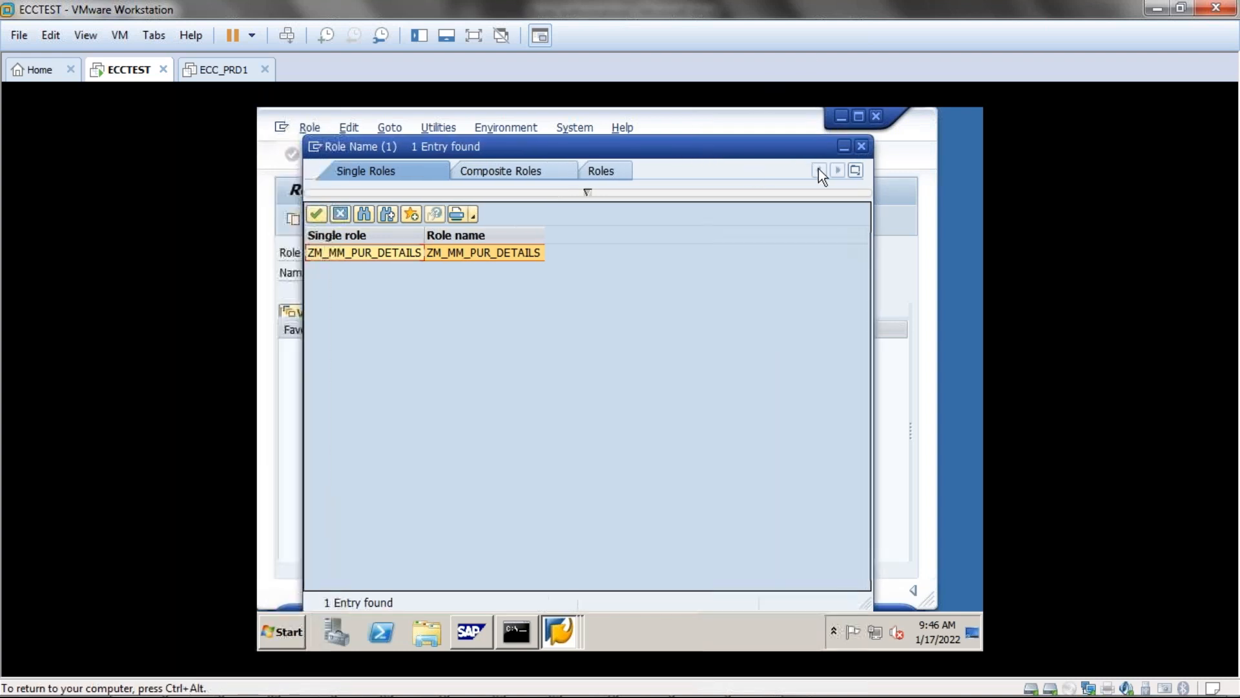
pyautogui.click(861, 145)
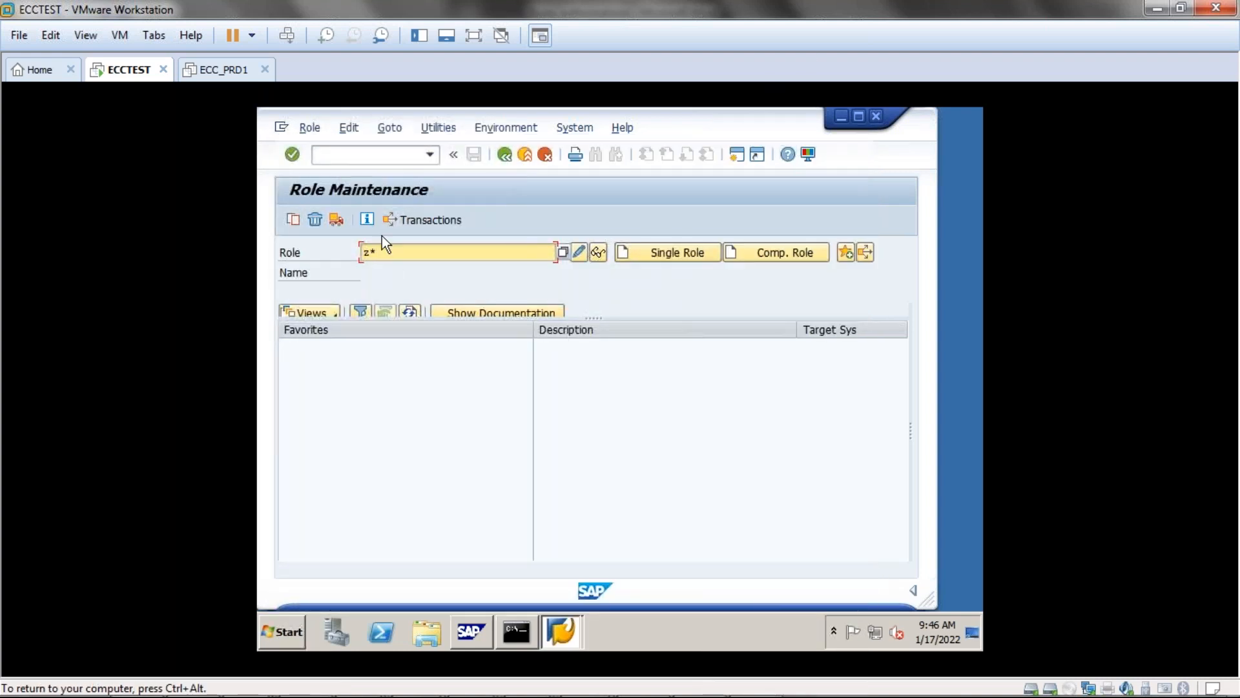
# Rerun the z* role search and double-click ZM_MM_PUR_DETAILS to fill the Role field.
pyautogui.press('BackSpace')
pyautogui.press('BackSpace')
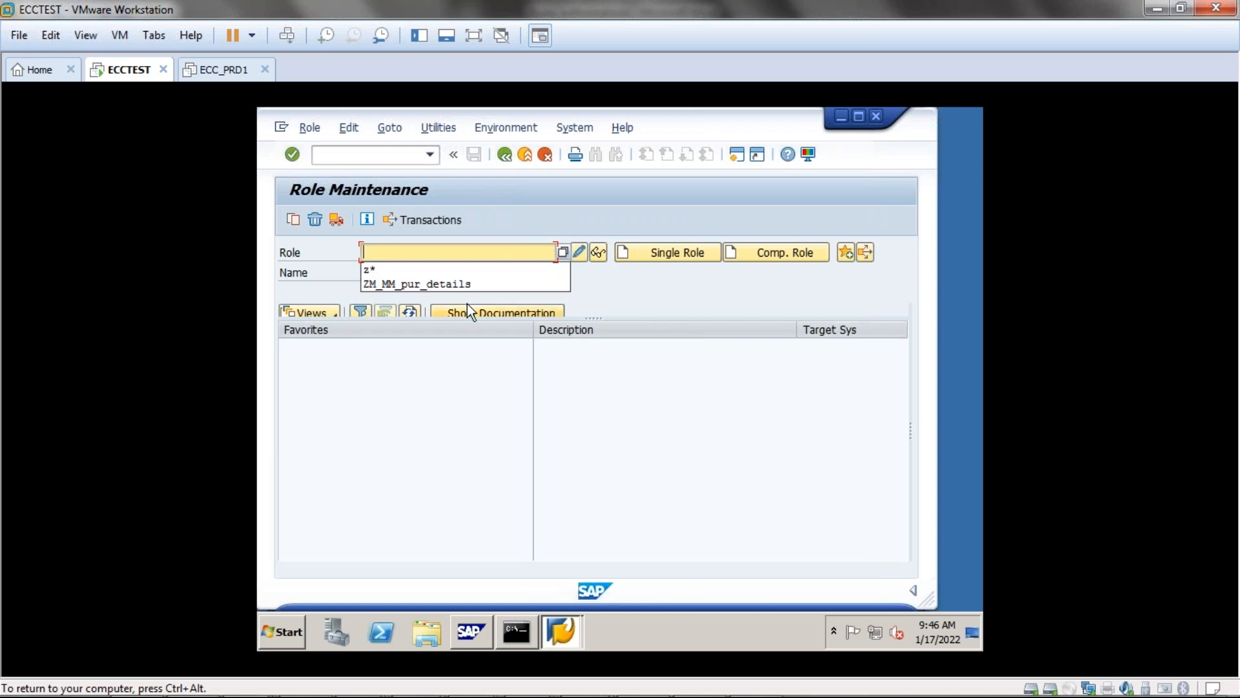
pyautogui.click(374, 271)
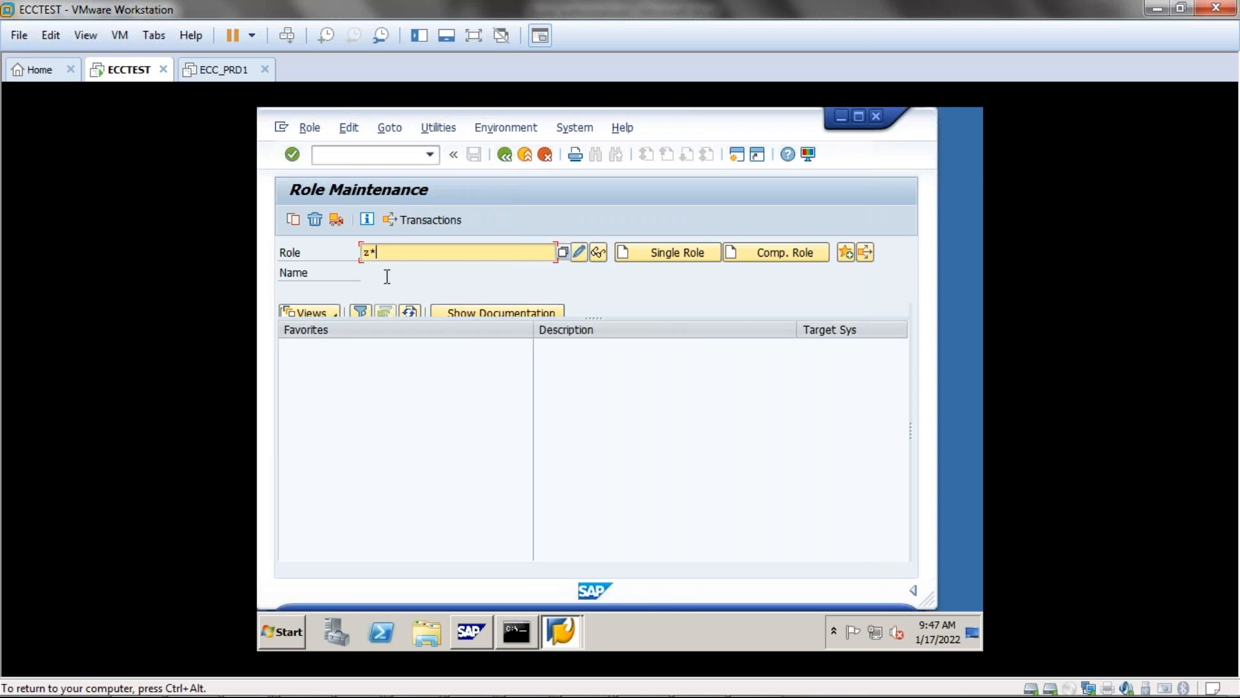
pyautogui.click(563, 252)
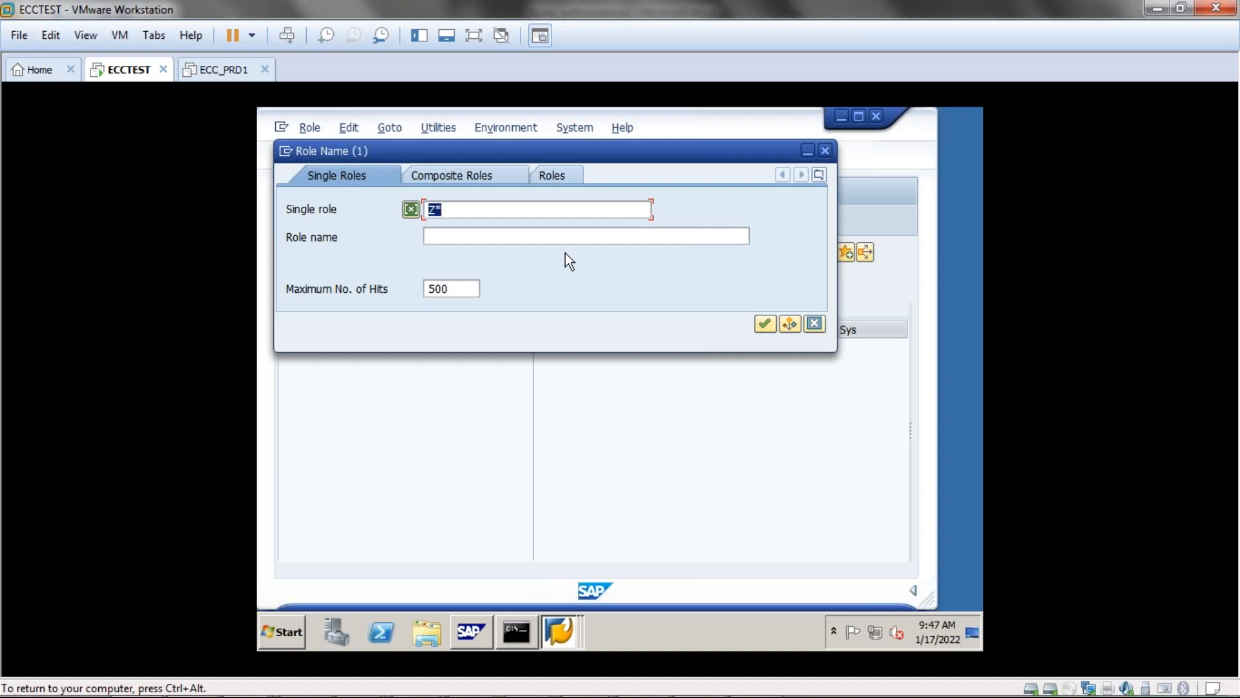
pyautogui.moveTo(648, 147); pyautogui.dragTo(653, 361)
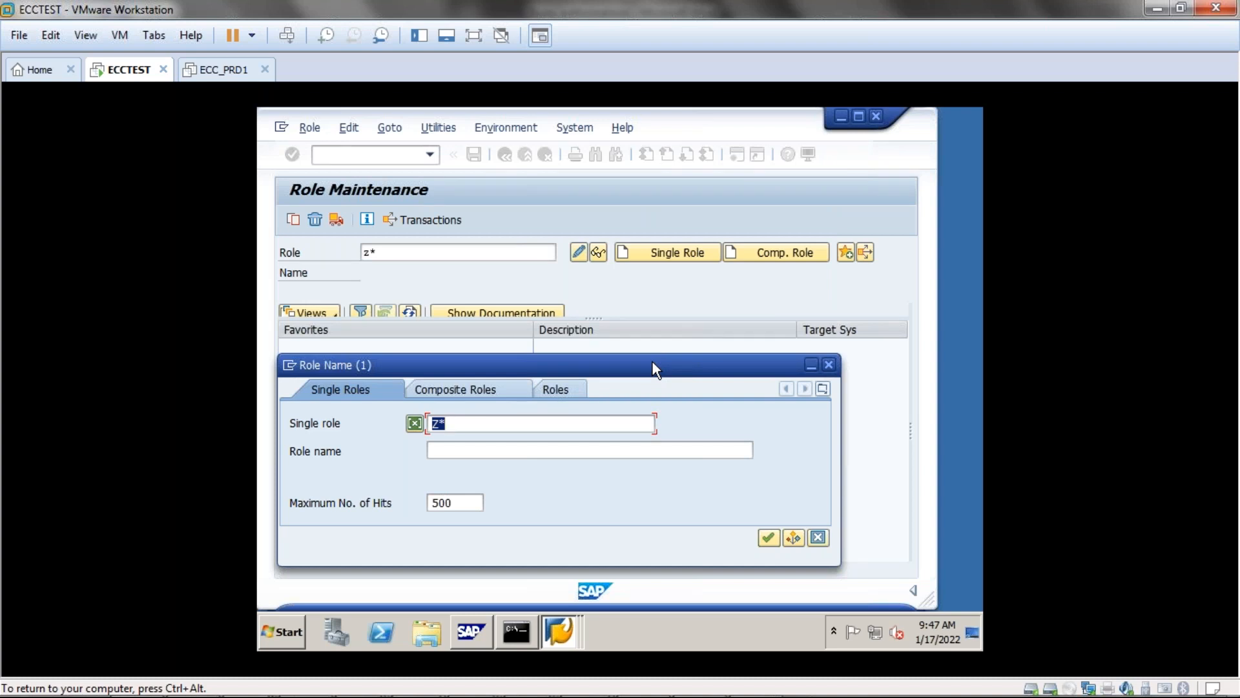
pyautogui.click(828, 365)
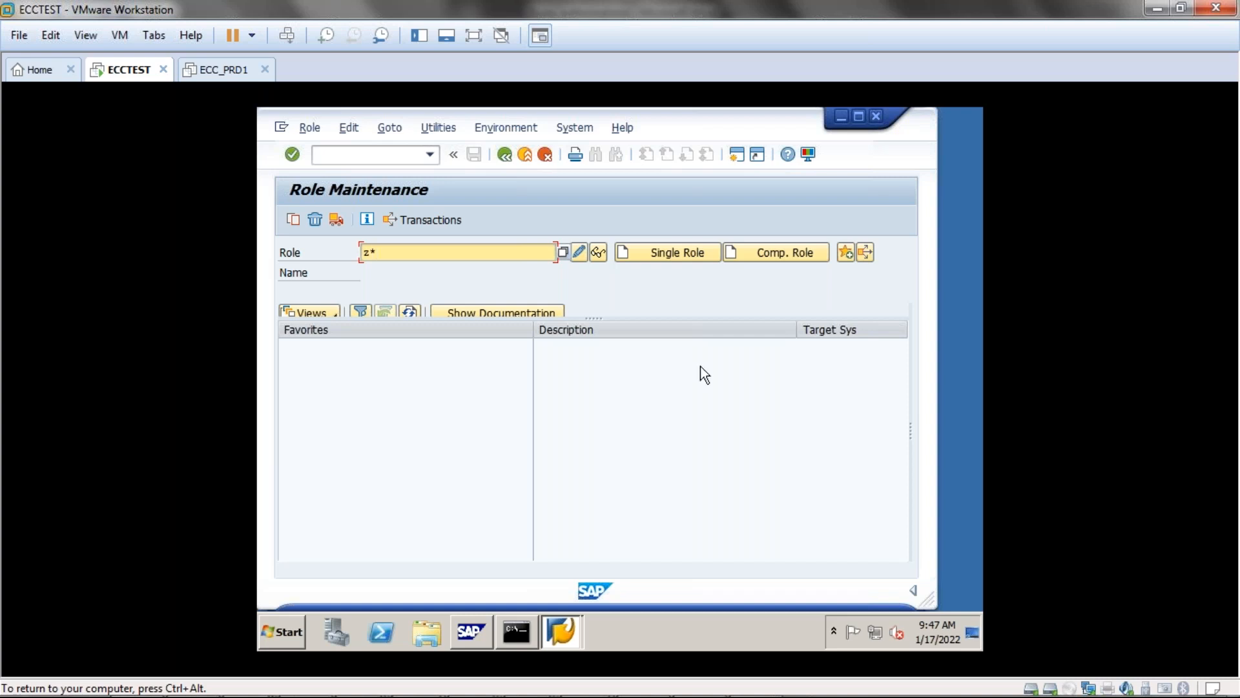
pyautogui.click(560, 251)
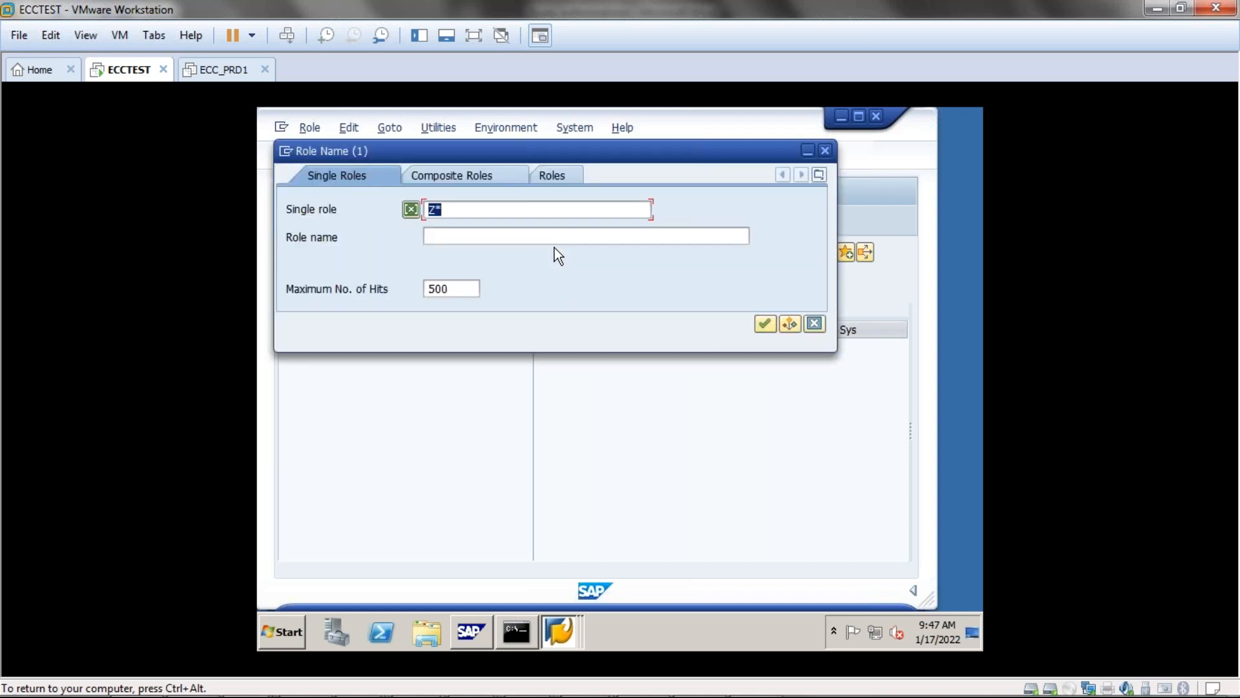
pyautogui.click(764, 322)
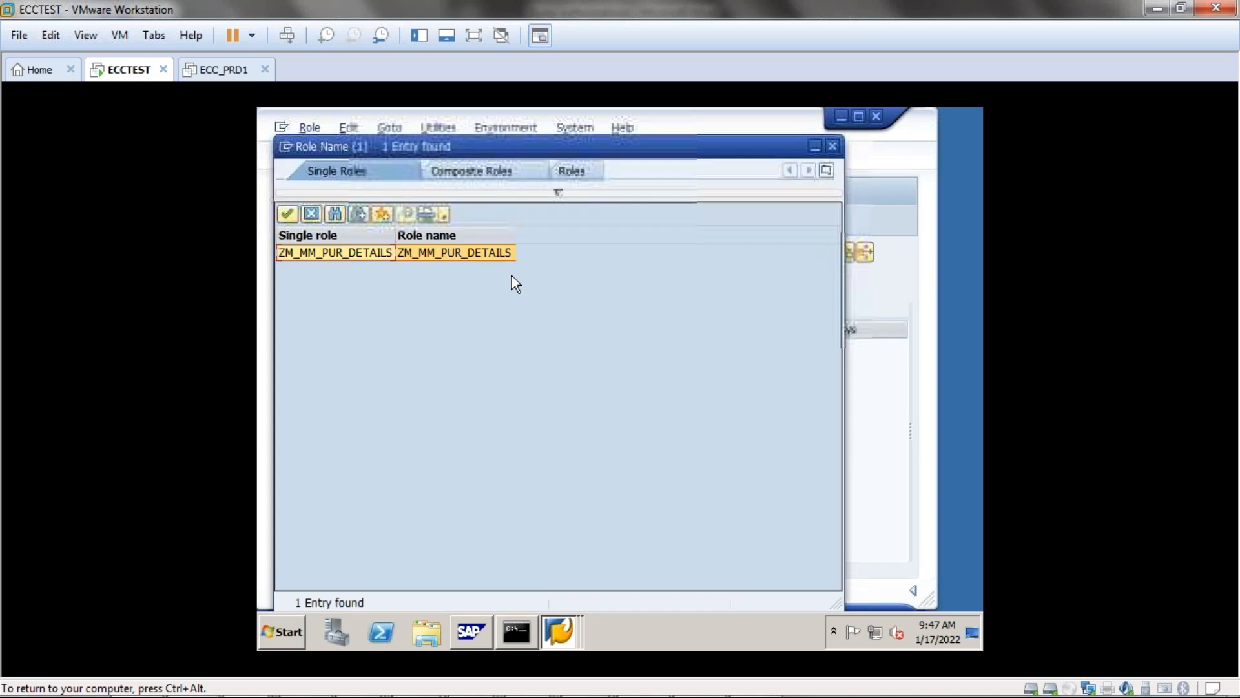
pyautogui.doubleClick(372, 253)
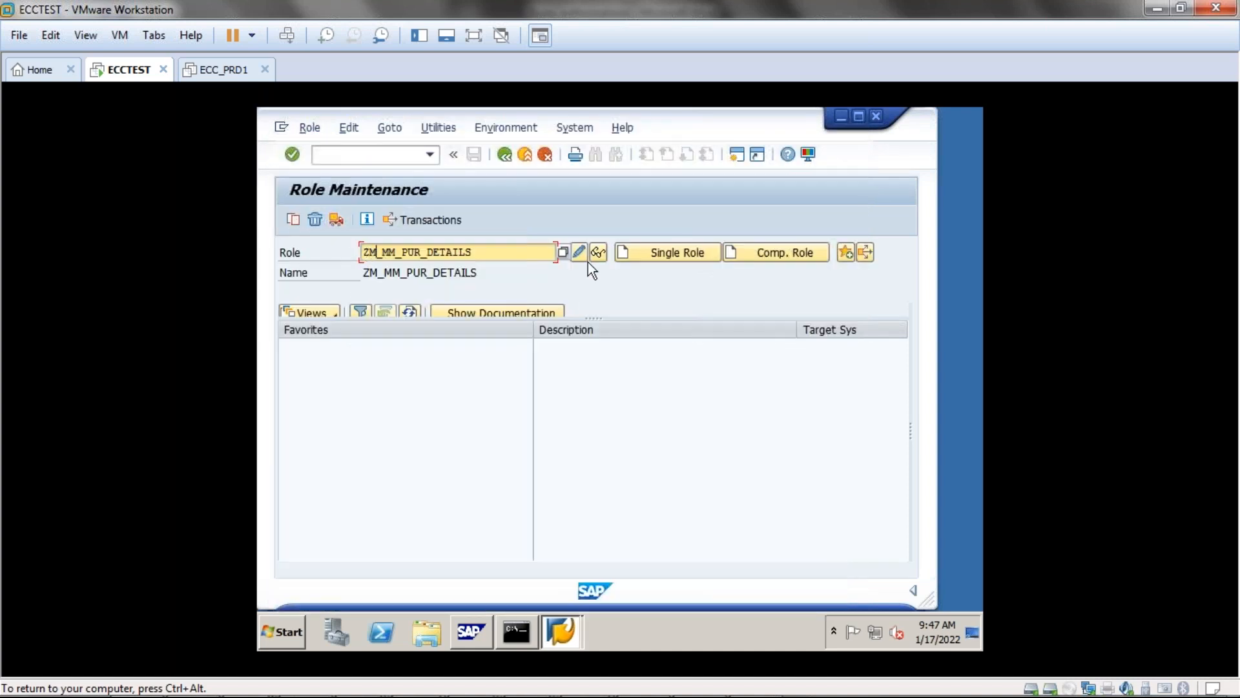
# Change role ZM_MM_PUR_DETAILS and open its authorization data from the Authorizations tab.
pyautogui.click(578, 252)
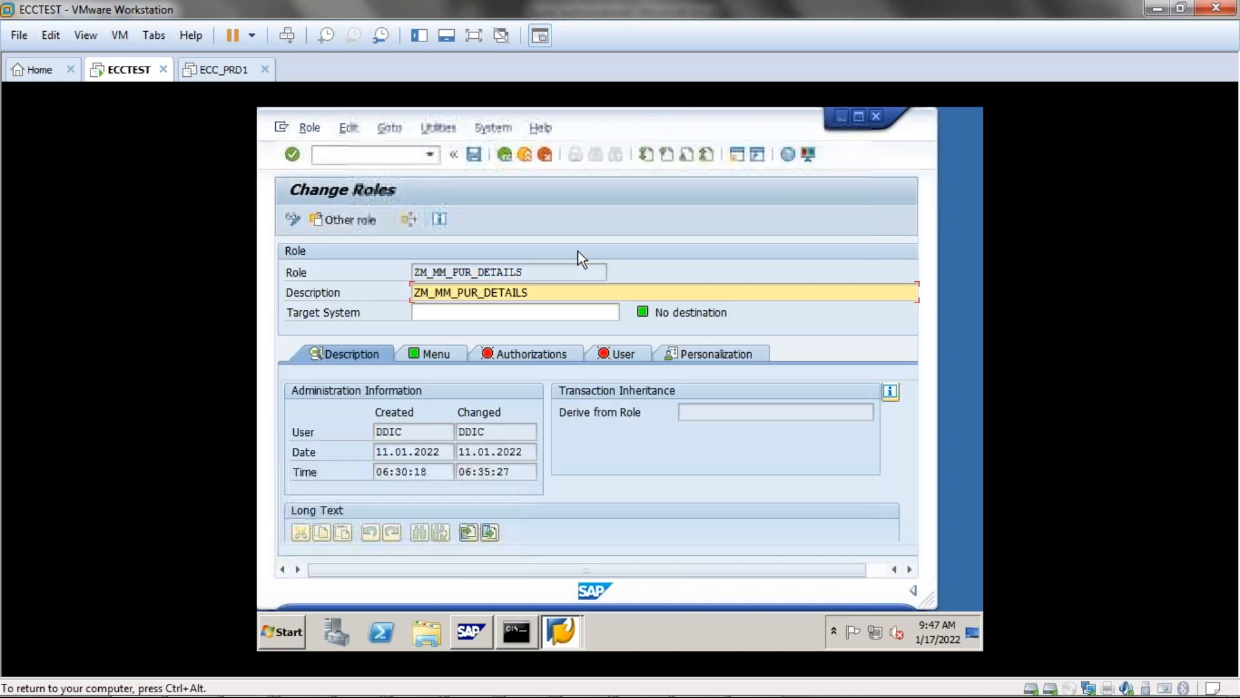
pyautogui.click(507, 350)
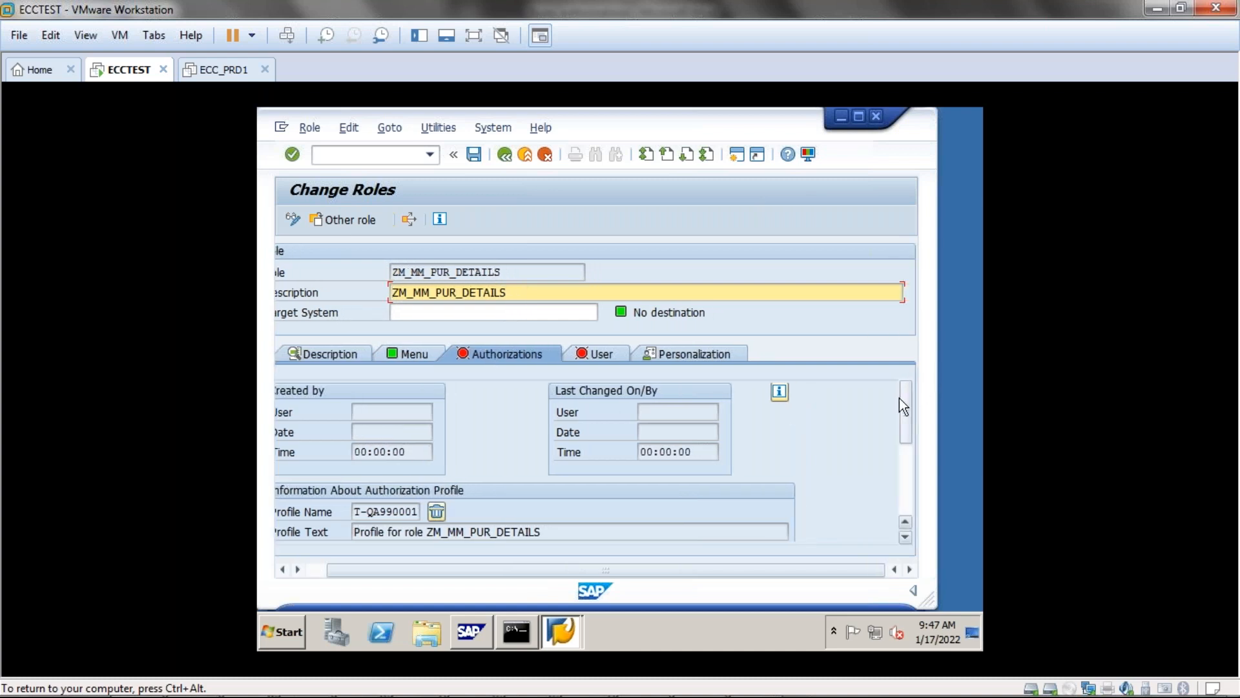
pyautogui.moveTo(900, 398); pyautogui.dragTo(897, 485)
pyautogui.moveTo(330, 573); pyautogui.dragTo(301, 572)
pyautogui.click(300, 452)
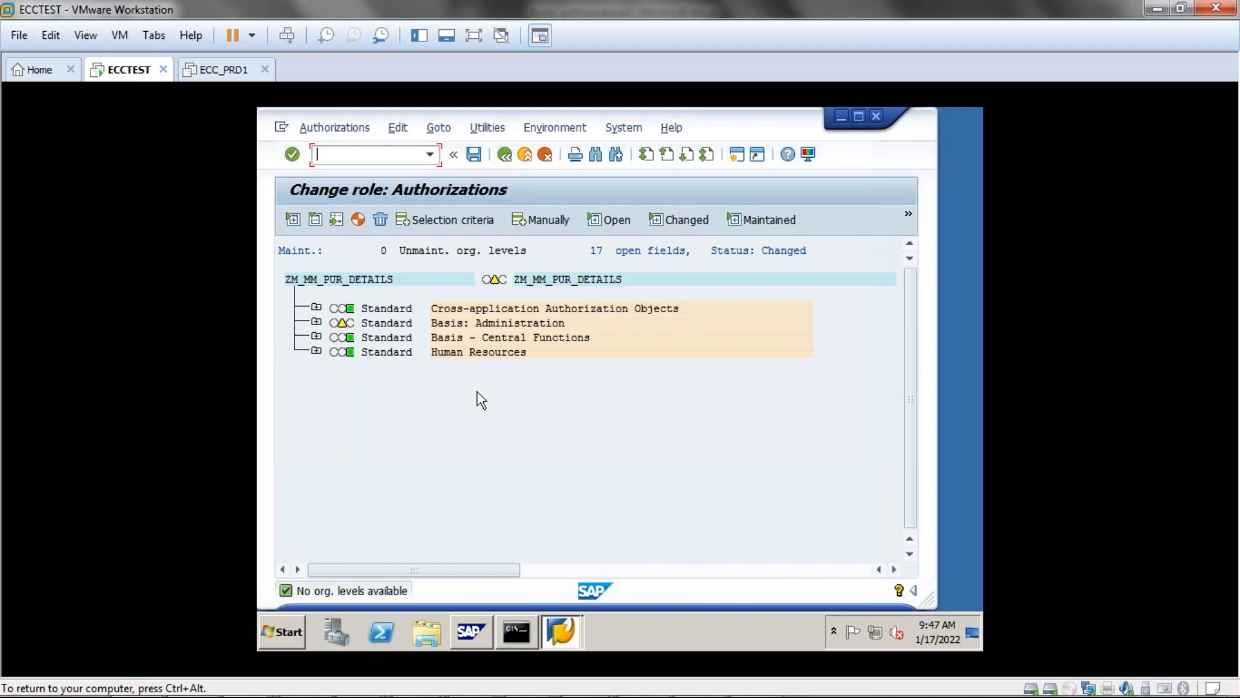
# Turn on Technical names, expand Basis: Administration, and inspect the S_BTCH_ADM and S_BTCH_JOB objects.
pyautogui.click(486, 124)
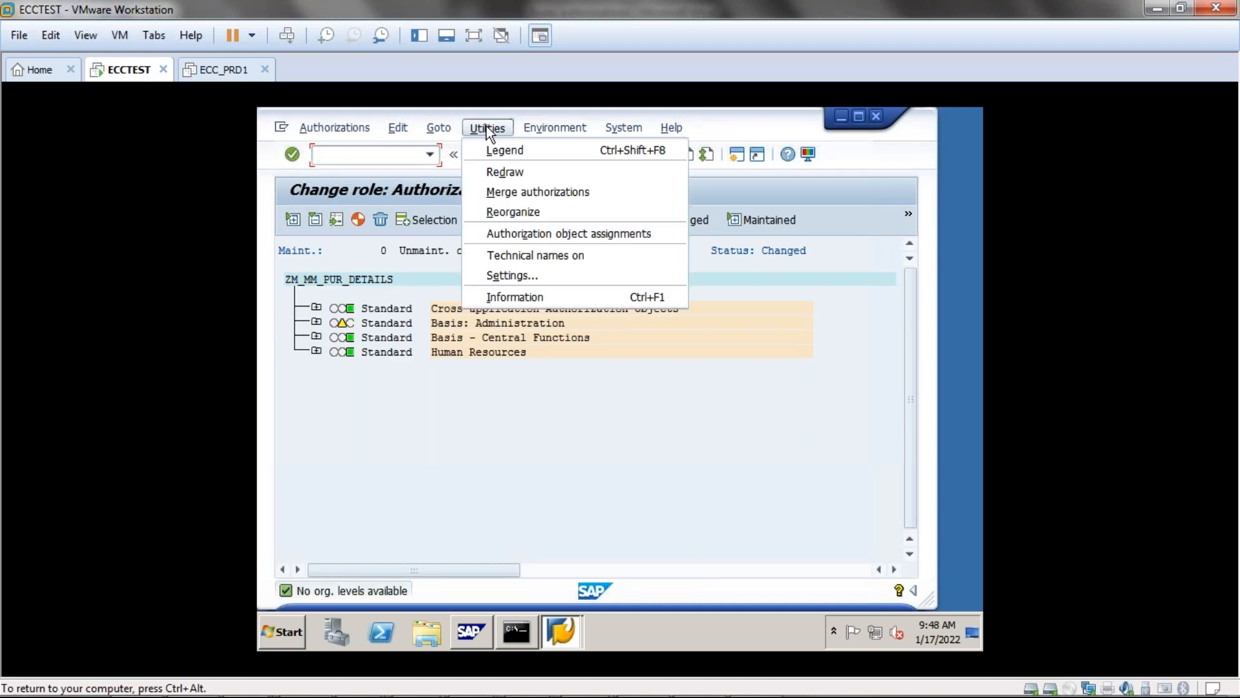
pyautogui.click(503, 257)
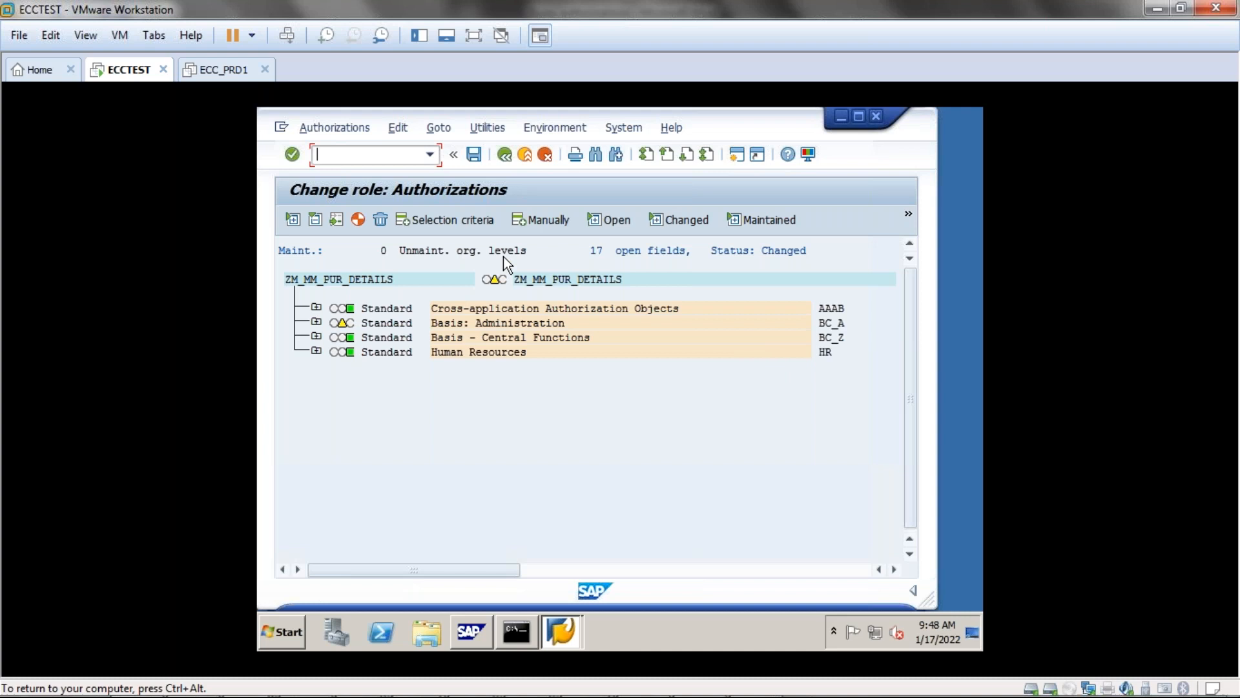
pyautogui.click(316, 323)
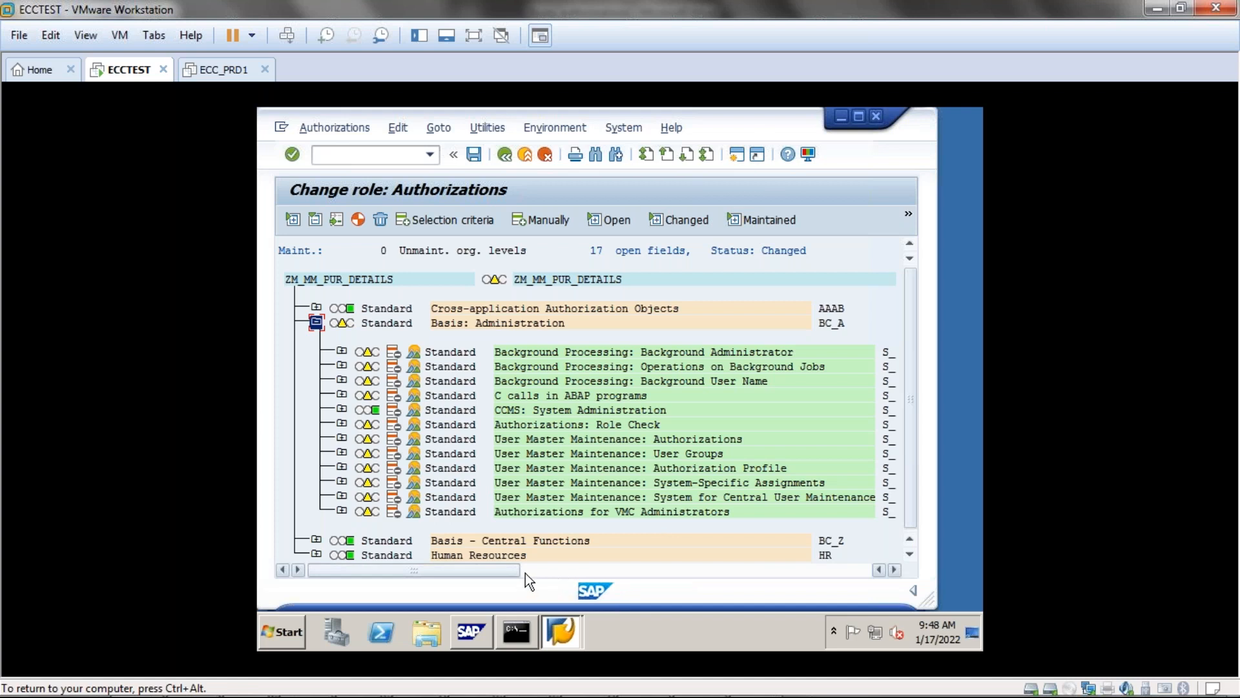
pyautogui.moveTo(510, 569); pyautogui.dragTo(631, 570)
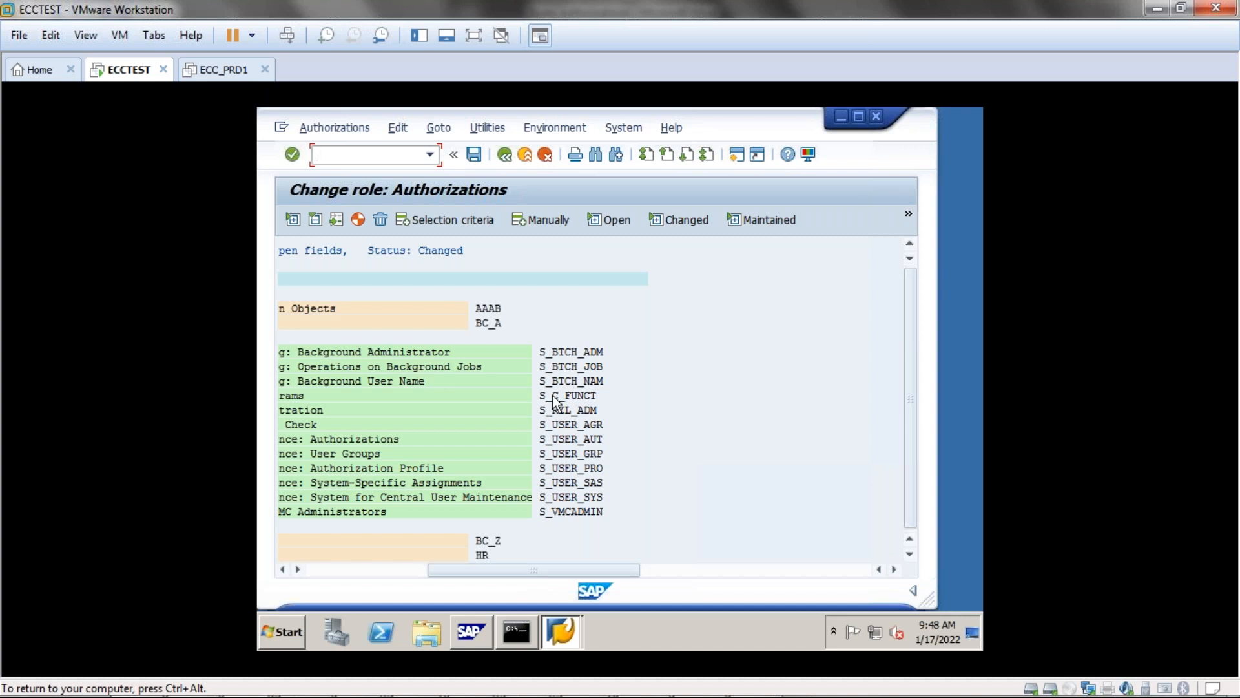
pyautogui.click(539, 351)
pyautogui.press('Down')
pyautogui.click(542, 352)
pyautogui.click(410, 576)
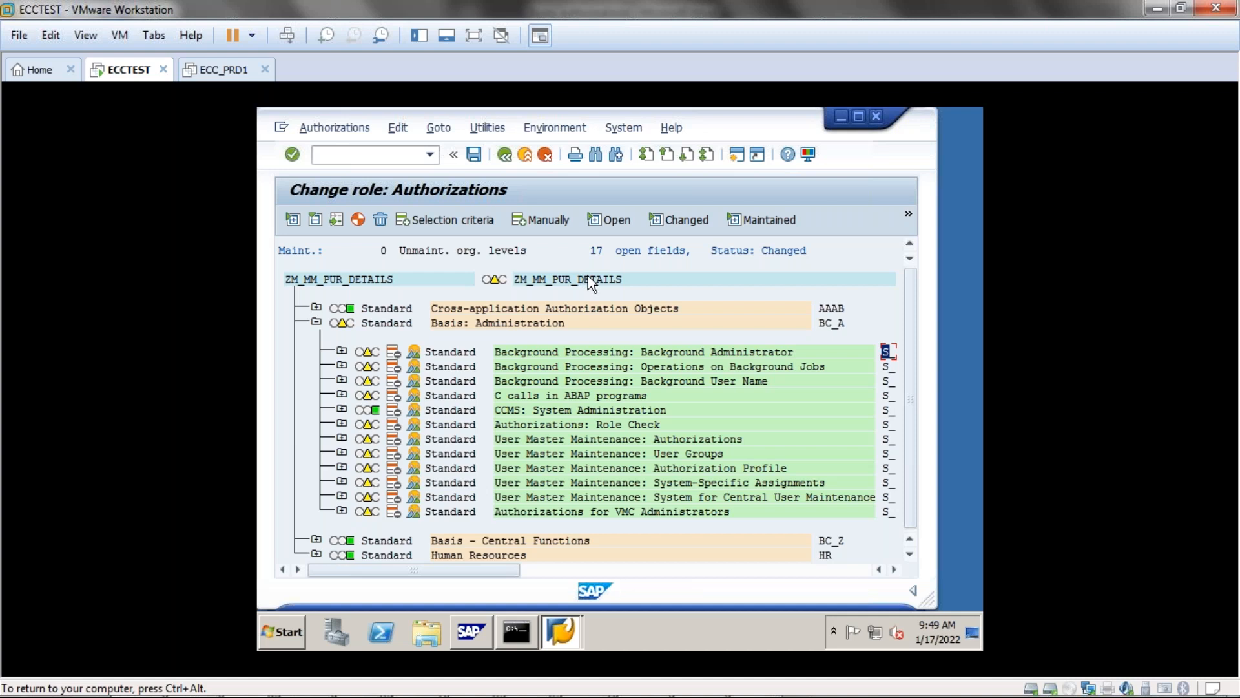
# Use the Manually button to open the Manual selection of authorizations dialog.
pyautogui.click(535, 219)
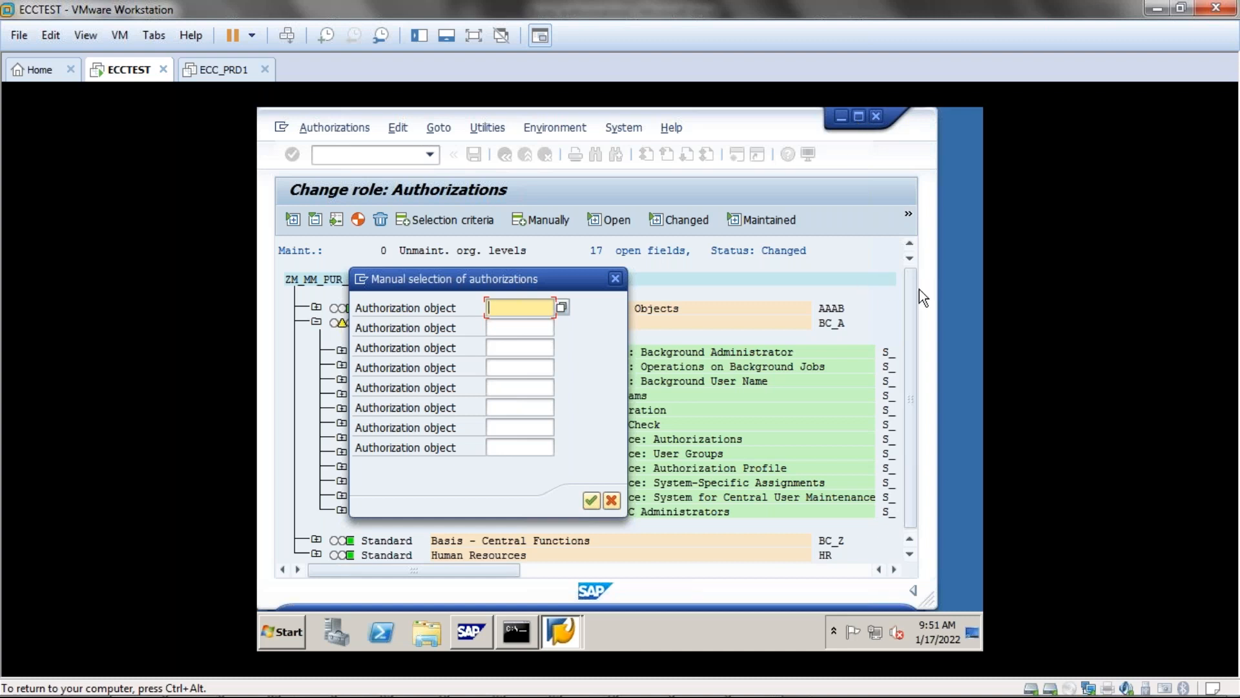
pyautogui.moveTo(26, 685)
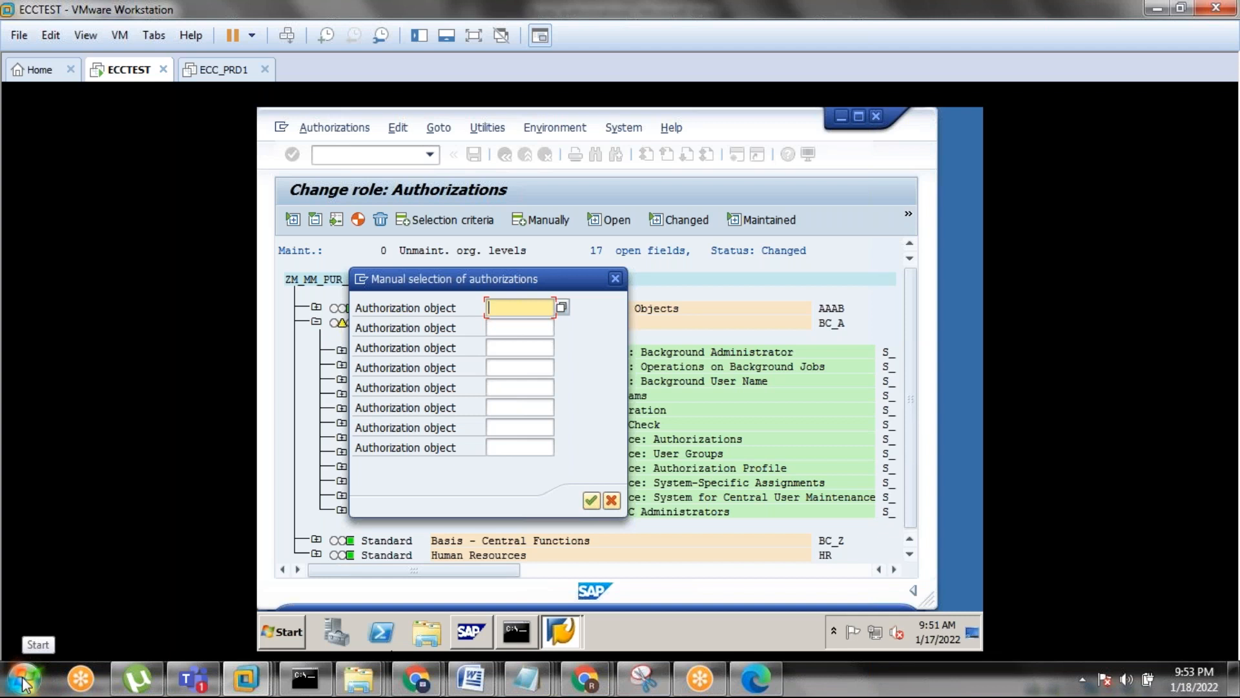
pyautogui.press('super+r')
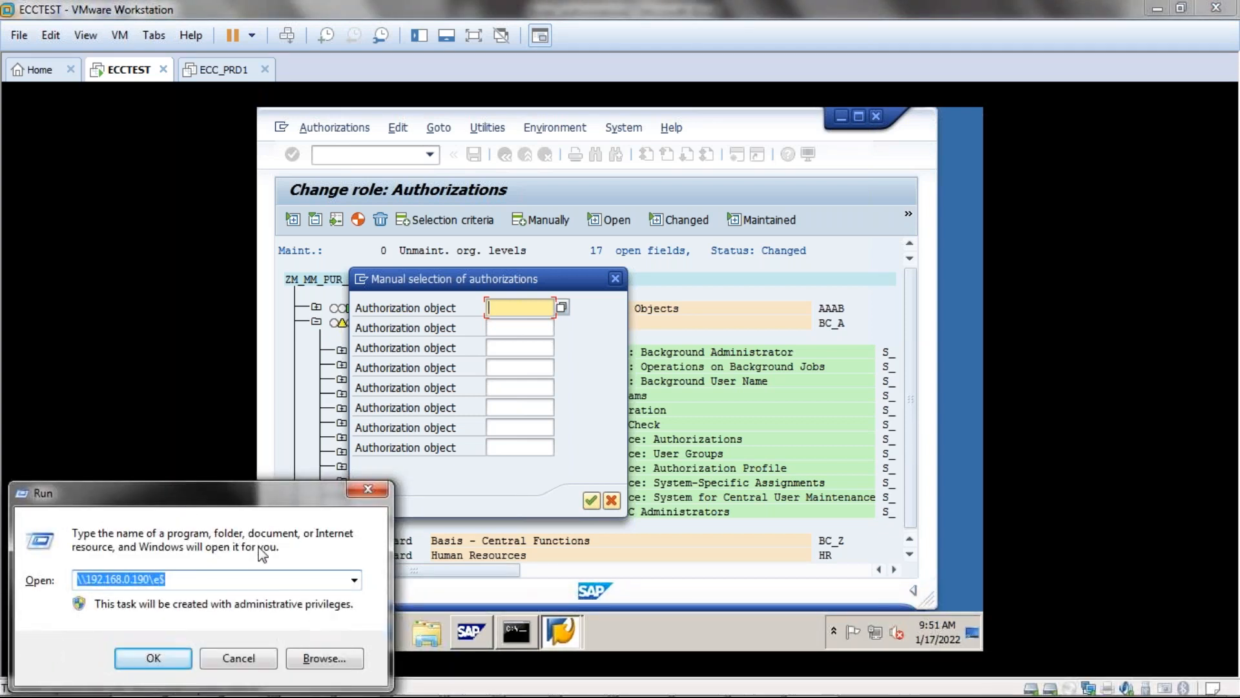
pyautogui.click(355, 579)
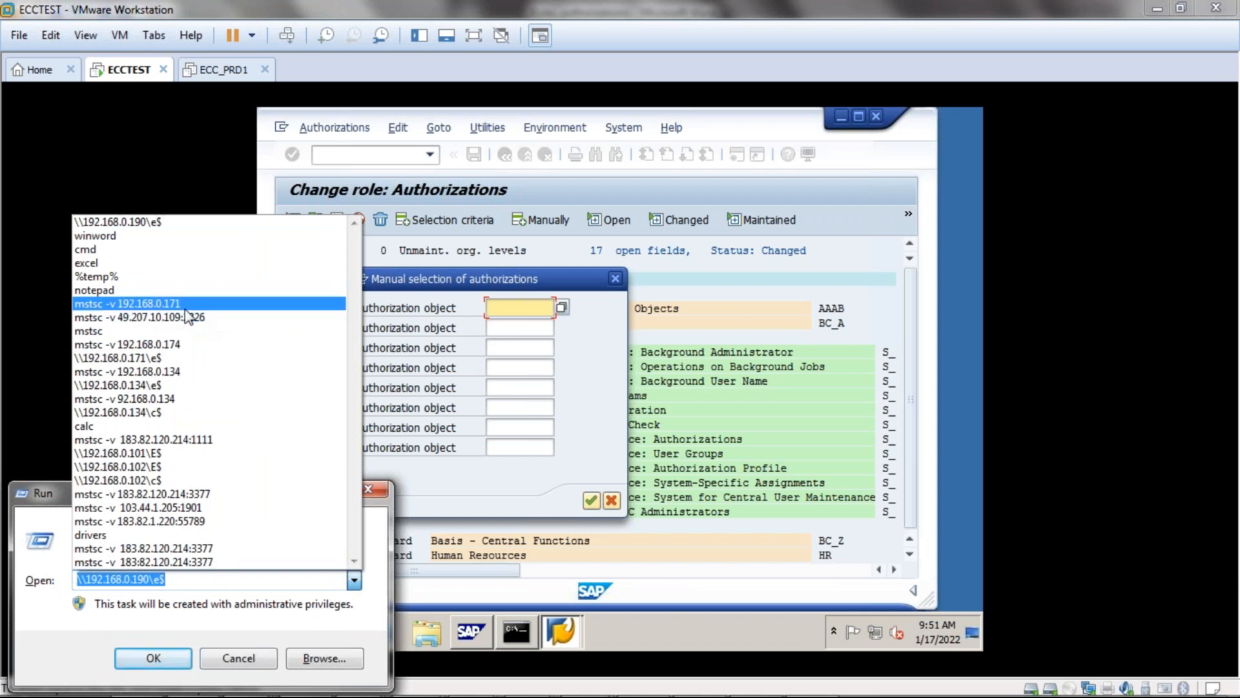
pyautogui.click(186, 304)
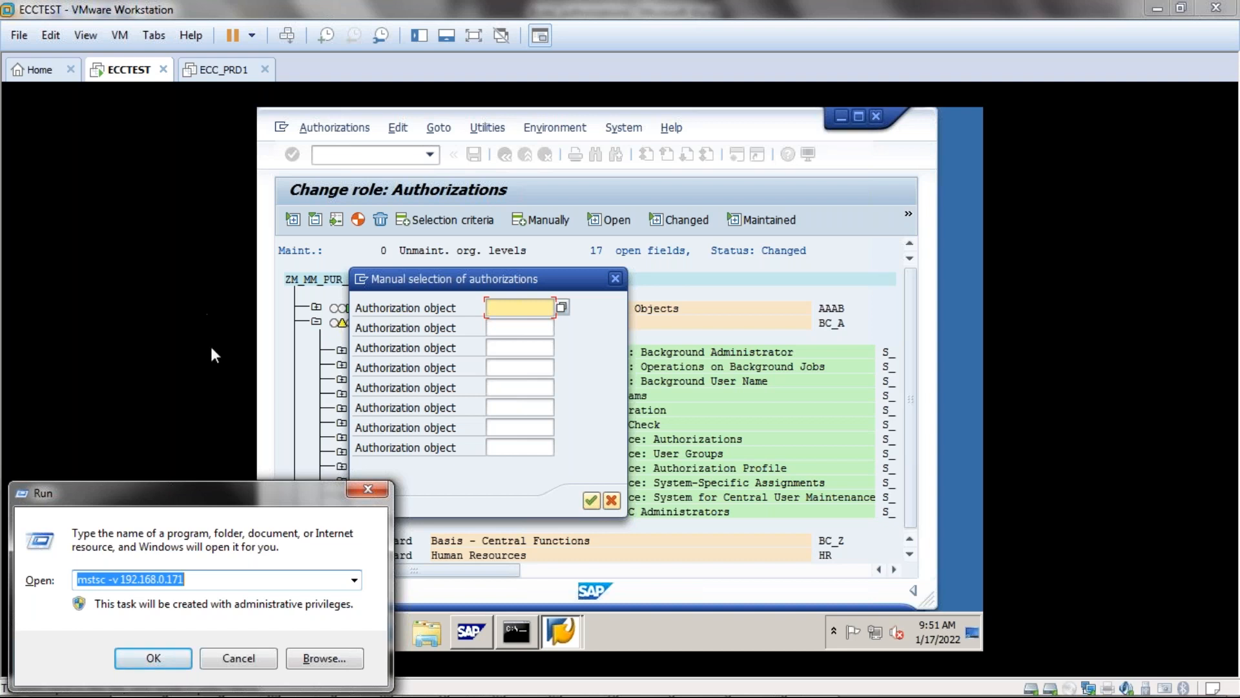
pyautogui.click(348, 497)
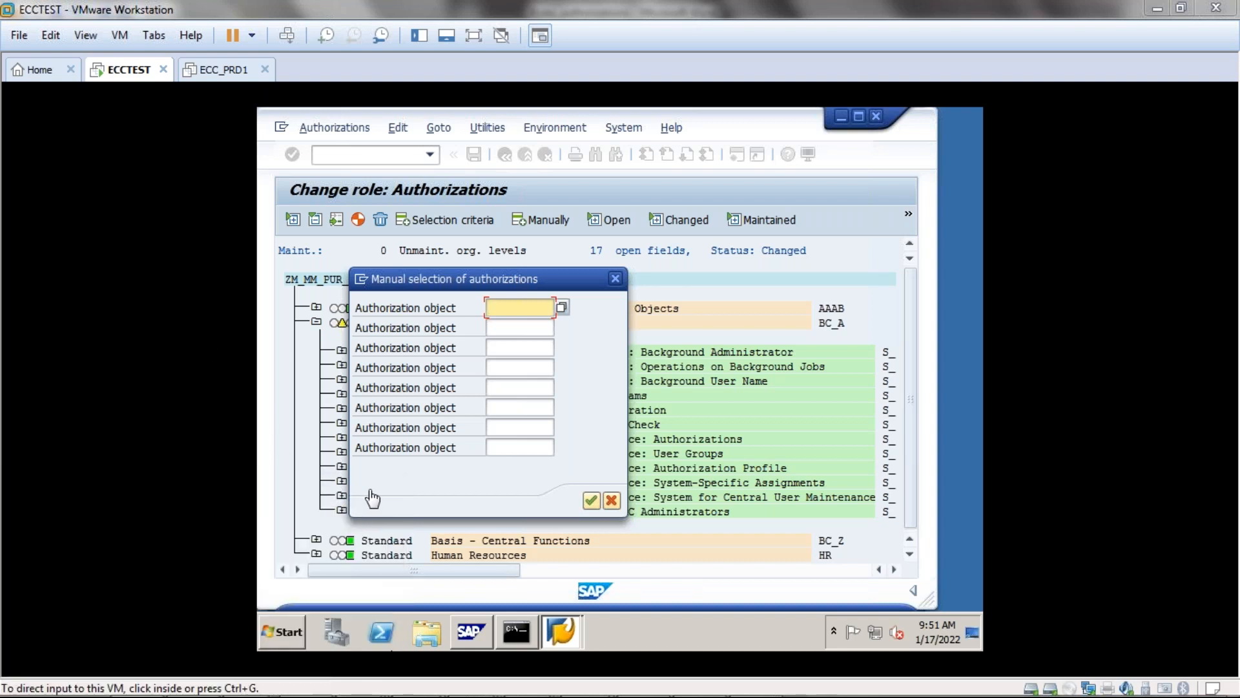
pyautogui.moveTo(506, 635)
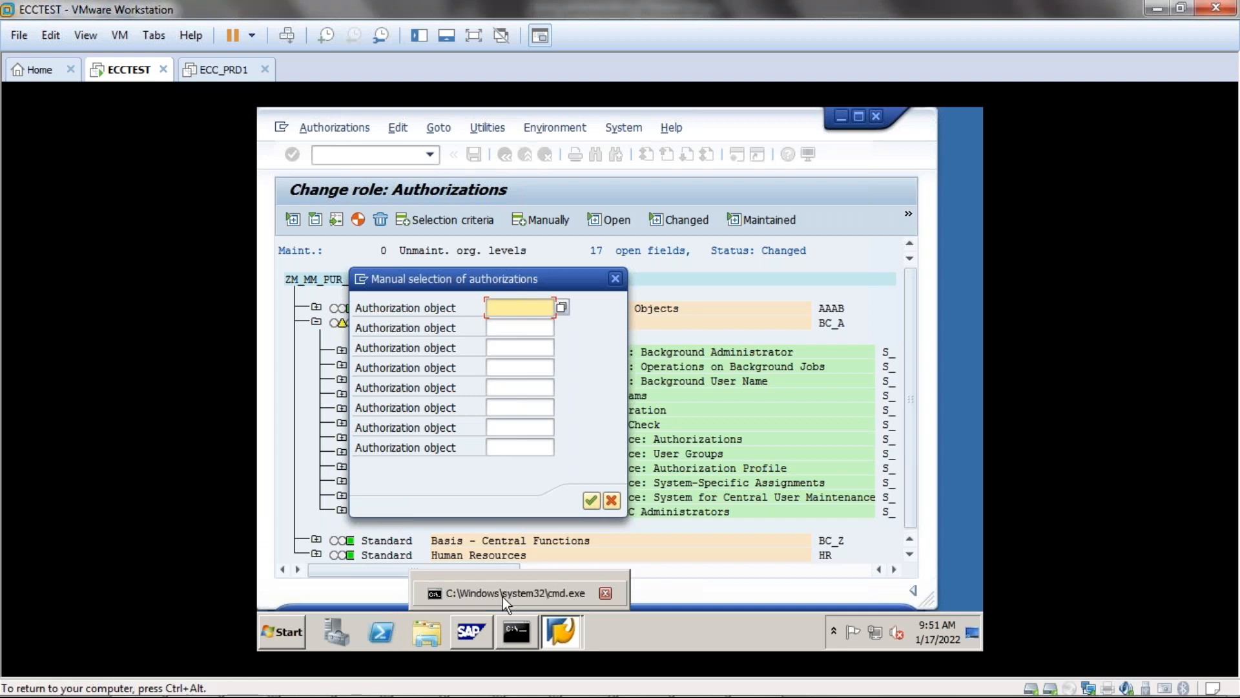
pyautogui.click(499, 589)
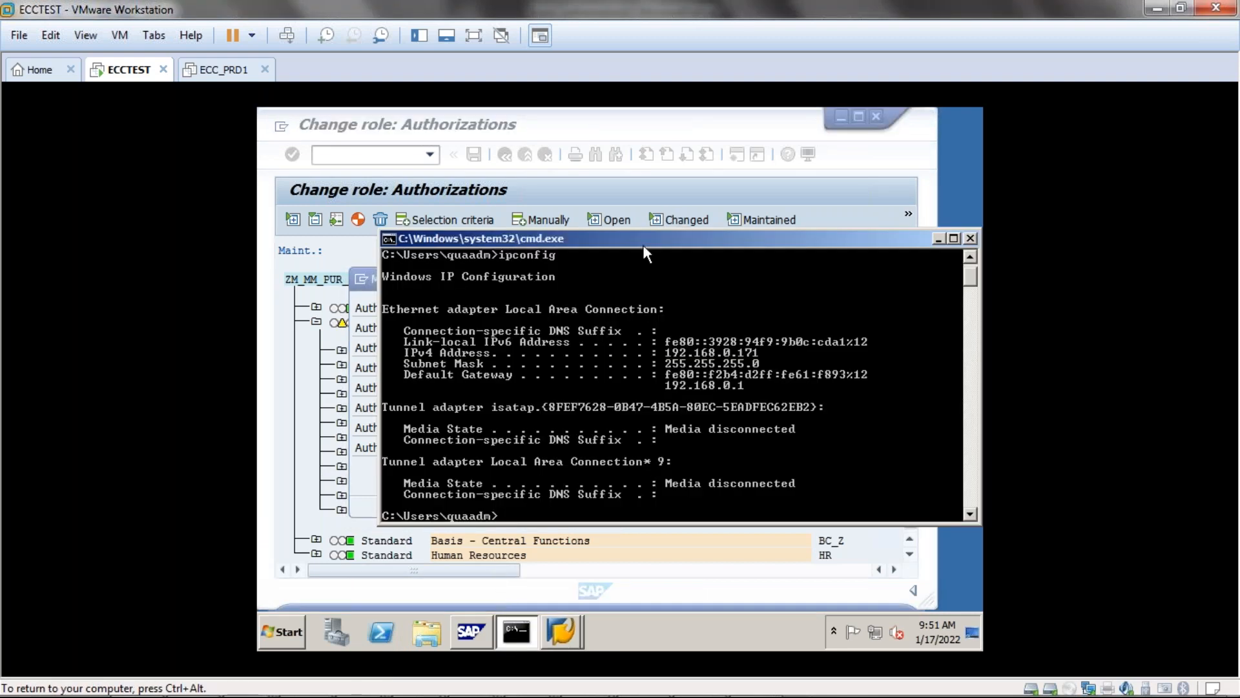
pyautogui.click(938, 238)
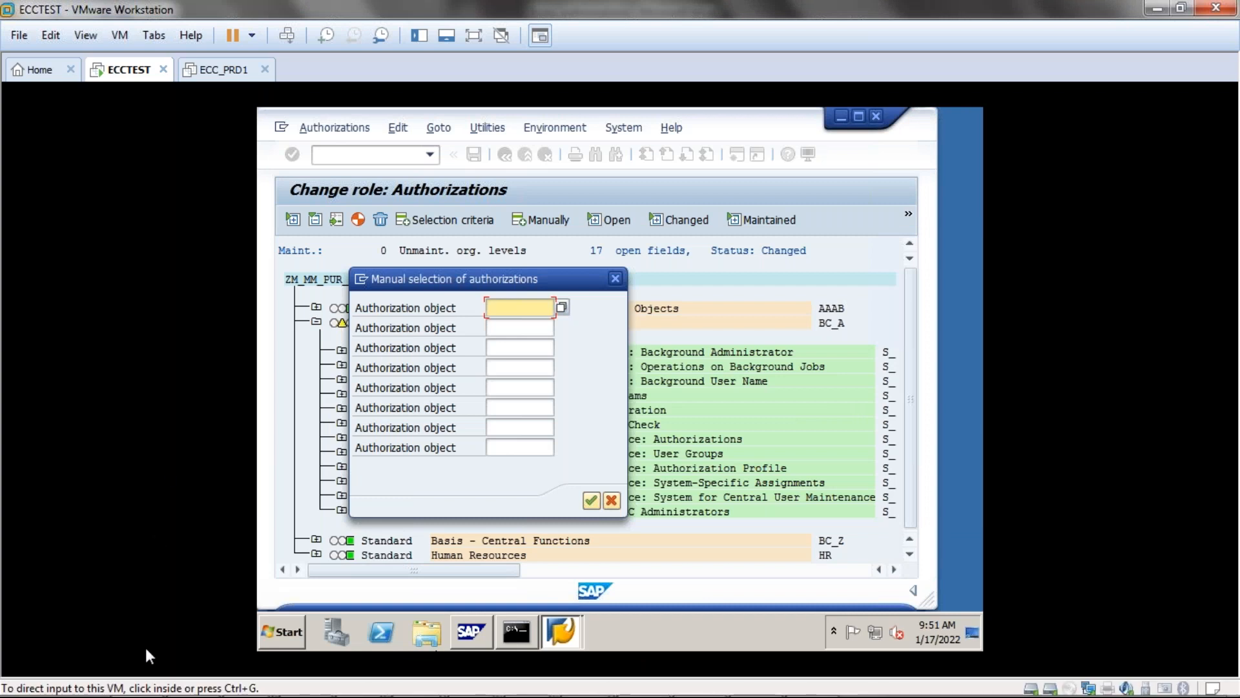
pyautogui.press('super+r')
# Run mstsc -v 192.168.0.171 from the Run history and confirm the connection.
pyautogui.click(354, 581)
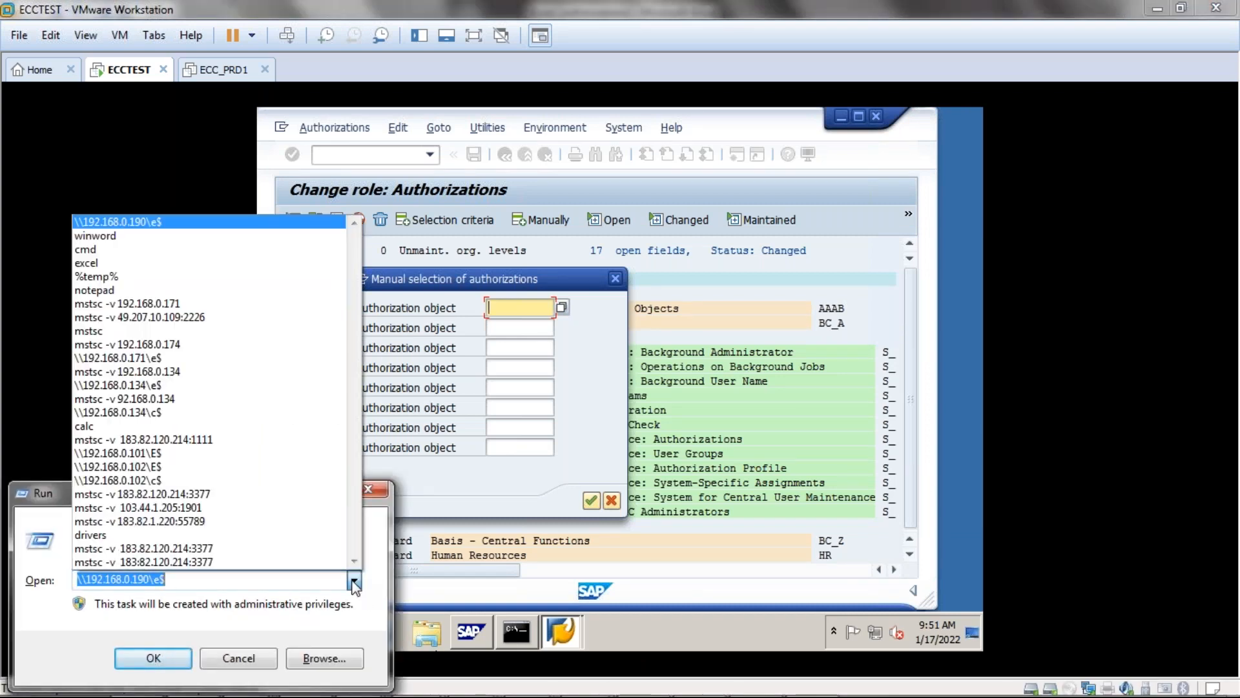
pyautogui.click(162, 306)
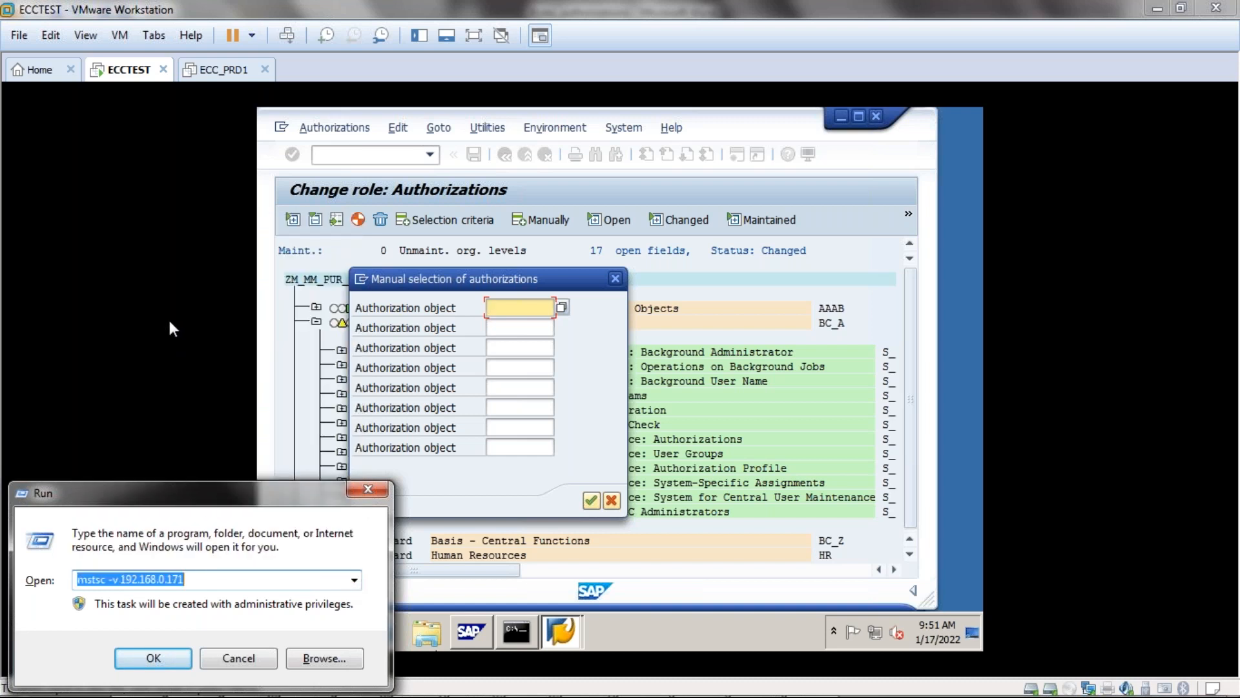
pyautogui.click(151, 661)
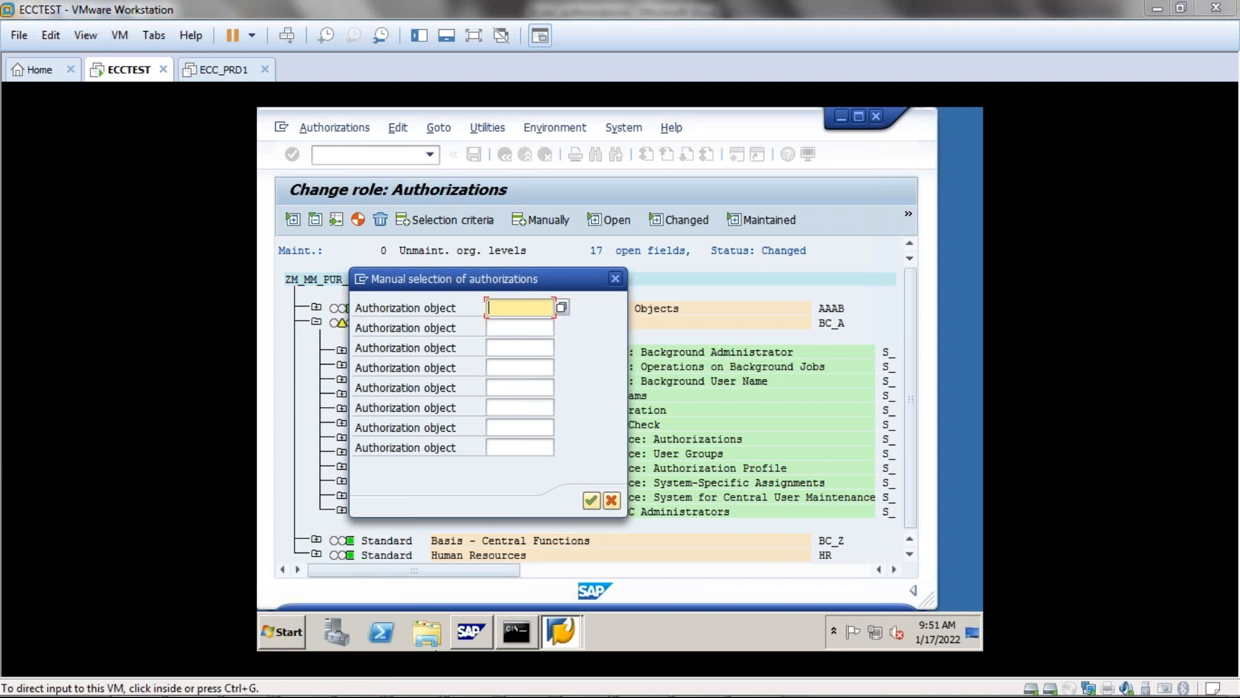
pyautogui.click(709, 445)
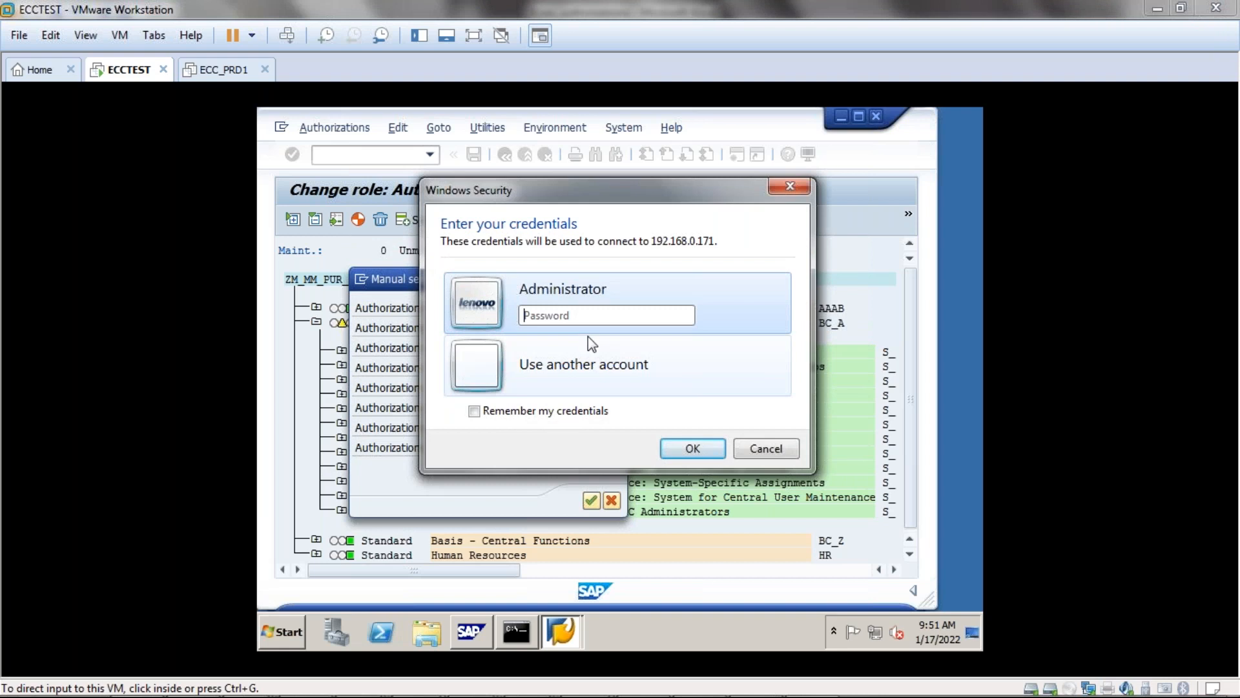
# Enter the Administrator password, accept the certificate warning, and sign in to the server.
pyautogui.write('*******')
pyautogui.press('BackSpace')
pyautogui.press('BackSpace')
pyautogui.press('BackSpace')
pyautogui.press('BackSpace')
pyautogui.press('BackSpace')
pyautogui.press('BackSpace')
pyautogui.press('BackSpace')
pyautogui.write('**********')
pyautogui.click(686, 446)
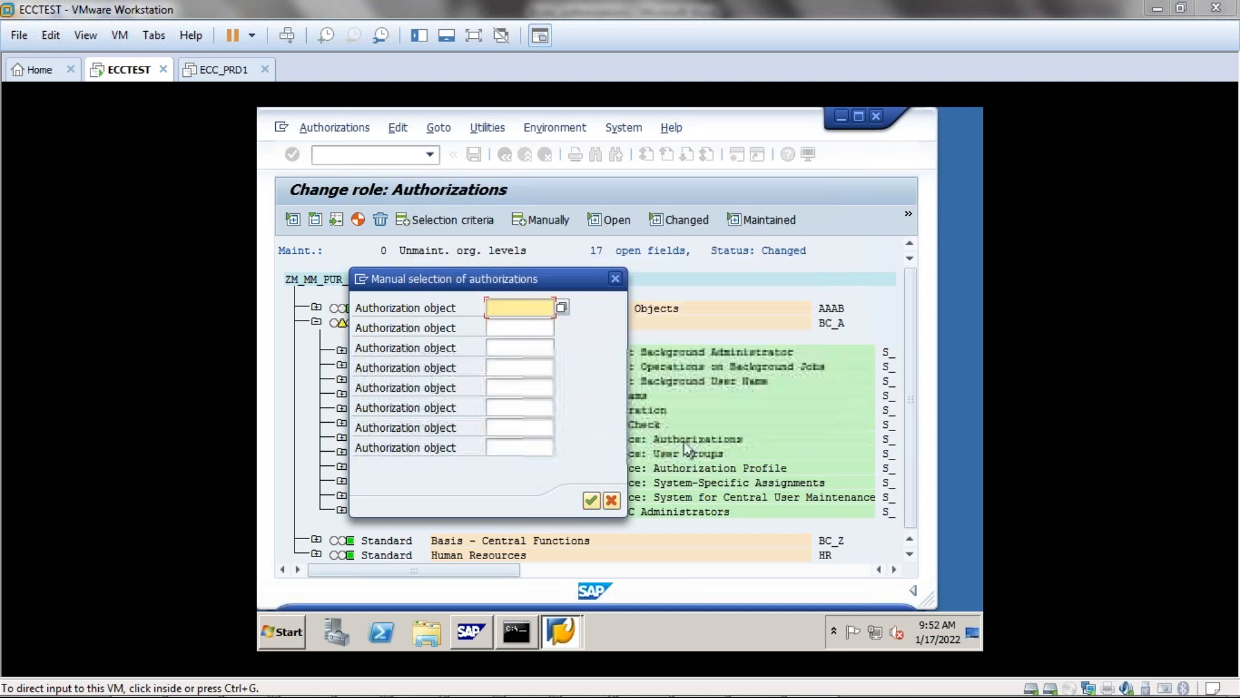
pyautogui.click(689, 540)
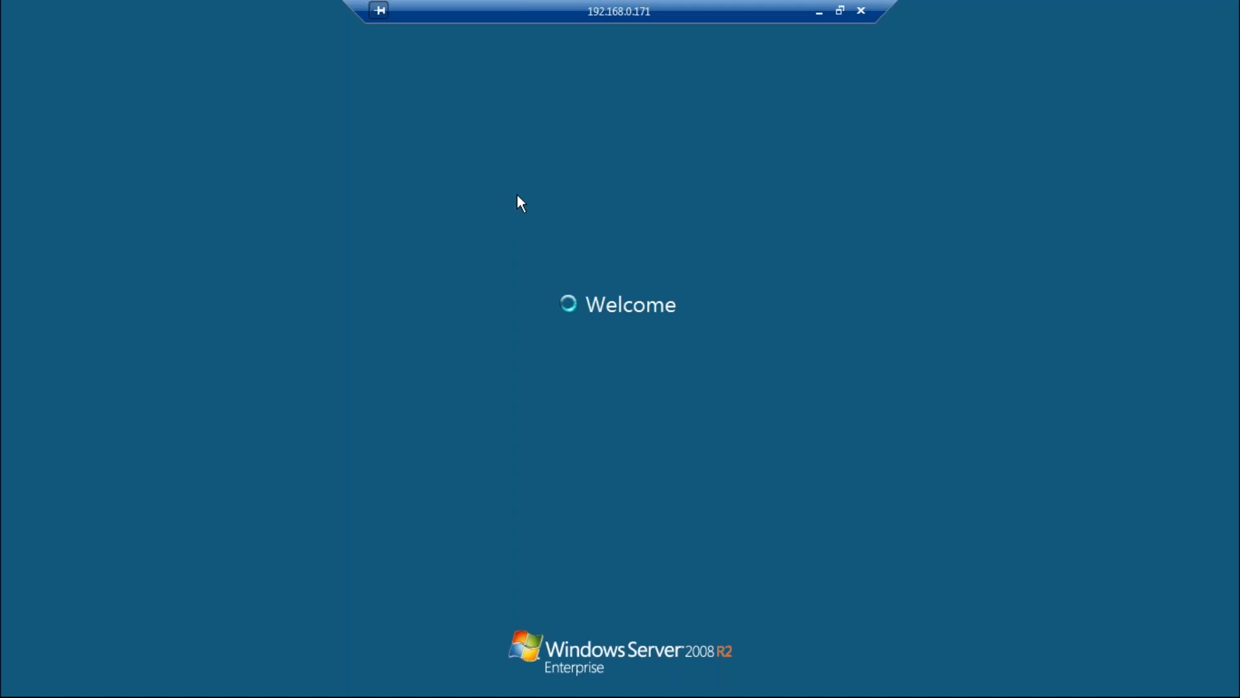
pyautogui.click(610, 525)
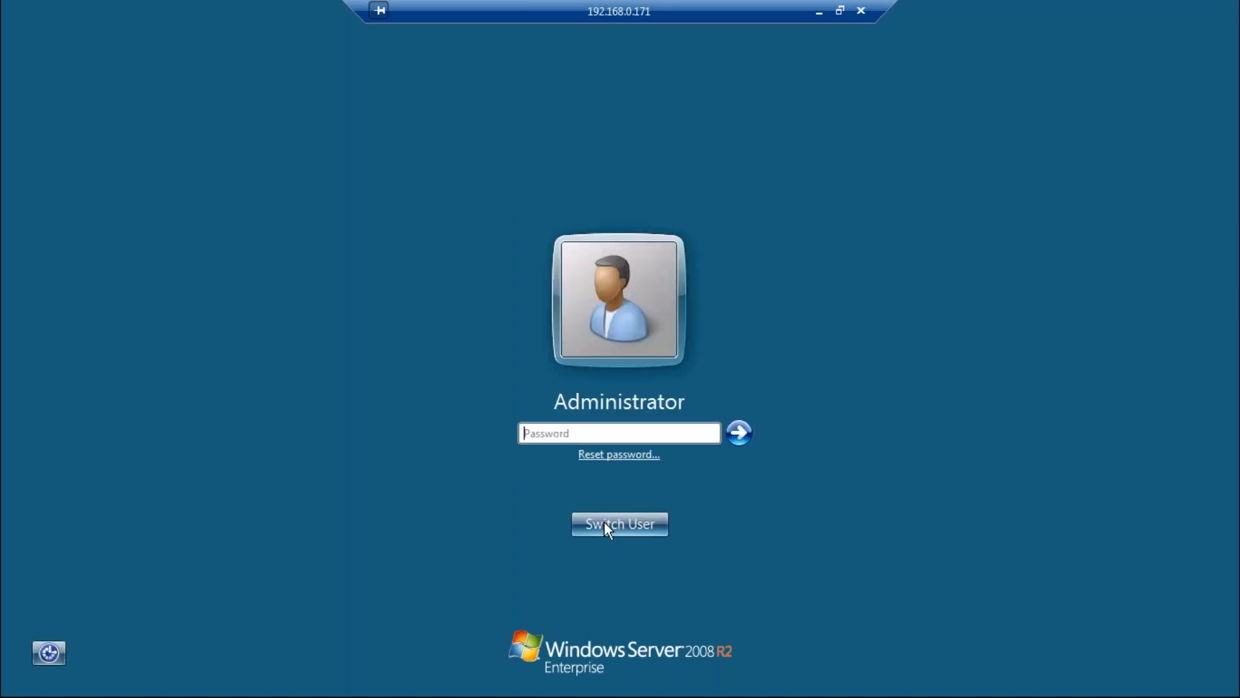
pyautogui.write('**********')
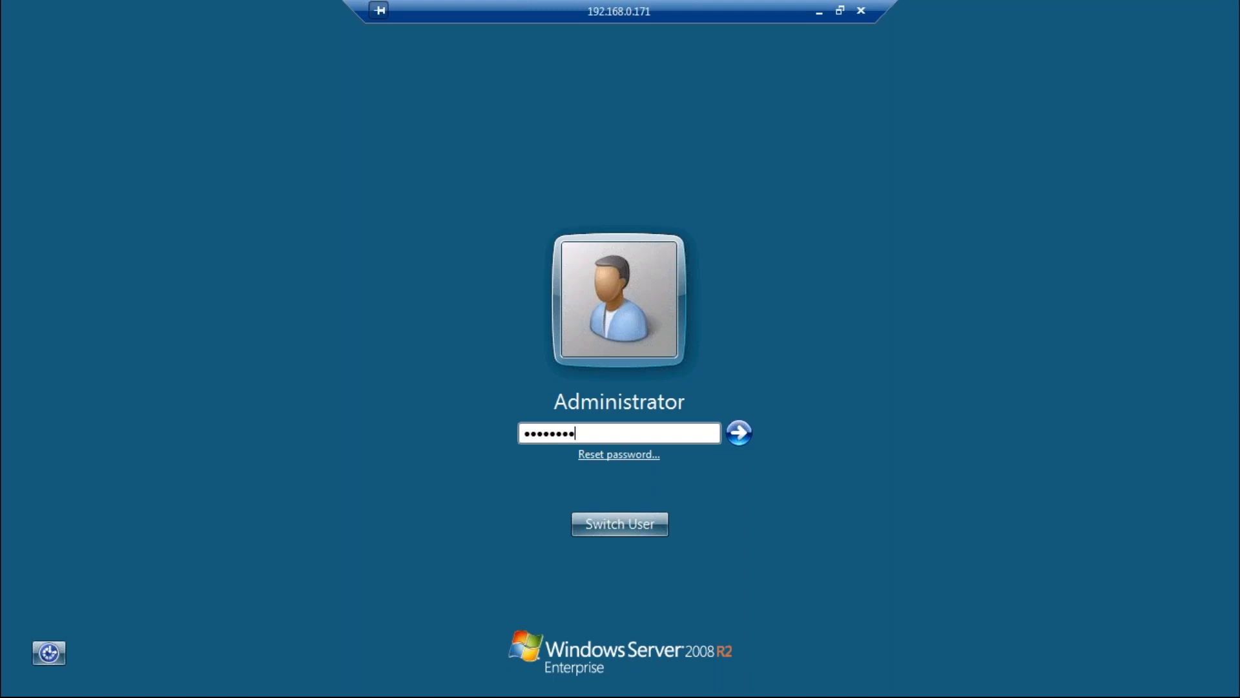
pyautogui.press('Return')
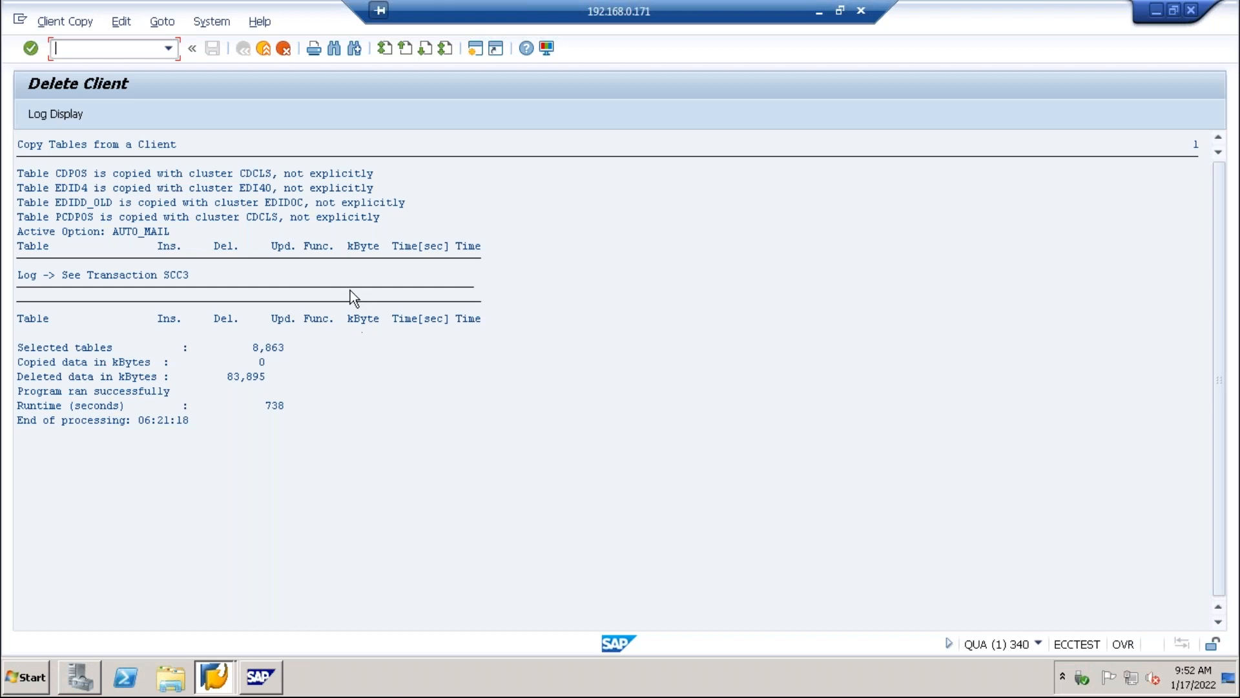
pyautogui.click(264, 49)
pyautogui.click(231, 378)
pyautogui.click(243, 377)
pyautogui.click(235, 378)
# Leave the client deletion log and start transaction PFCG.
pyautogui.click(263, 46)
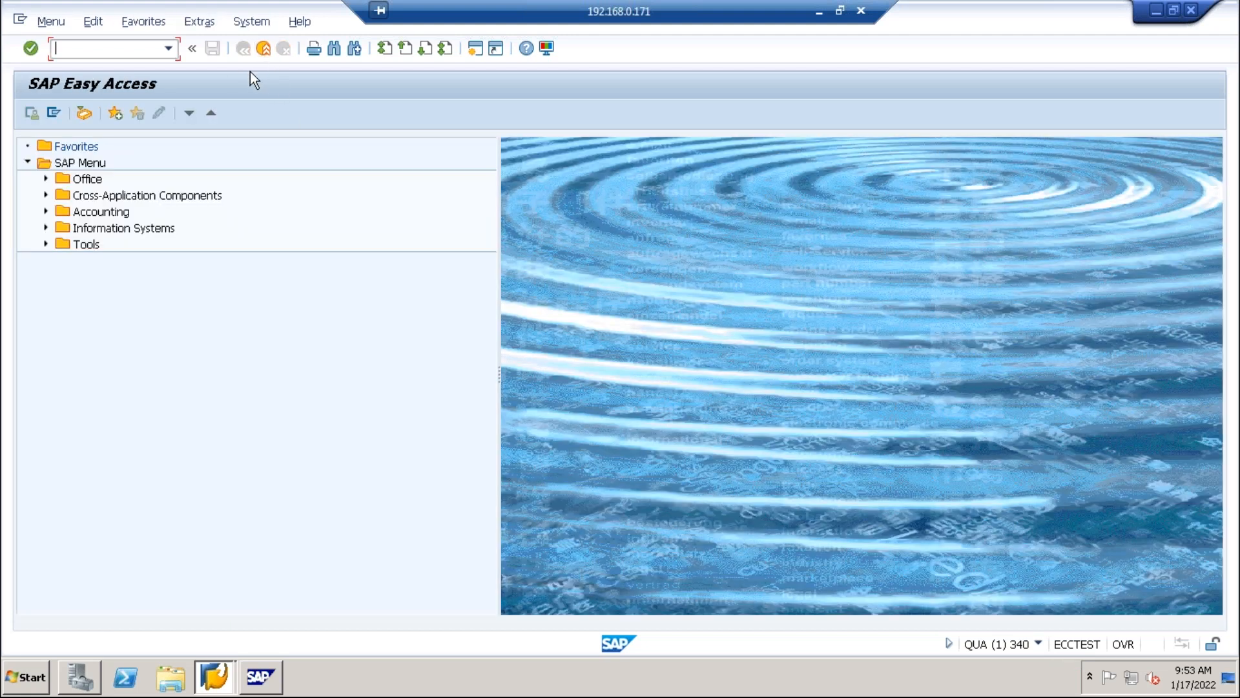
pyautogui.write('pfcg')
pyautogui.press('Return')
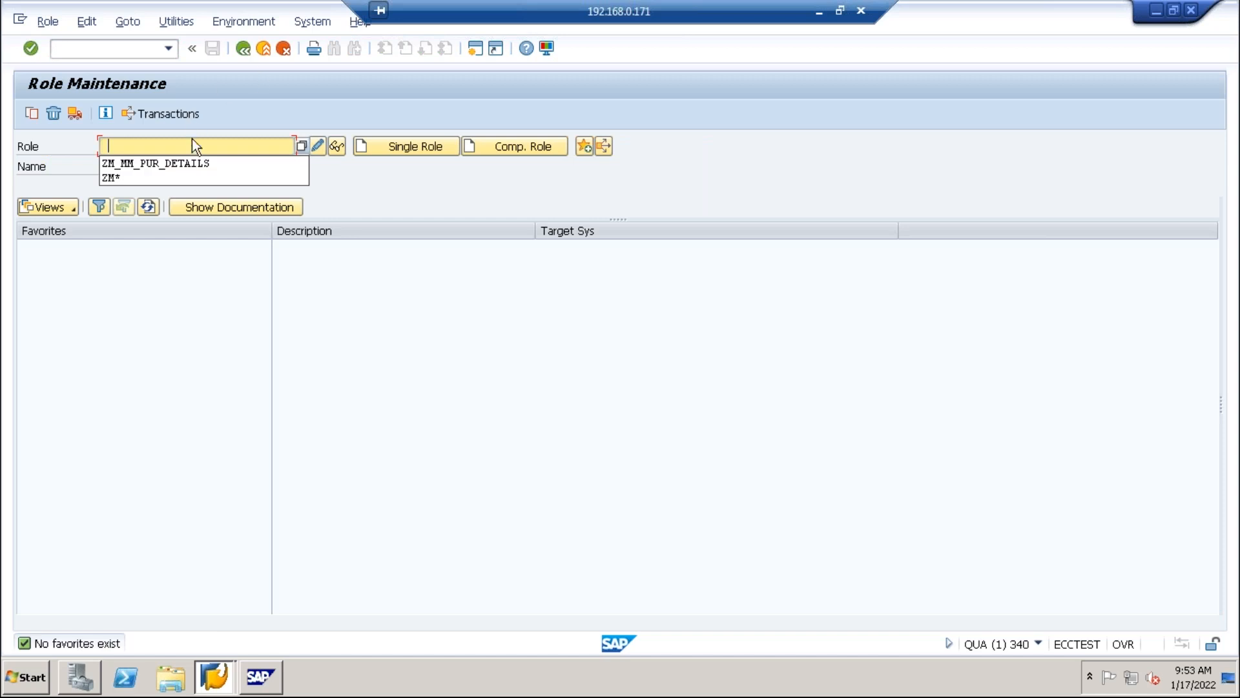
# Change role ZM_MM_PUR_DETAILS and open Change Authorization Data on its Authorizations tab.
pyautogui.click(192, 161)
pyautogui.click(305, 145)
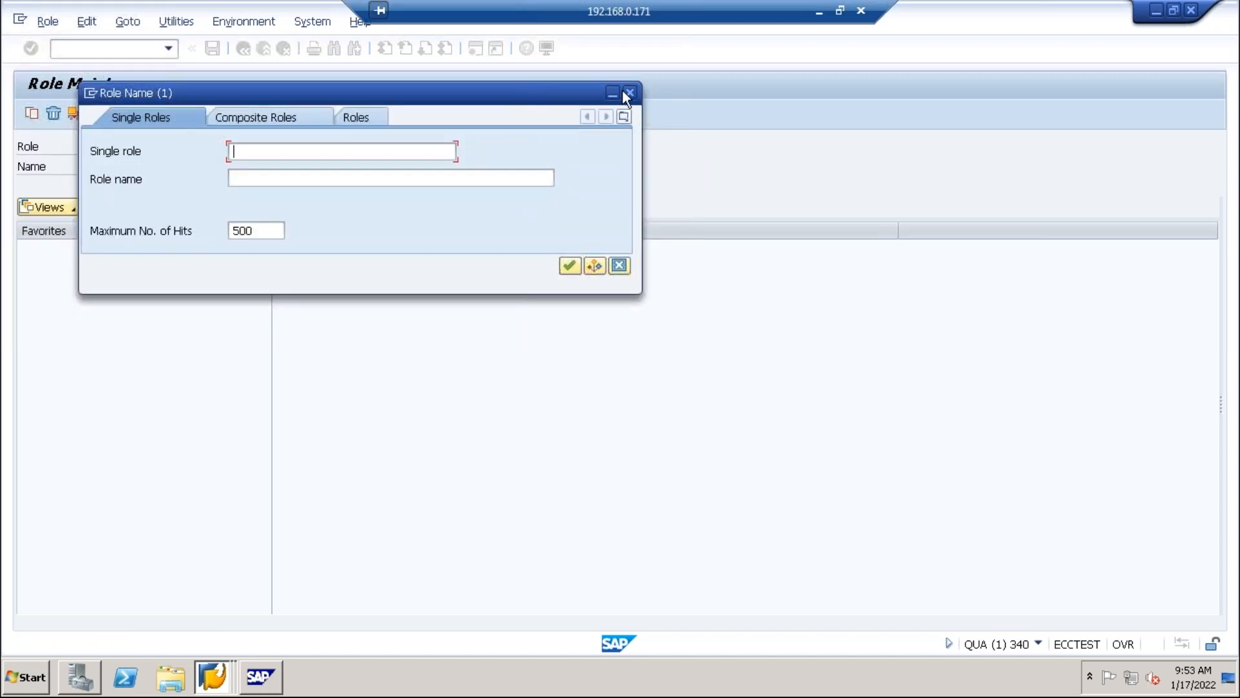
pyautogui.click(628, 93)
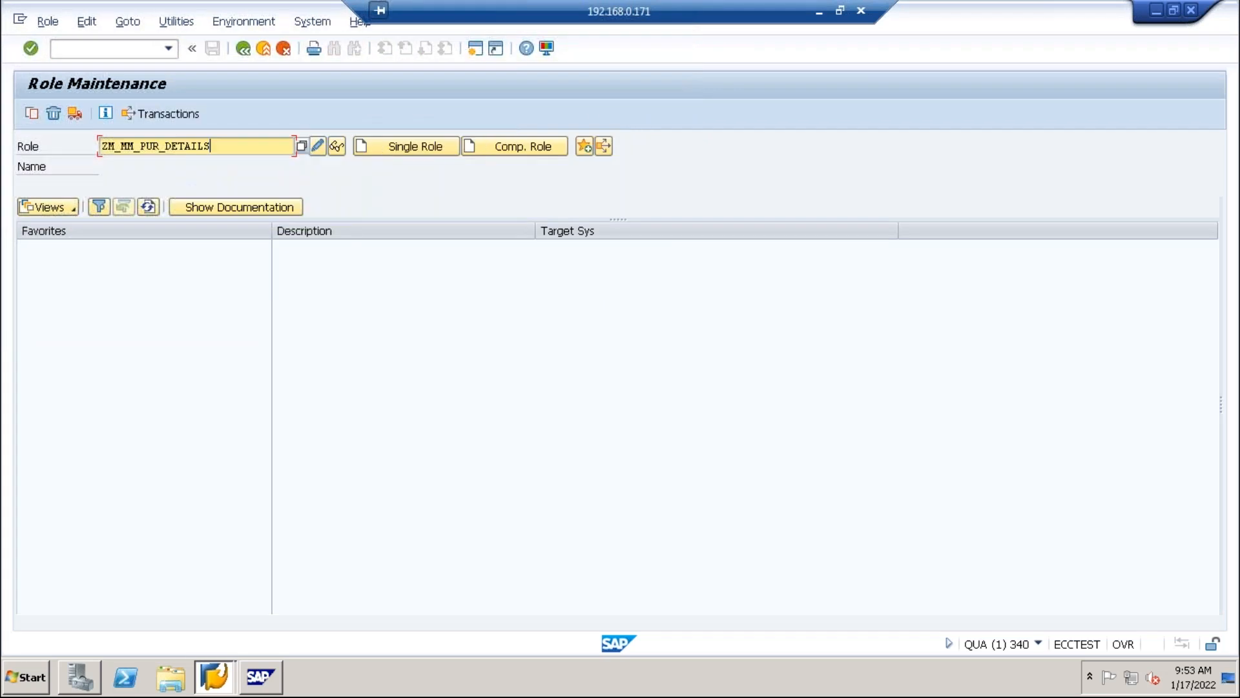
pyautogui.click(318, 147)
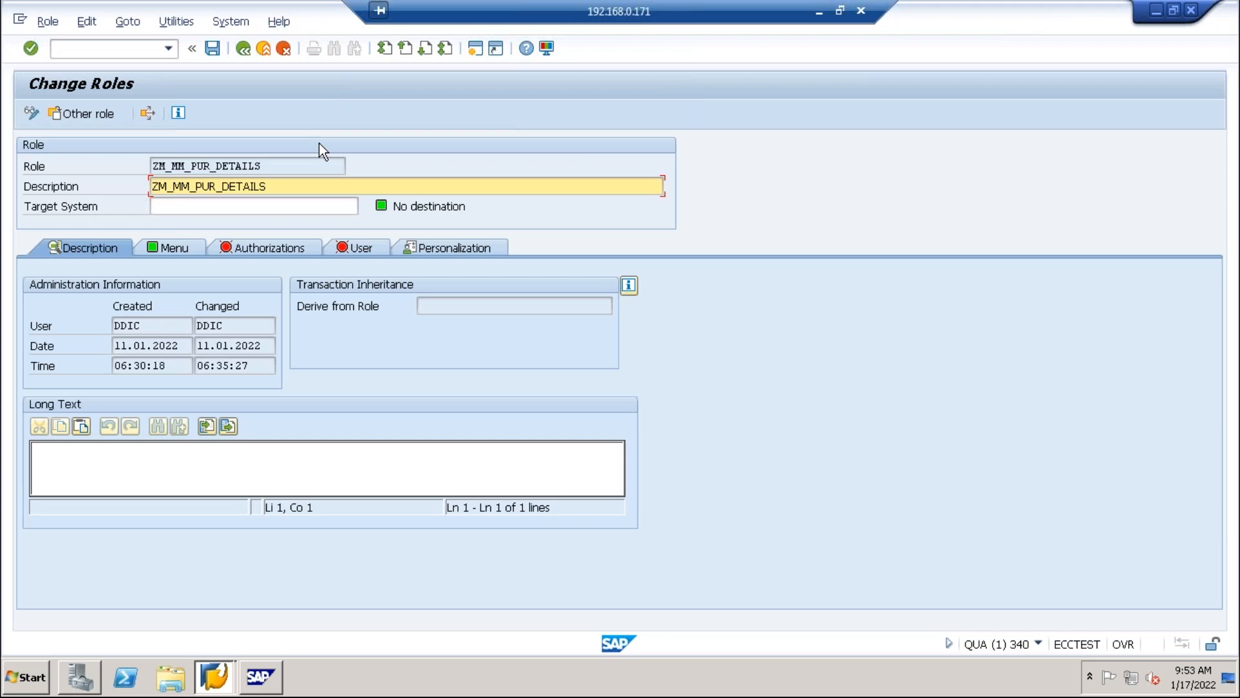
pyautogui.click(301, 247)
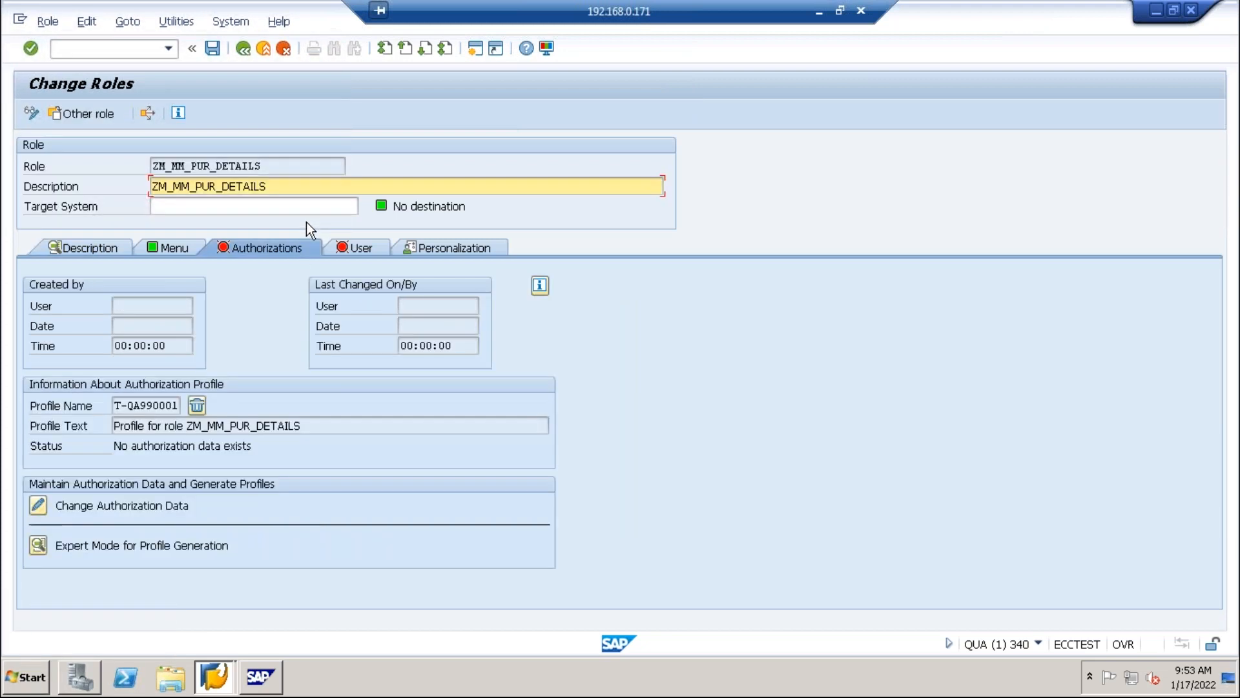
pyautogui.click(38, 506)
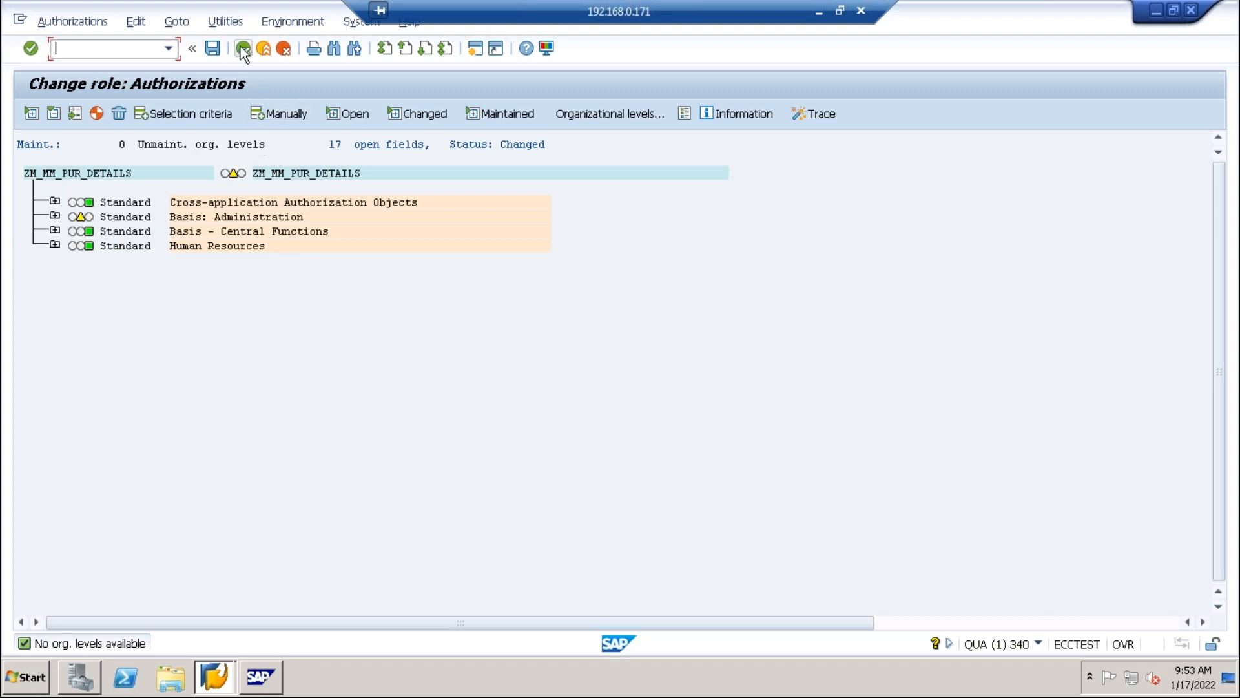
pyautogui.click(227, 22)
pyautogui.click(250, 150)
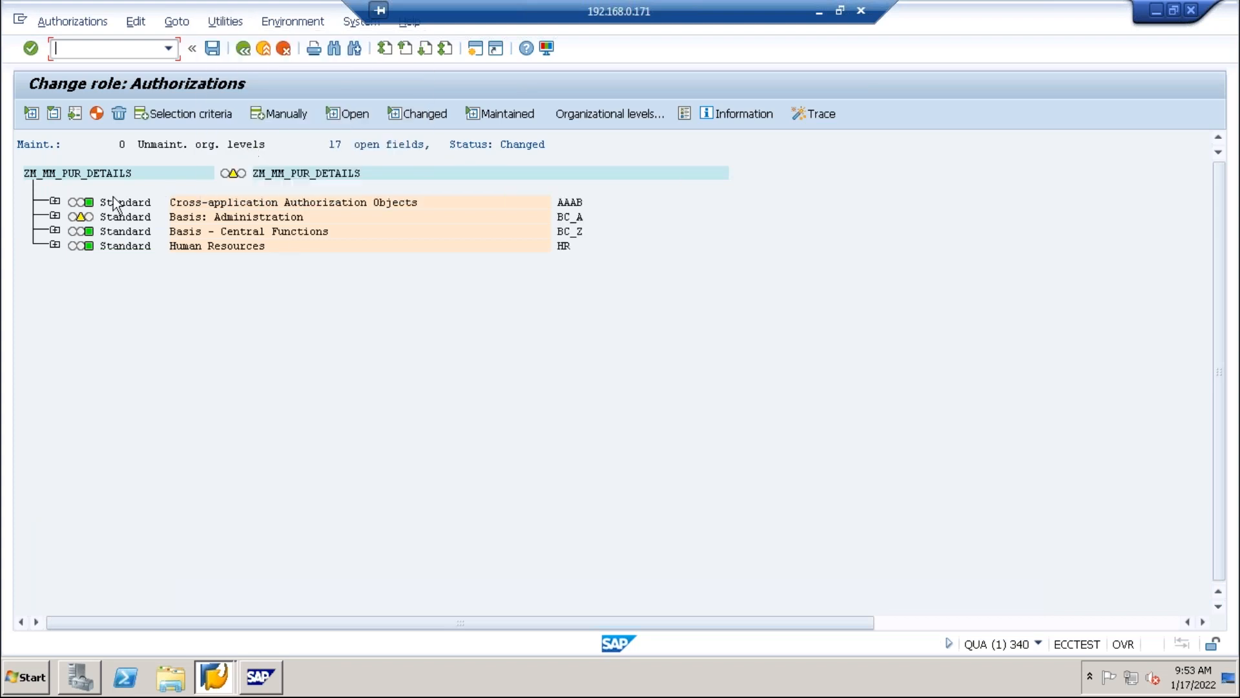
pyautogui.click(55, 202)
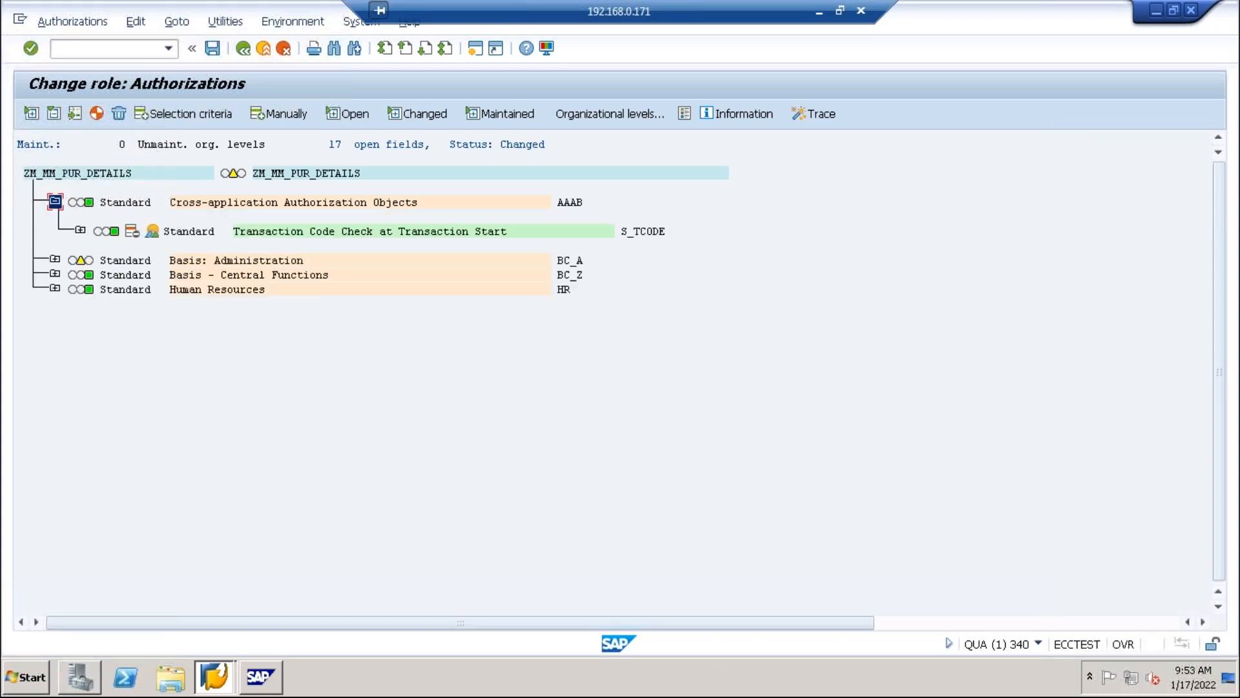
pyautogui.click(80, 230)
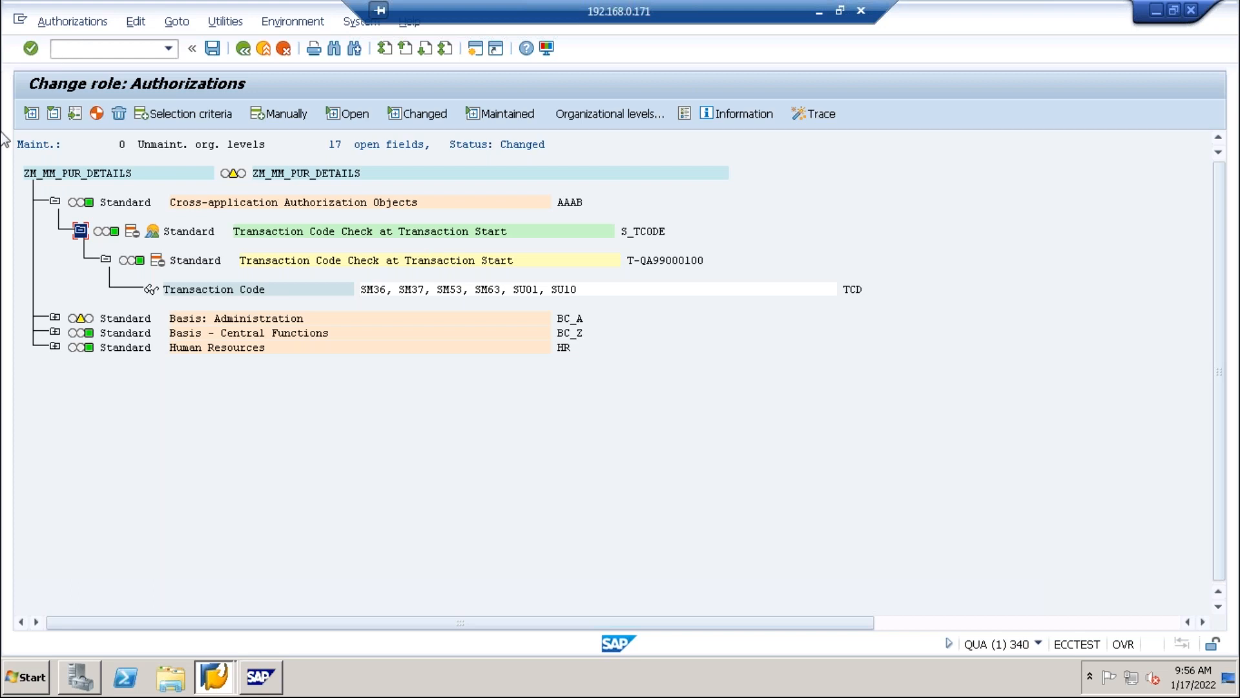
pyautogui.click(76, 51)
pyautogui.write('/nse')
pyautogui.press('BackSpace')
pyautogui.click(284, 115)
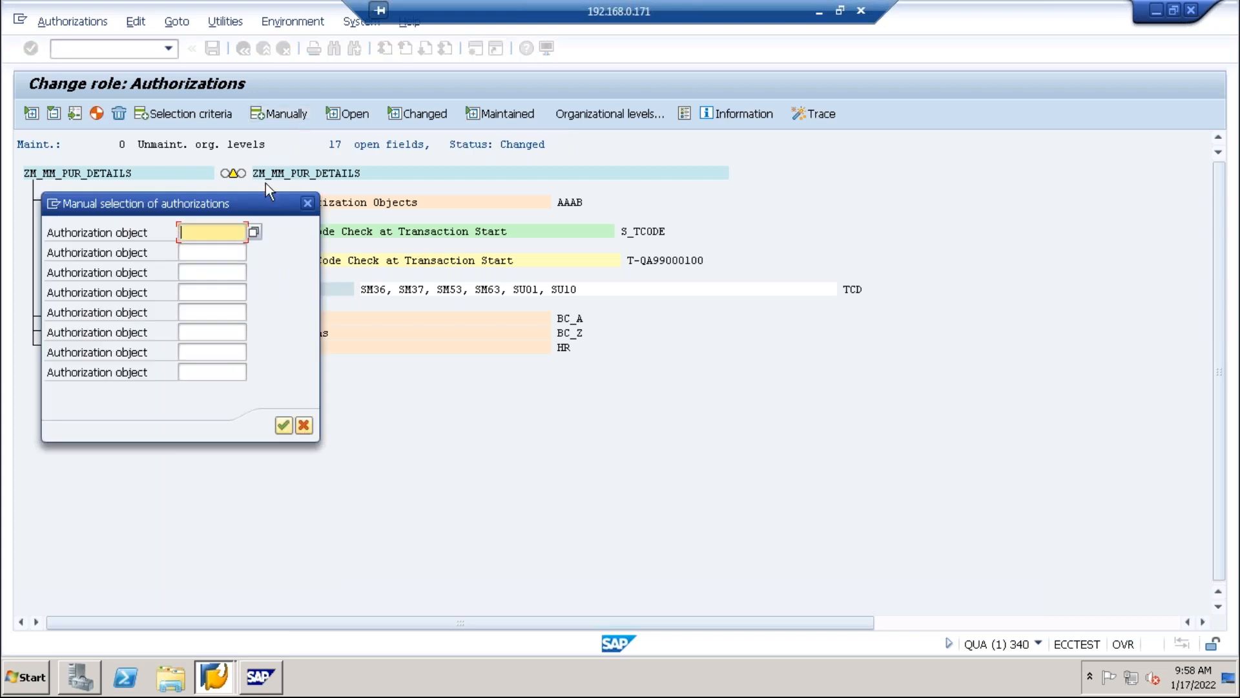
pyautogui.click(218, 229)
pyautogui.write('mseg*')
pyautogui.click(255, 232)
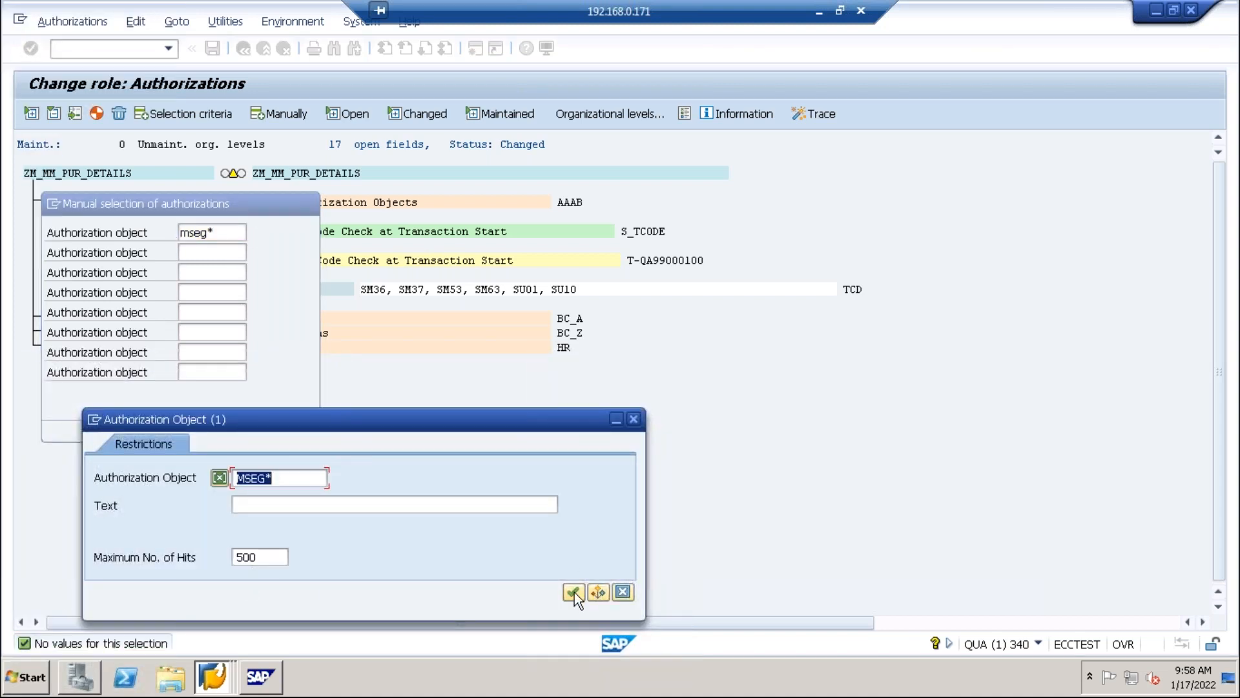
pyautogui.click(574, 590)
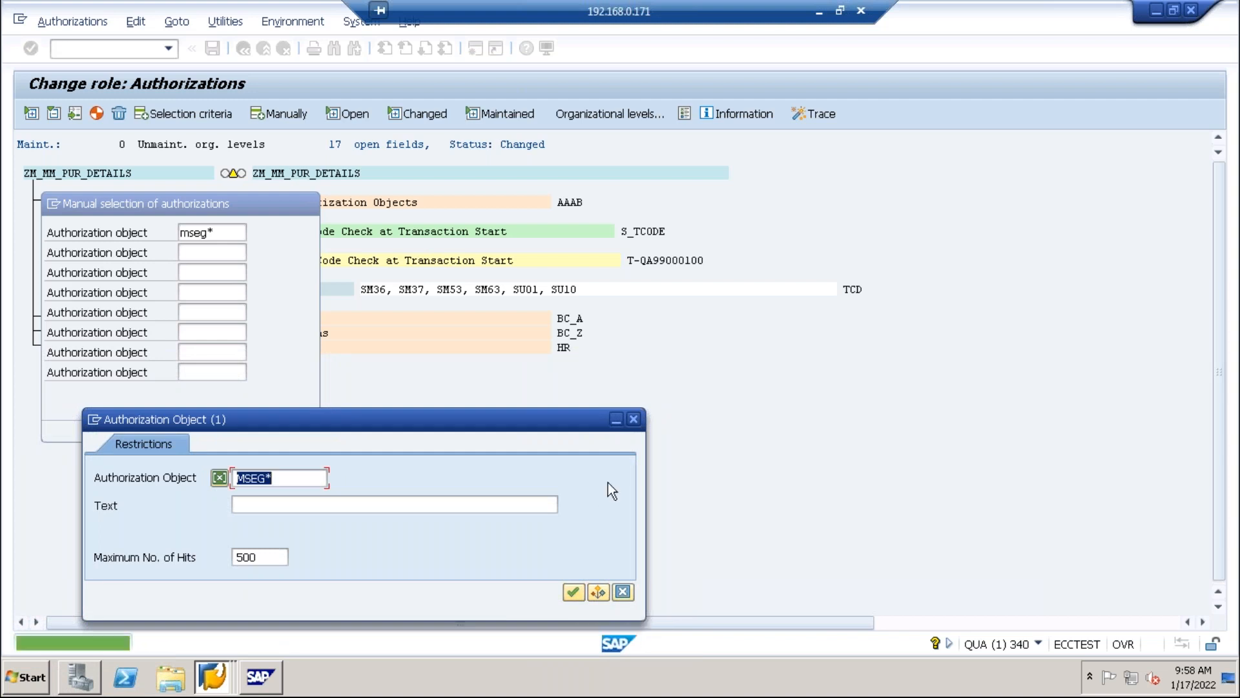
pyautogui.click(634, 420)
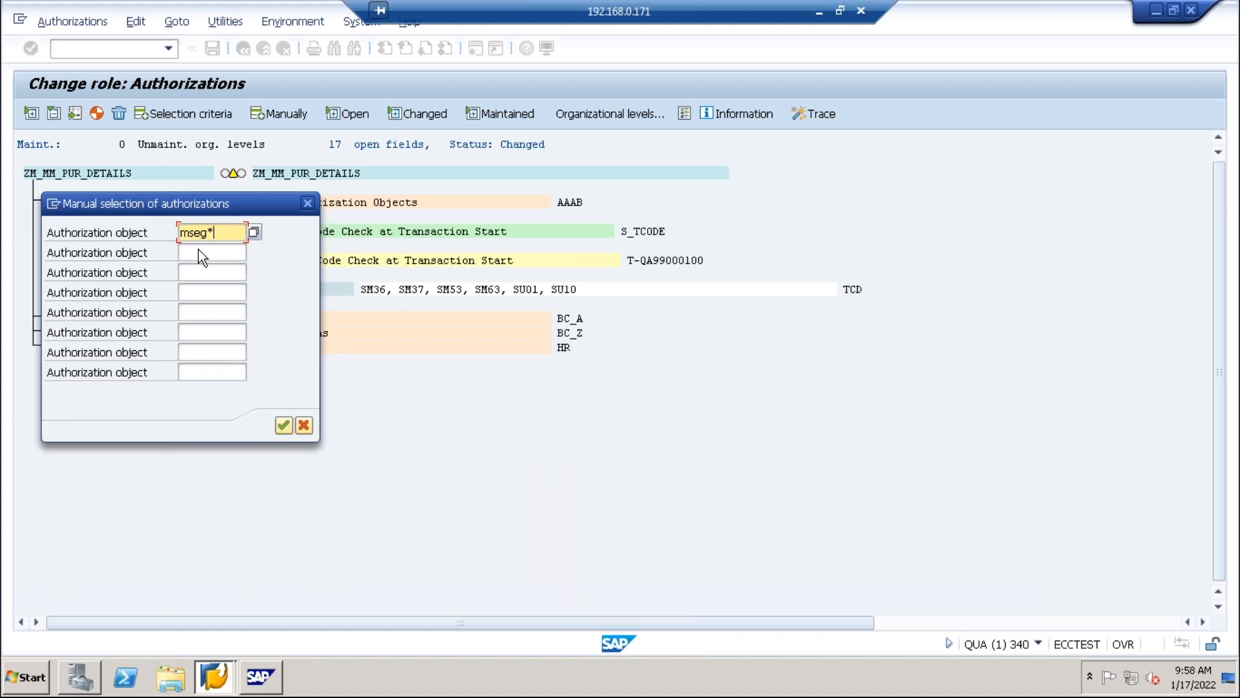
pyautogui.press('BackSpace')
pyautogui.press('BackSpace')
pyautogui.press('BackSpace')
pyautogui.press('BackSpace')
pyautogui.press('BackSpace')
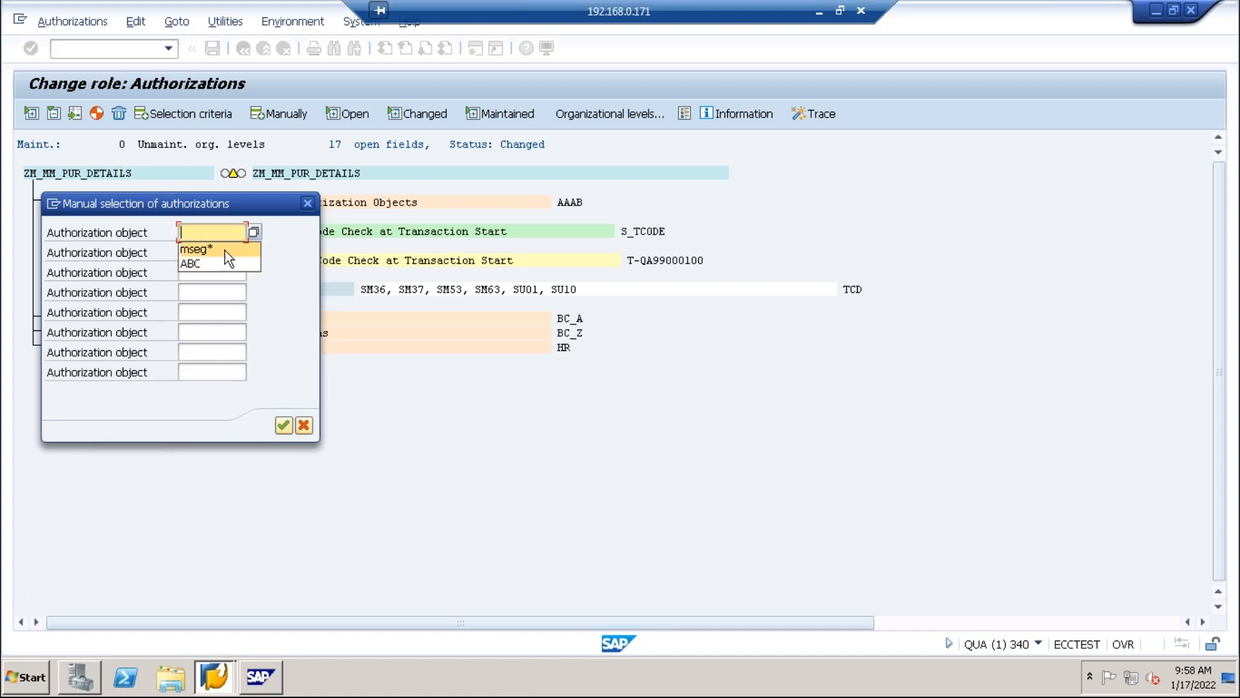
pyautogui.click(308, 203)
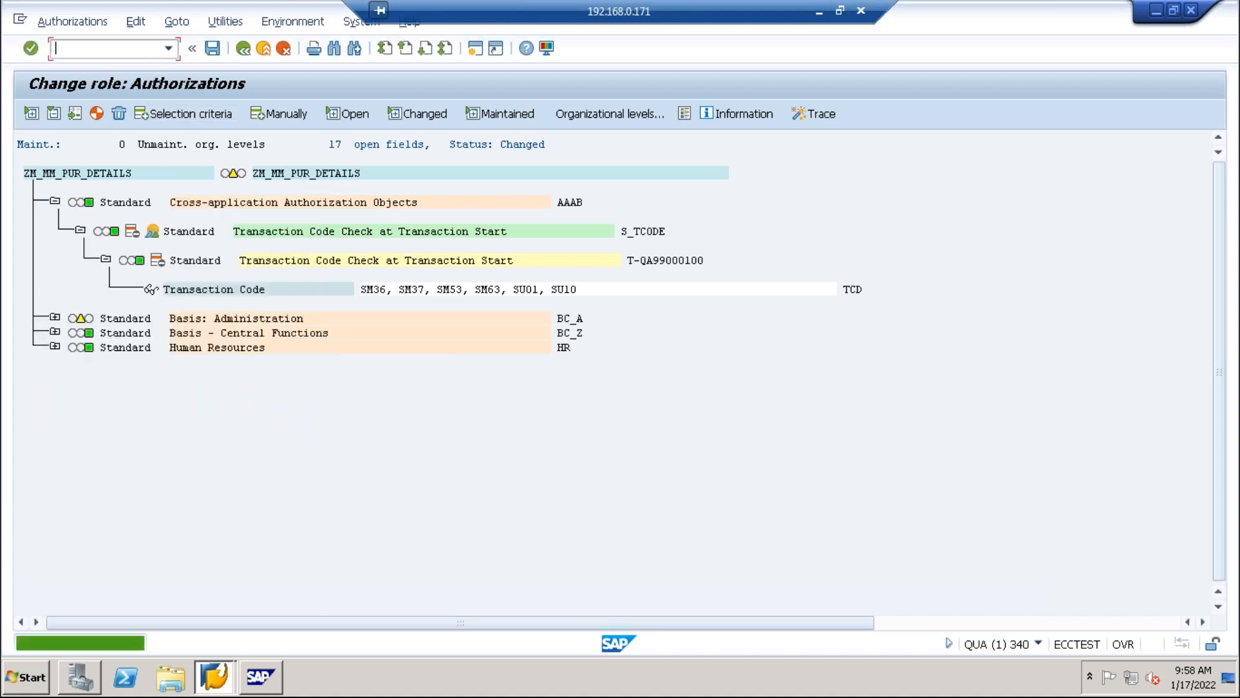
# In SU24, list the authorization objects assigned to transaction SM37.
pyautogui.write('/nsu24')
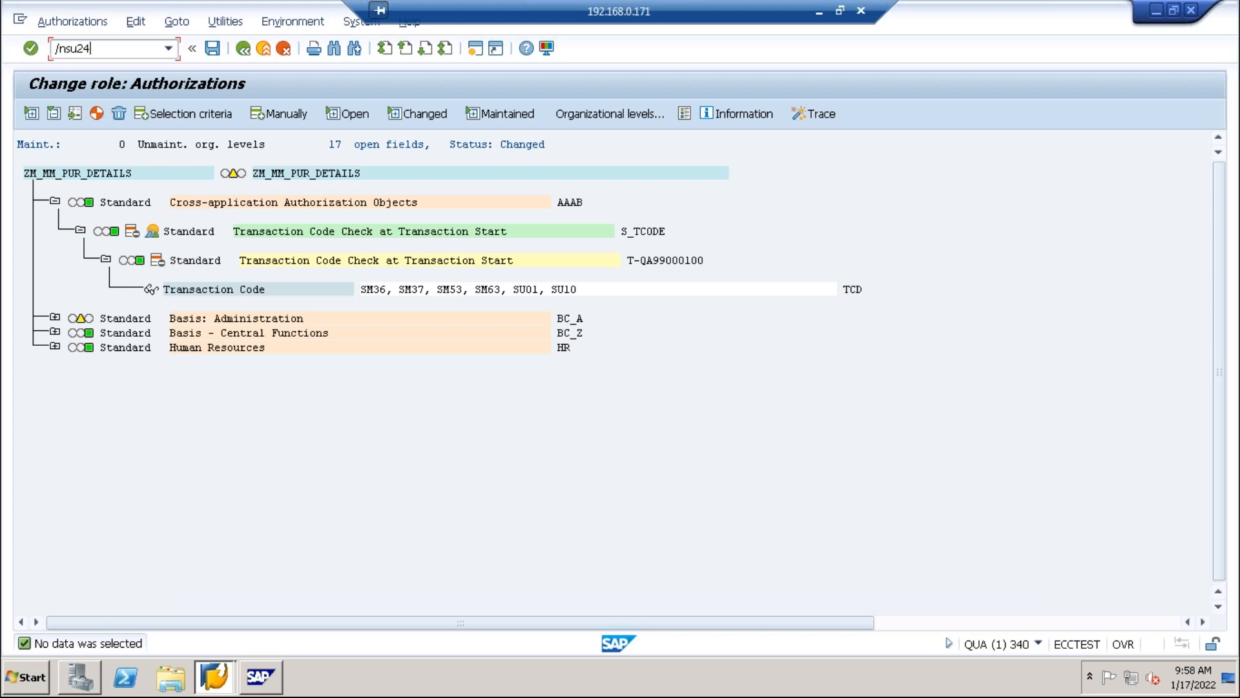
pyautogui.press('Return')
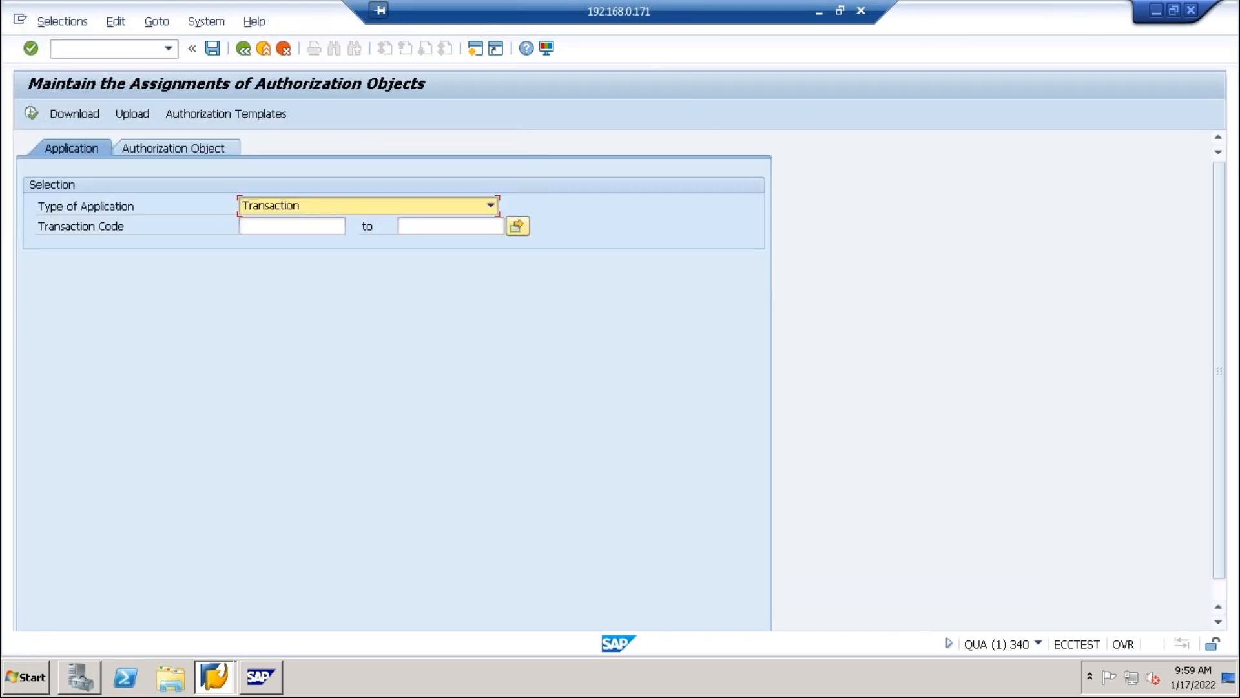
pyautogui.click(284, 228)
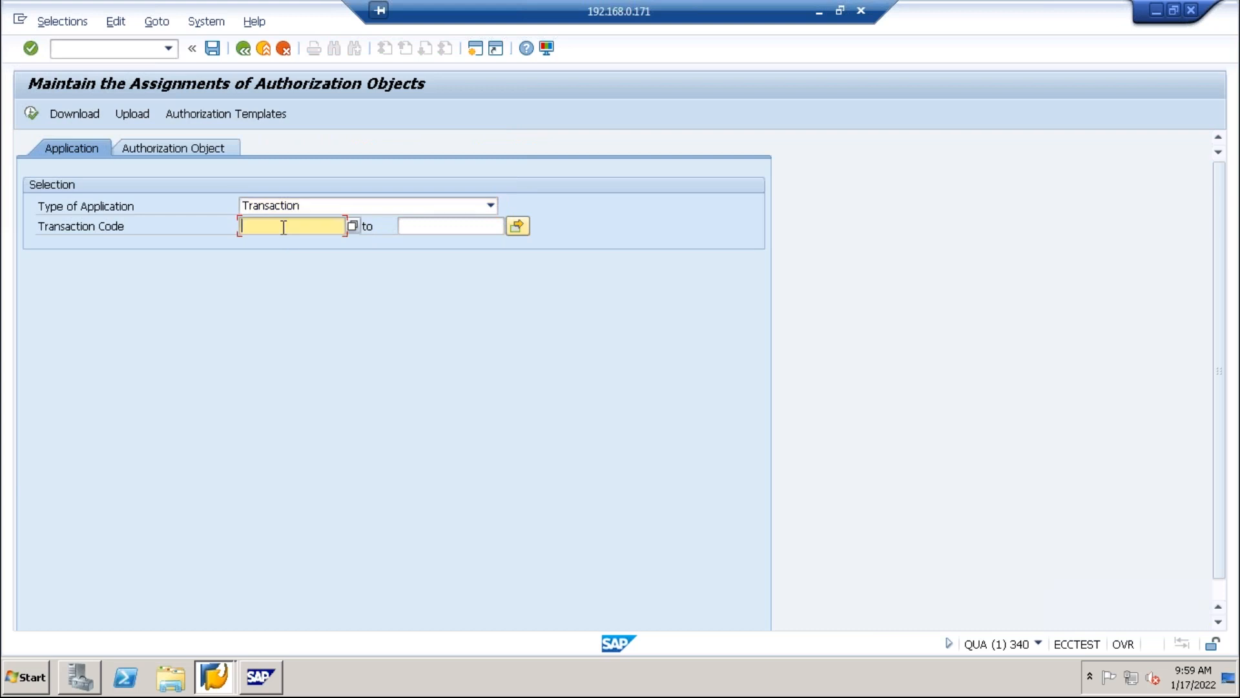
pyautogui.write('sm37')
pyautogui.press('Return')
pyautogui.click(190, 143)
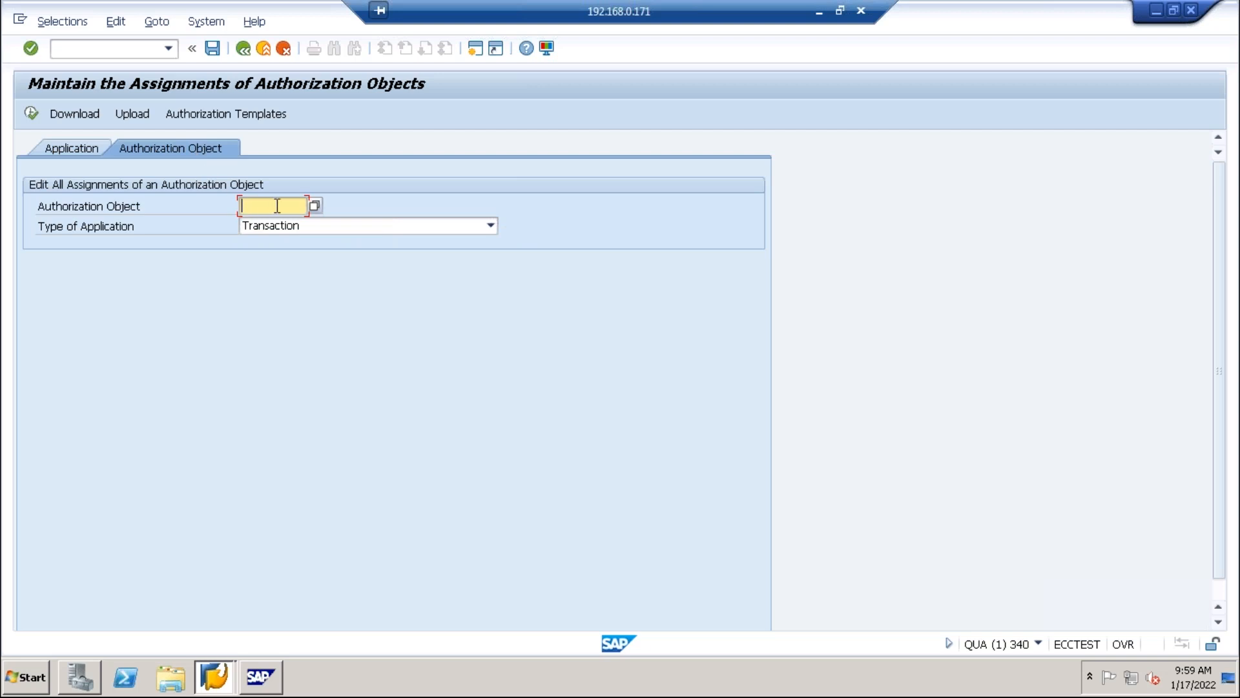
pyautogui.click(83, 152)
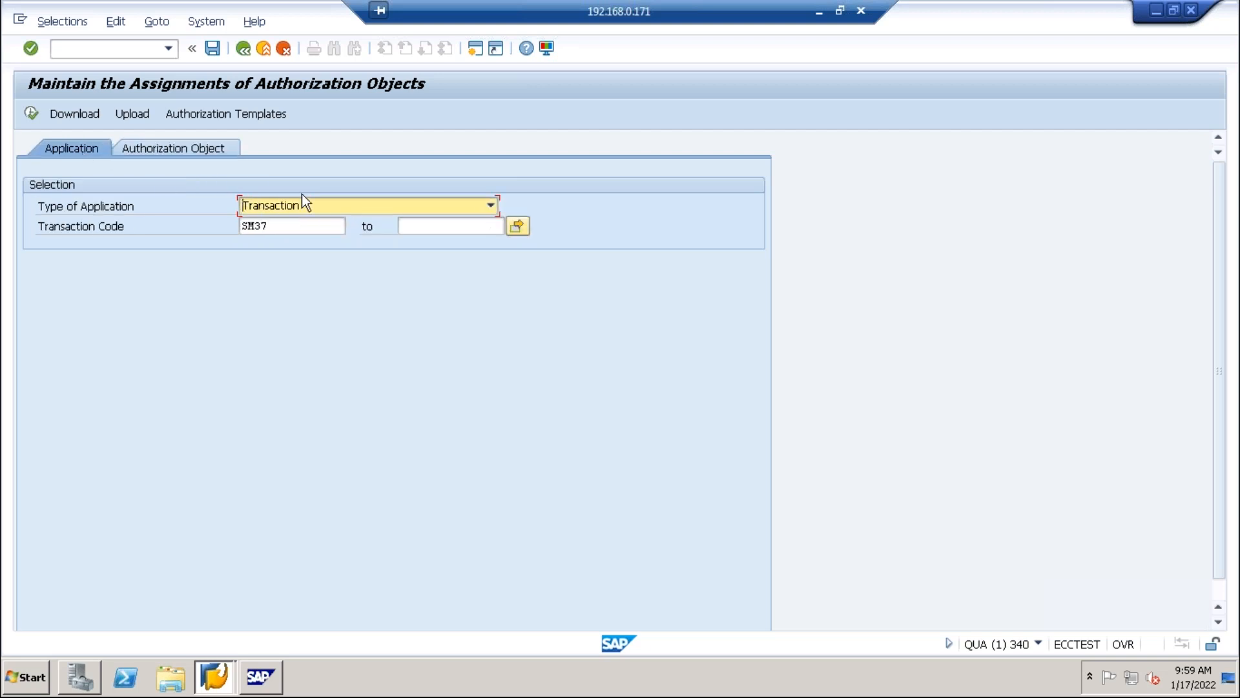
pyautogui.click(31, 115)
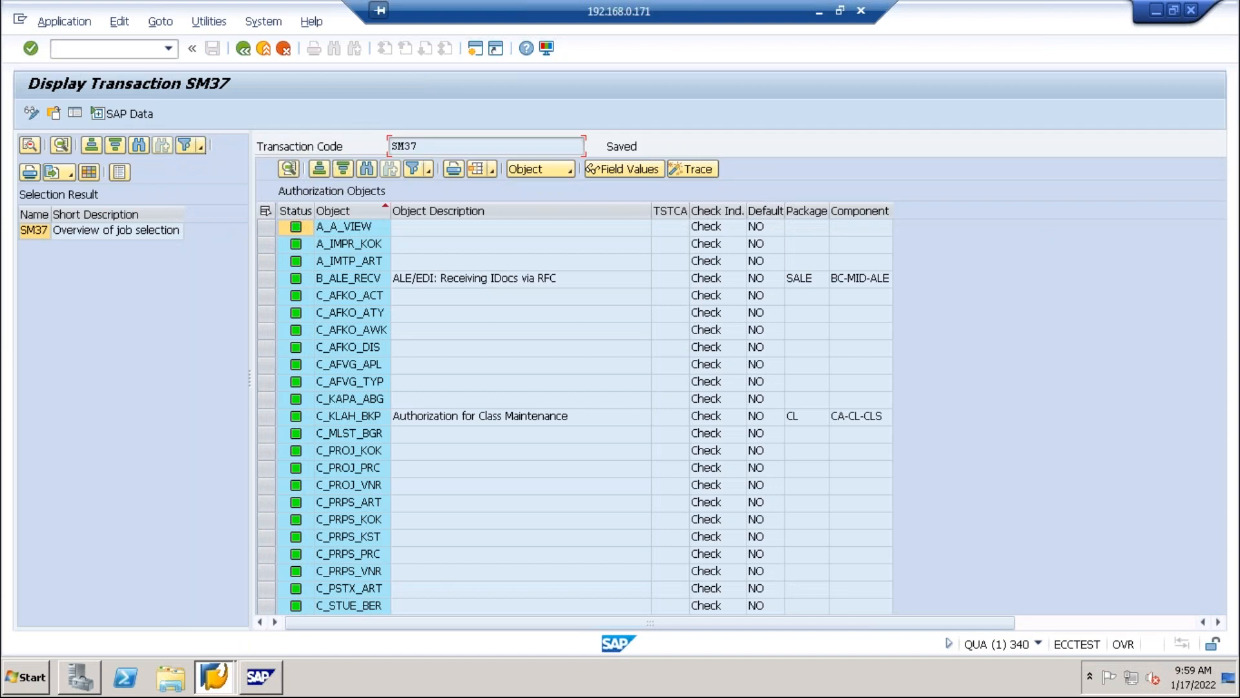
# Scroll SM37's object list to S_BTCH_JOB and S_BTCH_NAM (default YS) and select S_BTCH_NAM.
pyautogui.hscroll(2, 429, 302)
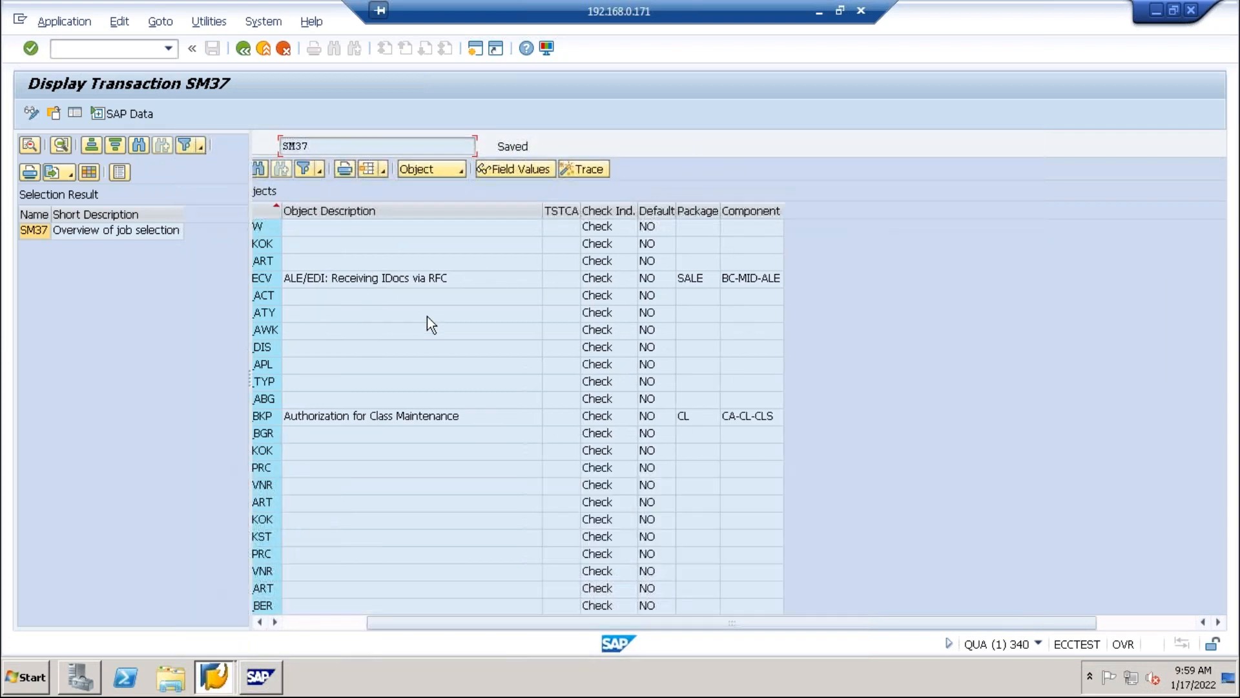
pyautogui.hscroll(-2, 422, 324)
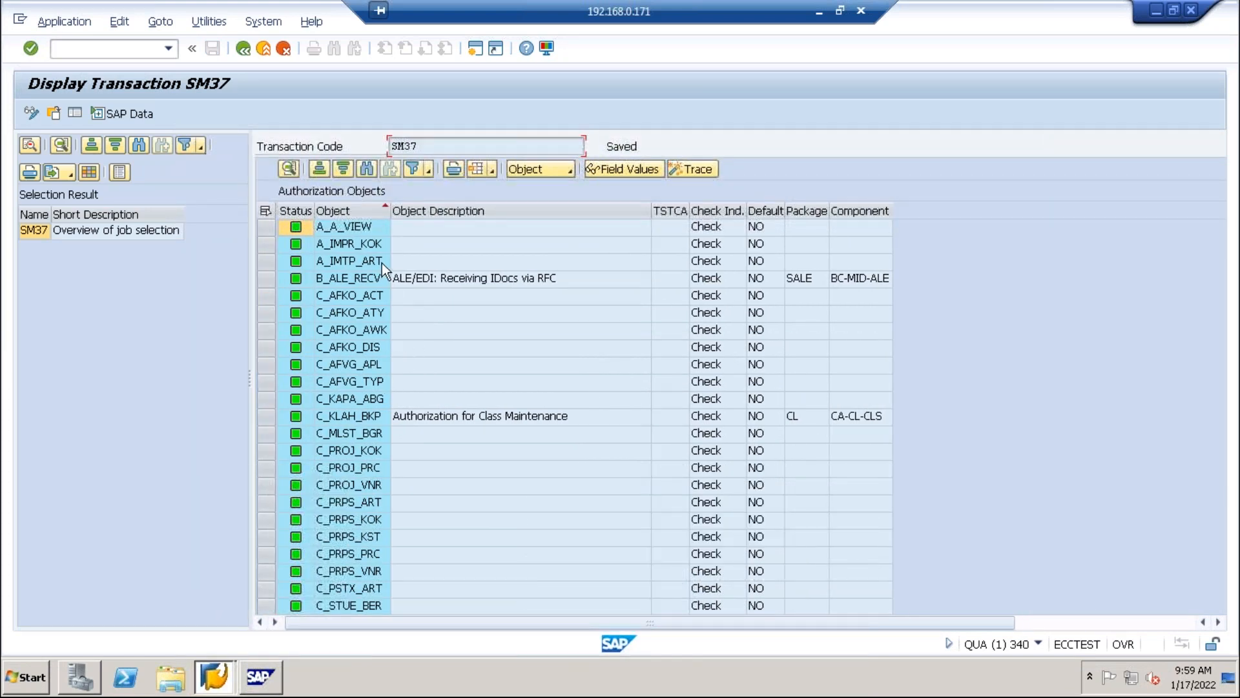
pyautogui.click(701, 228)
pyautogui.click(707, 262)
pyautogui.scroll(-6, 697, 363)
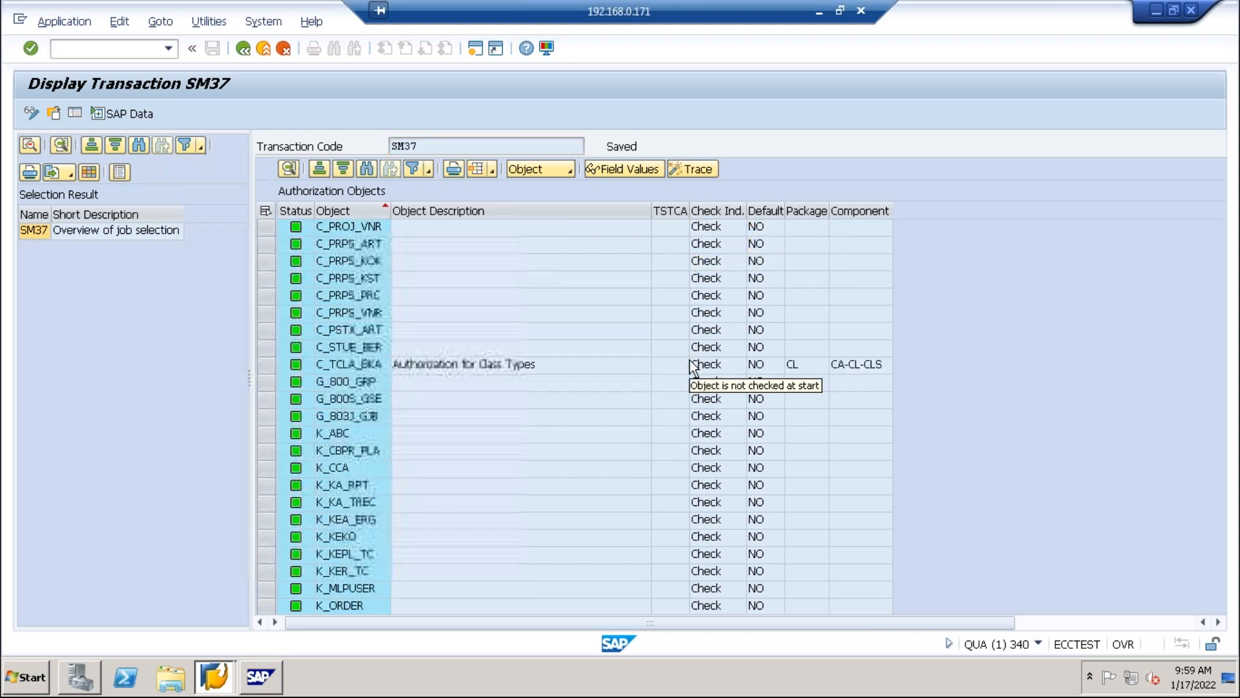
pyautogui.scroll(-8, 694, 366)
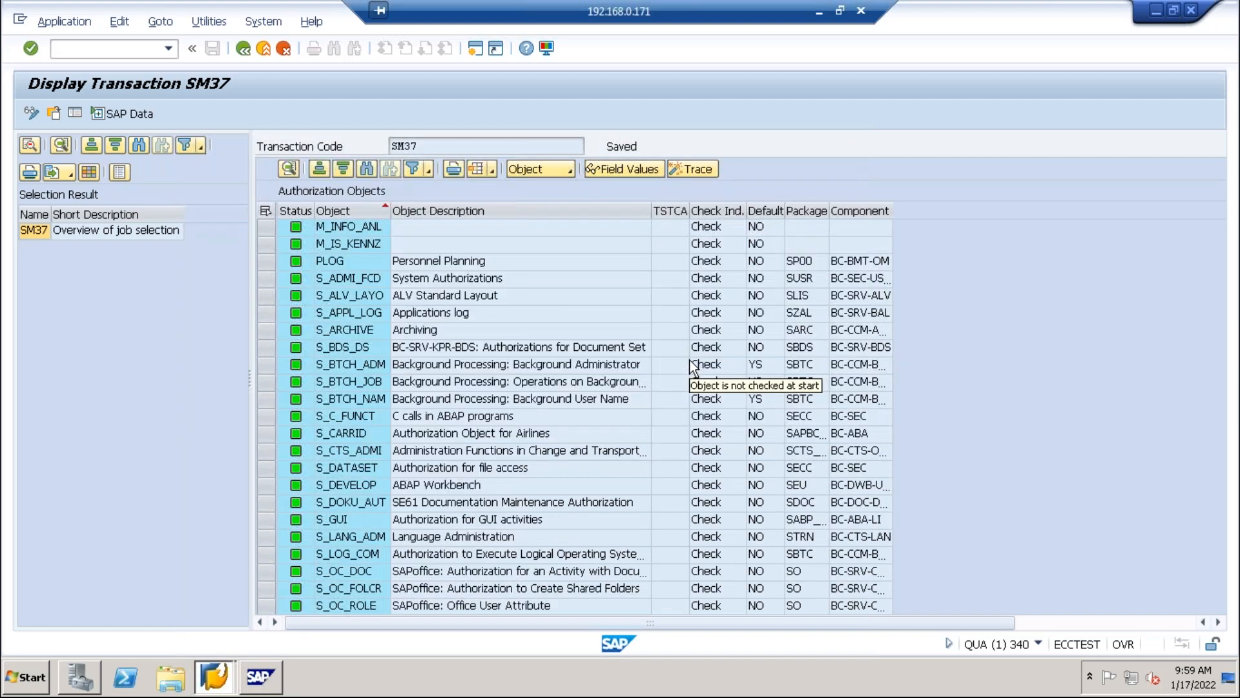
pyautogui.click(753, 381)
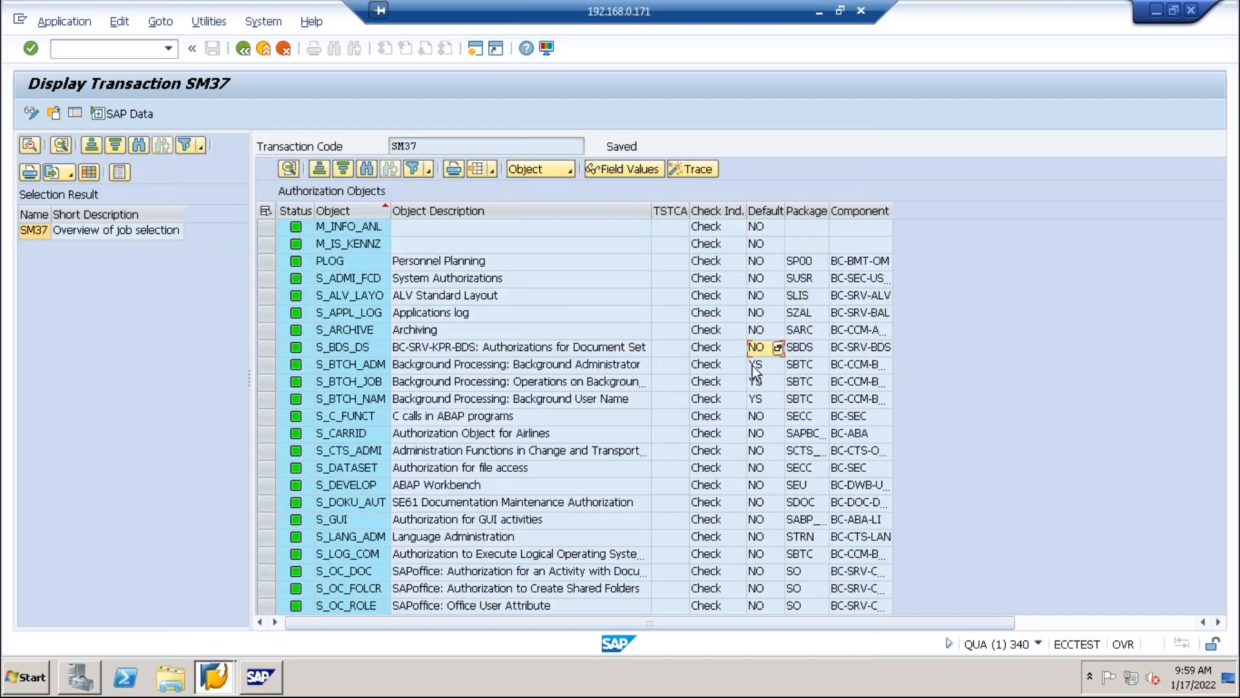
pyautogui.click(765, 398)
pyautogui.click(324, 399)
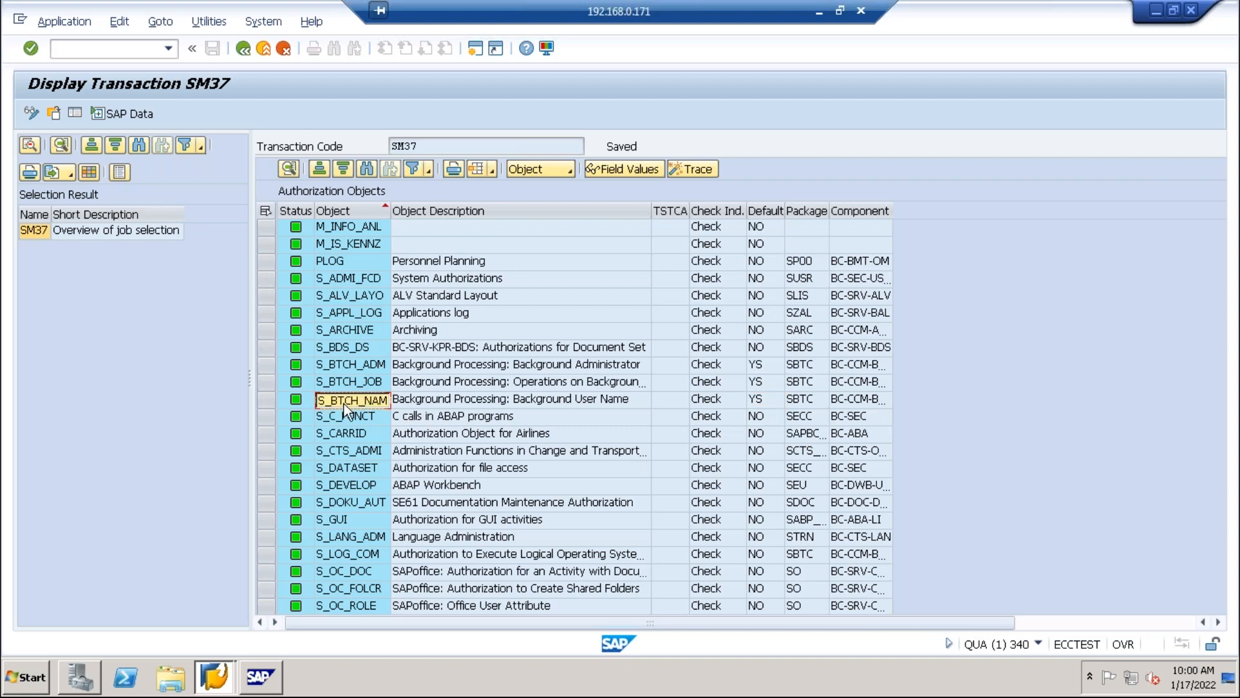
# Launch Notepad and paste S_BTCH_NAM as the first line.
pyautogui.press('super+r')
pyautogui.write('notepad')
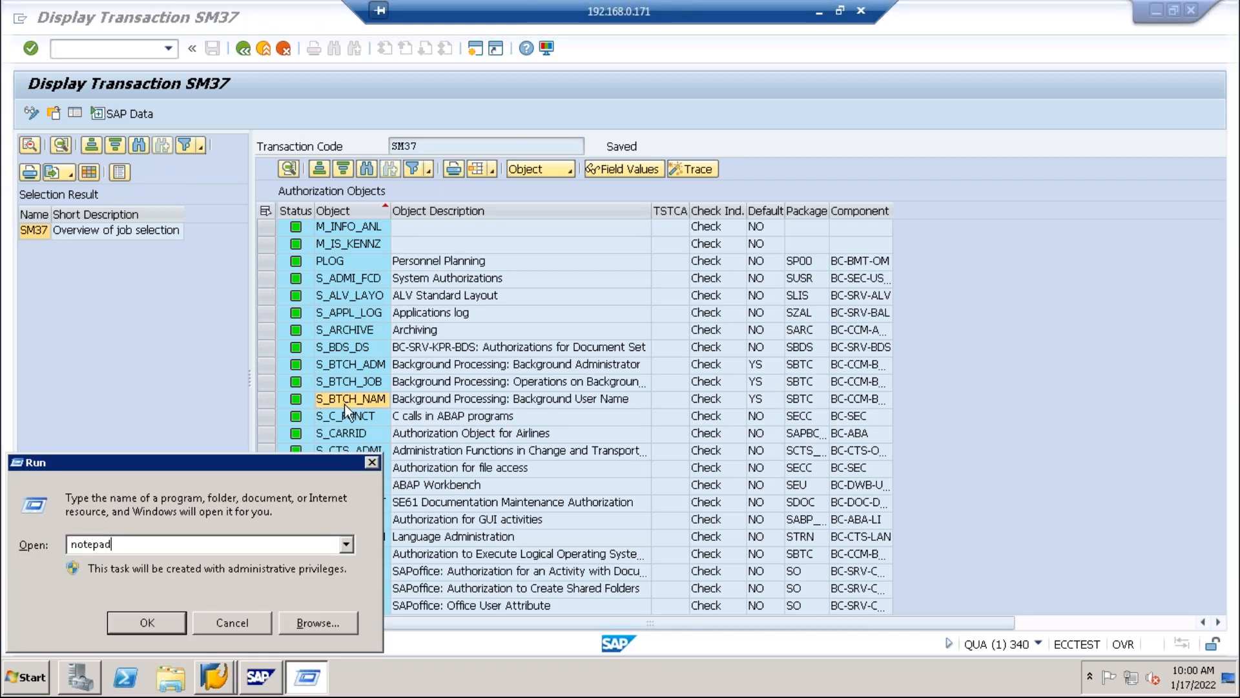
pyautogui.press('Return')
pyautogui.write('S_BTCH_NAM')
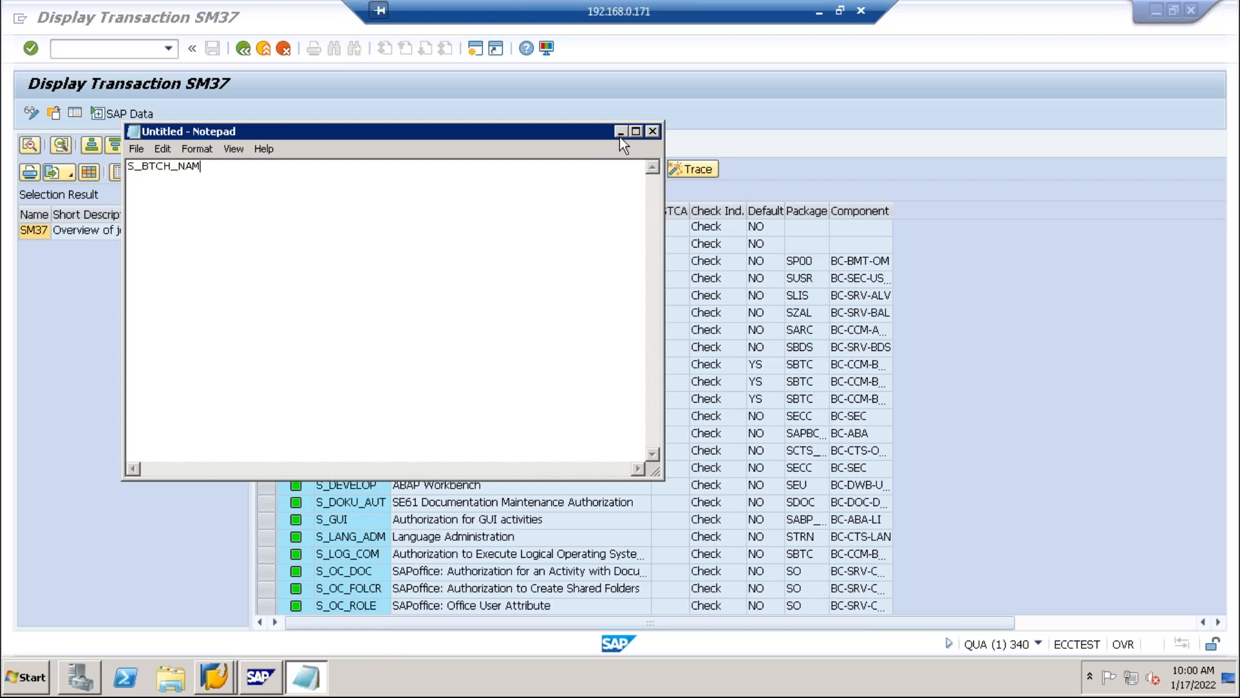
# Move Notepad aside and add S_BTCH_JOB on a new line.
pyautogui.moveTo(571, 127); pyautogui.dragTo(964, 155)
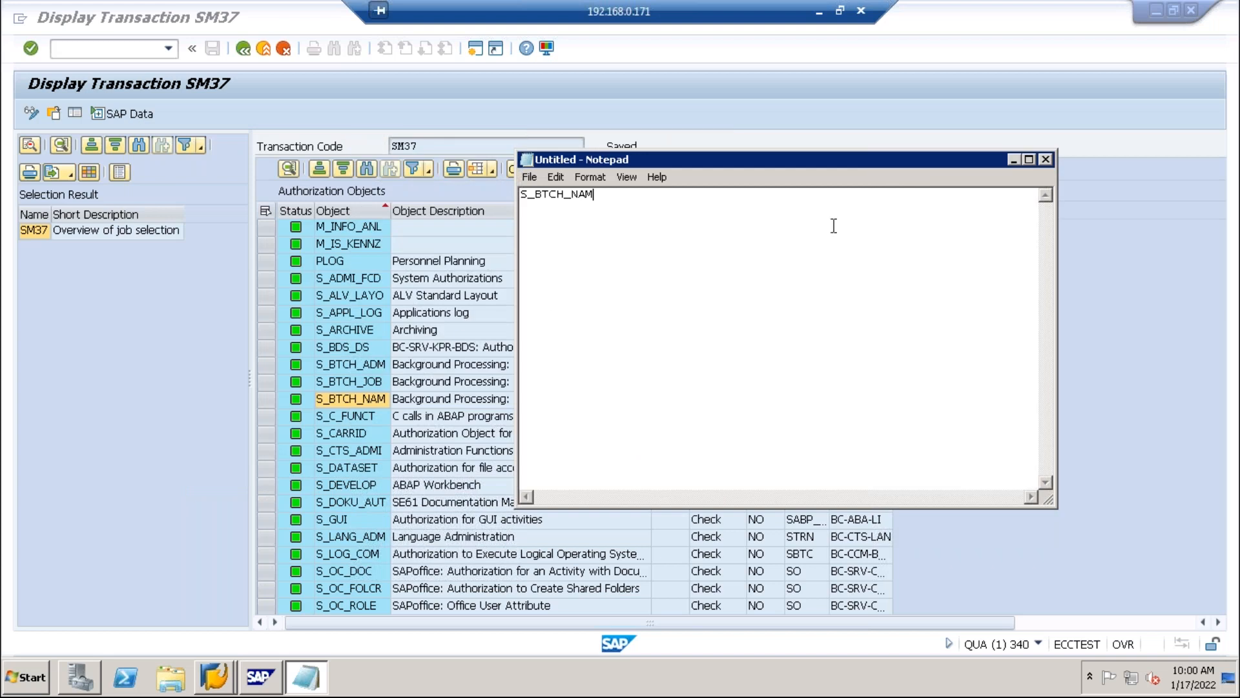
pyautogui.moveTo(784, 160); pyautogui.dragTo(904, 160)
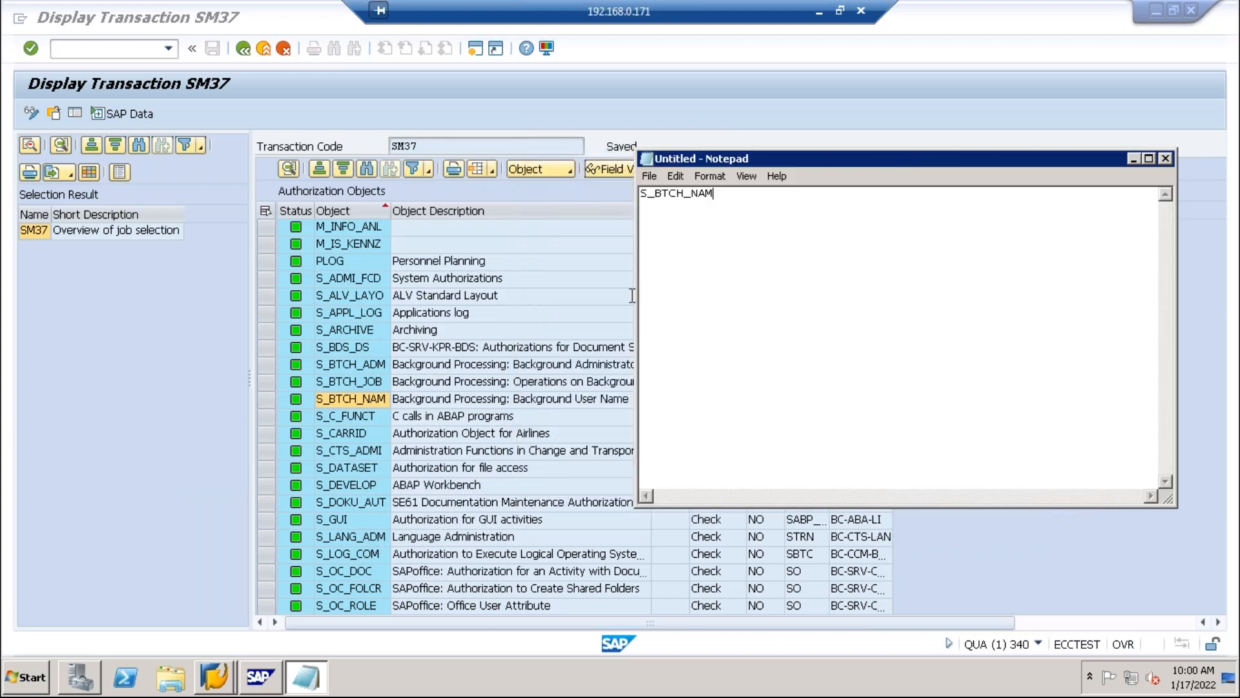
pyautogui.click(356, 380)
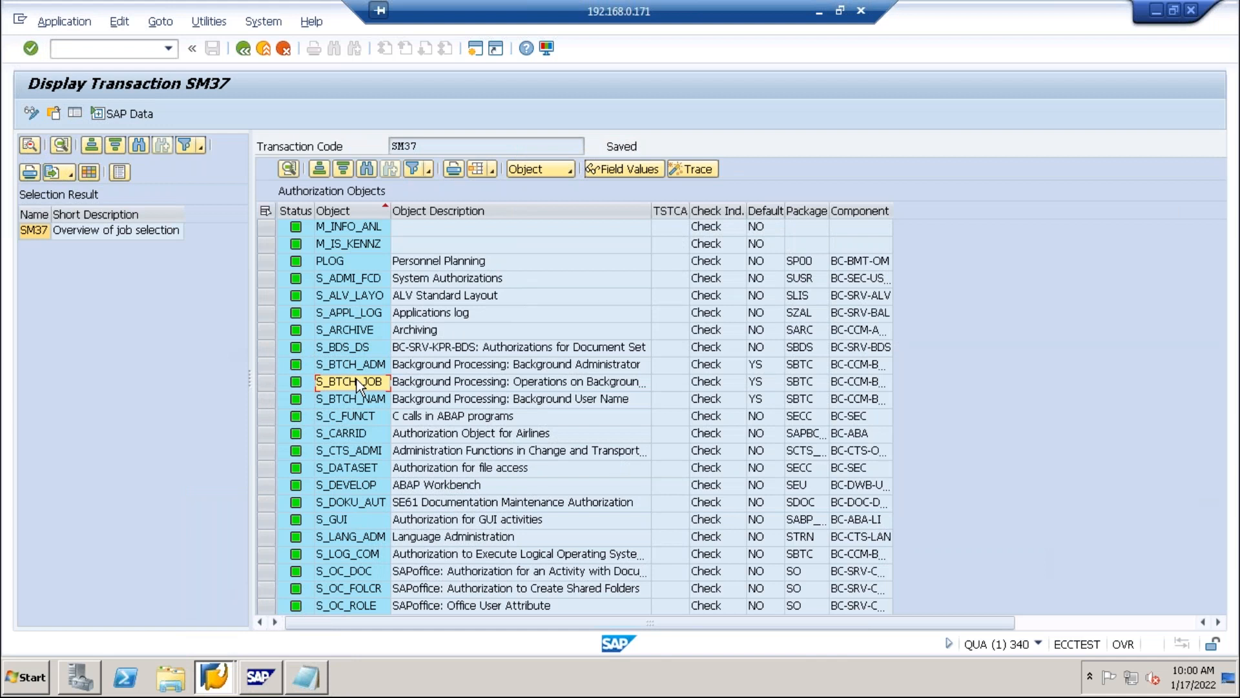
pyautogui.hotkey('alt', 'Tab')
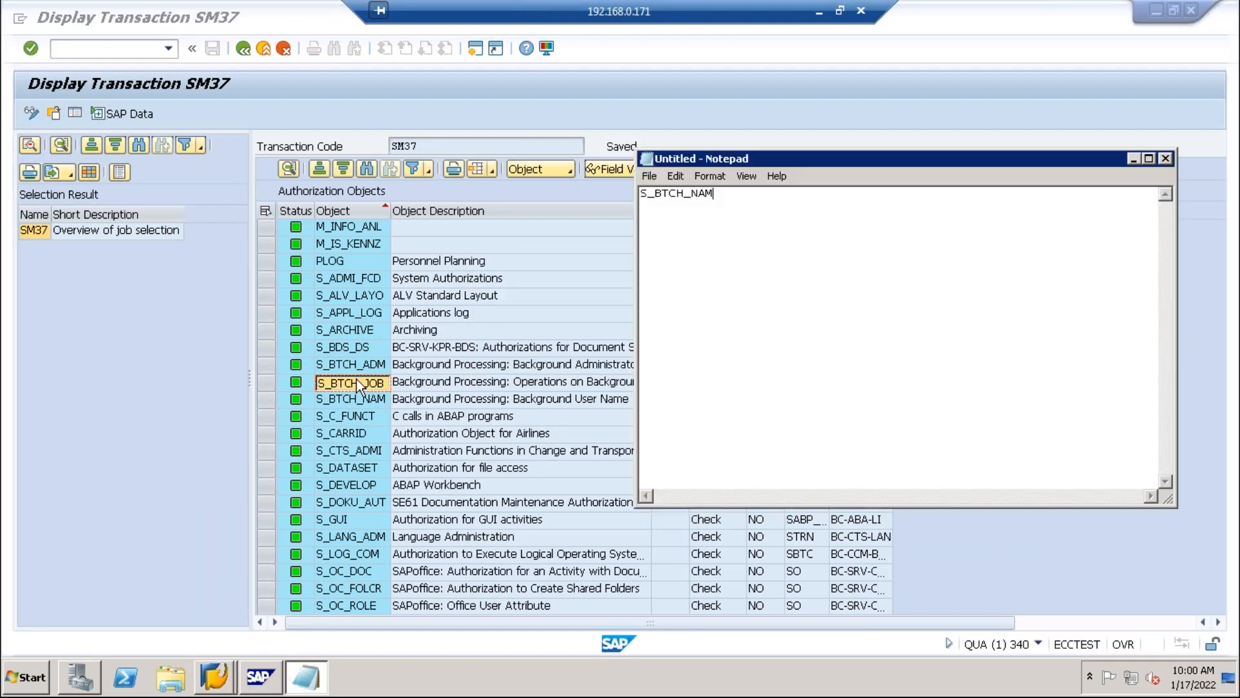
pyautogui.press('Return')
pyautogui.write('S_BTCH_JOB')
# Copy S_BTCH_ADM and S_CTS_ADMI into Notepad, each on its own line.
pyautogui.click(350, 366)
pyautogui.hotkey('alt', 'Tab')
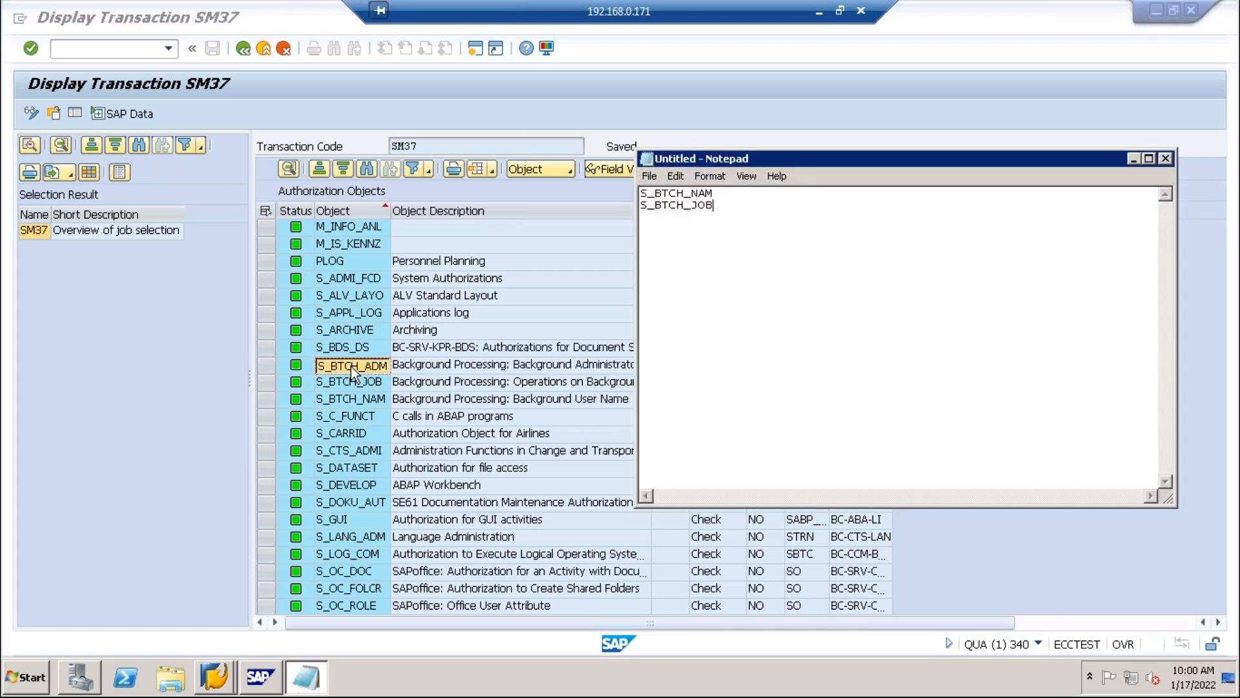
pyautogui.press('Return')
pyautogui.write('S_BTCH_ADM')
pyautogui.click(351, 448)
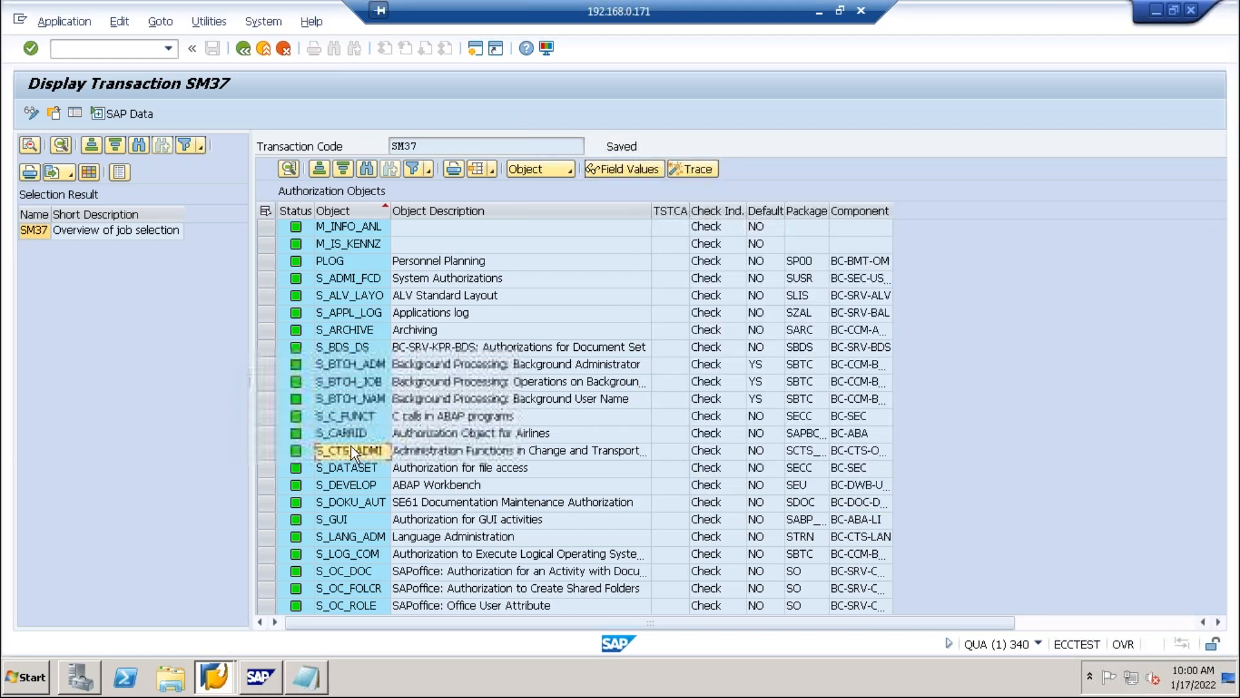
pyautogui.hotkey('alt', 'Tab')
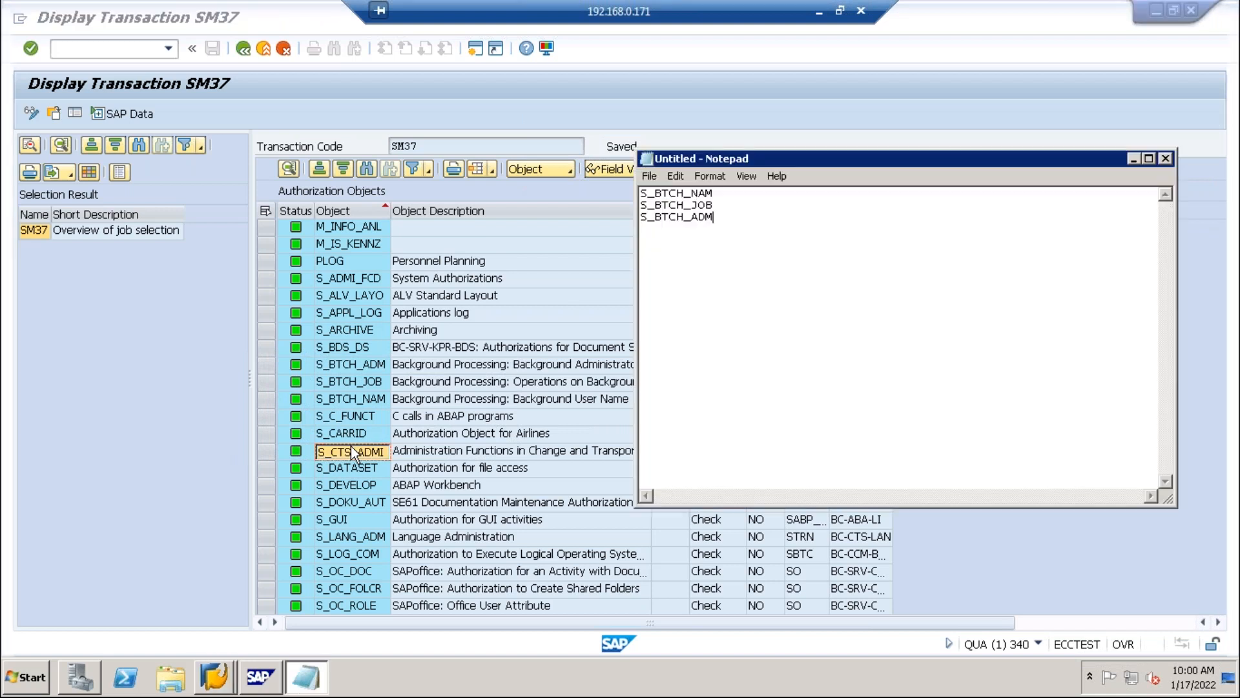
pyautogui.press('Return')
pyautogui.write('S_CTS_ADMI')
# Leave the SM37 assignments and reopen role ZM_MM_PUR_DETAILS in PFCG.
pyautogui.click(1135, 159)
pyautogui.click(258, 48)
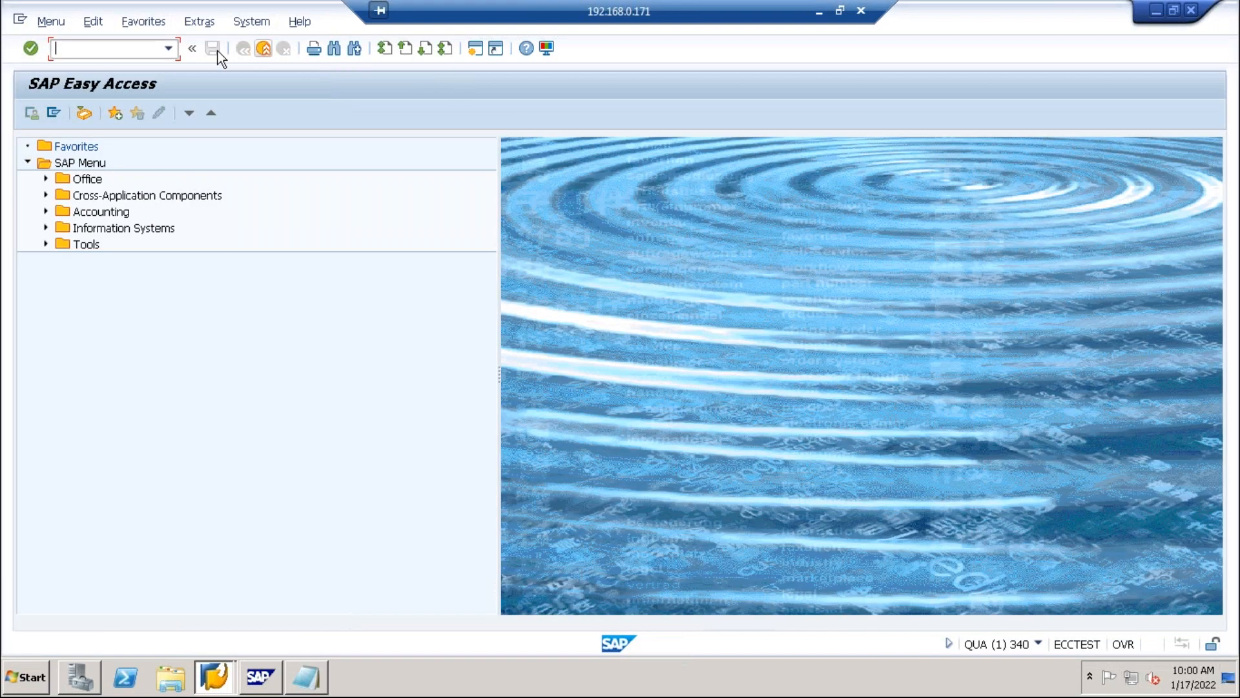
pyautogui.click(168, 49)
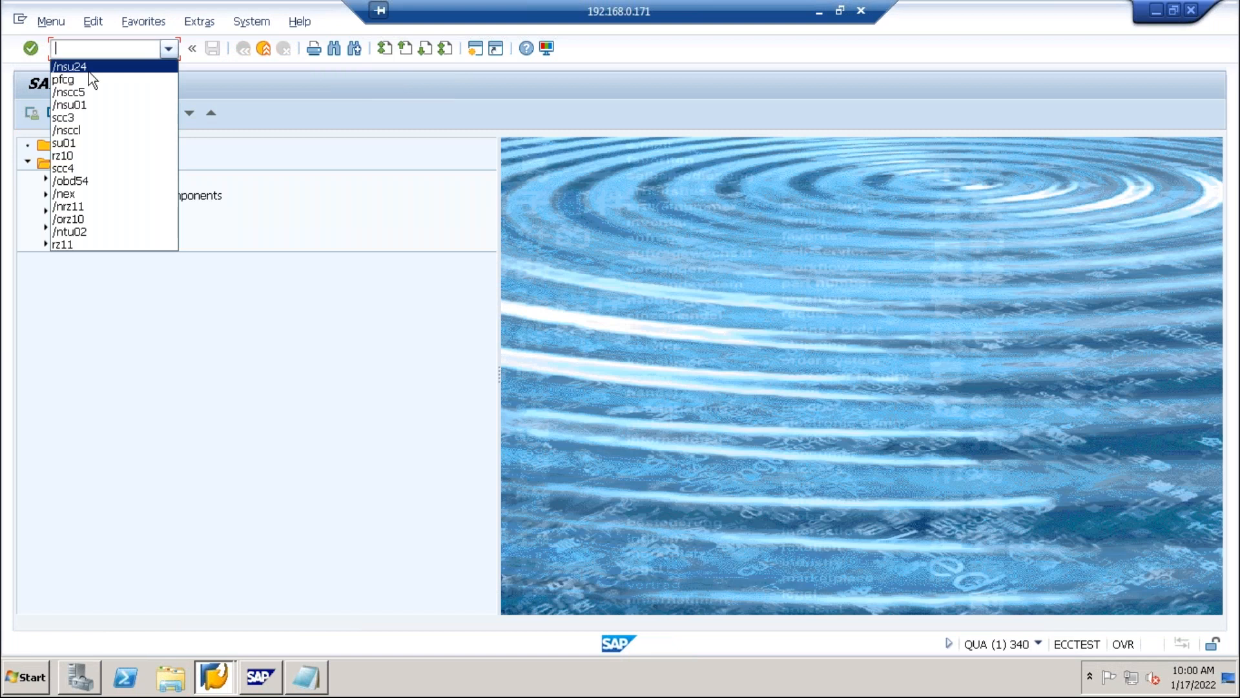
pyautogui.click(88, 68)
pyautogui.click(168, 49)
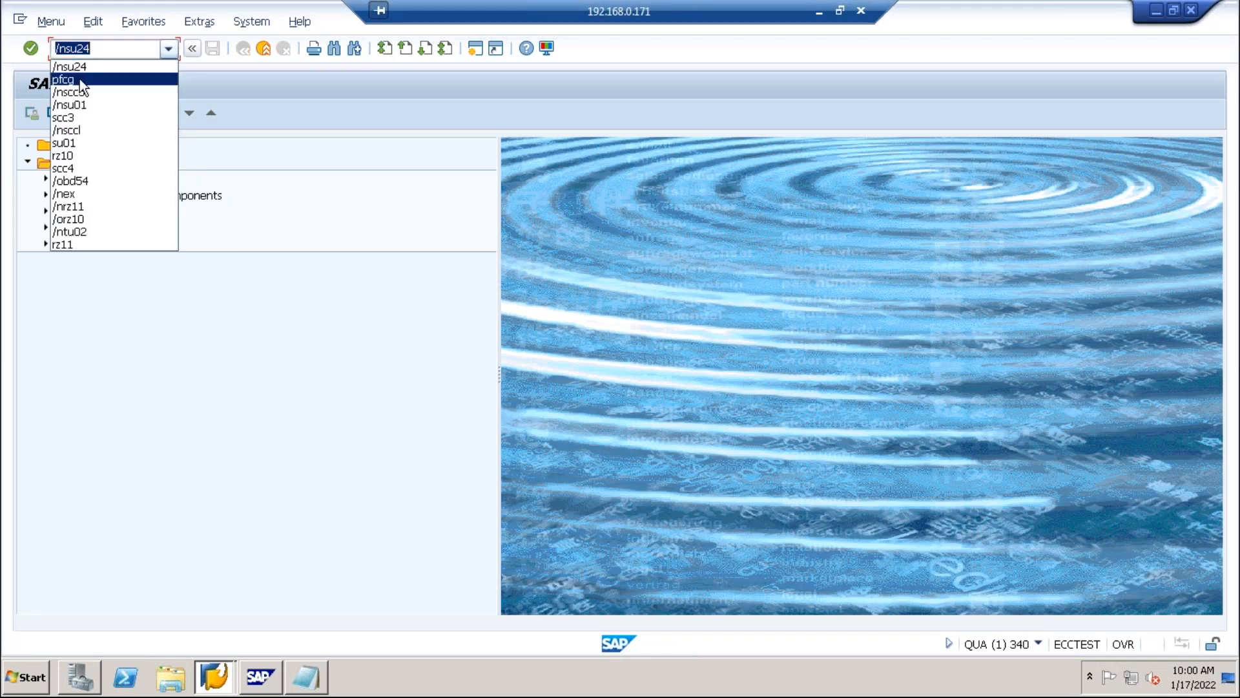
pyautogui.click(81, 70)
pyautogui.click(30, 49)
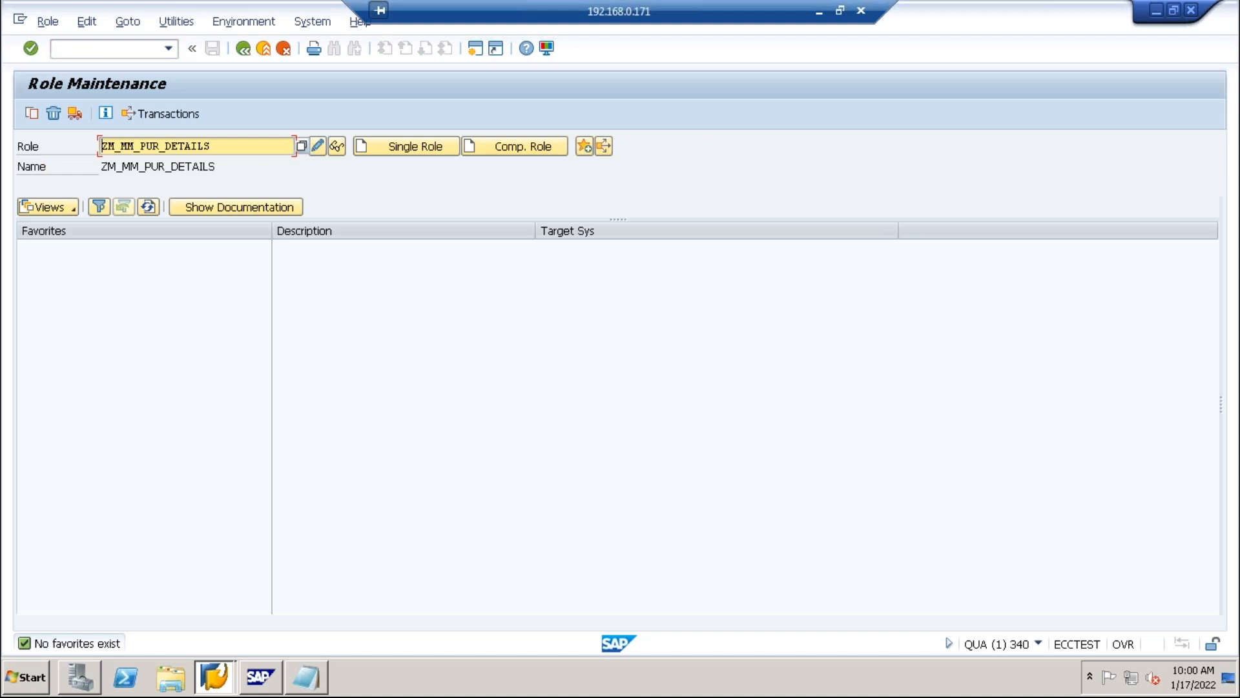
# Switch the role to change mode and open its authorization data.
pyautogui.click(318, 146)
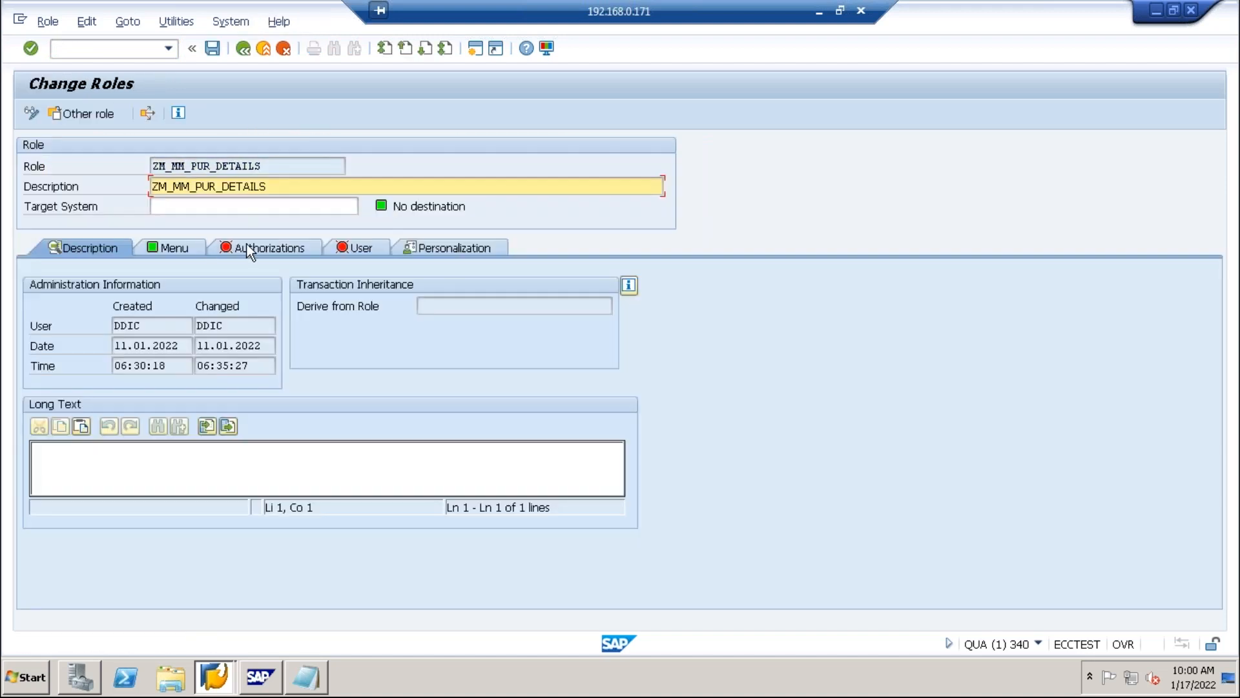
pyautogui.click(248, 248)
pyautogui.click(38, 505)
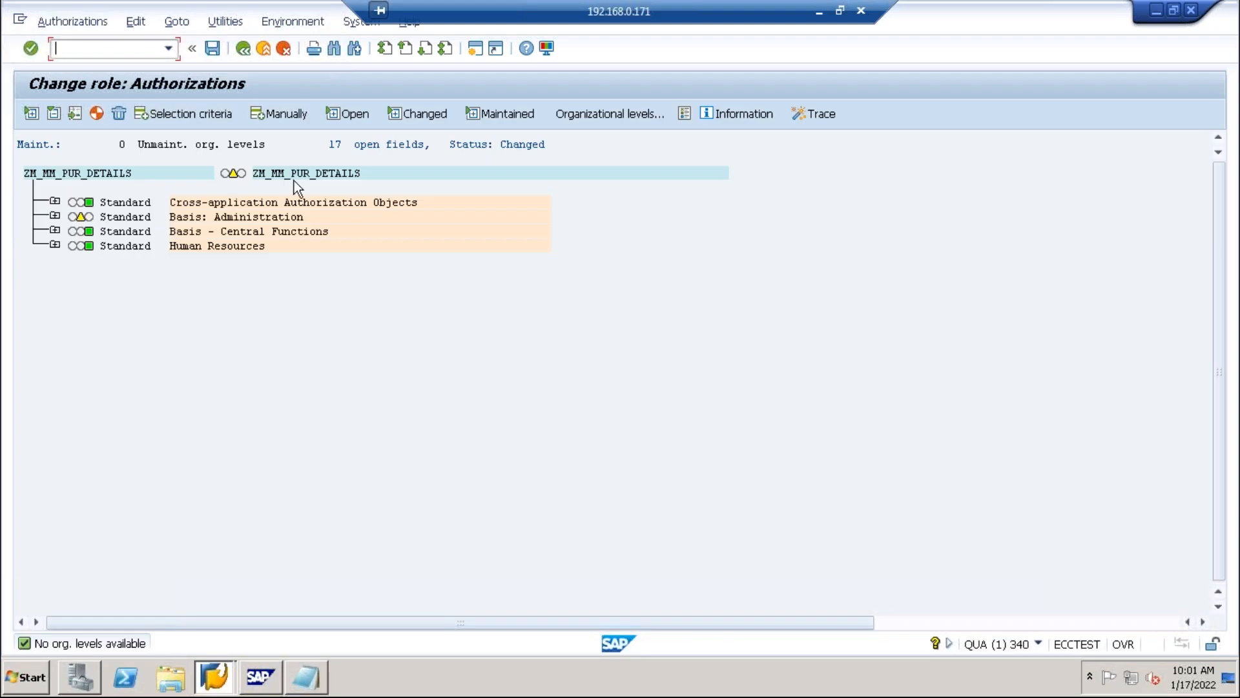
# Turn on technical names and expand Basis: Administration in the authorization tree.
pyautogui.click(223, 24)
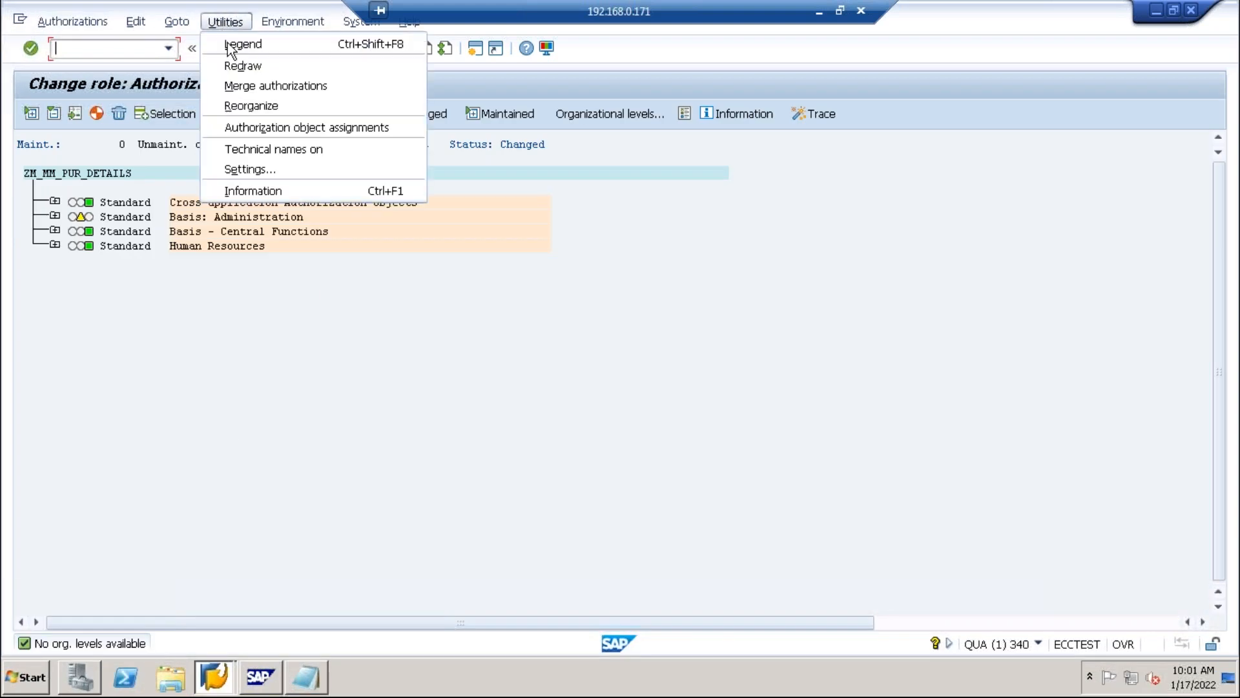
pyautogui.click(252, 150)
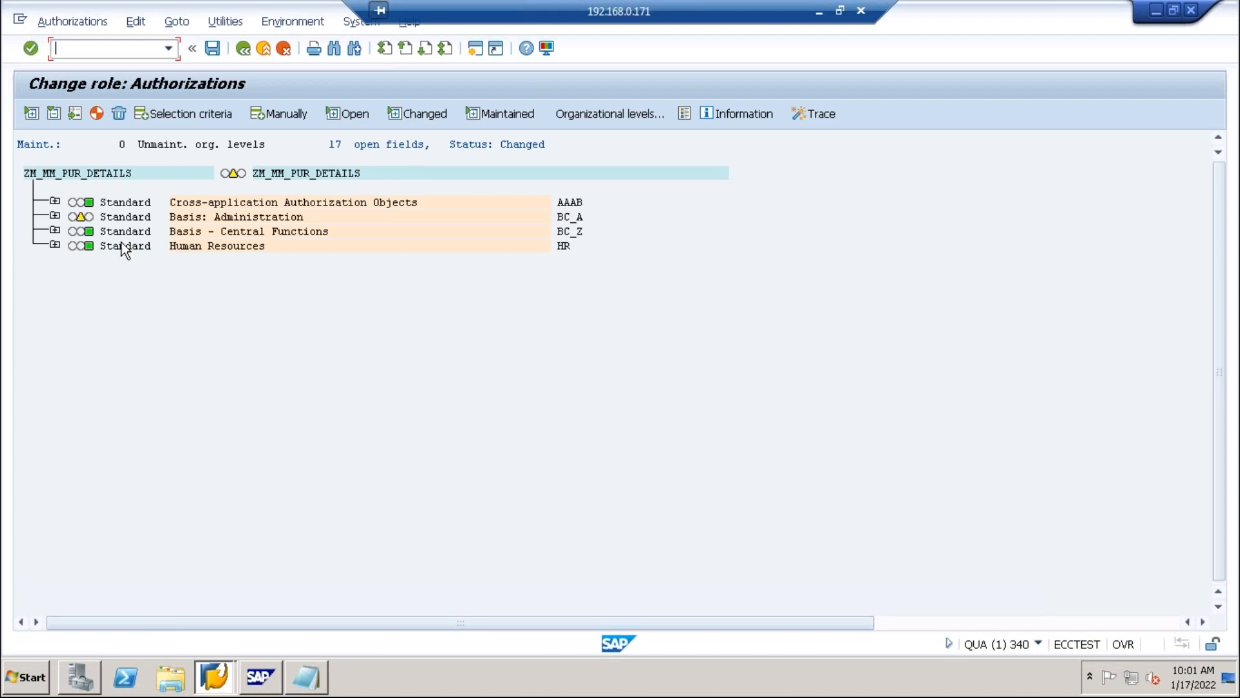
pyautogui.click(55, 217)
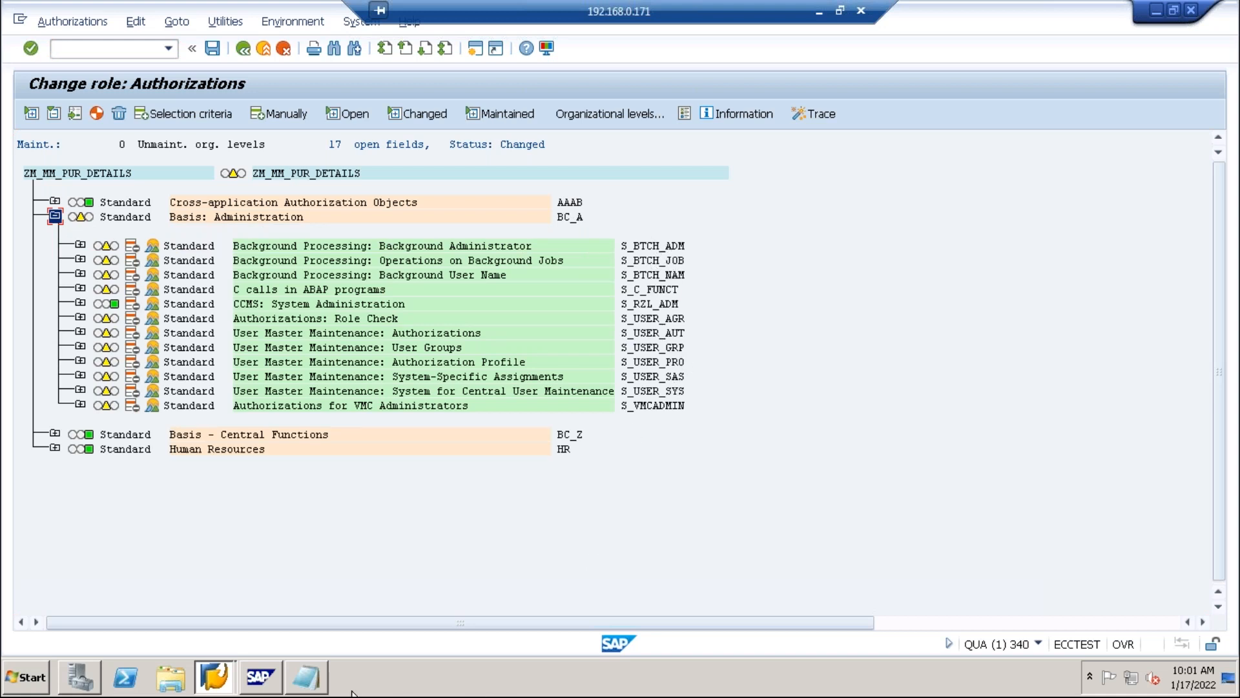
# Place the Notepad list of object names beside the tree and select S_CTS_ADMI.
pyautogui.click(306, 677)
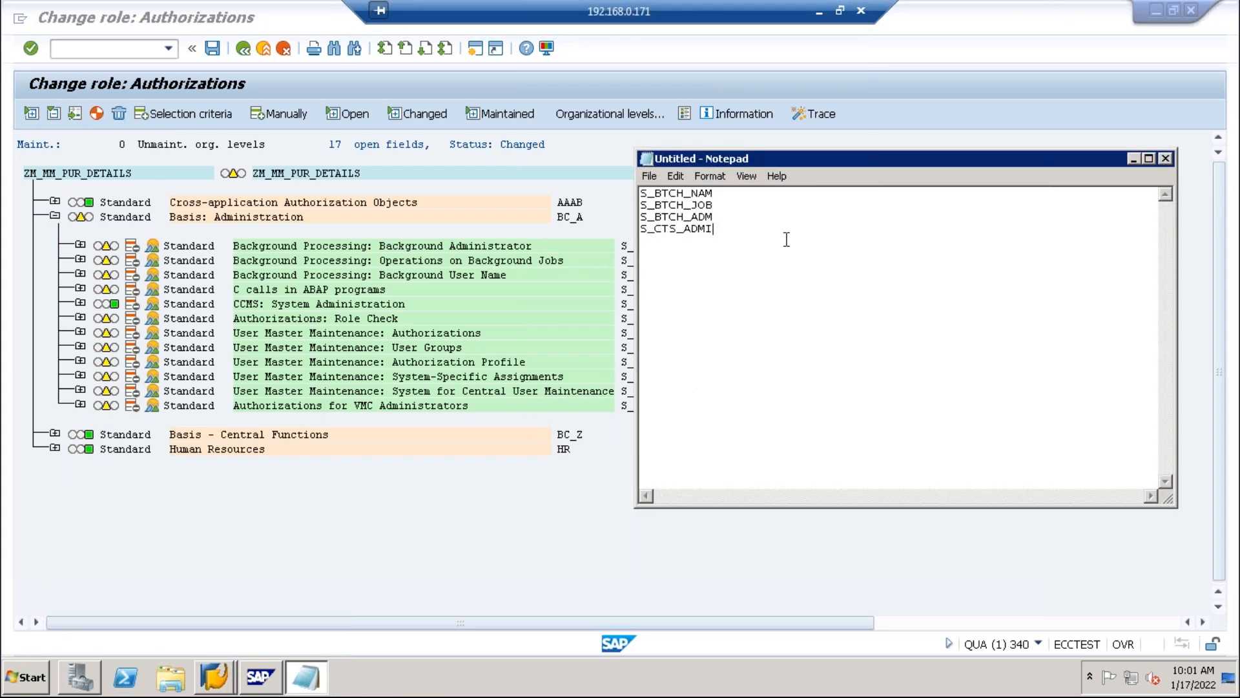
pyautogui.moveTo(792, 157); pyautogui.dragTo(917, 158)
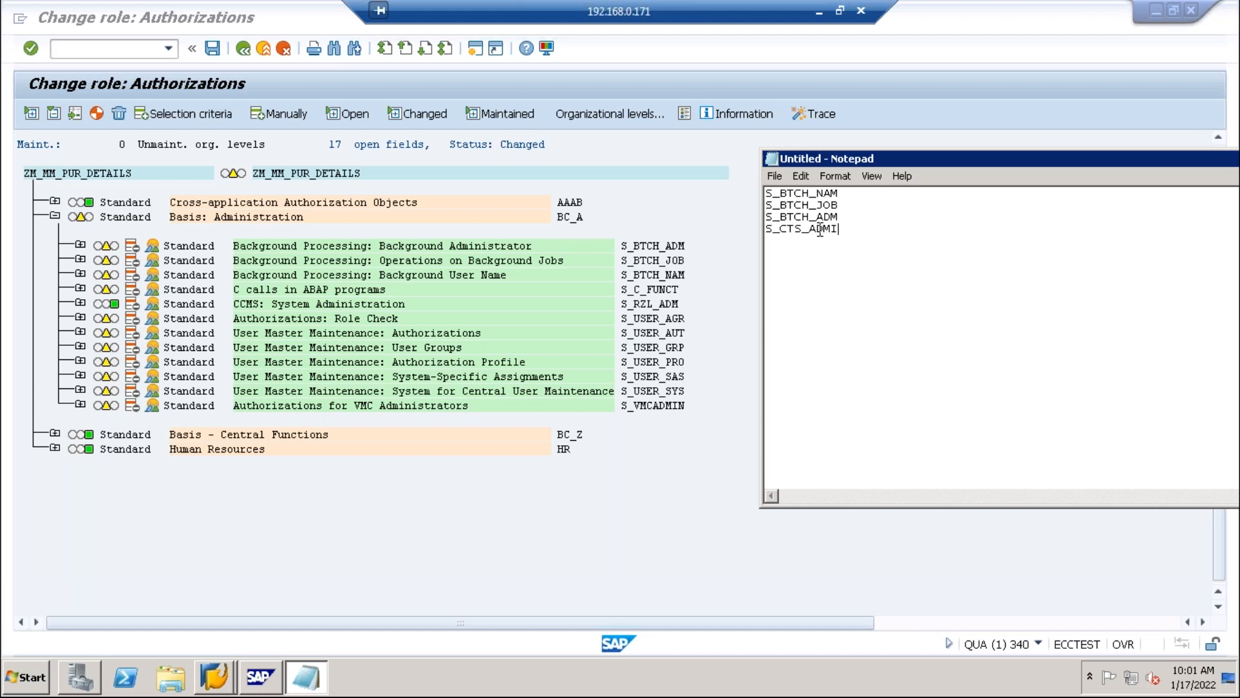
pyautogui.moveTo(768, 233); pyautogui.dragTo(853, 229)
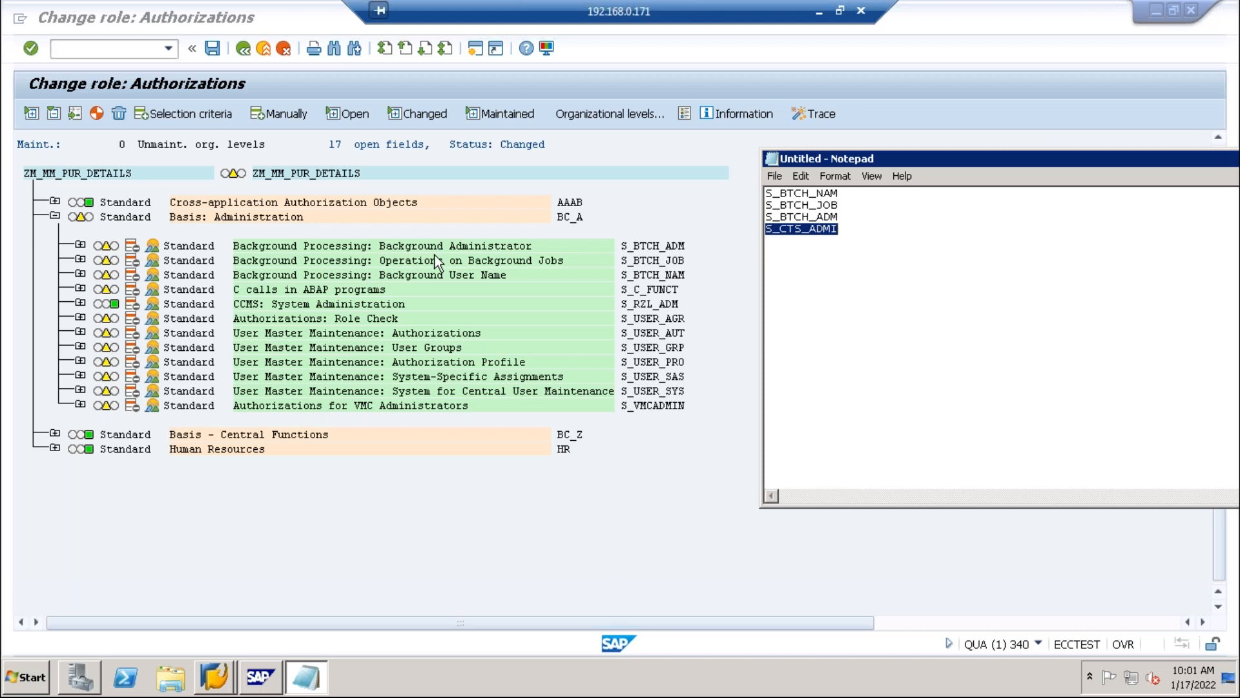
# Deactivate and delete the S_BTCH_ADM, S_BTCH_JOB and S_BTCH_NAM authorizations.
pyautogui.click(86, 247)
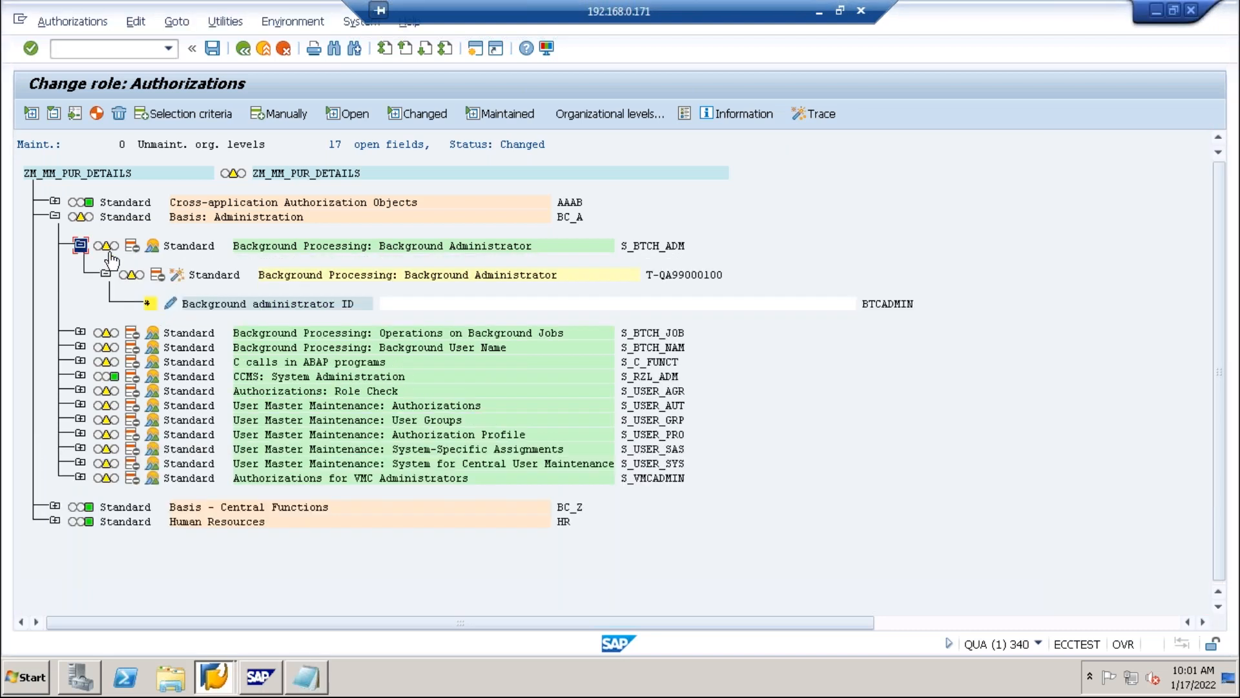
pyautogui.click(130, 246)
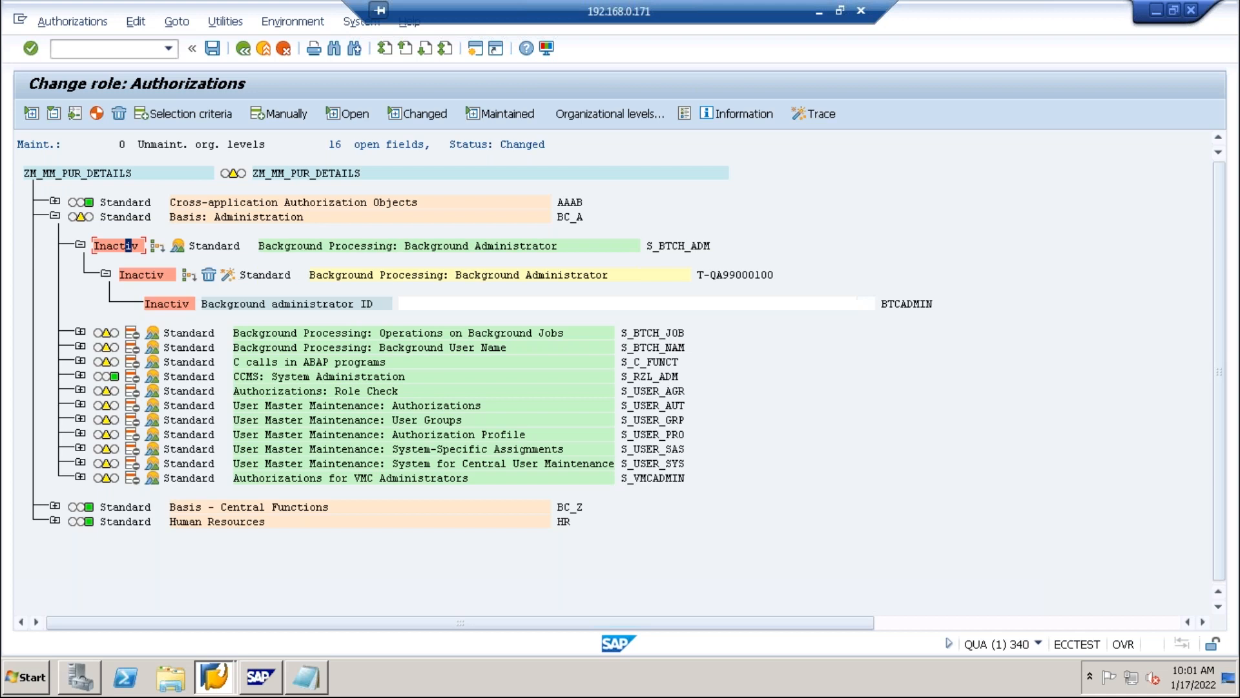
pyautogui.click(208, 275)
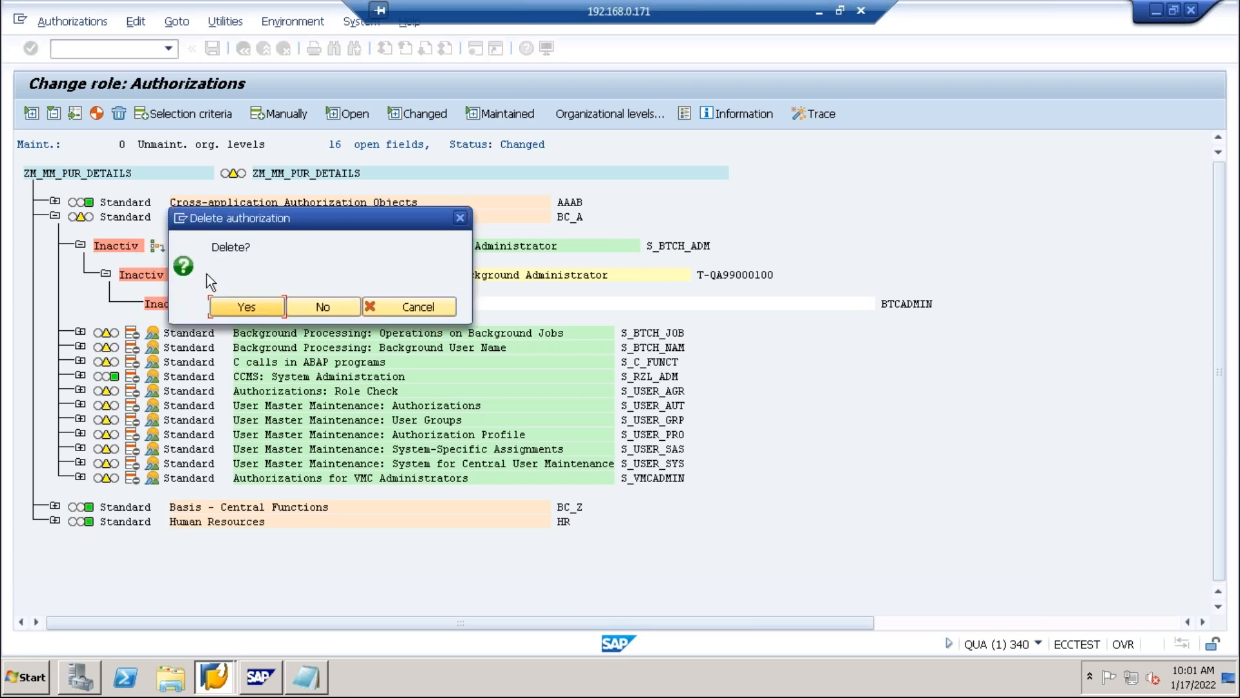
pyautogui.click(245, 301)
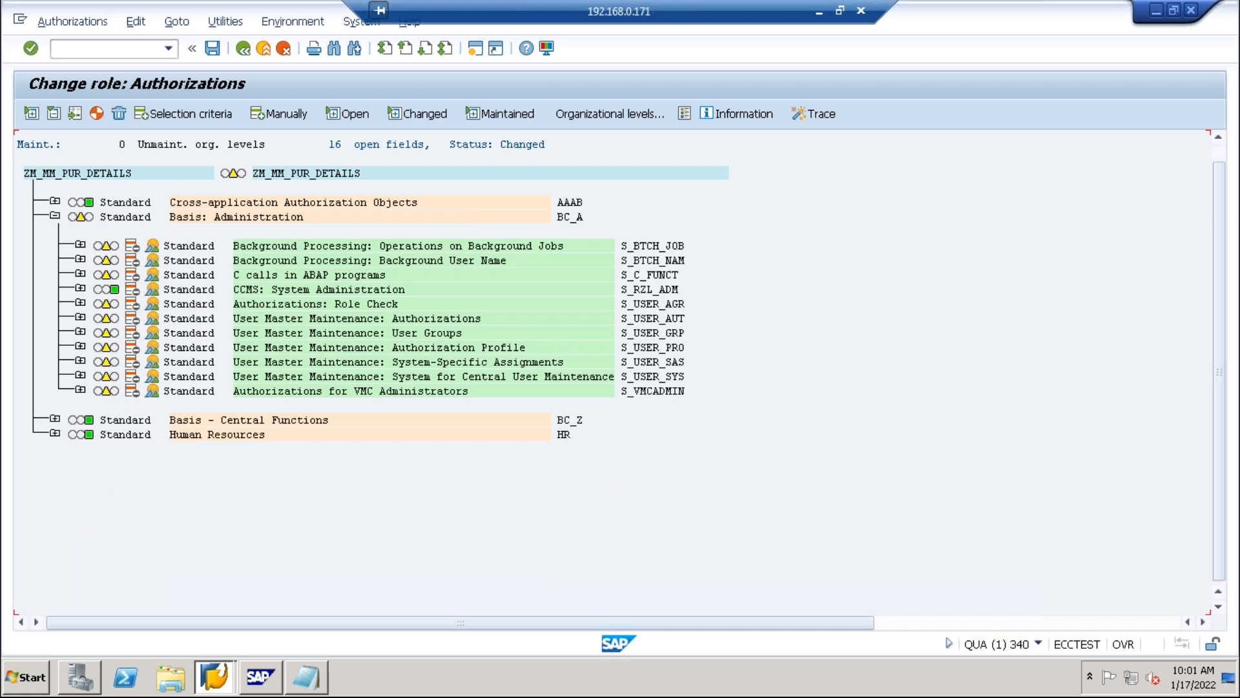
pyautogui.click(131, 246)
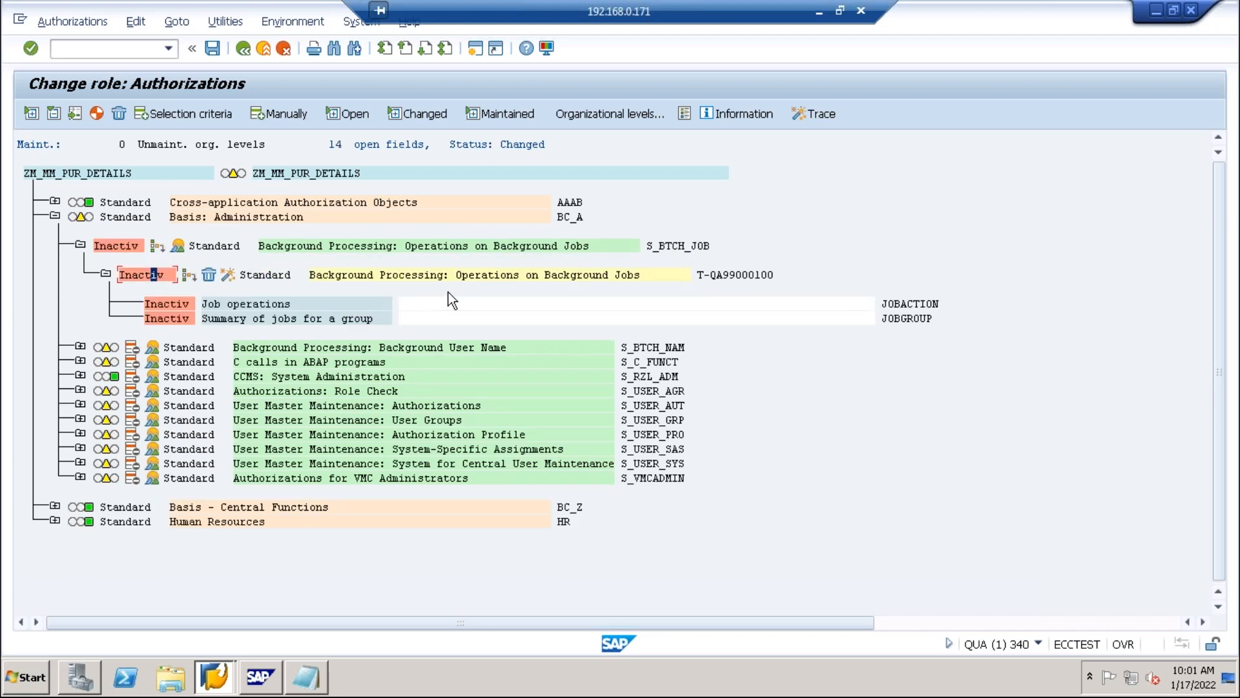
pyautogui.click(211, 275)
pyautogui.click(268, 306)
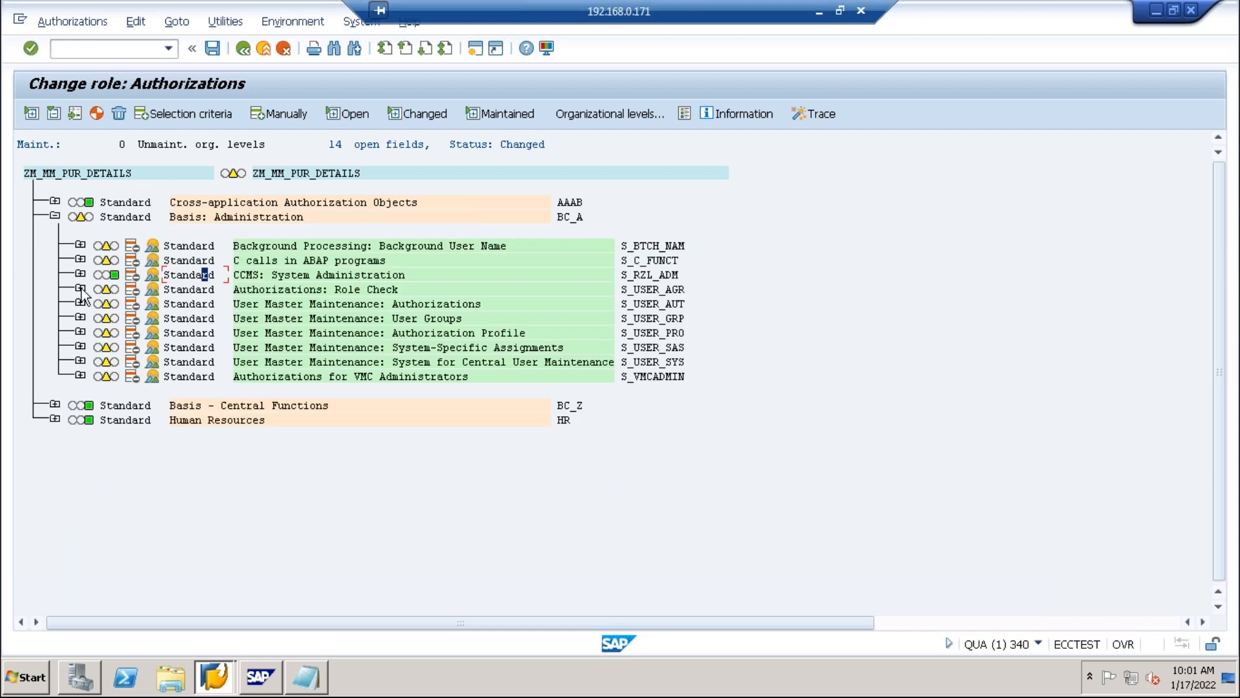
pyautogui.click(80, 246)
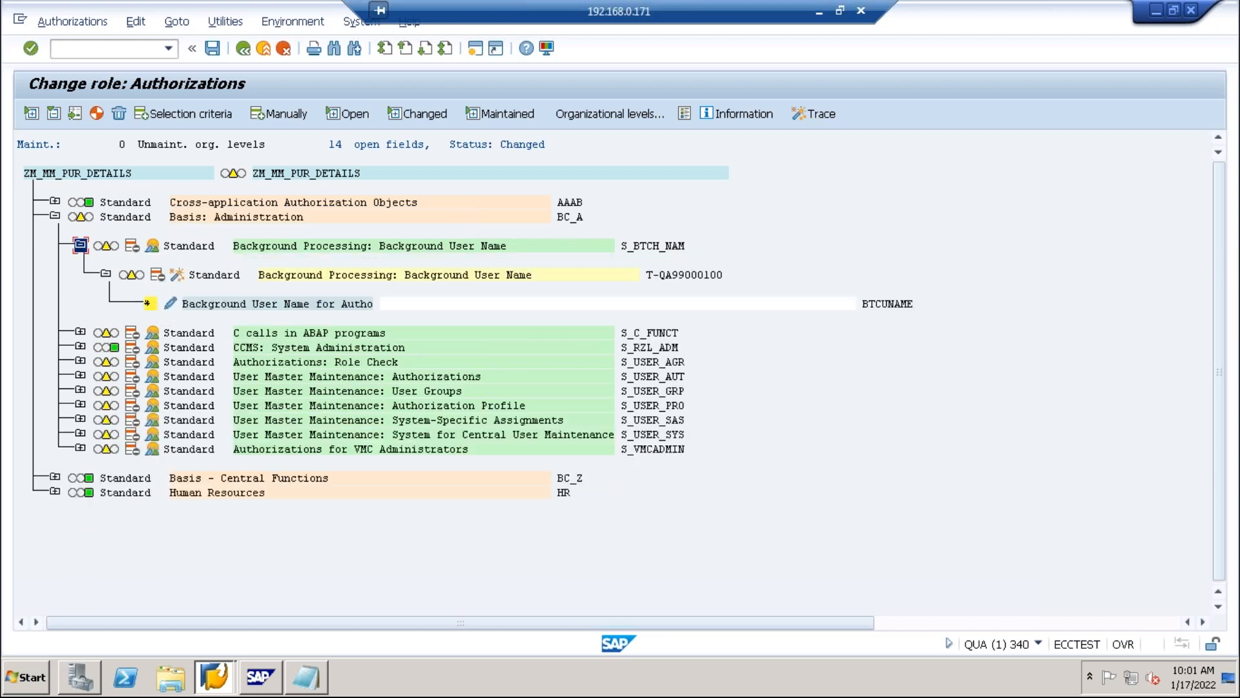
pyautogui.click(153, 277)
pyautogui.click(211, 276)
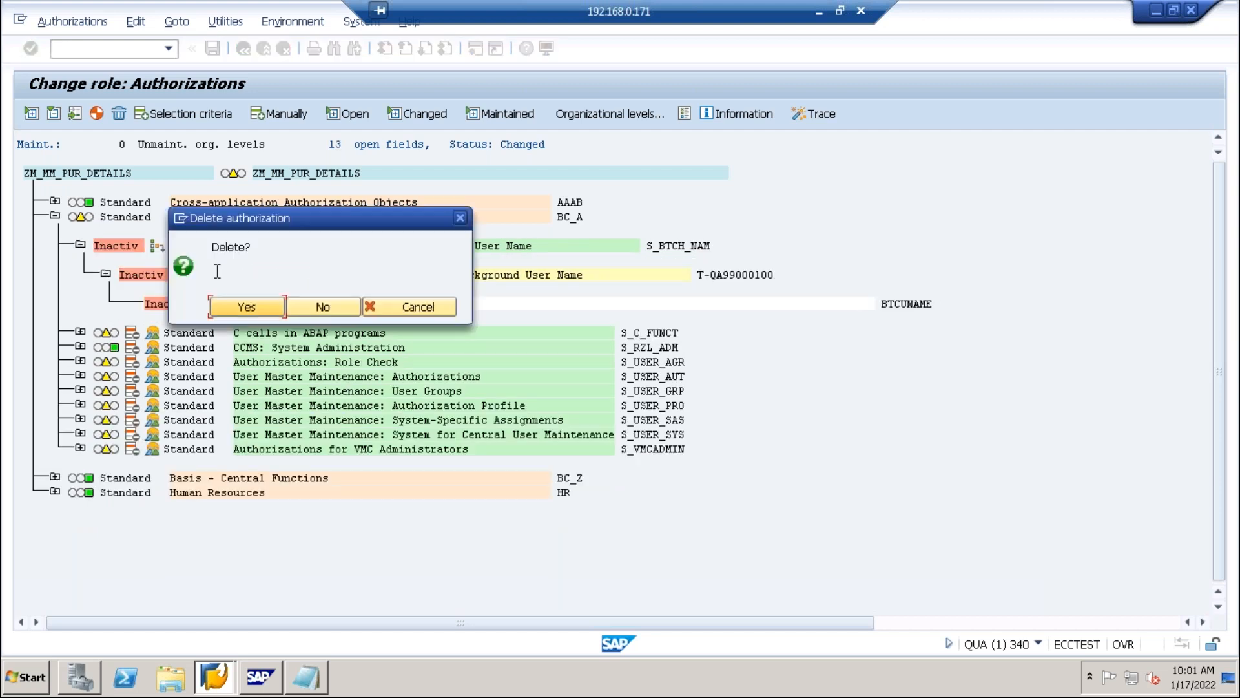
pyautogui.click(258, 305)
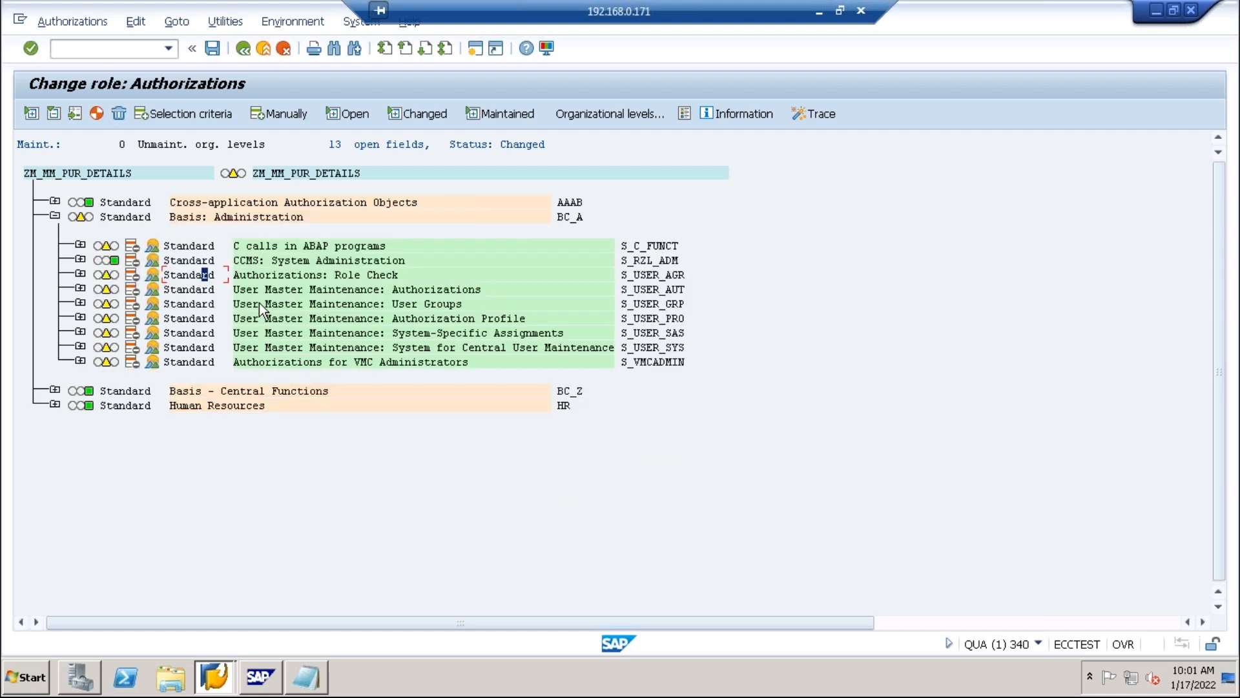
# Manually insert S_BTCH_NAM, S_BTCH_JOB, S_BTCH_ADM and S_CTS_ADMI by pasting the names from Notepad.
pyautogui.click(55, 215)
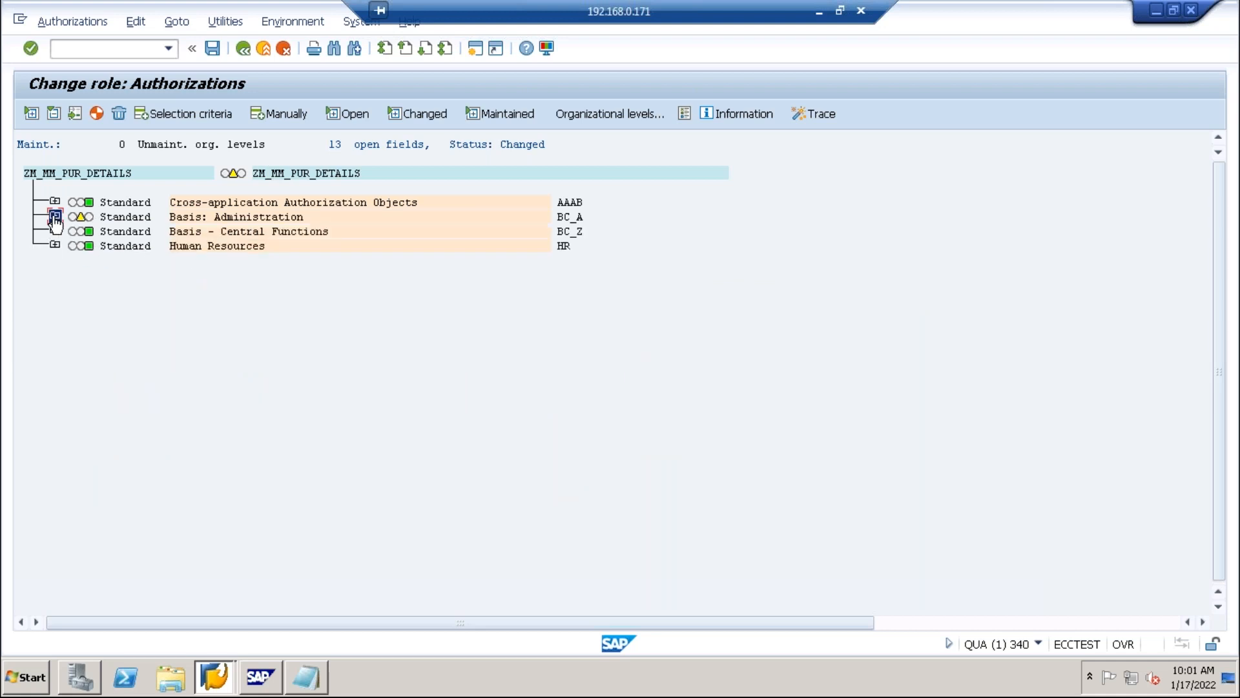
pyautogui.click(288, 115)
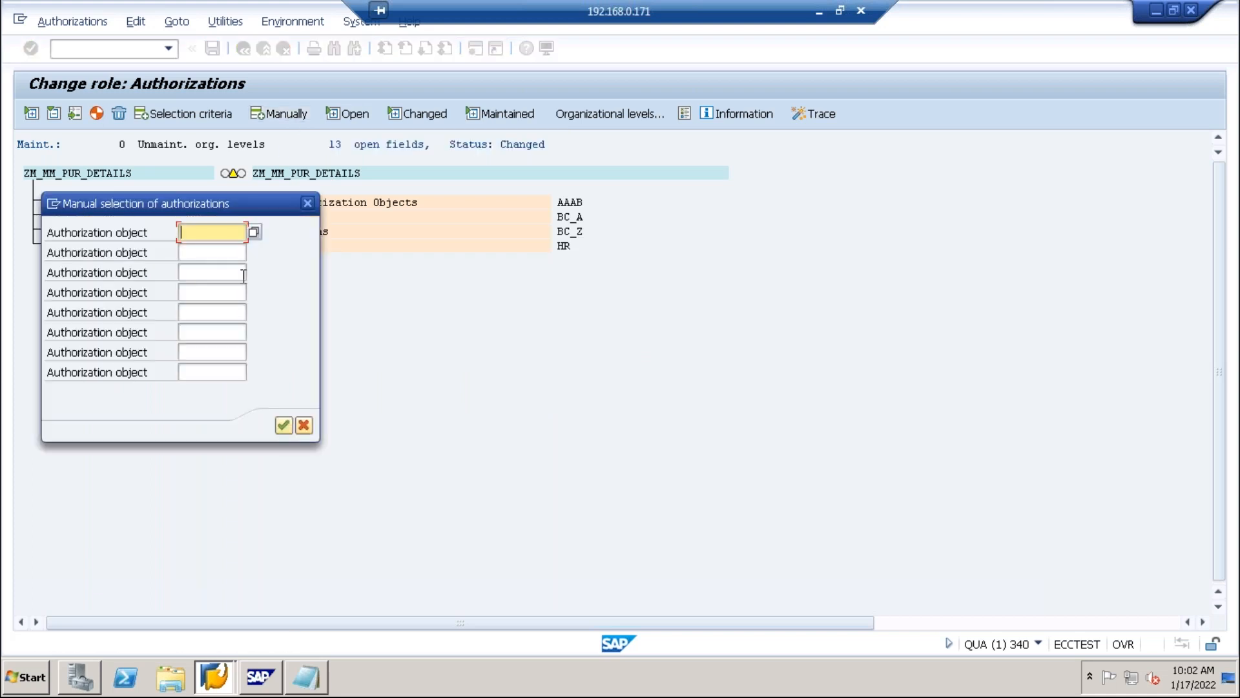
pyautogui.click(321, 685)
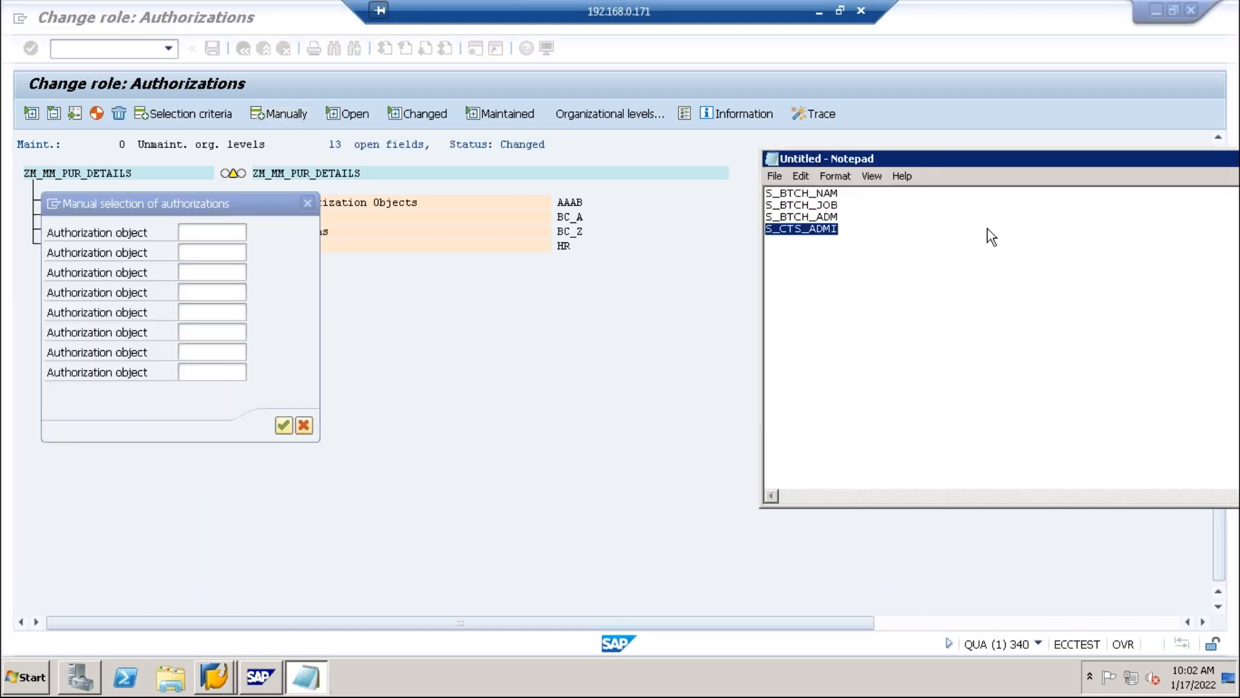
pyautogui.click(872, 219)
pyautogui.moveTo(768, 192); pyautogui.dragTo(861, 238)
pyautogui.hotkey('ctrl', 'c')
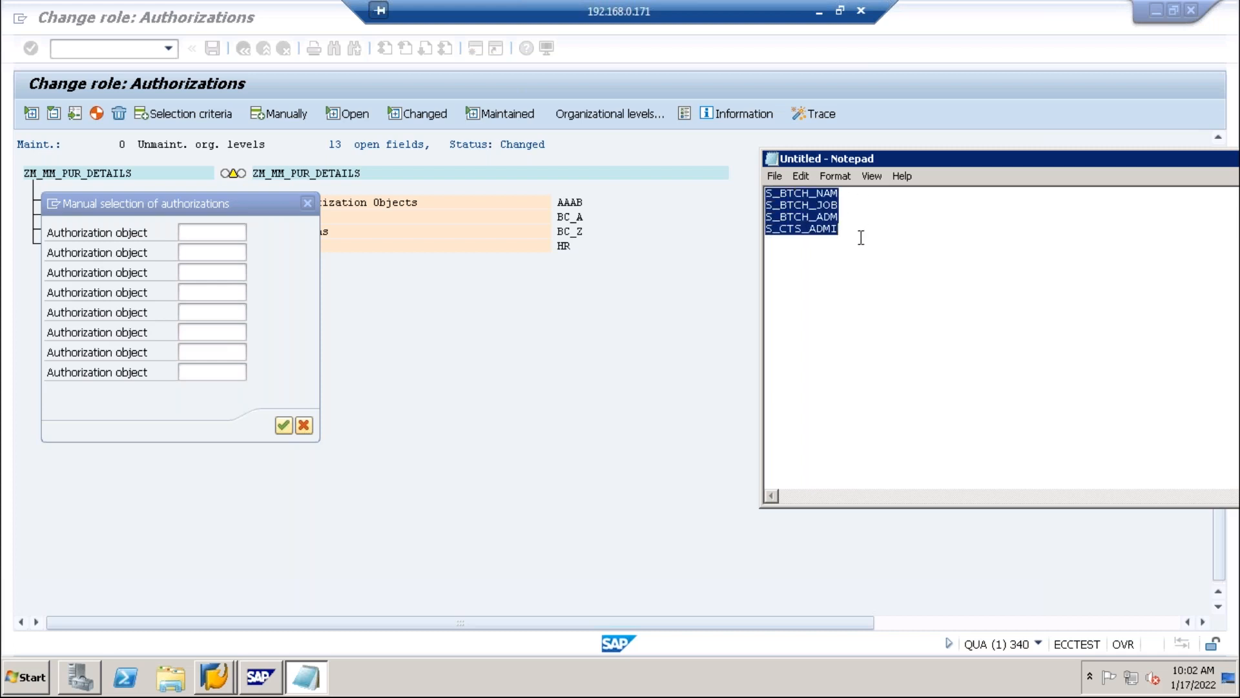
pyautogui.click(208, 234)
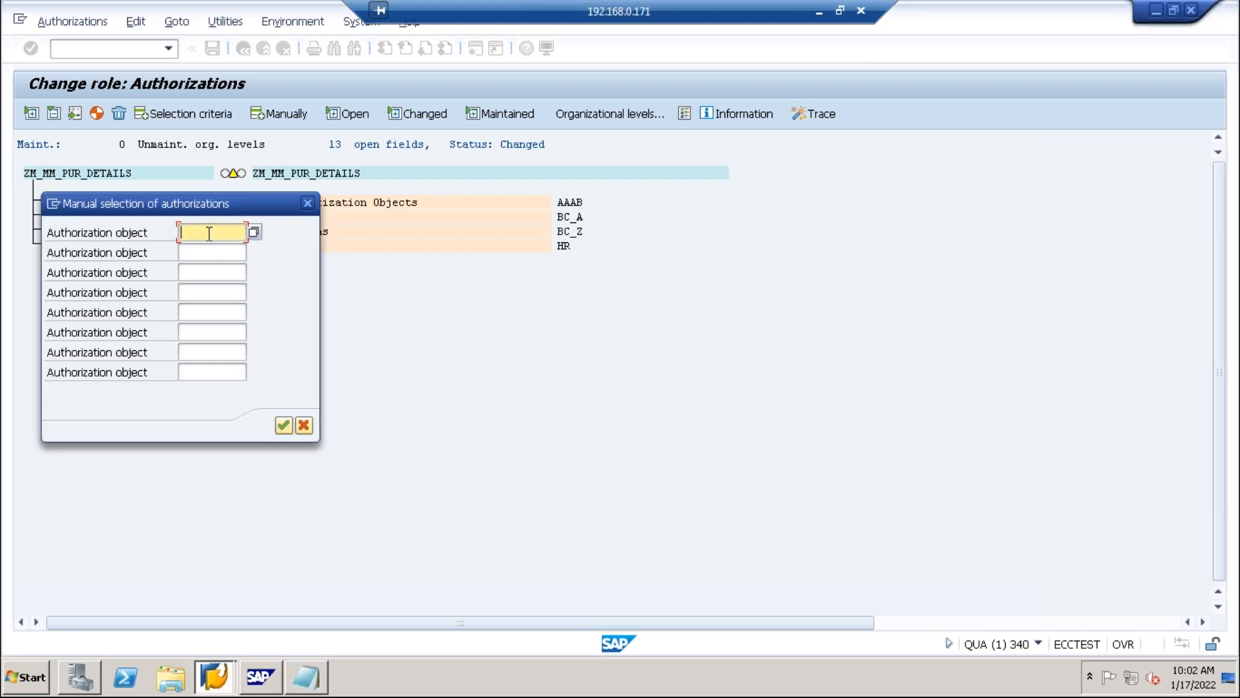
pyautogui.hotkey('ctrl', 'v')
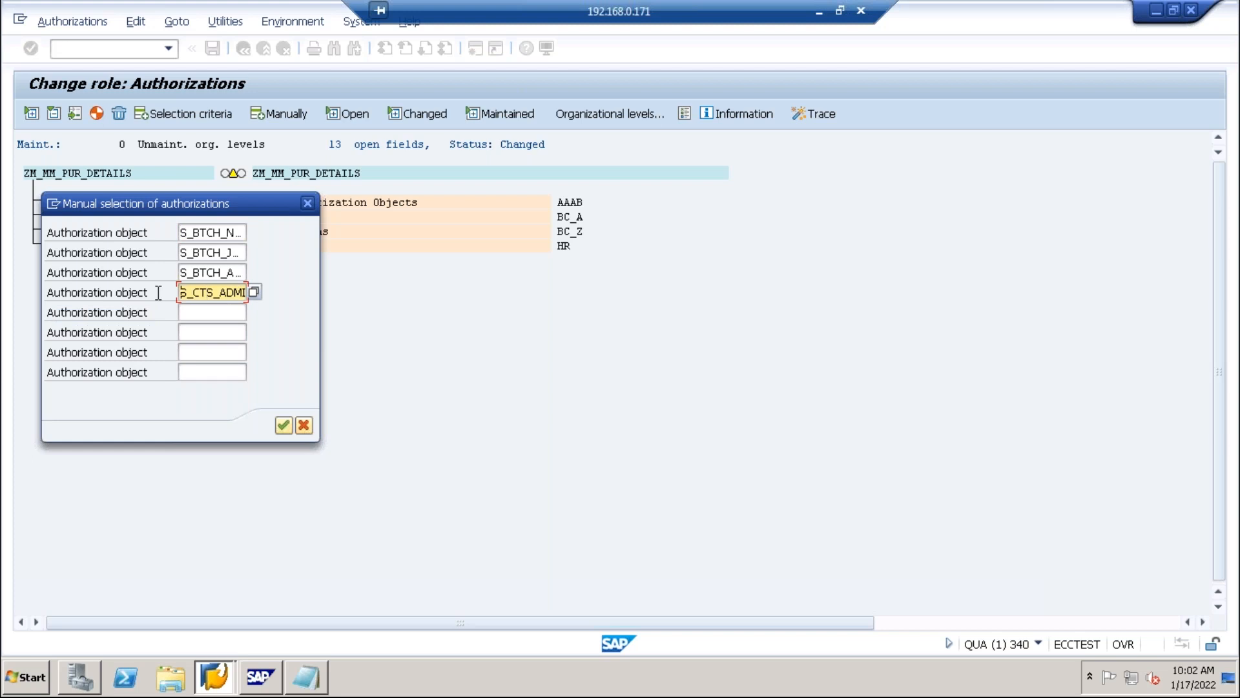
pyautogui.press('Up')
pyautogui.press('Up')
pyautogui.press('Up')
pyautogui.press('Up')
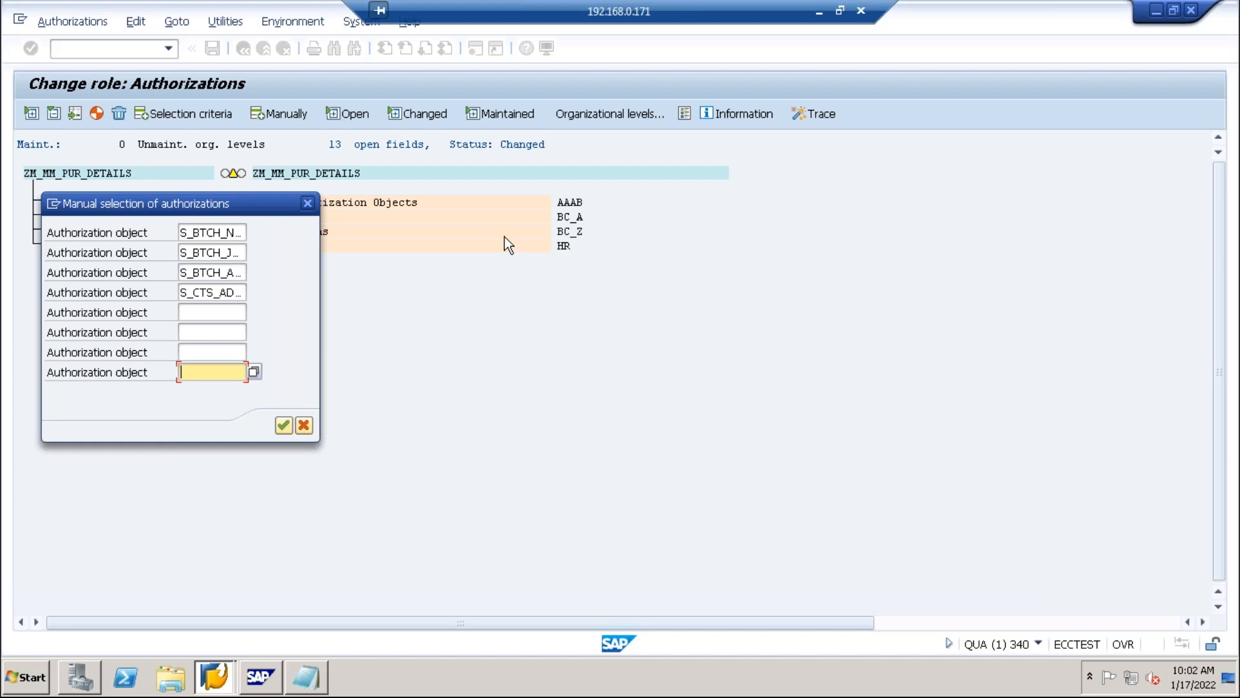
pyautogui.click(283, 425)
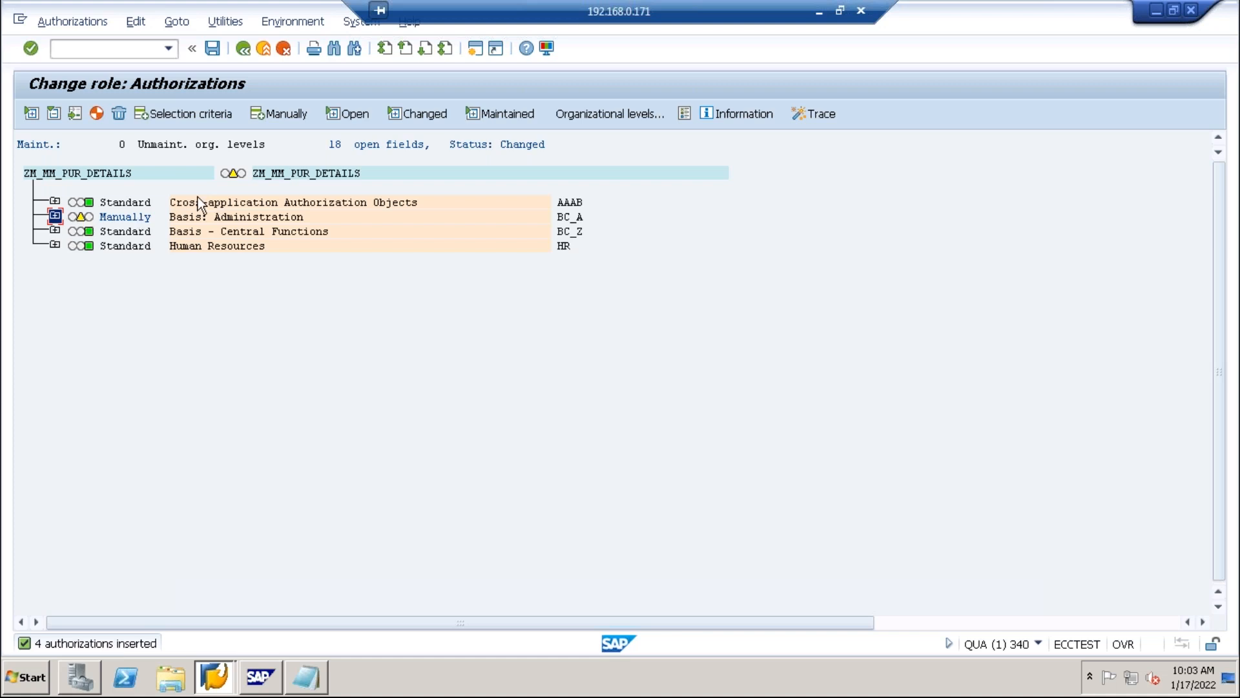
# Expand Basis: Administration to show the four manually added objects beside the standard ones.
pyautogui.click(55, 219)
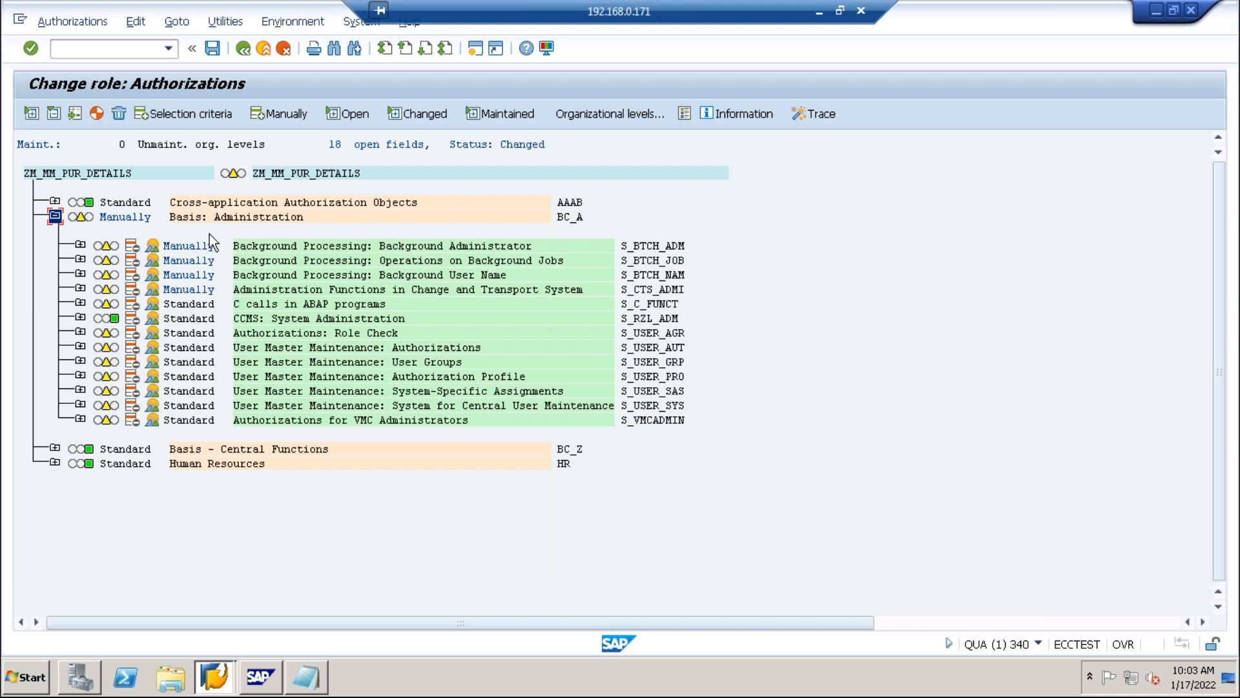
pyautogui.click(190, 305)
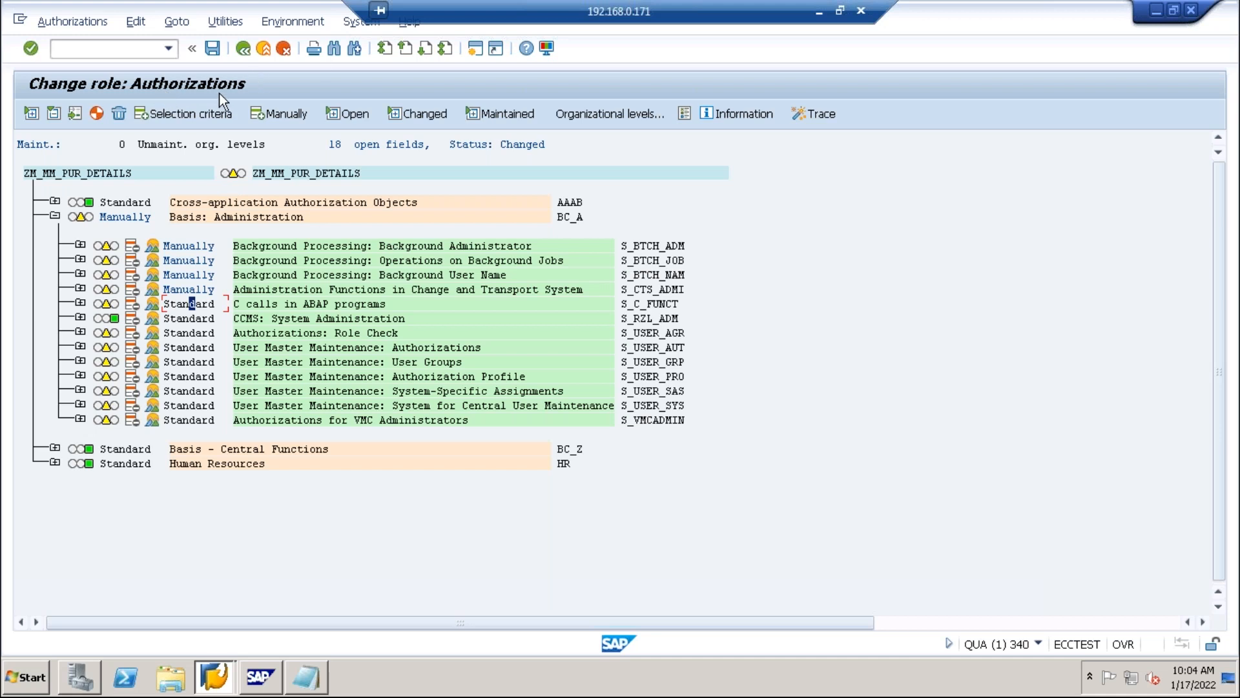
# Point out S_RZL_ADM and the manually added S_BTCH_ADM, S_BTCH_JOB and S_BTCH_NAM objects.
pyautogui.click(159, 318)
pyautogui.click(170, 246)
pyautogui.click(164, 259)
pyautogui.click(162, 276)
# Enter * as the S_BTCH_ADM Background administrator ID value and collapse Basis: Administration.
pyautogui.click(81, 246)
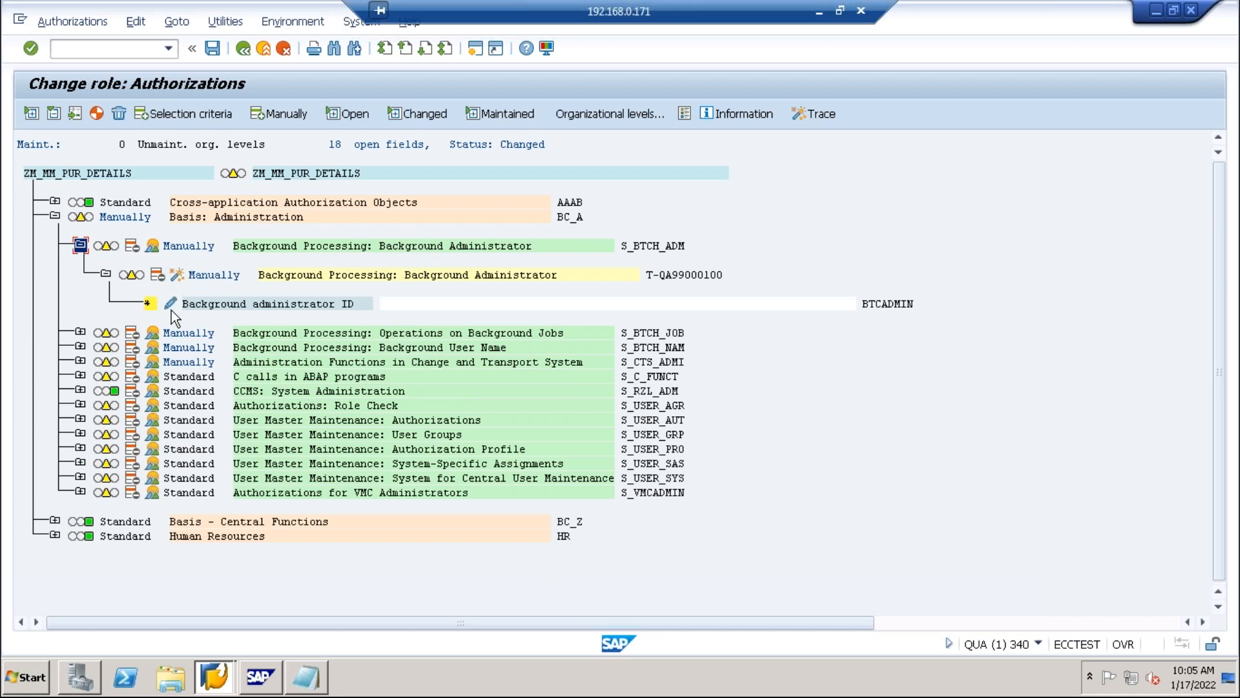
pyautogui.click(172, 310)
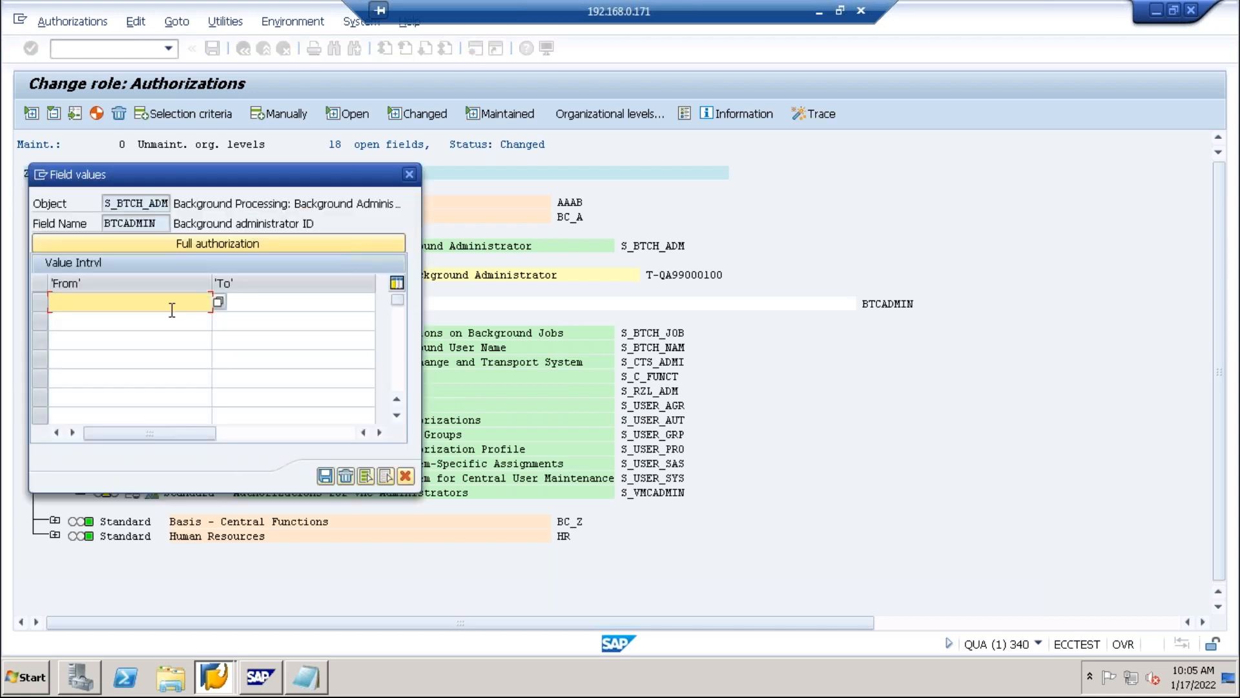
pyautogui.click(220, 304)
pyautogui.click(217, 304)
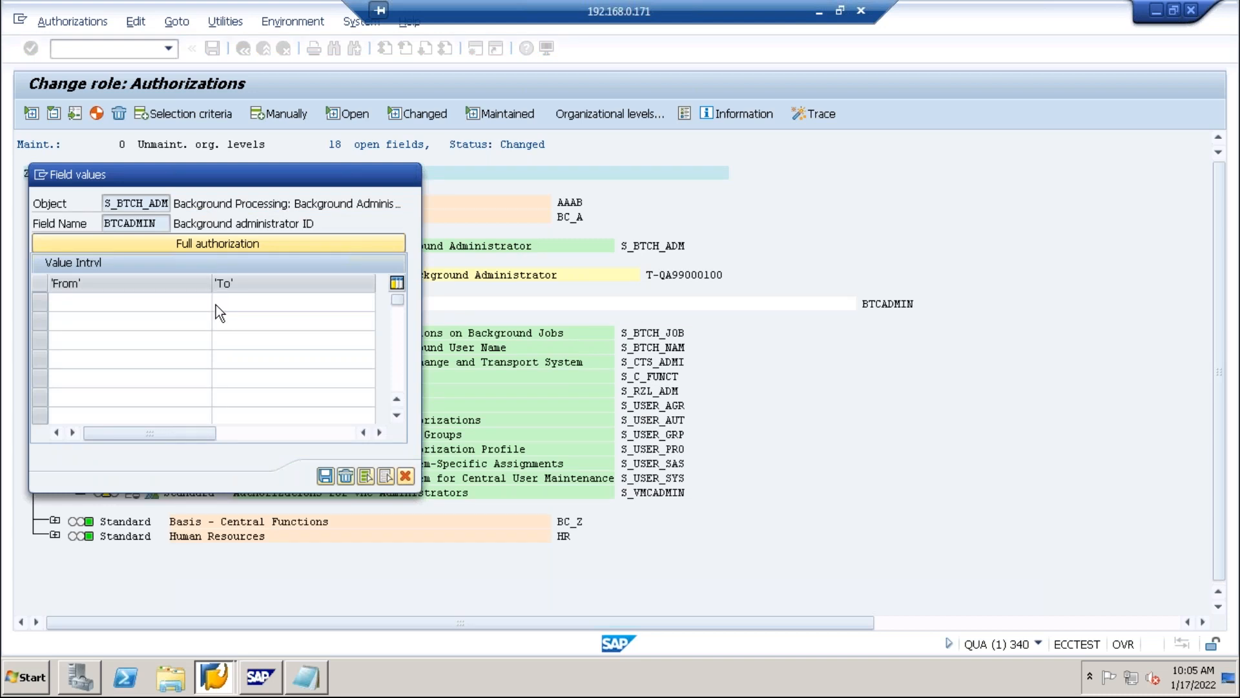
pyautogui.write('*')
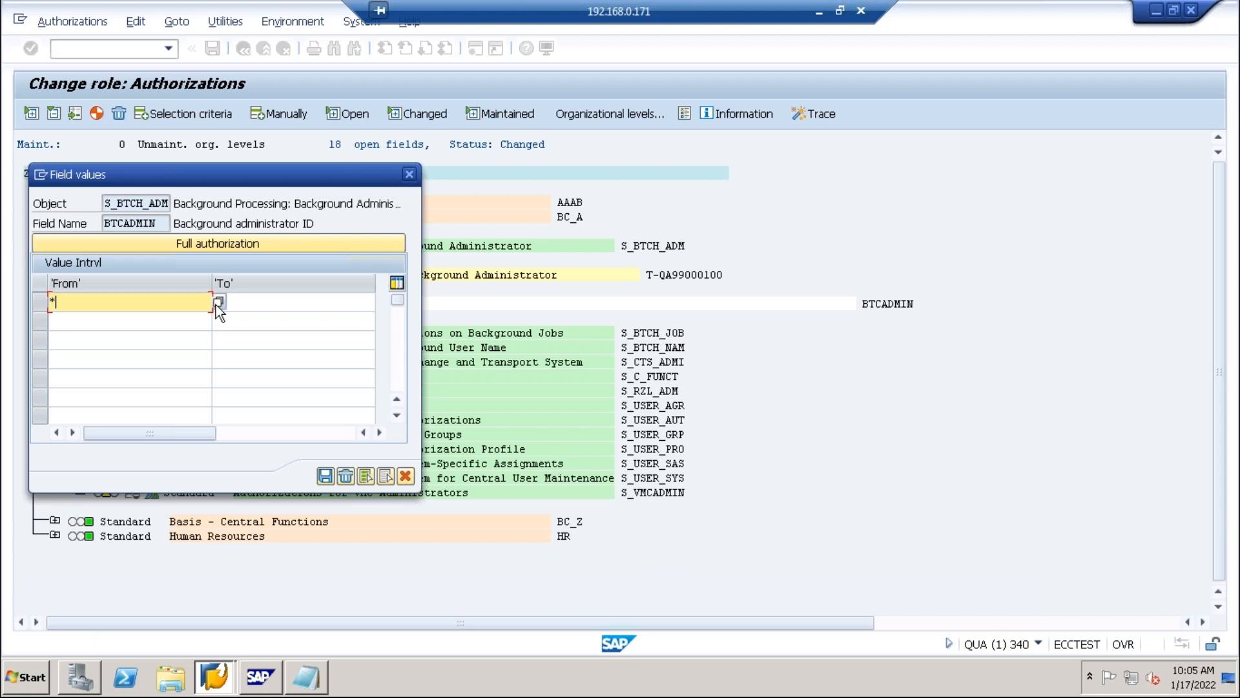
pyautogui.click(325, 476)
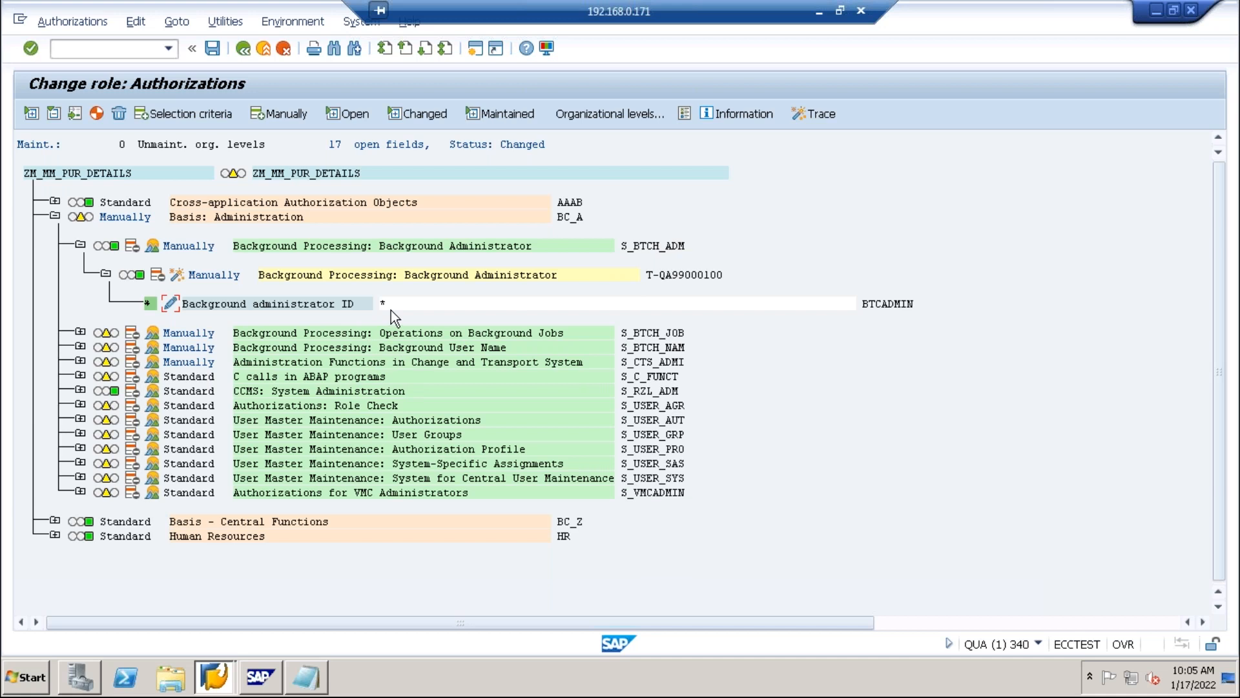
pyautogui.click(54, 216)
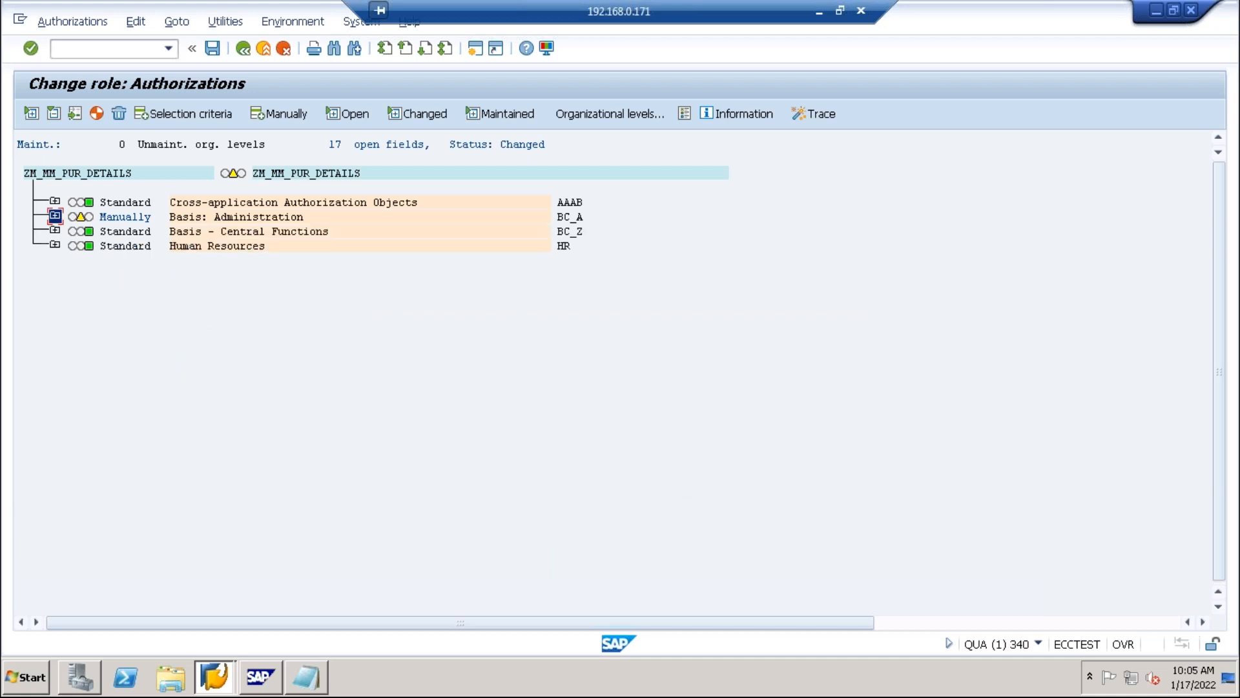
# Review the Notepad list of edited authorization objects, then minimize Notepad.
pyautogui.click(55, 215)
pyautogui.click(306, 676)
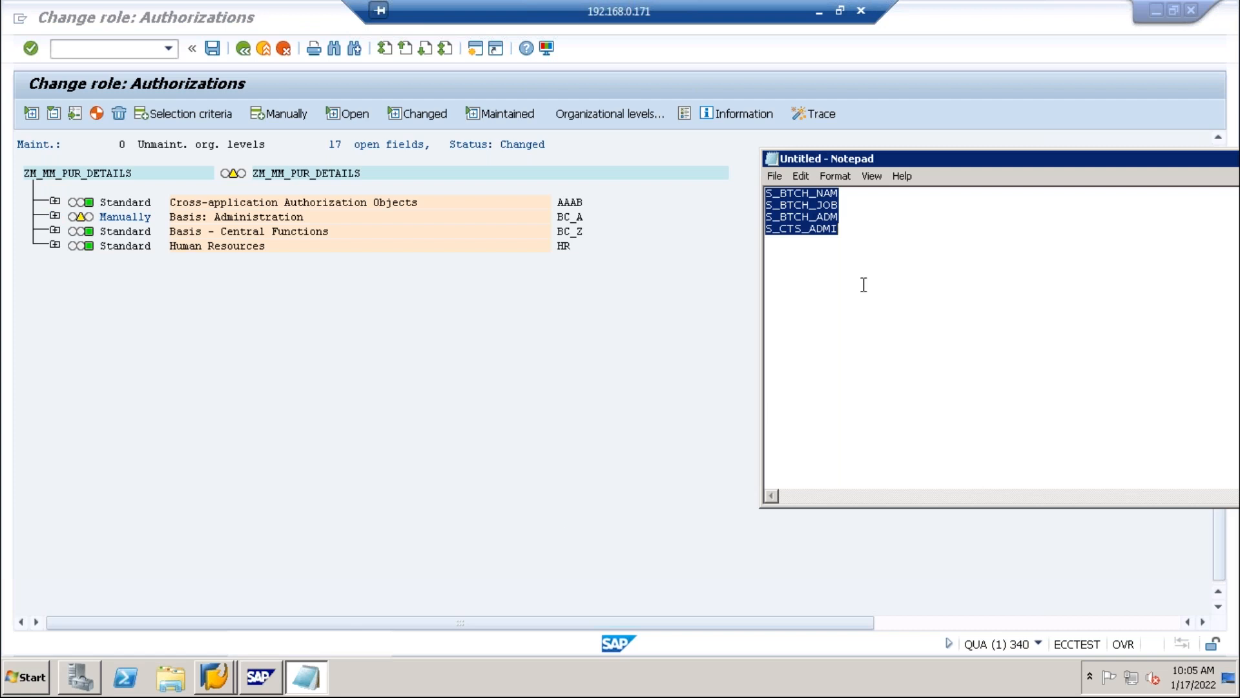
pyautogui.click(874, 241)
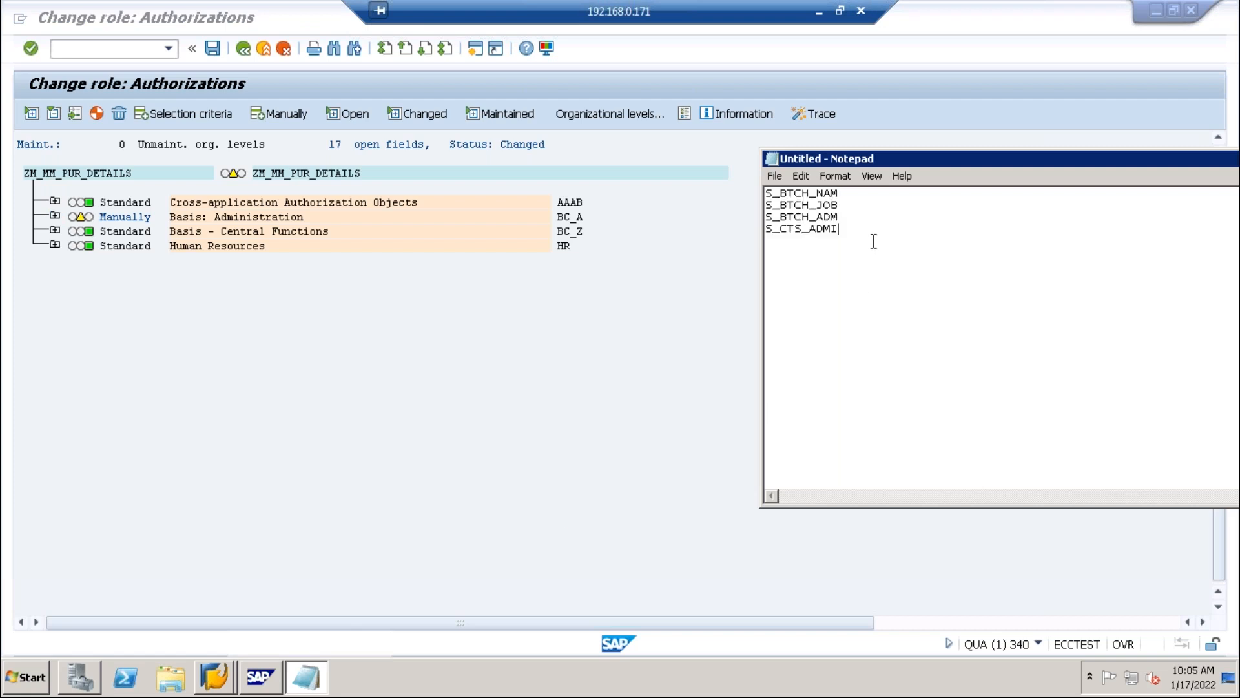
pyautogui.doubleClick(956, 164)
pyautogui.click(966, 206)
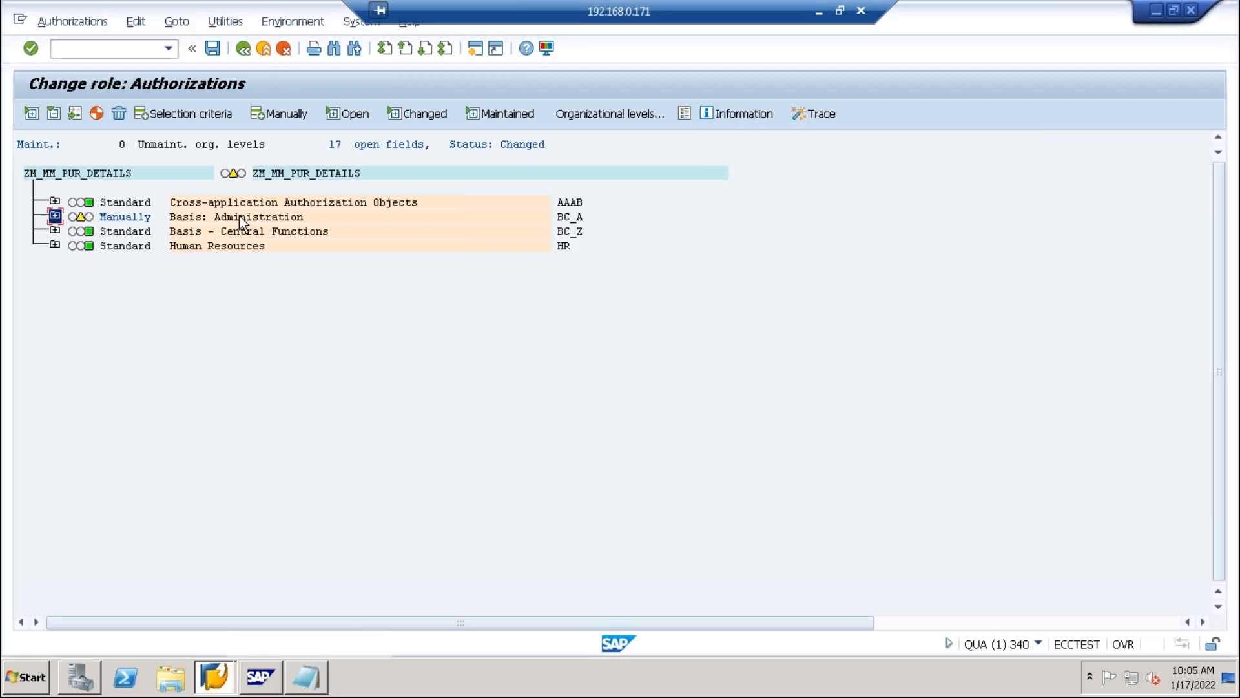
# Expand Basis - Central Functions to reveal its S_ADDRESS1 object.
pyautogui.click(55, 216)
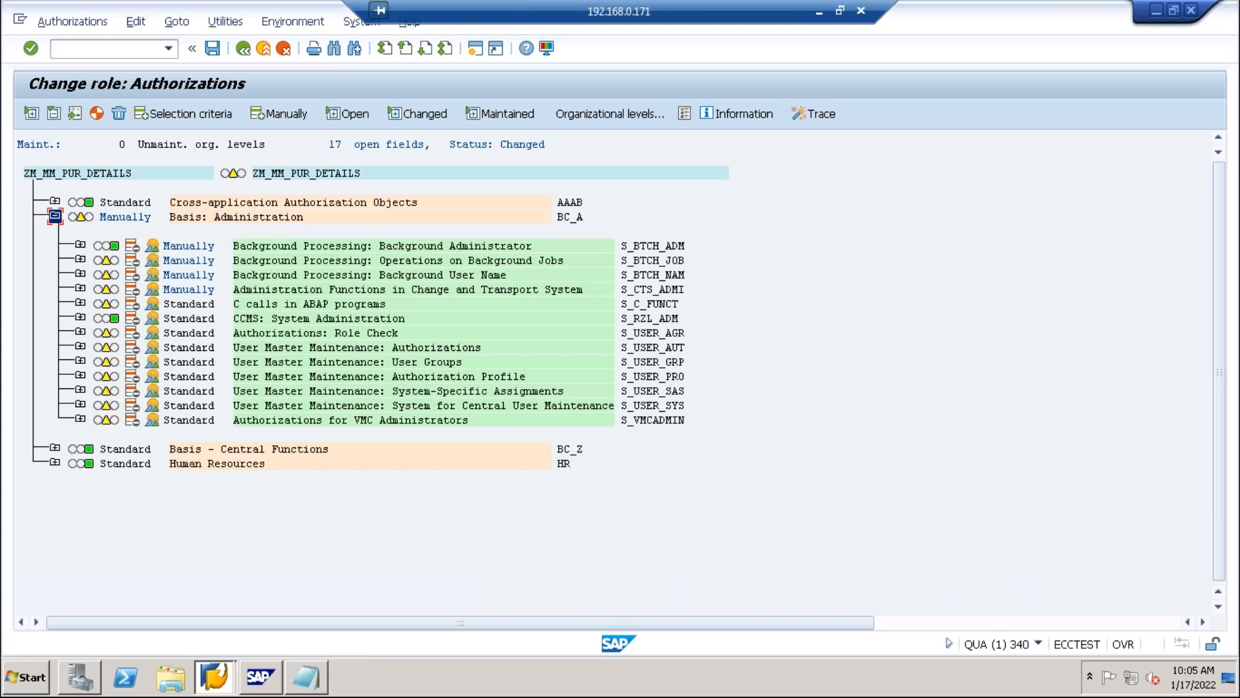
pyautogui.click(55, 216)
pyautogui.click(55, 201)
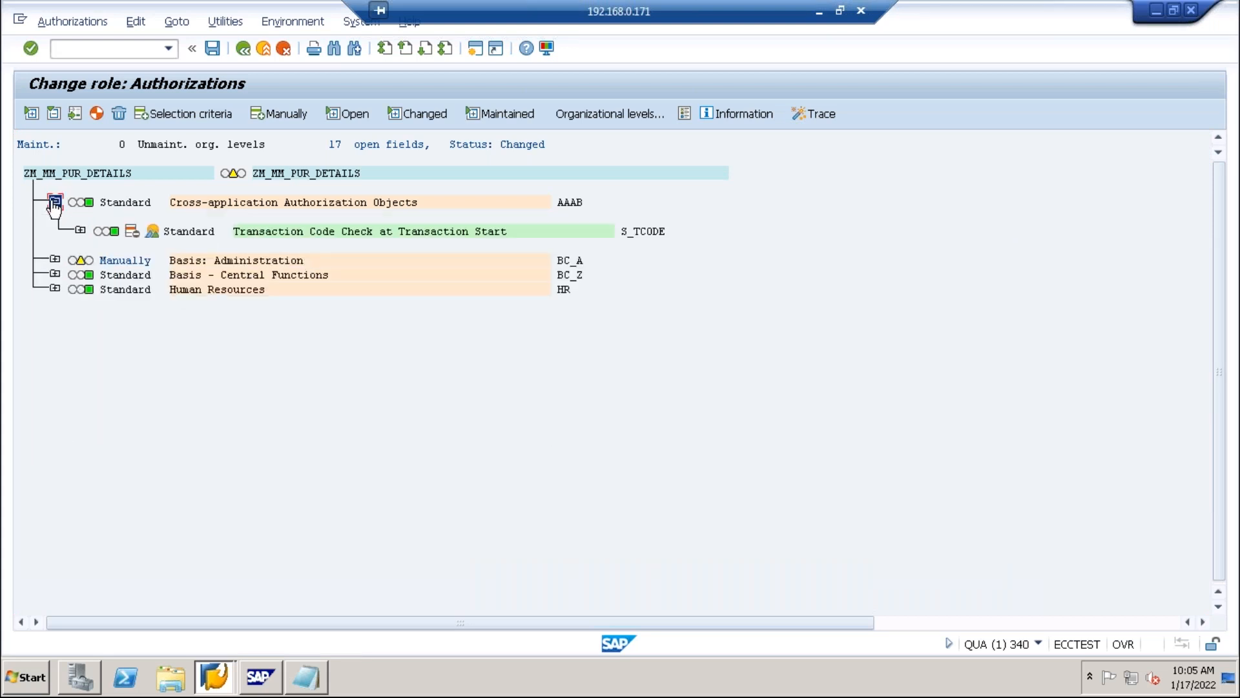
pyautogui.click(55, 202)
pyautogui.click(55, 231)
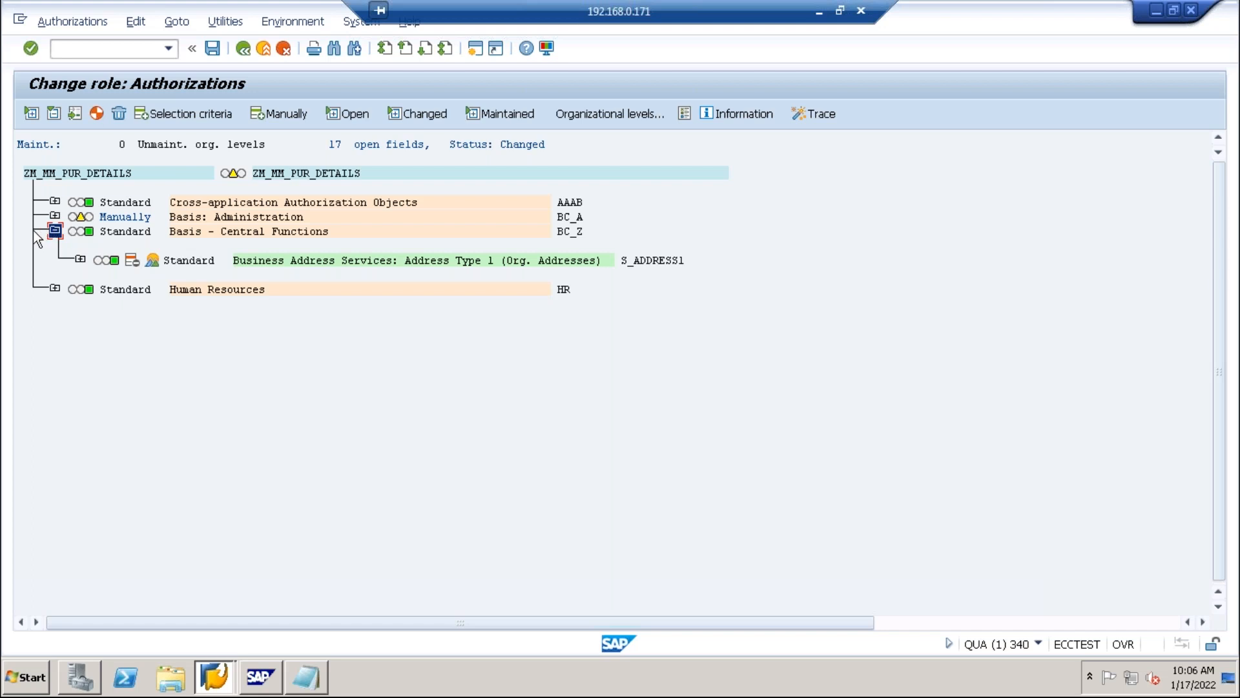
pyautogui.hscroll(2, 3, 303)
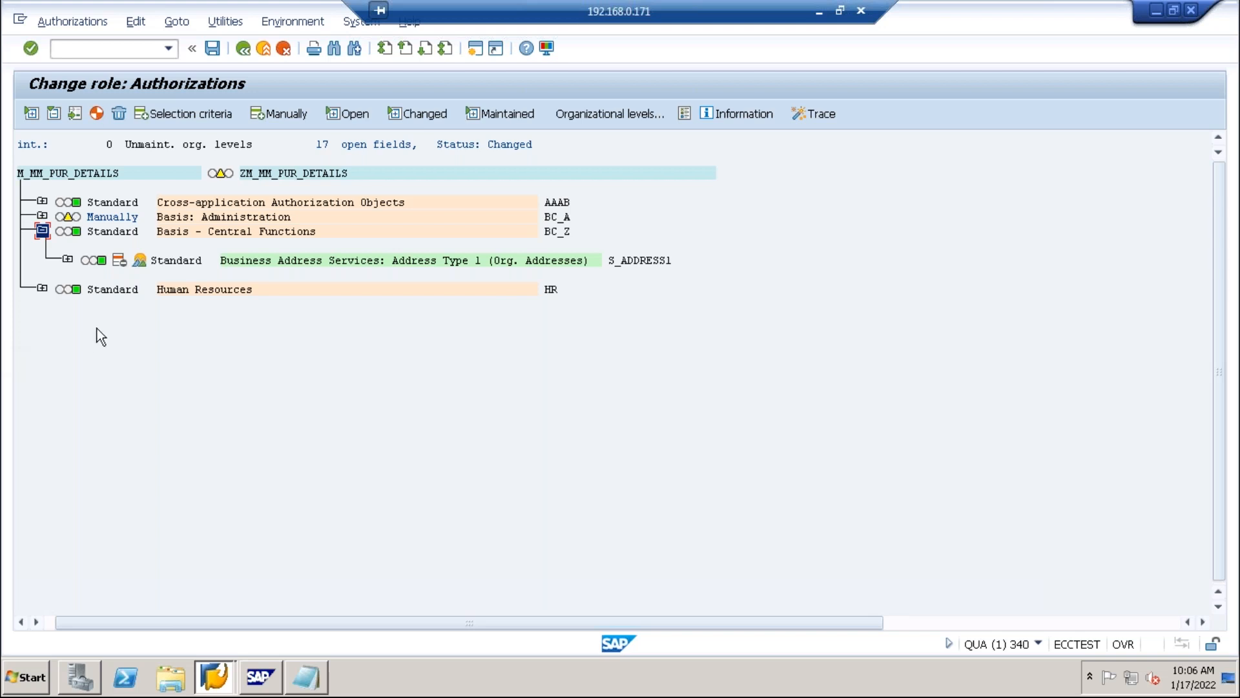
pyautogui.click(684, 115)
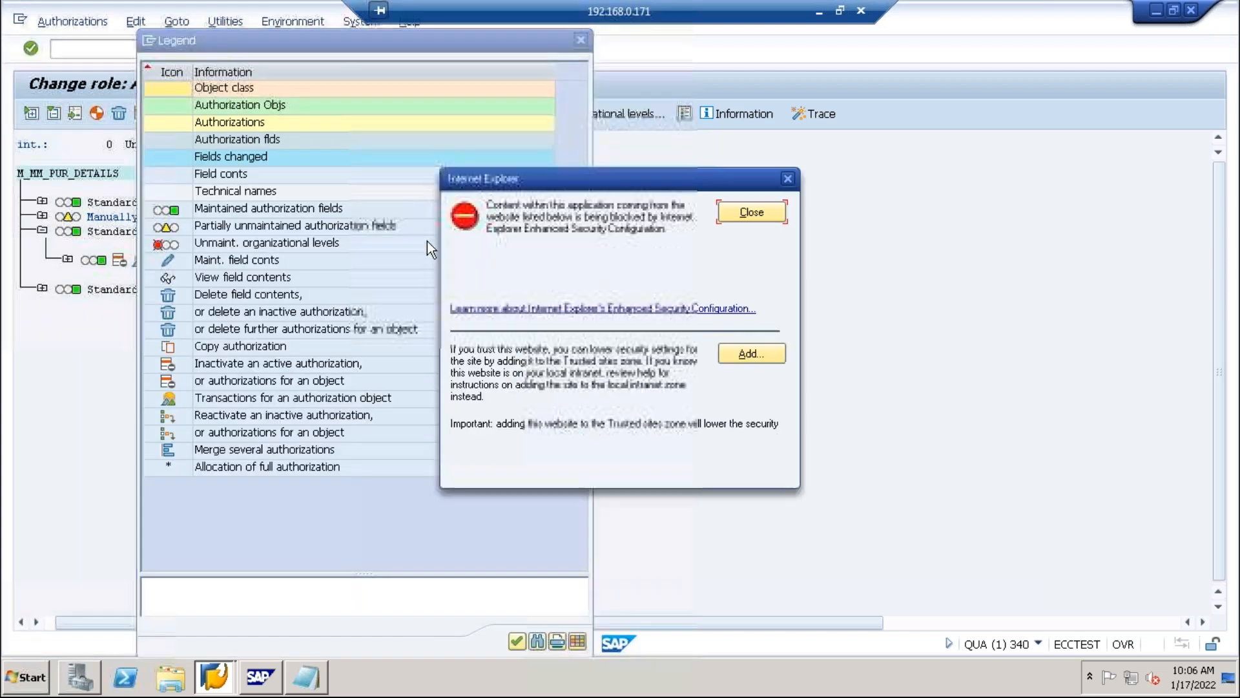
pyautogui.click(788, 179)
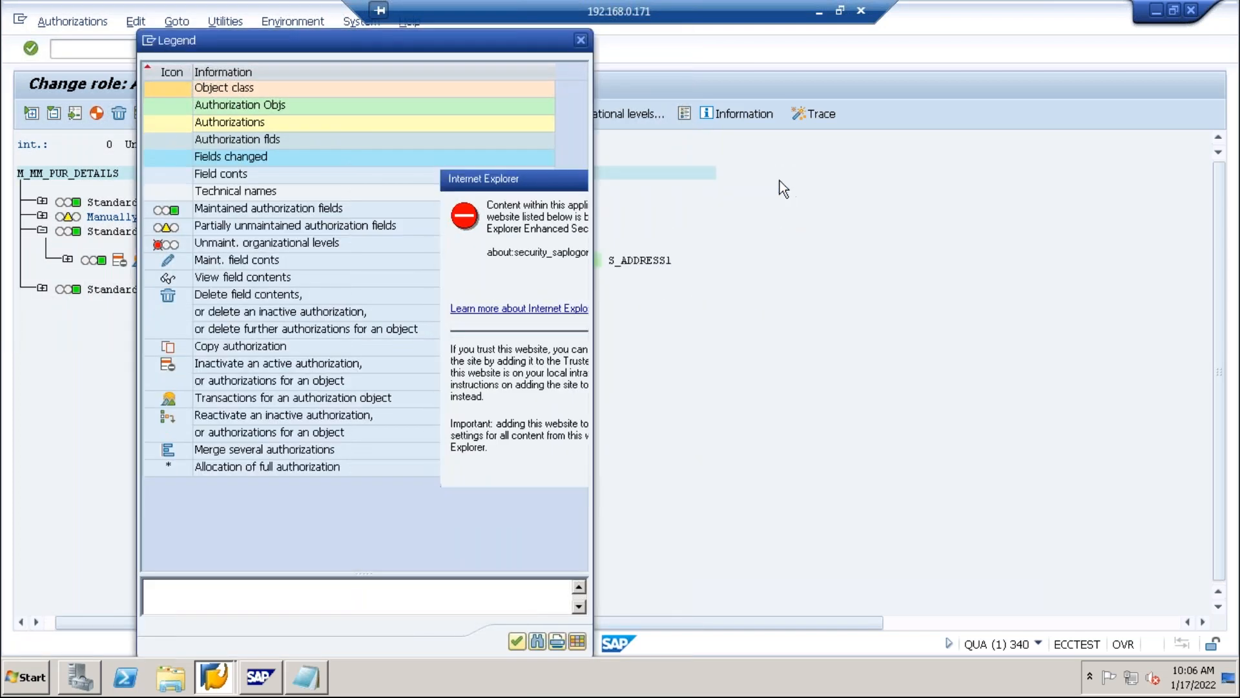
pyautogui.moveTo(464, 48); pyautogui.dragTo(740, 137)
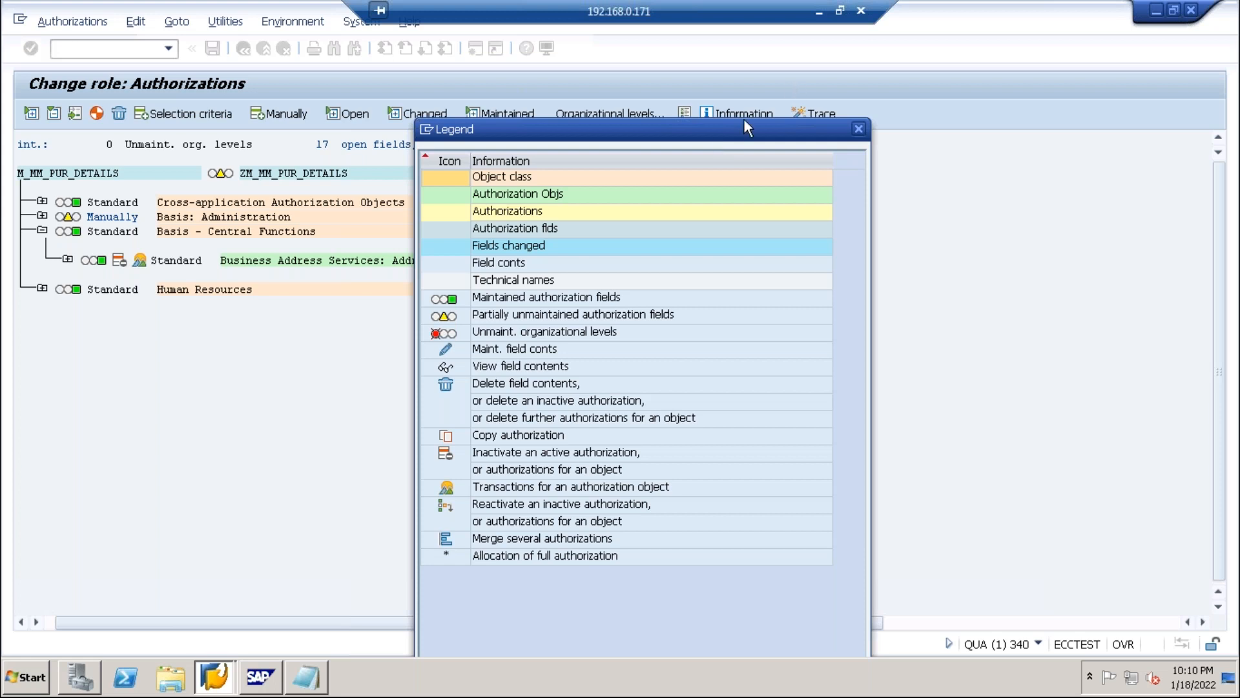
pyautogui.moveTo(584, 131); pyautogui.dragTo(813, 102)
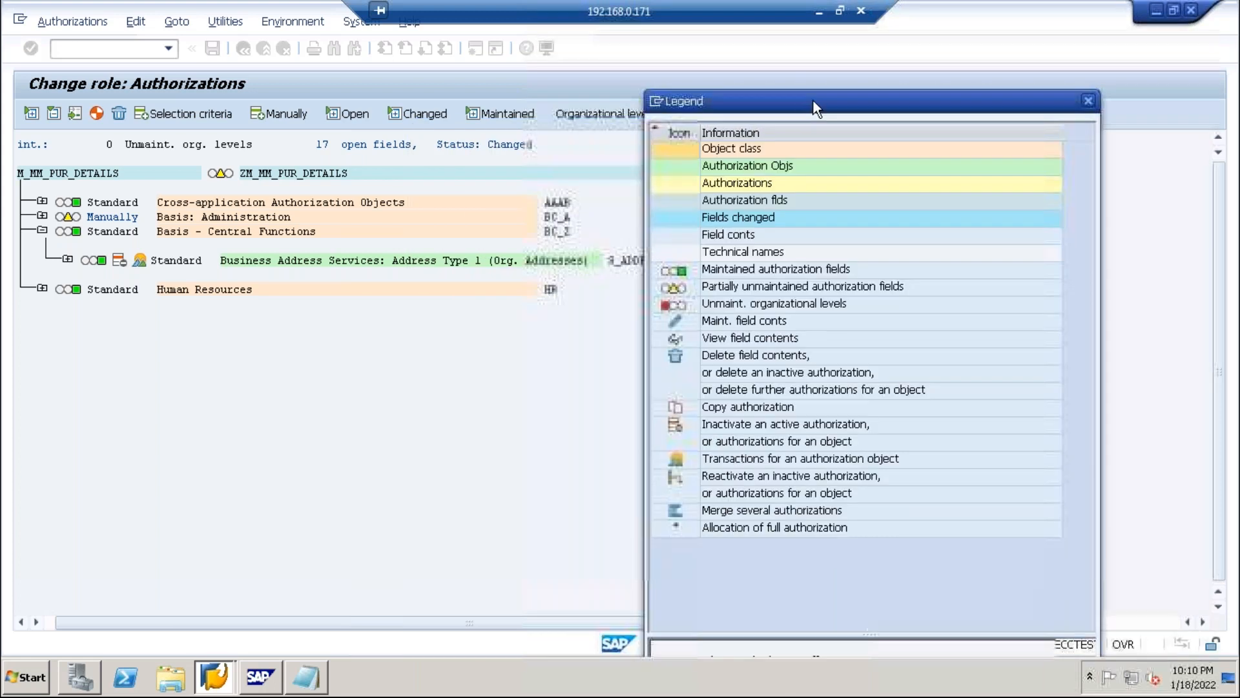
pyautogui.click(712, 153)
pyautogui.click(708, 168)
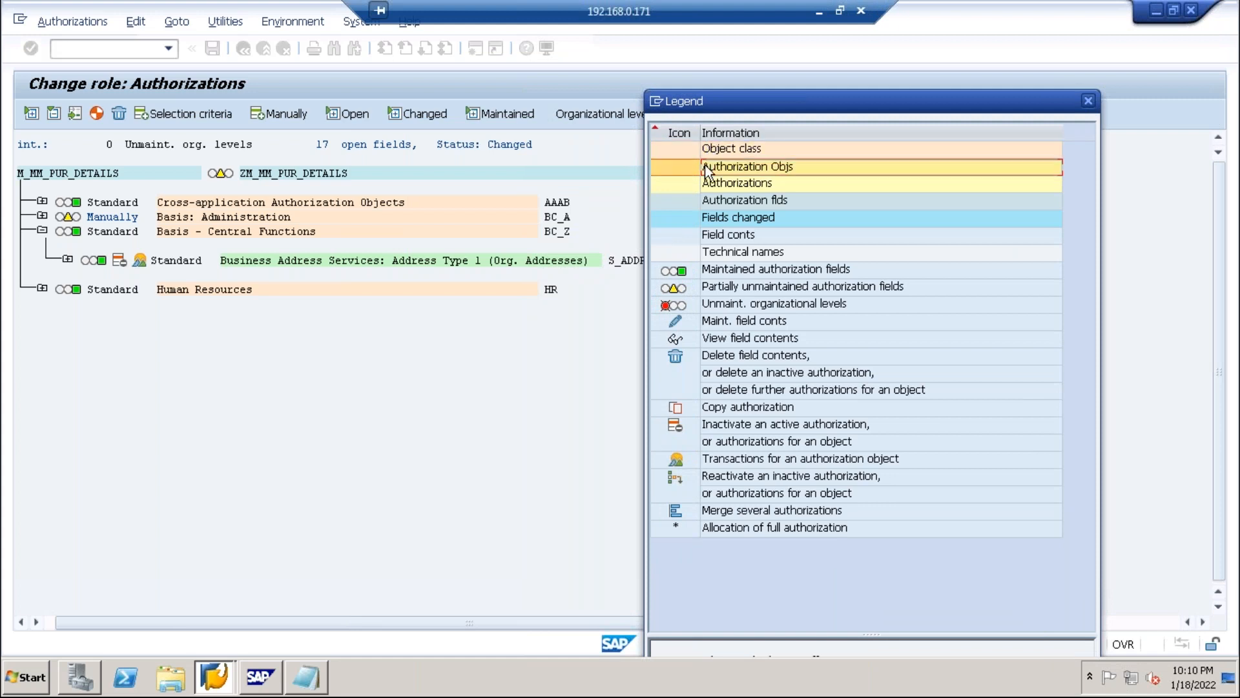
pyautogui.click(711, 185)
pyautogui.click(713, 201)
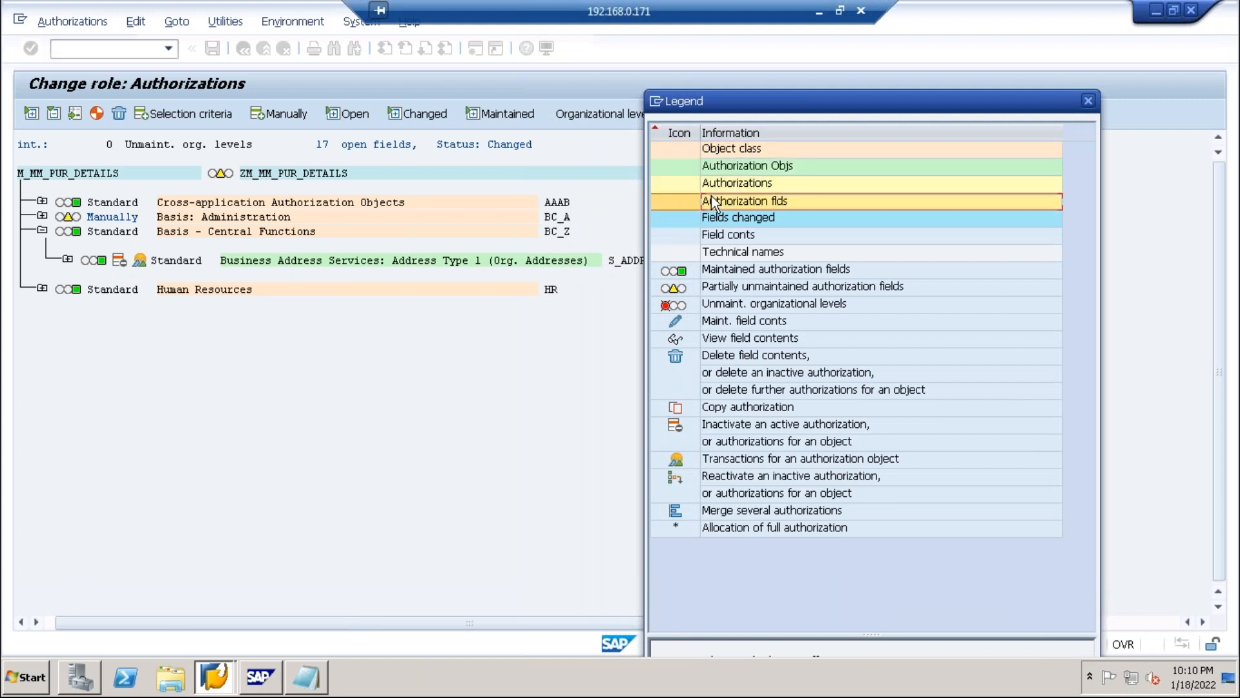
pyautogui.click(711, 220)
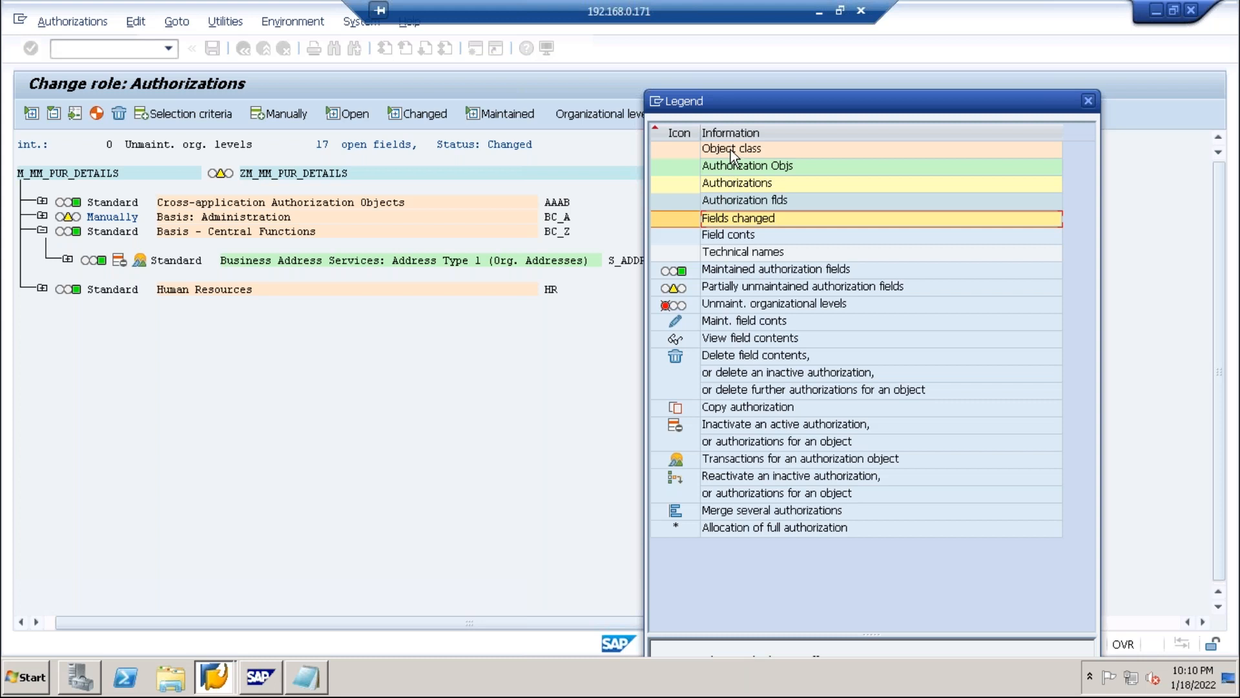
pyautogui.click(730, 150)
pyautogui.click(729, 166)
pyautogui.click(728, 183)
pyautogui.click(724, 197)
pyautogui.click(716, 234)
pyautogui.click(716, 183)
pyautogui.click(705, 216)
# Show S_ADDRESS1's Activity 01, 02, 03, 06 and Address Group BC01, then exit maintenance.
pyautogui.click(1087, 102)
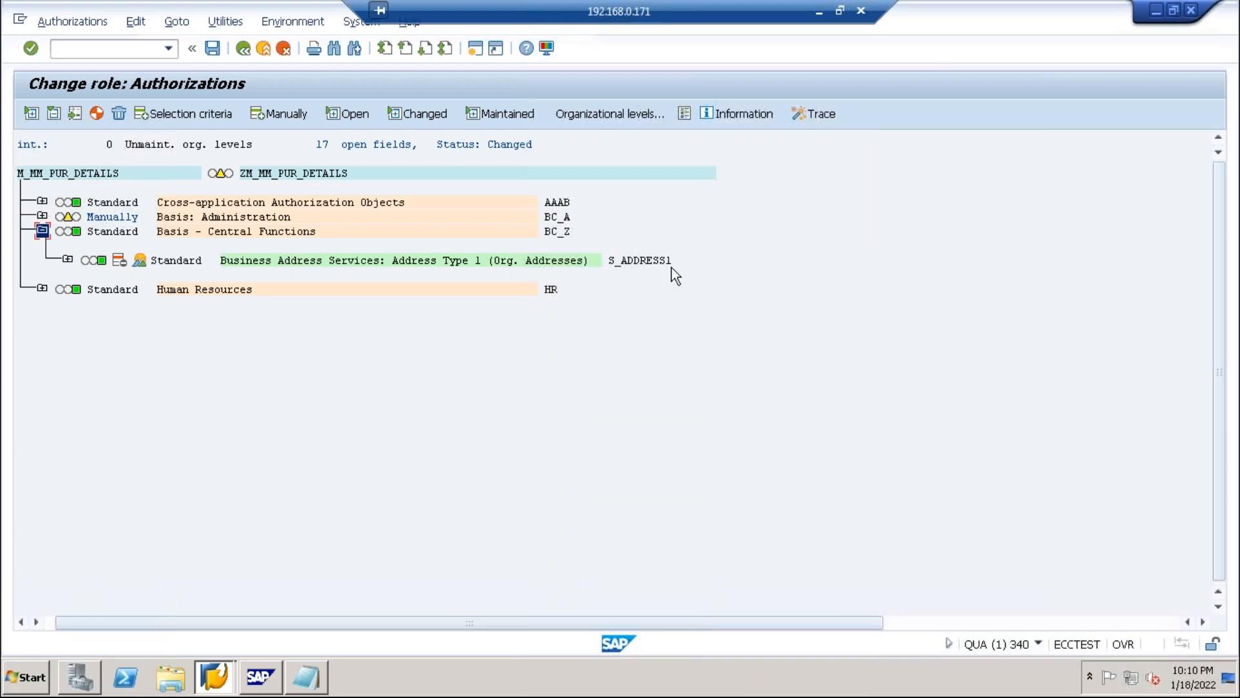
pyautogui.click(67, 259)
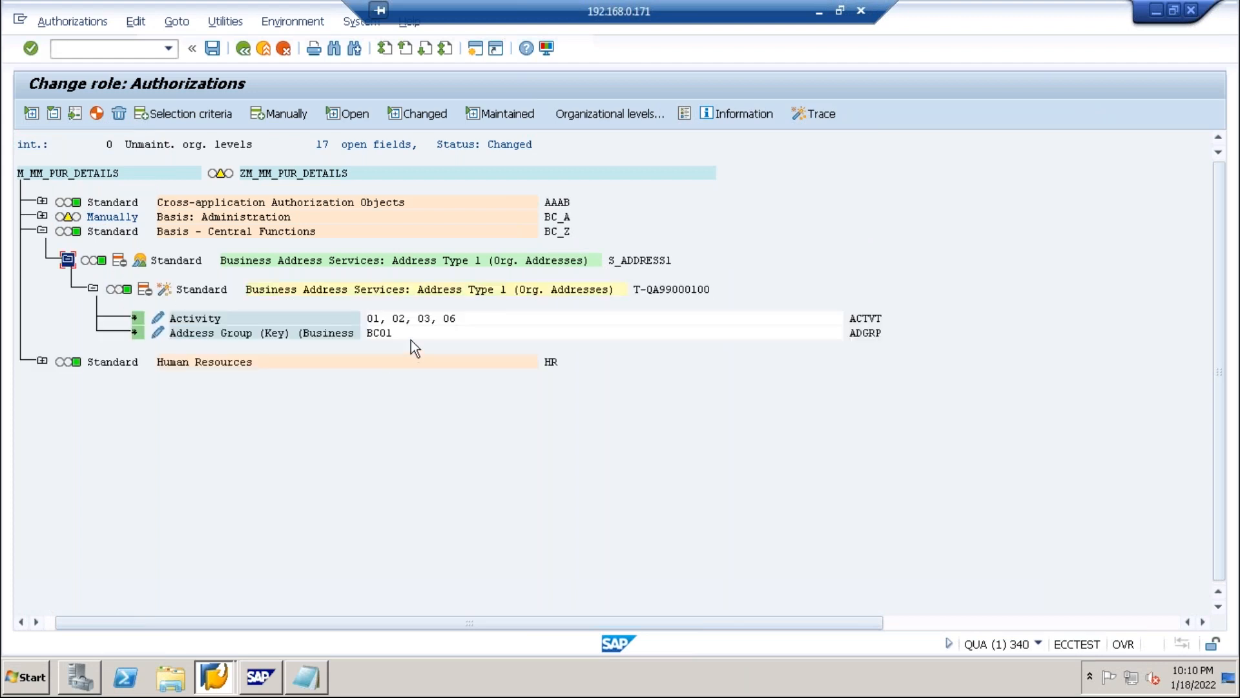
pyautogui.click(473, 319)
pyautogui.click(265, 49)
# Generate the profile on exit and dismiss the INTERVAL_MISSING number-range error.
pyautogui.click(334, 257)
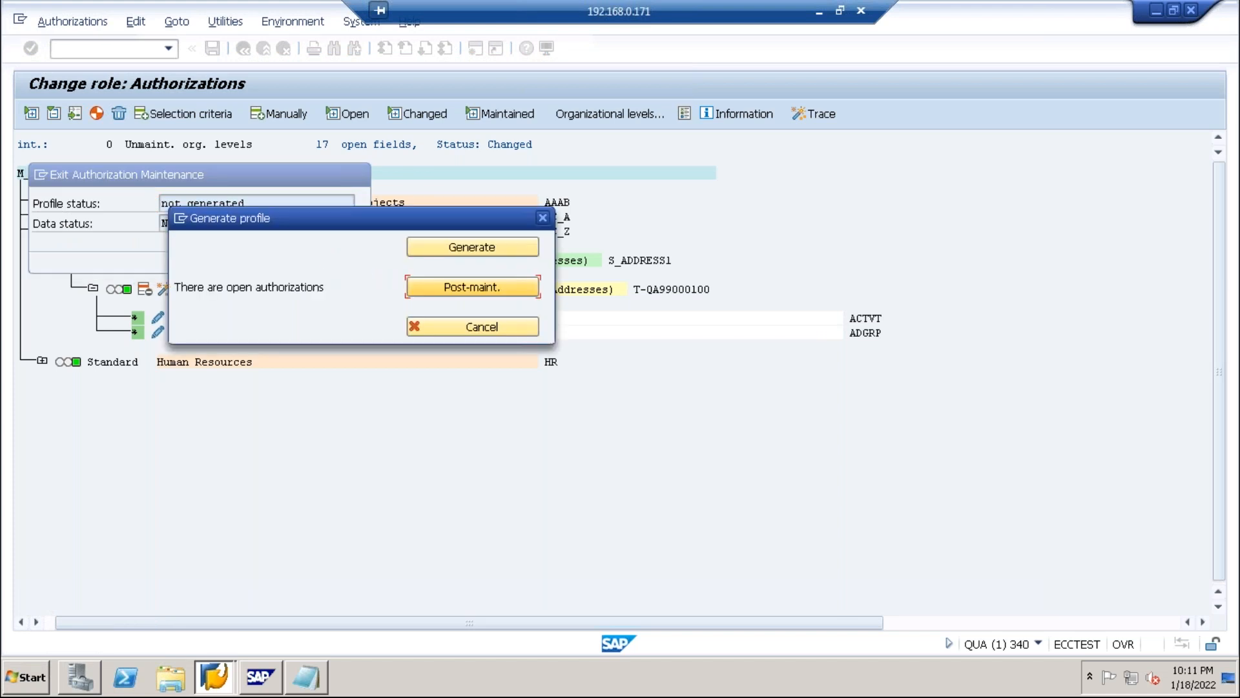
pyautogui.click(414, 242)
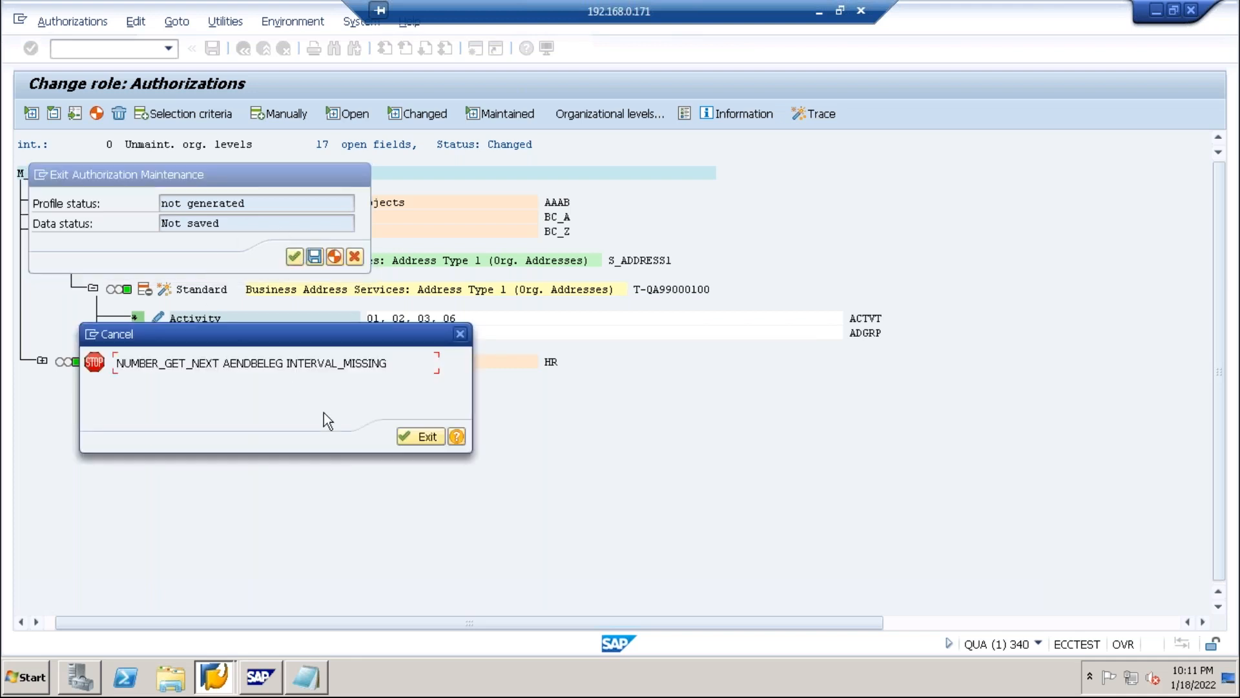
pyautogui.click(407, 433)
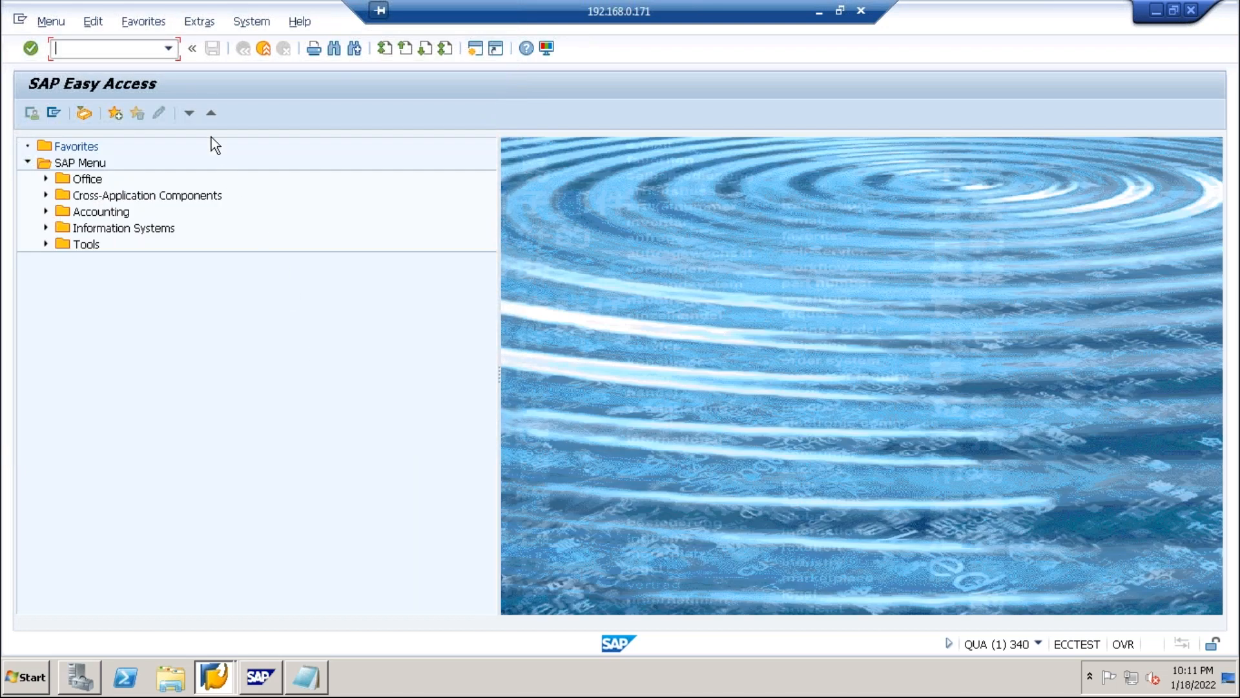
# Reopen role ZM_MM_PUR_DETAILS for change through PFCG from the transaction history.
pyautogui.click(168, 48)
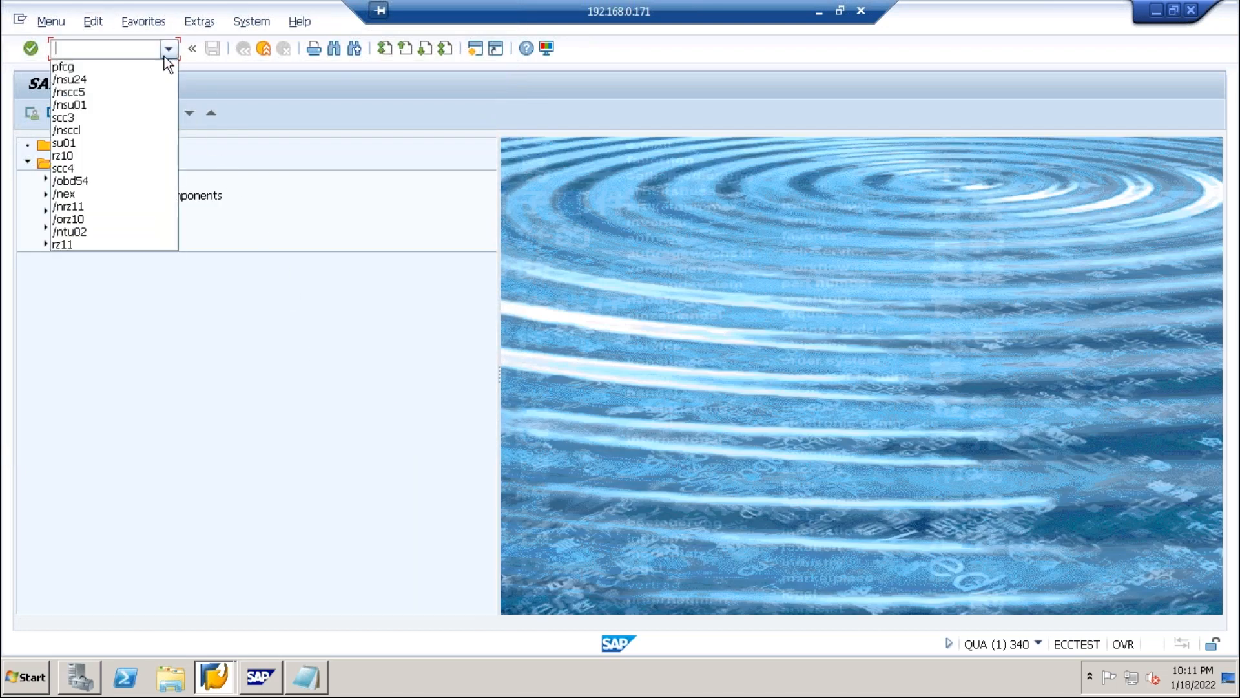
pyautogui.click(89, 67)
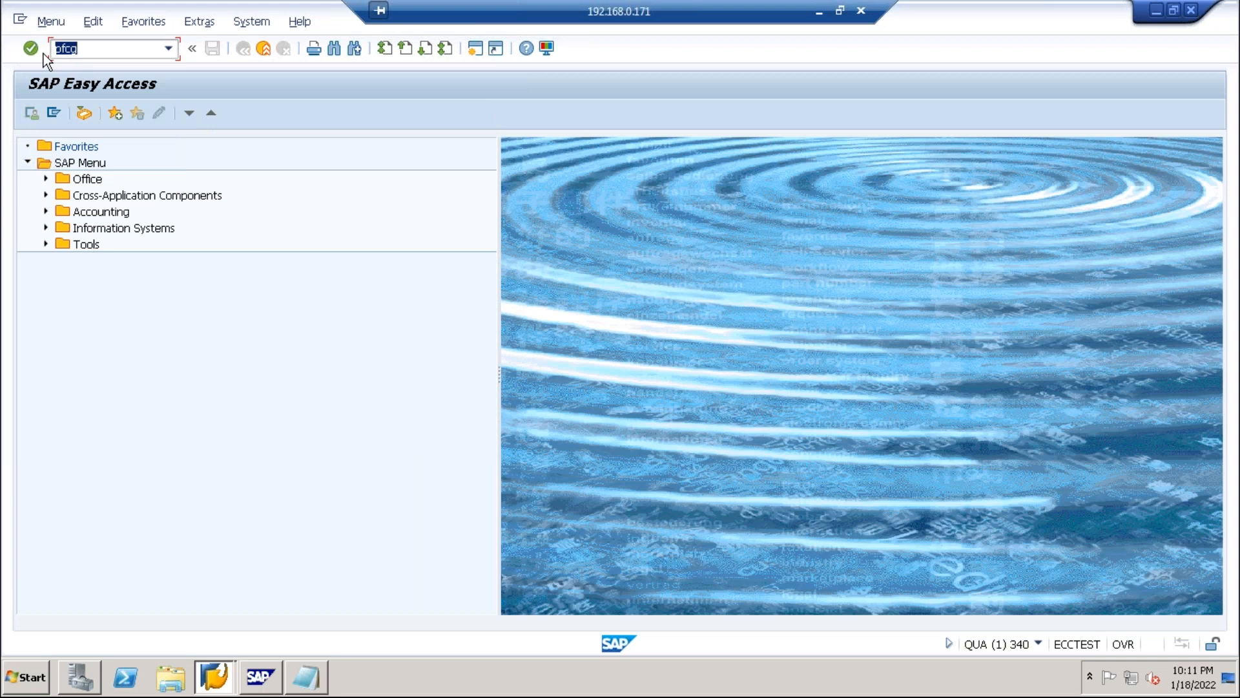
pyautogui.click(32, 49)
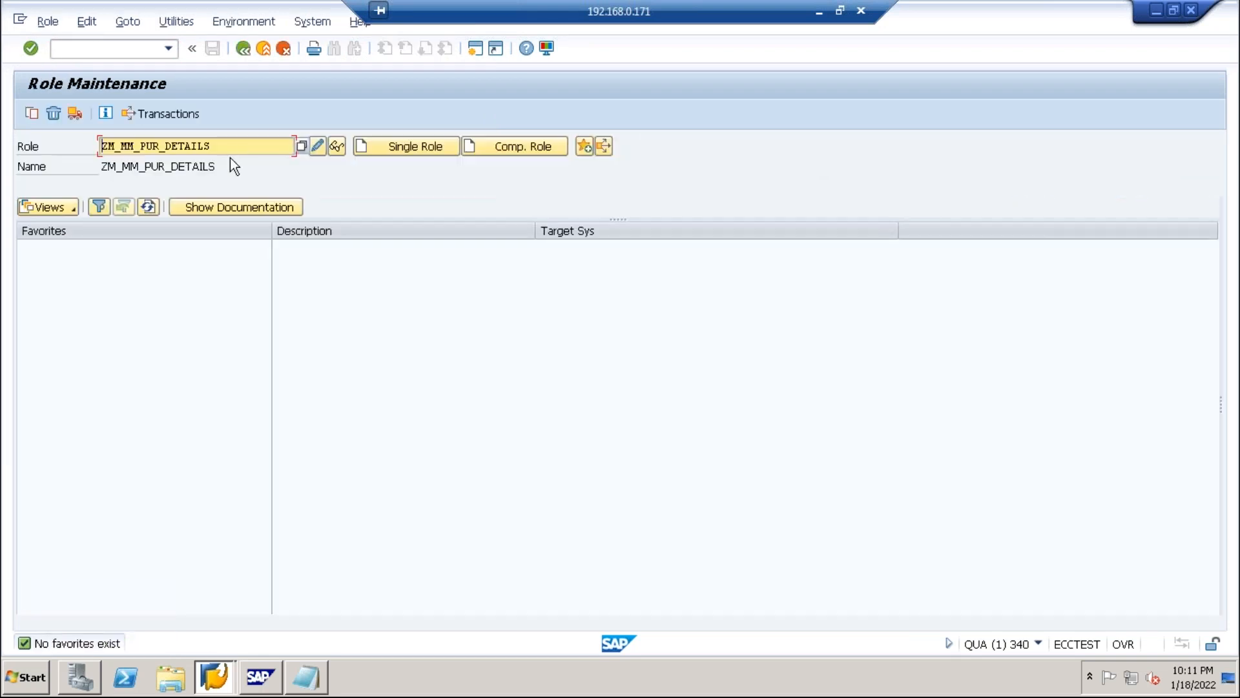
pyautogui.click(319, 145)
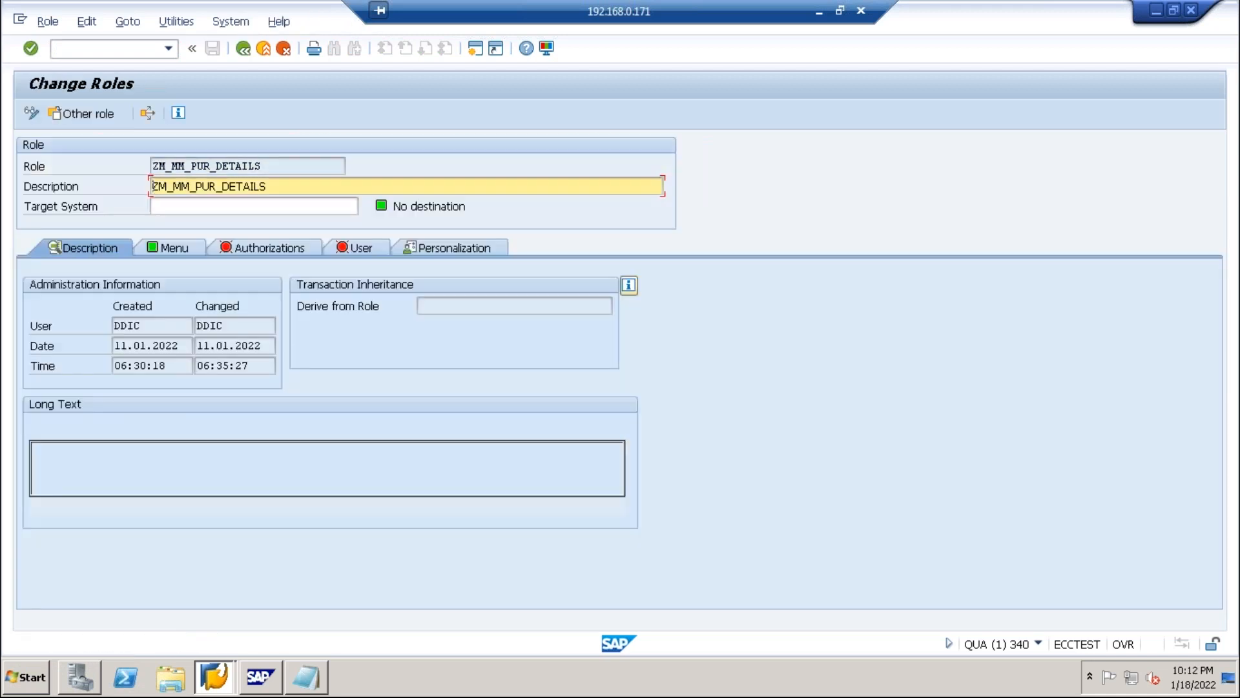
# Save the role, show transaction codes in its menu, and view the Authorizations tab.
pyautogui.click(265, 245)
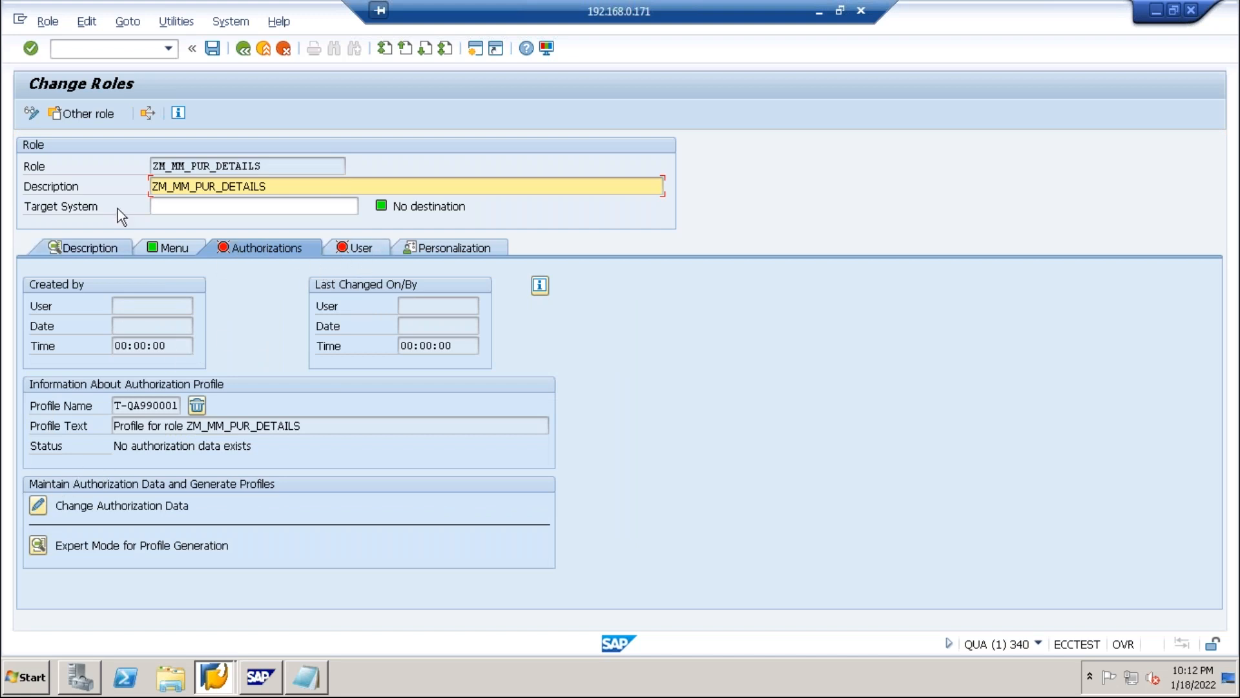
pyautogui.click(162, 248)
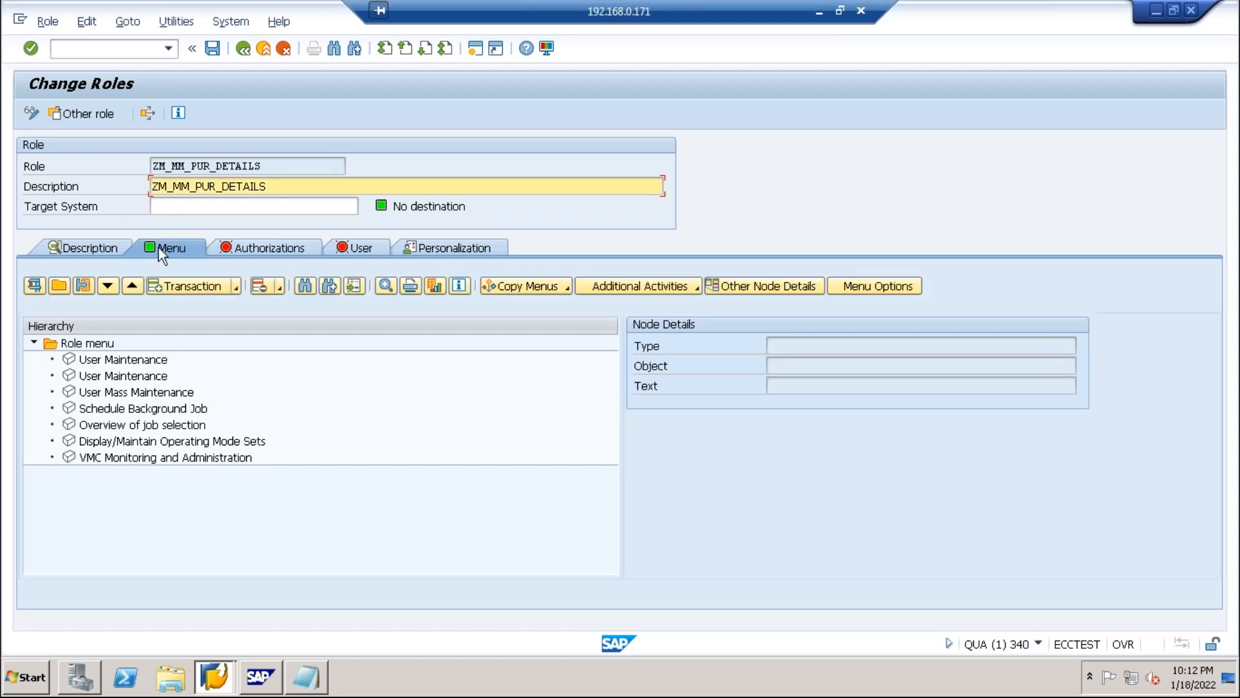
pyautogui.click(214, 49)
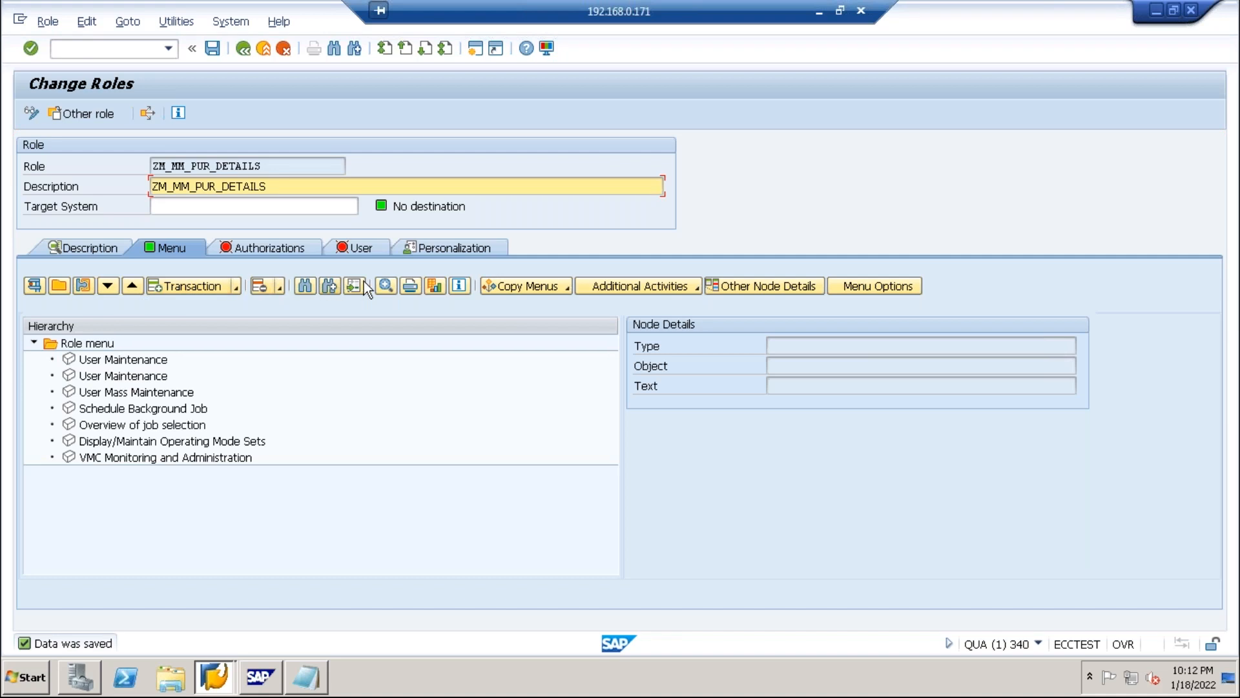
pyautogui.click(384, 285)
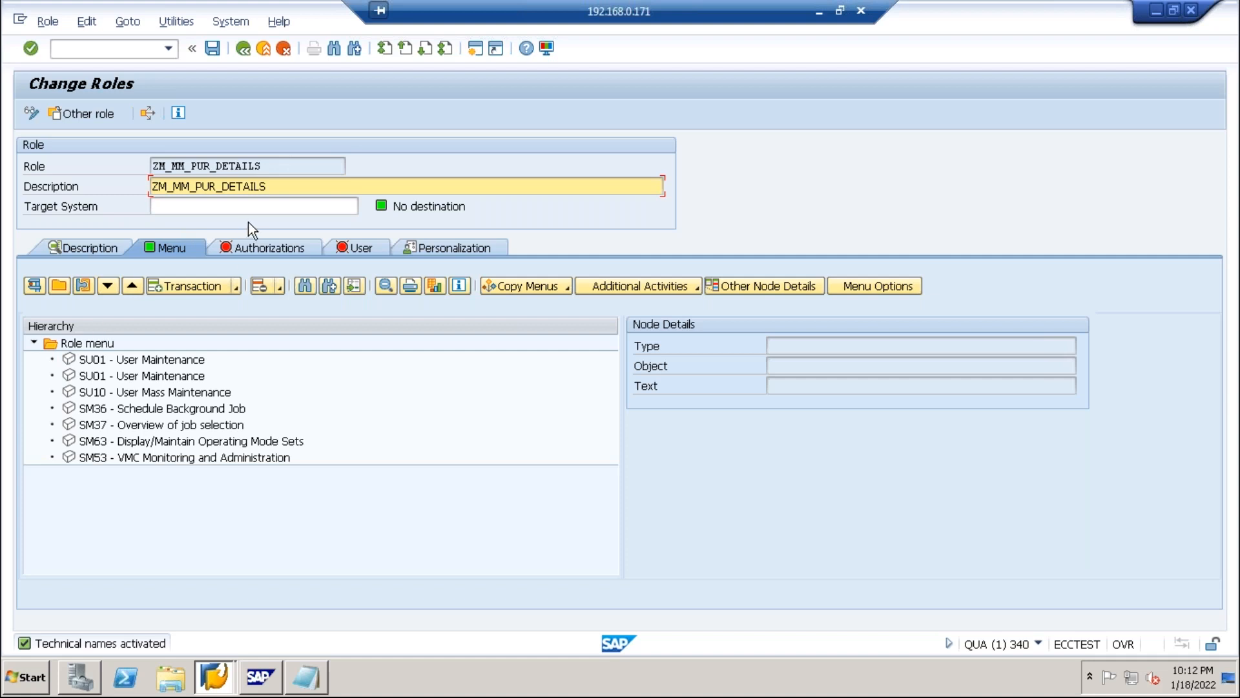
pyautogui.click(237, 251)
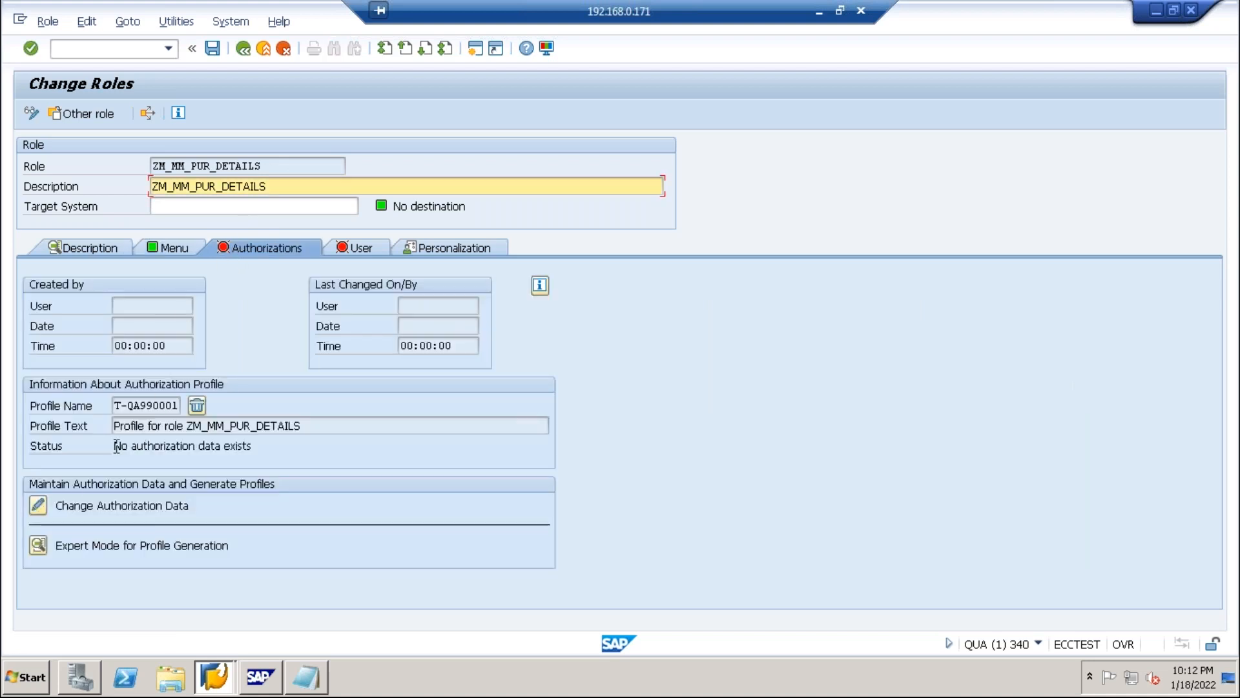
# Open the role's authorization data, browse its menus, and start manual object selection.
pyautogui.click(43, 503)
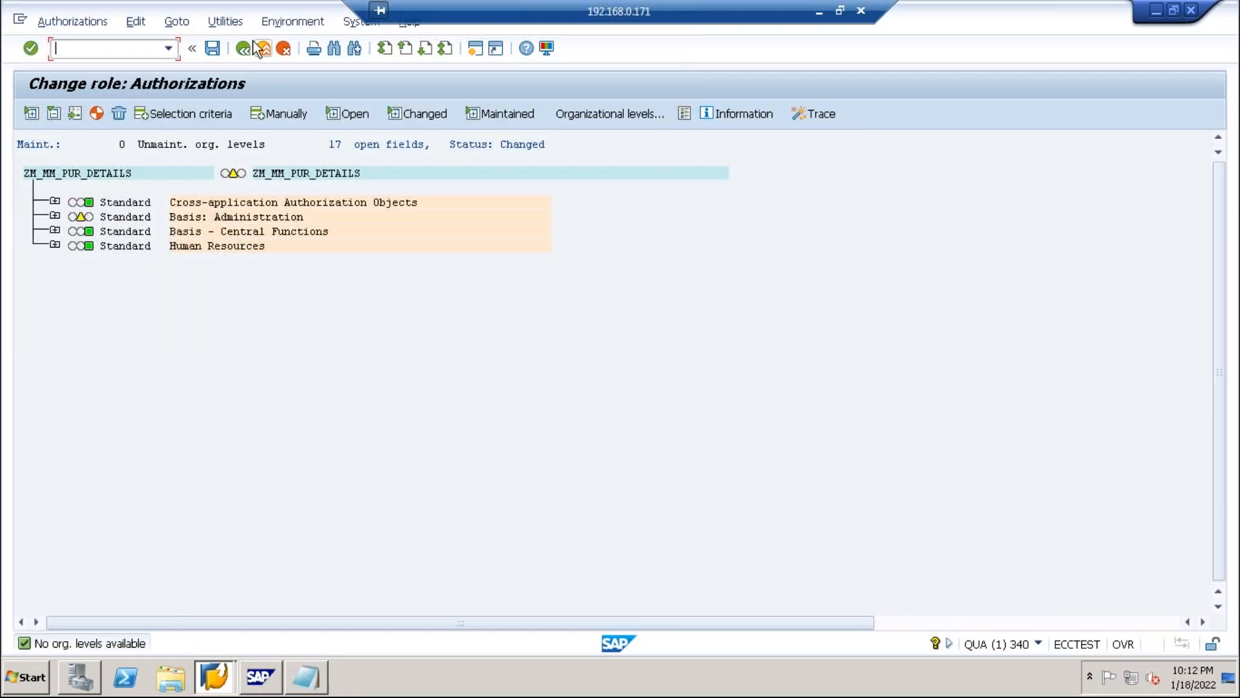
pyautogui.click(225, 21)
pyautogui.click(167, 21)
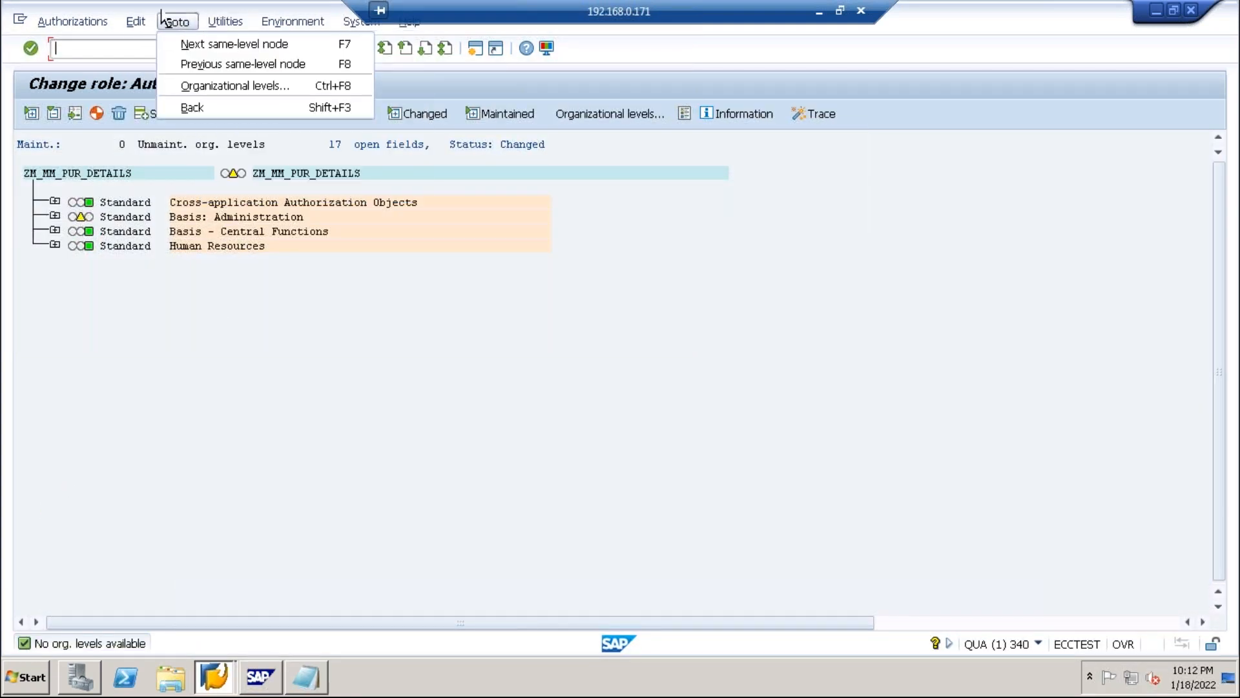
pyautogui.moveTo(217, 23)
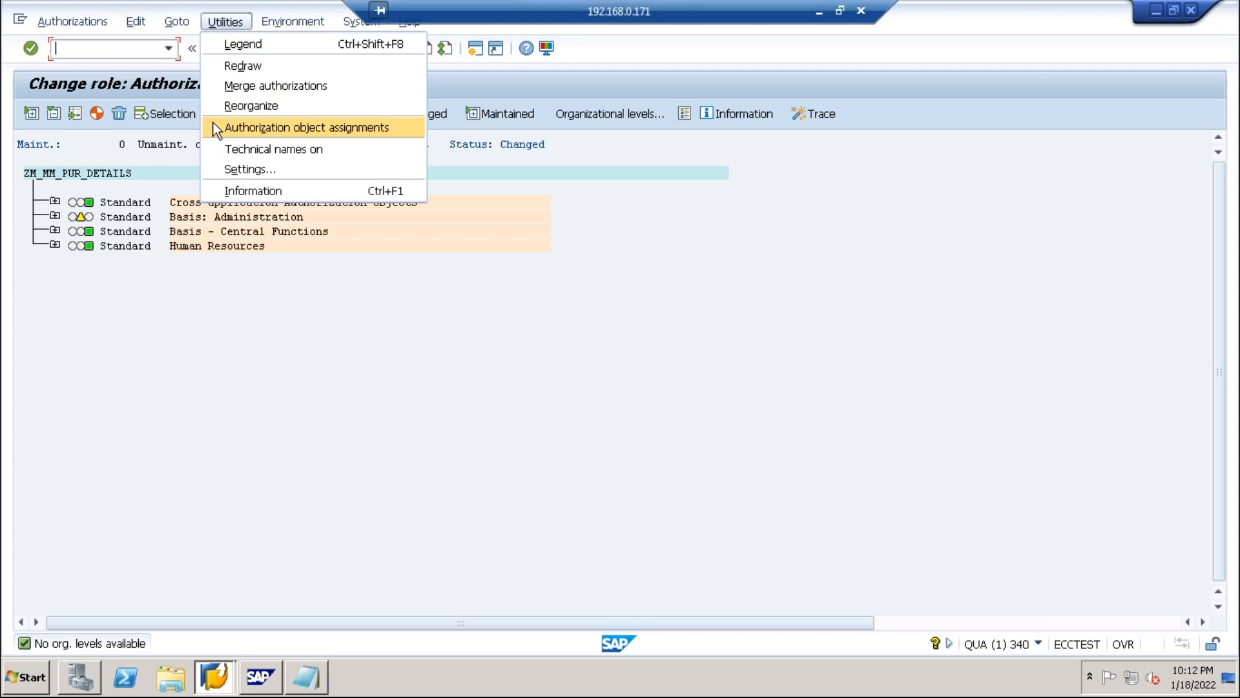
pyautogui.moveTo(139, 25)
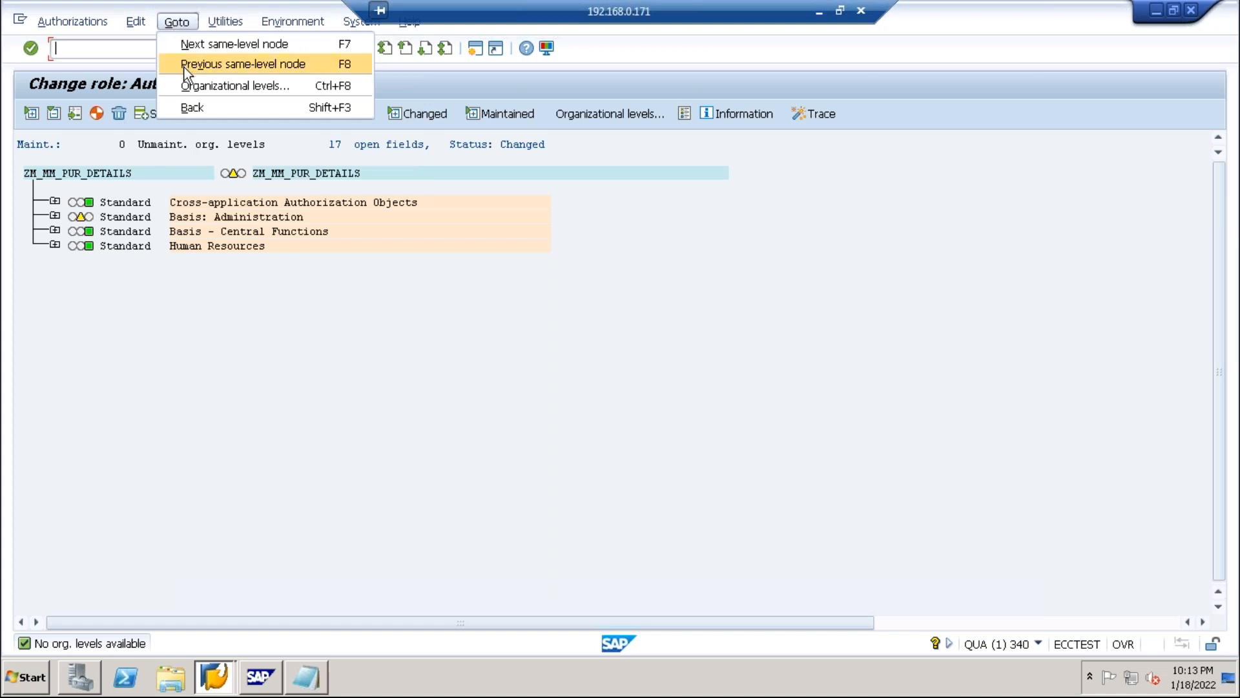
pyautogui.moveTo(64, 26)
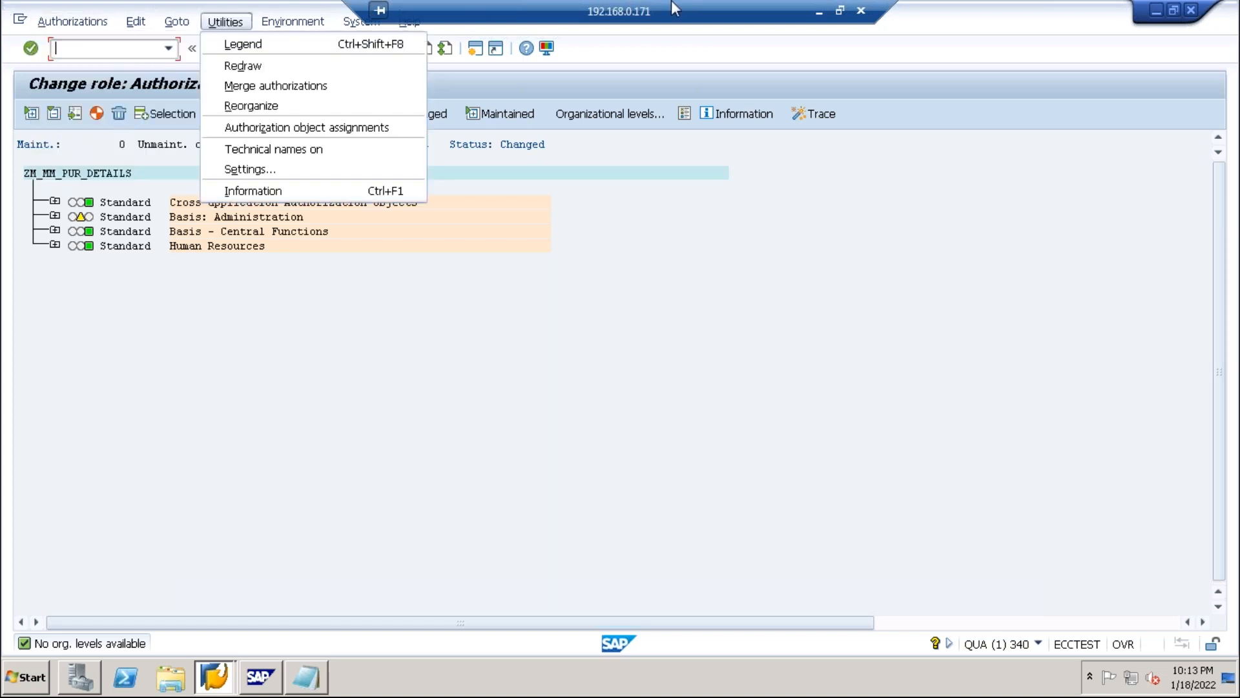
pyautogui.moveTo(362, 24)
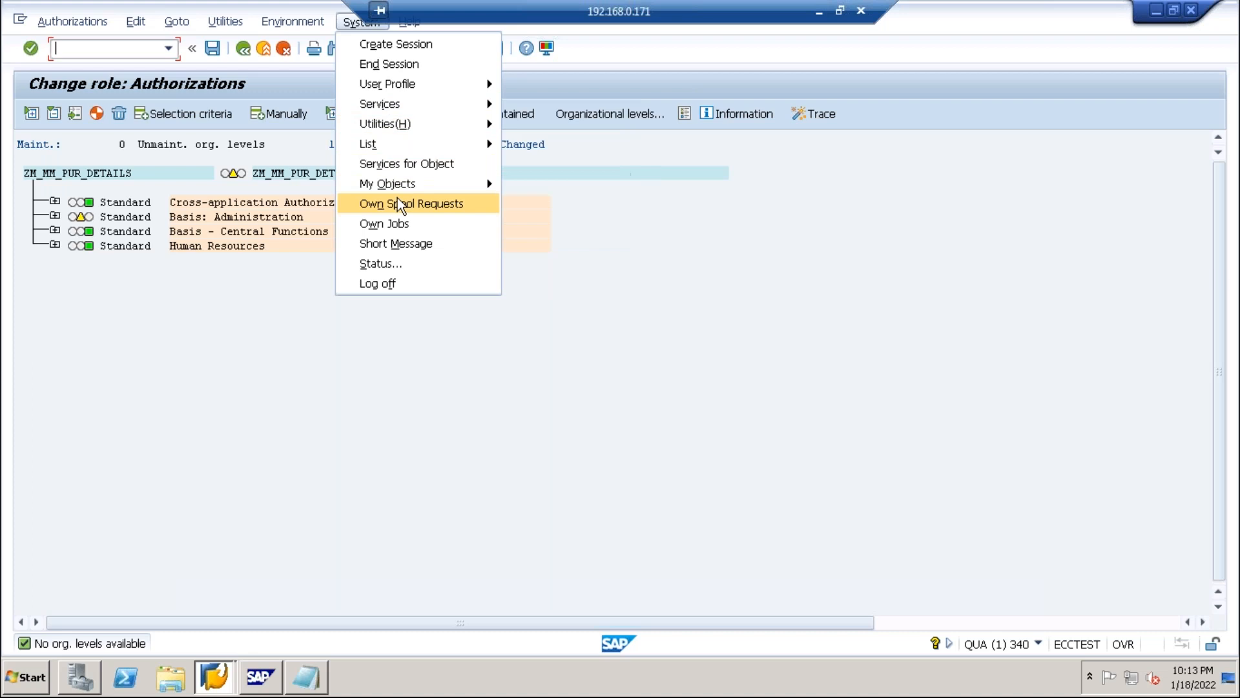
pyautogui.click(355, 287)
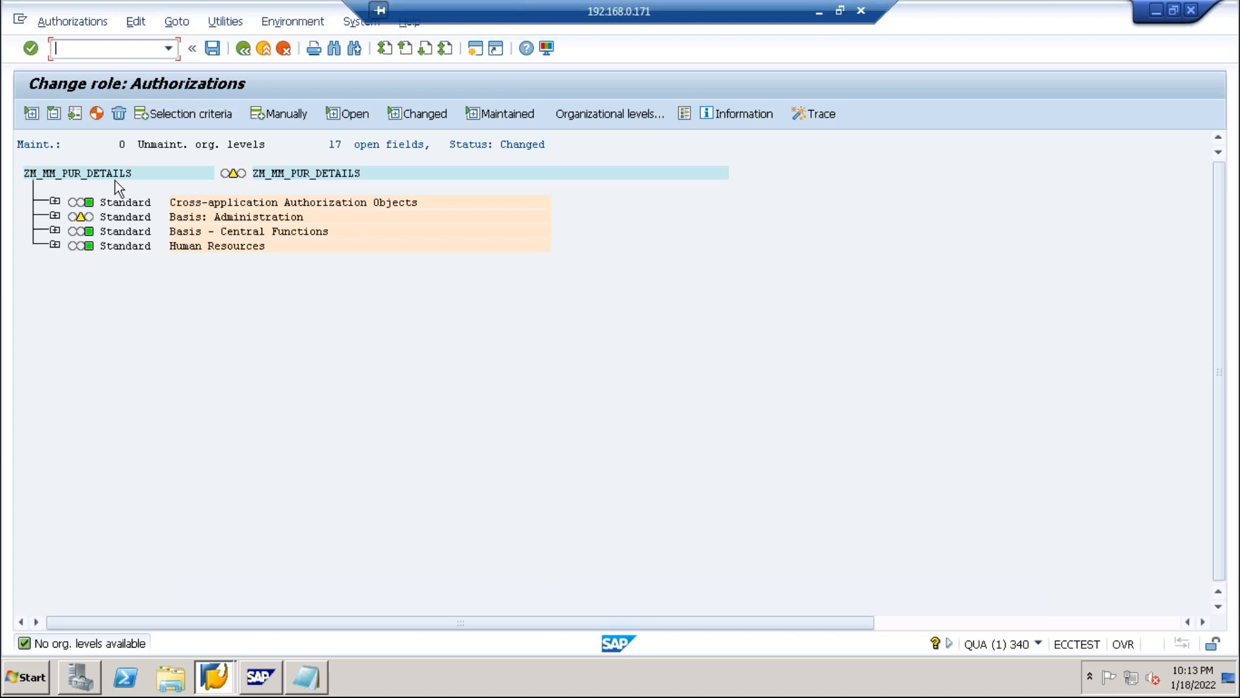
pyautogui.click(259, 114)
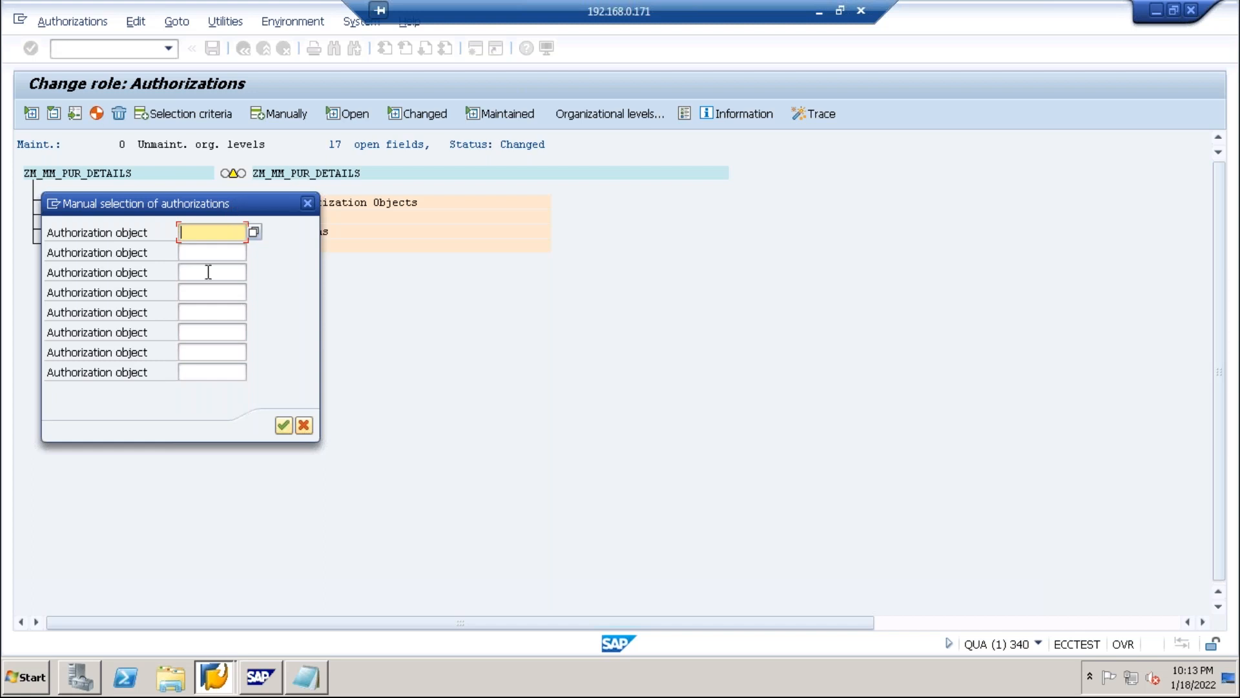
# Search for objects matching s_batch*, find none, and cancel the manual selection.
pyautogui.moveTo(243, 199); pyautogui.dragTo(557, 252)
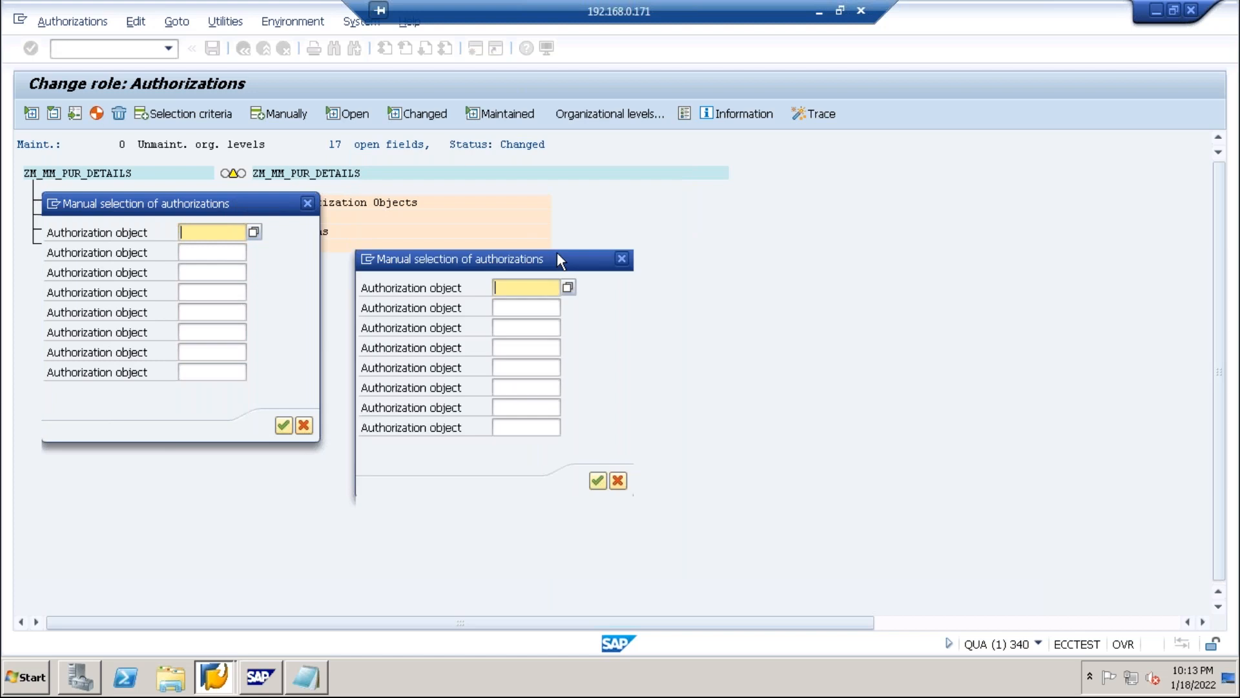
pyautogui.click(499, 287)
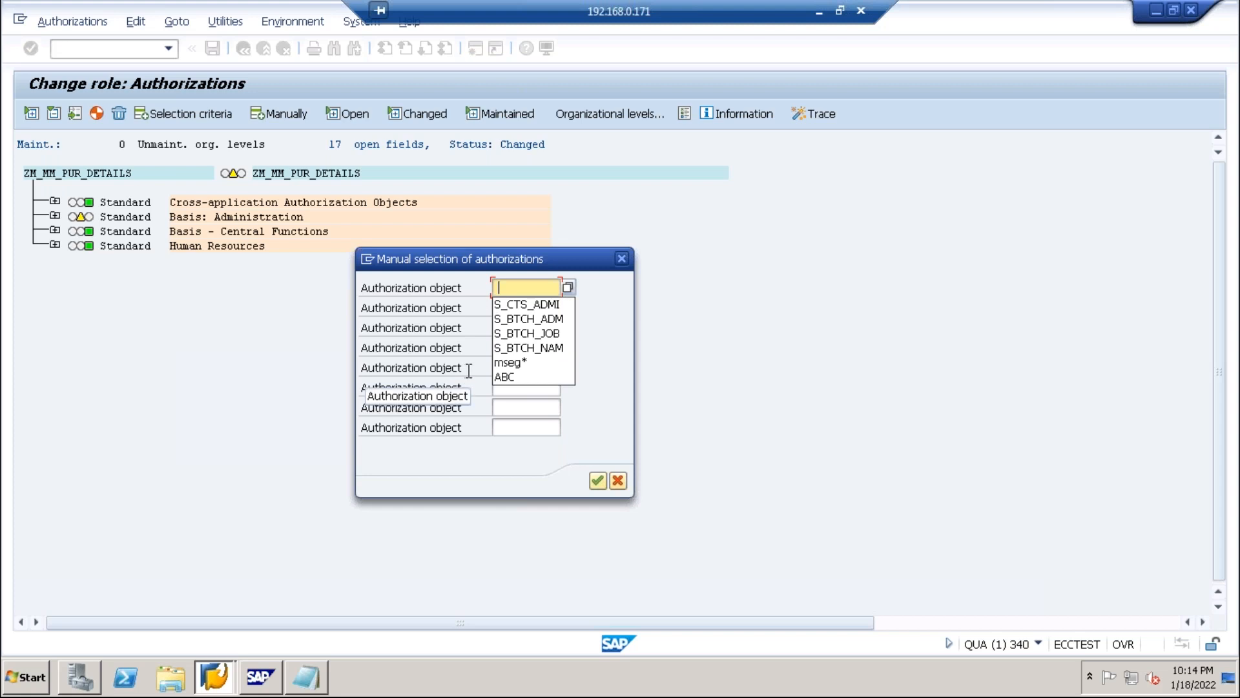
pyautogui.write('s_bach')
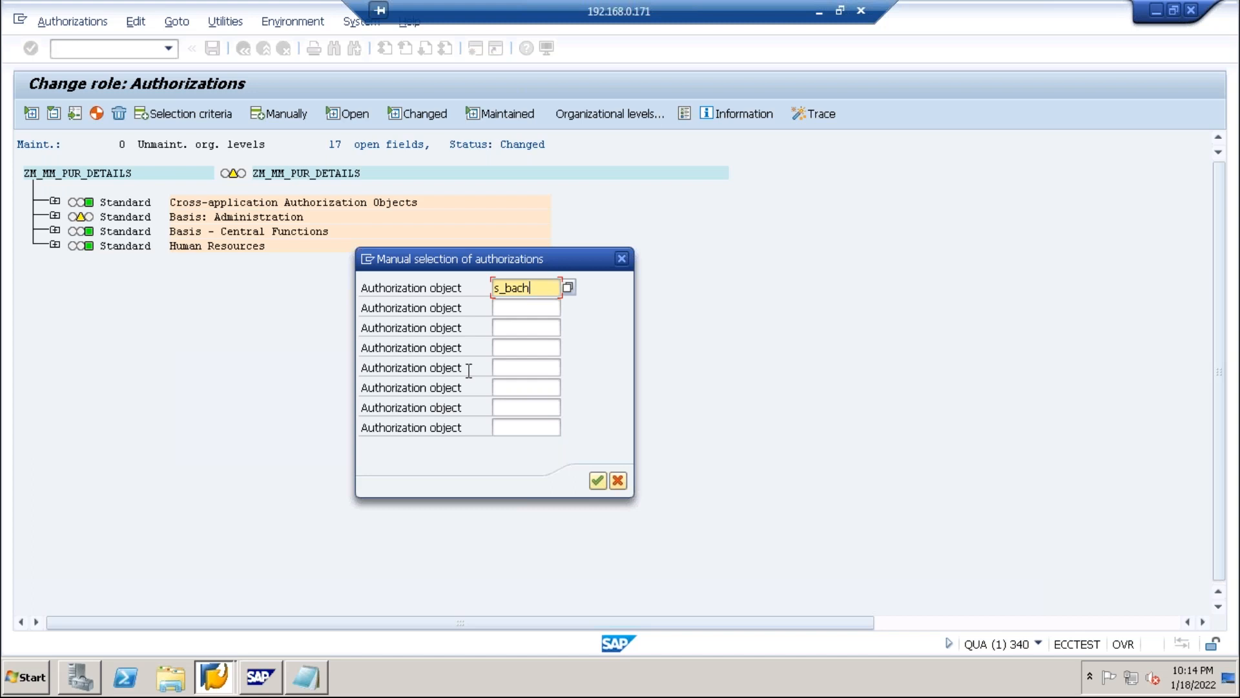
pyautogui.press('BackSpace')
pyautogui.press('BackSpace')
pyautogui.write('tch*')
pyautogui.click(567, 288)
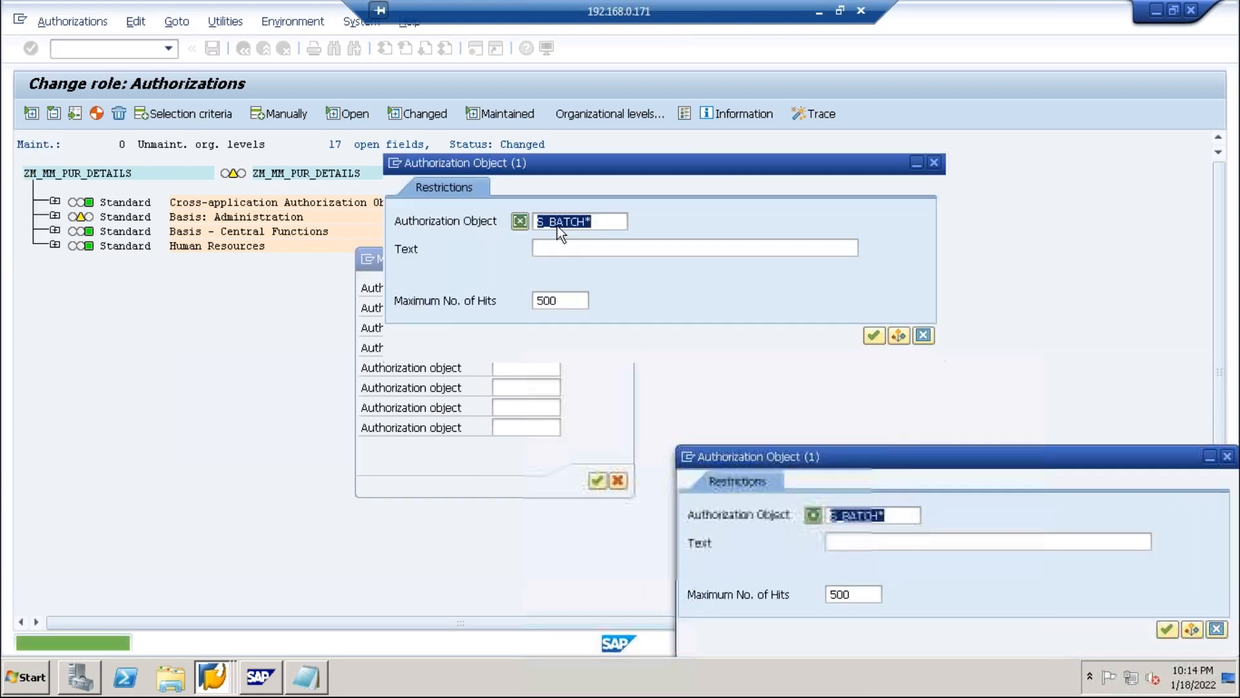
pyautogui.click(873, 336)
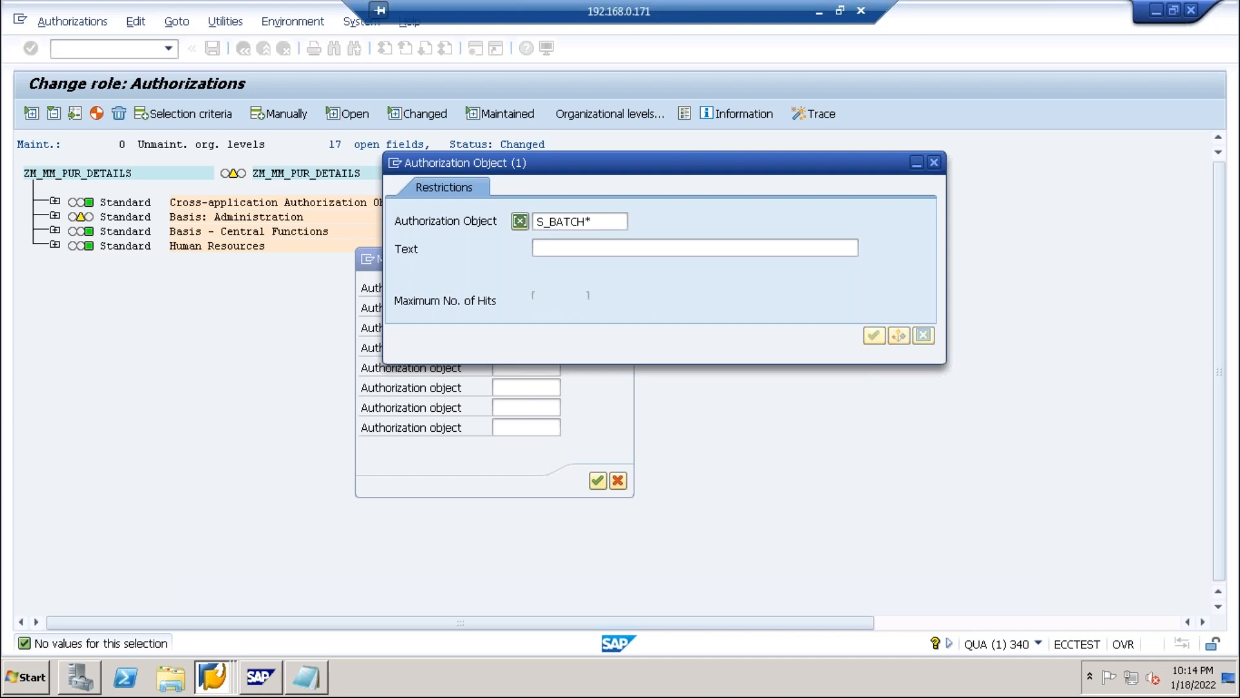
pyautogui.click(873, 335)
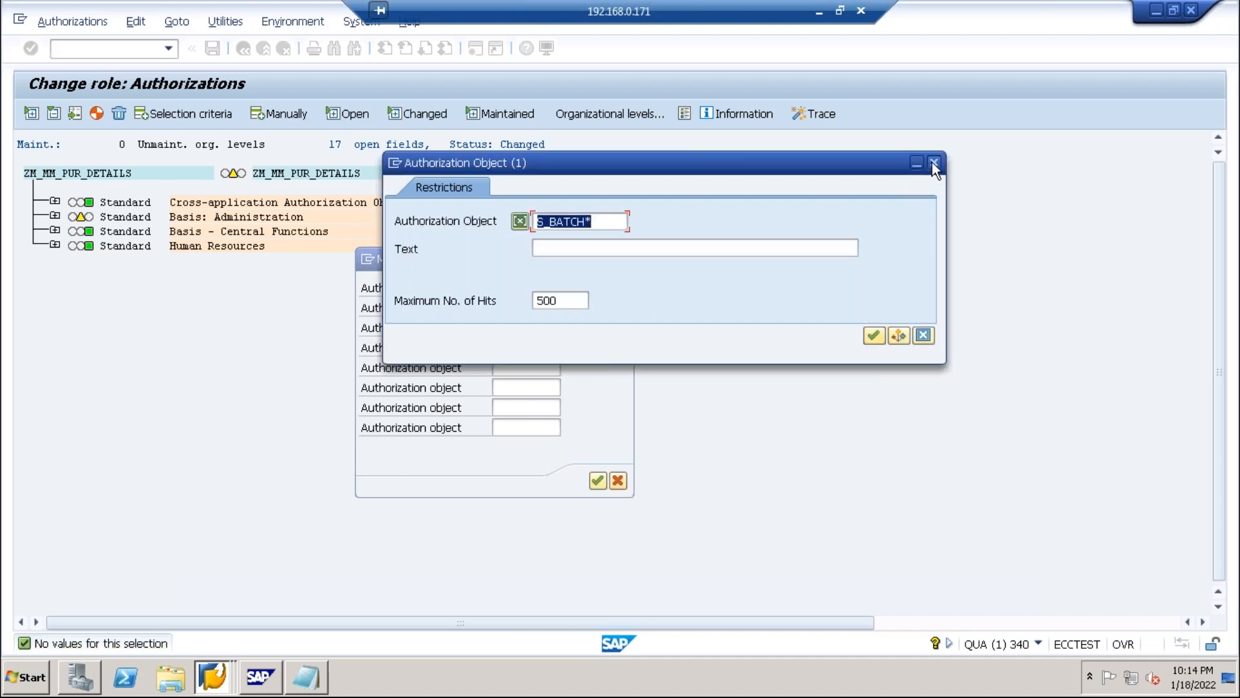
pyautogui.click(934, 162)
pyautogui.click(625, 265)
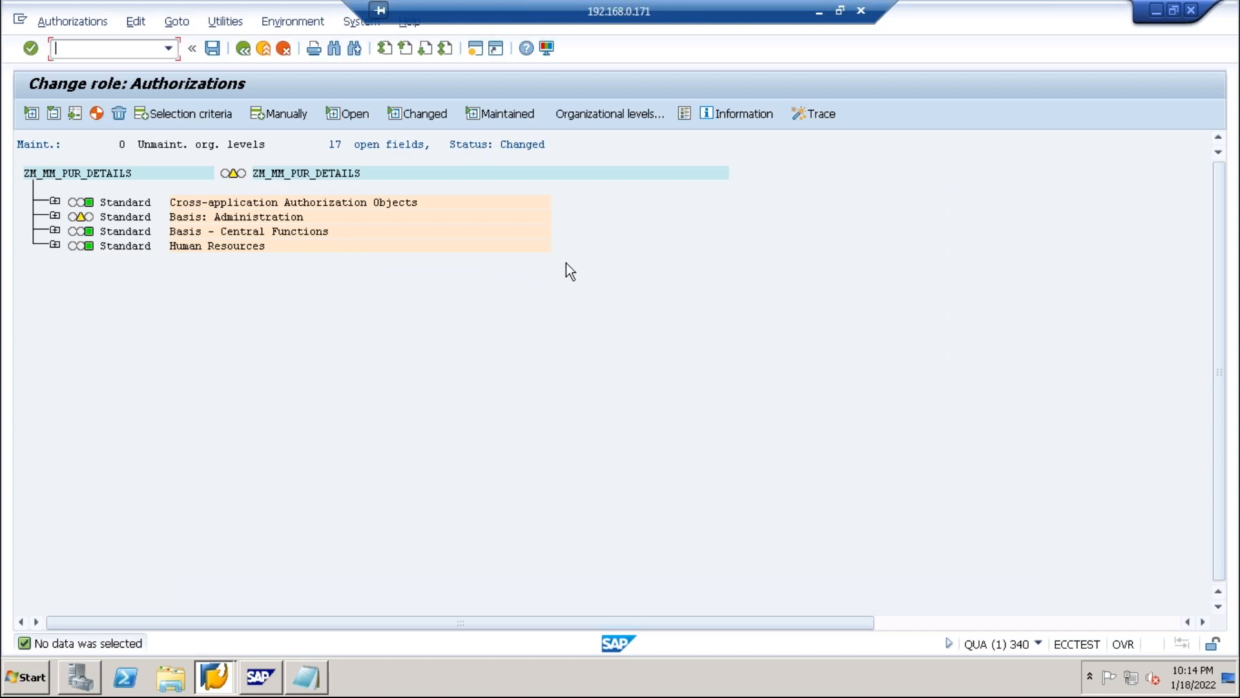
# Turn on technical names in the tree and briefly expand Basis: Administration.
pyautogui.click(227, 21)
pyautogui.click(224, 149)
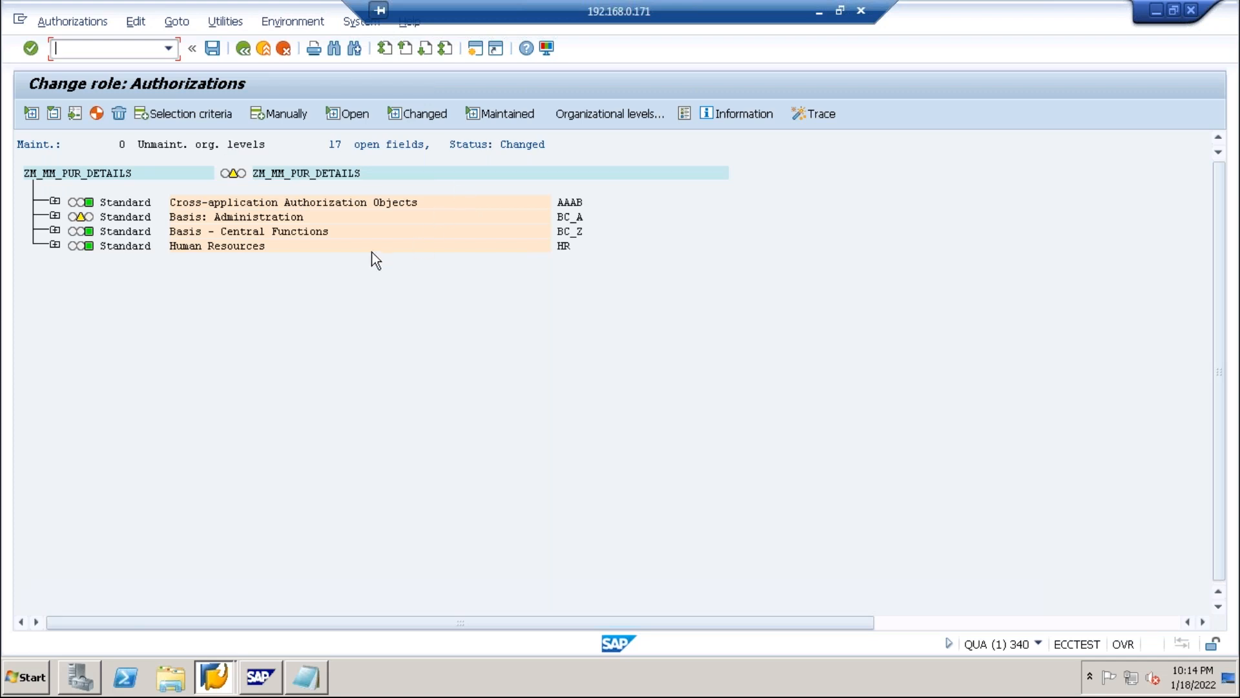
pyautogui.click(55, 216)
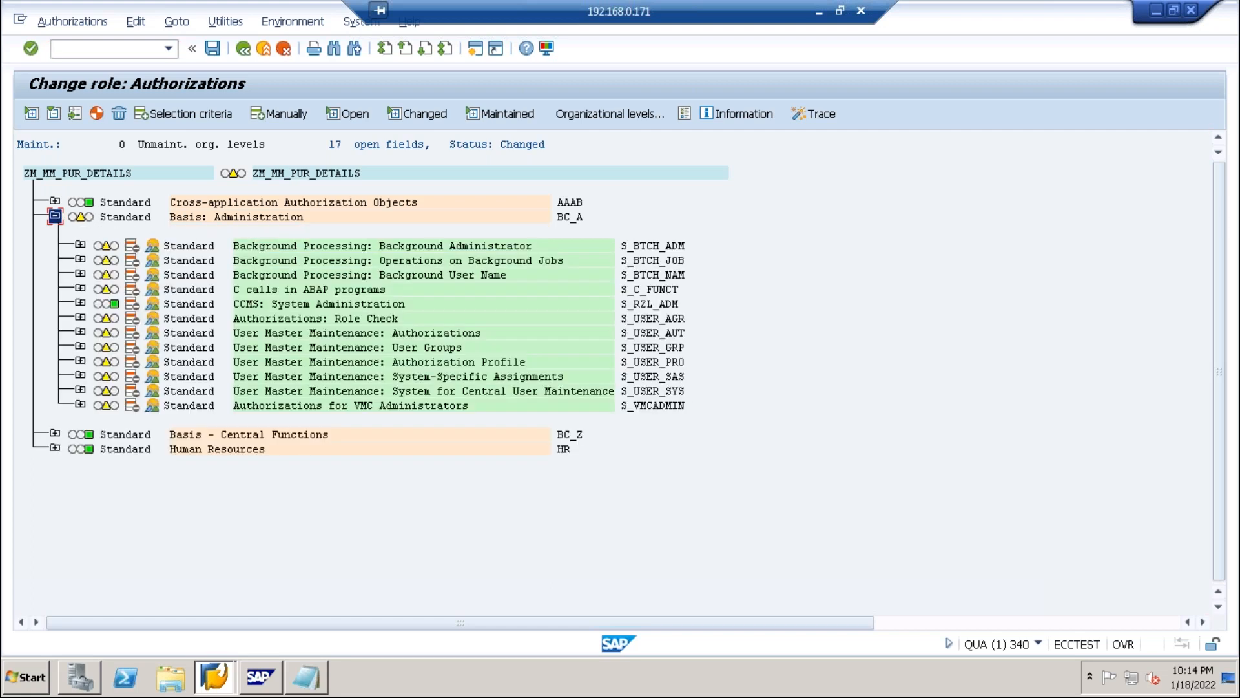
pyautogui.click(55, 216)
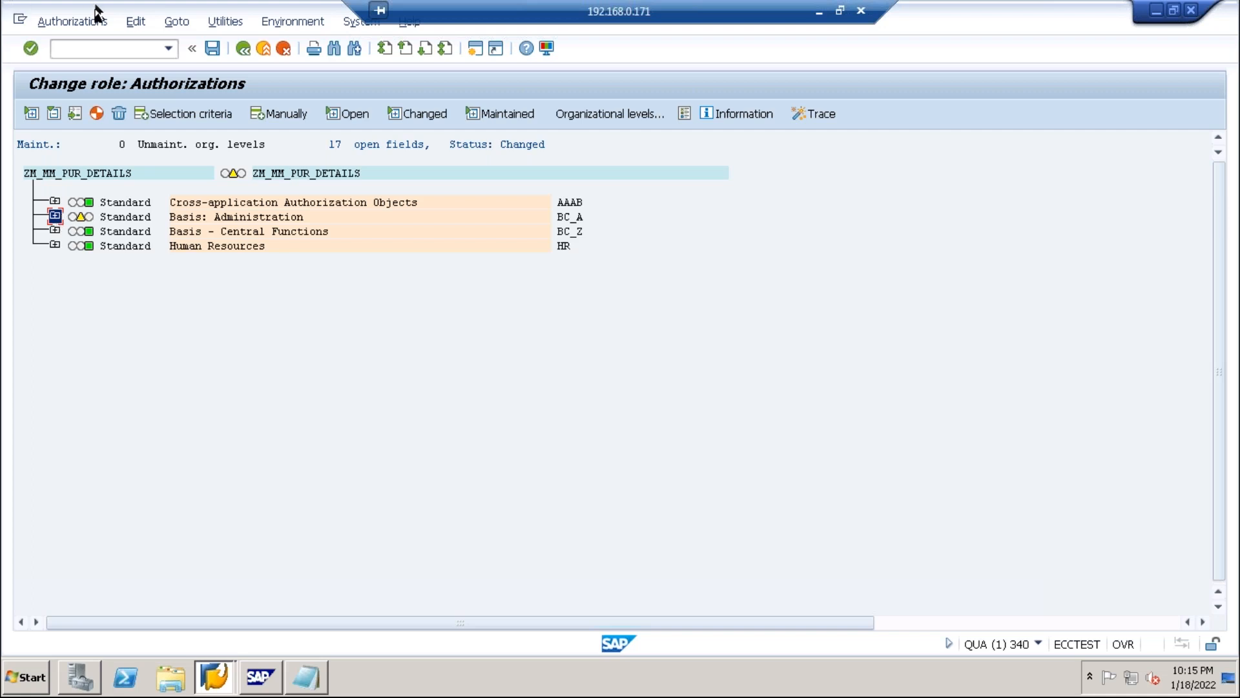
# Exit with profile generation and dismiss the number-range error back to SAP Easy Access.
pyautogui.click(243, 50)
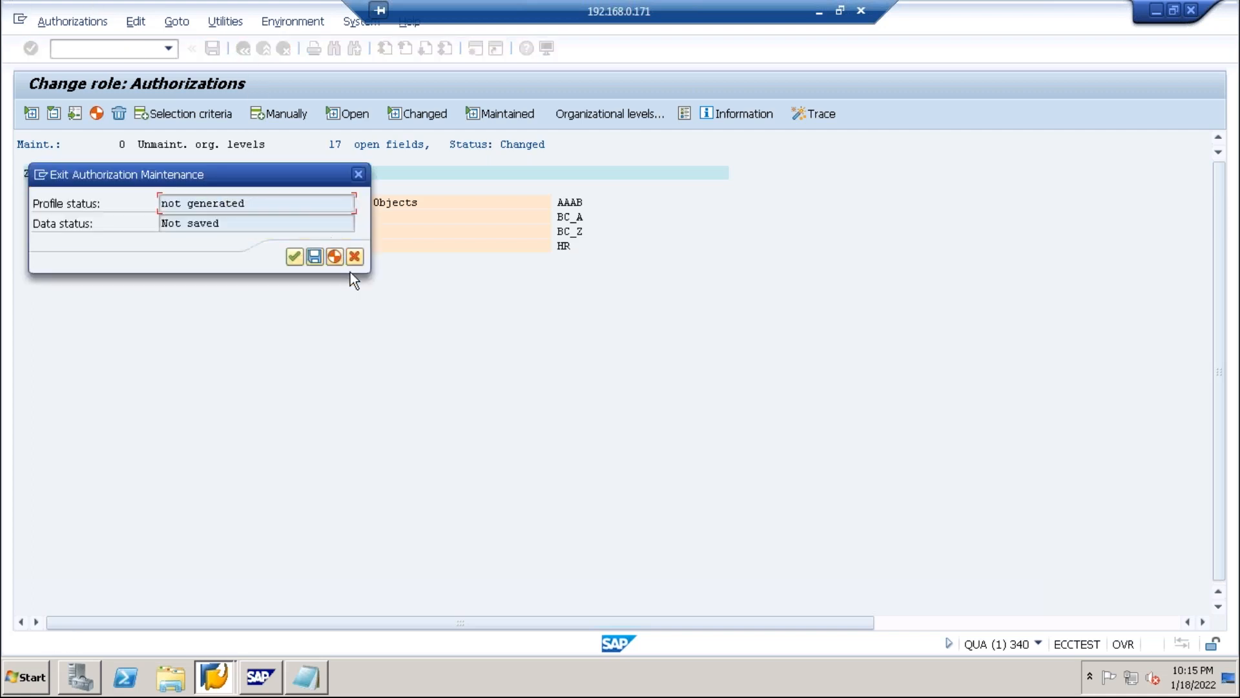
pyautogui.click(334, 256)
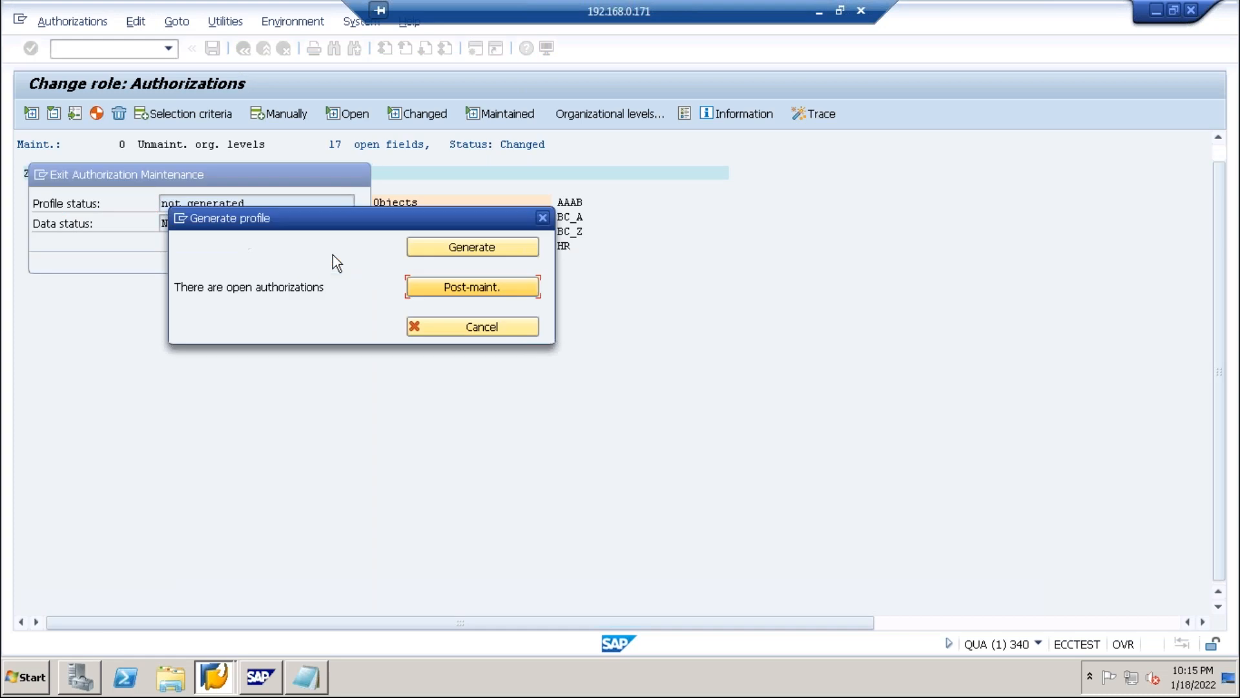
pyautogui.click(460, 243)
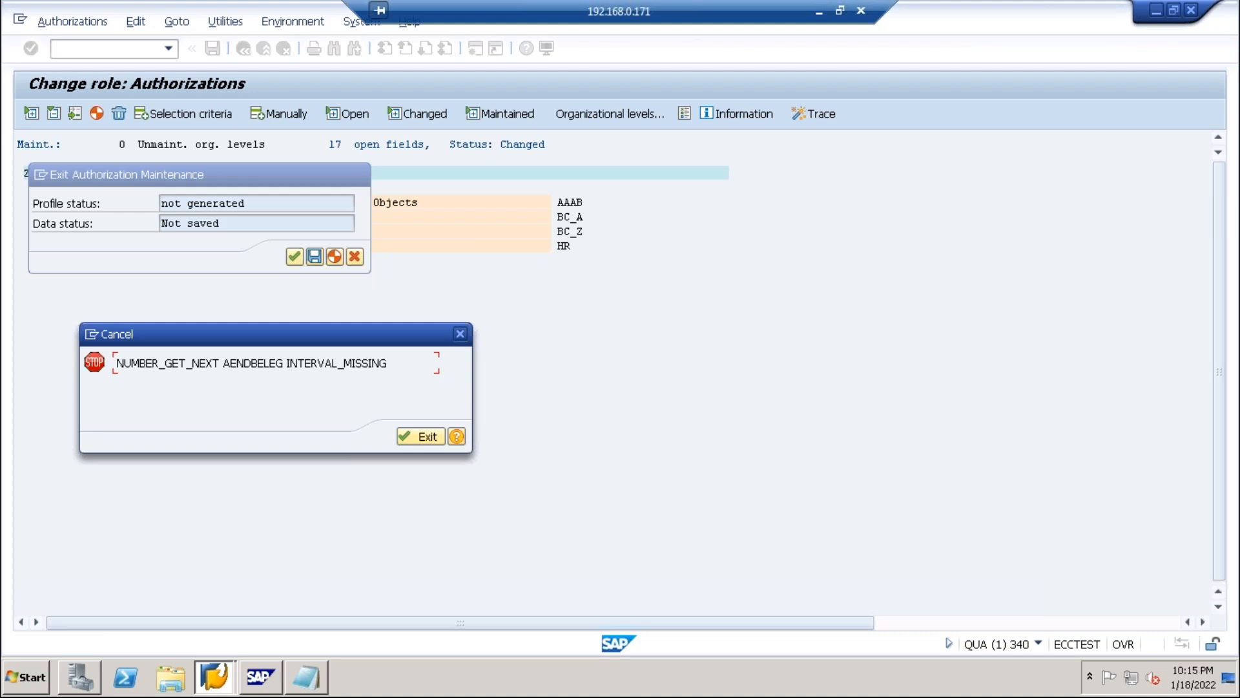
pyautogui.click(402, 437)
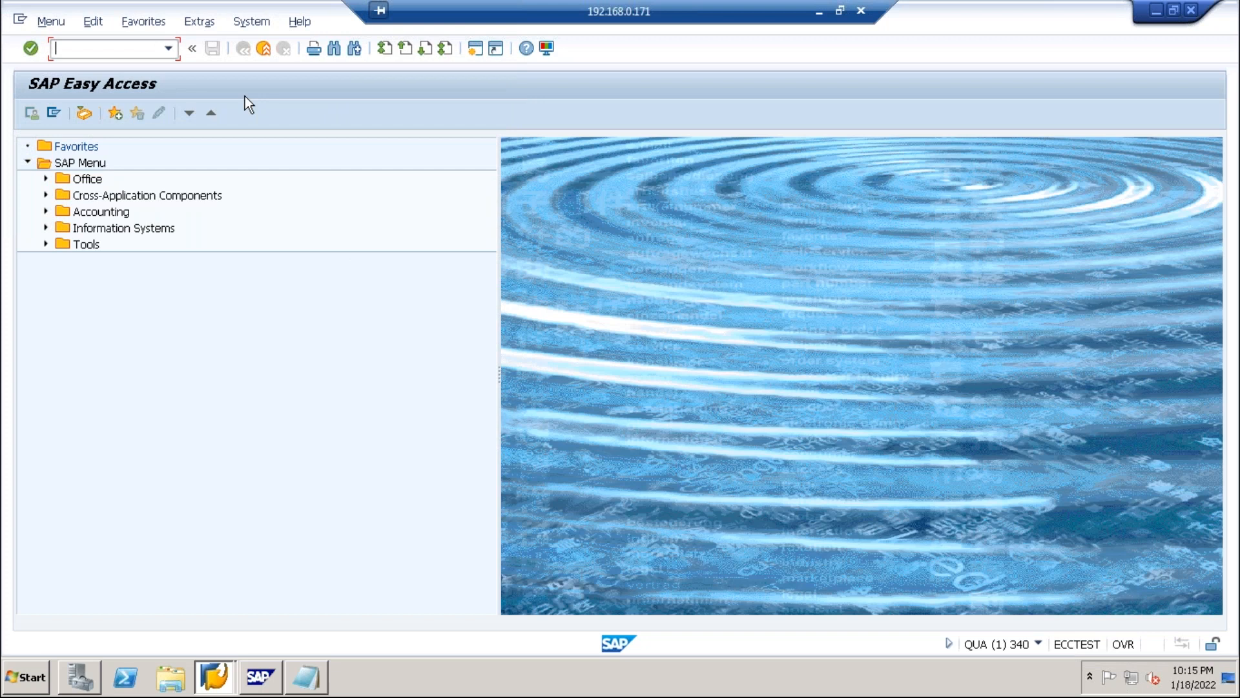
# Run pfcg, check ZM_MM_PUR_DETAILS's Authorizations tab, and return to the start screen.
pyautogui.click(169, 49)
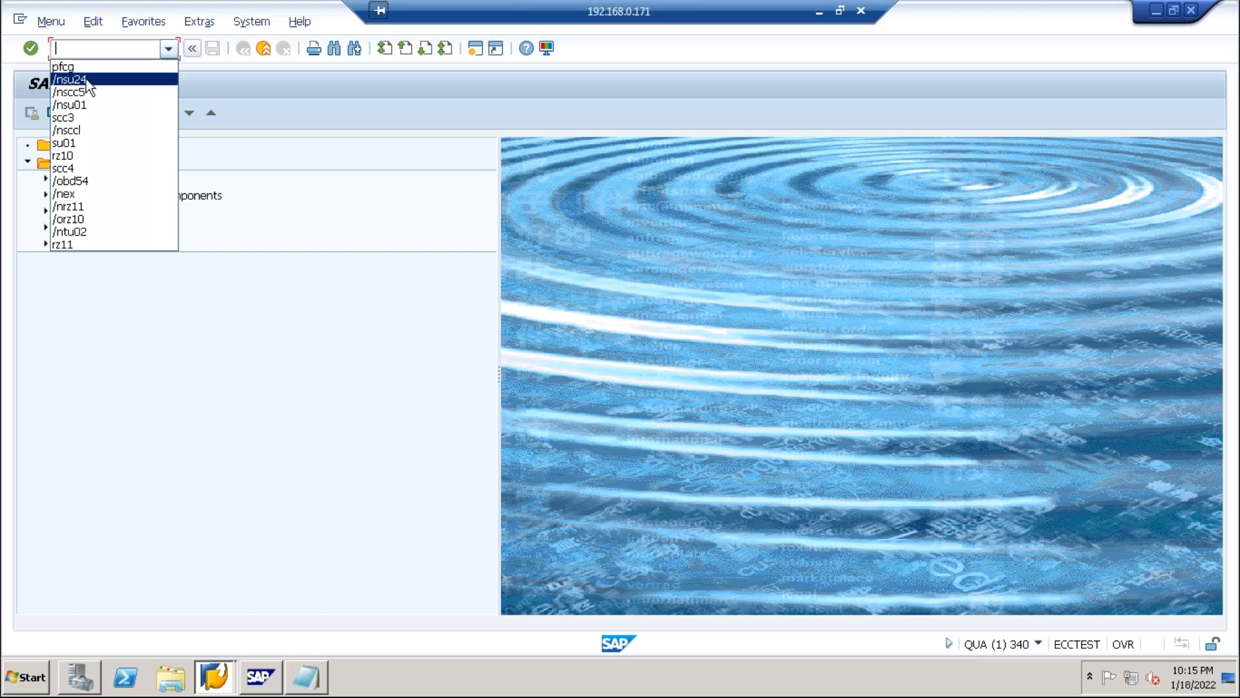
pyautogui.click(113, 49)
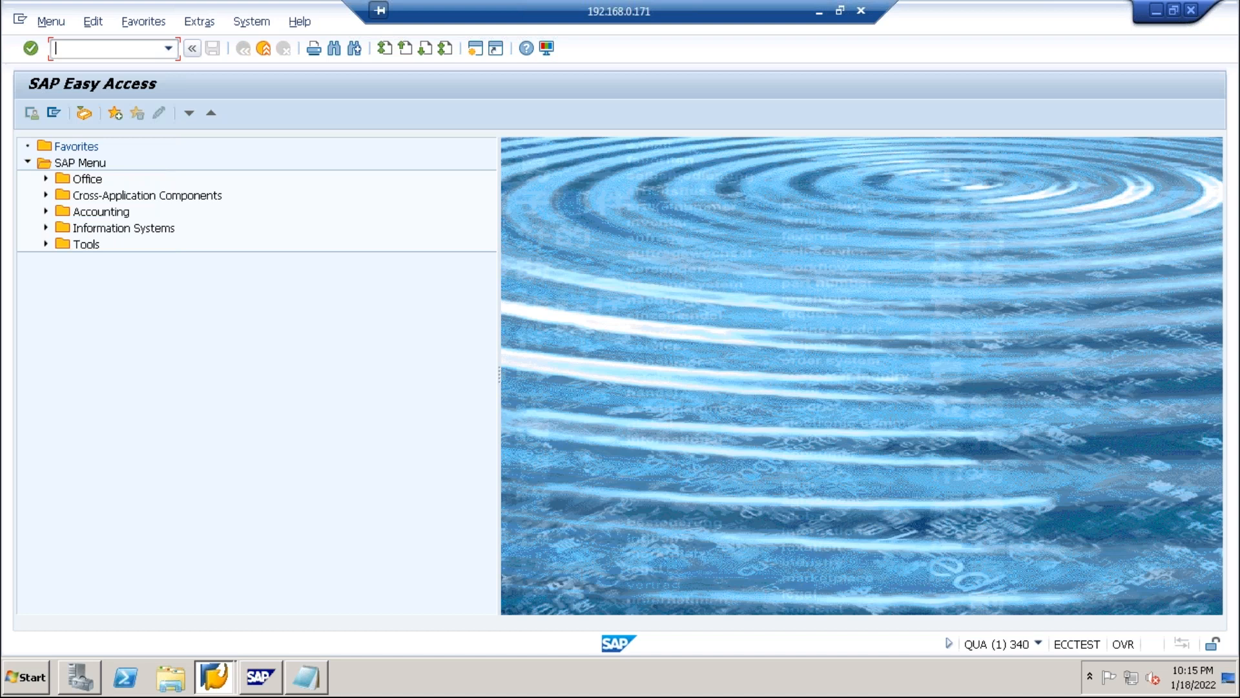
pyautogui.write('pfcg')
pyautogui.press('Return')
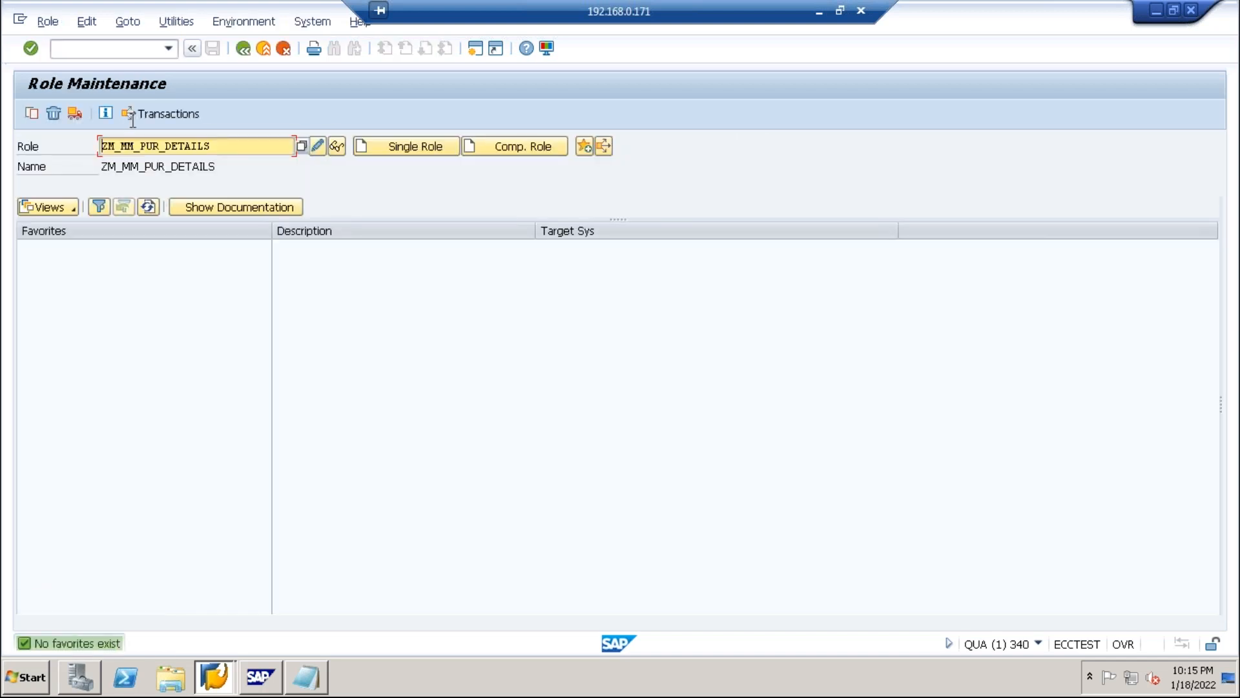
pyautogui.click(317, 146)
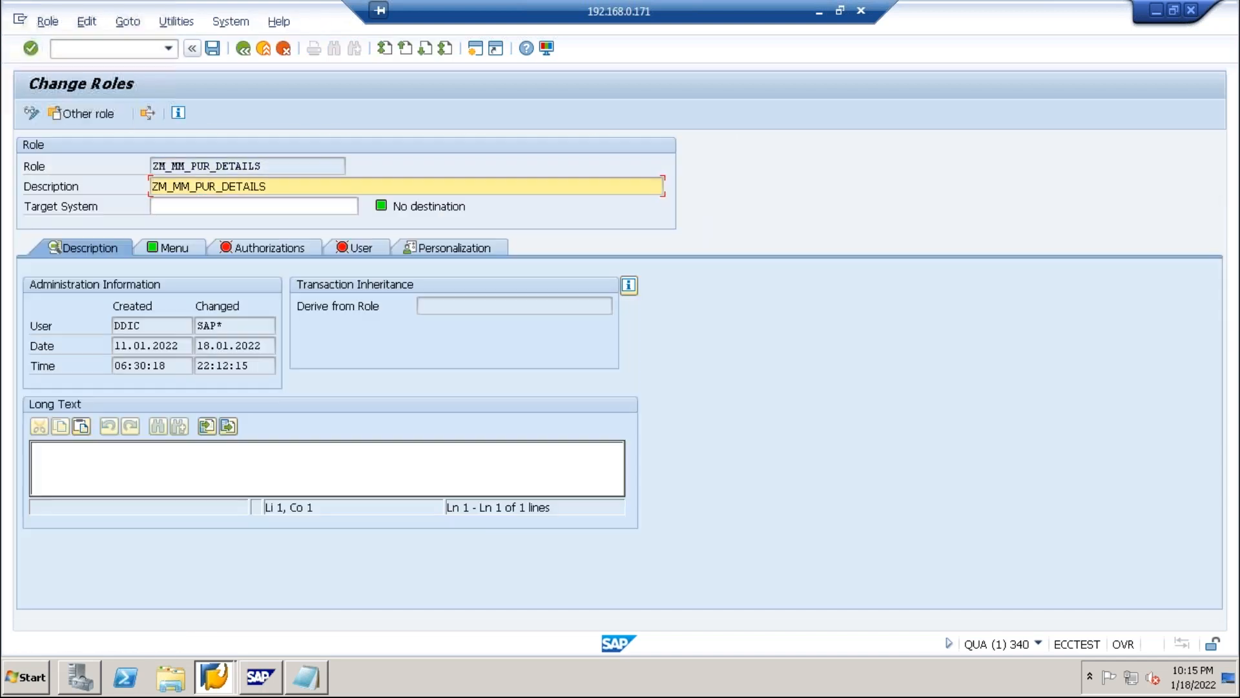
pyautogui.click(274, 249)
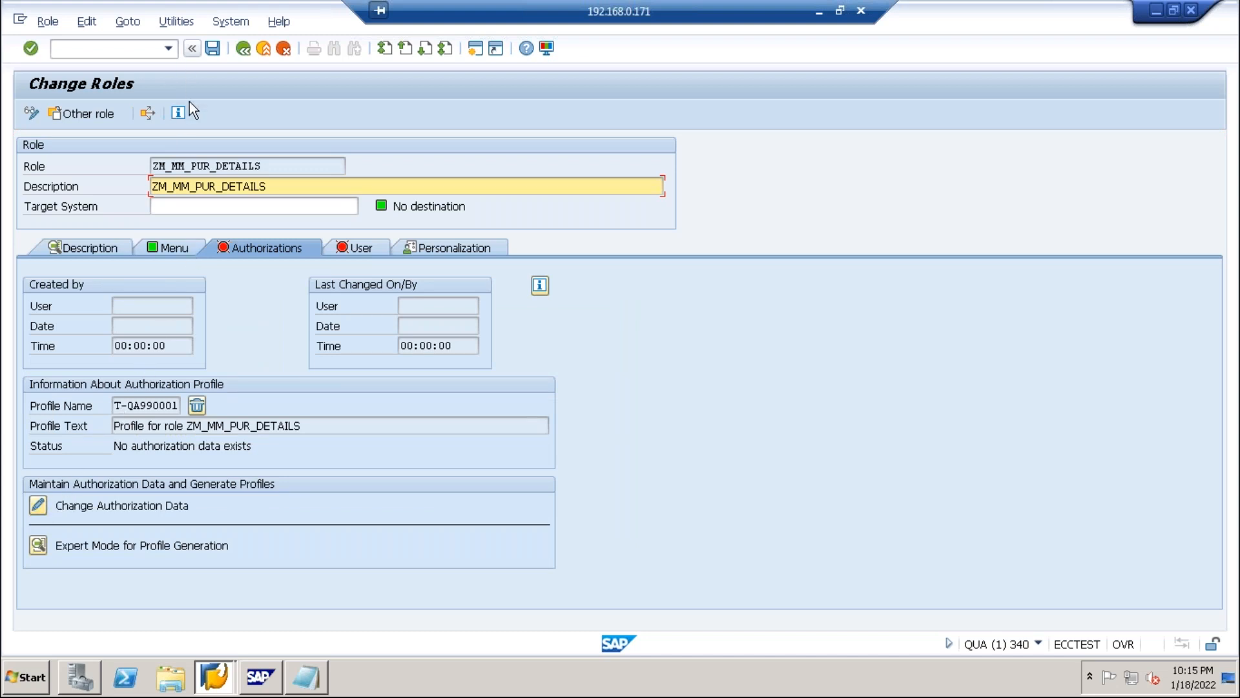
pyautogui.click(247, 49)
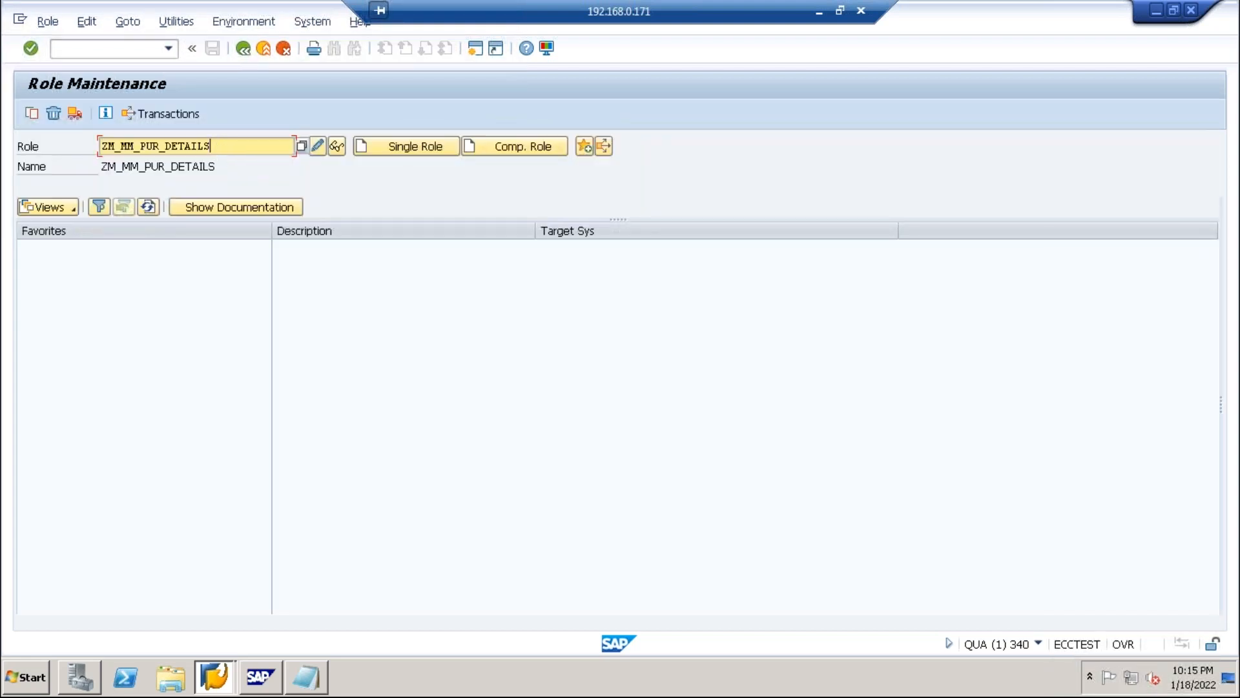
# Enter ZM_TST-Role as the role name and start creating it as a single role.
pyautogui.press('BackSpace')
pyautogui.press('BackSpace')
pyautogui.press('BackSpace')
pyautogui.press('BackSpace')
pyautogui.press('BackSpace')
pyautogui.press('BackSpace')
pyautogui.press('BackSpace')
pyautogui.press('BackSpace')
pyautogui.press('BackSpace')
pyautogui.press('BackSpace')
pyautogui.press('BackSpace')
pyautogui.press('BackSpace')
pyautogui.press('BackSpace')
pyautogui.press('BackSpace')
pyautogui.press('BackSpace')
pyautogui.press('BackSpace')
pyautogui.press('BackSpace')
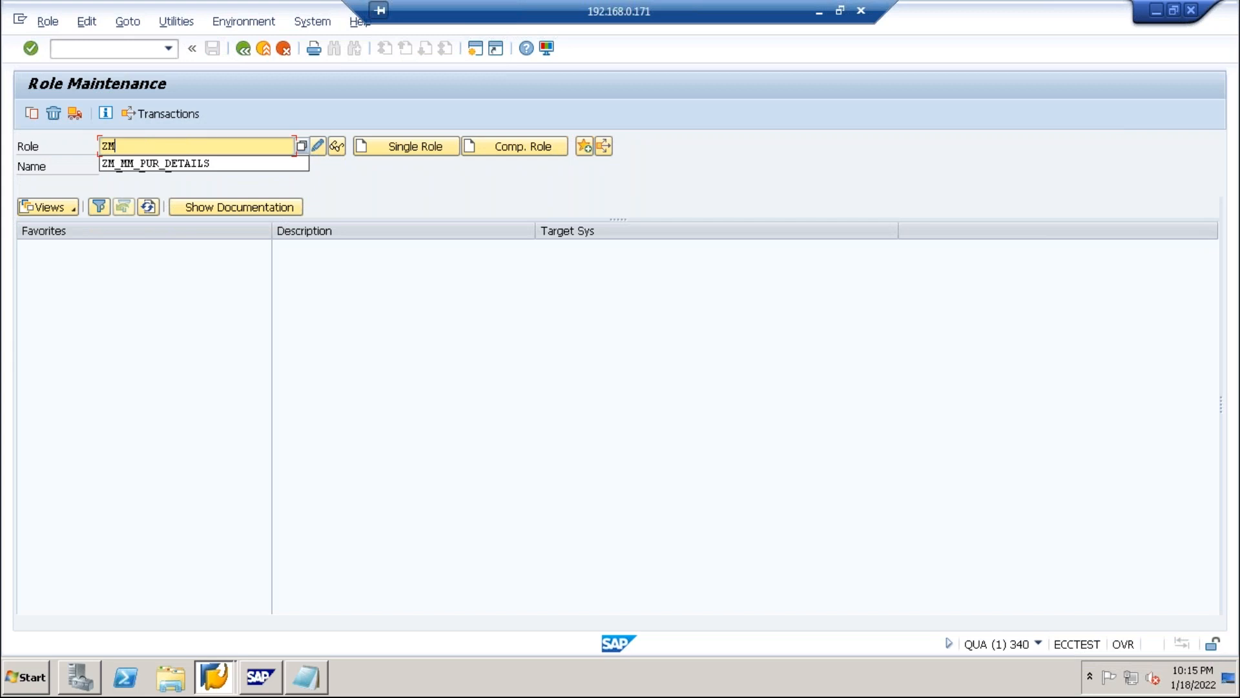
pyautogui.write('ZM_TST')
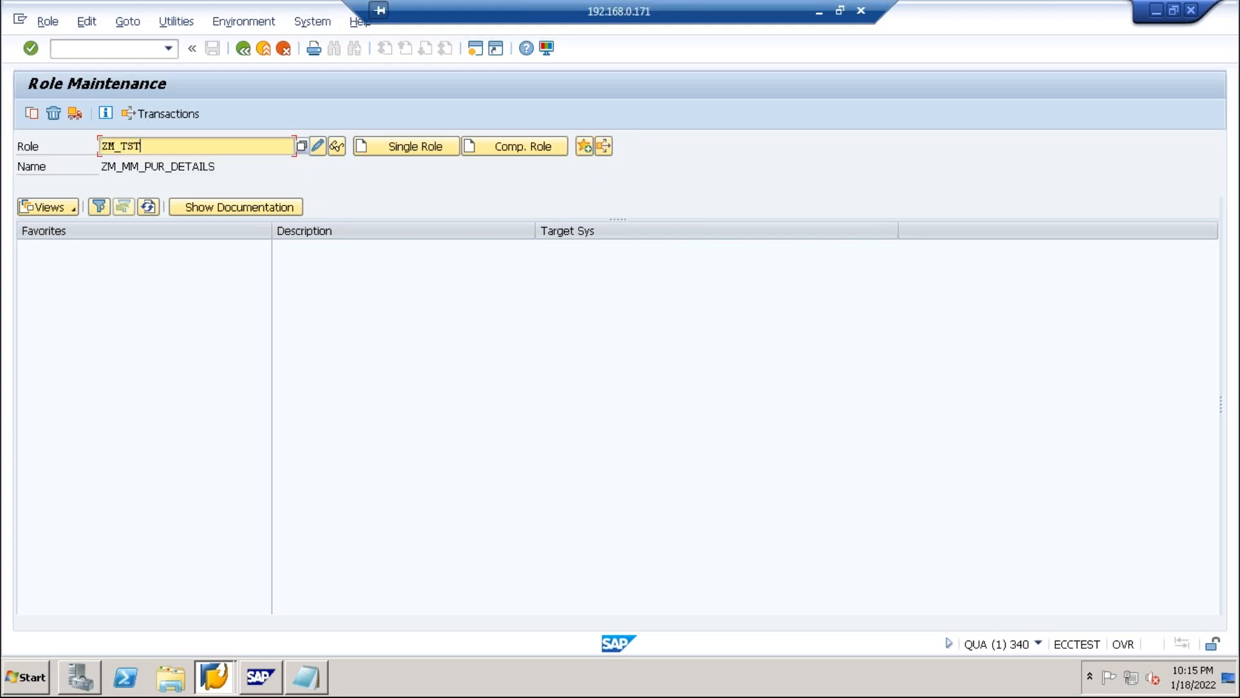
pyautogui.write('-Role')
pyautogui.click(380, 152)
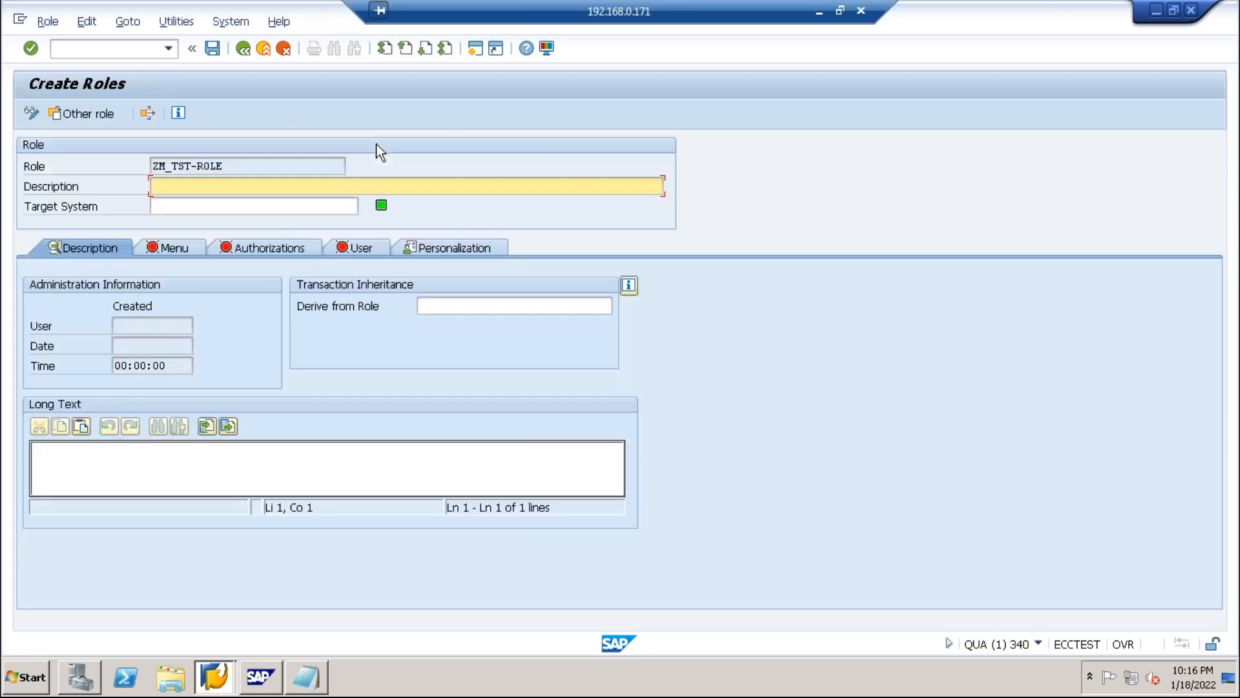
# Try saving the role from the Menu tab, then exit at the NUMBER_GET_NEXT error.
pyautogui.click(189, 248)
pyautogui.click(265, 333)
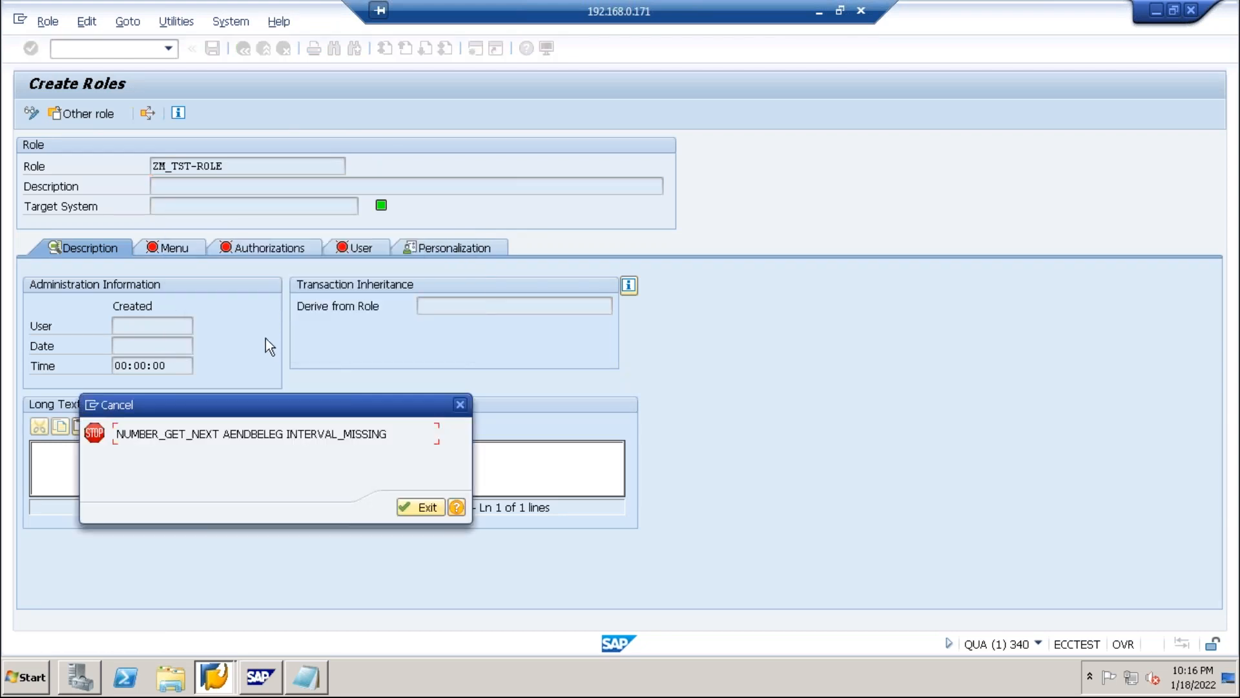
pyautogui.click(420, 507)
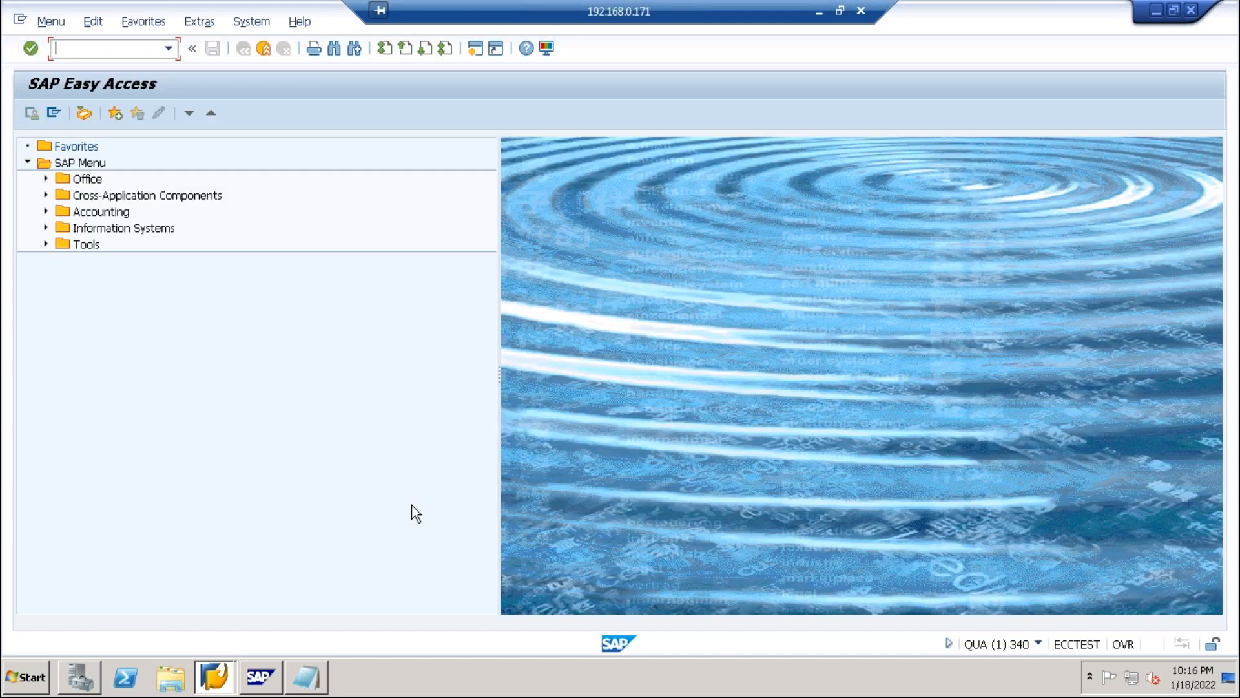
# Rerun the pfcg transaction from the command field history.
pyautogui.click(169, 49)
pyautogui.click(92, 78)
pyautogui.click(171, 50)
pyautogui.click(61, 61)
pyautogui.click(30, 48)
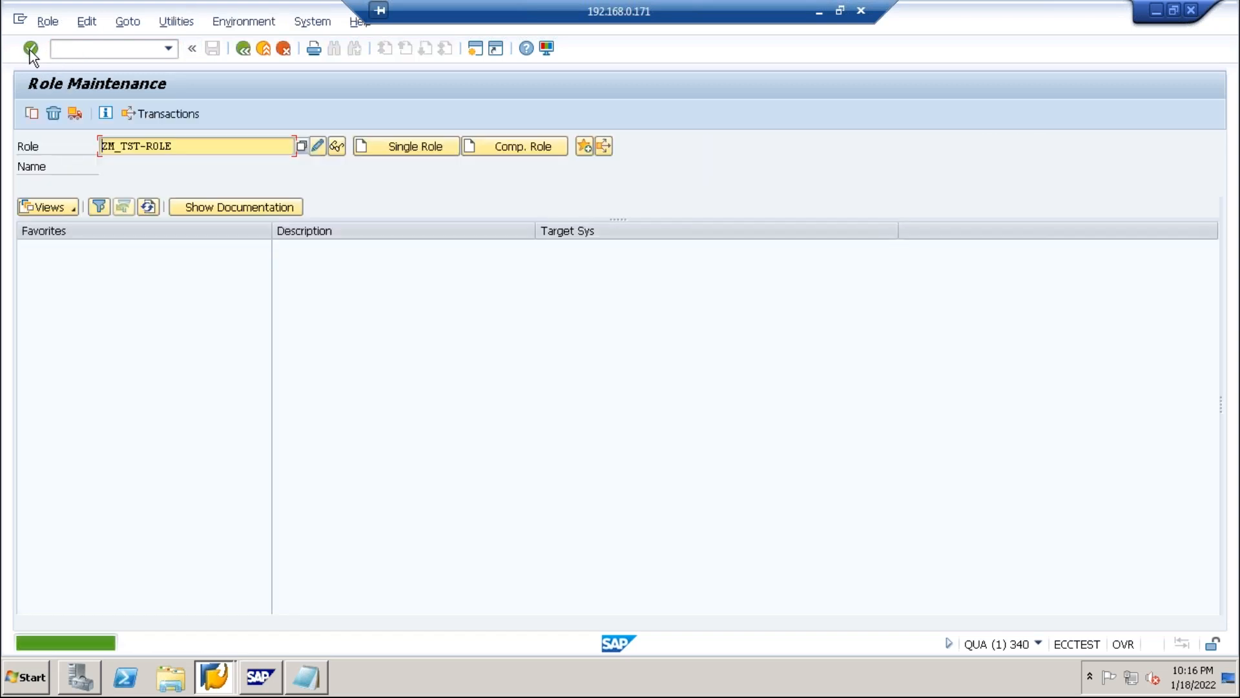
# Begin creating ZM_TST-ROLE as a single role and view its empty description.
pyautogui.click(316, 146)
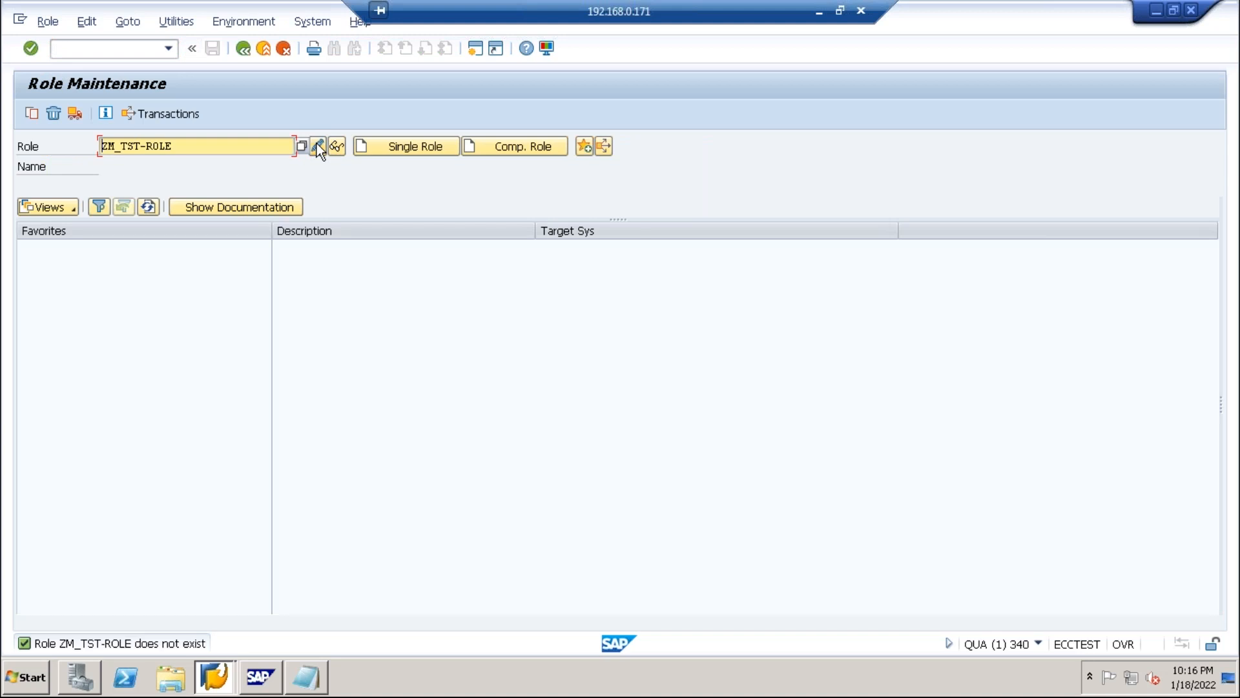
pyautogui.click(380, 147)
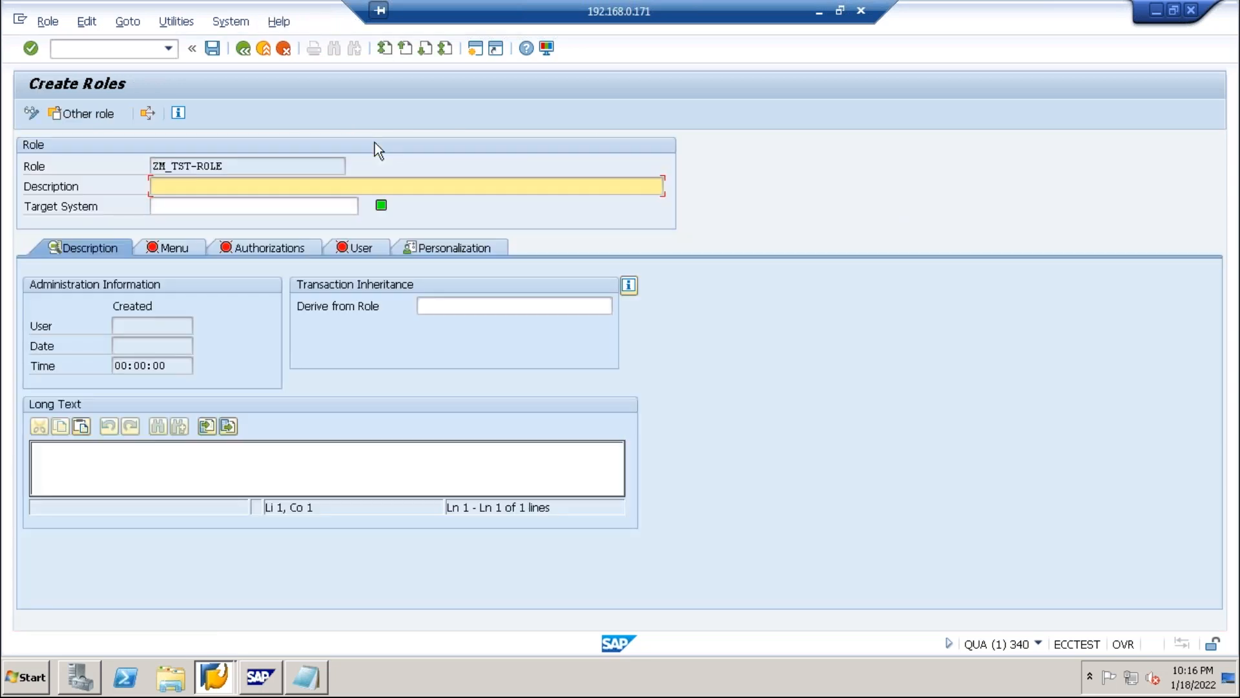
pyautogui.click(90, 247)
# Agree to save ZM_TST-ROLE from the Menu tab, then try Stop Transaction on the INTERVAL_MISSING error.
pyautogui.click(173, 249)
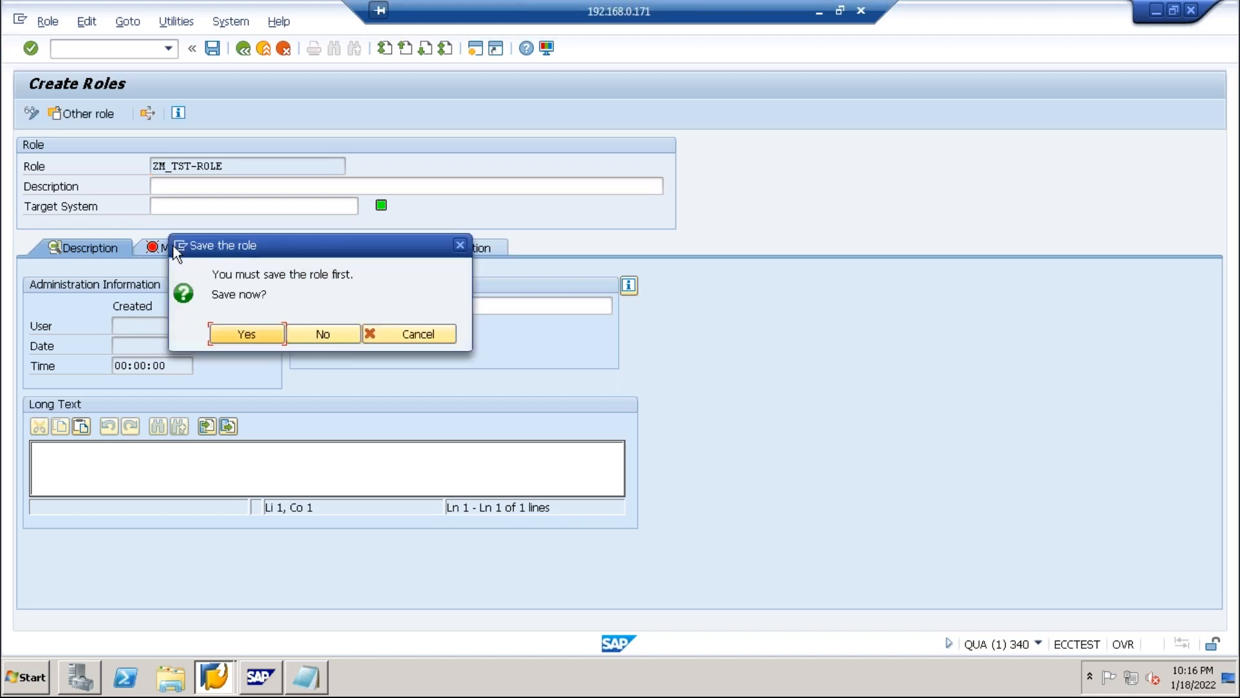
pyautogui.click(245, 341)
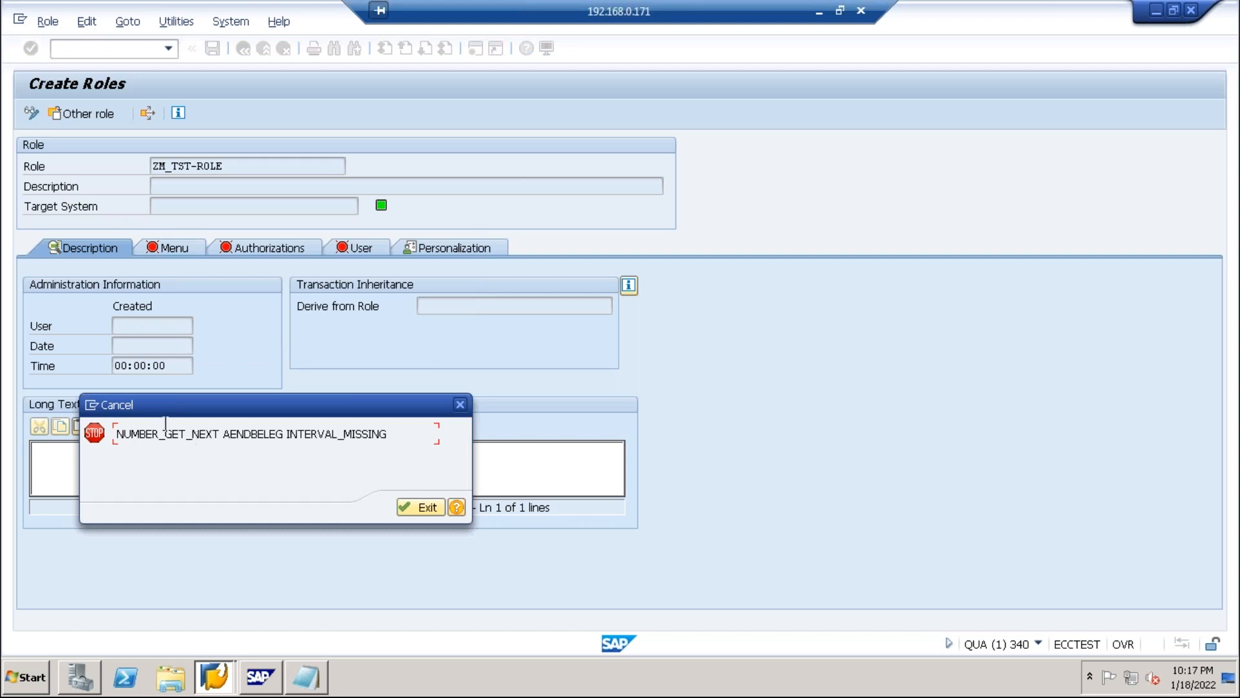
pyautogui.click(91, 406)
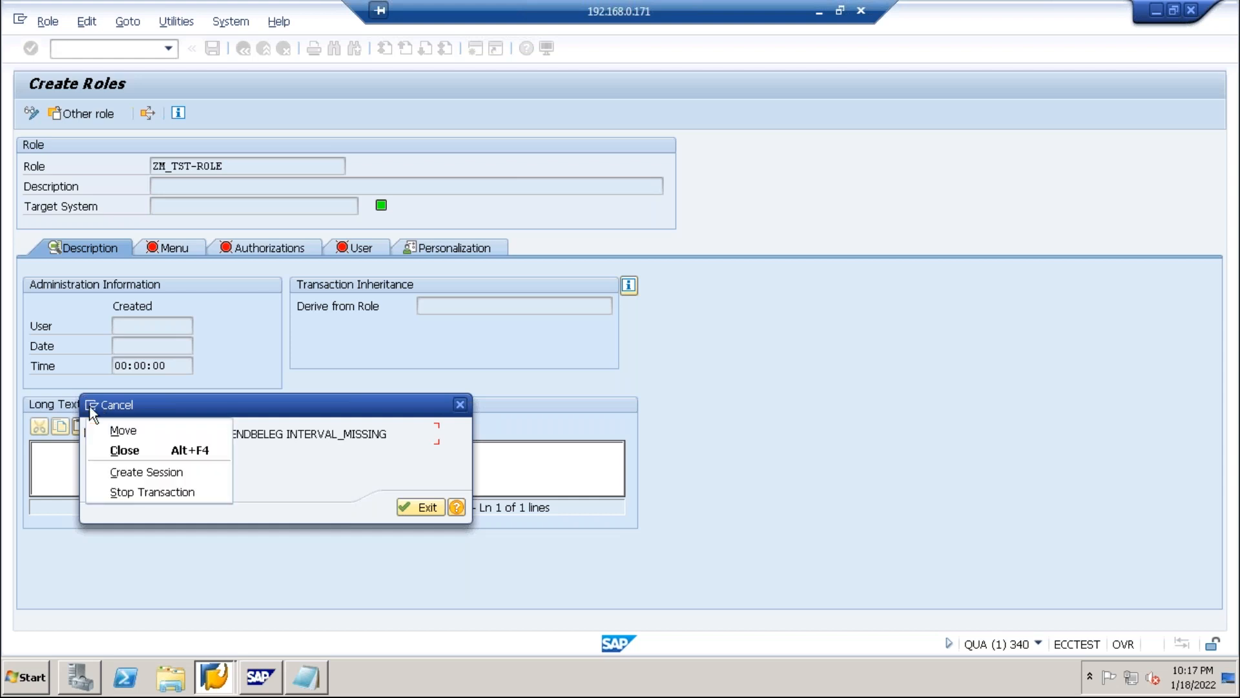
pyautogui.click(108, 491)
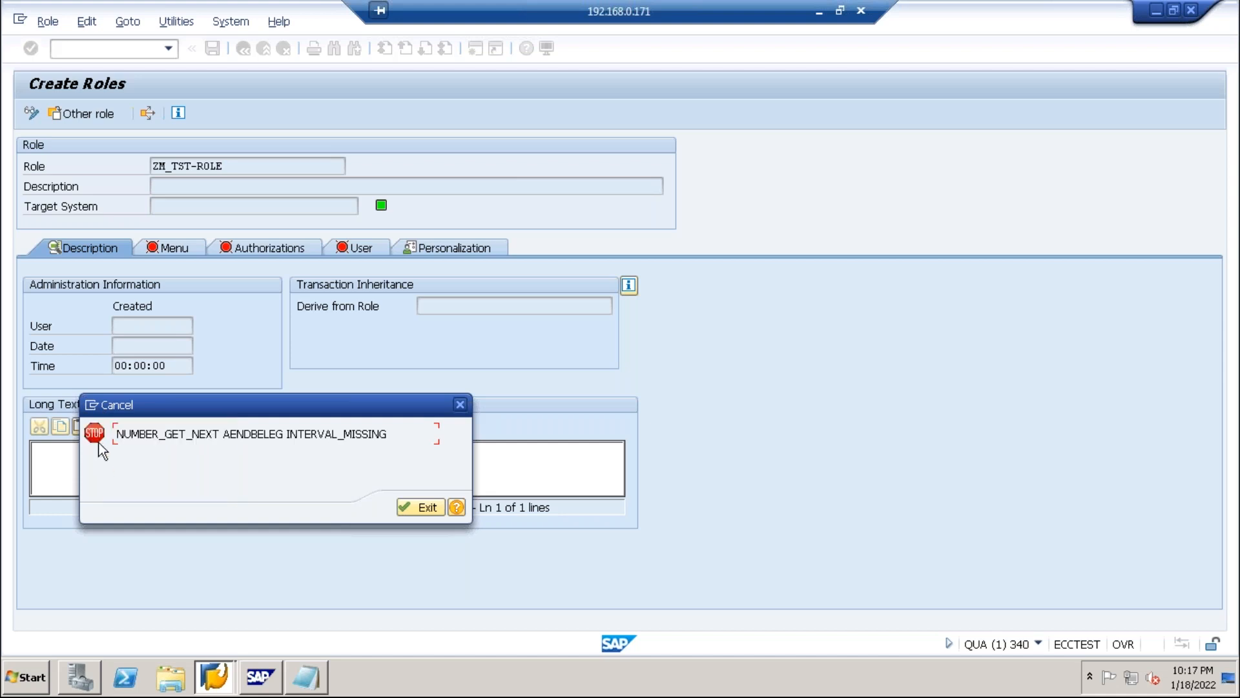
pyautogui.click(91, 407)
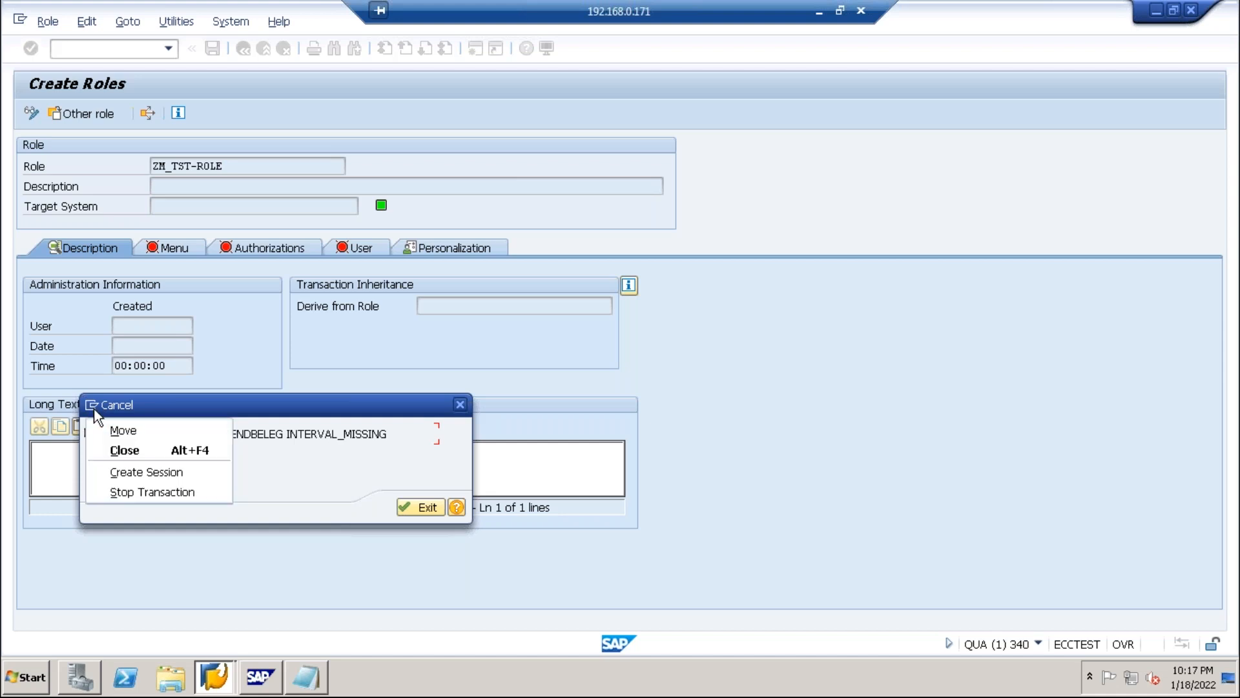
# Exit the error, rerun pfcg from history, and check ZM_TST-ROLE in the Role field.
pyautogui.click(112, 491)
pyautogui.click(438, 504)
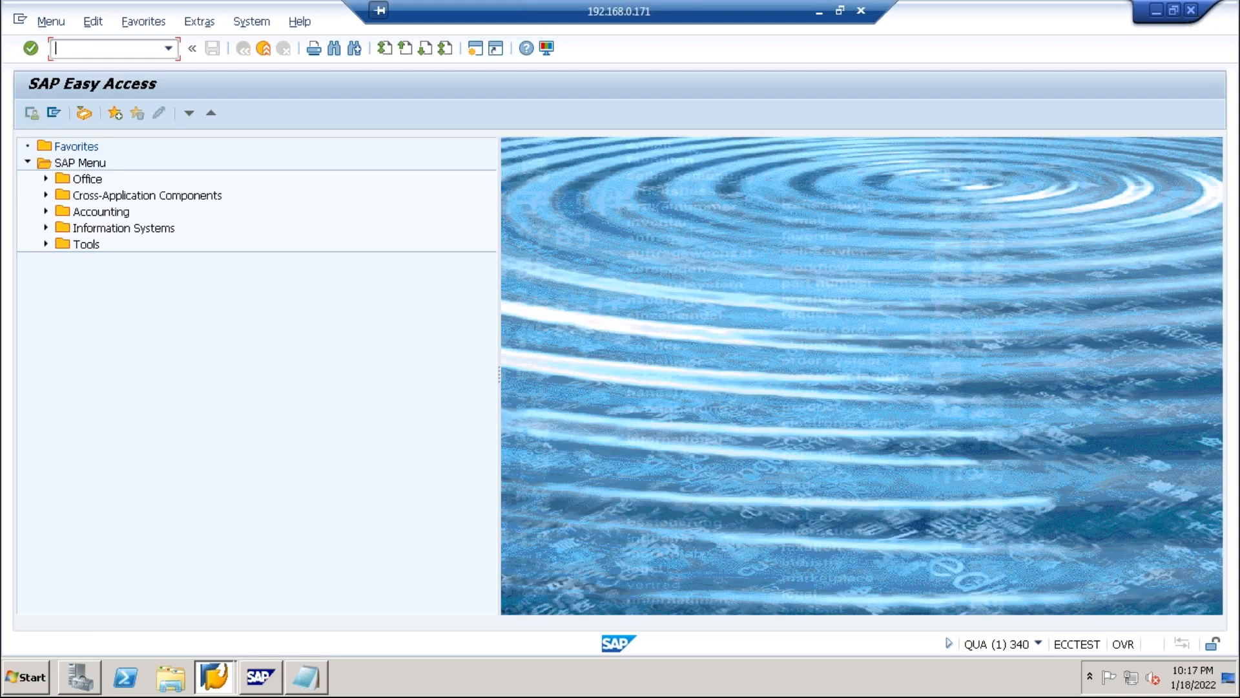
pyautogui.click(170, 48)
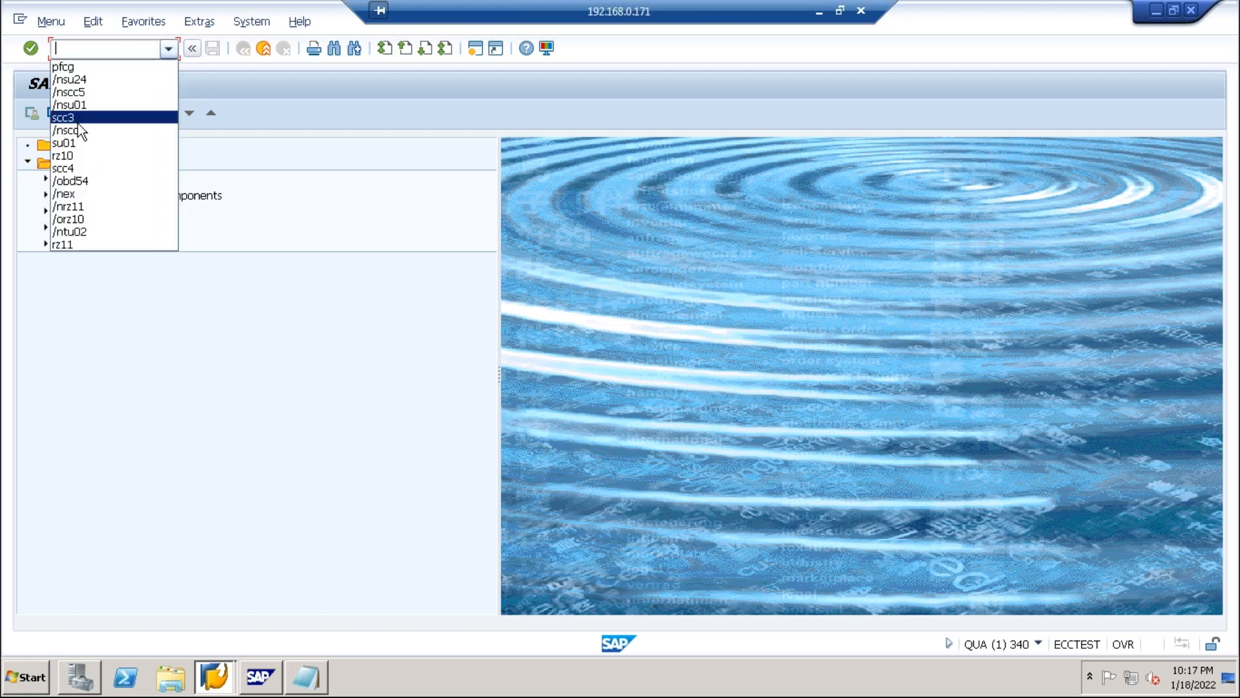
pyautogui.click(70, 67)
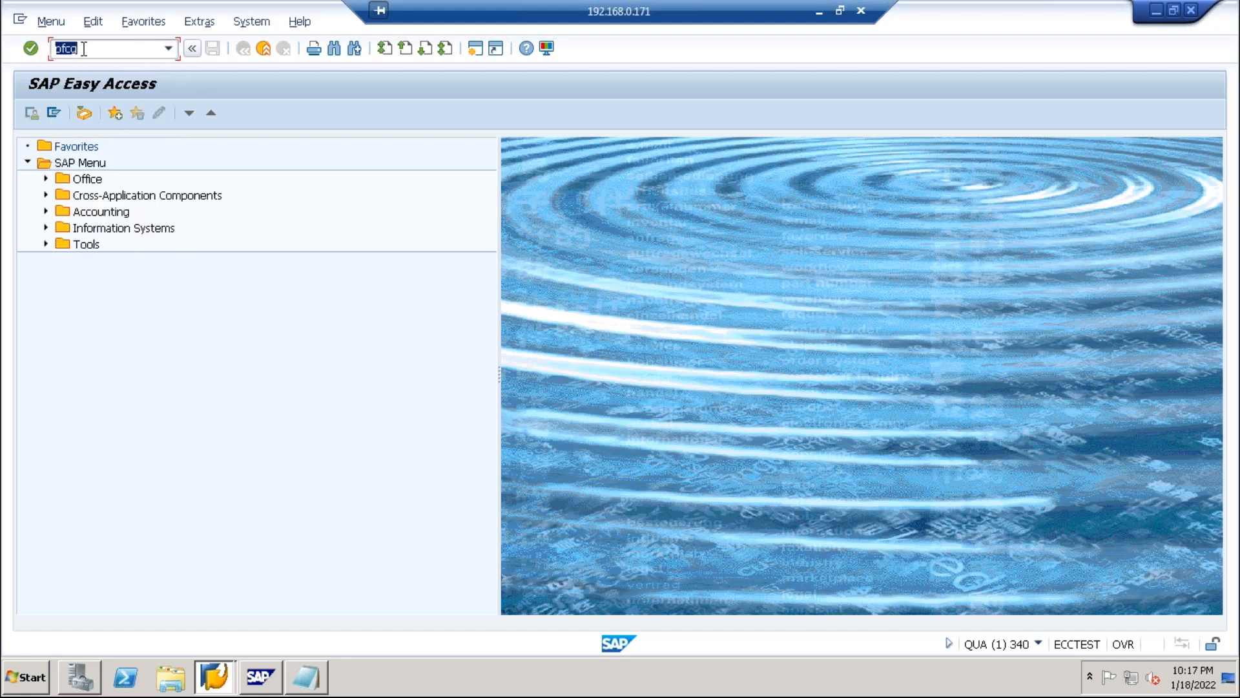
pyautogui.click(29, 49)
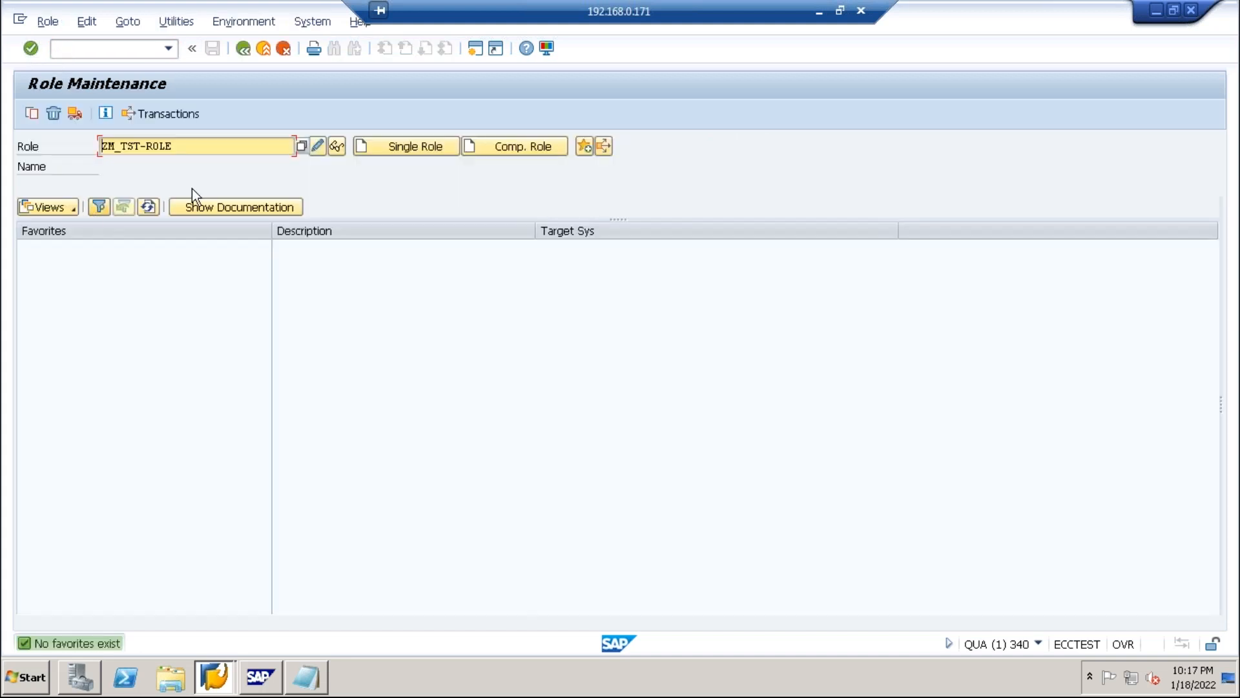
pyautogui.moveTo(202, 147); pyautogui.dragTo(130, 157)
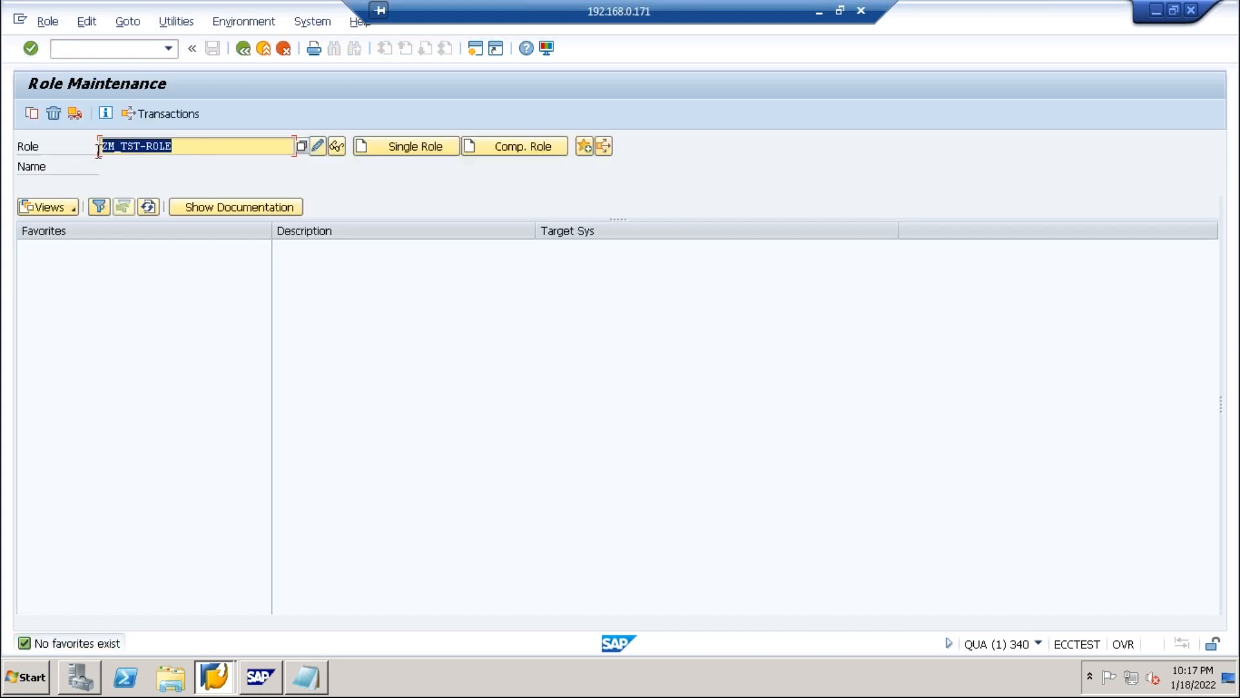
pyautogui.click(140, 147)
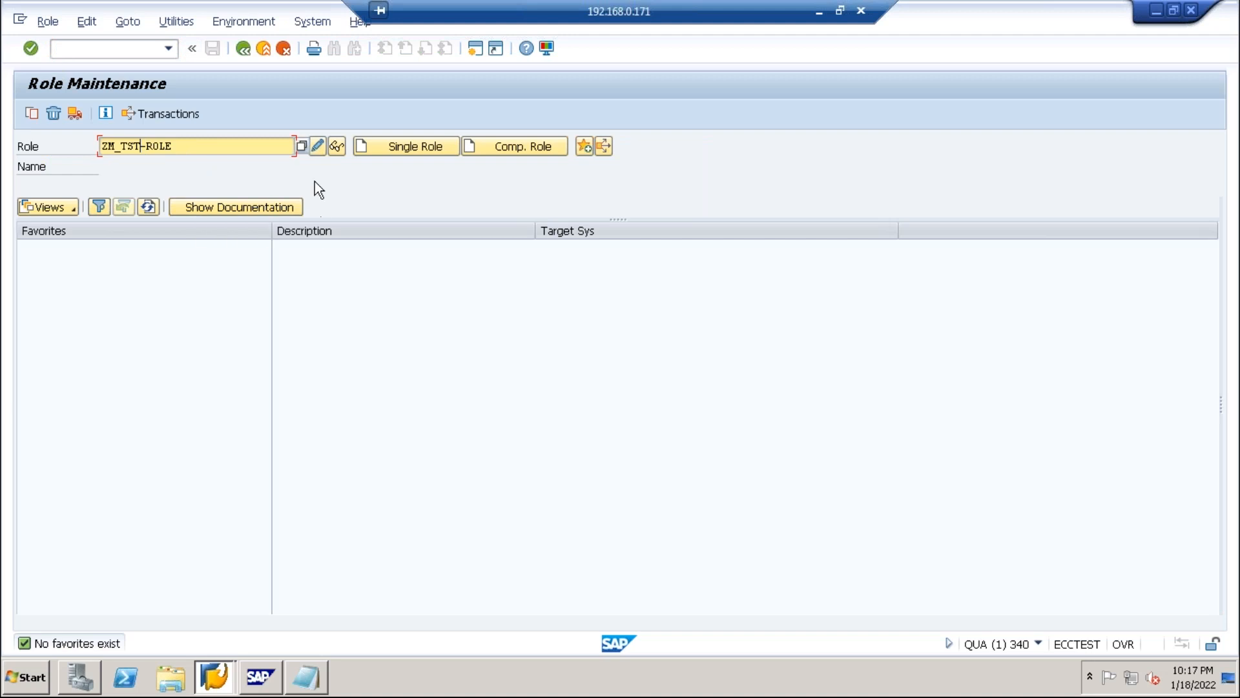
# Create ZM_TST-ROLE as a single role and agree to save it from the Authorizations tab.
pyautogui.click(384, 146)
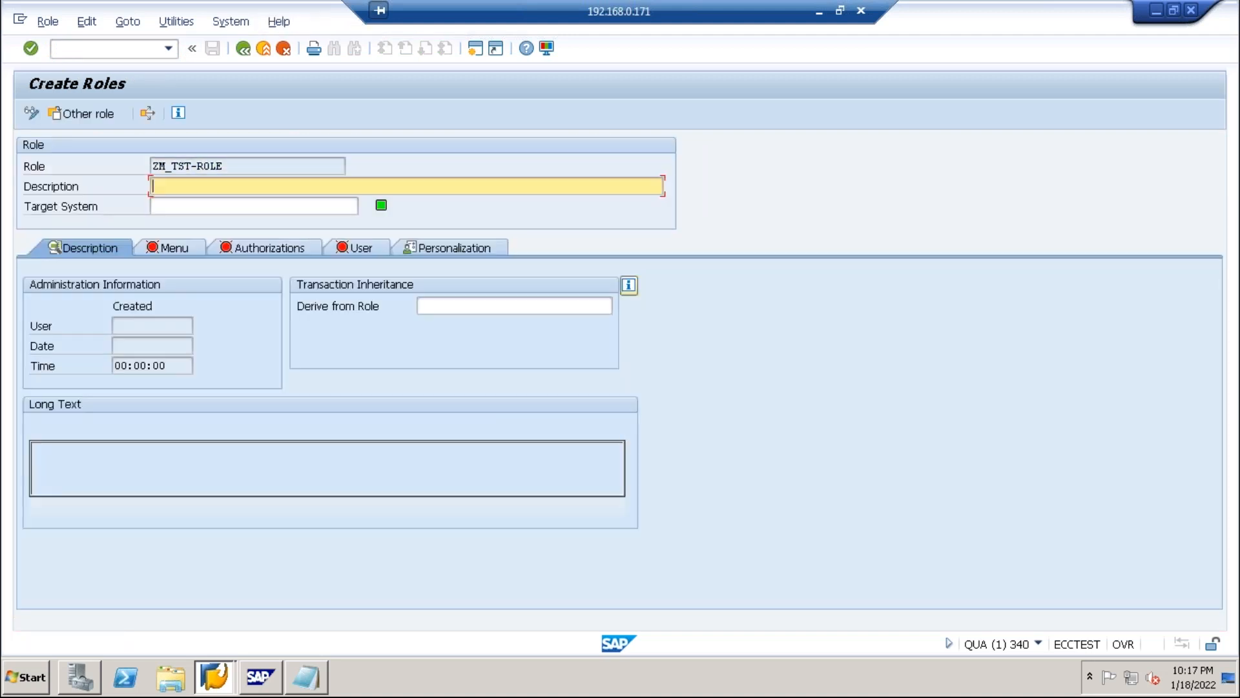
pyautogui.click(246, 250)
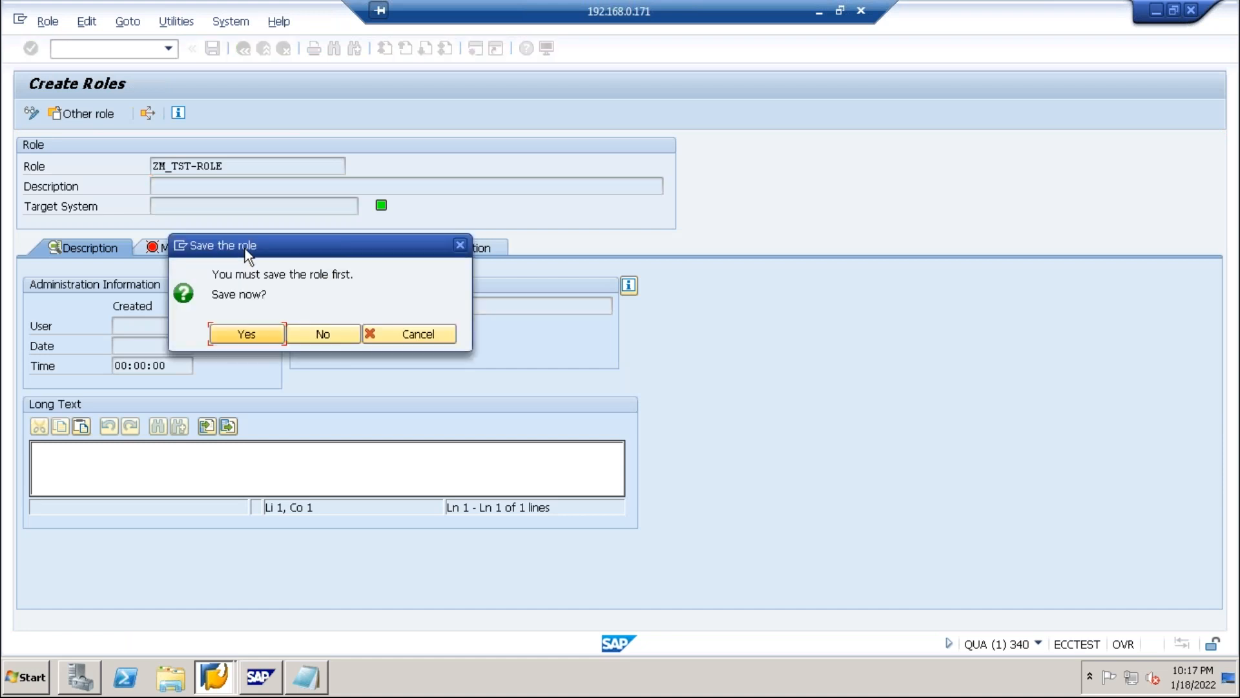
pyautogui.click(237, 337)
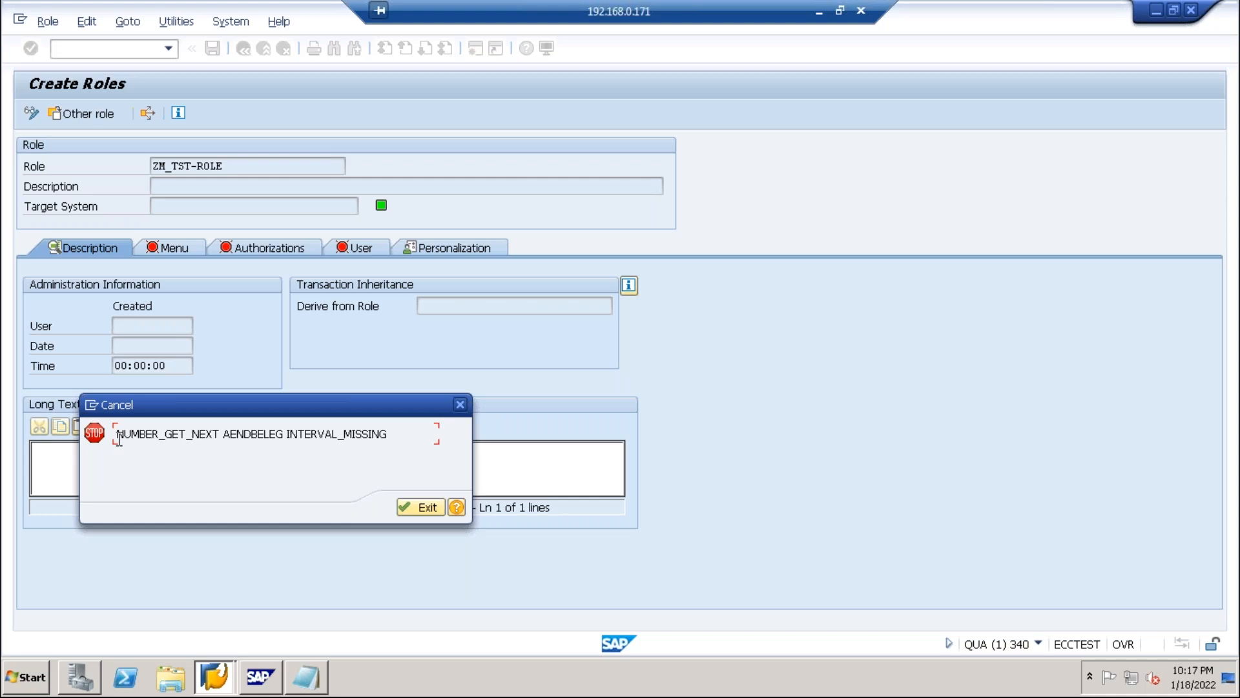
# Exit the INTERVAL_MISSING error through the error message's context menu.
pyautogui.moveTo(118, 434); pyautogui.dragTo(389, 430)
pyautogui.rightClick(390, 430)
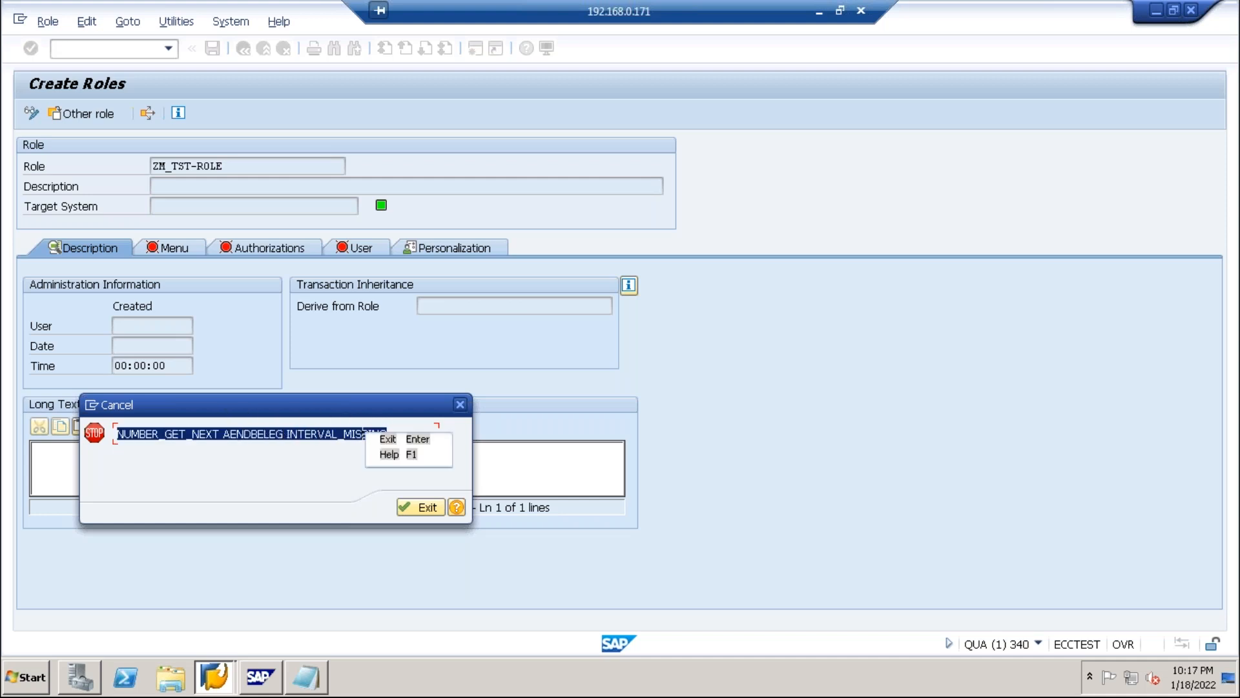
pyautogui.rightClick(279, 435)
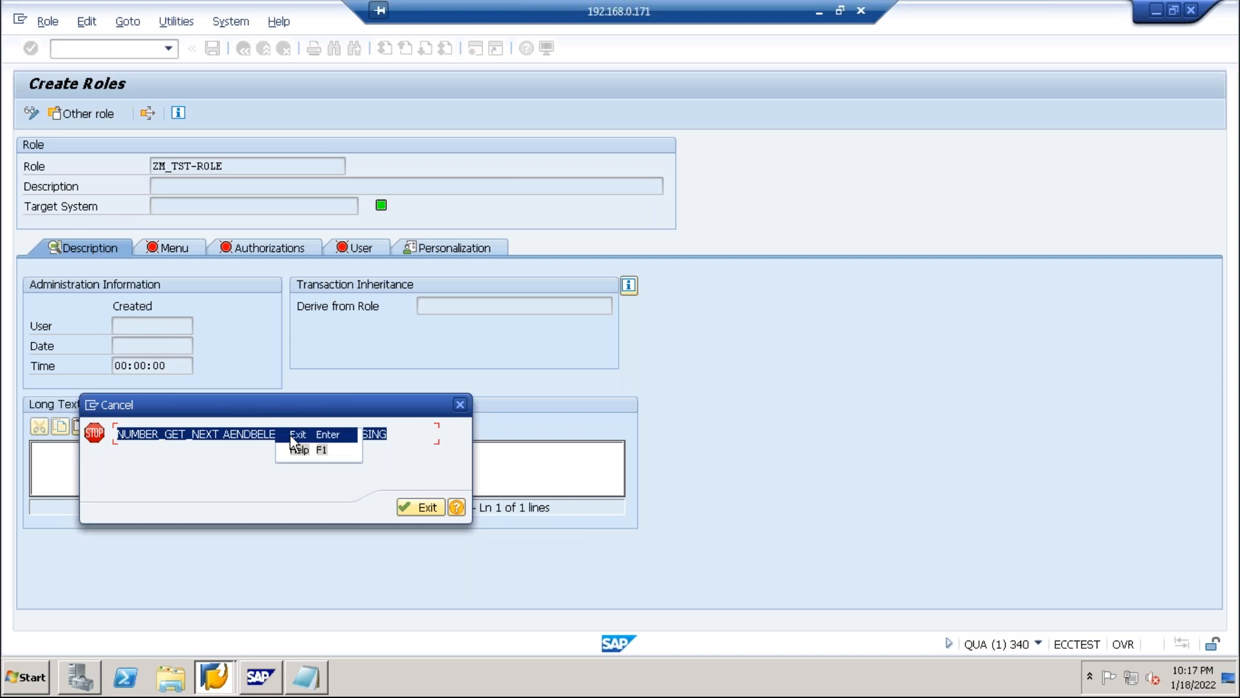
pyautogui.click(292, 436)
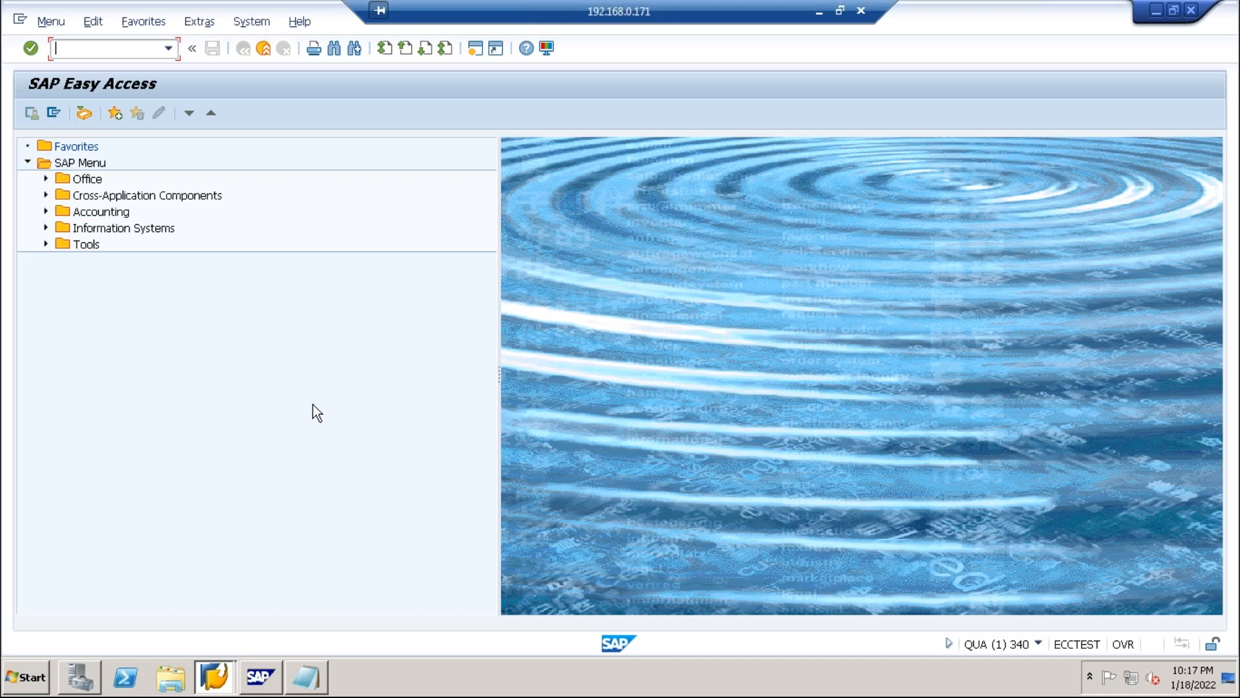
# Run pfcg, then switch to user maintenance with /nsu01.
pyautogui.write('pfcg')
pyautogui.press('Return')
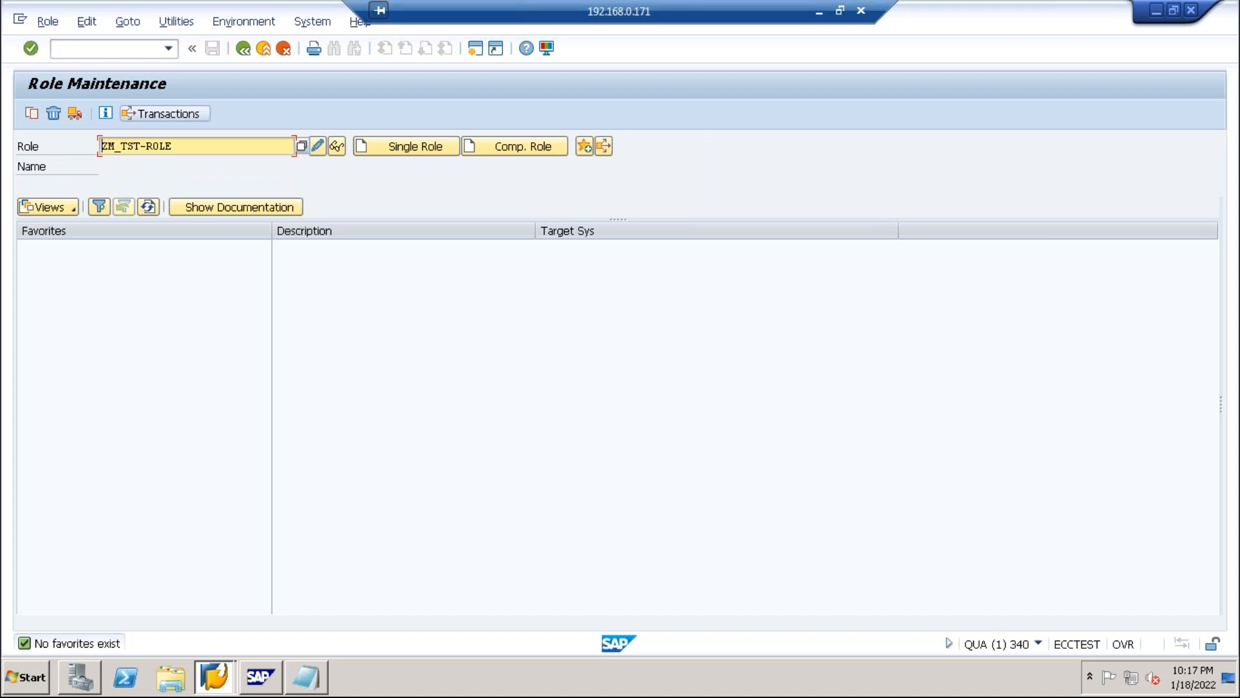
pyautogui.click(106, 48)
pyautogui.write('/')
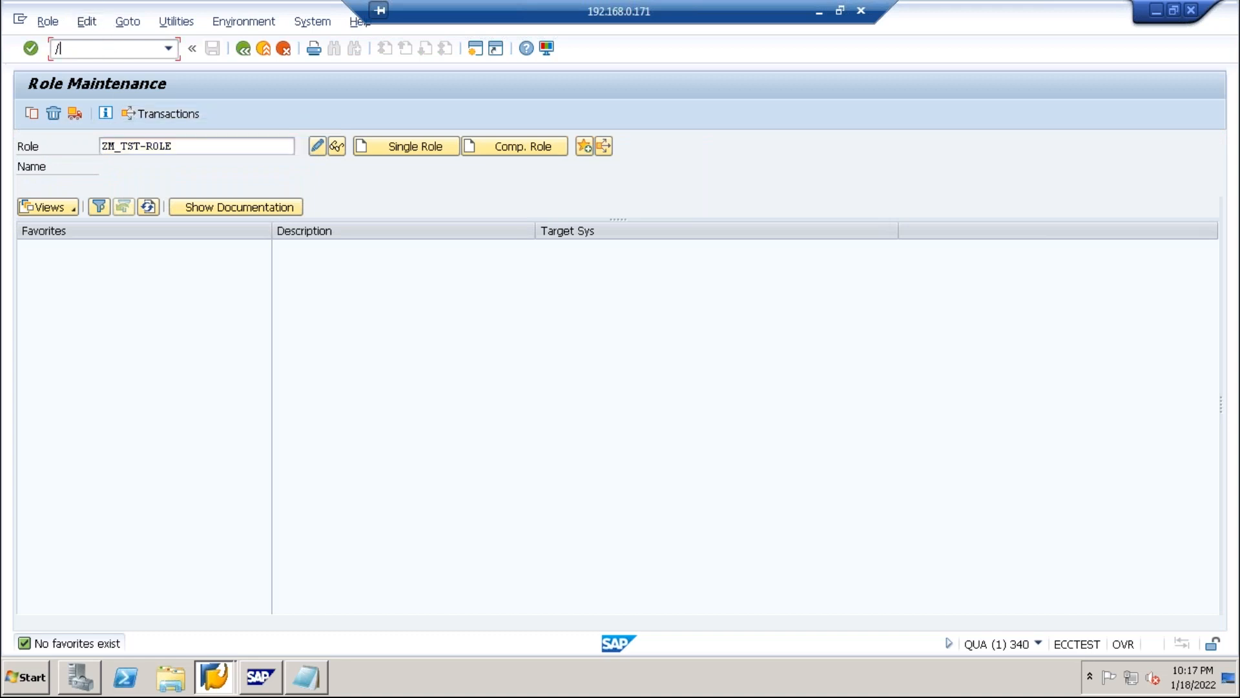
pyautogui.write('nsu01')
pyautogui.press('Return')
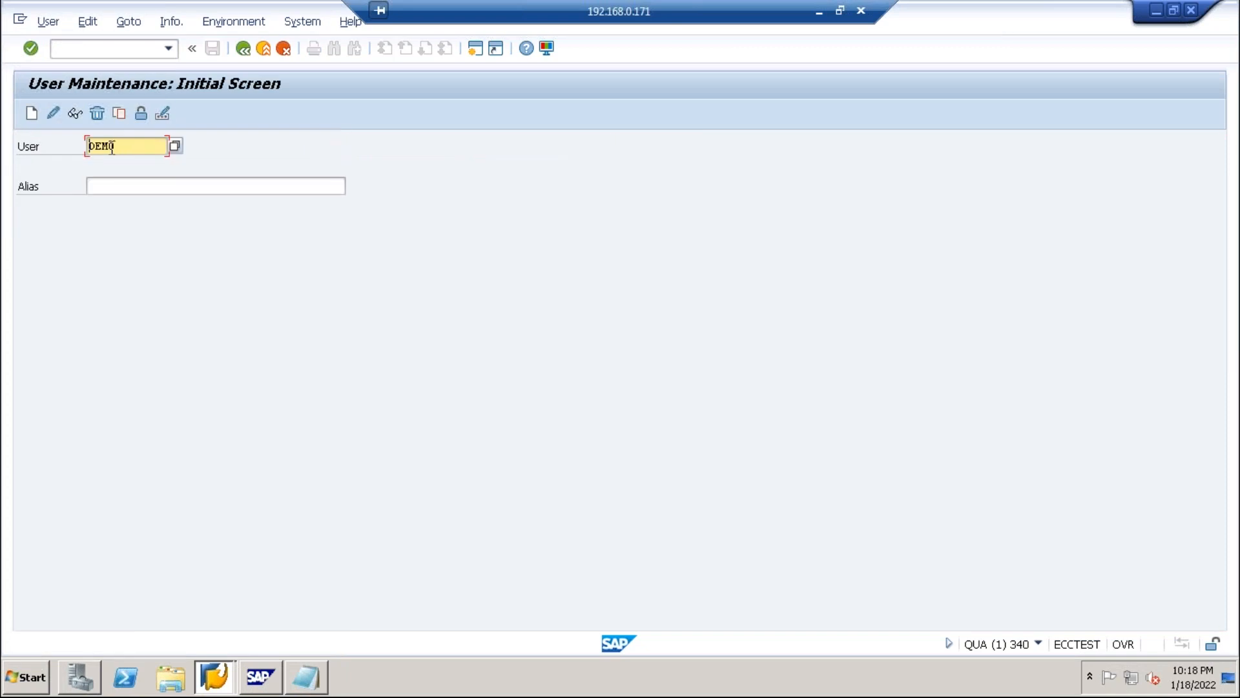
# Copy the existing user to a new user named with the suffix '-test'.
pyautogui.click(119, 114)
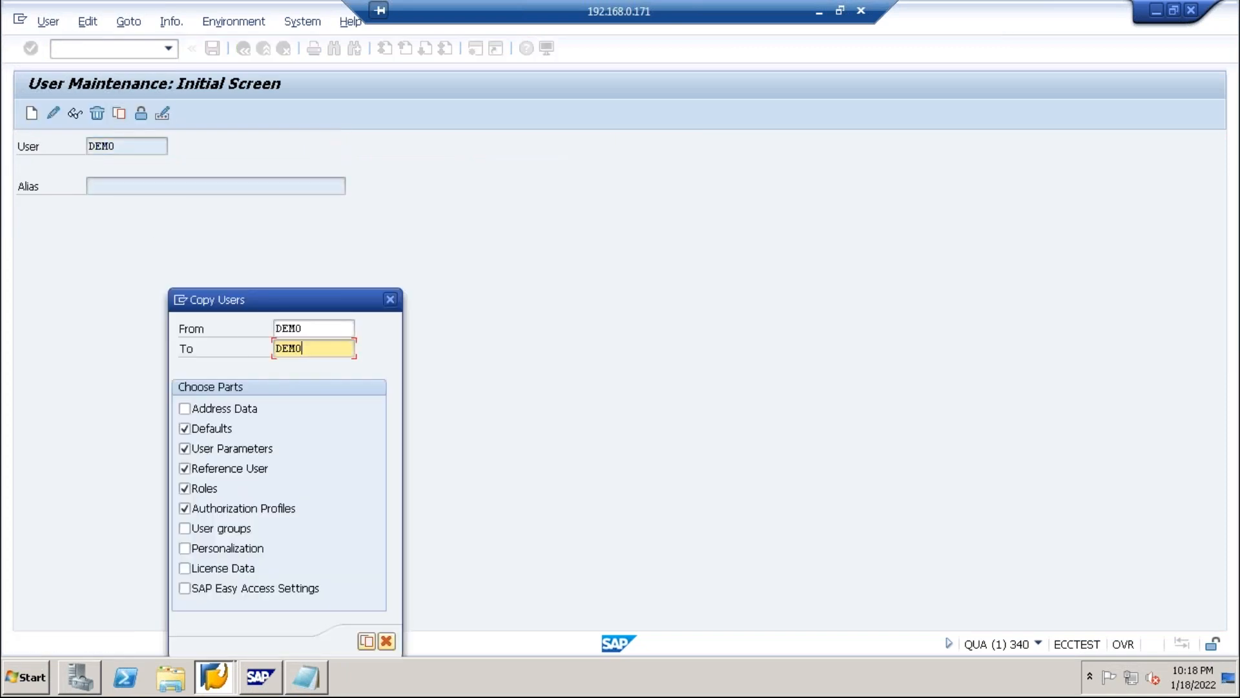
pyautogui.write('-test')
pyautogui.click(367, 642)
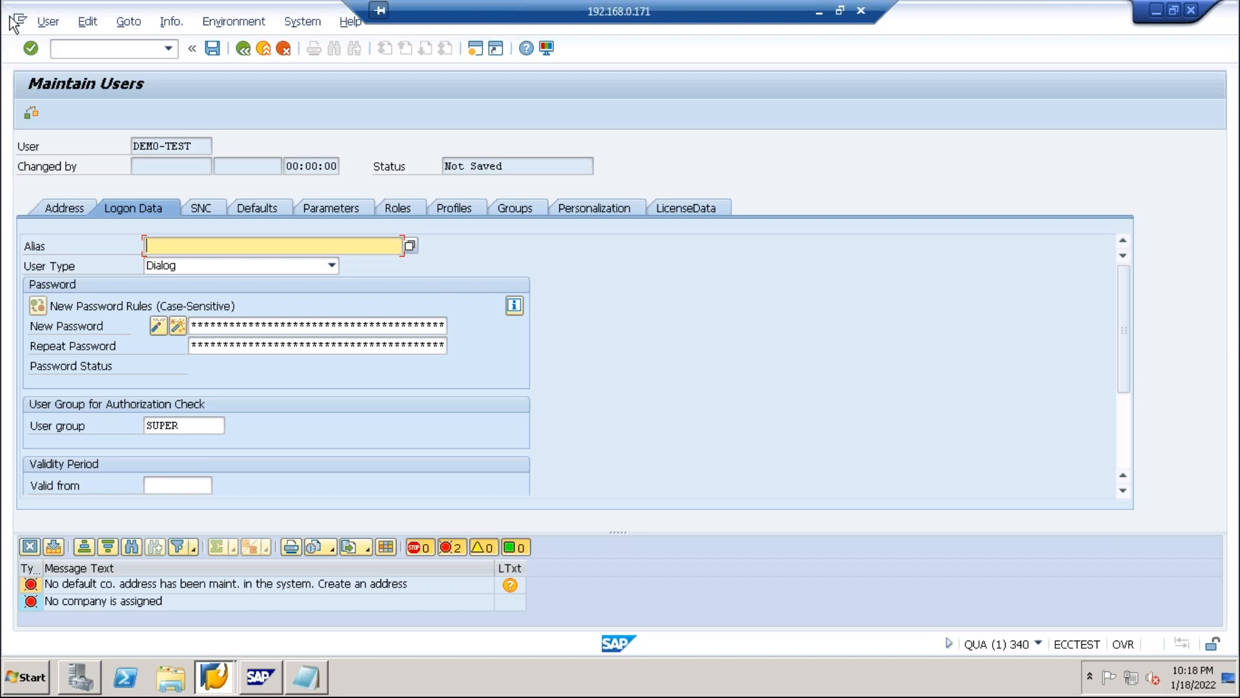
# Set the new user's initial password and view its Address details.
pyautogui.click(191, 324)
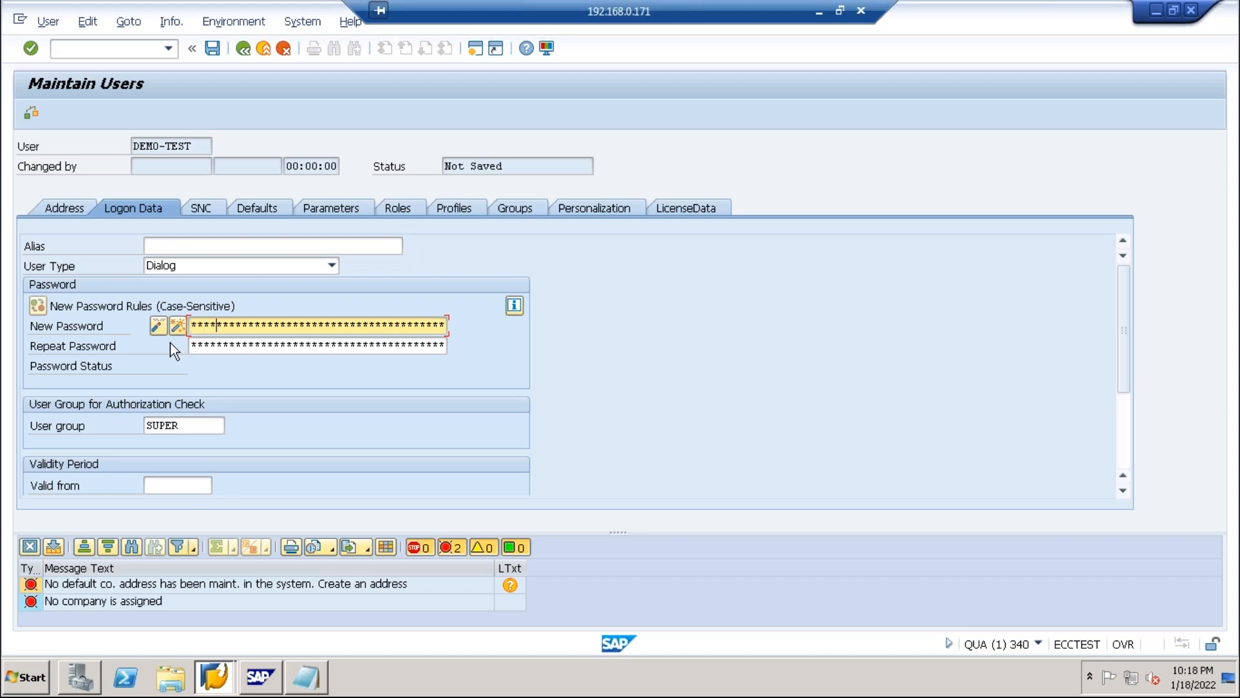
pyautogui.press('Tab')
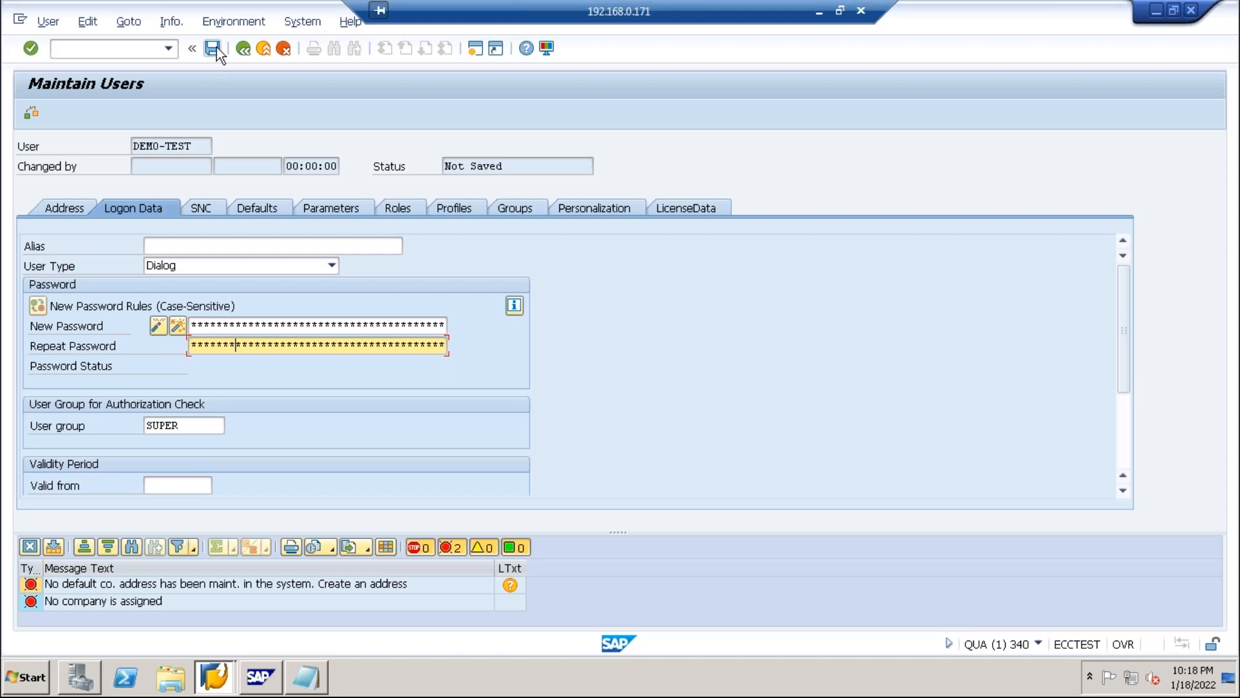
pyautogui.press('Return')
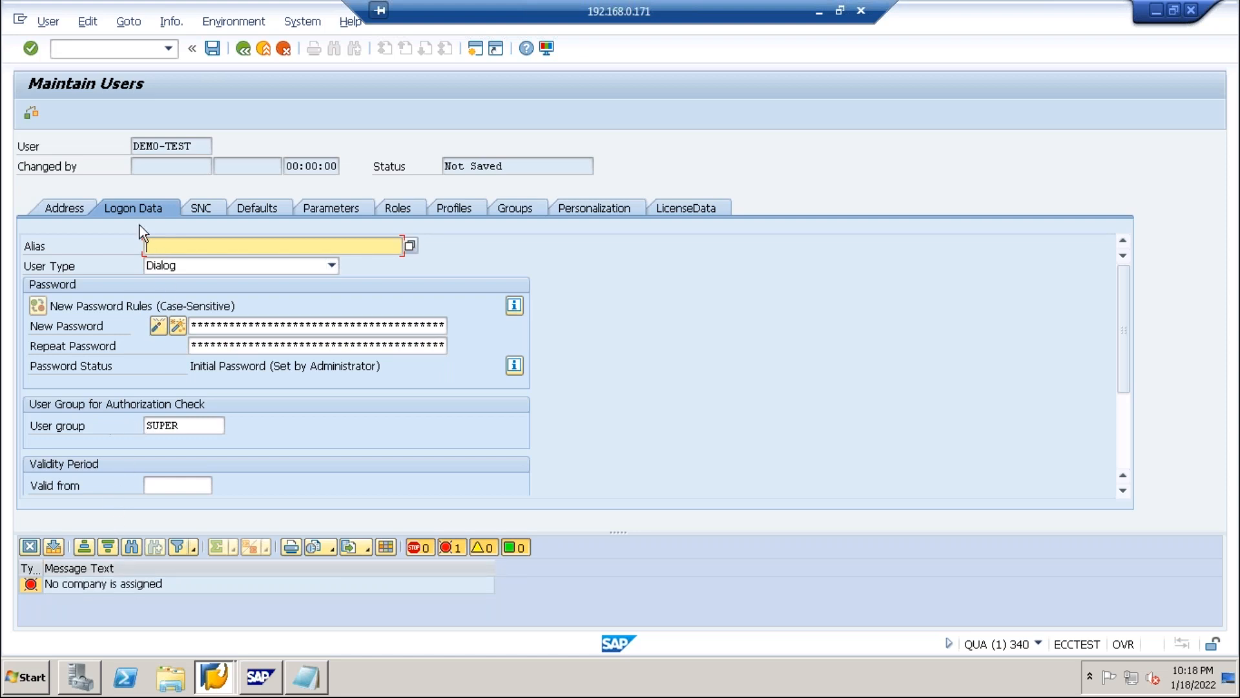
pyautogui.click(66, 210)
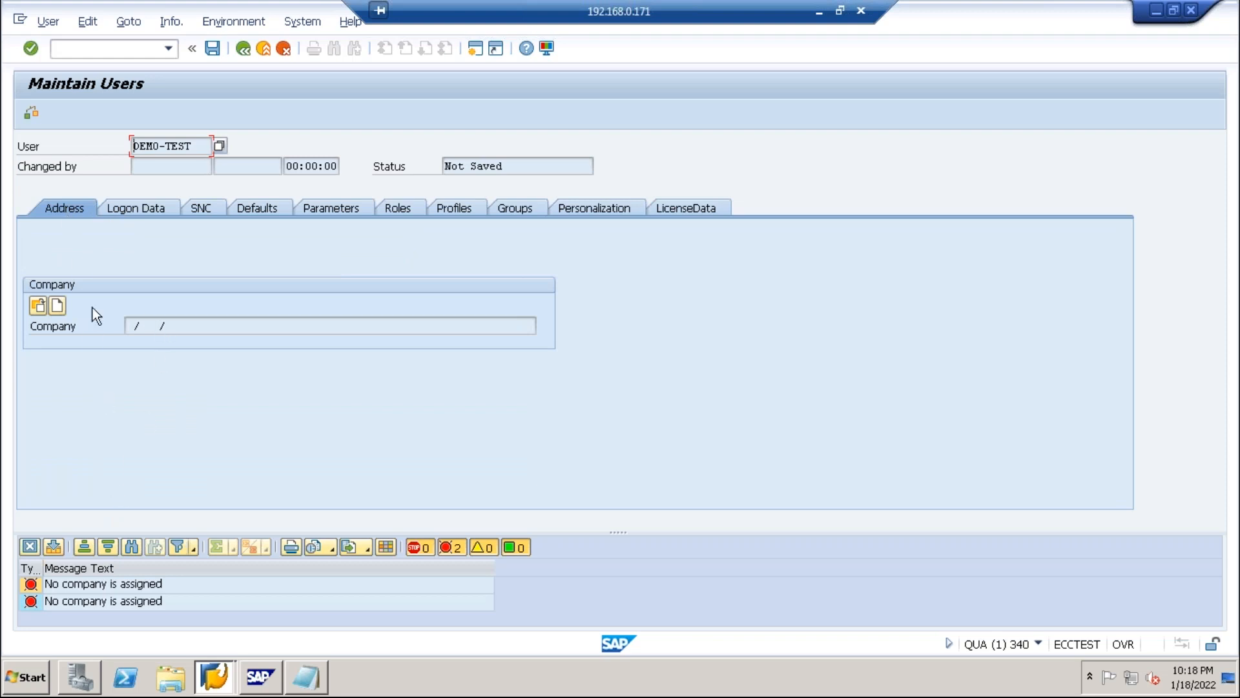
pyautogui.click(58, 305)
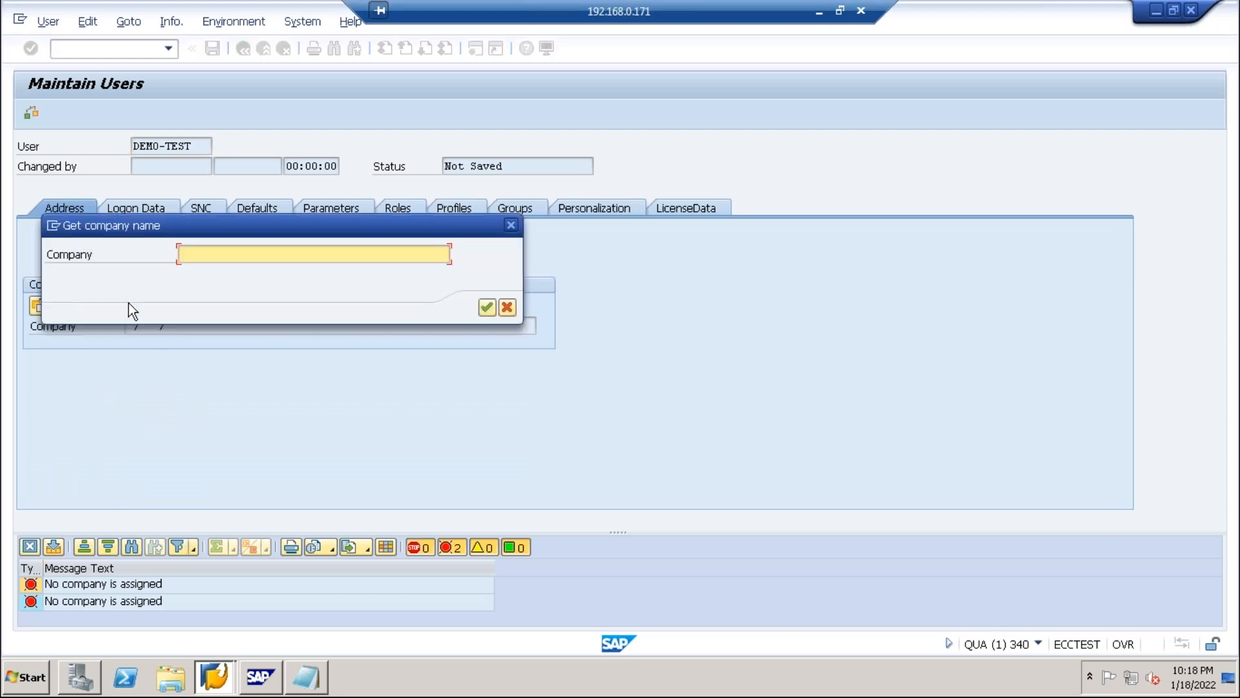
pyautogui.write('zx')
pyautogui.click(486, 307)
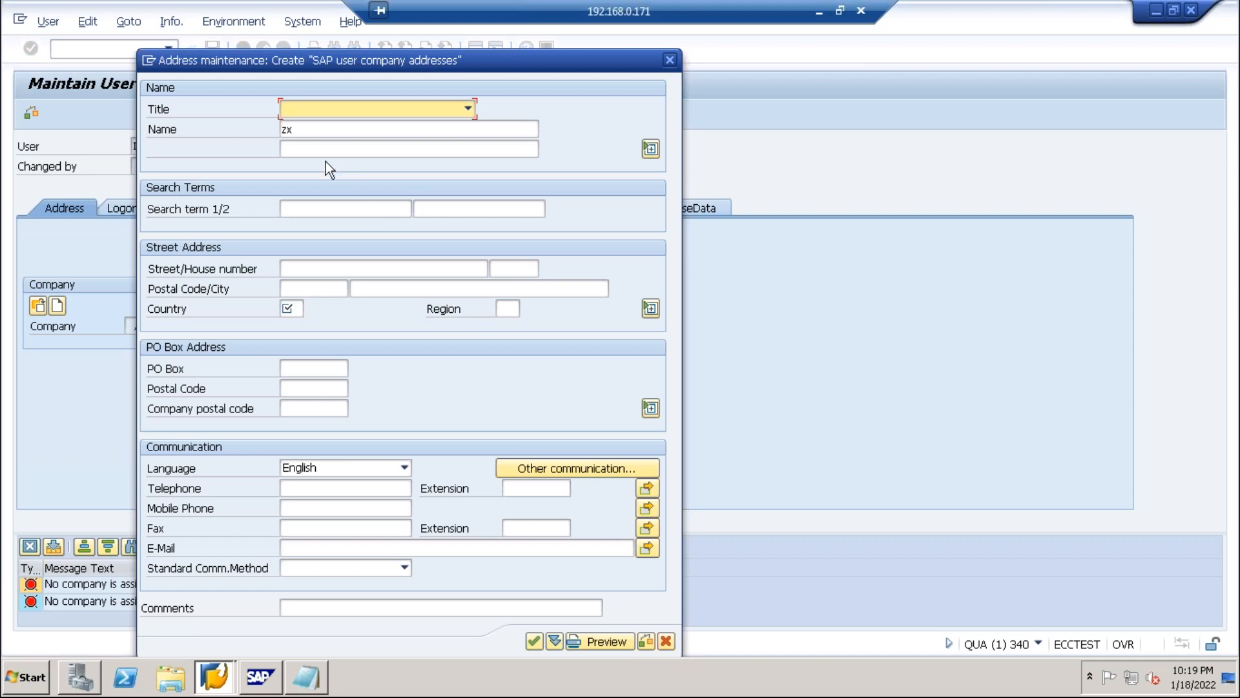
pyautogui.click(468, 108)
pyautogui.click(318, 124)
pyautogui.click(300, 210)
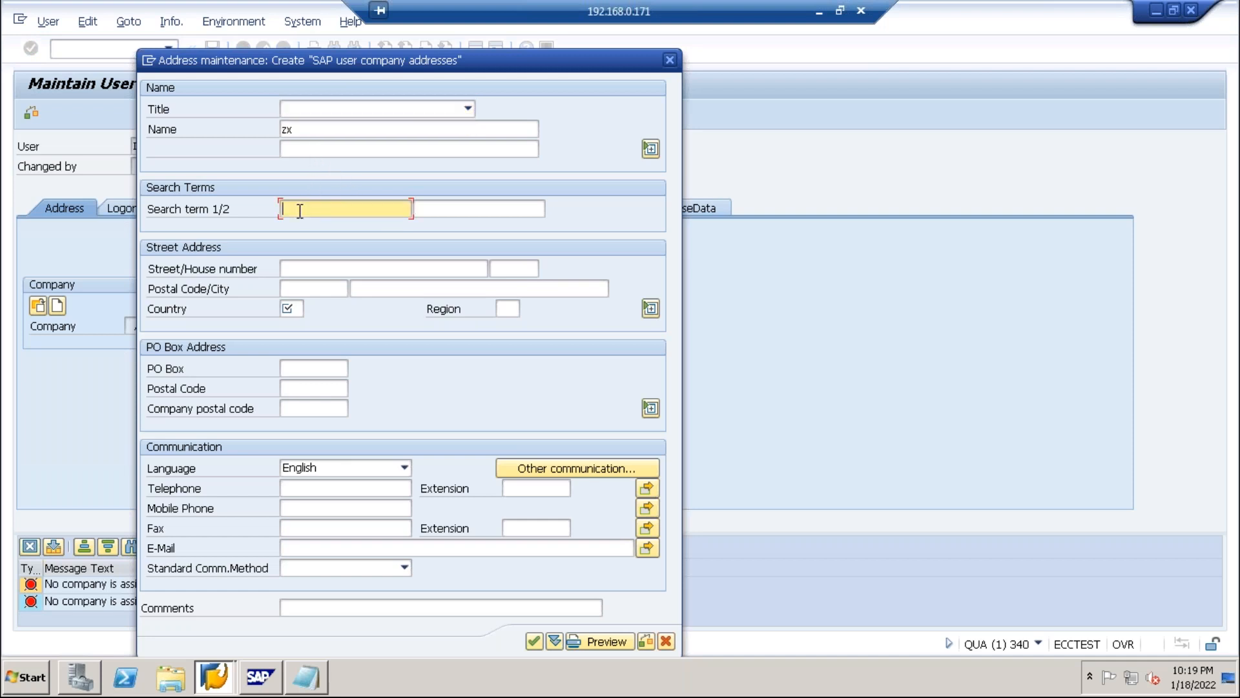
pyautogui.write('22')
pyautogui.click(536, 641)
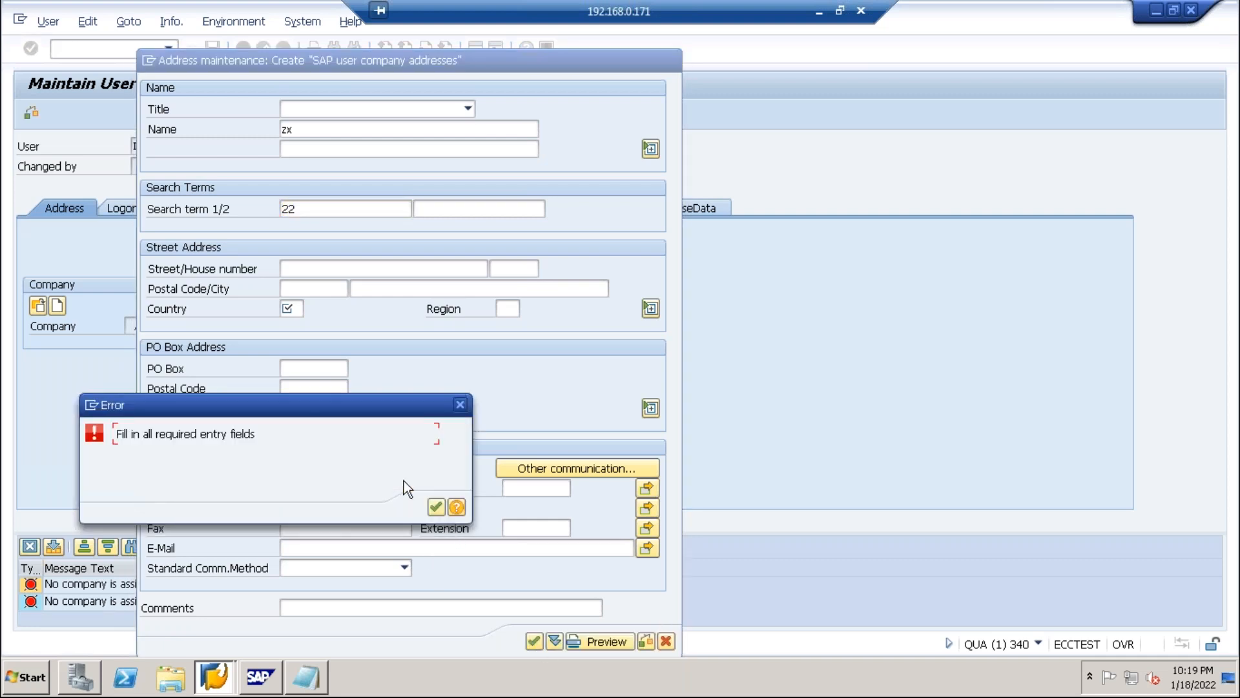
pyautogui.click(434, 505)
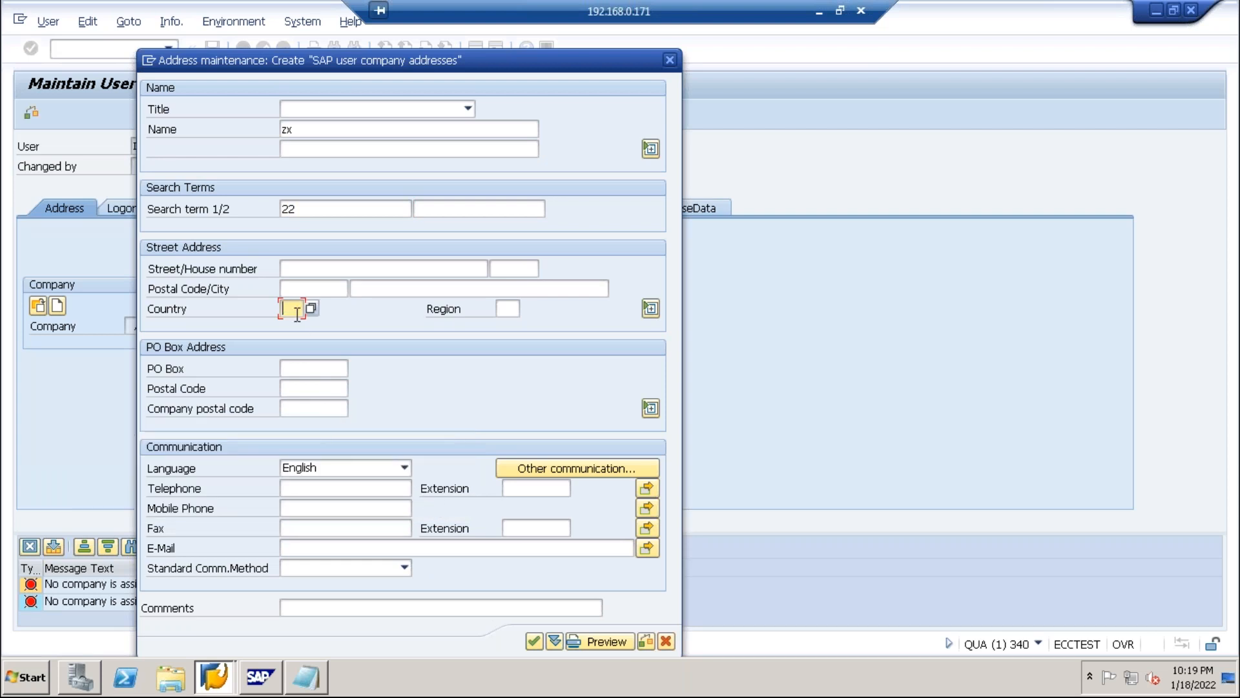
pyautogui.write('I')
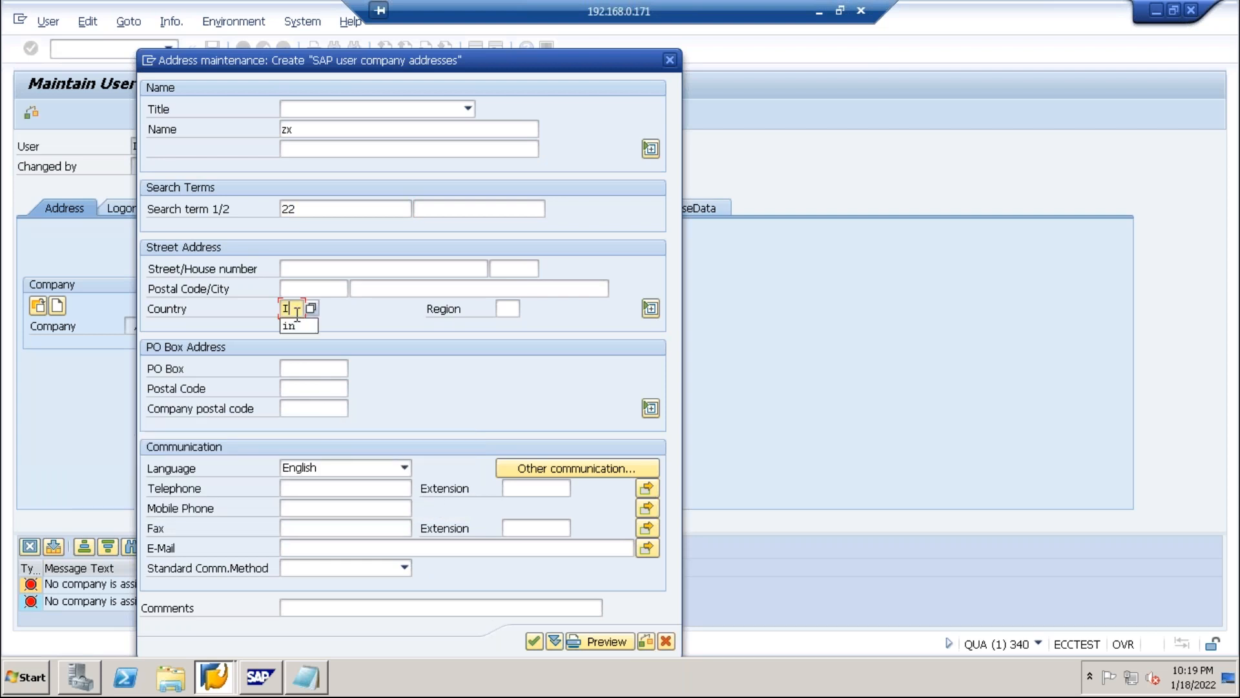
pyautogui.write('ND')
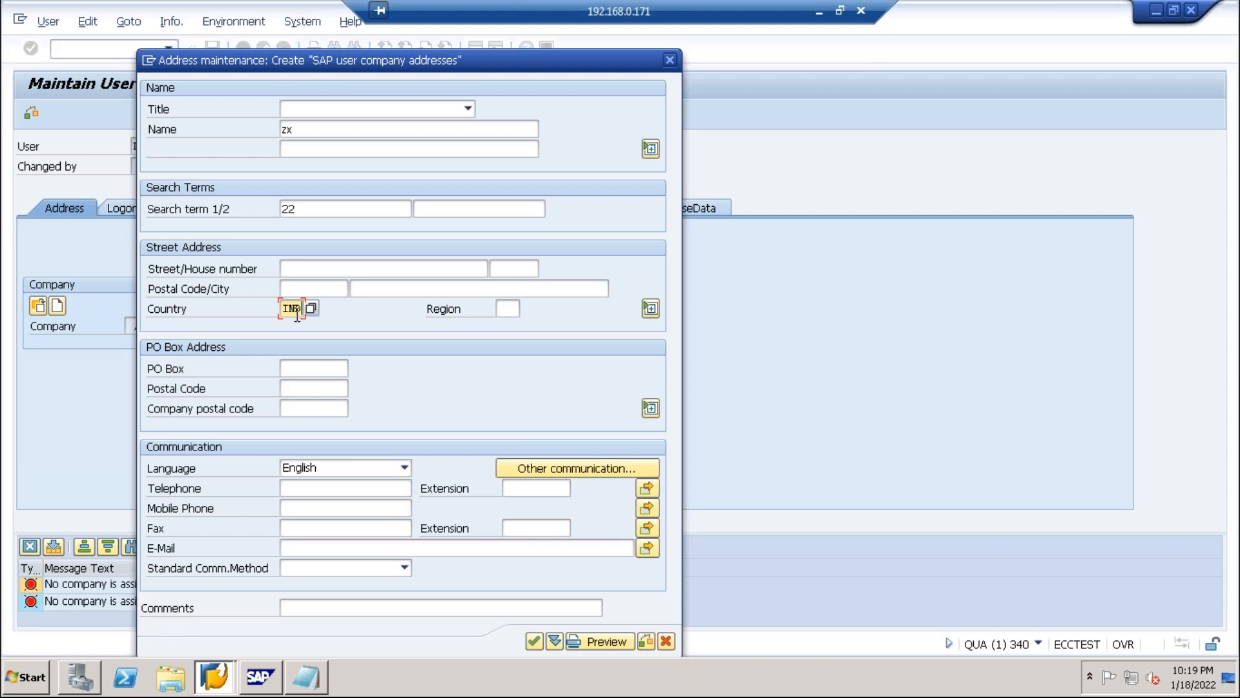
pyautogui.click(308, 310)
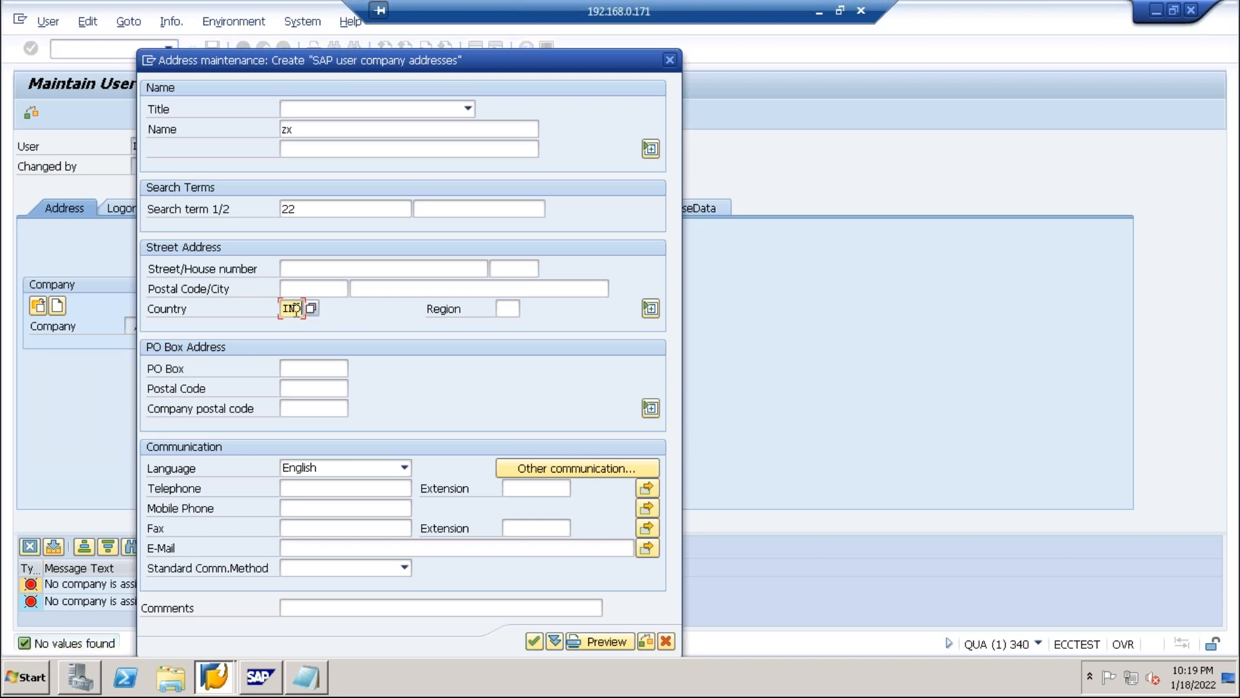
pyautogui.click(531, 643)
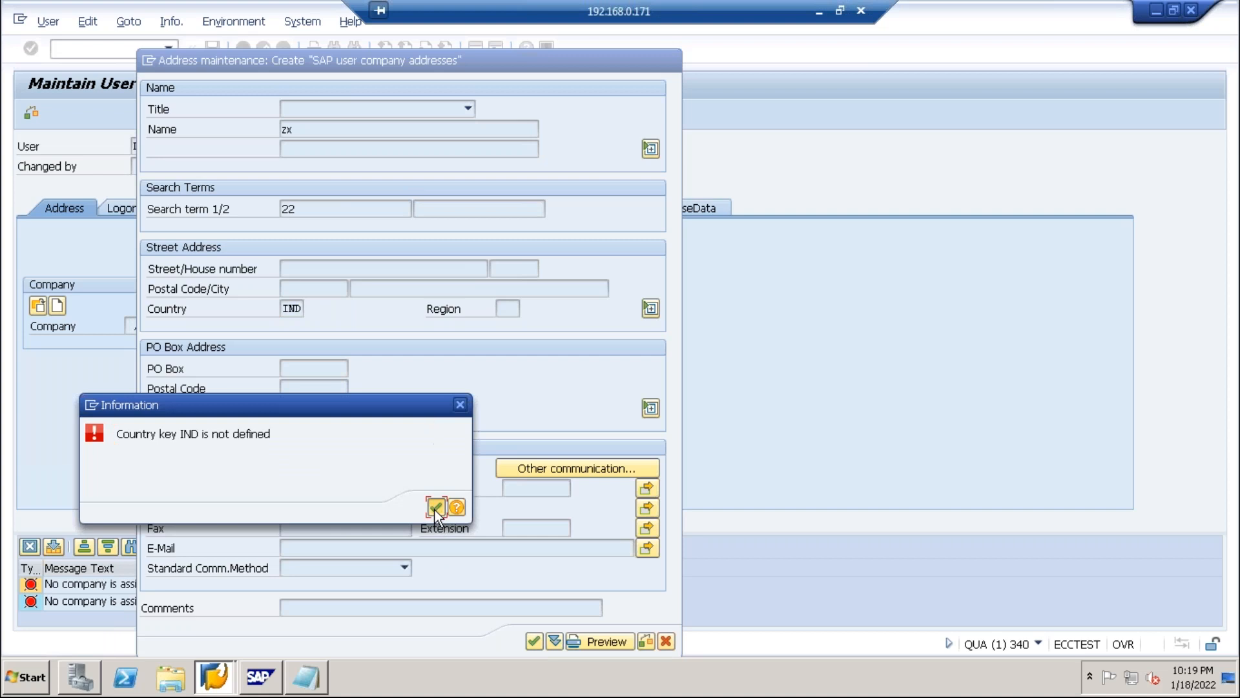
pyautogui.click(435, 508)
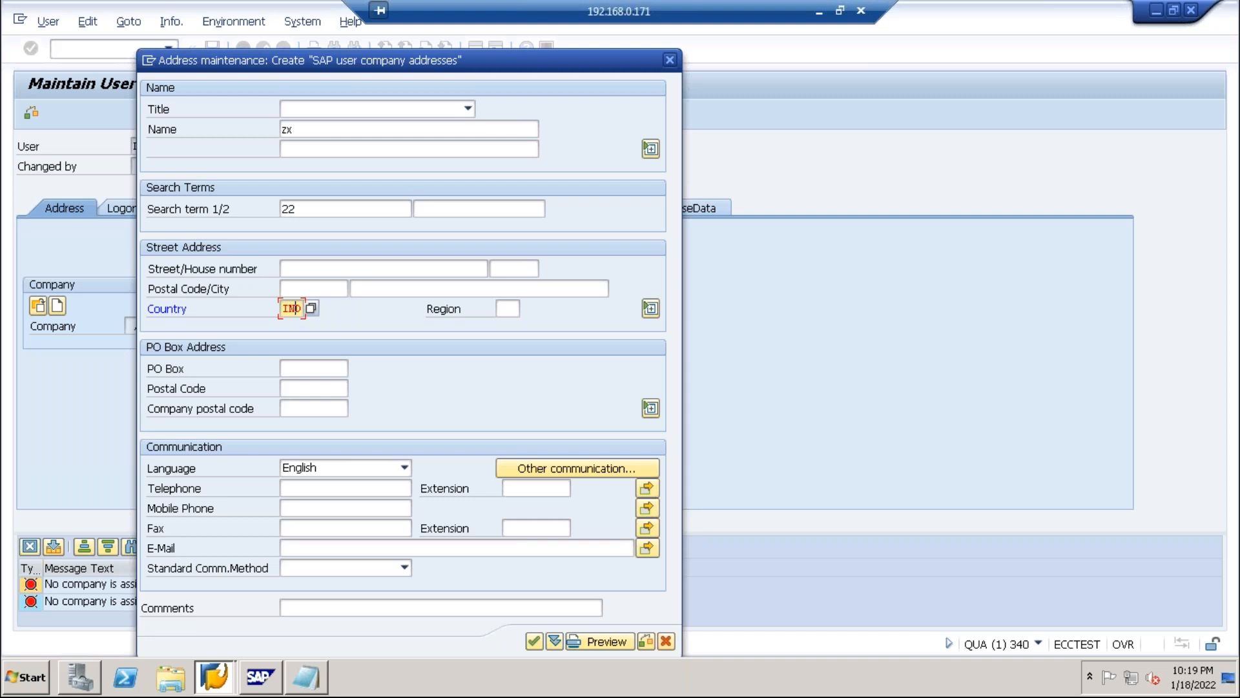
pyautogui.click(312, 309)
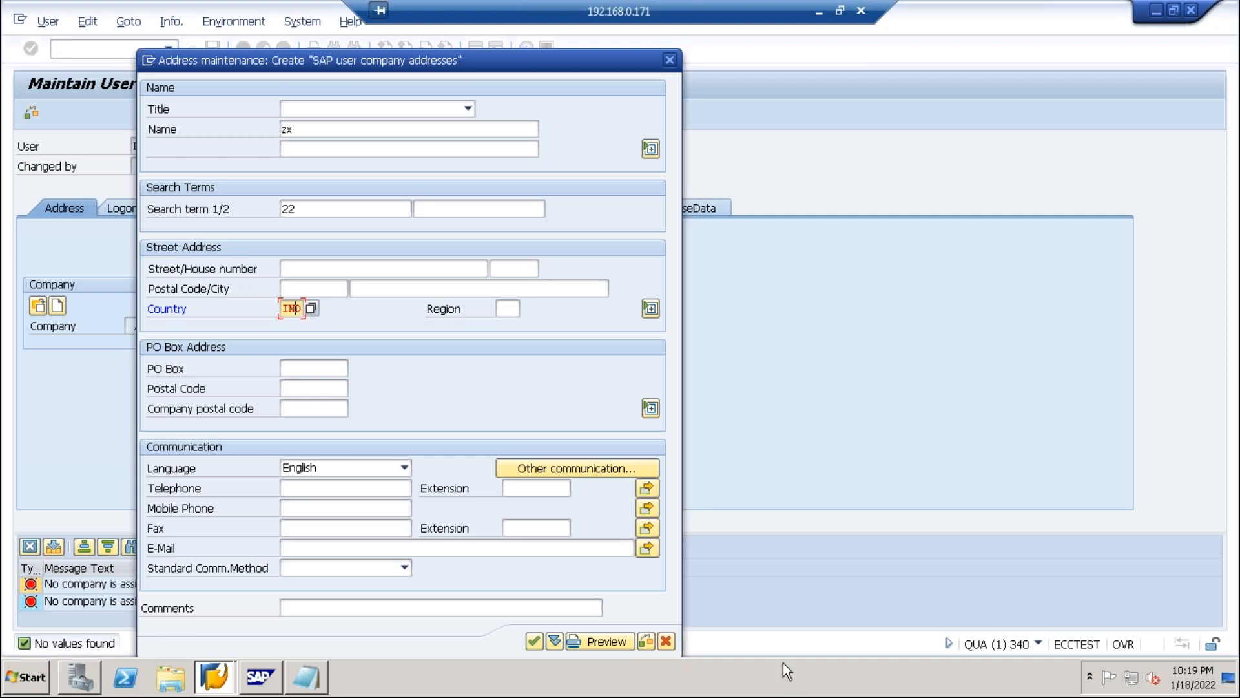
pyautogui.click(662, 640)
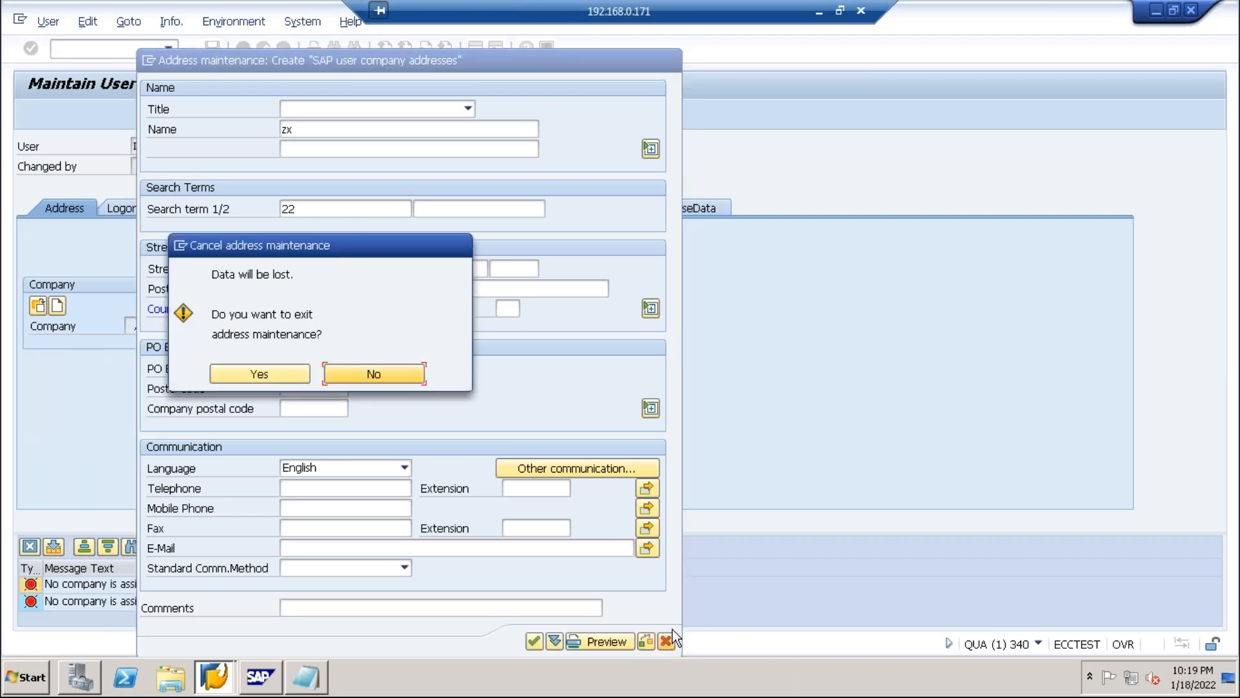
pyautogui.click(243, 376)
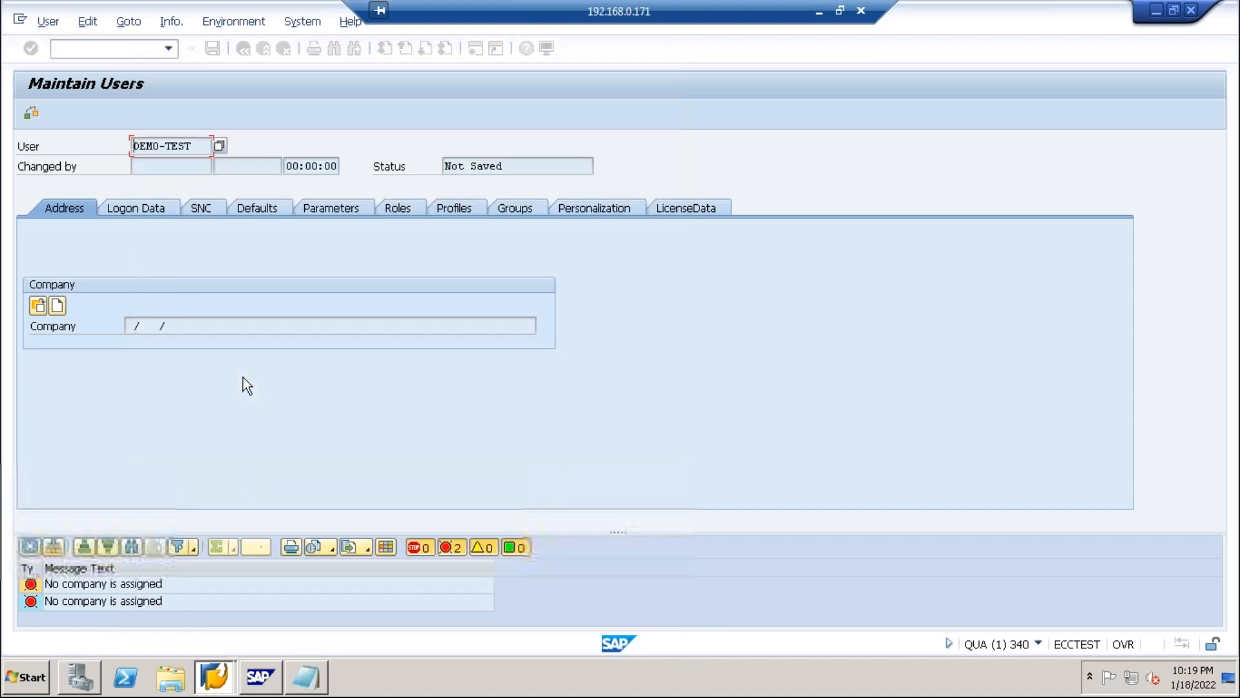
# Browse the Logon Data, SNC, Defaults and Parameters tabs to see parameters SCL and WLC.
pyautogui.click(137, 208)
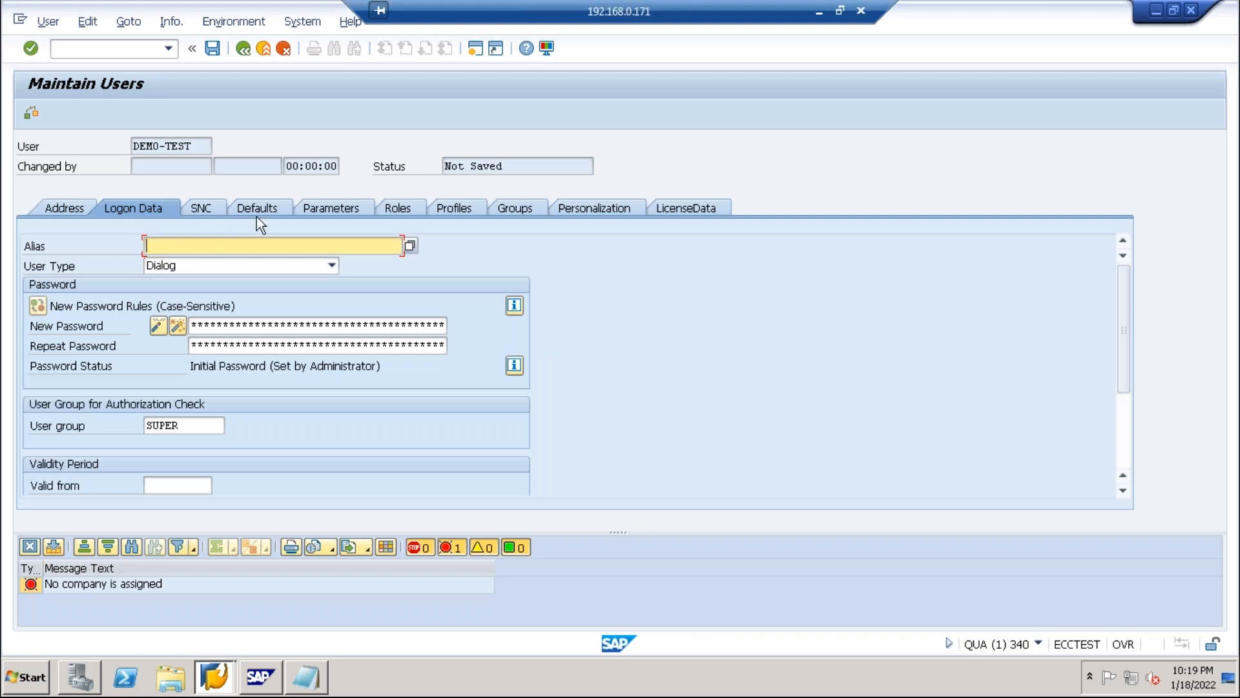
pyautogui.click(215, 210)
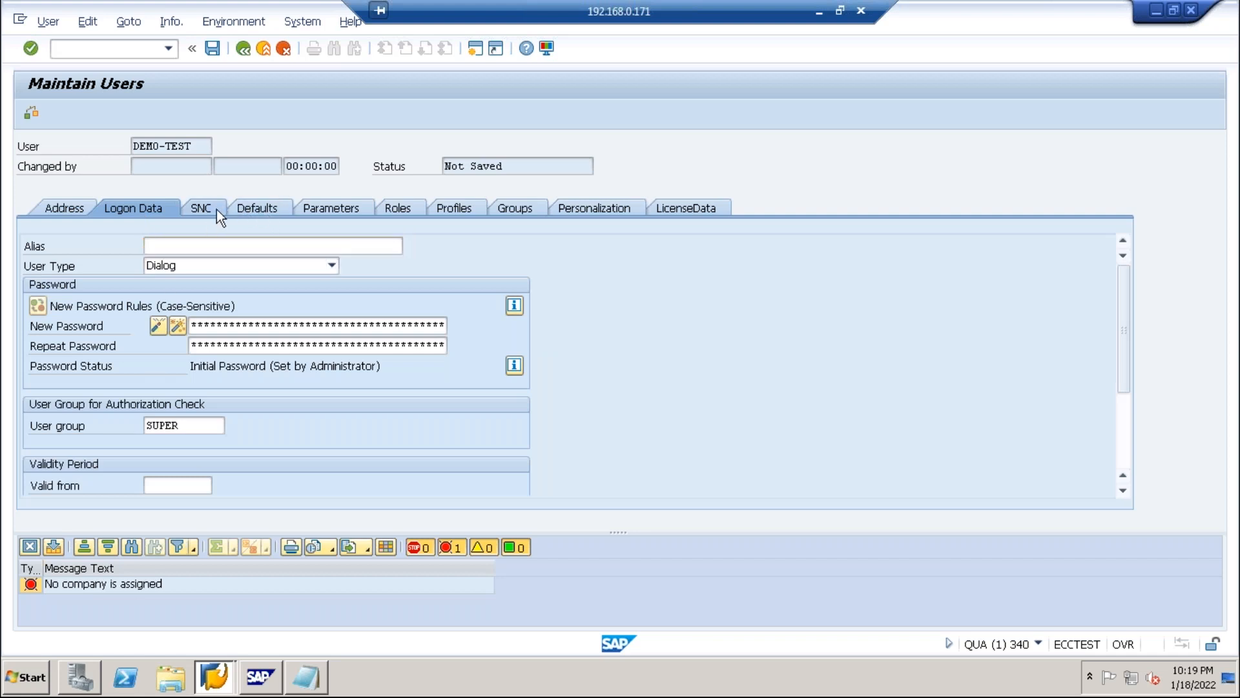
pyautogui.click(258, 208)
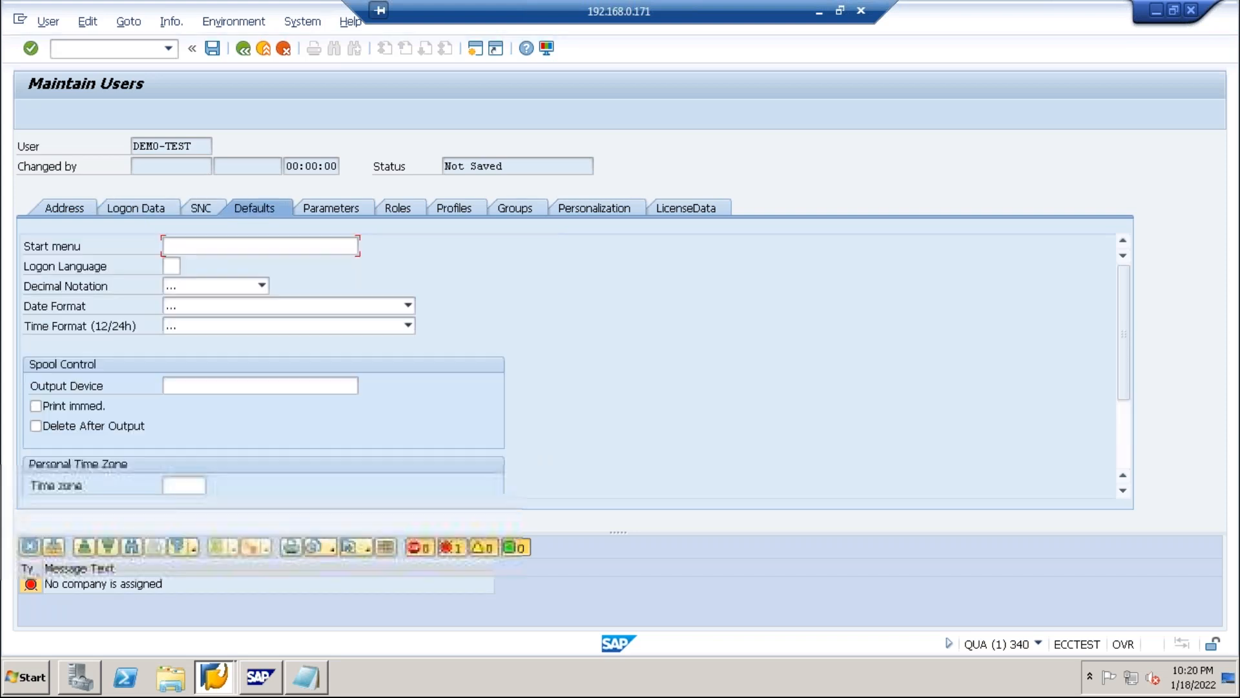
pyautogui.click(355, 204)
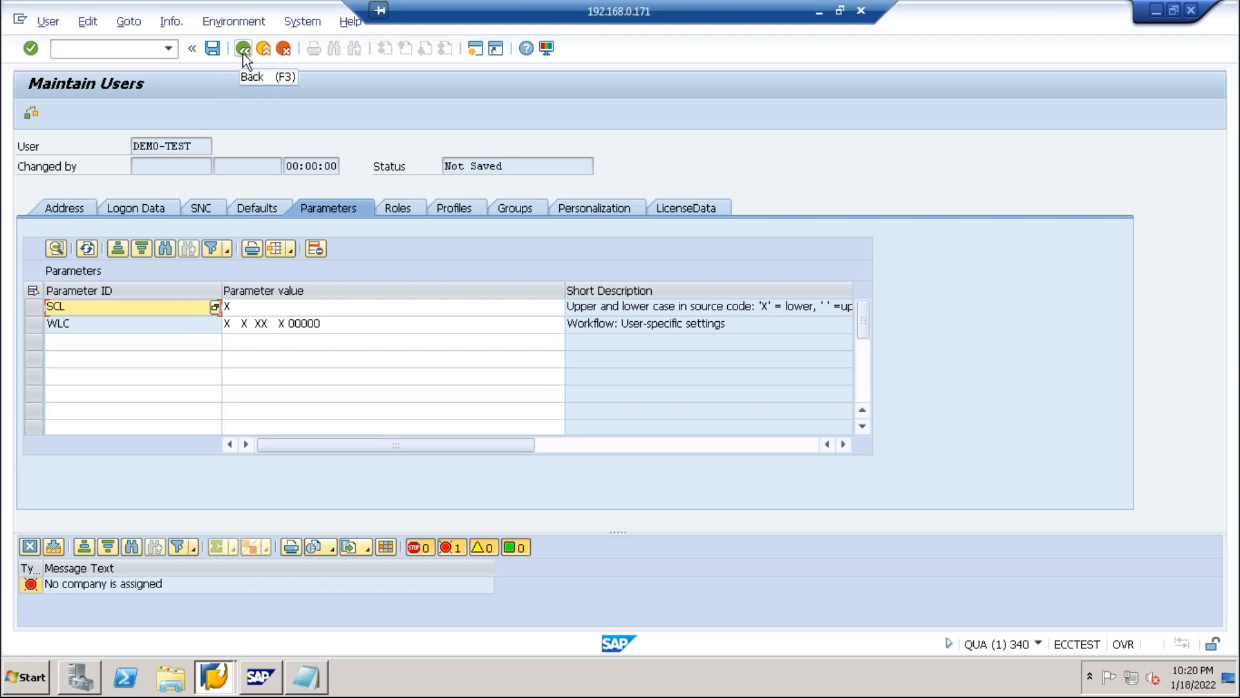
# Copy the user name and bring up the list of open SAP windows.
pyautogui.moveTo(208, 147); pyautogui.dragTo(132, 148)
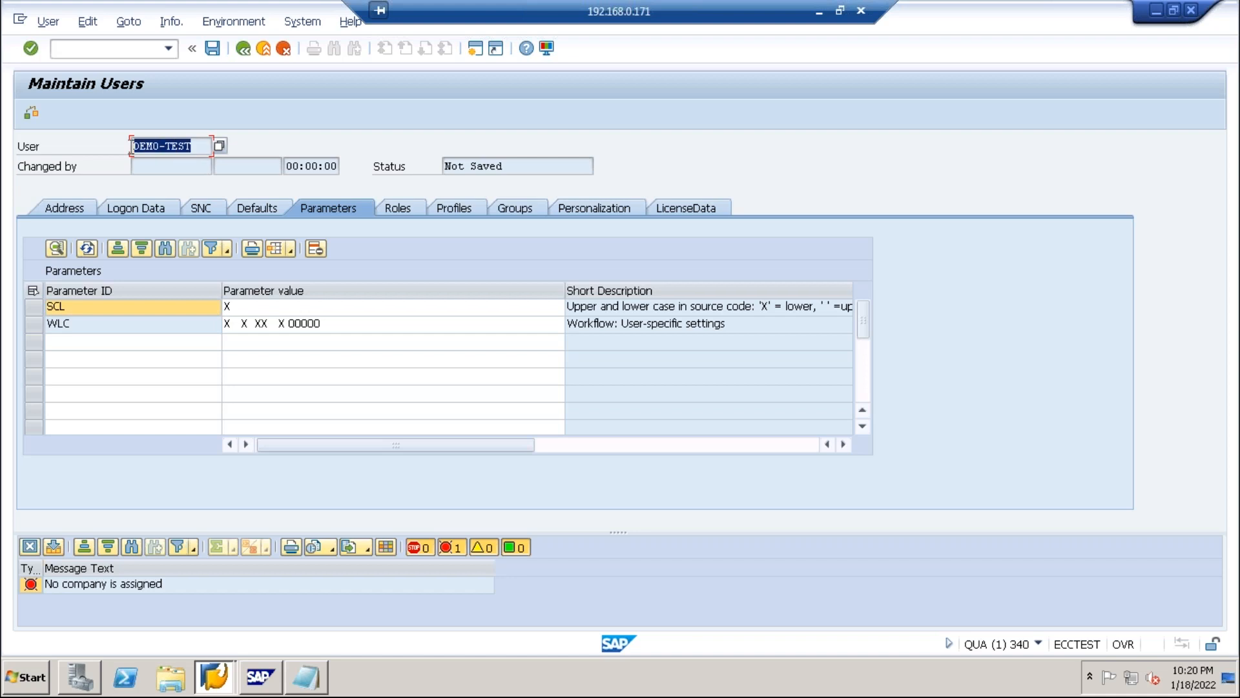
pyautogui.hotkey('ctrl', 'c')
pyautogui.click(214, 676)
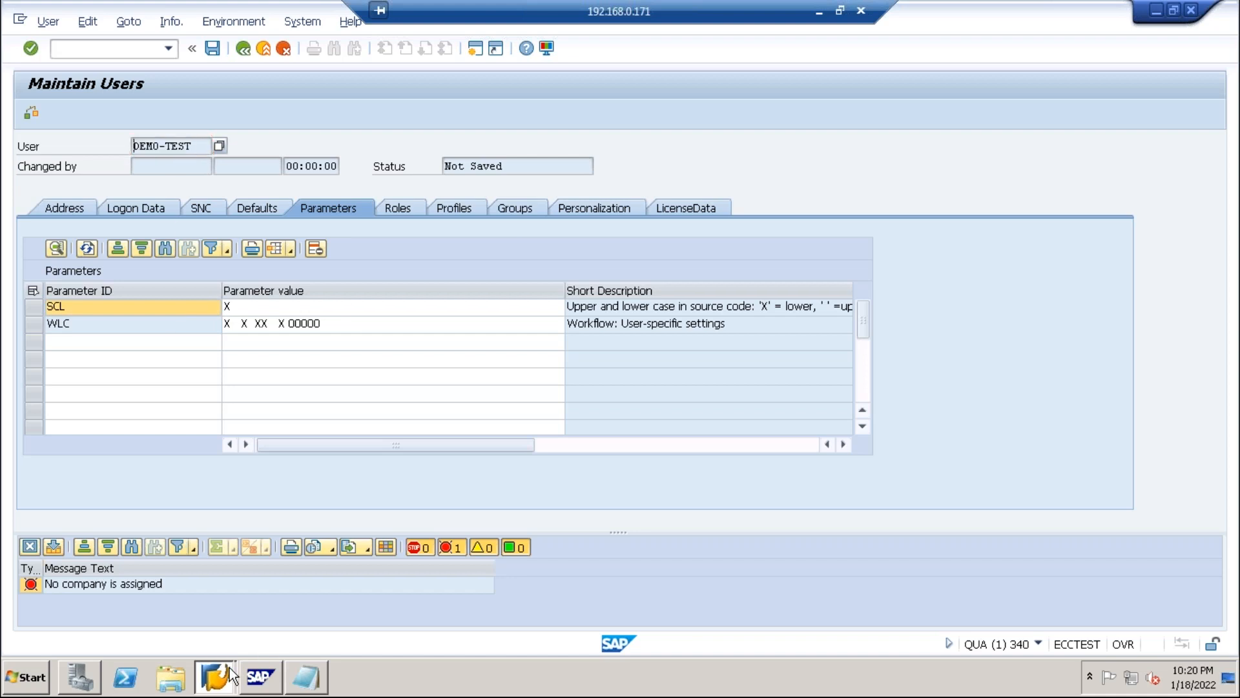
# Open the TEST system logon from SAP Logon and paste in the copied user name.
pyautogui.click(213, 606)
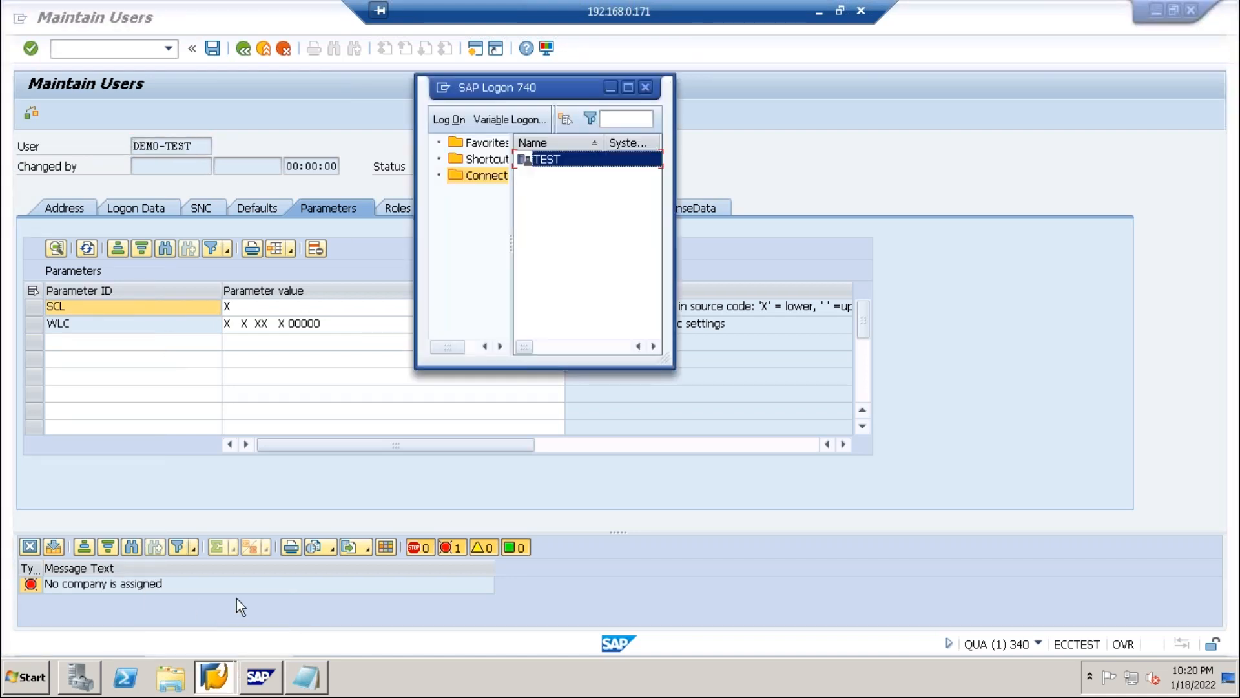
pyautogui.doubleClick(545, 158)
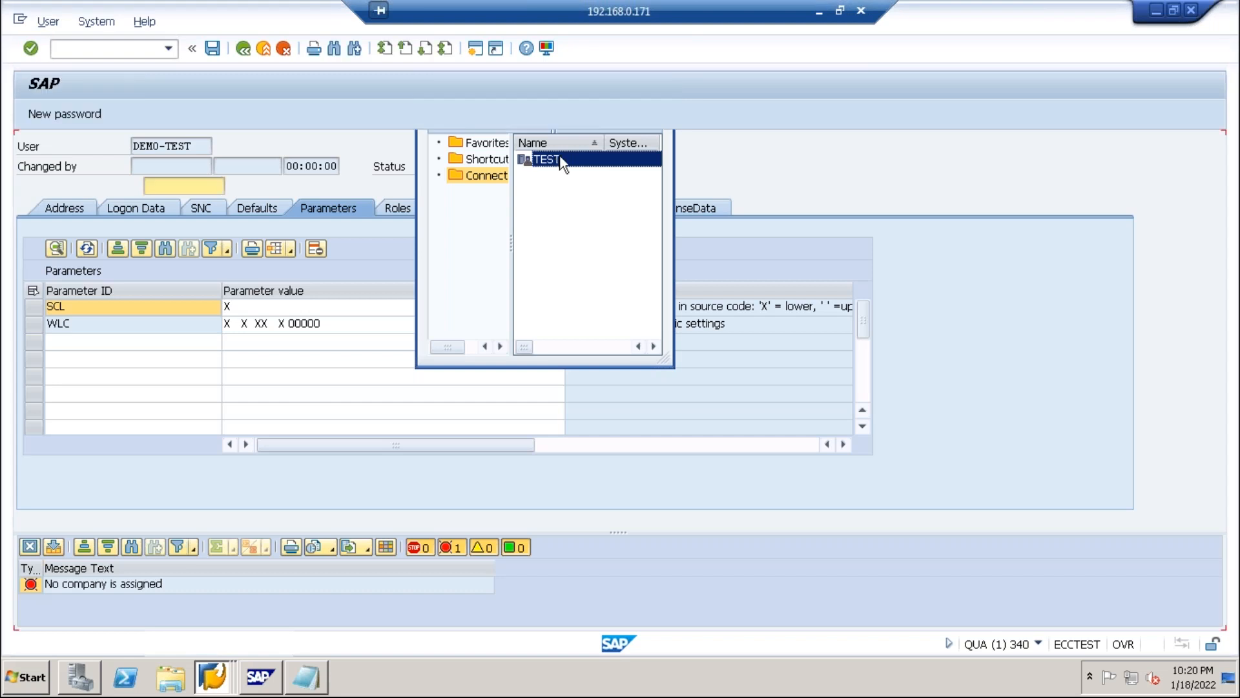
pyautogui.write('v')
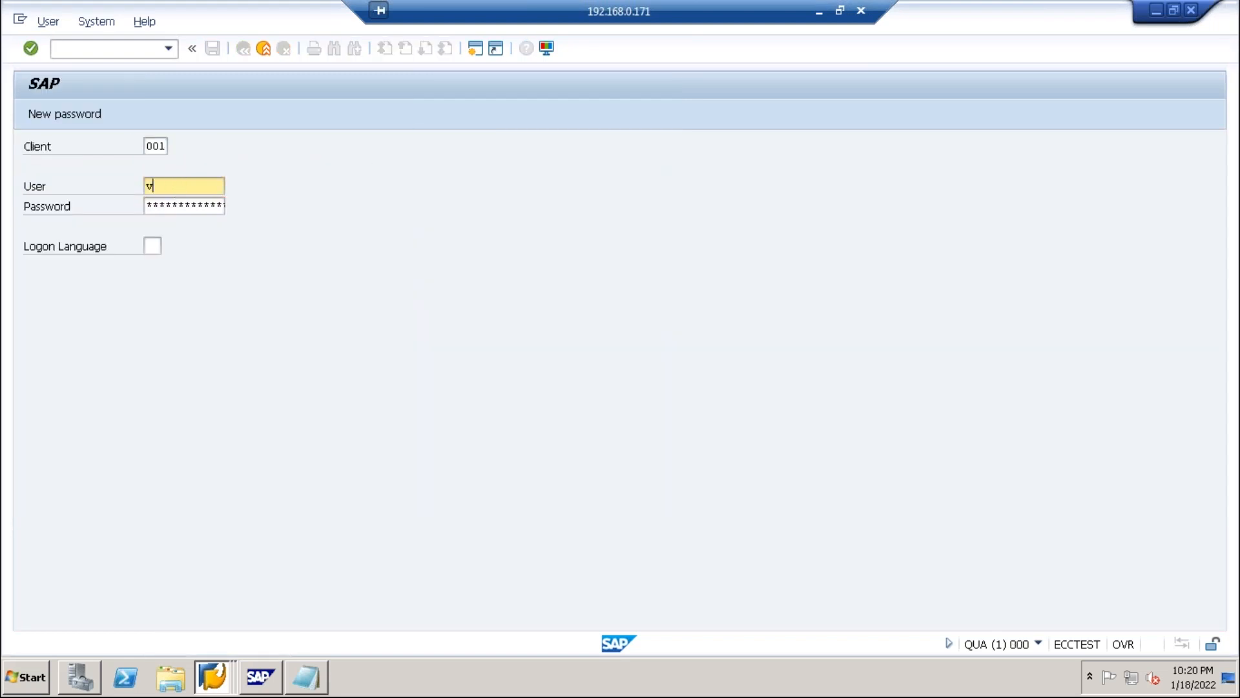
pyautogui.press('BackSpace')
pyautogui.hotkey('ctrl', 'v')
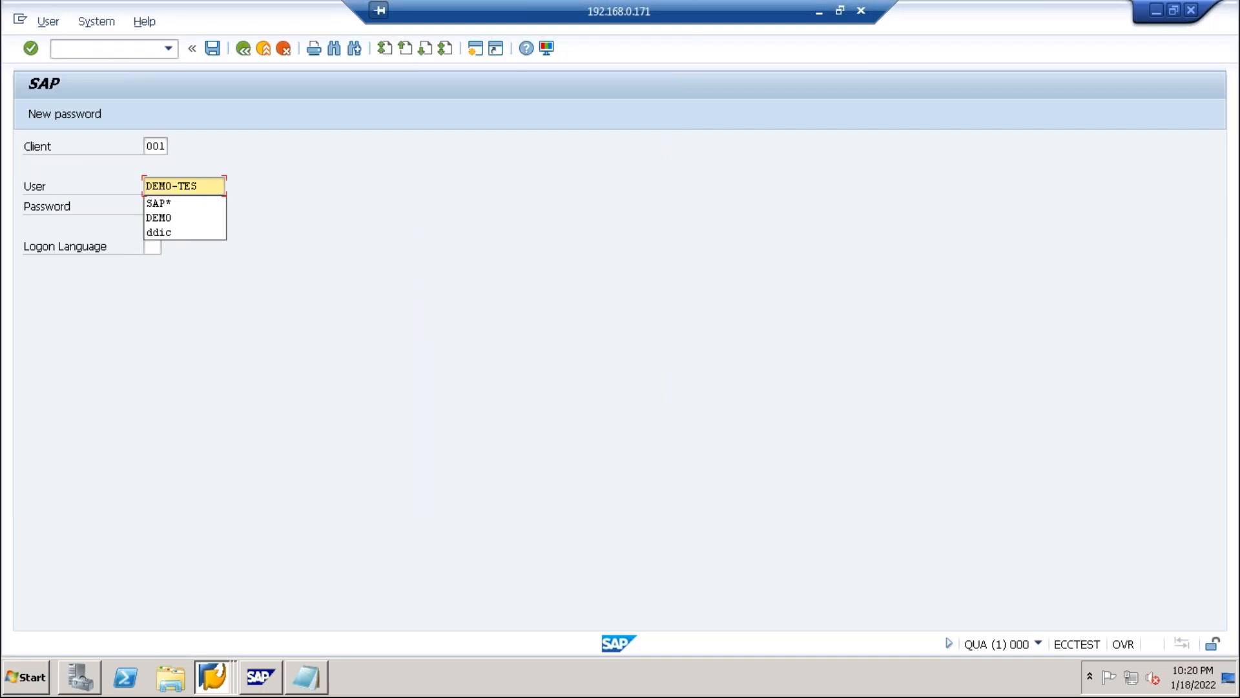
pyautogui.press('Tab')
pyautogui.hotkey('ctrl', 'v')
# Enter the account password and submit the logon, retyping the password once.
pyautogui.write('T')
pyautogui.press('Tab')
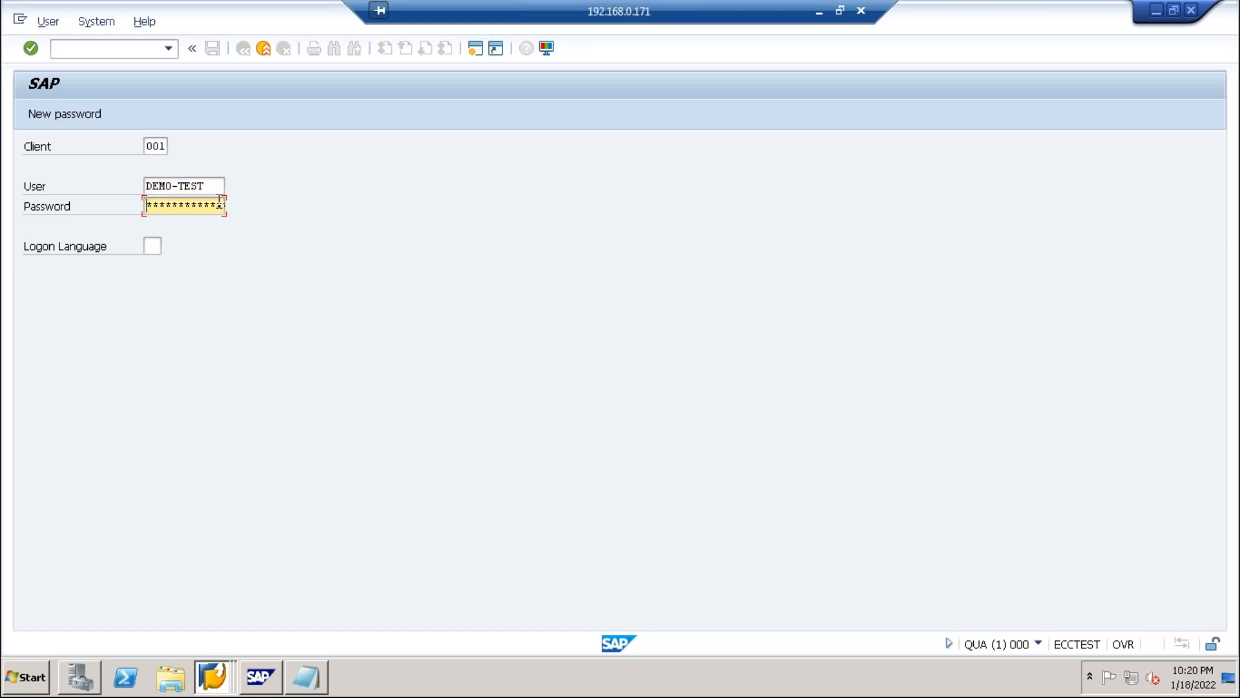
pyautogui.write('******')
pyautogui.press('Return')
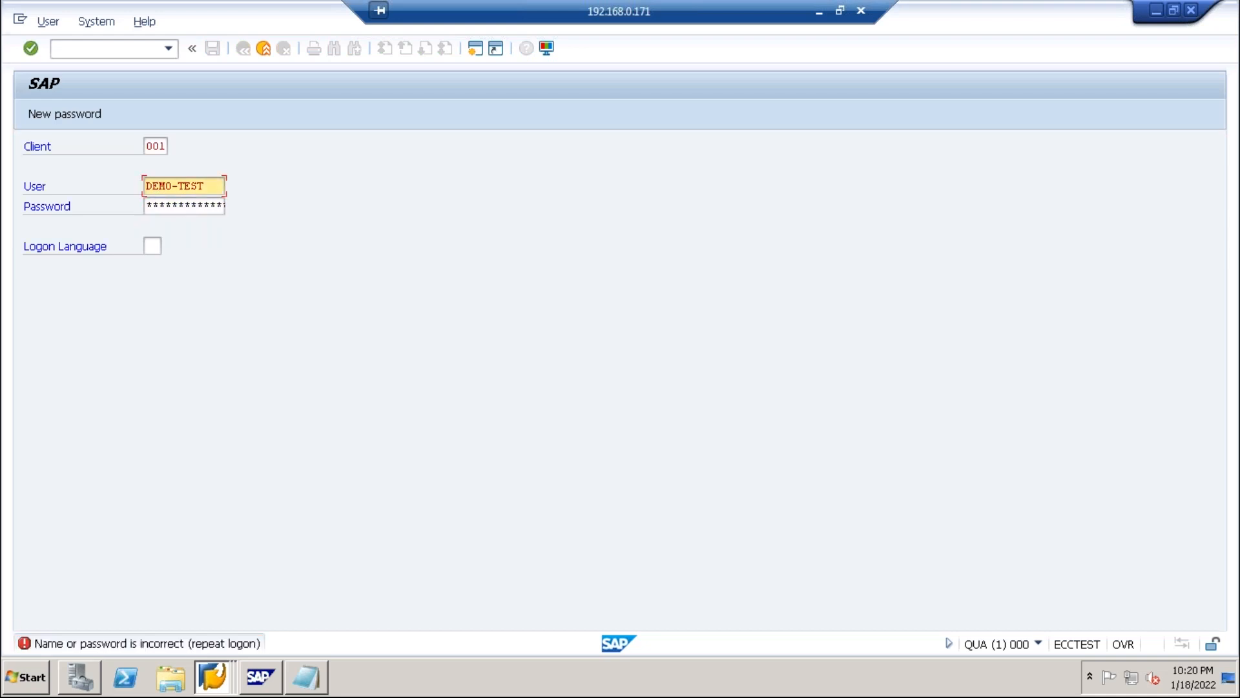
pyautogui.click(199, 206)
pyautogui.write('******')
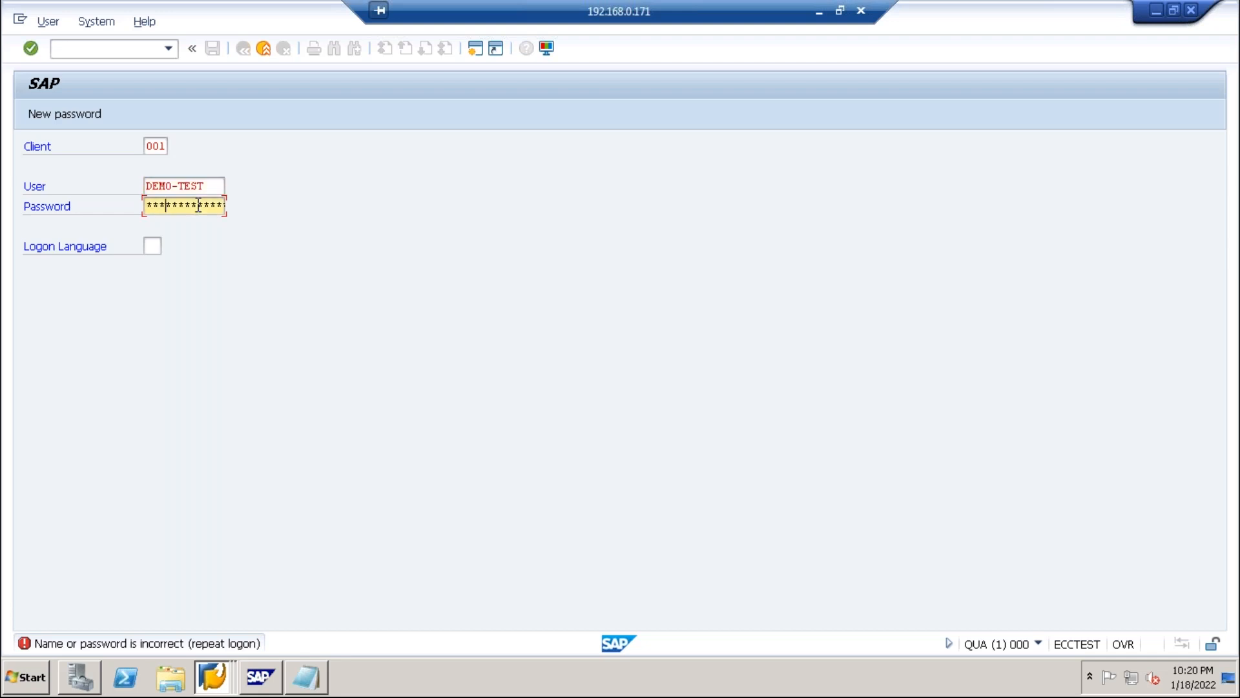
pyautogui.write('**')
pyautogui.press('Return')
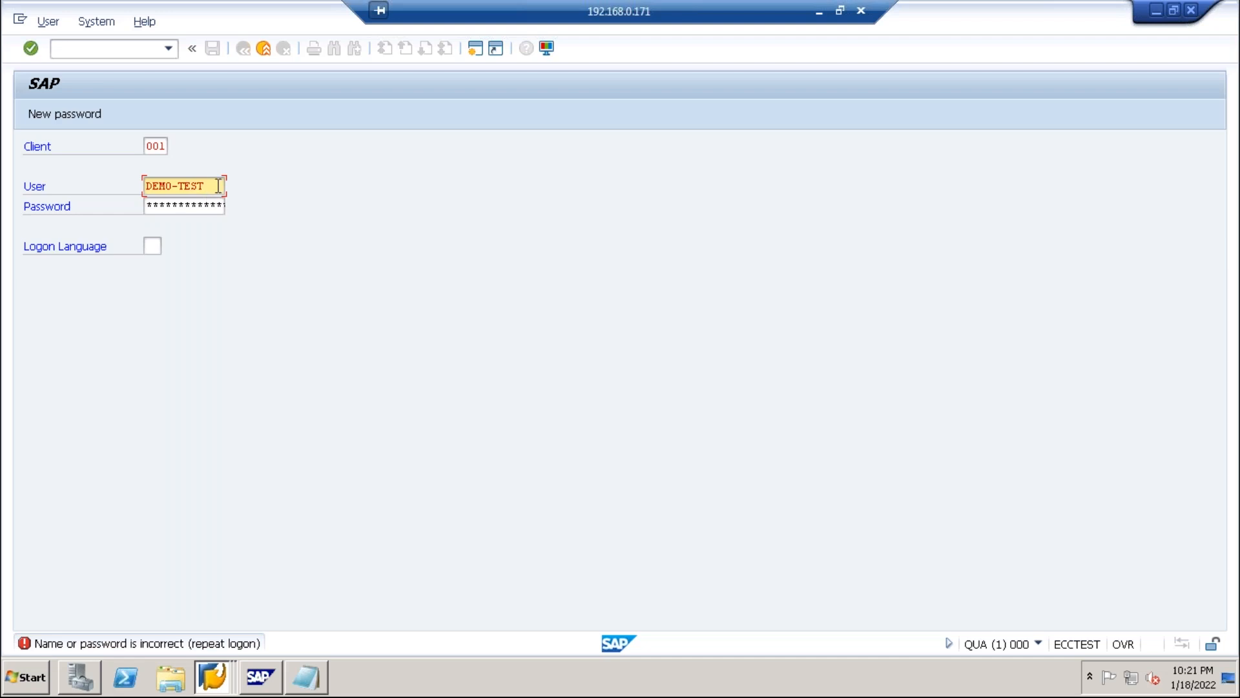
# Log on as a different recent user, continuing and ending any other existing logons.
pyautogui.moveTo(219, 186); pyautogui.dragTo(143, 186)
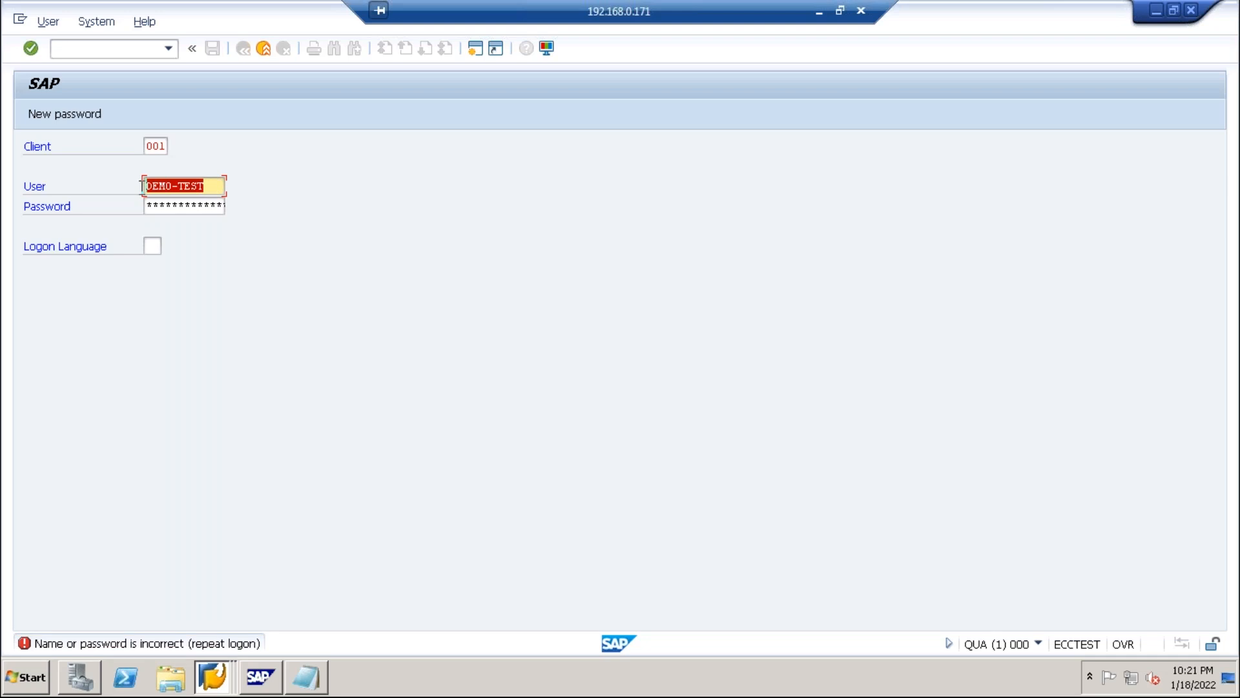
pyautogui.press('BackSpace')
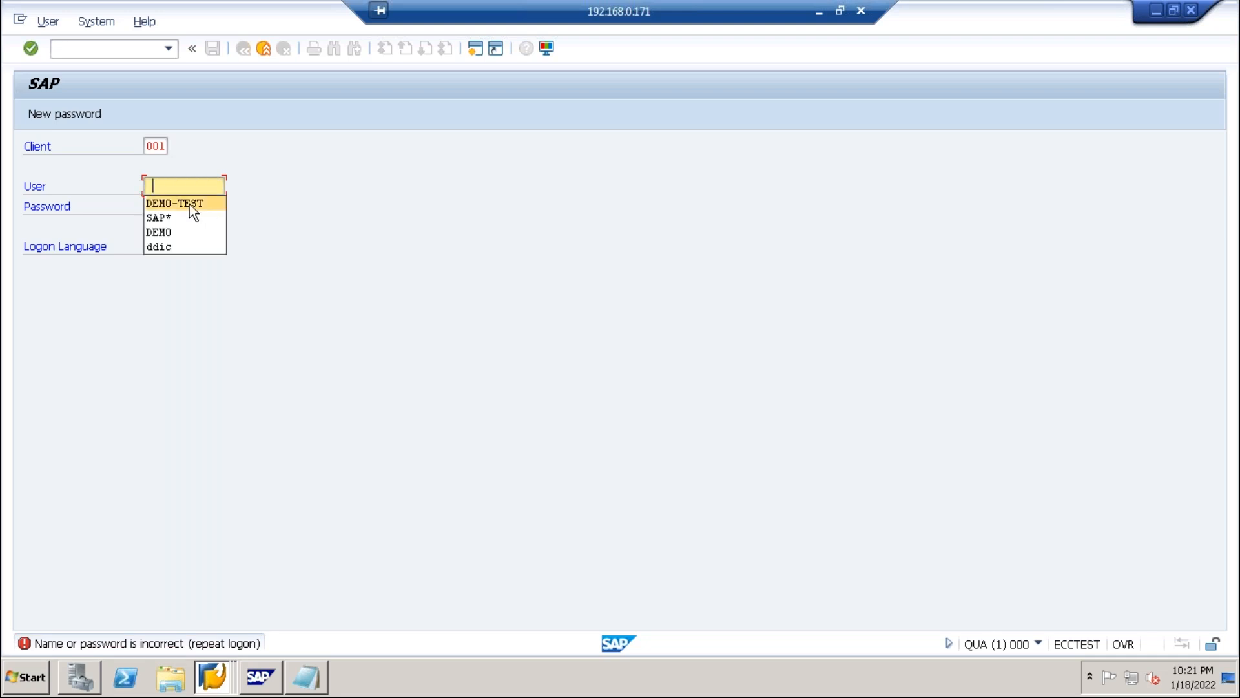
pyautogui.click(160, 231)
pyautogui.click(163, 208)
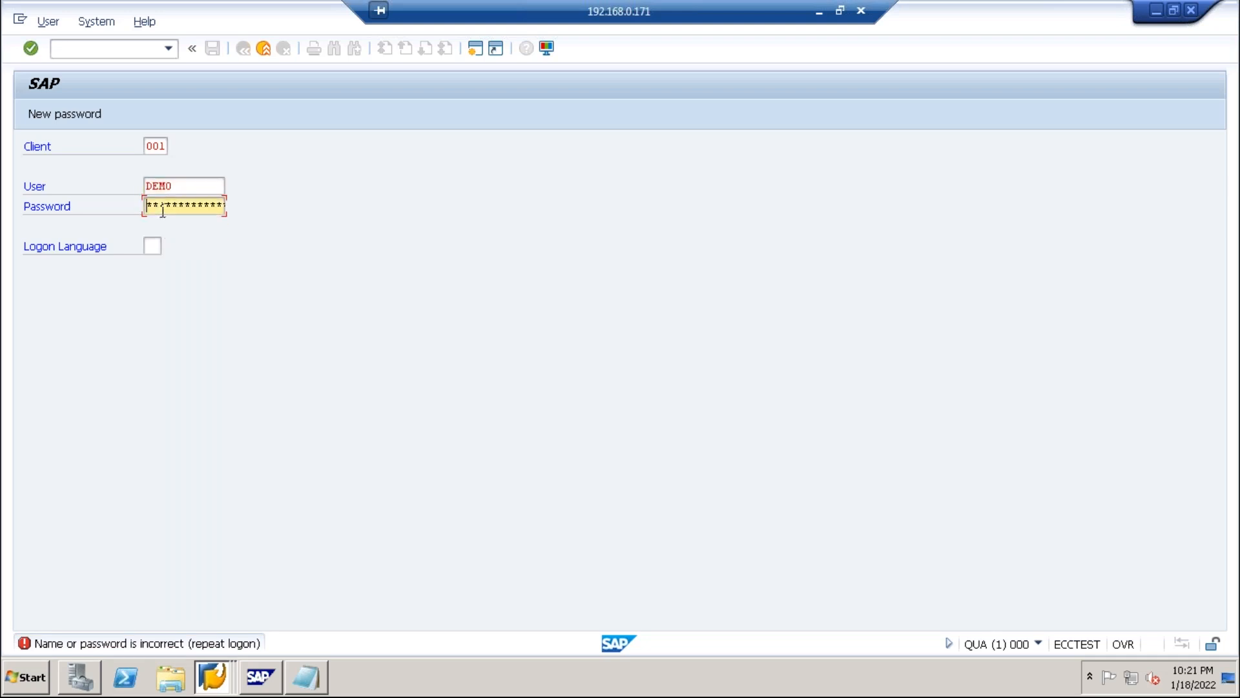
pyautogui.write('**********')
pyautogui.press('Return')
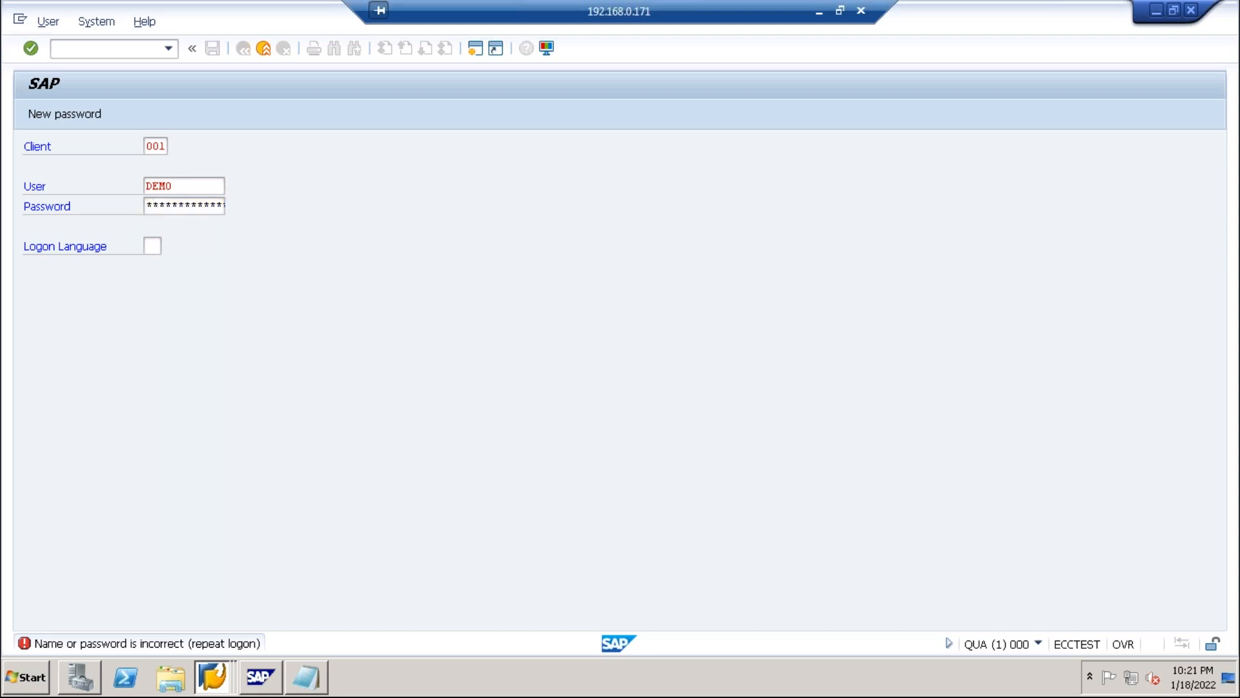
pyautogui.click(186, 430)
# Confirm the multiple-logon dialog and open user maintenance with su01.
pyautogui.click(569, 642)
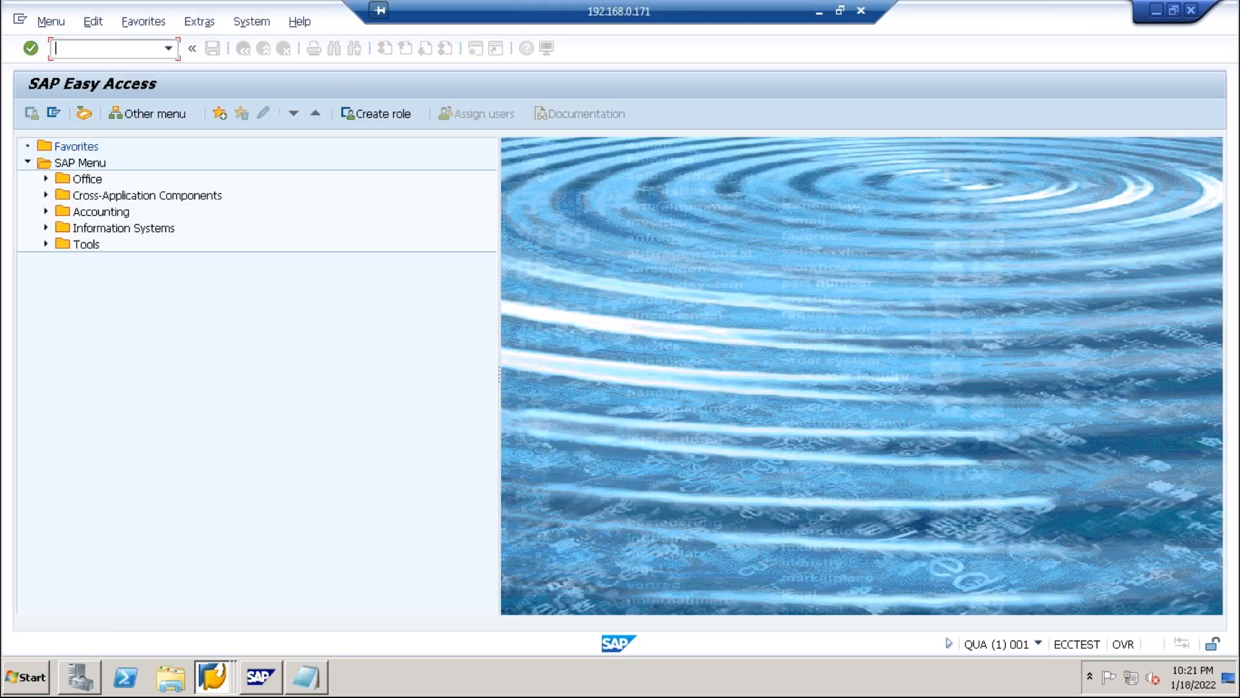
pyautogui.write('su01')
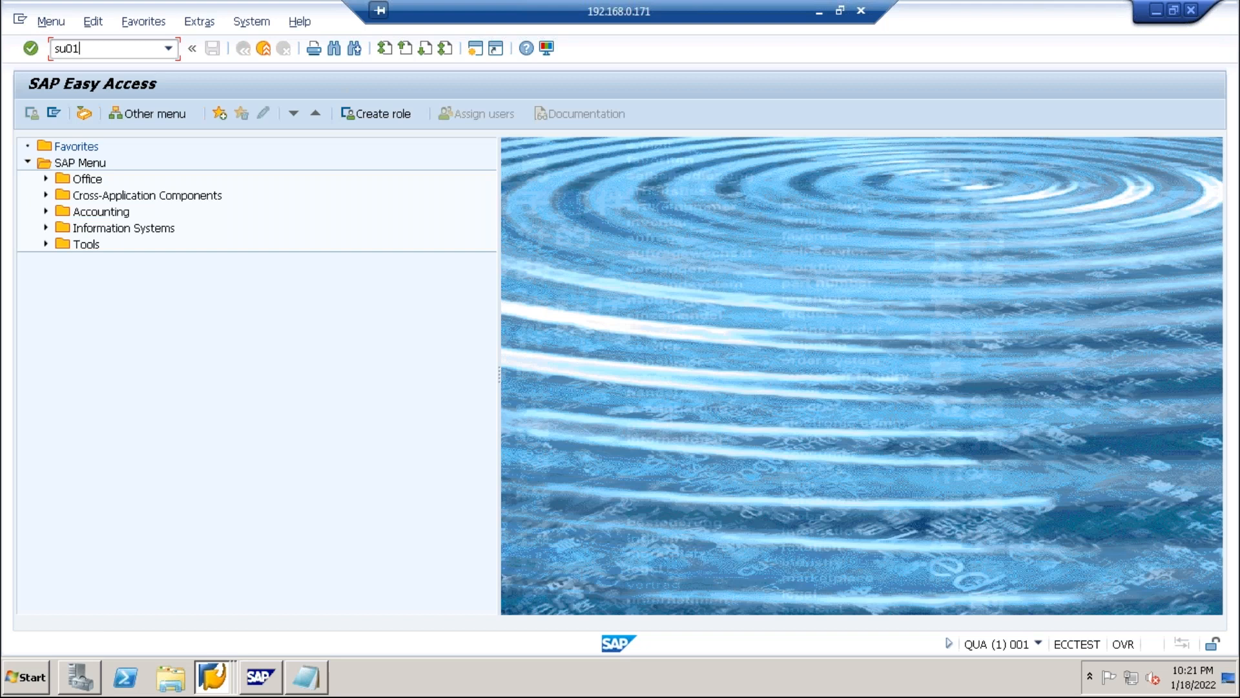
pyautogui.press('Return')
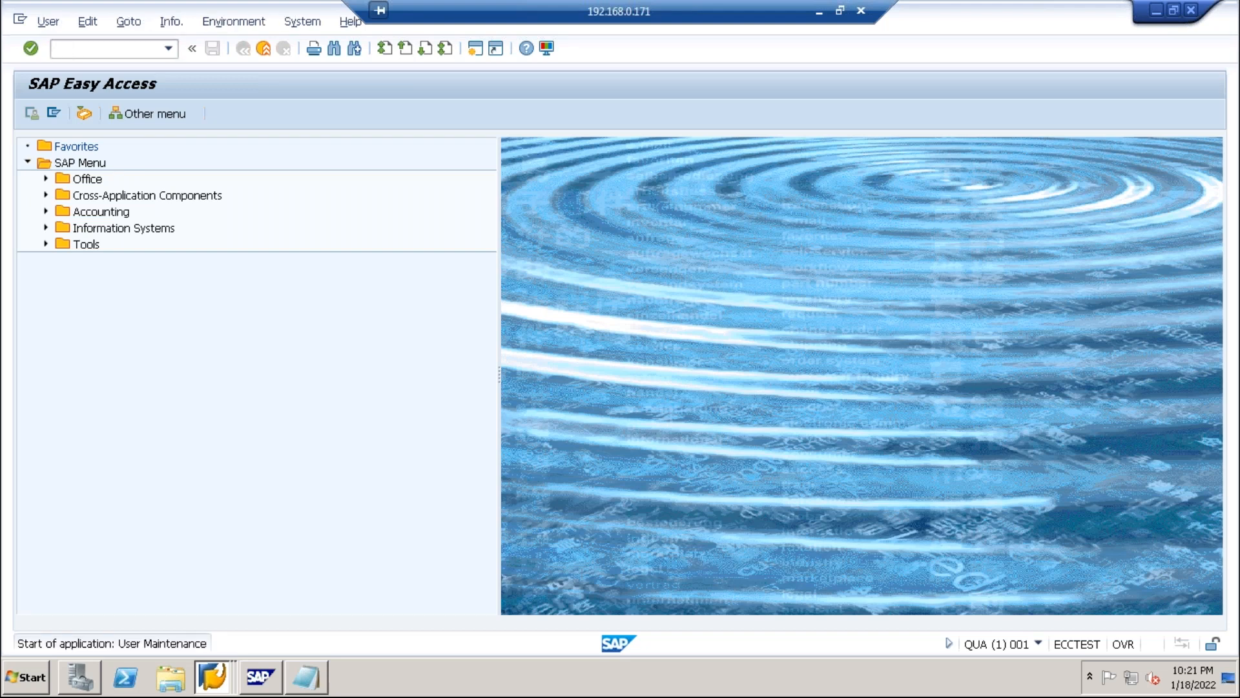
# Pick the demo user, try Create, open it with Change, then go back.
pyautogui.click(119, 164)
pyautogui.click(34, 114)
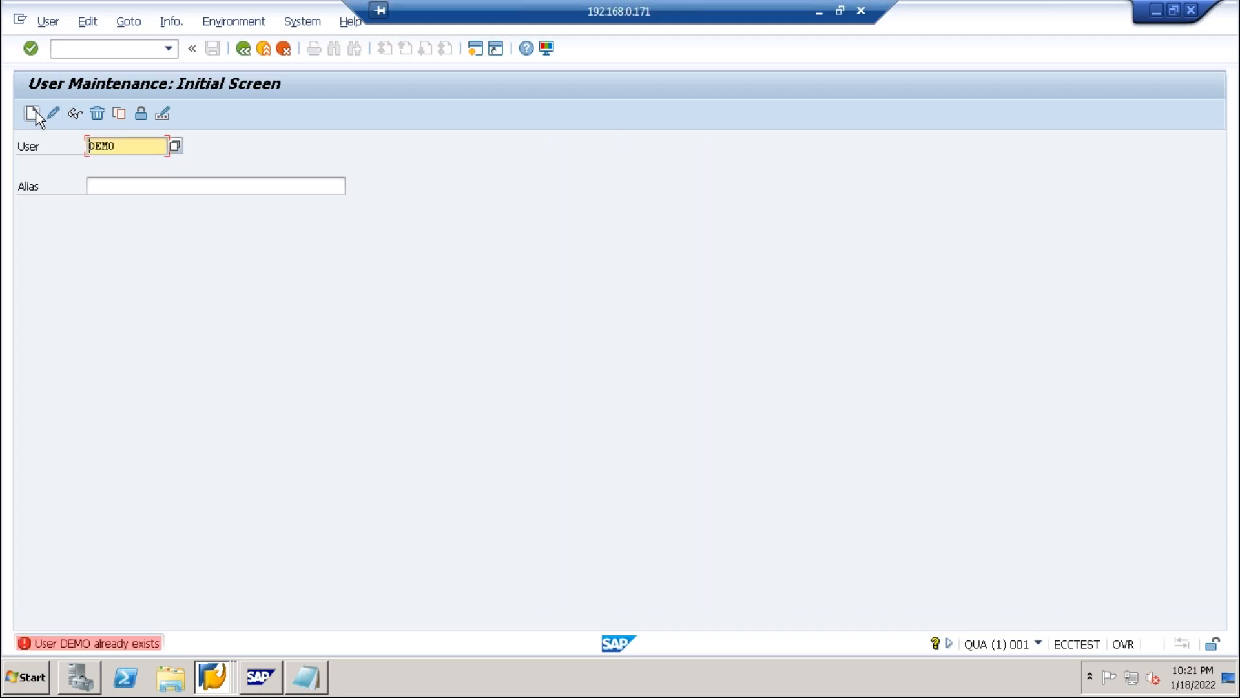
pyautogui.click(54, 113)
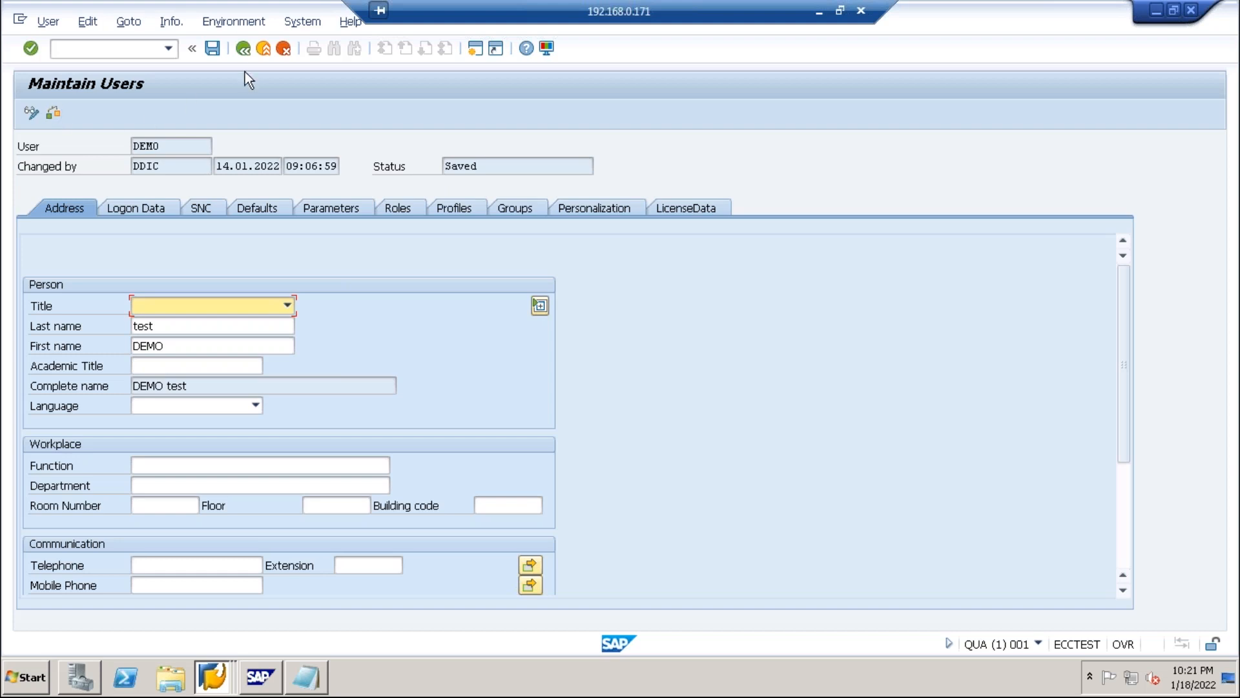
pyautogui.click(246, 52)
# Append '-test' to the user name, then remove its last character.
pyautogui.click(137, 146)
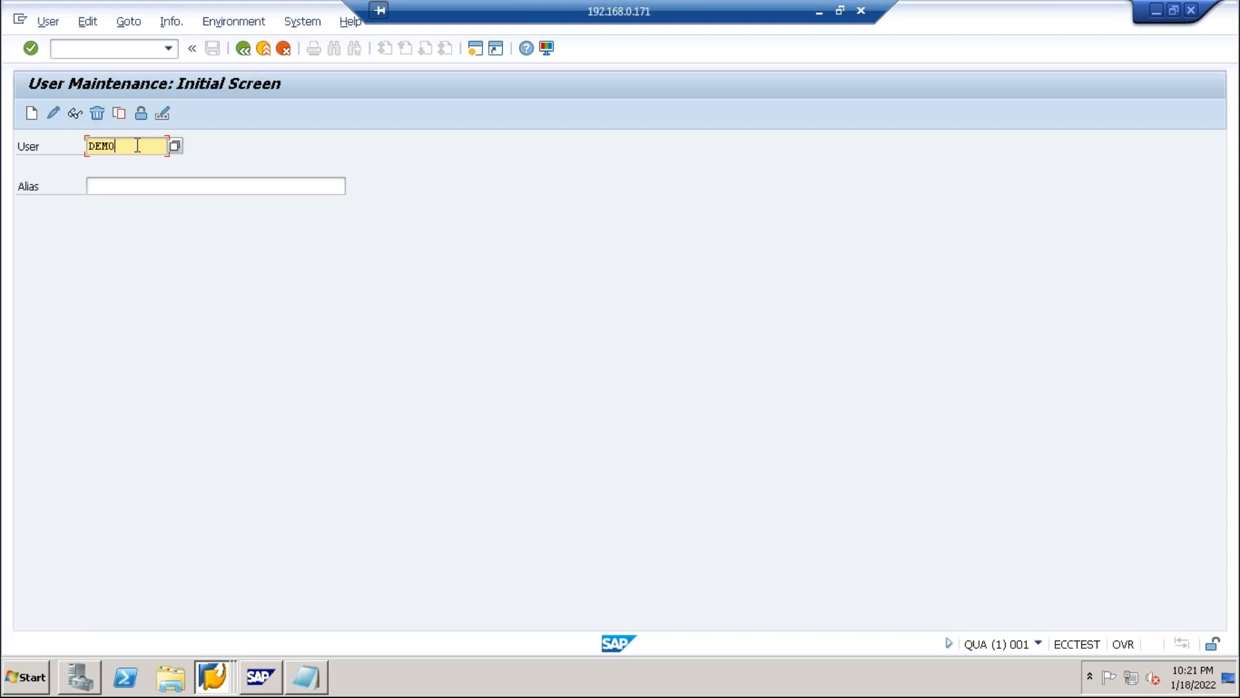
pyautogui.write('-test')
pyautogui.press('BackSpace')
pyautogui.press('BackSpace')
pyautogui.press('BackSpace')
pyautogui.press('BackSpace')
pyautogui.press('BackSpace')
pyautogui.press('BackSpace')
pyautogui.press('BackSpace')
pyautogui.press('BackSpace')
pyautogui.press('BackSpace')
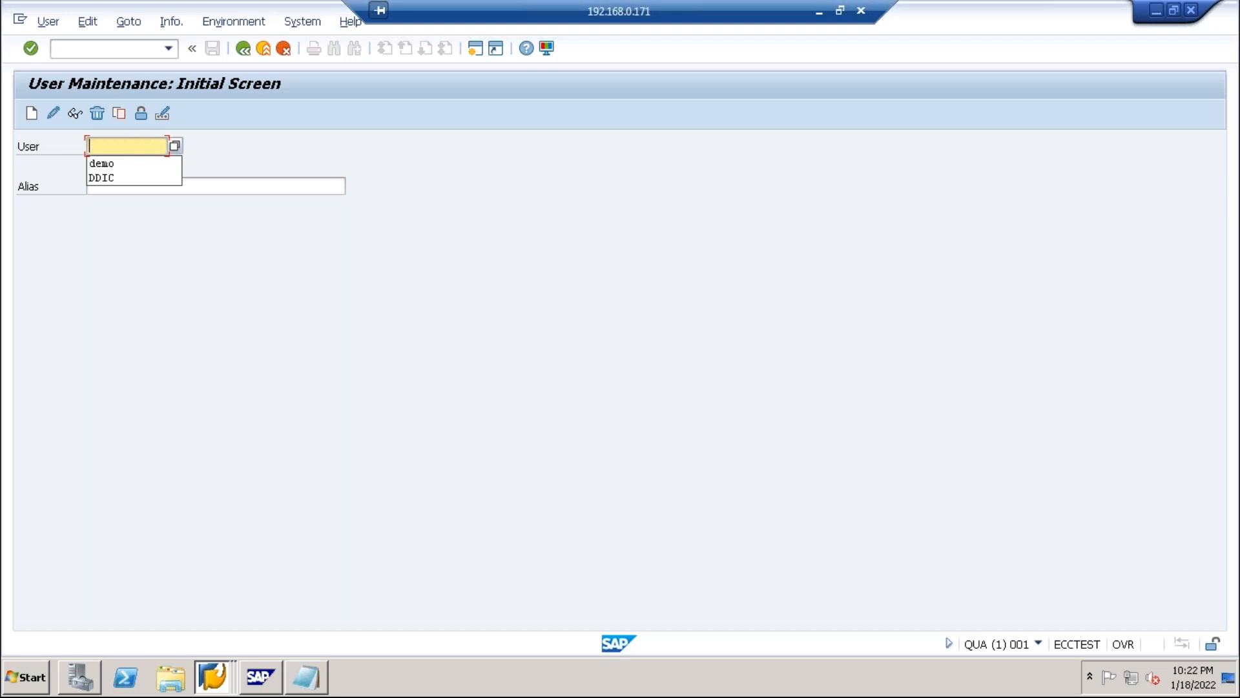
# Copy the system user DDIC to a new user named DEMO-test.
pyautogui.press('Down')
pyautogui.press('Down')
pyautogui.press('Return')
pyautogui.click(117, 114)
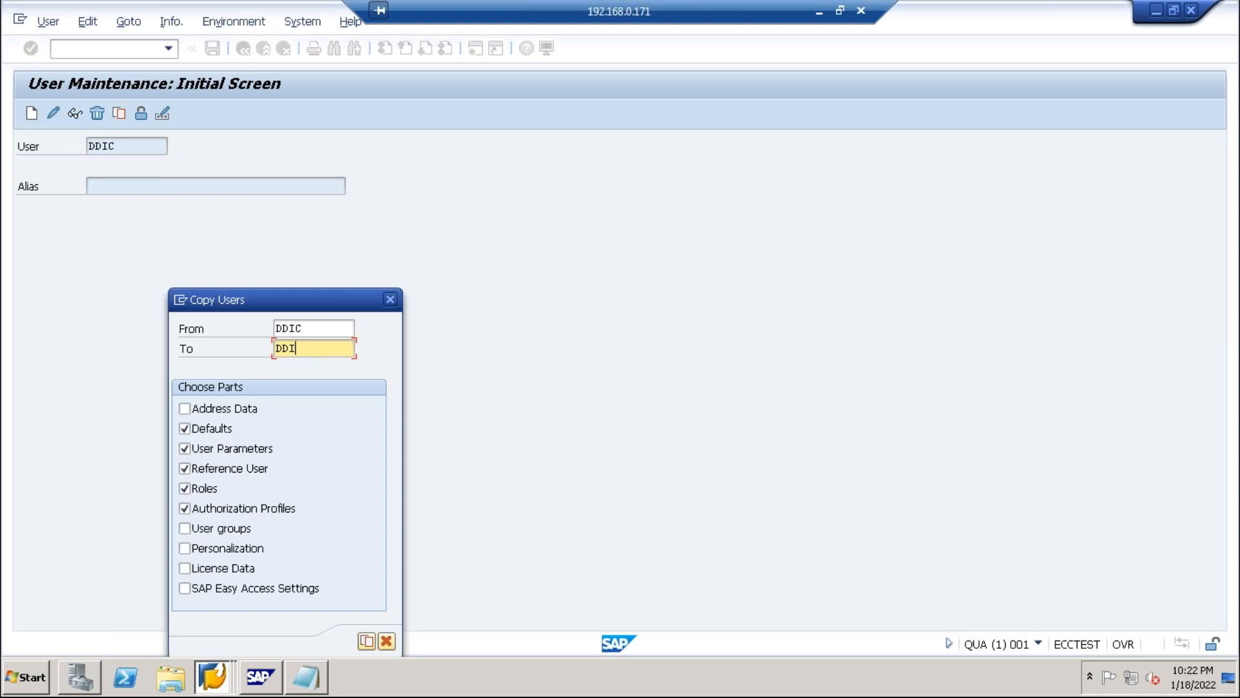
pyautogui.press('BackSpace')
pyautogui.press('BackSpace')
pyautogui.press('BackSpace')
pyautogui.press('BackSpace')
pyautogui.write('DEMO-test')
pyautogui.click(368, 644)
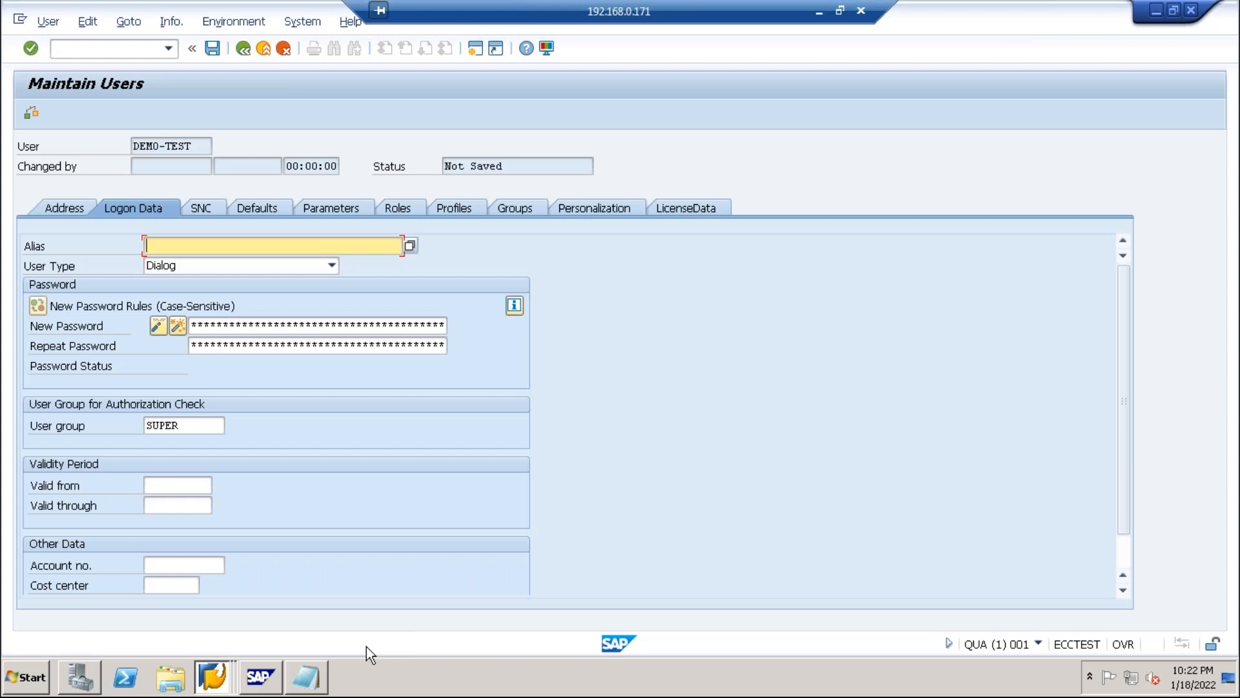
# Give DEMO-test an initial password, repeated on Logon Data, and save the user.
pyautogui.click(243, 328)
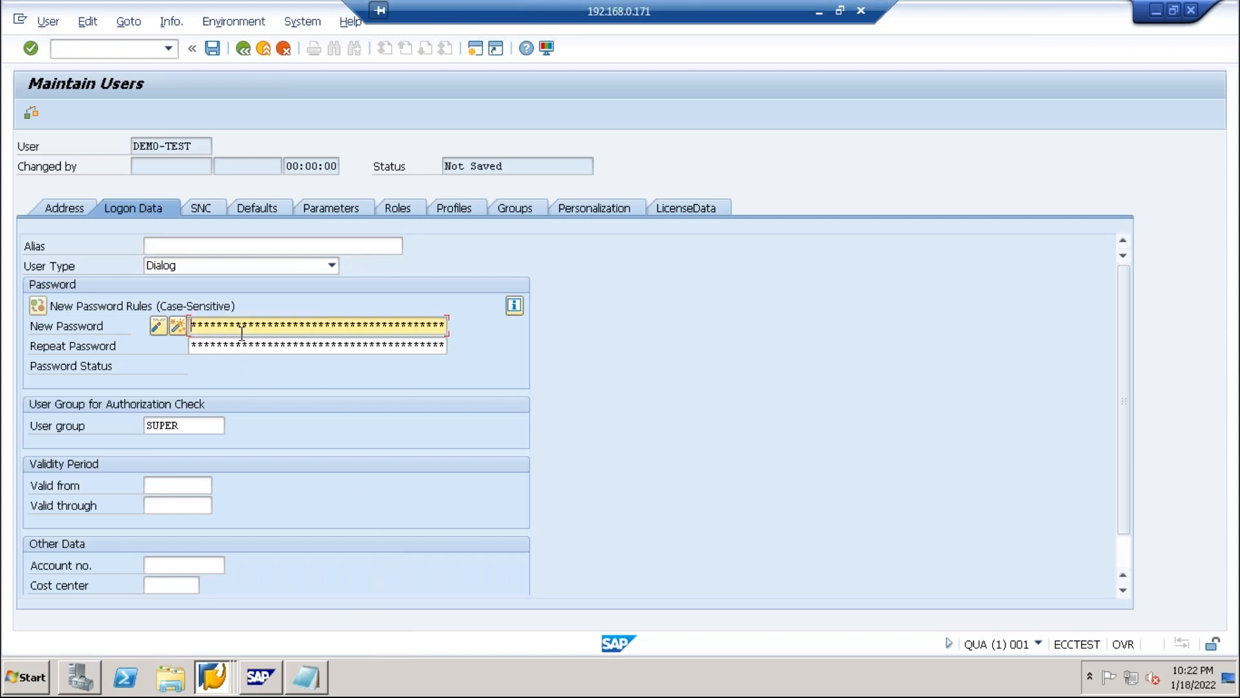
pyautogui.write('******')
pyautogui.press('Tab')
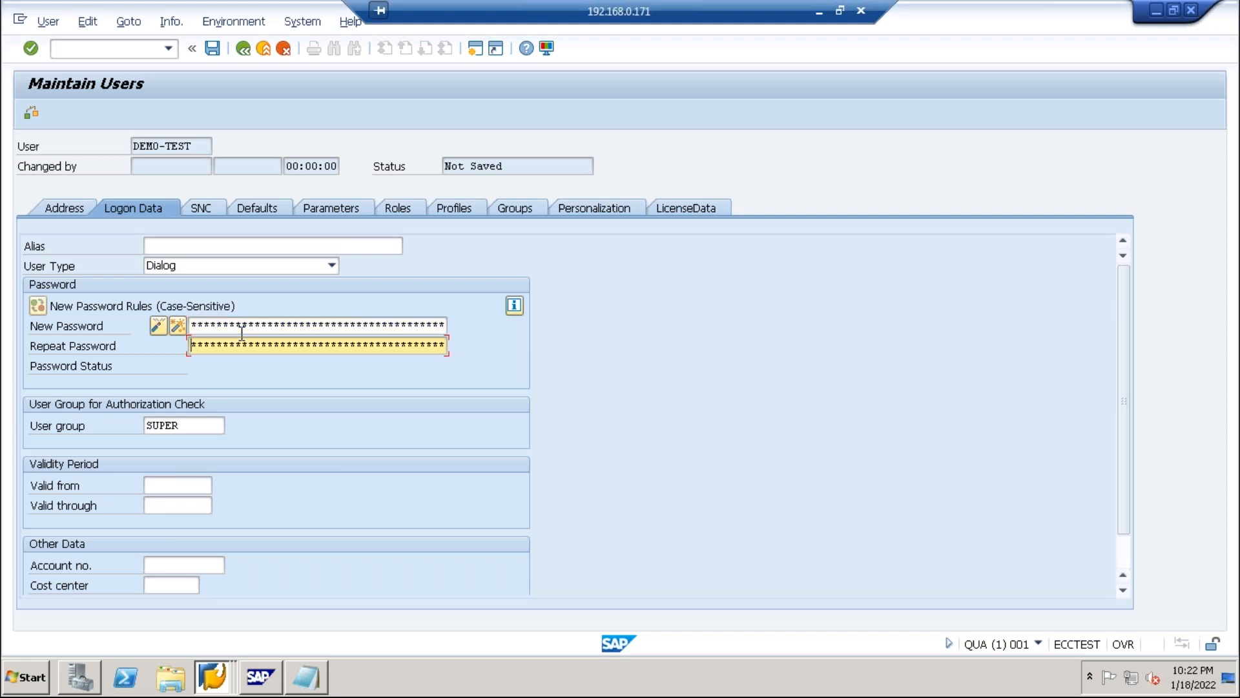
pyautogui.write('******')
pyautogui.click(213, 48)
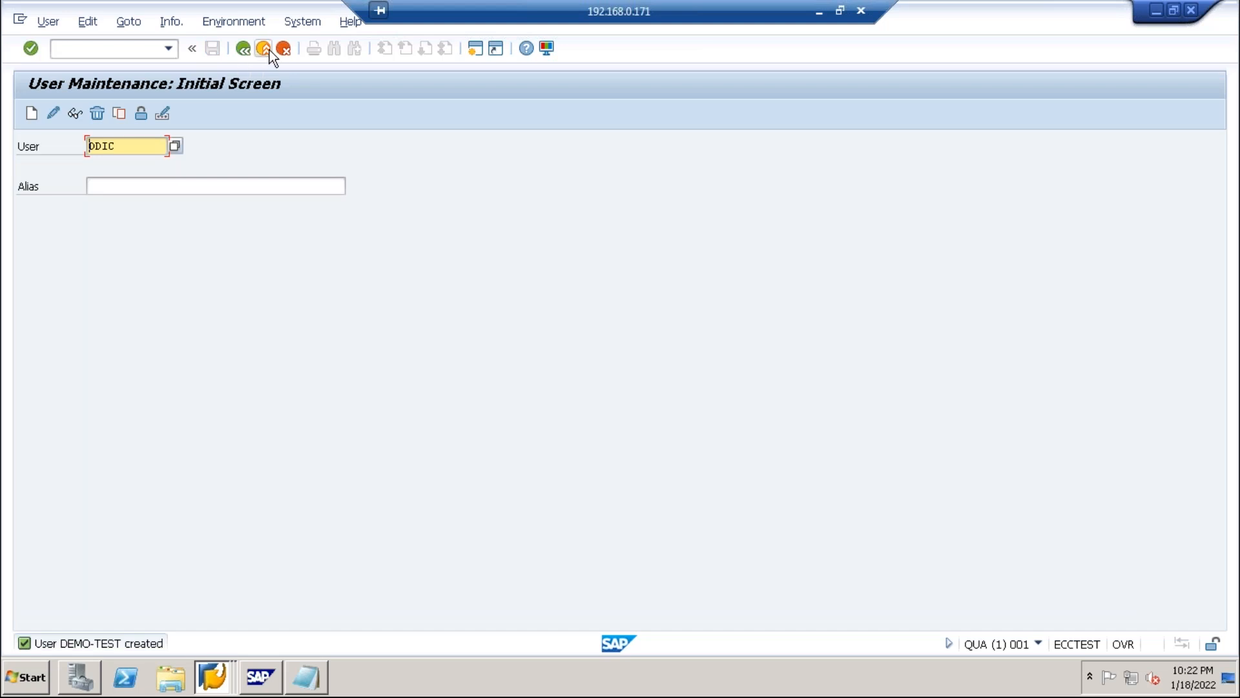
# Leave user maintenance and log off the system.
pyautogui.click(268, 49)
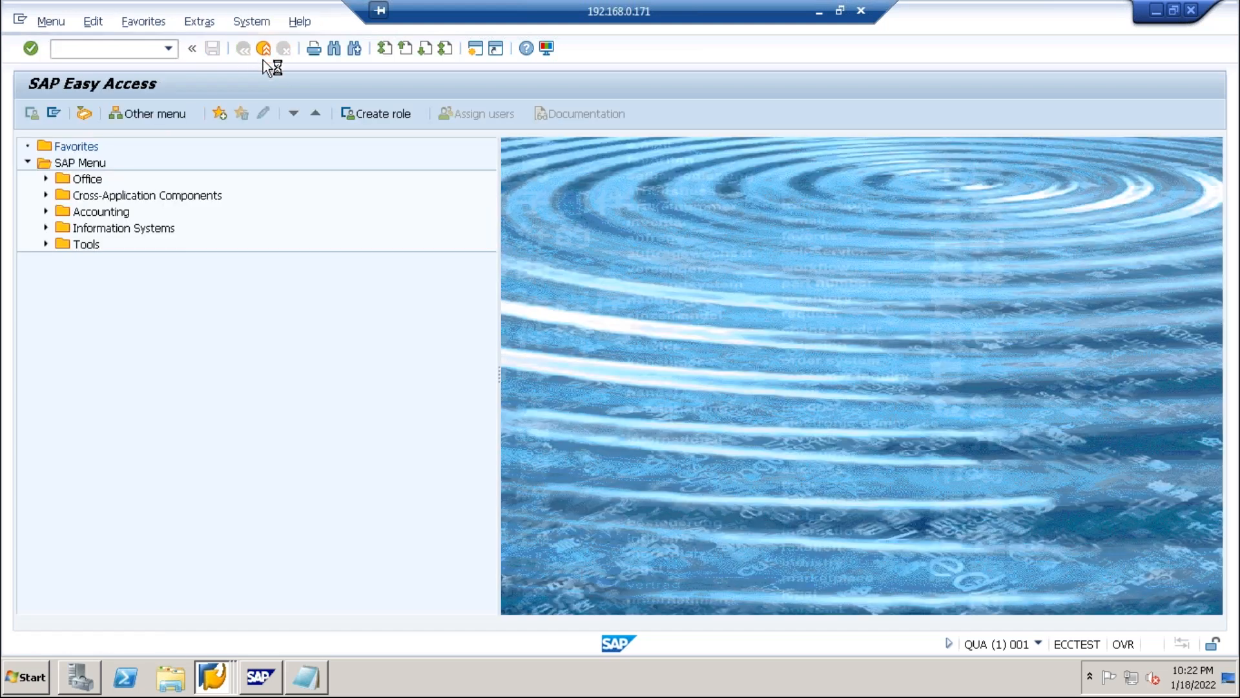
pyautogui.click(266, 48)
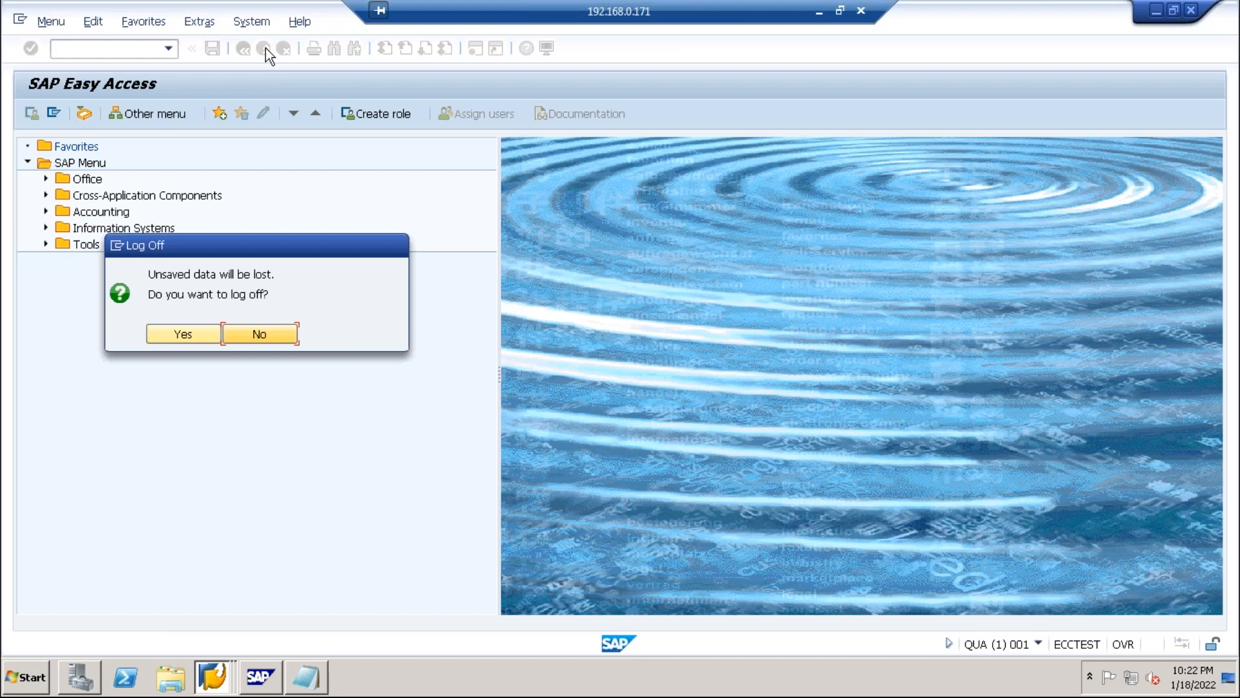
pyautogui.click(200, 338)
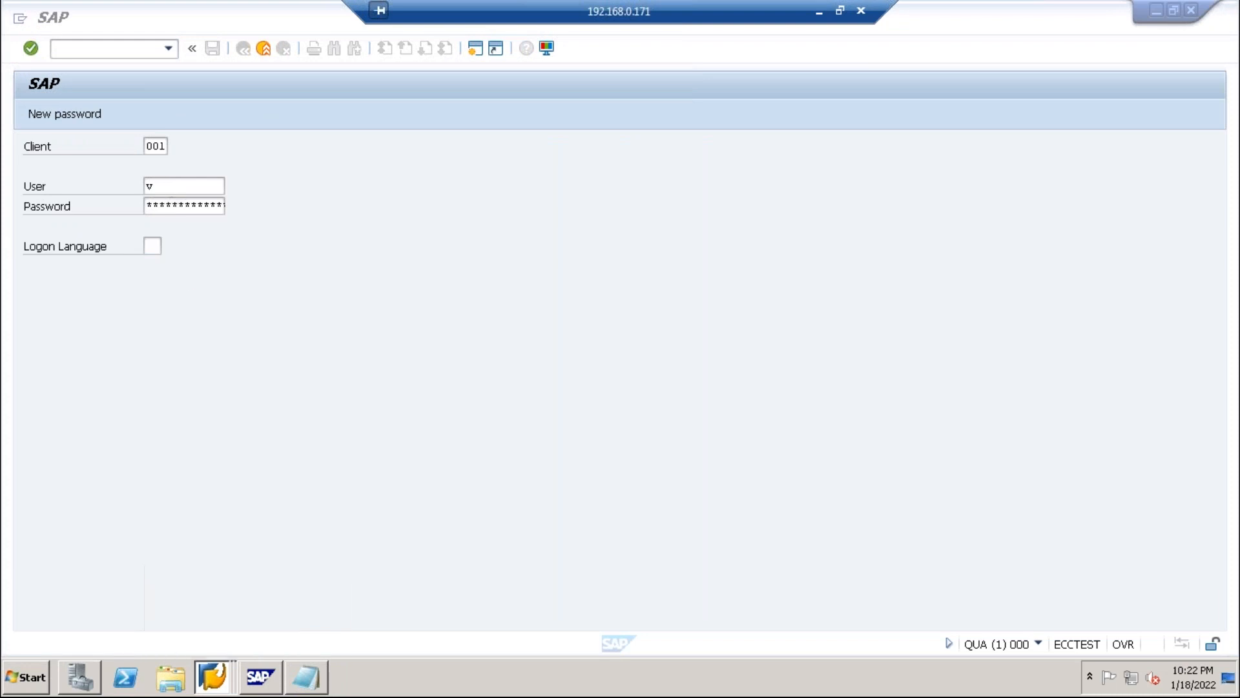
# Log back on as DEMO-TEST with its initial password.
pyautogui.click(171, 187)
pyautogui.write('v')
pyautogui.press('BackSpace')
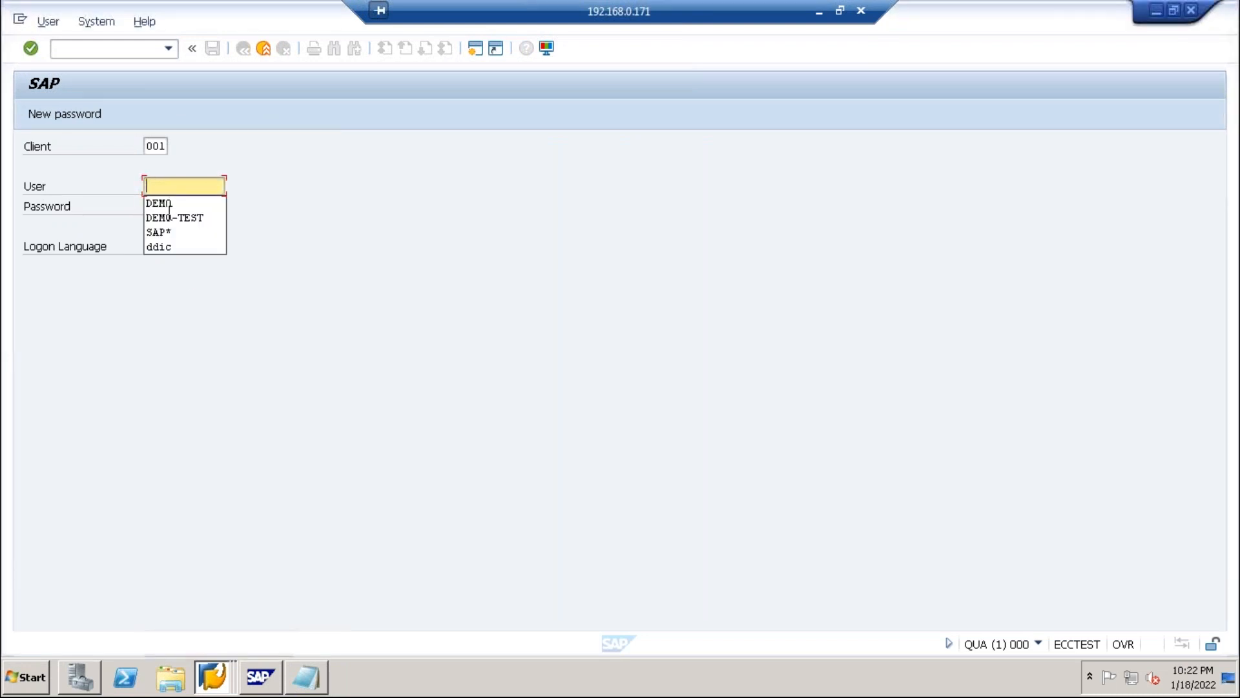
pyautogui.click(169, 216)
pyautogui.click(171, 205)
pyautogui.write('********')
pyautogui.press('Return')
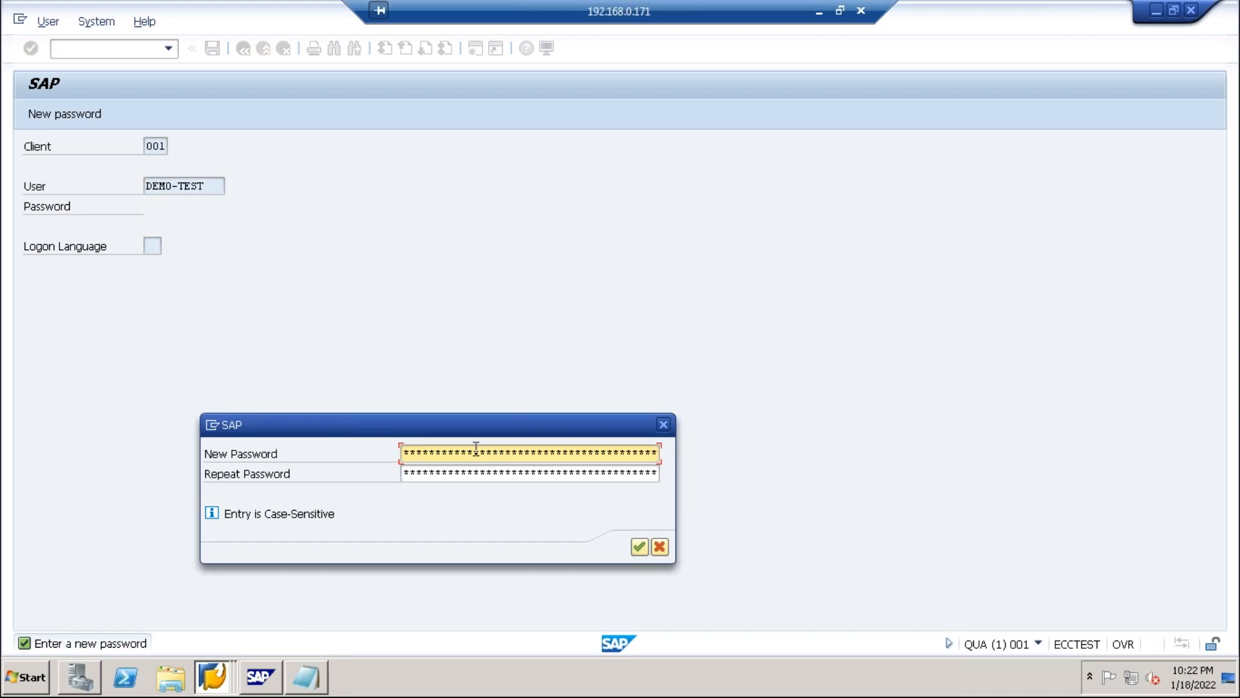
pyautogui.write('*********')
# Set and confirm DEMO-TEST's new password, then dismiss the copyright notice.
pyautogui.press('Tab')
pyautogui.write('********')
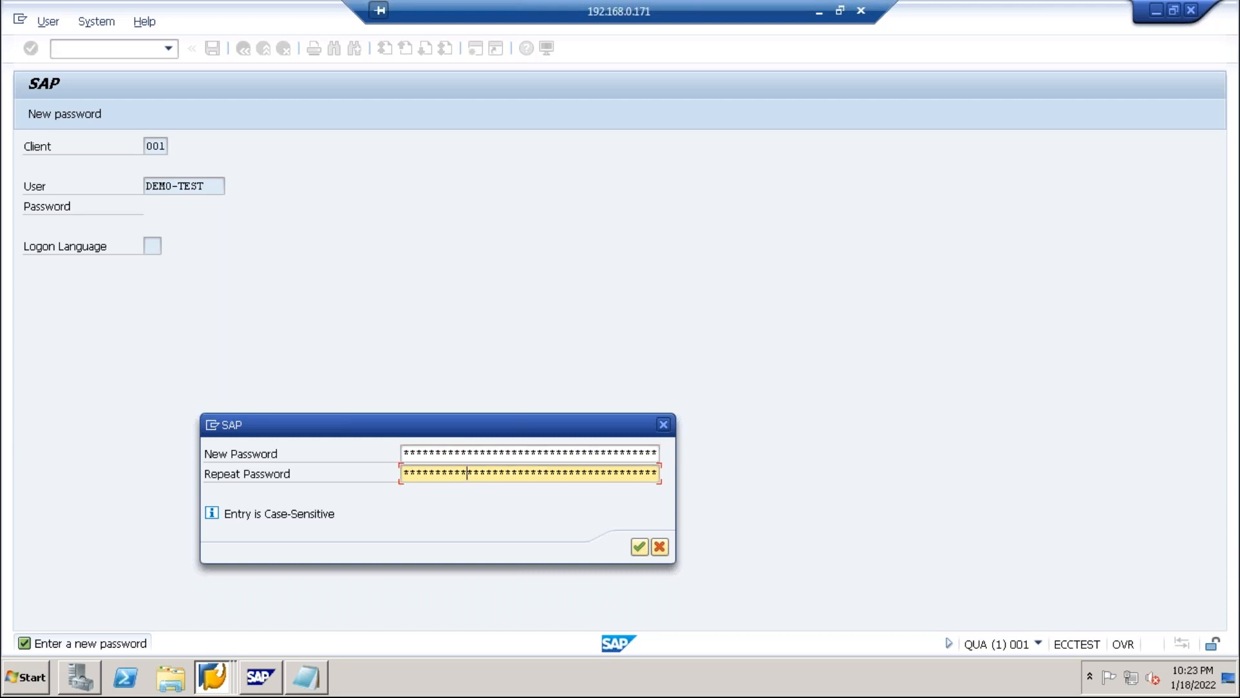
pyautogui.press('Return')
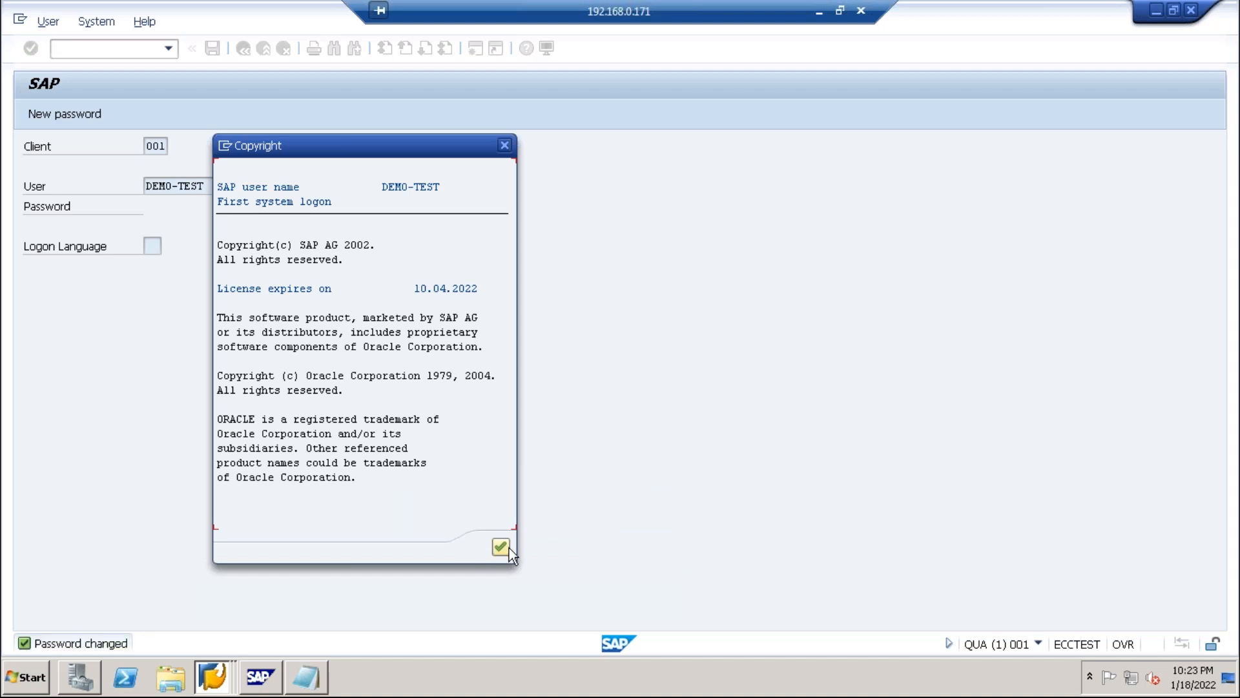
pyautogui.click(503, 548)
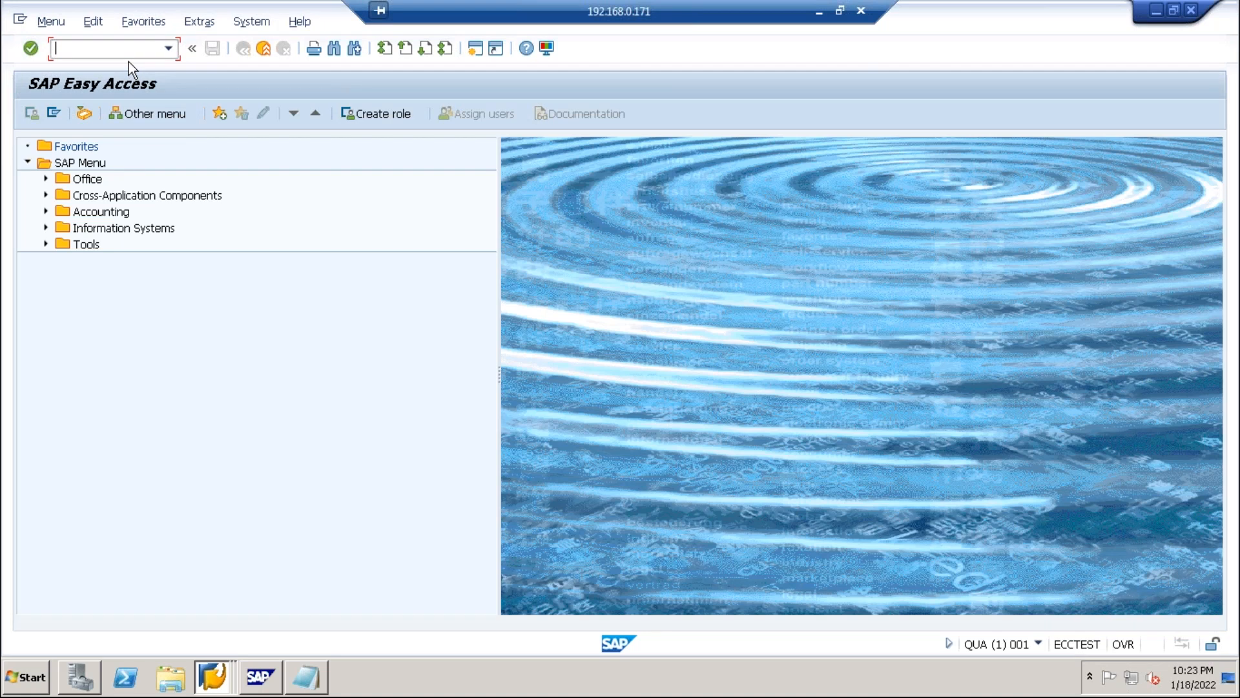
# Run PFCG and try to change role ZM_TST-ROLE, which does not exist yet.
pyautogui.write('pfcg')
pyautogui.press('Return')
pyautogui.write('Z')
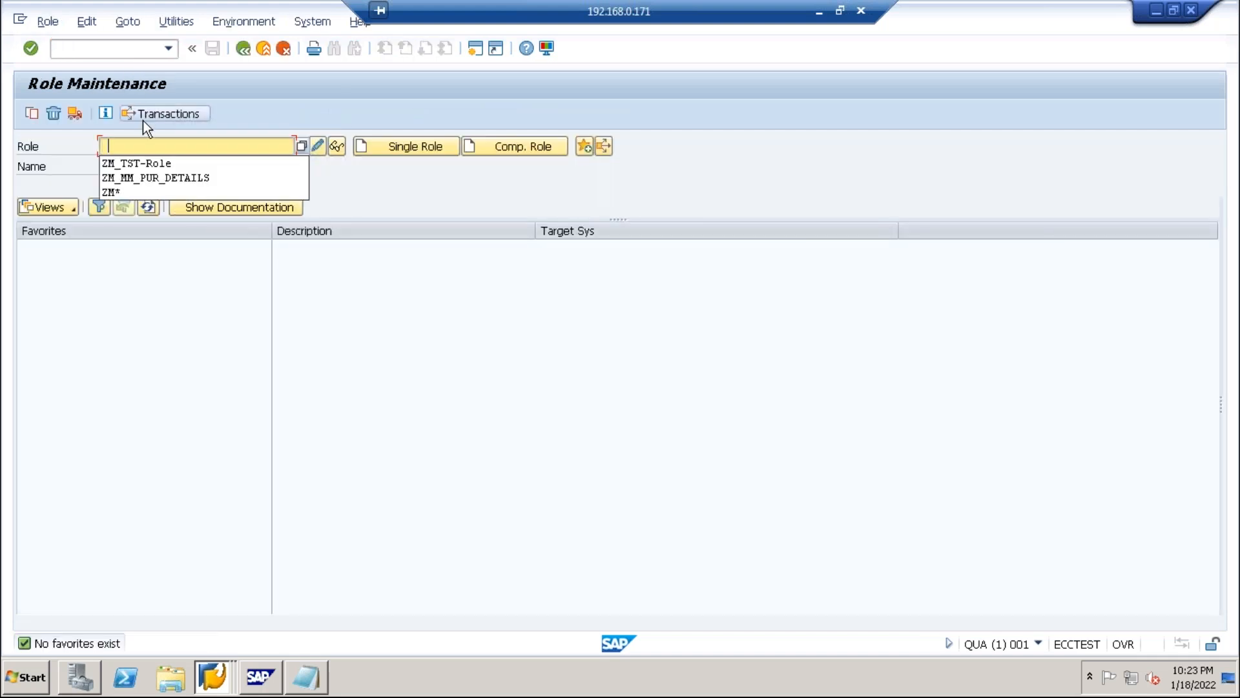
pyautogui.click(134, 161)
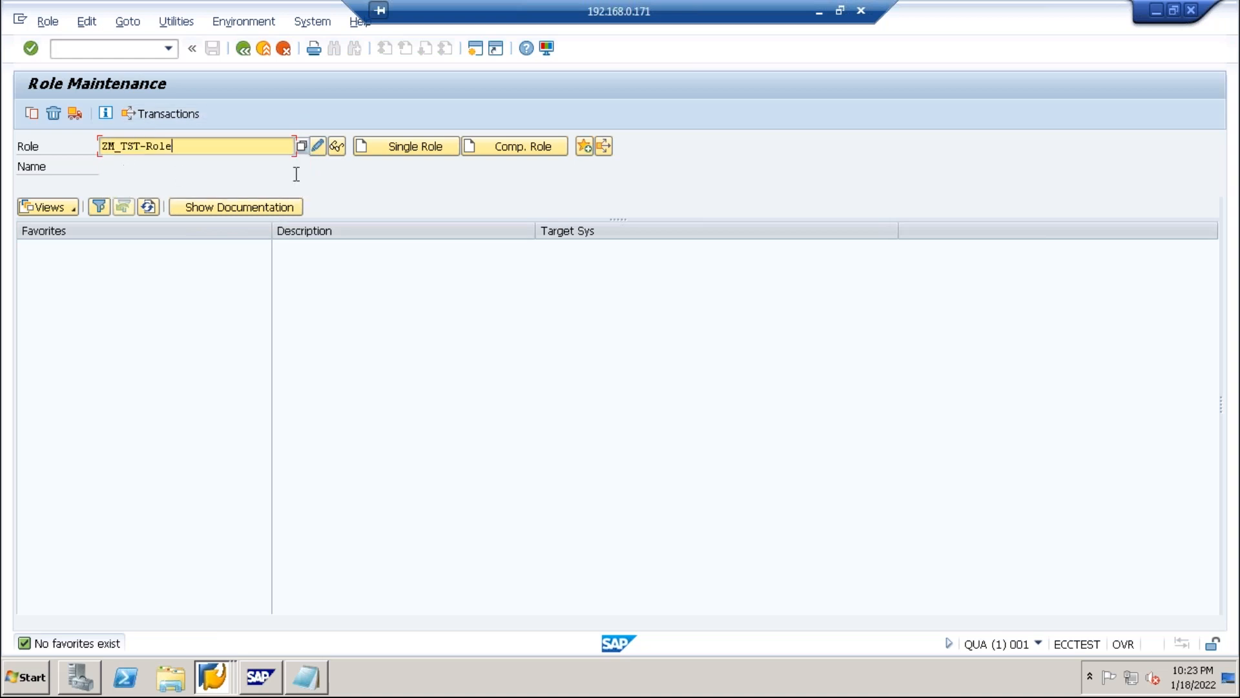
pyautogui.click(318, 146)
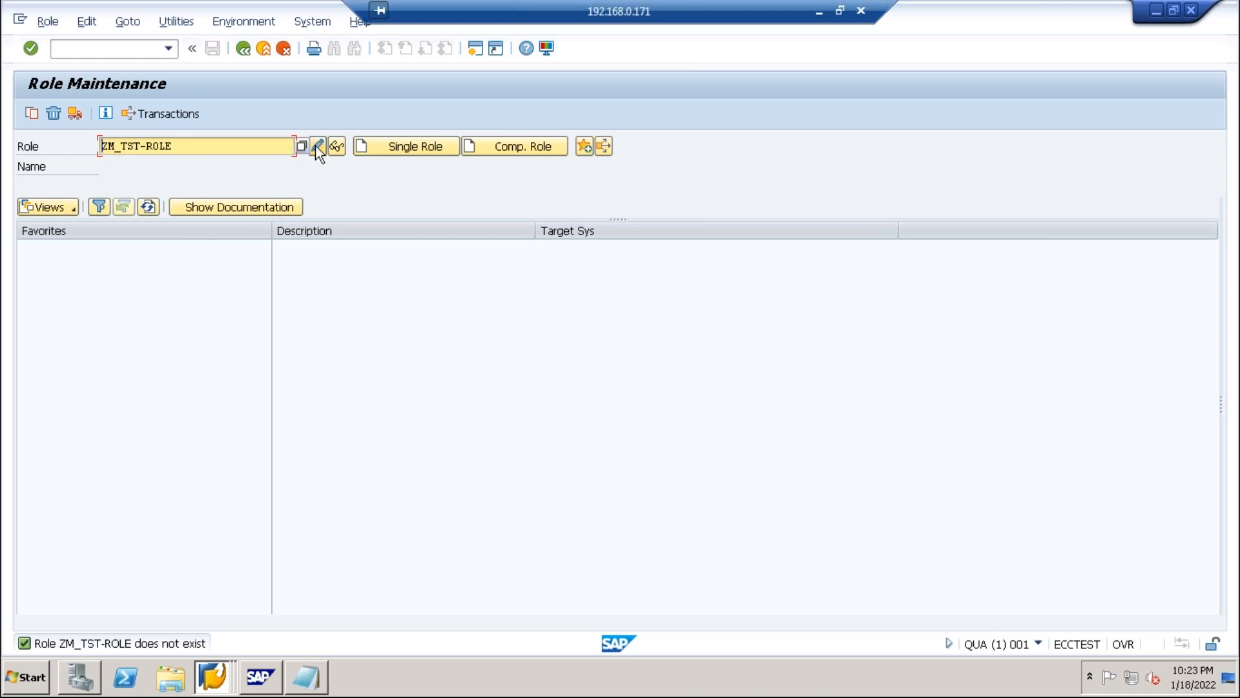
pyautogui.click(375, 146)
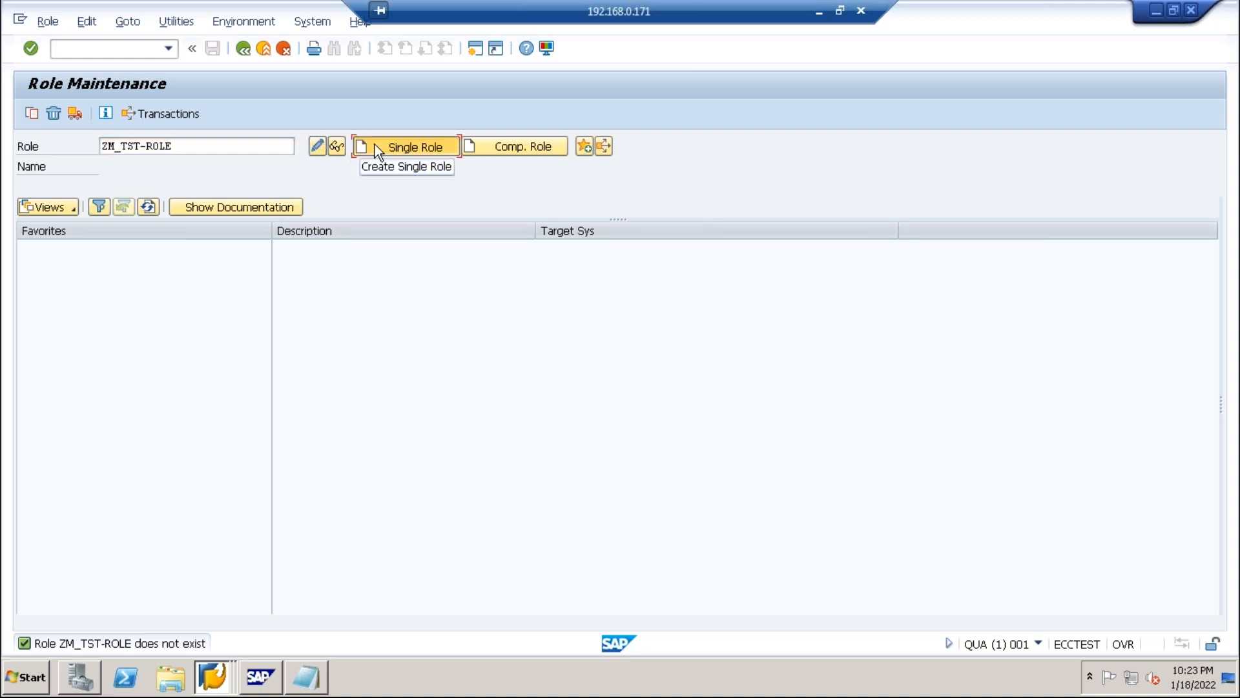
# Create ZM_TST-ROLE as a single role, save it, and begin changing its authorization data.
pyautogui.click(375, 146)
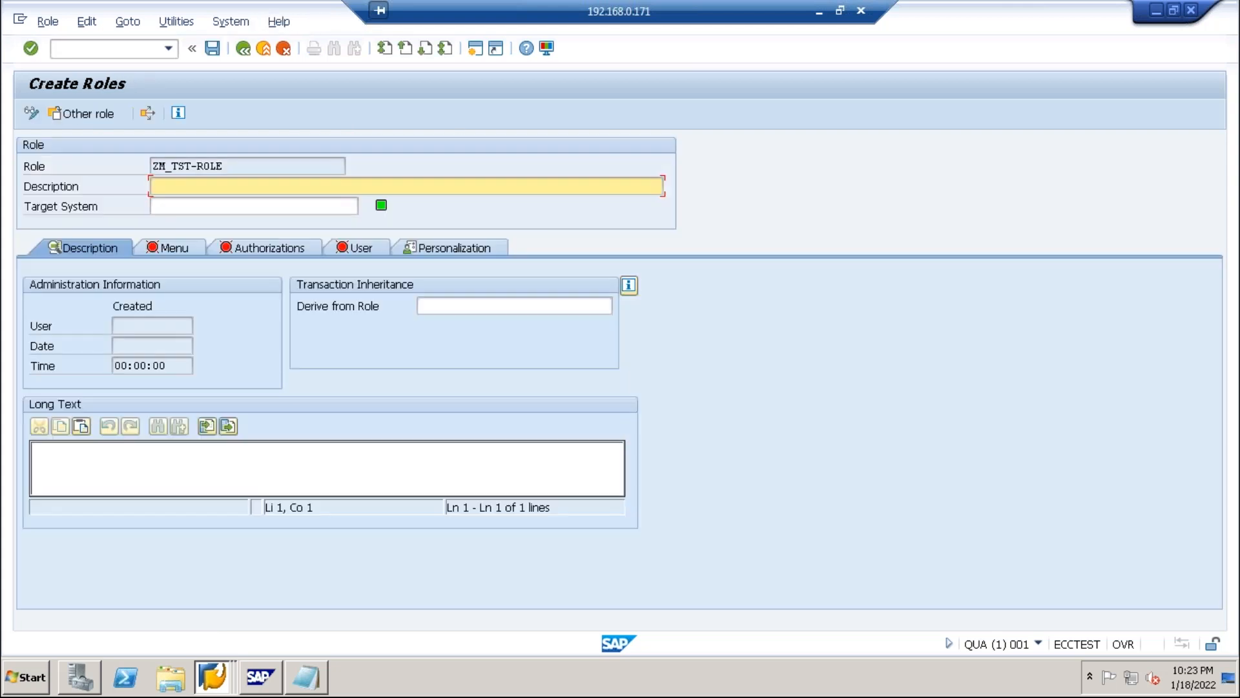
pyautogui.click(187, 244)
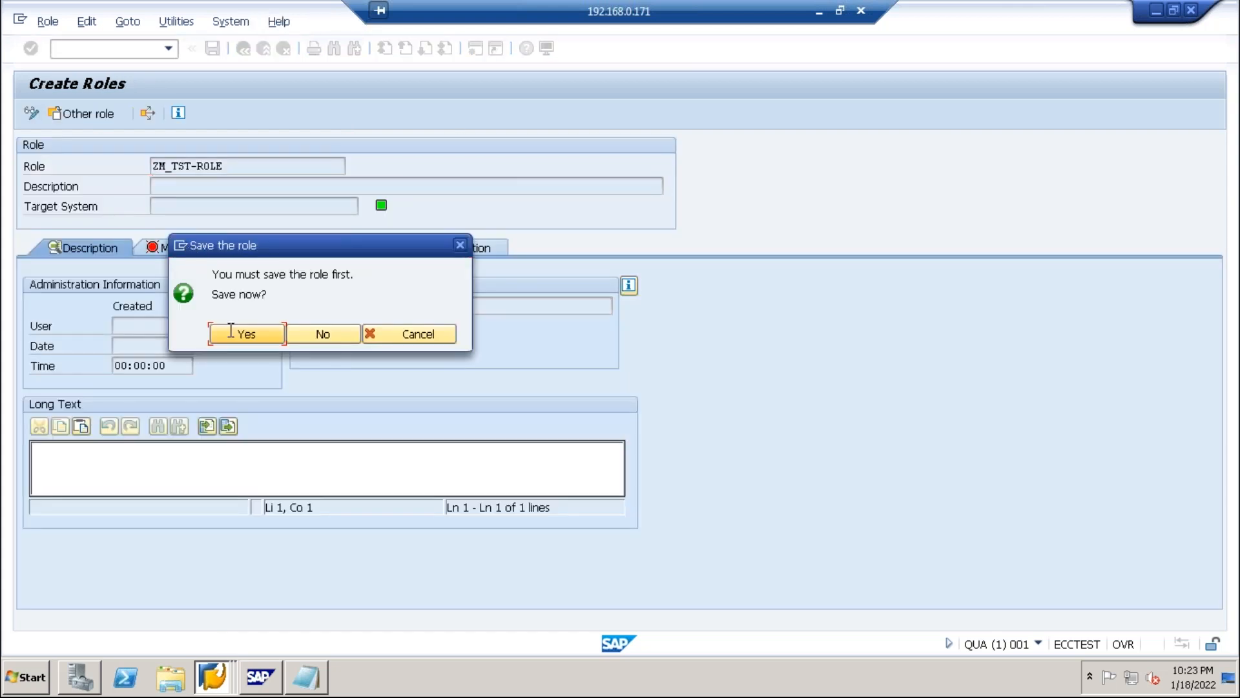
pyautogui.click(233, 336)
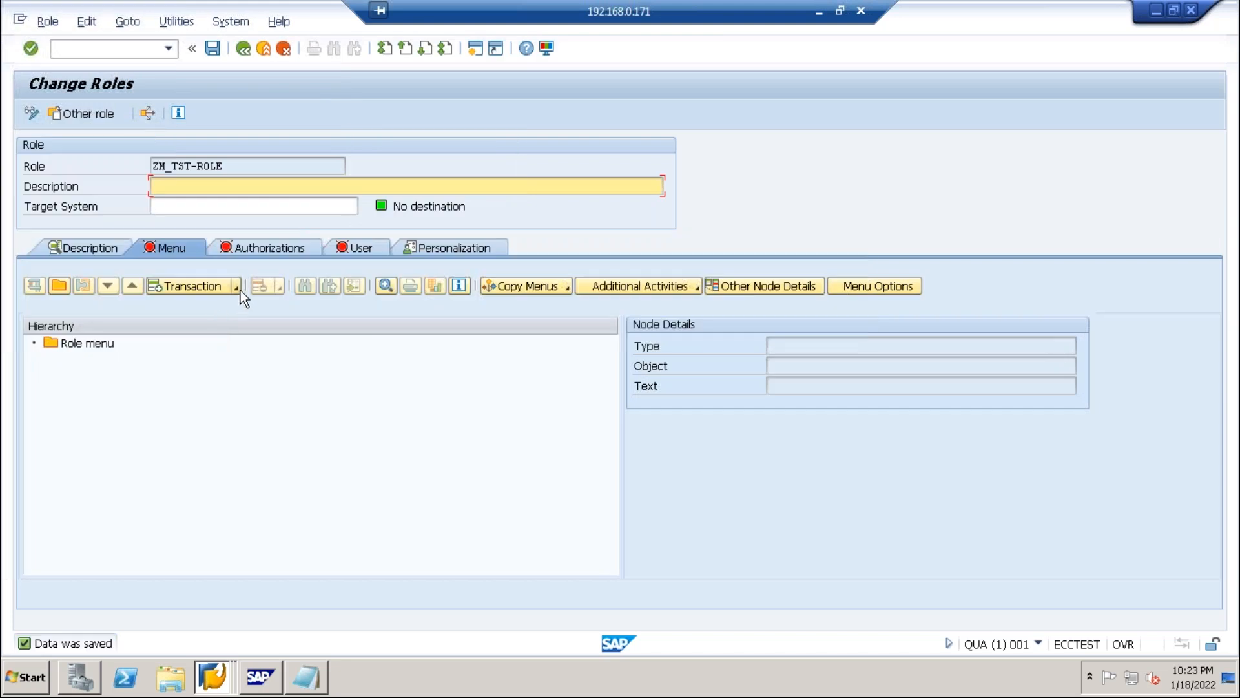
pyautogui.click(250, 246)
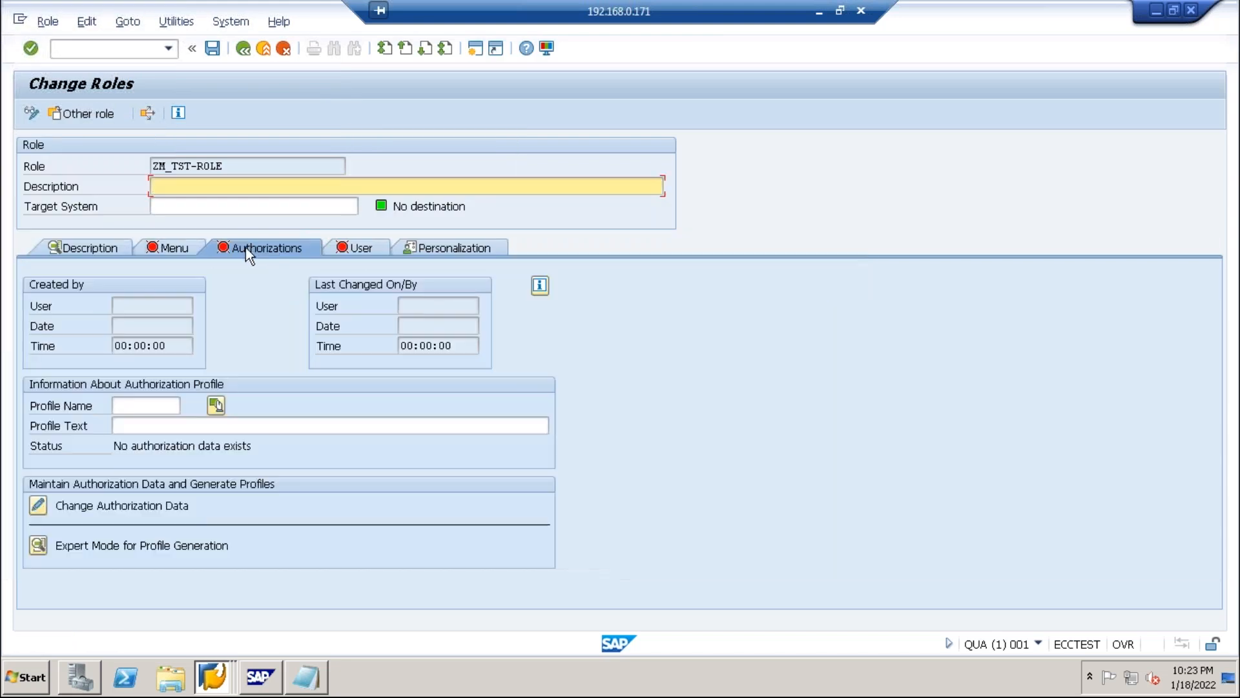
pyautogui.click(38, 505)
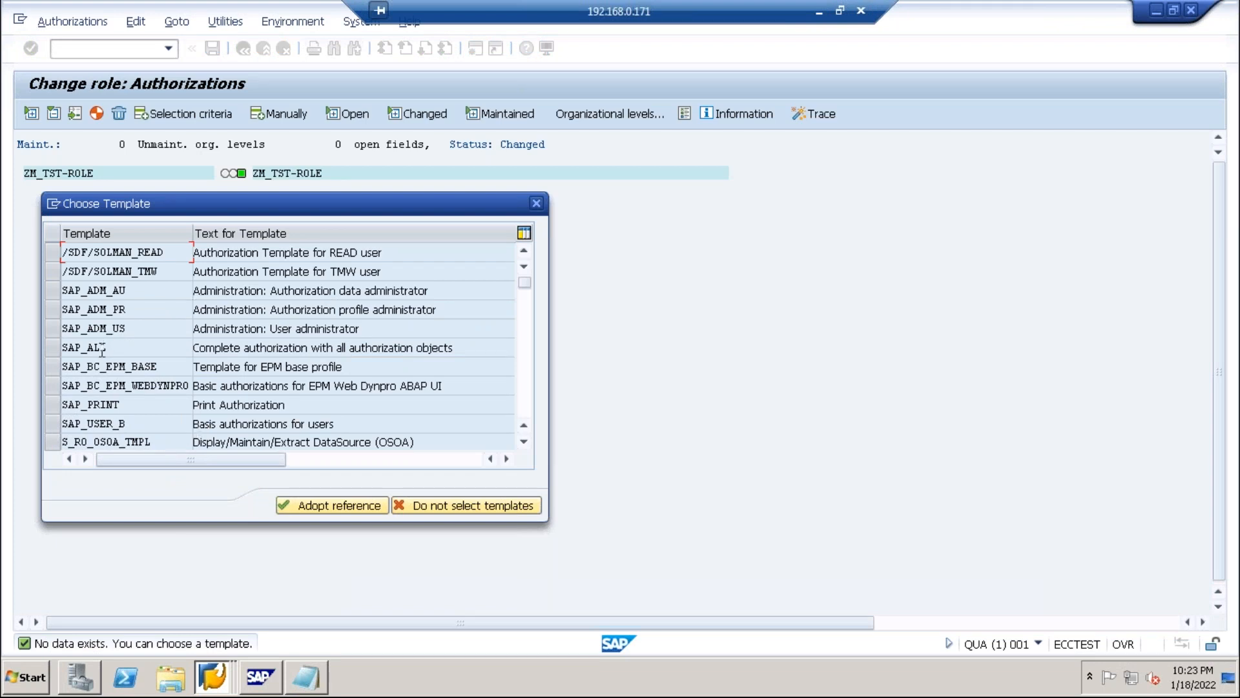
# Adopt the SAP_ALL template, inserting all authorizations into ZM_TST-ROLE.
pyautogui.click(56, 350)
pyautogui.click(308, 506)
pyautogui.click(244, 304)
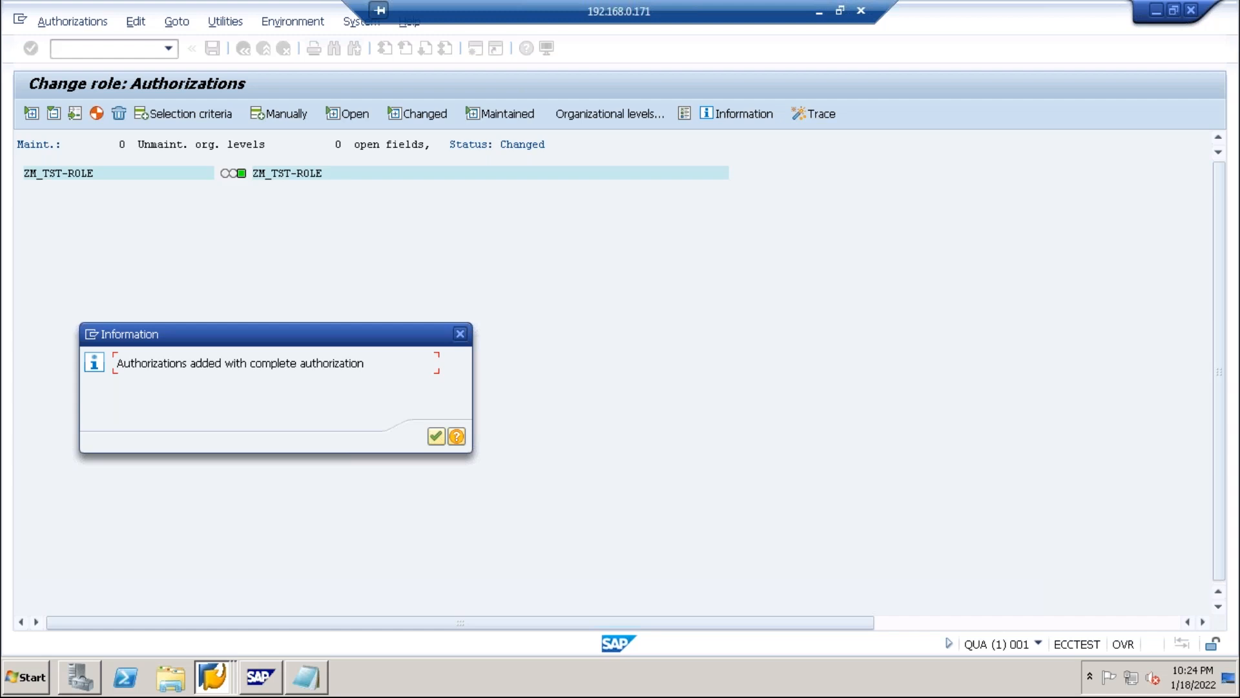
pyautogui.click(434, 438)
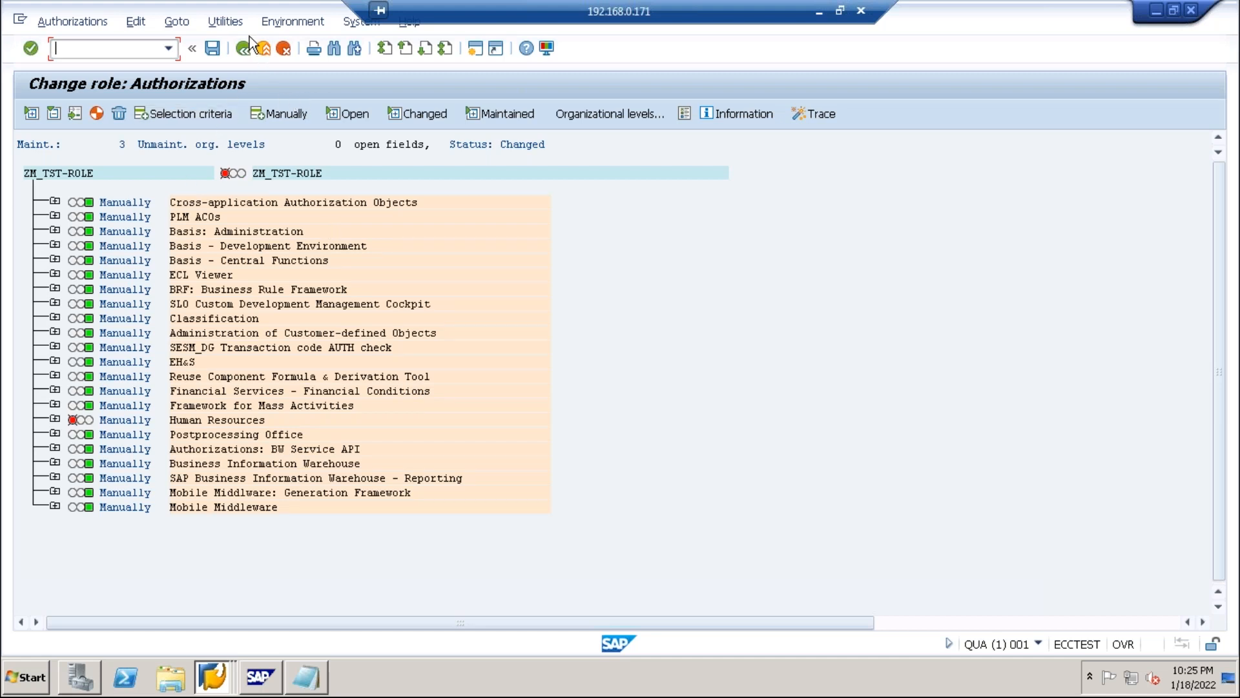
# Show technical names and expand Cross-application Authorization Objects and the Garbage Collector object.
pyautogui.click(224, 21)
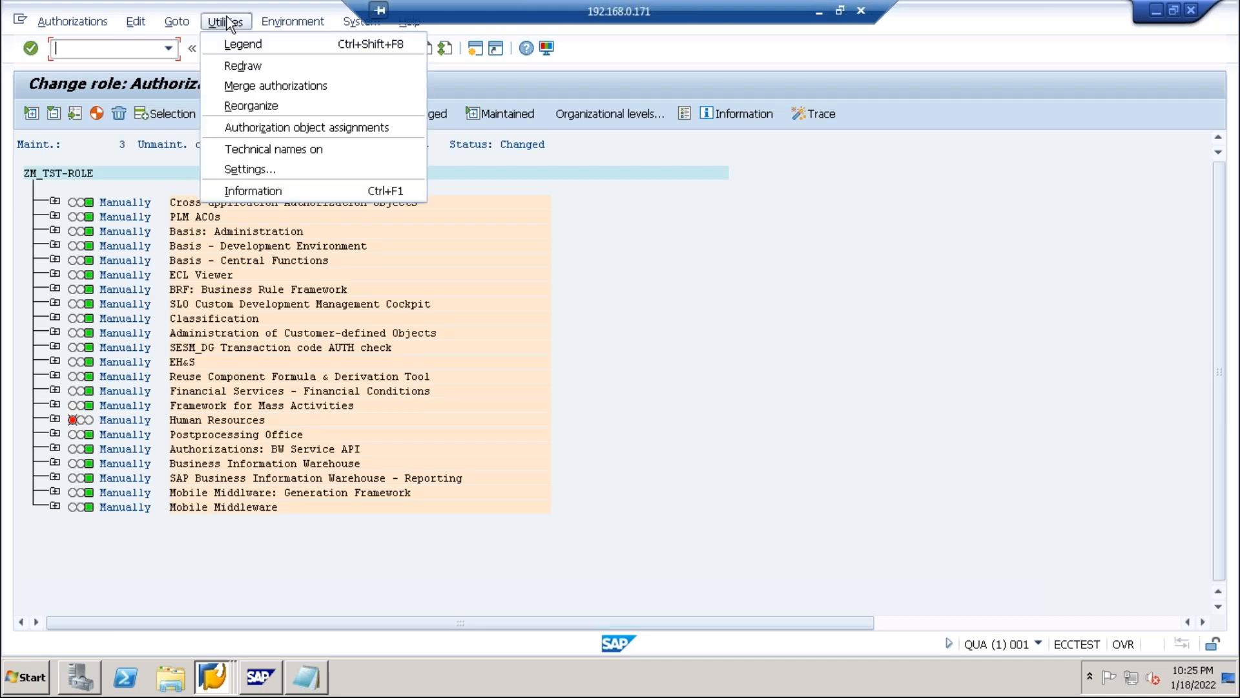
pyautogui.click(274, 147)
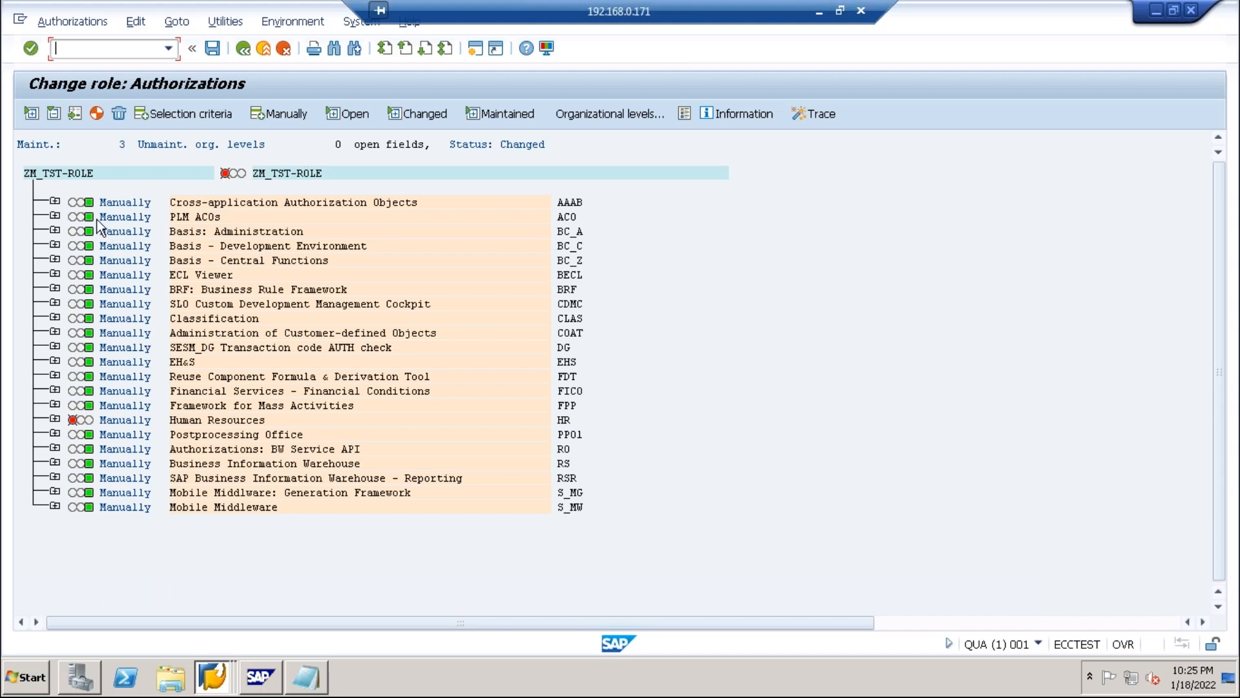
pyautogui.click(55, 200)
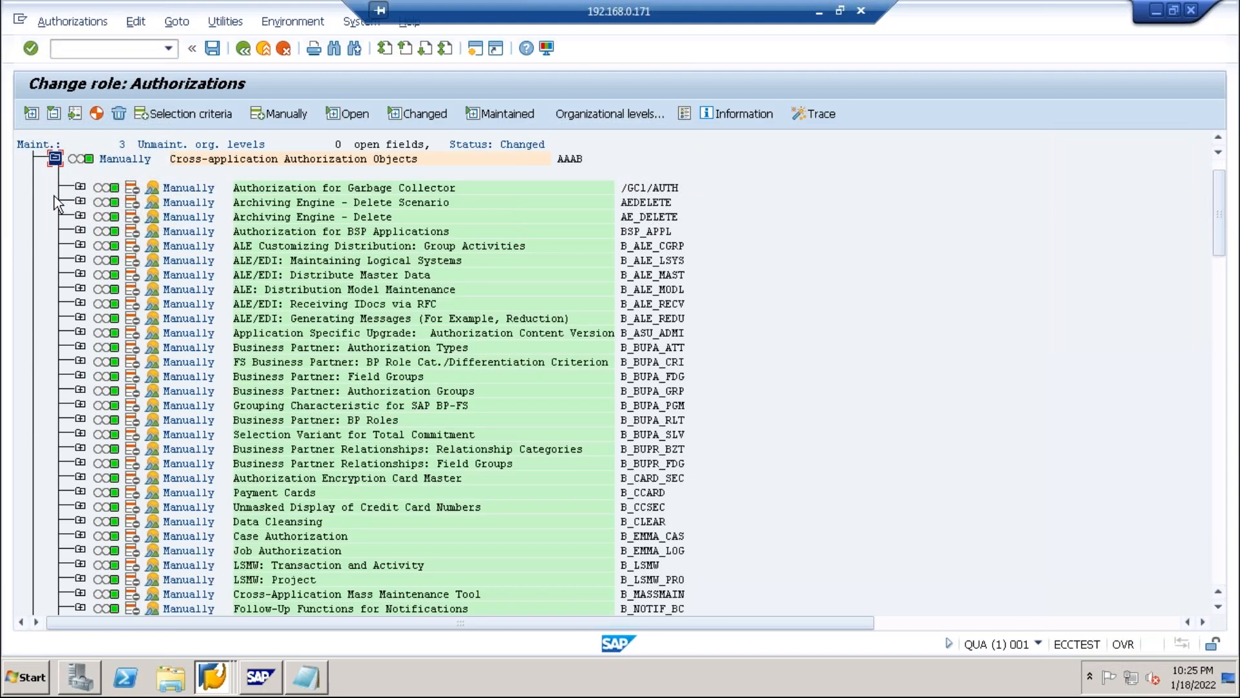
pyautogui.scroll(-1, 183, 328)
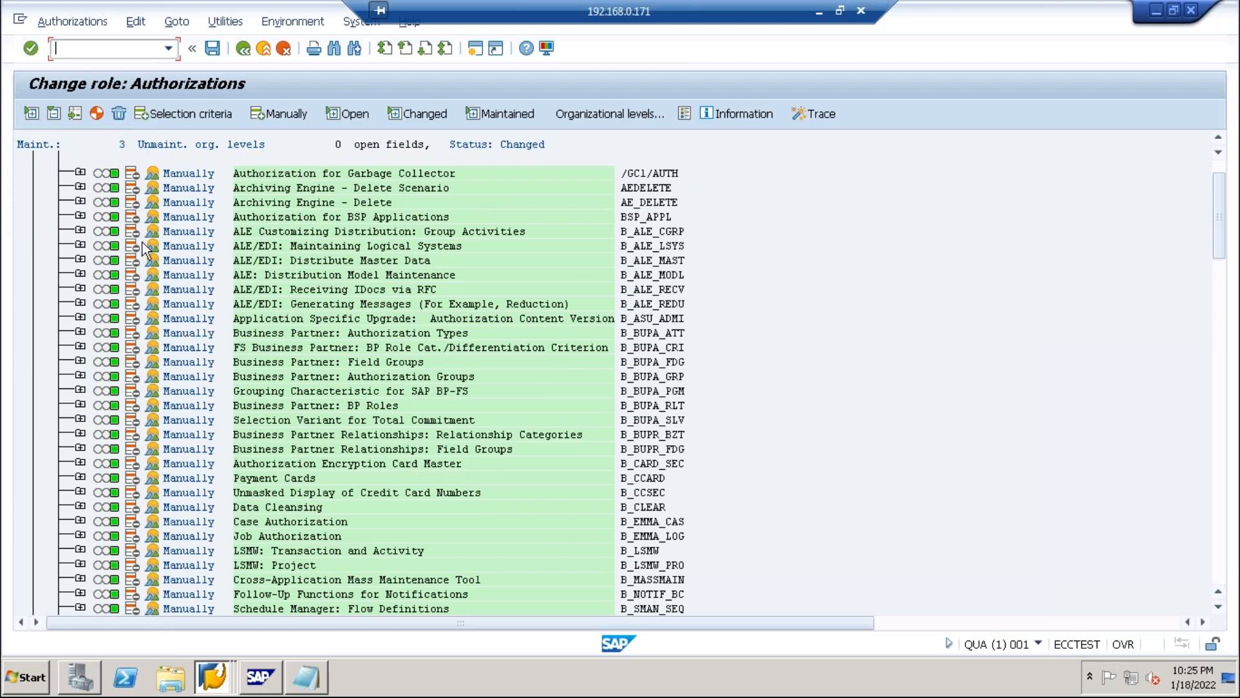
pyautogui.click(80, 173)
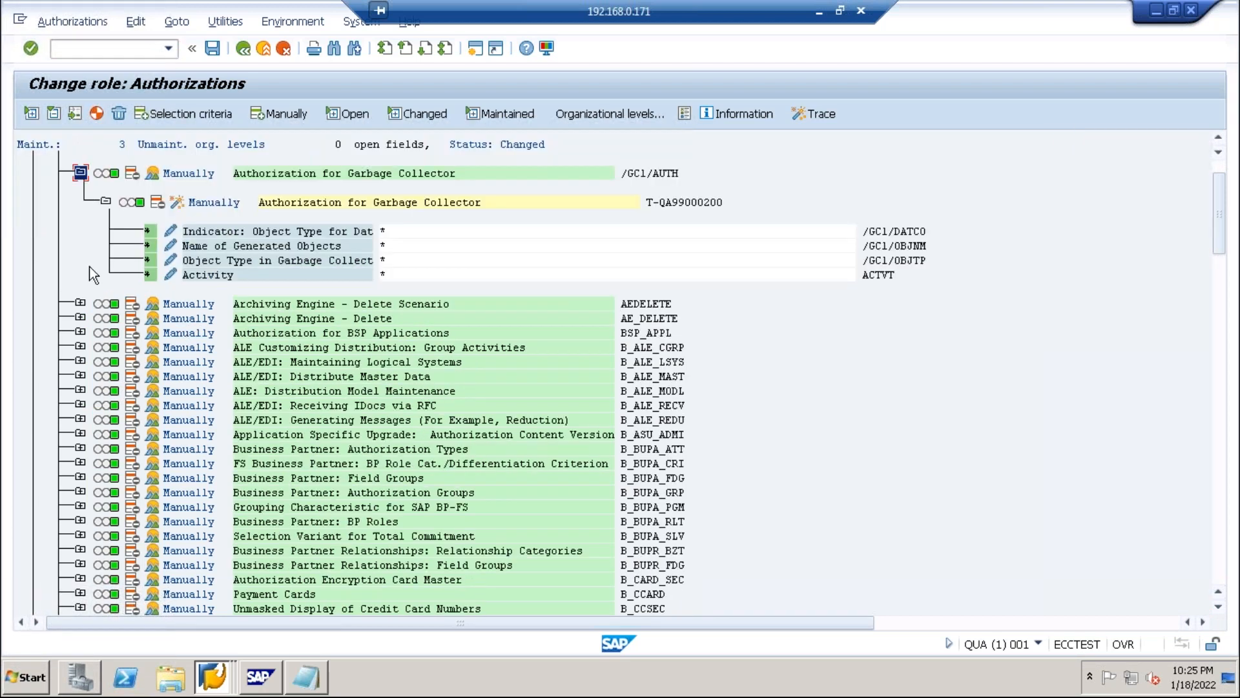
# Expand the Archiving Engine, BSP Applications, ALE and Business Partner objects to view their * values.
pyautogui.click(79, 303)
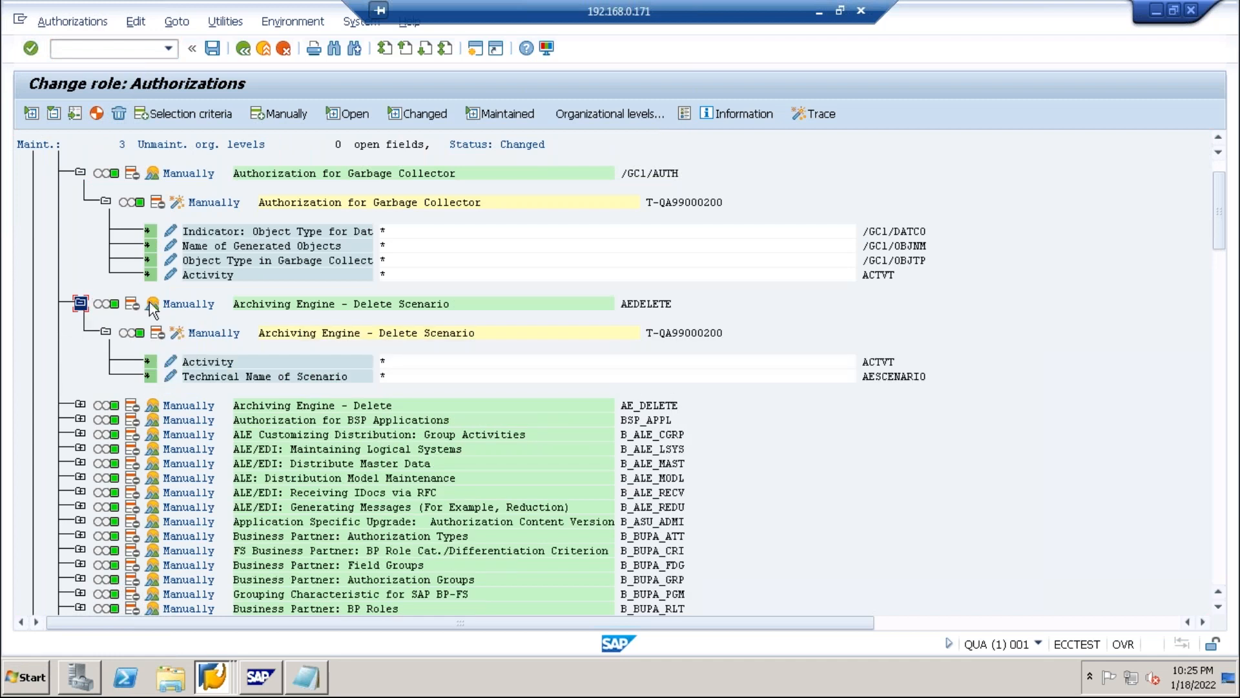
pyautogui.scroll(-1, 95, 356)
pyautogui.click(80, 375)
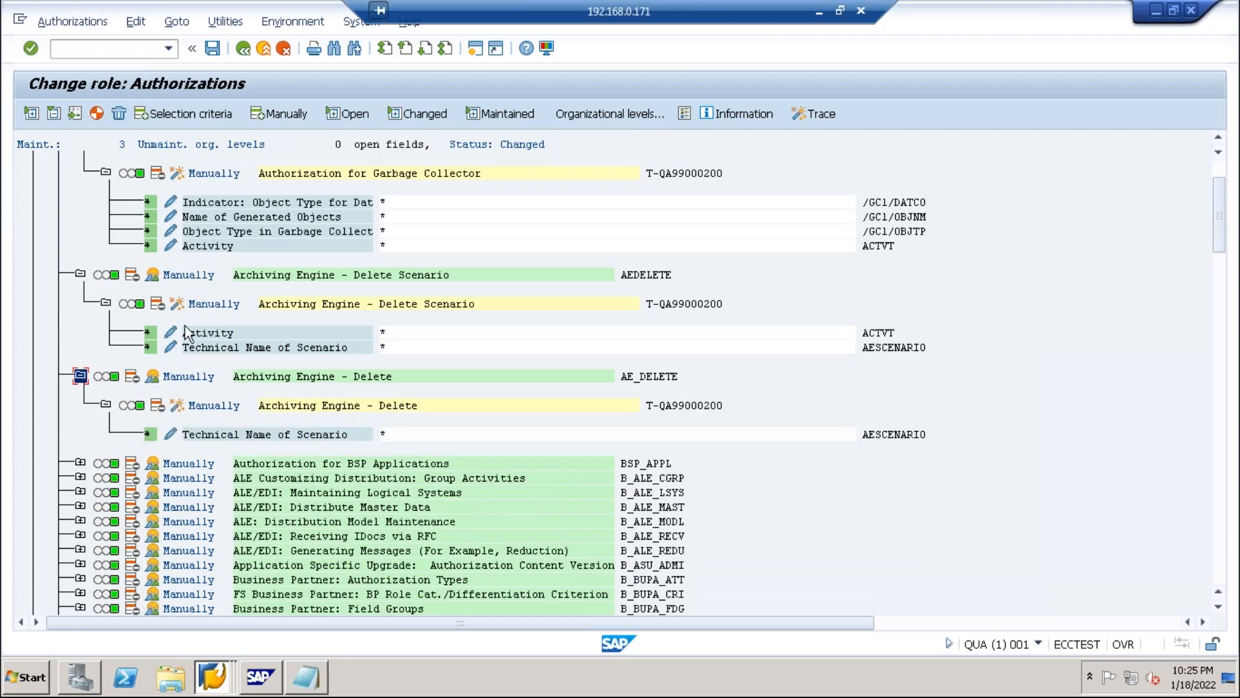
pyautogui.scroll(-1, 160, 359)
pyautogui.click(80, 435)
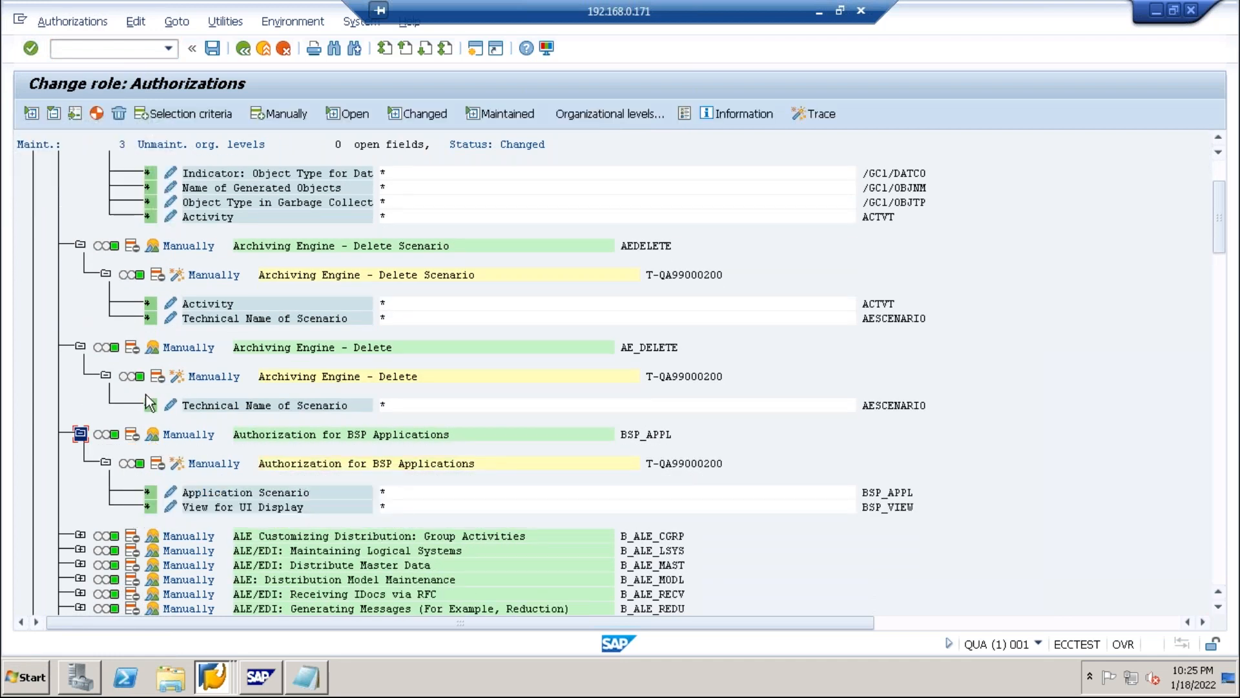
pyautogui.click(80, 535)
pyautogui.scroll(-3, 147, 494)
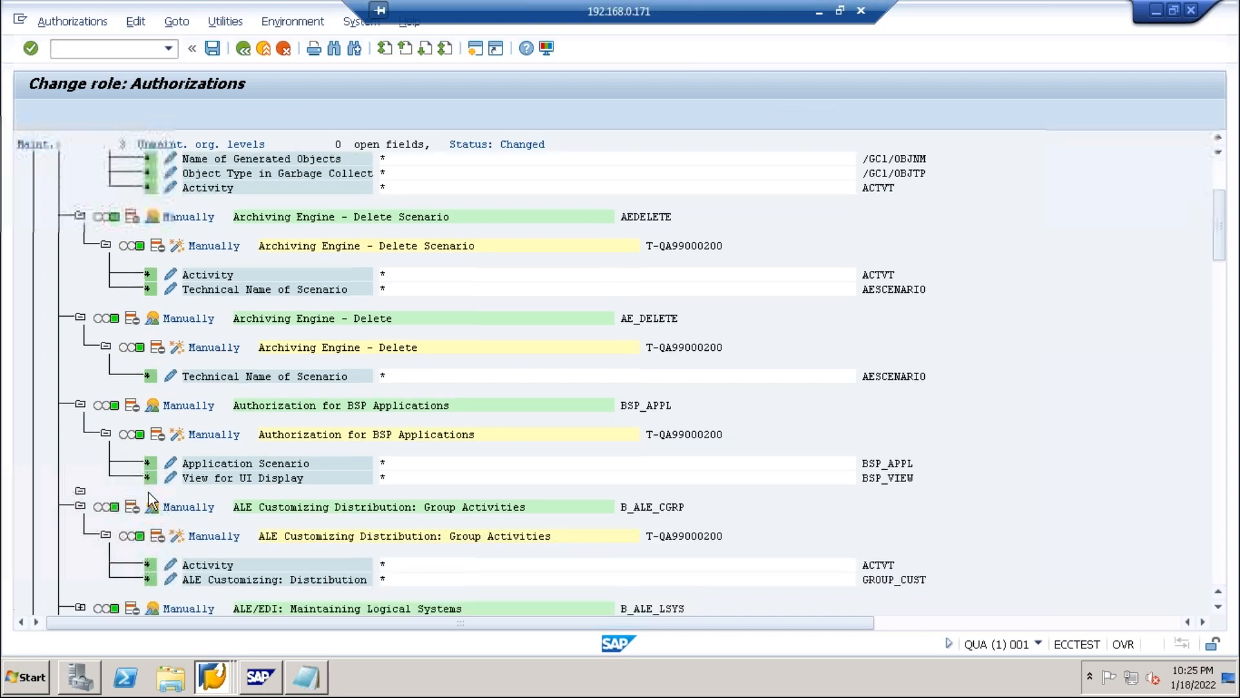
pyautogui.scroll(-4, 144, 498)
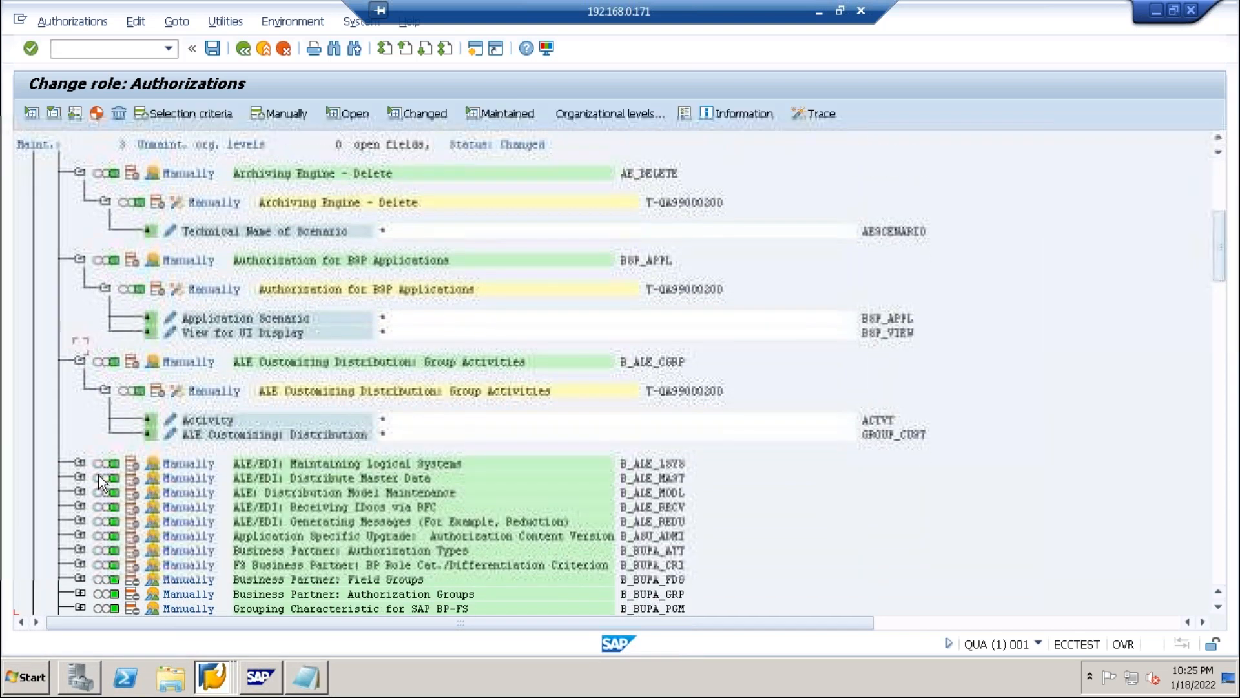
pyautogui.click(80, 463)
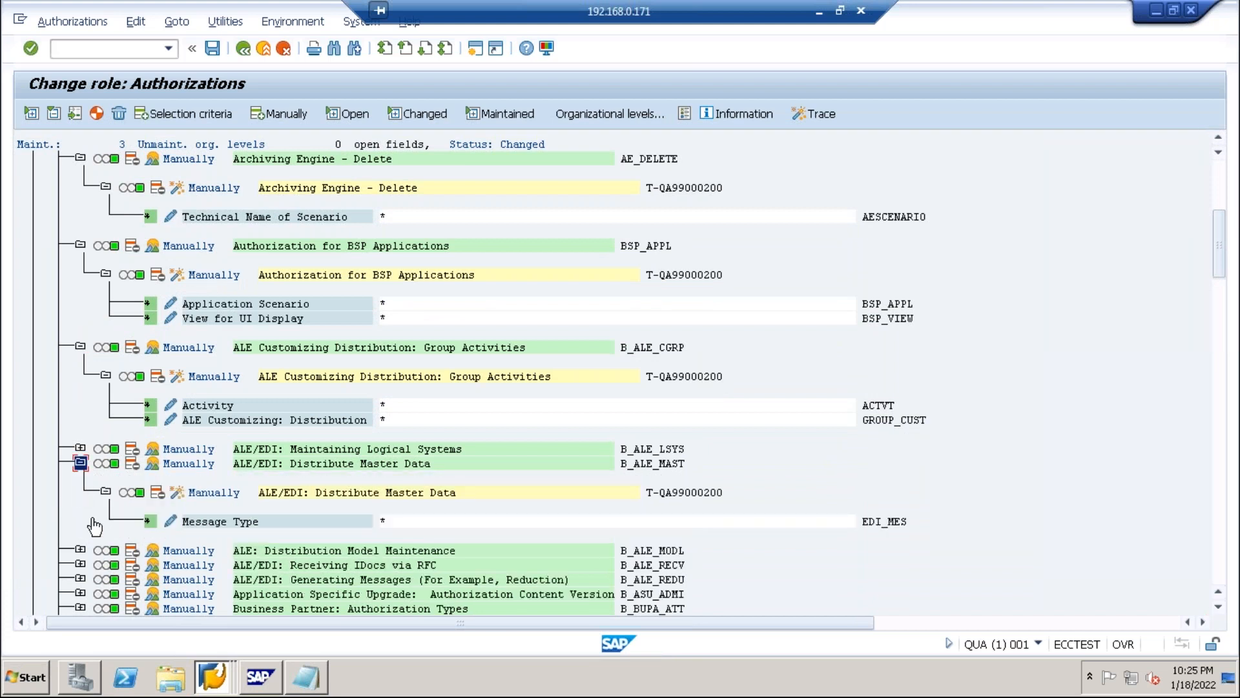
pyautogui.scroll(-1, 102, 547)
pyautogui.scroll(-3, 102, 544)
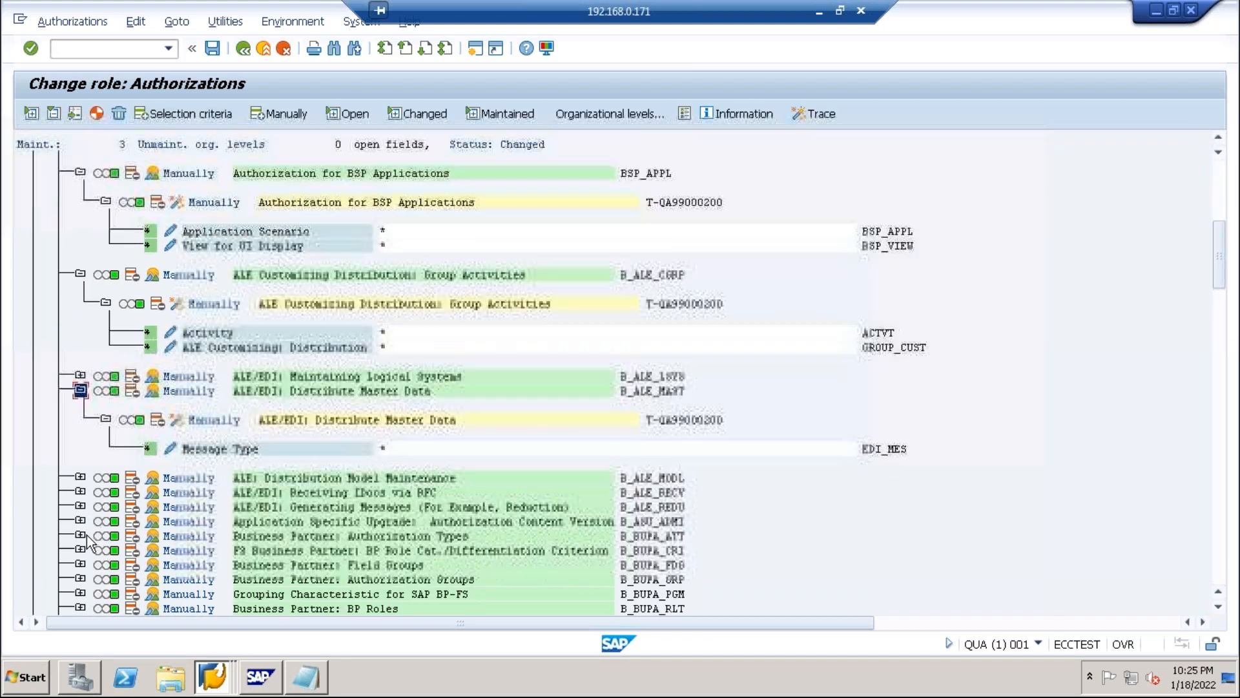
pyautogui.click(86, 535)
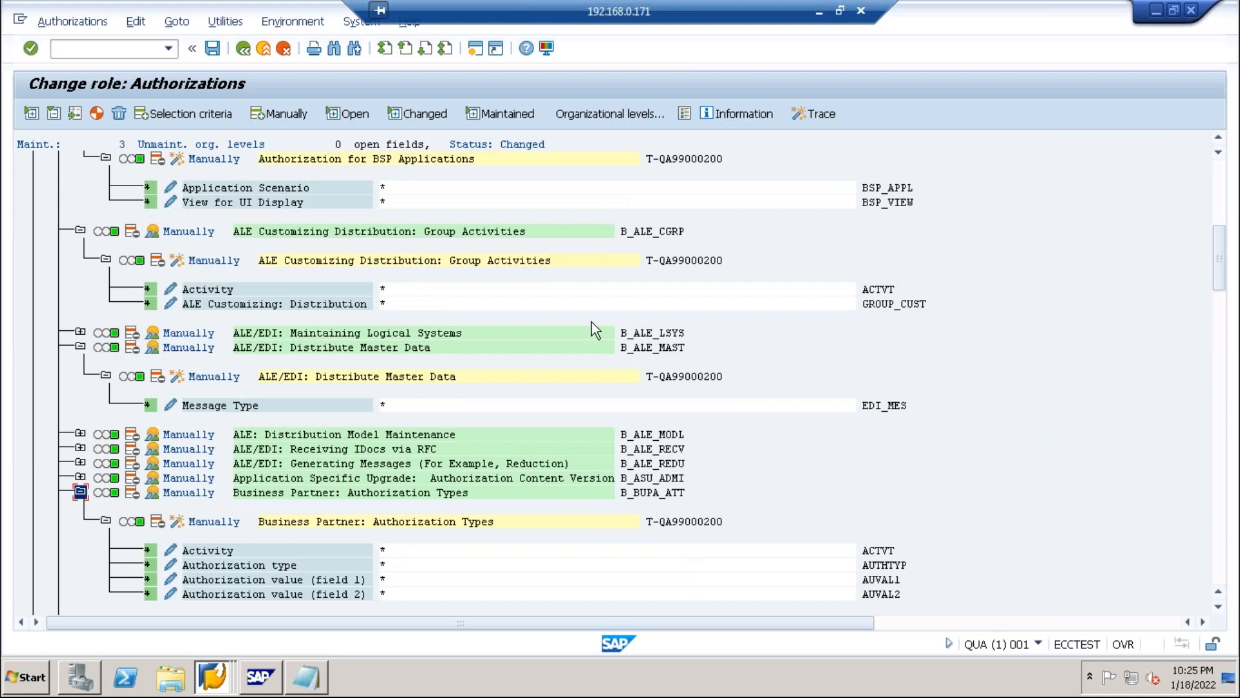
pyautogui.moveTo(1219, 241); pyautogui.dragTo(1219, 173)
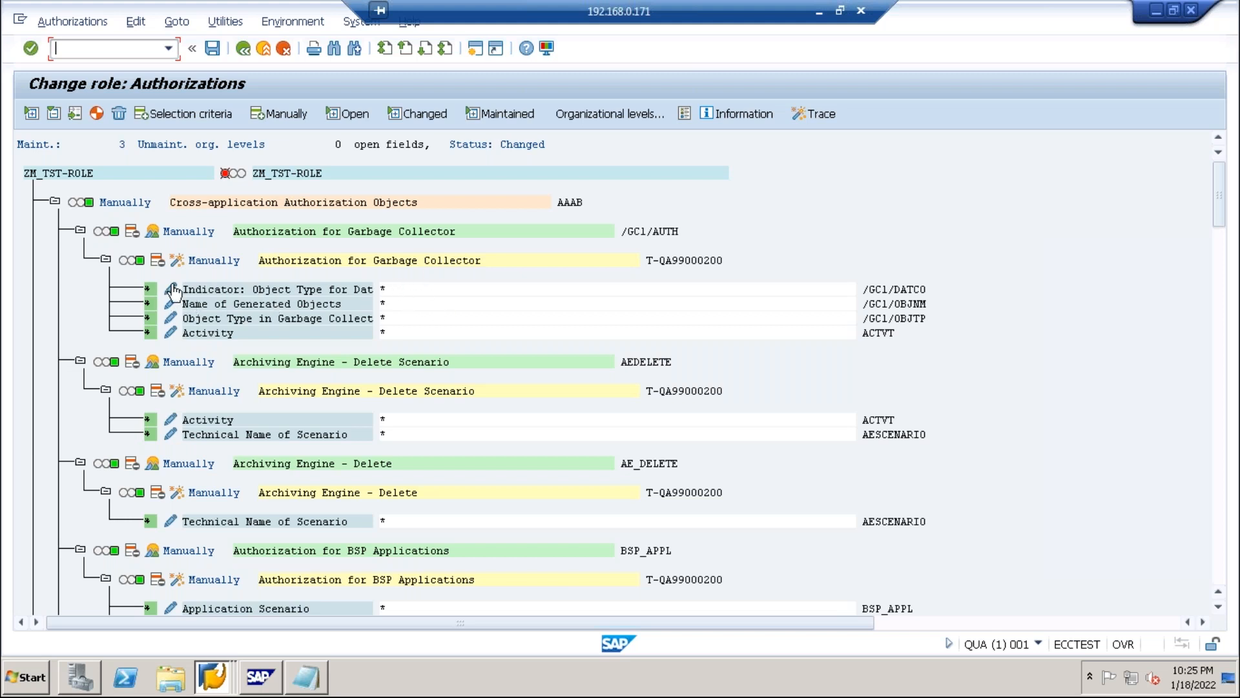
# Set the Garbage Collector object /GC1/AUTH to Inactive and collapse its node.
pyautogui.click(152, 261)
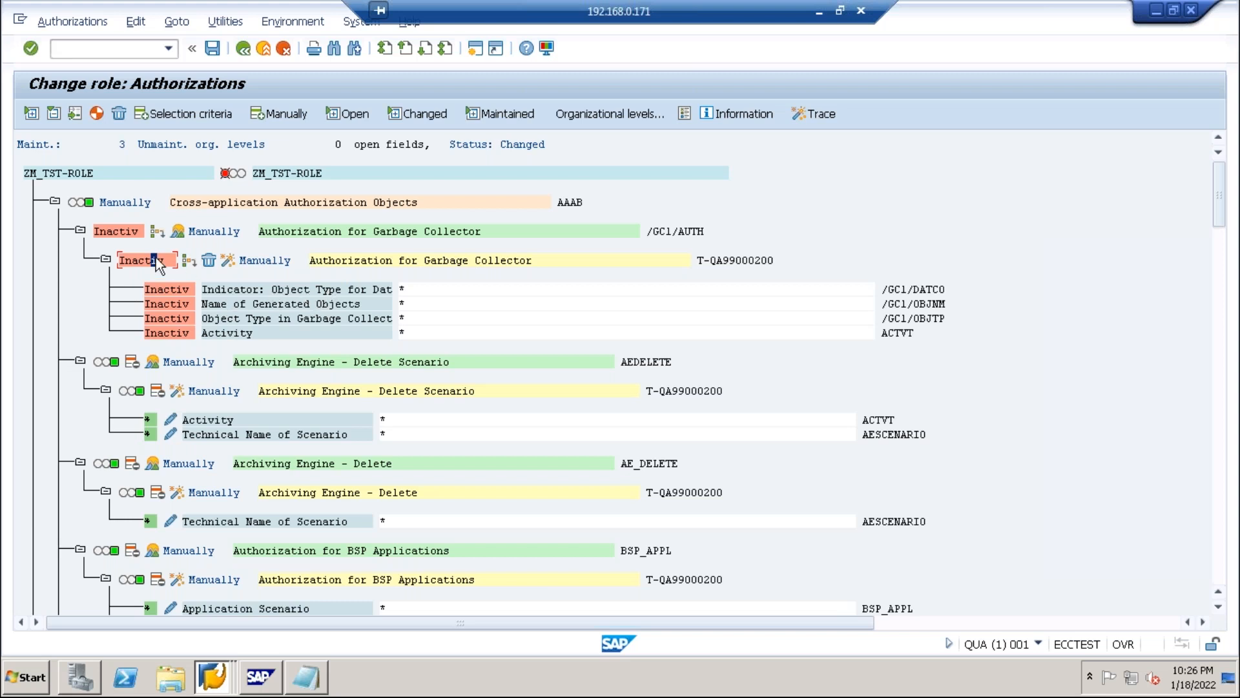
pyautogui.click(81, 231)
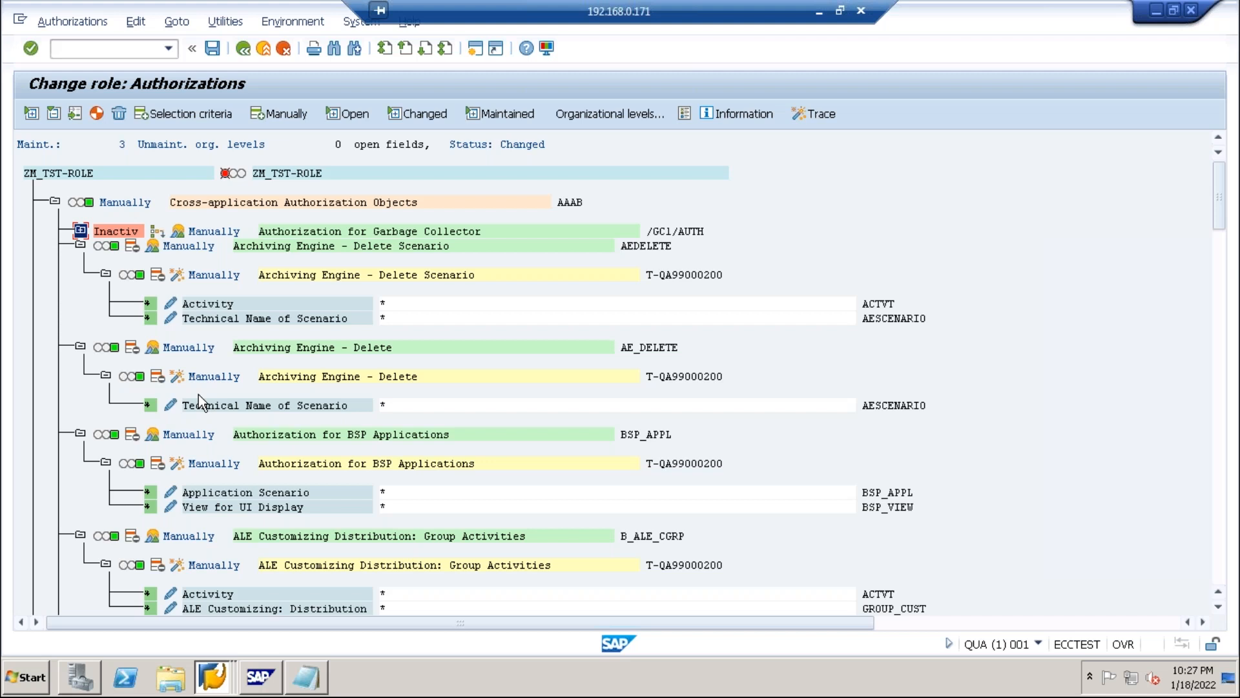
# Generate profile T-QA990002 for ZM_TST-ROLE while exiting authorization maintenance.
pyautogui.click(264, 48)
pyautogui.click(335, 260)
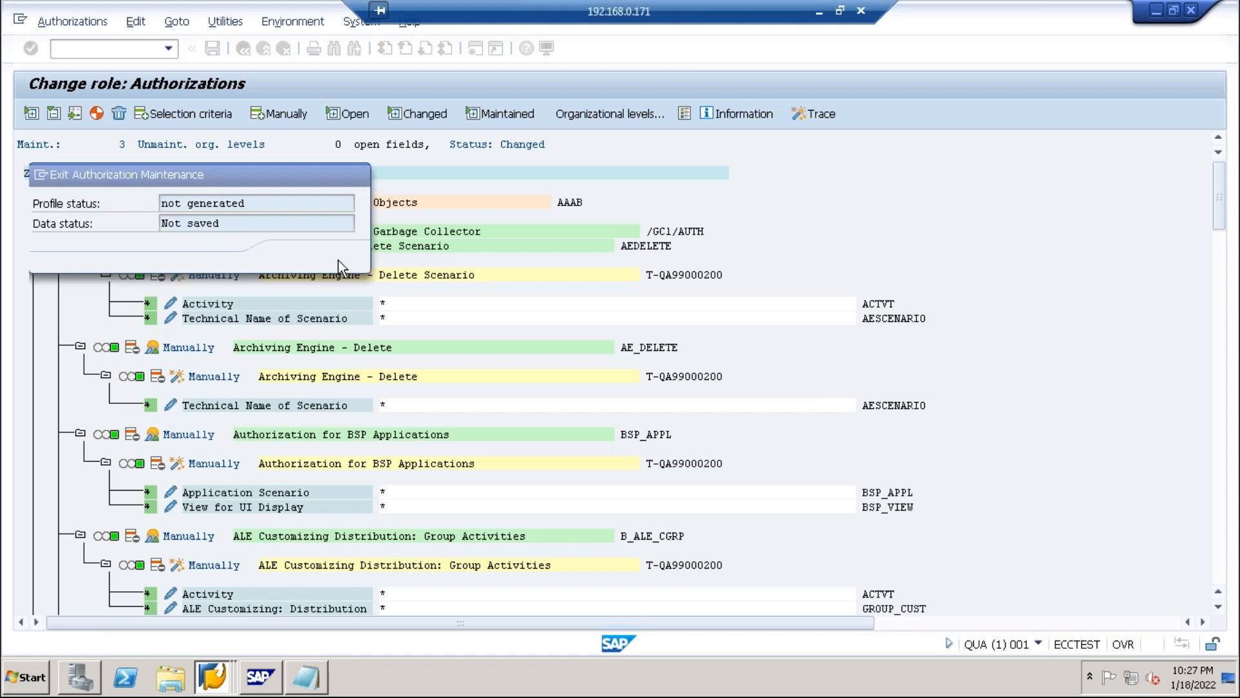
pyautogui.click(466, 256)
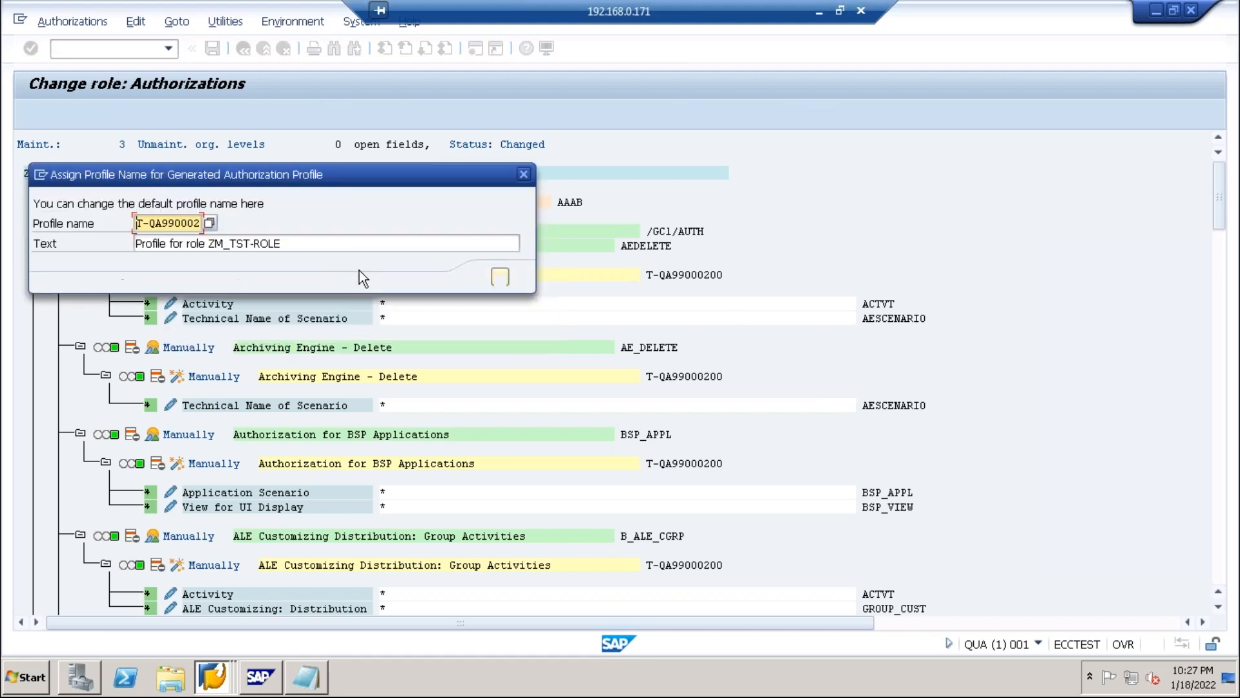
pyautogui.click(498, 274)
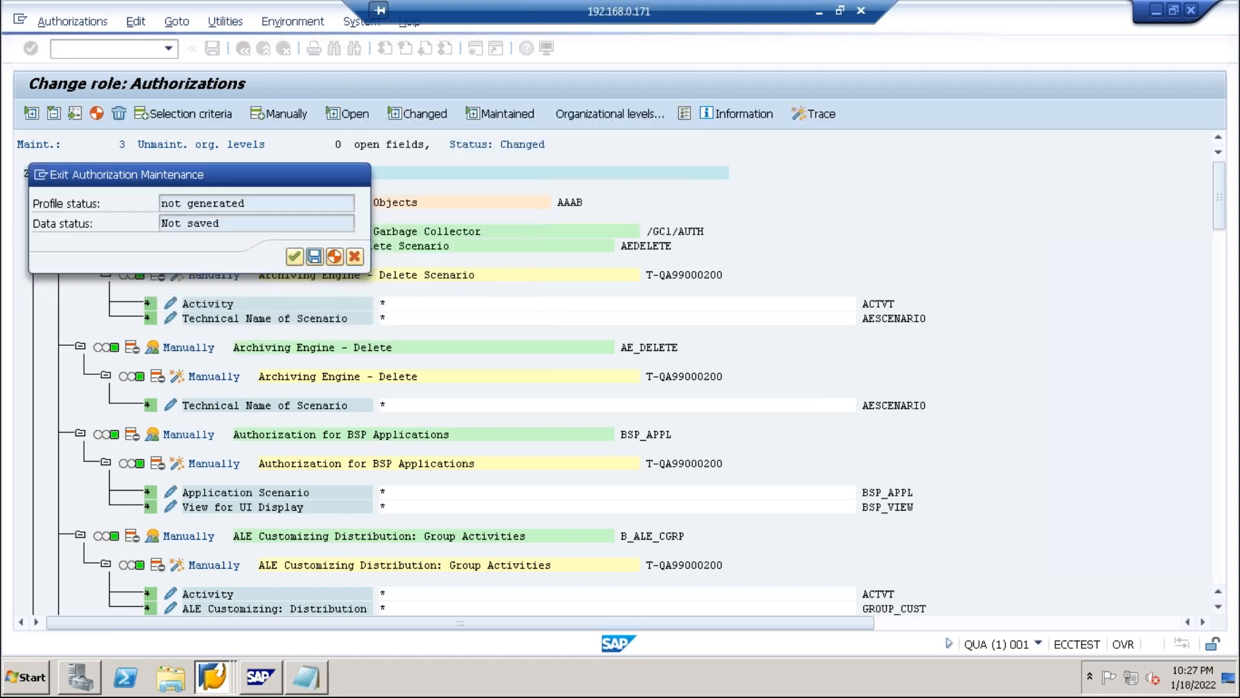
pyautogui.click(295, 258)
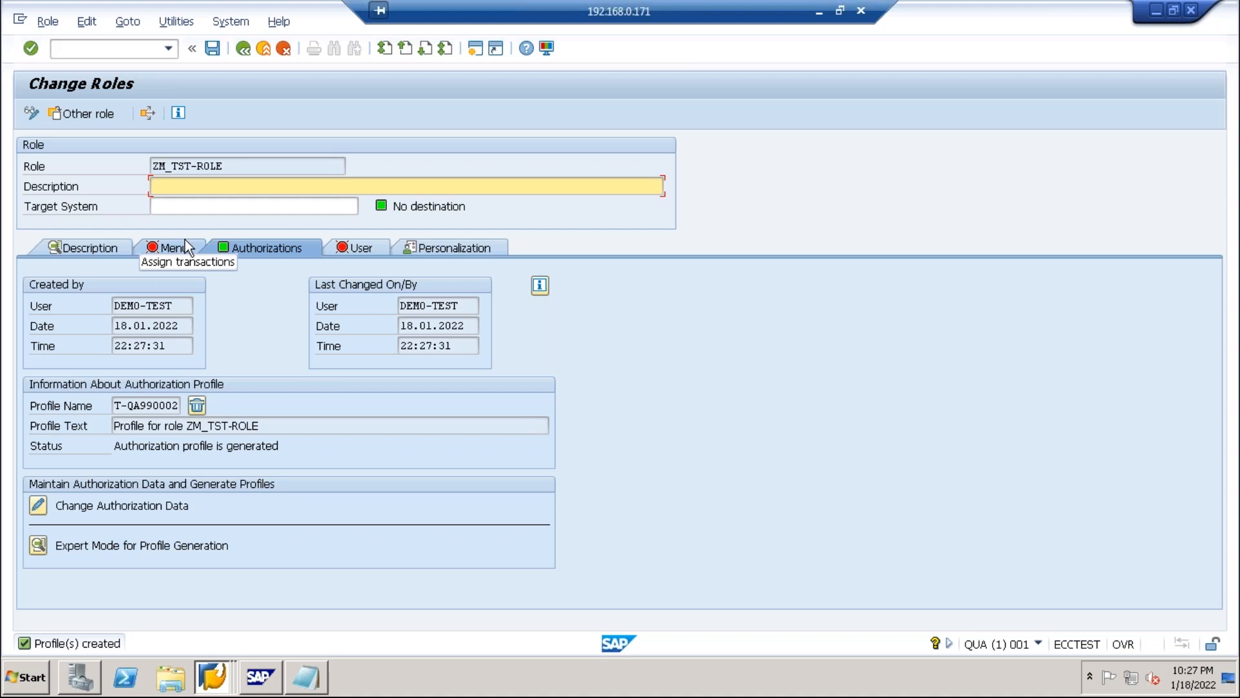
# Paste the role name ZM_TST-ROLE into Description and reopen its authorization data.
pyautogui.moveTo(236, 167); pyautogui.dragTo(129, 166)
pyautogui.hotkey('ctrl', 'c')
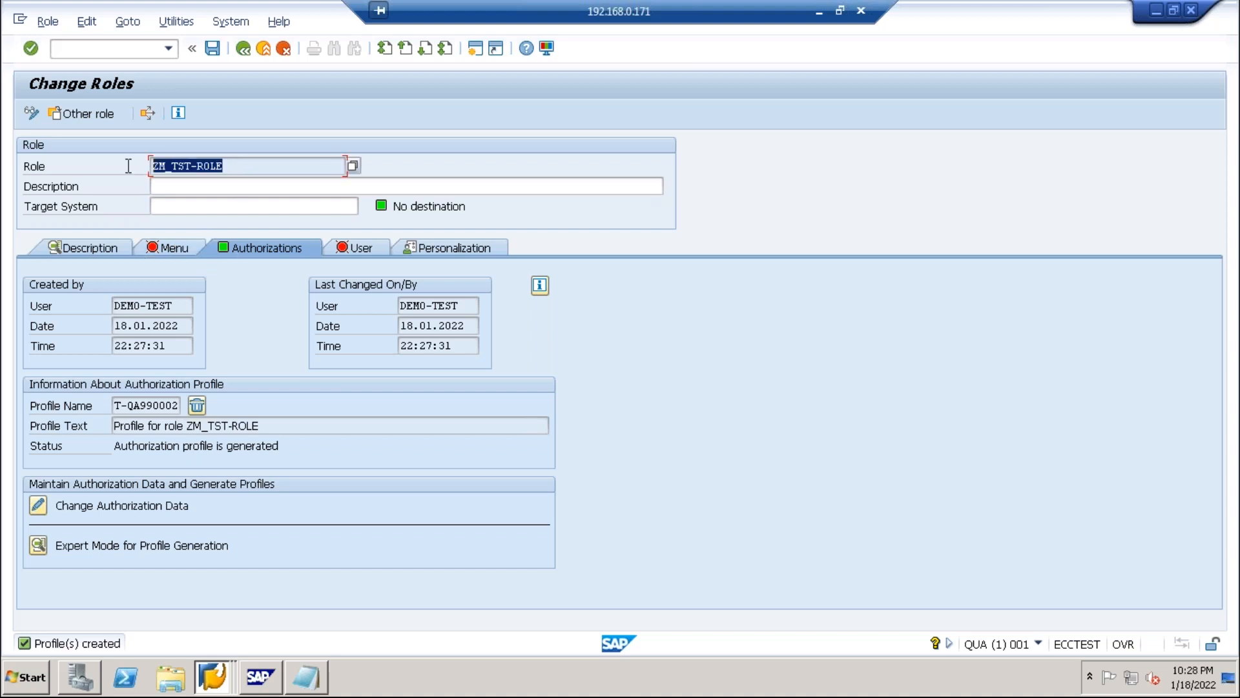
pyautogui.click(174, 193)
pyautogui.hotkey('ctrl', 'v')
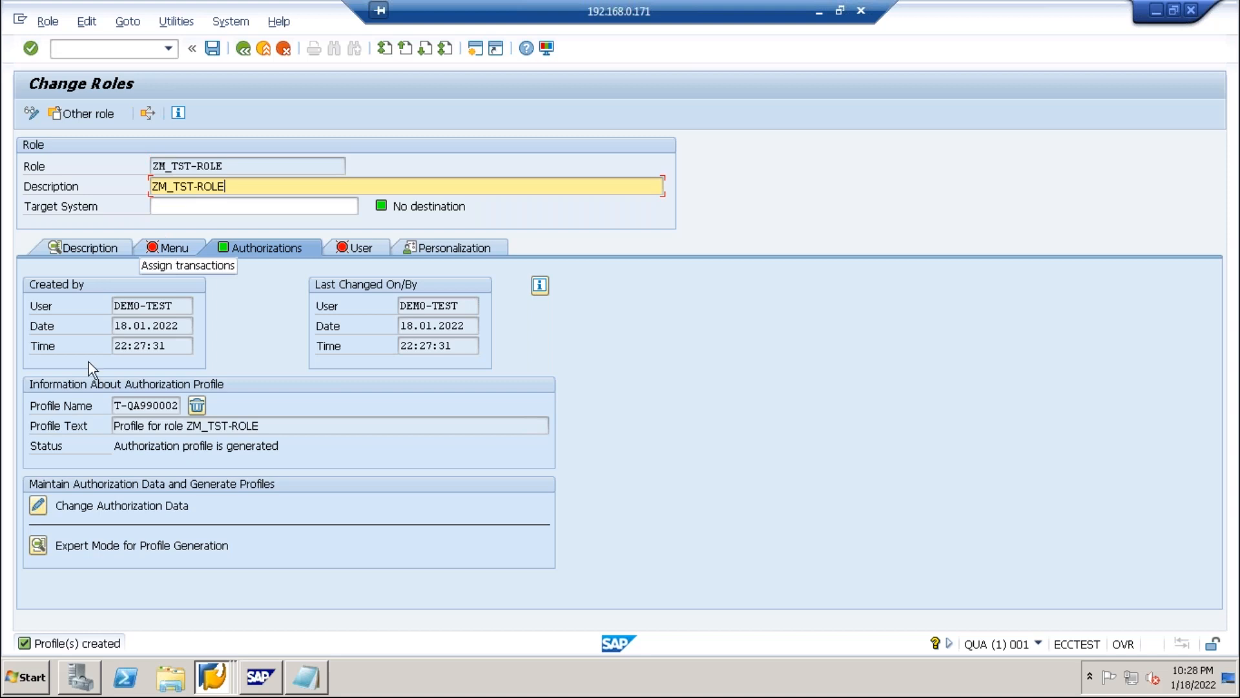
pyautogui.click(37, 505)
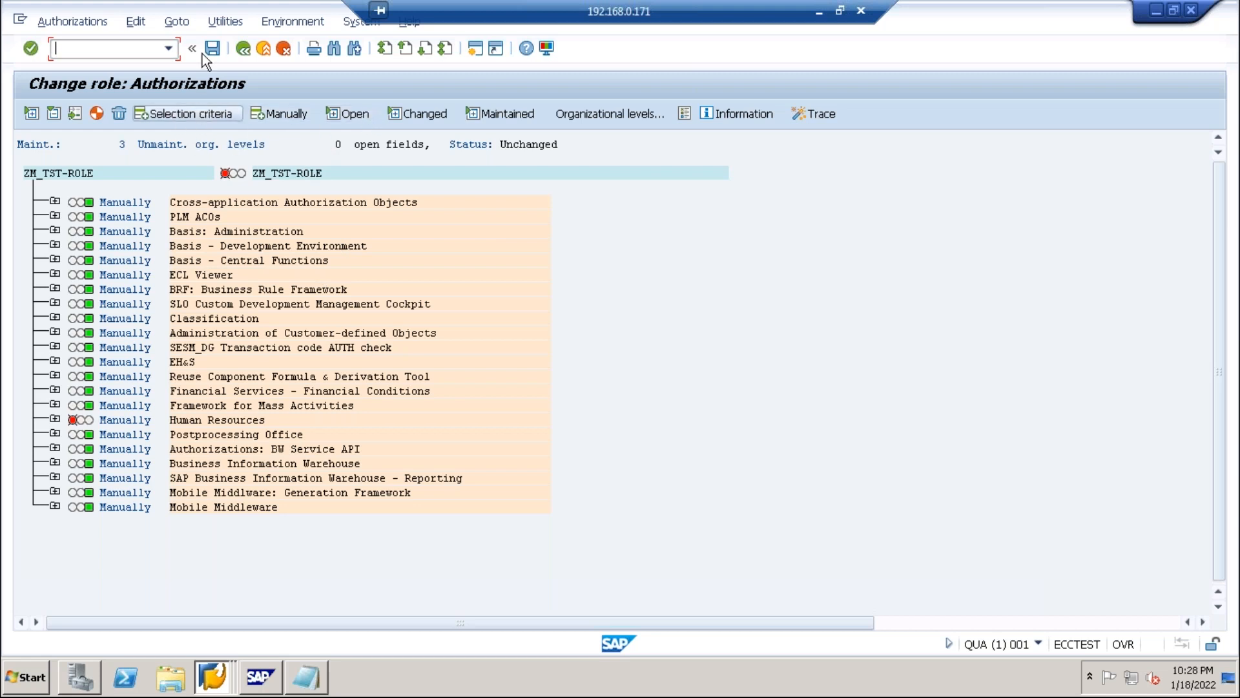
# Show technical names and expand the Mobile Middleware Generation Framework and Mobile Middleware groups.
pyautogui.click(217, 21)
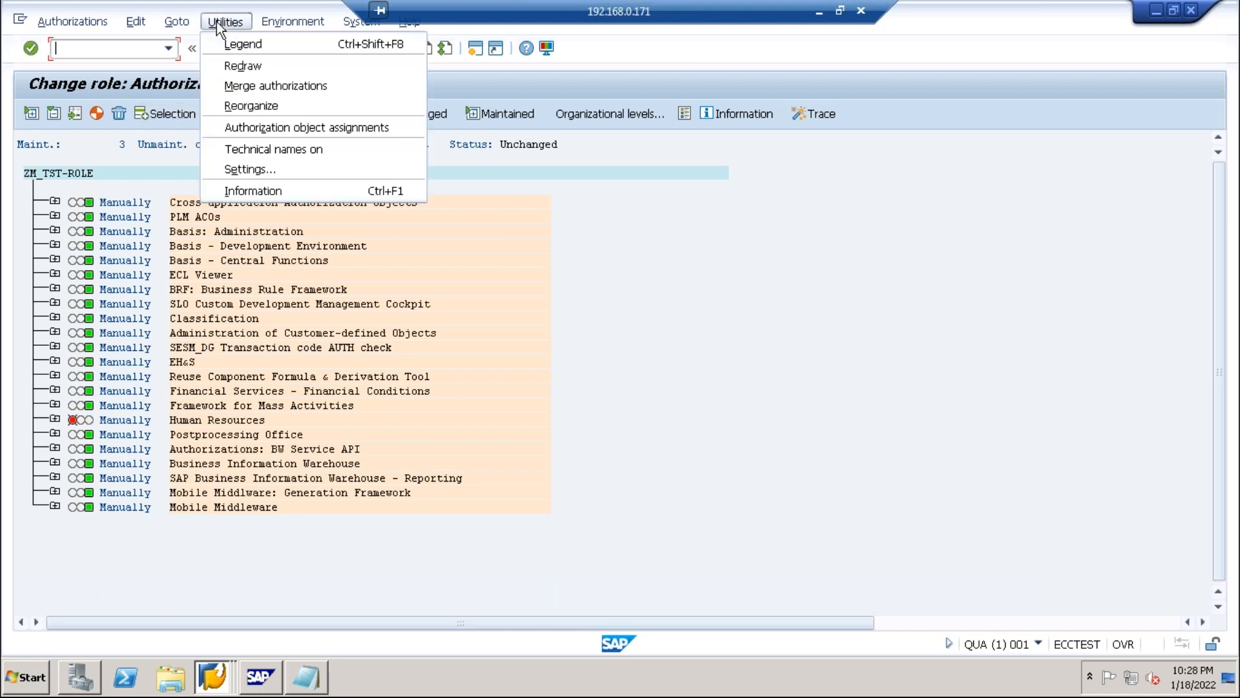
pyautogui.click(246, 150)
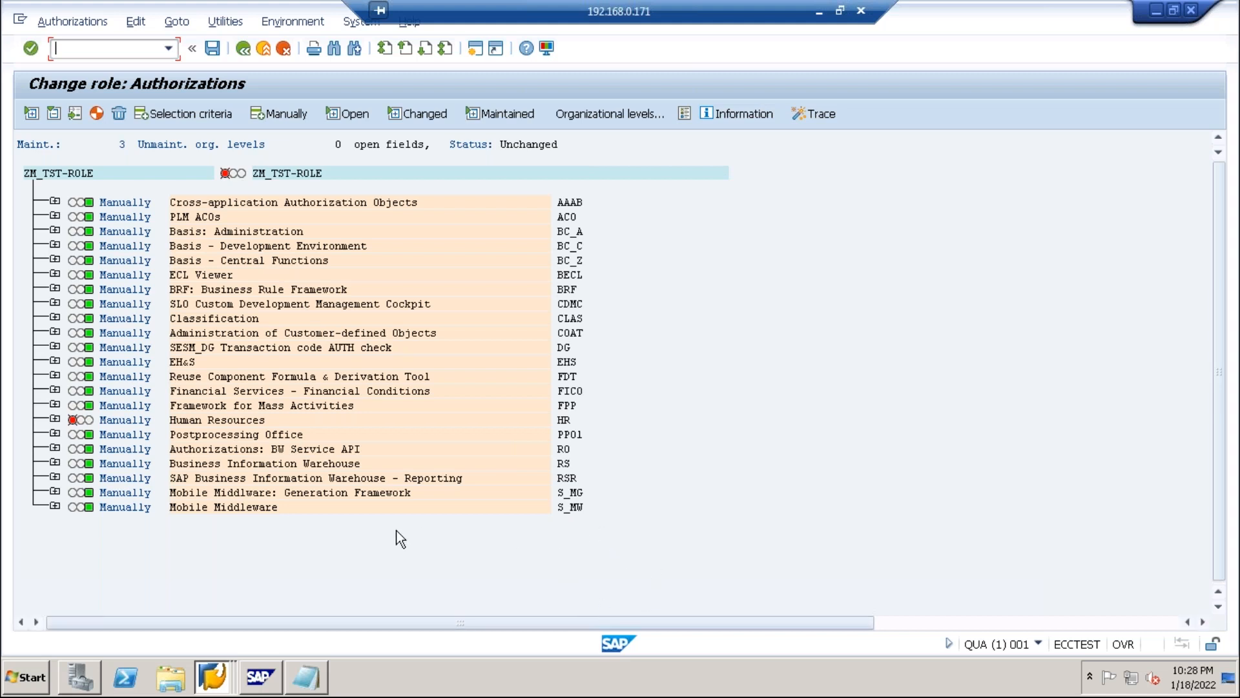
pyautogui.click(54, 493)
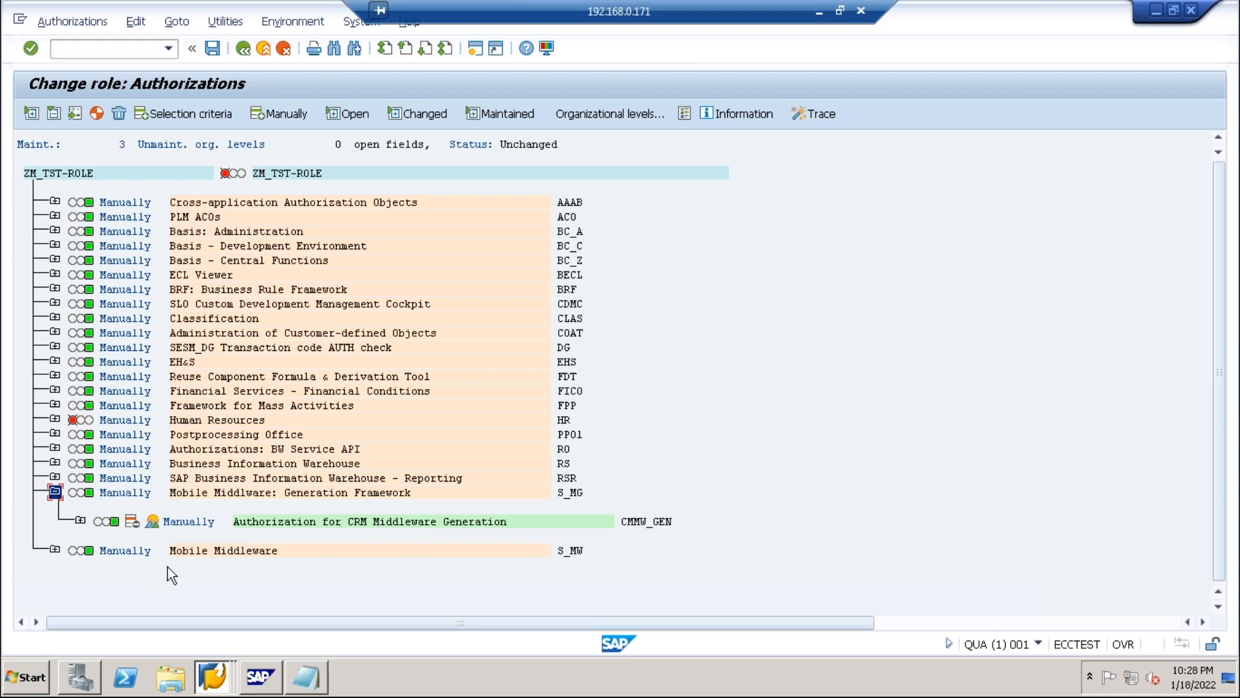
pyautogui.click(54, 550)
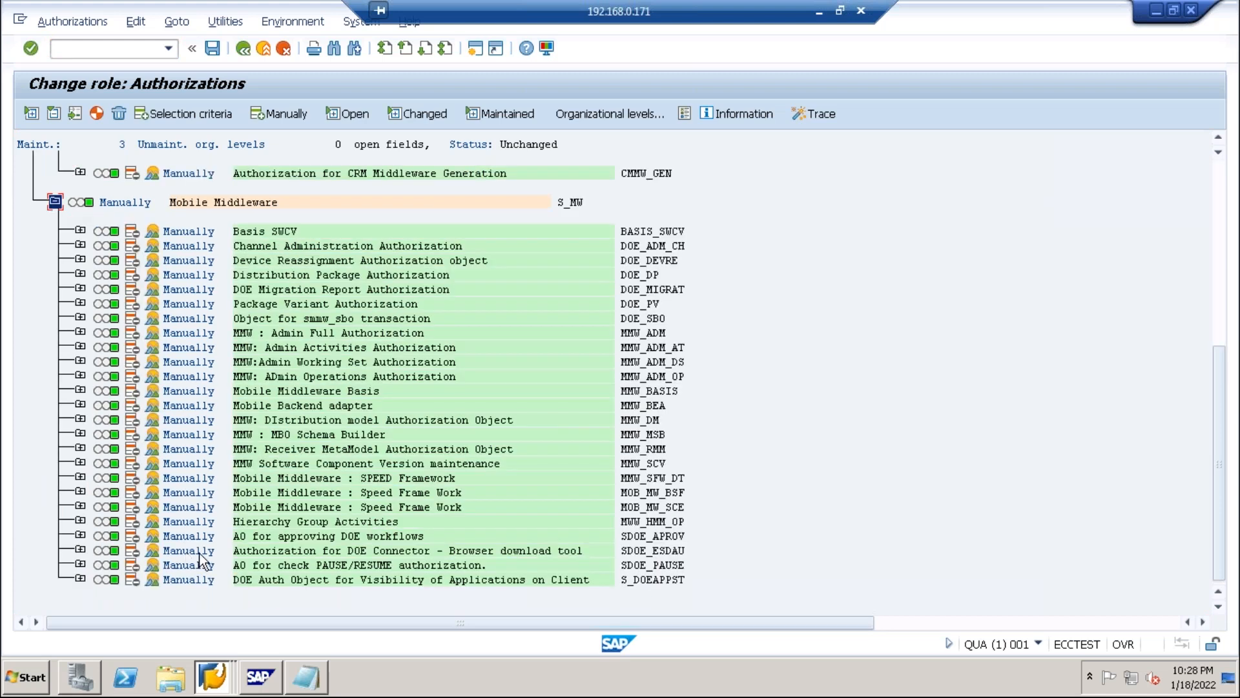